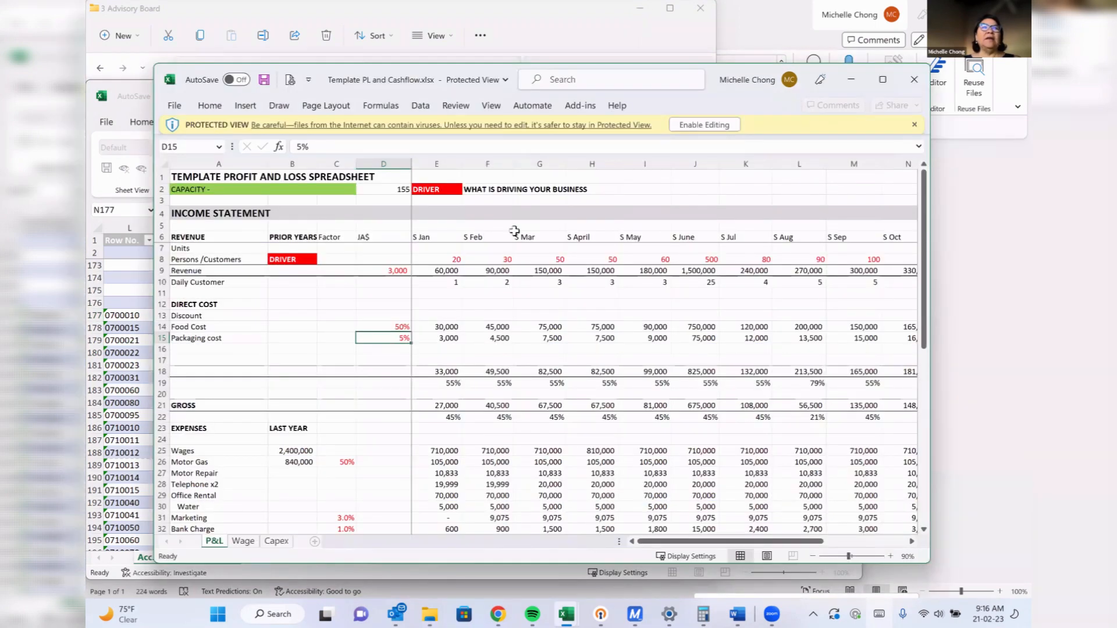
drag(516, 226, 488, 293)
drag(381, 287, 445, 289)
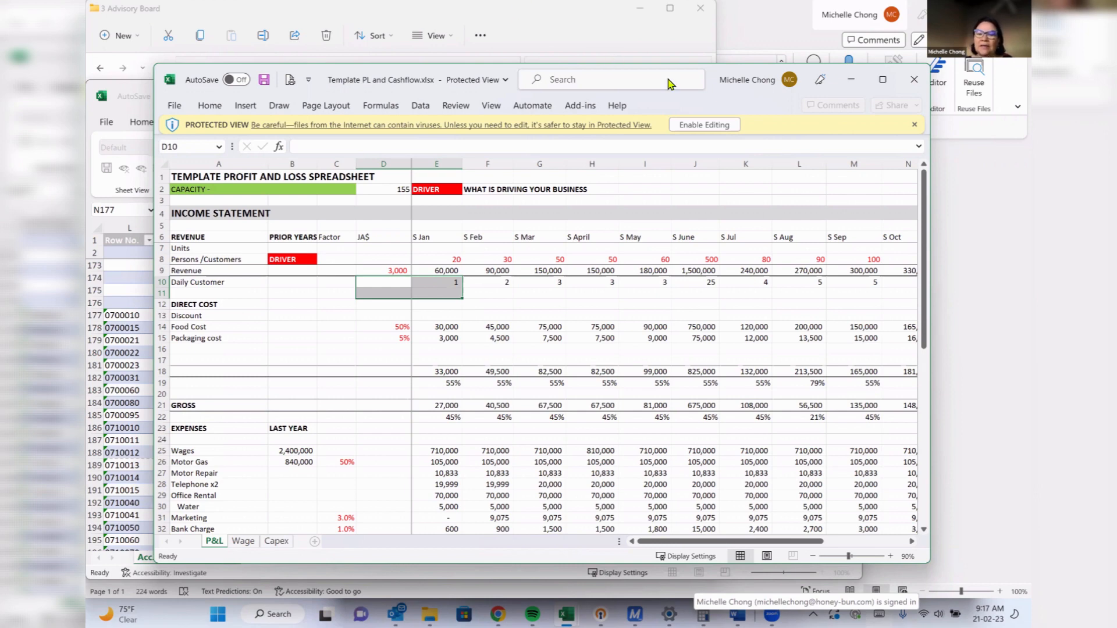
Enable editing of the protected profit and loss workbook, and reposition and enlarge its window to show more rows.
click(691, 126)
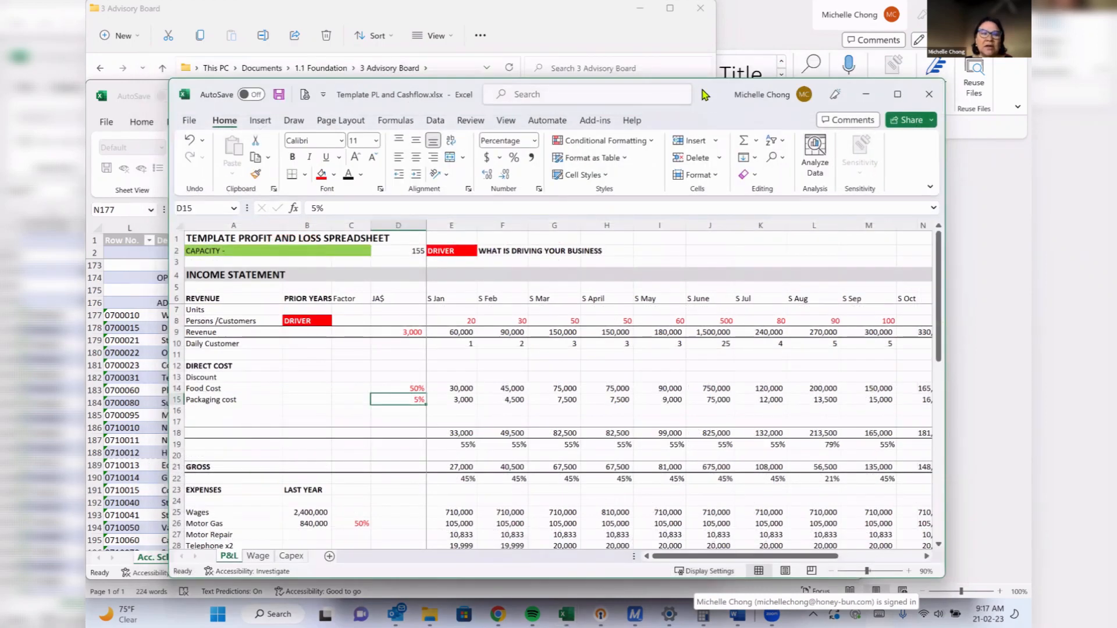
drag(705, 95, 626, 15)
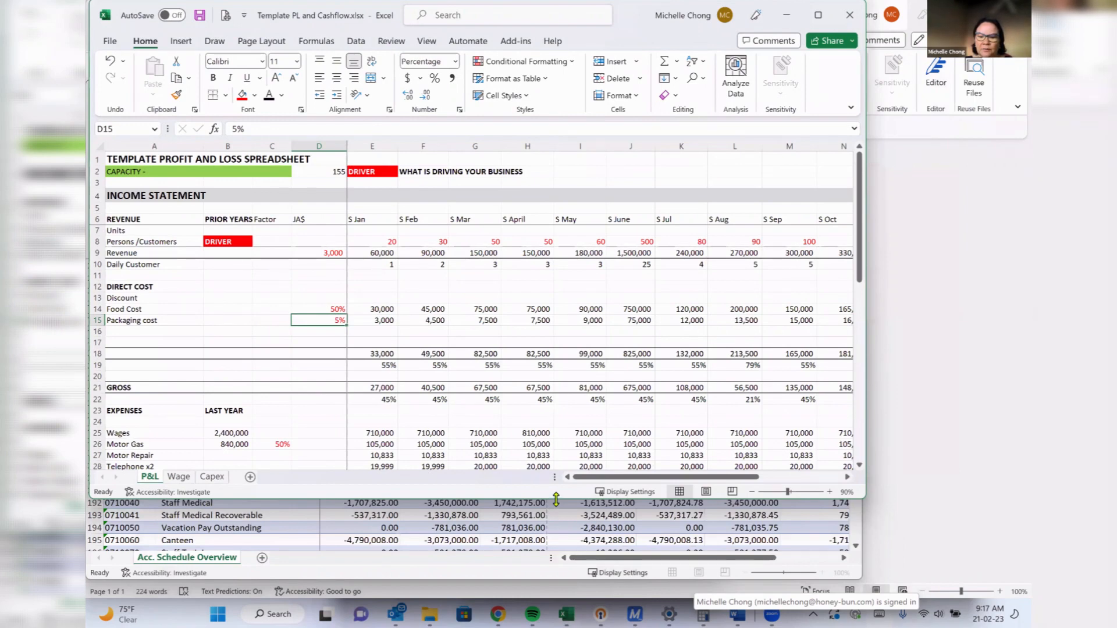
drag(556, 499, 556, 566)
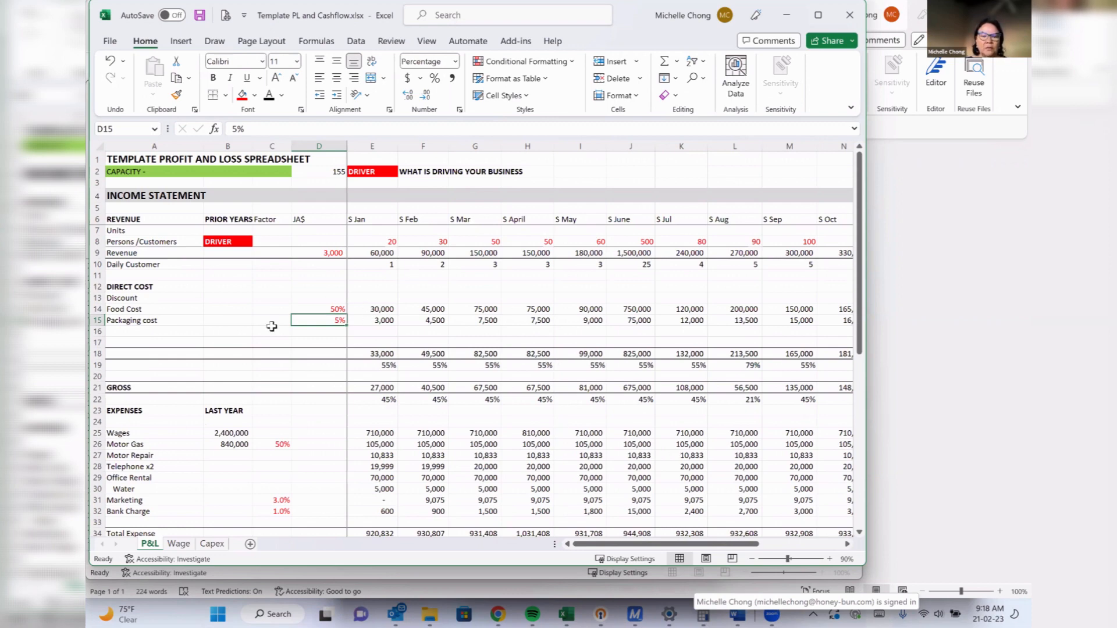
drag(338, 341, 365, 341)
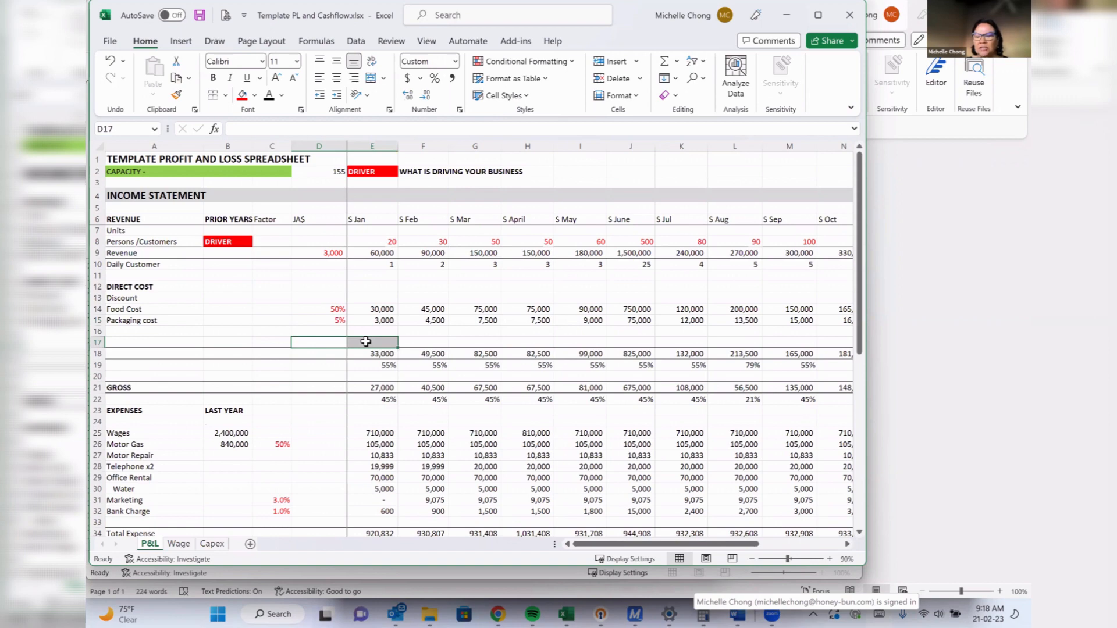
click(521, 93)
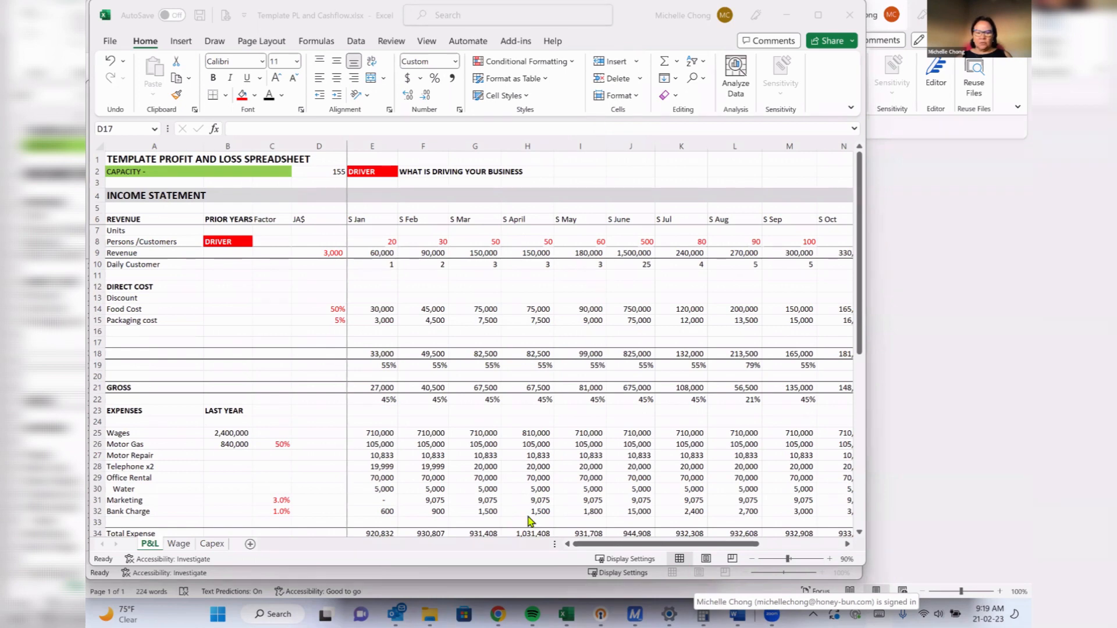
click(556, 447)
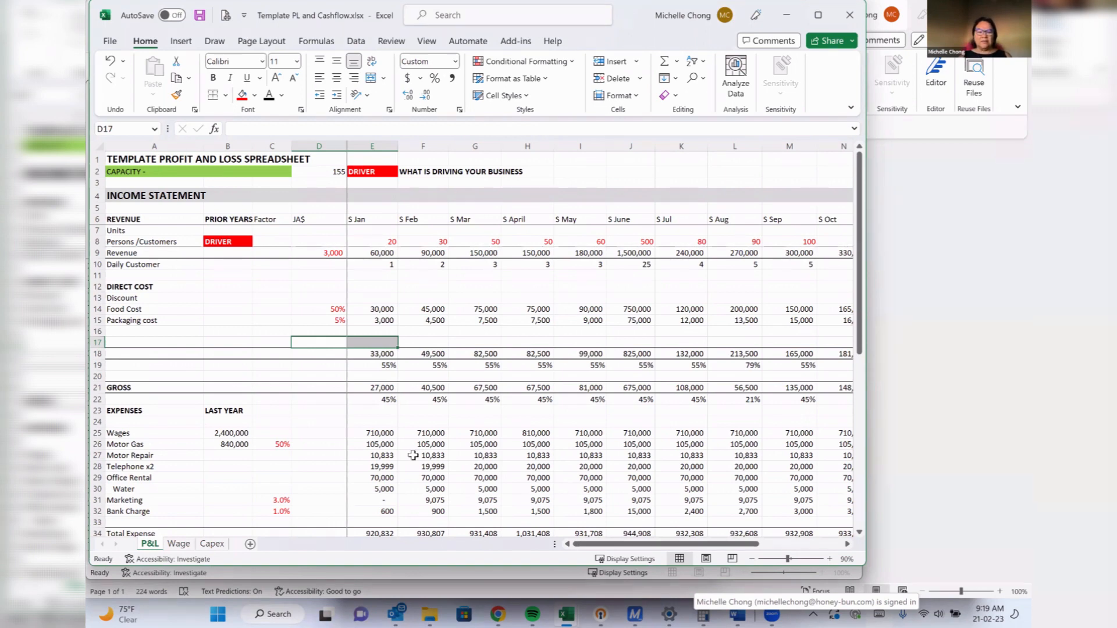
click(340, 423)
drag(353, 424, 368, 424)
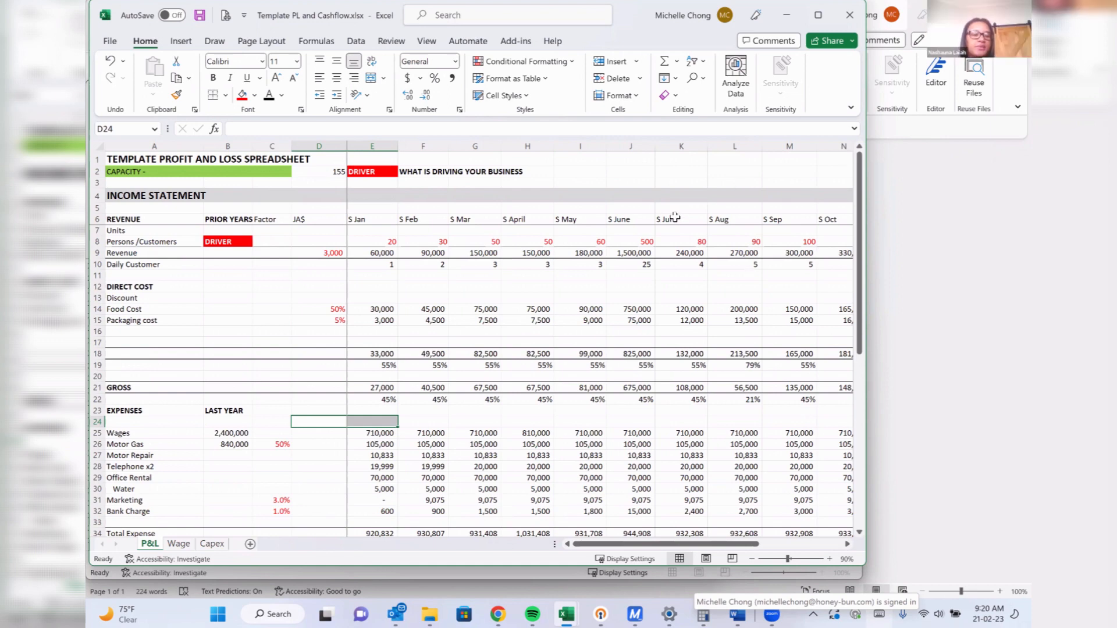
drag(279, 297, 380, 291)
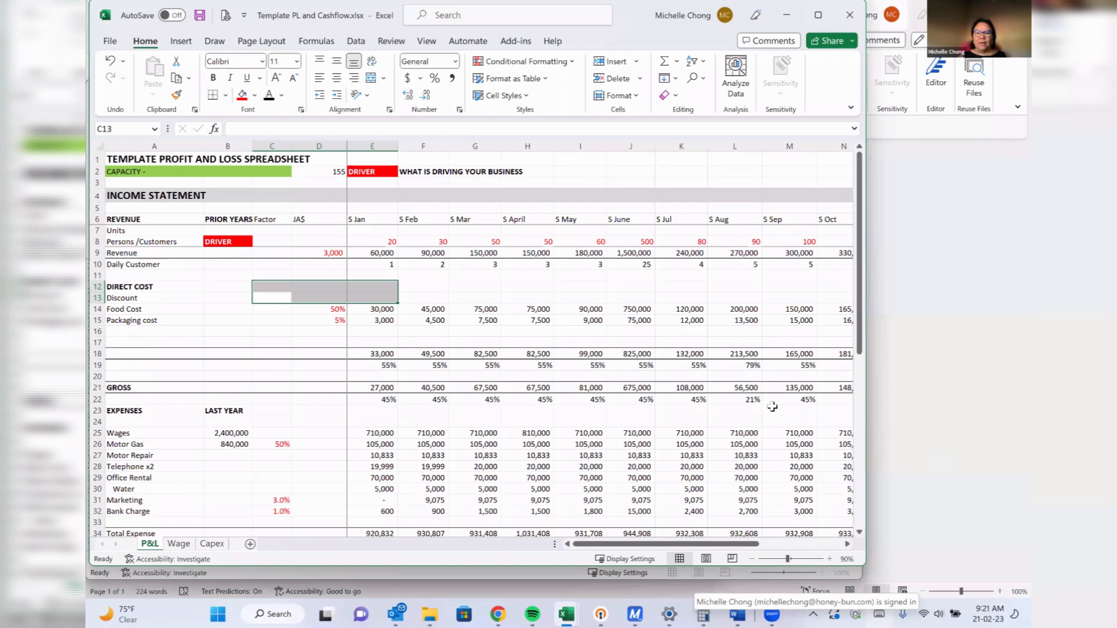
click(491, 240)
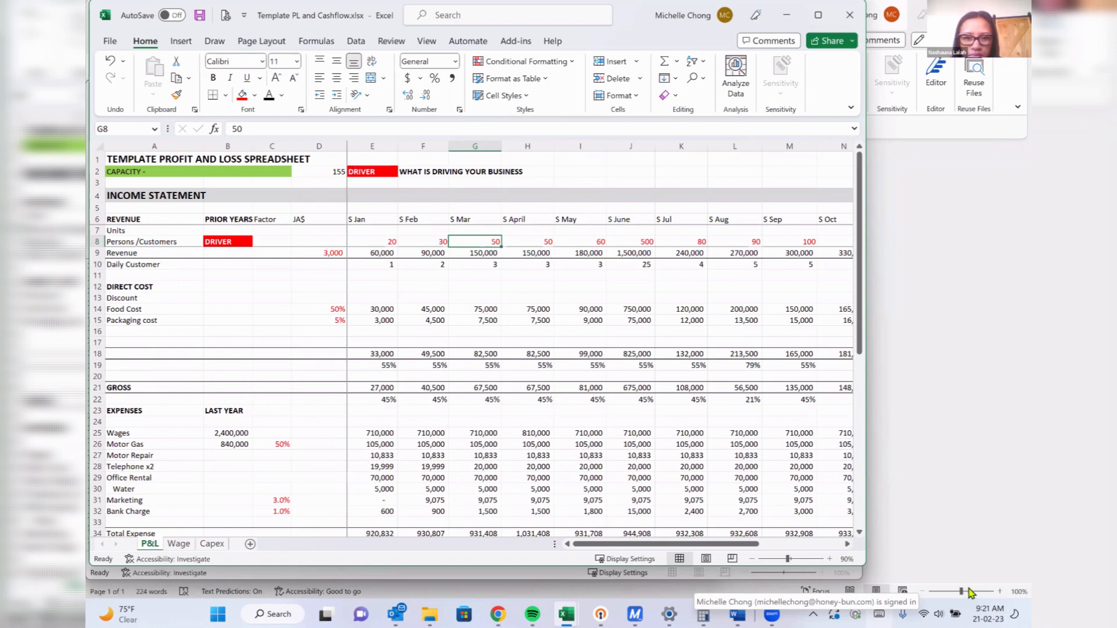
Minimize the Word meeting document and maximize the profit and loss workbook window.
click(970, 593)
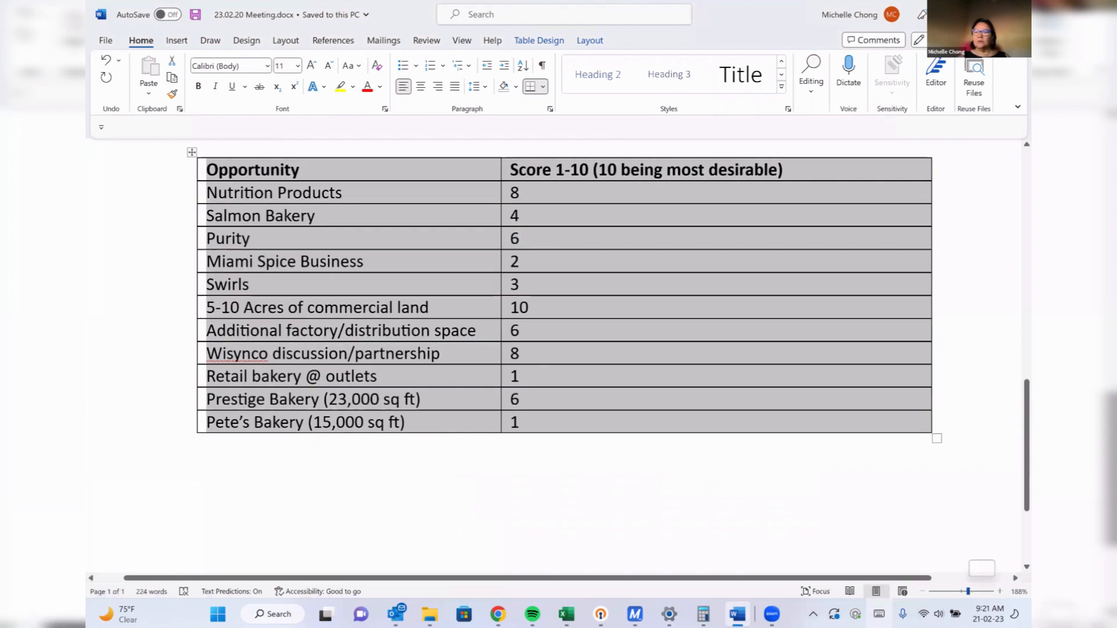
click(952, 14)
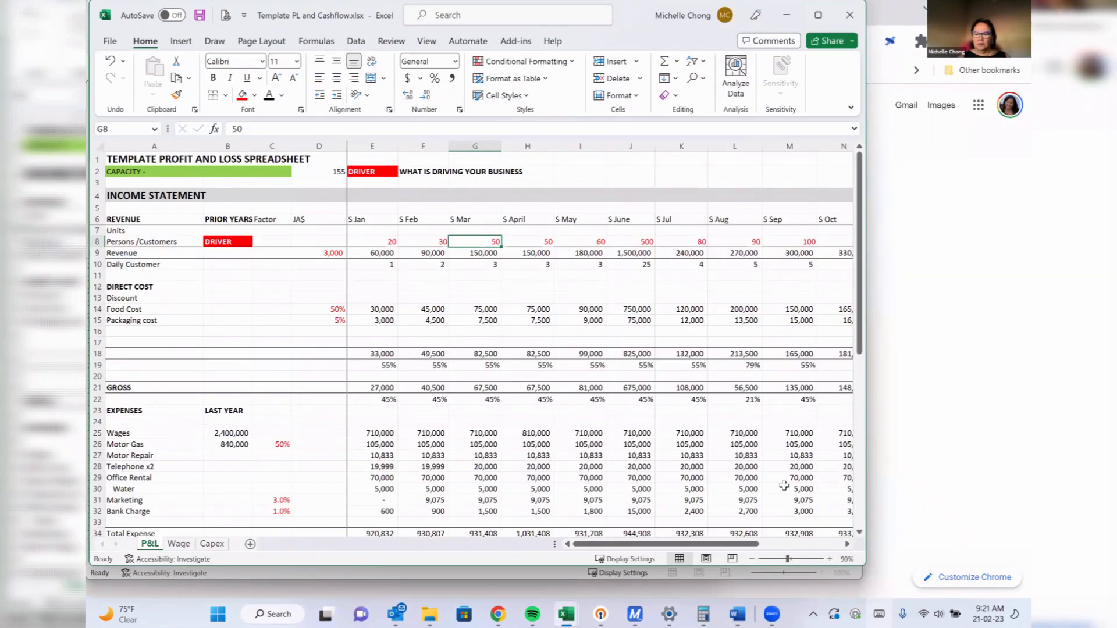
click(818, 17)
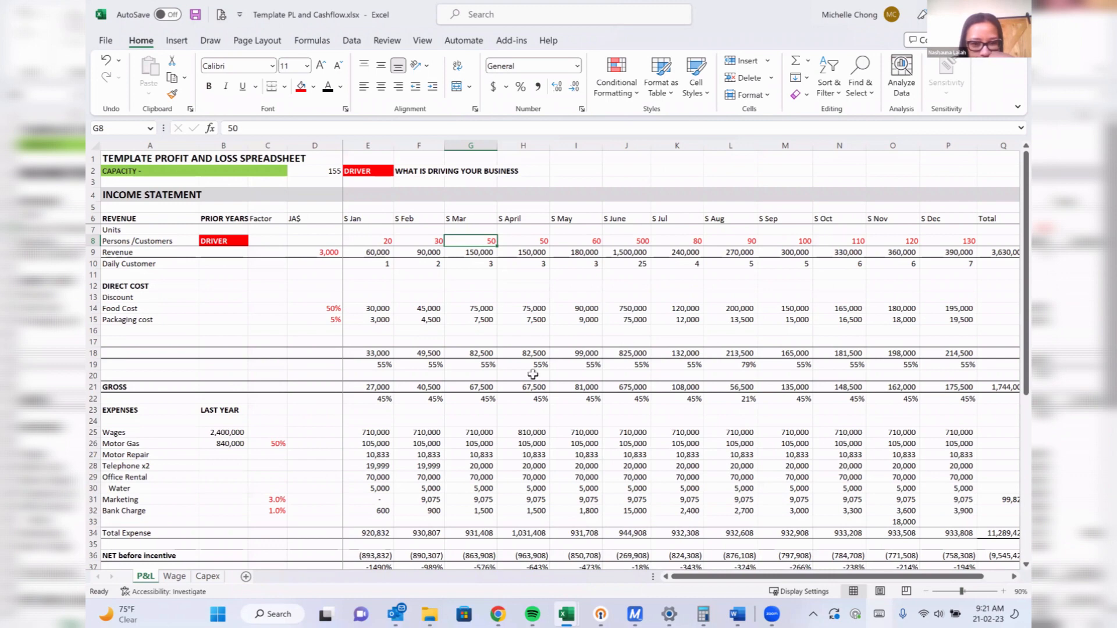
Examine the January revenue block, the direct cost percentage column and the DRIVER label beside Persons/Customers.
drag(367, 218, 366, 264)
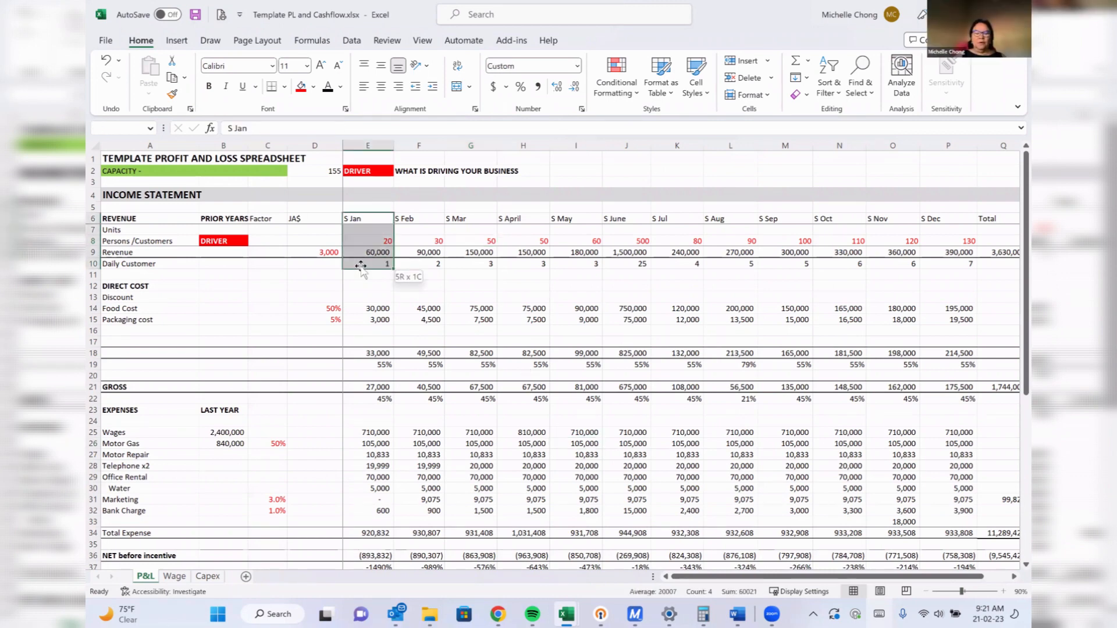
click(370, 240)
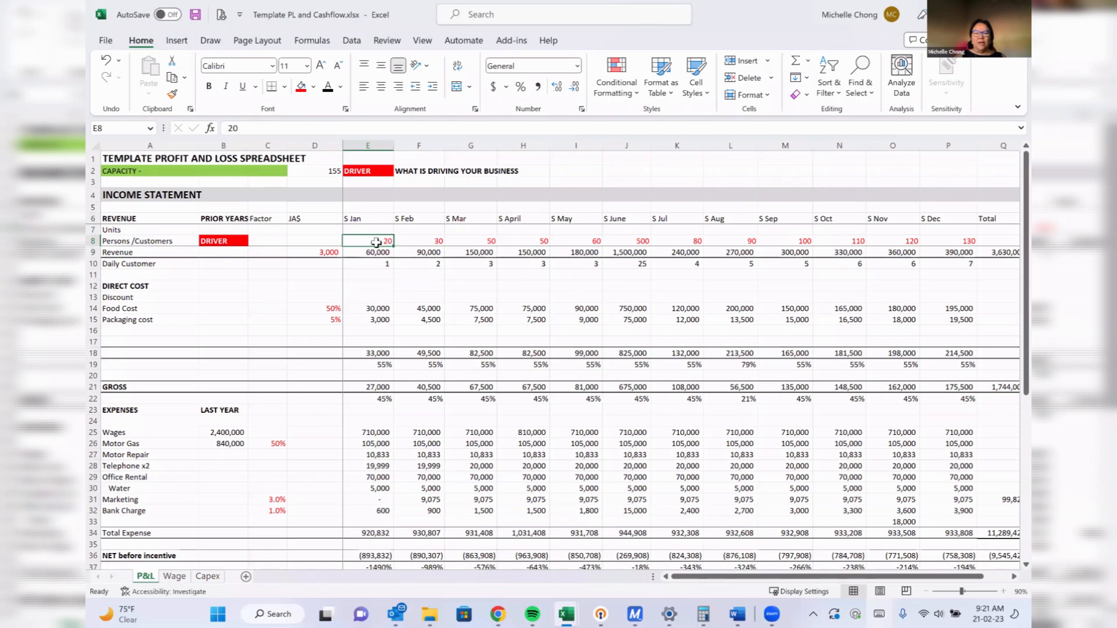
click(297, 309)
click(309, 330)
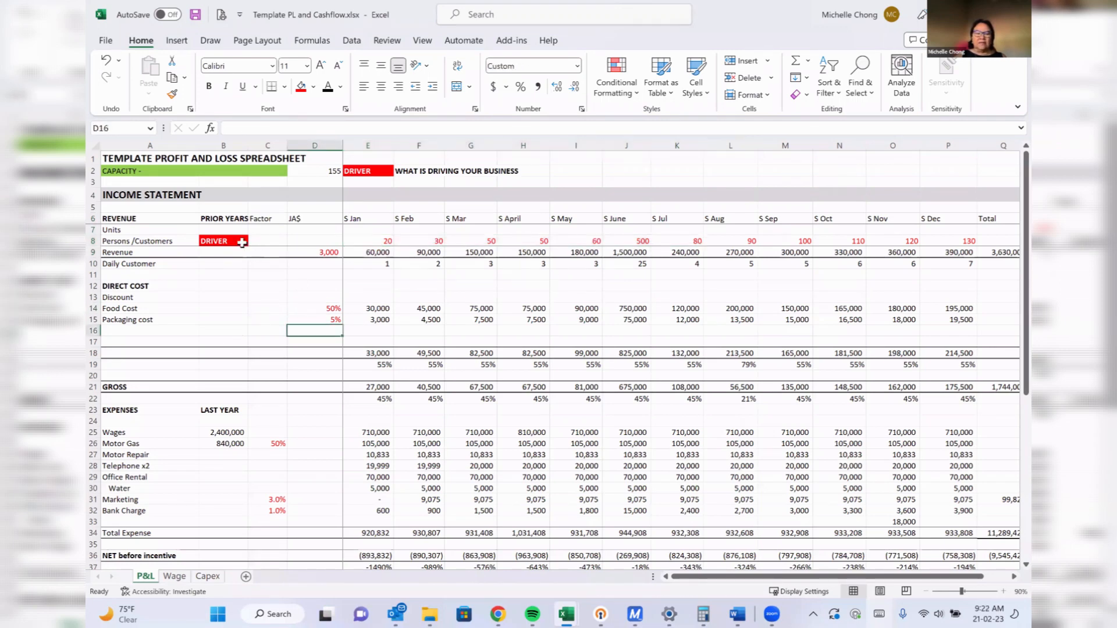
click(241, 242)
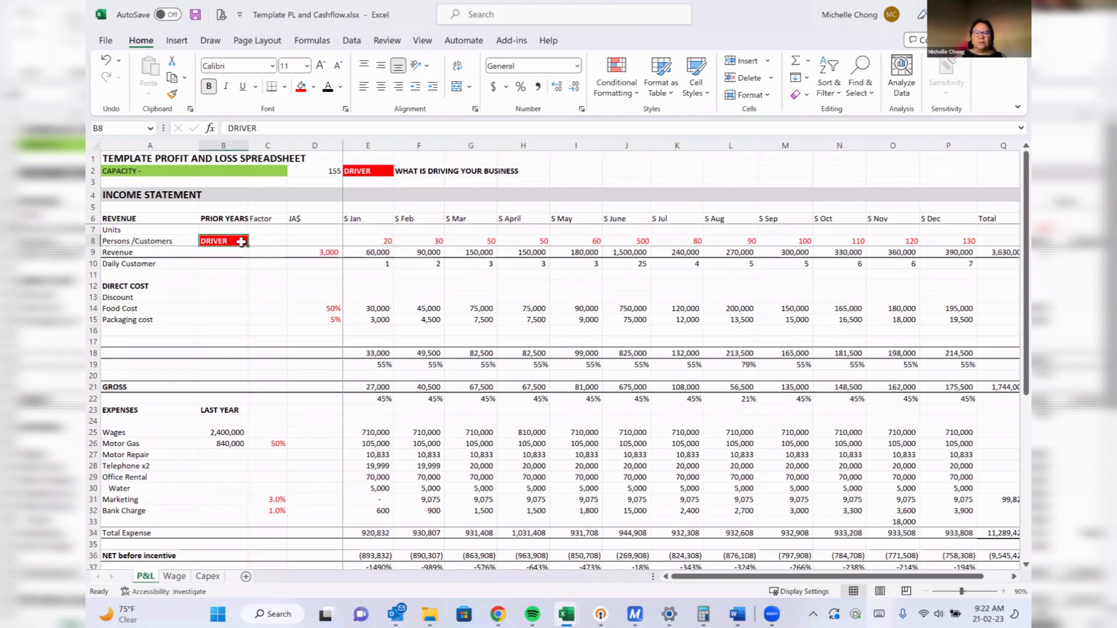
Inspect January's customer figure and revenue formula, and go through the Persons/Customers row from its label to February.
click(386, 243)
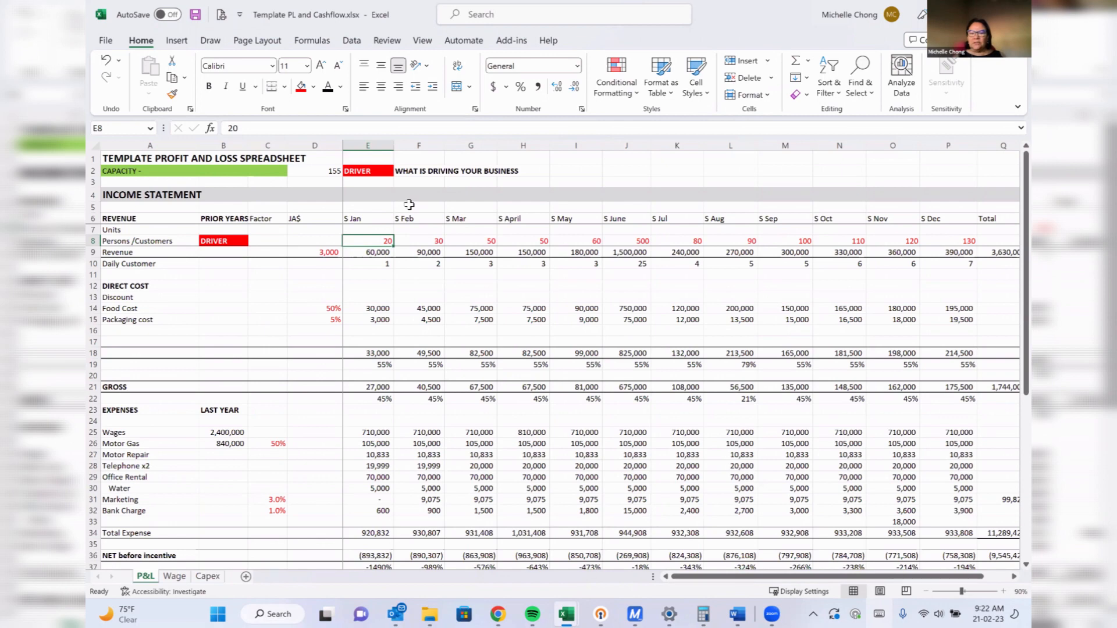
key(Up)
key(Down)
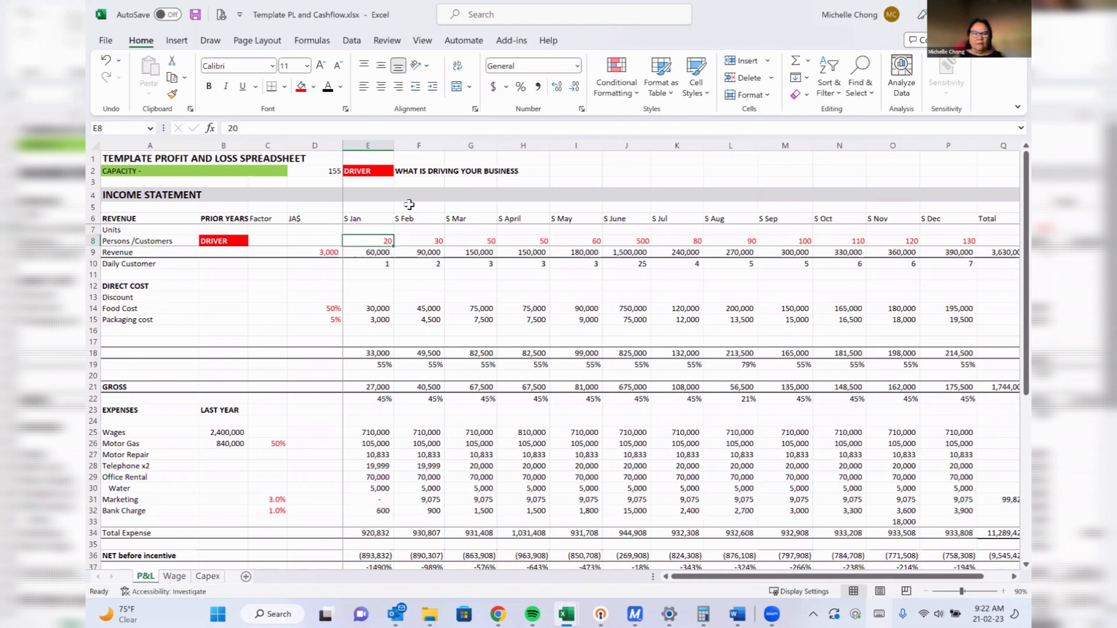
key(Down)
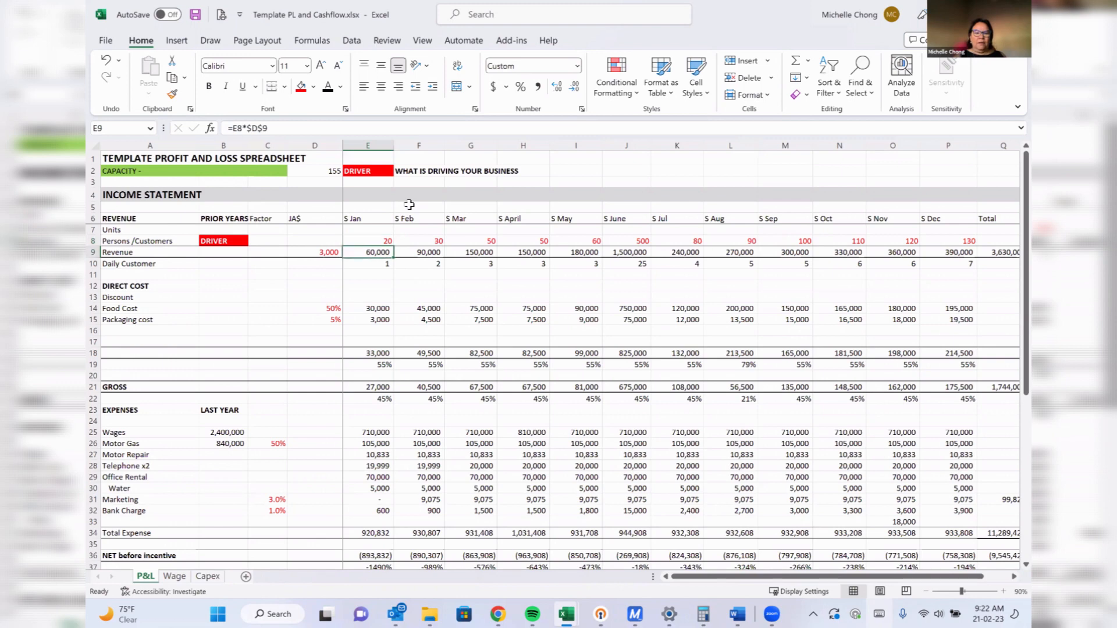
key(Up)
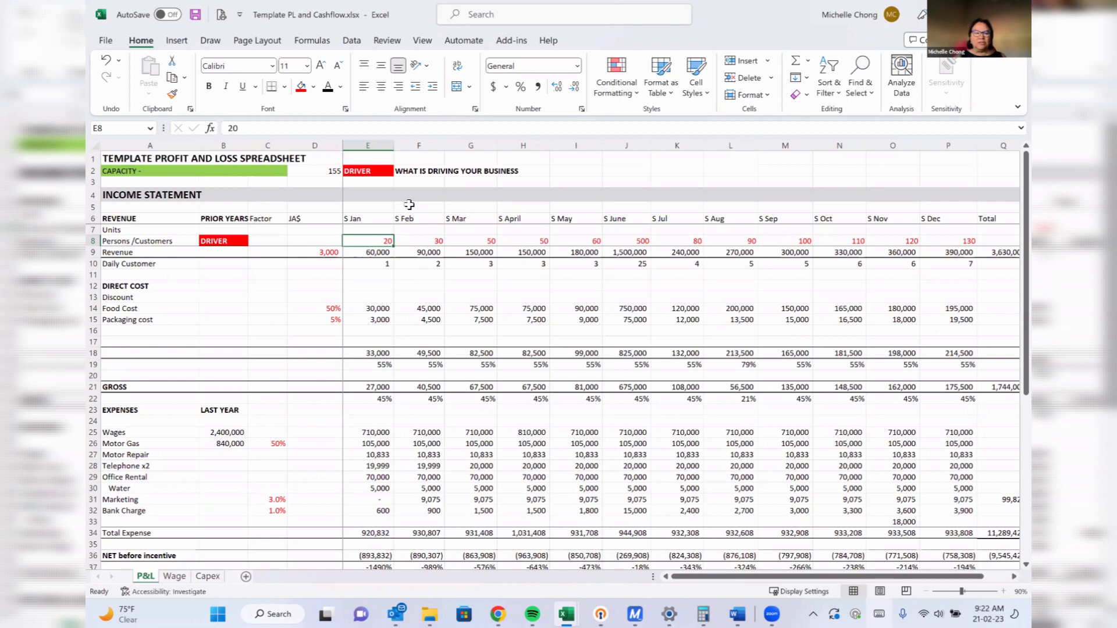
key(Left)
key(Left)
key(Left)
key(Left)
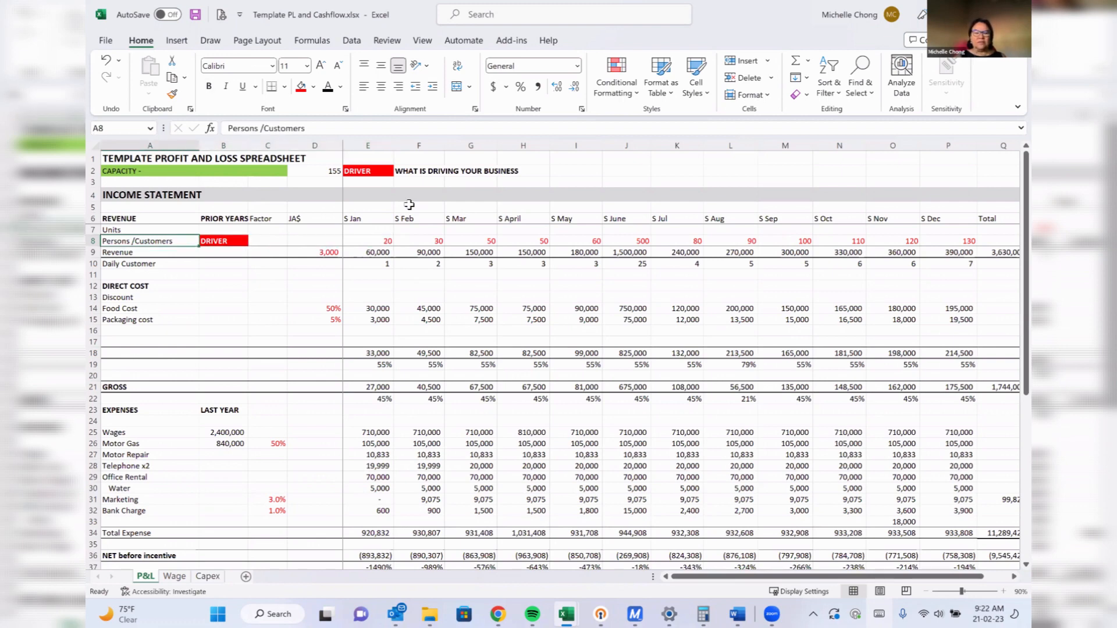
key(Right)
key(Right)
key(Right)
key(Right)
key(Right)
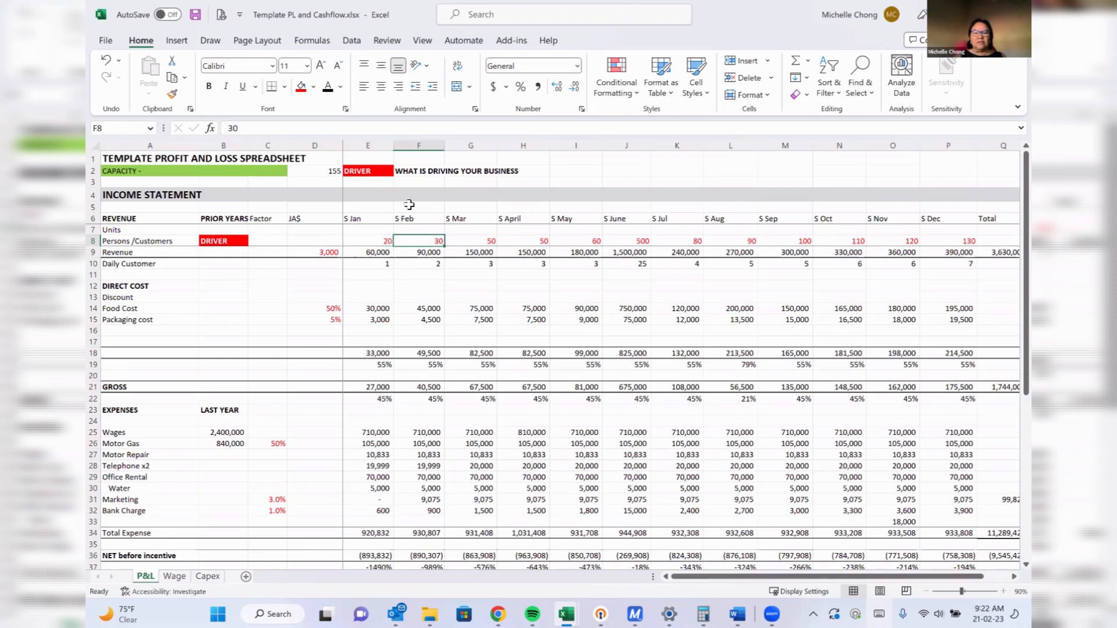
Set January's Persons/Customers figure to 100.
key(Left)
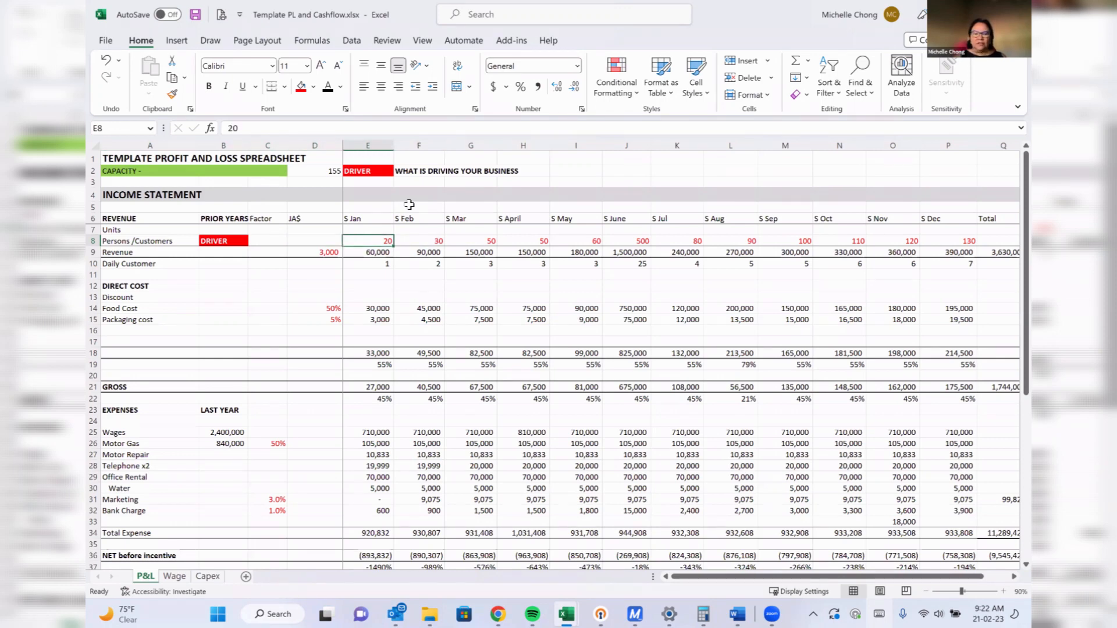
text(100)
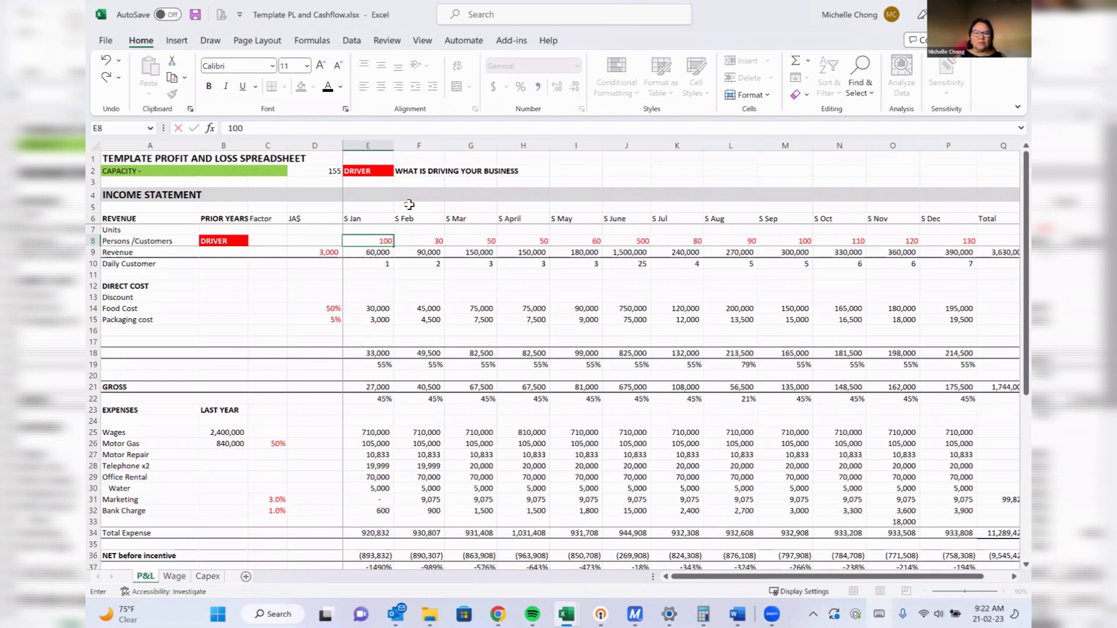
key(Return)
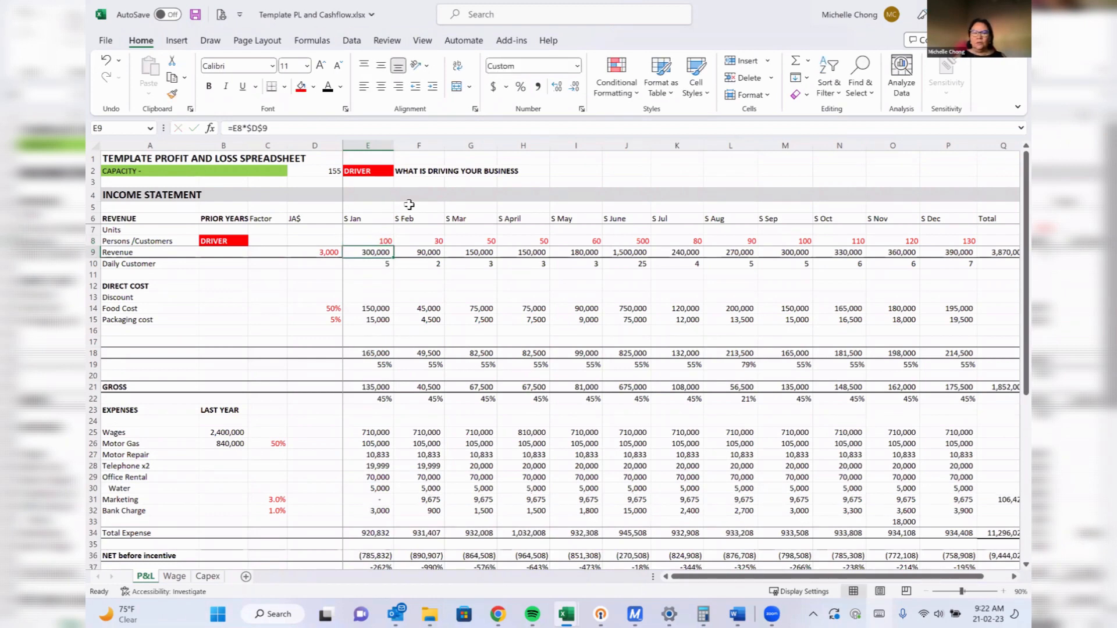
Trace the January column from the customer count down through revenue, direct costs and gross, and back up.
key(Up)
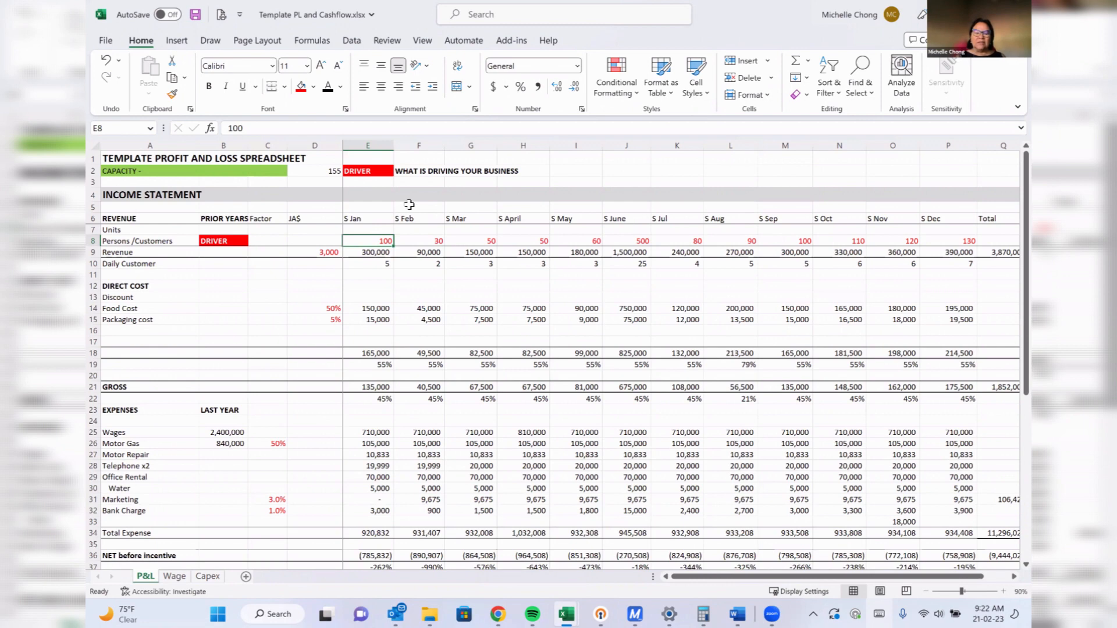
key(Down)
key(Down)
key(Down)
key(Down)
key(Down)
key(Down)
key(Down)
key(Down)
key(Down)
key(Down)
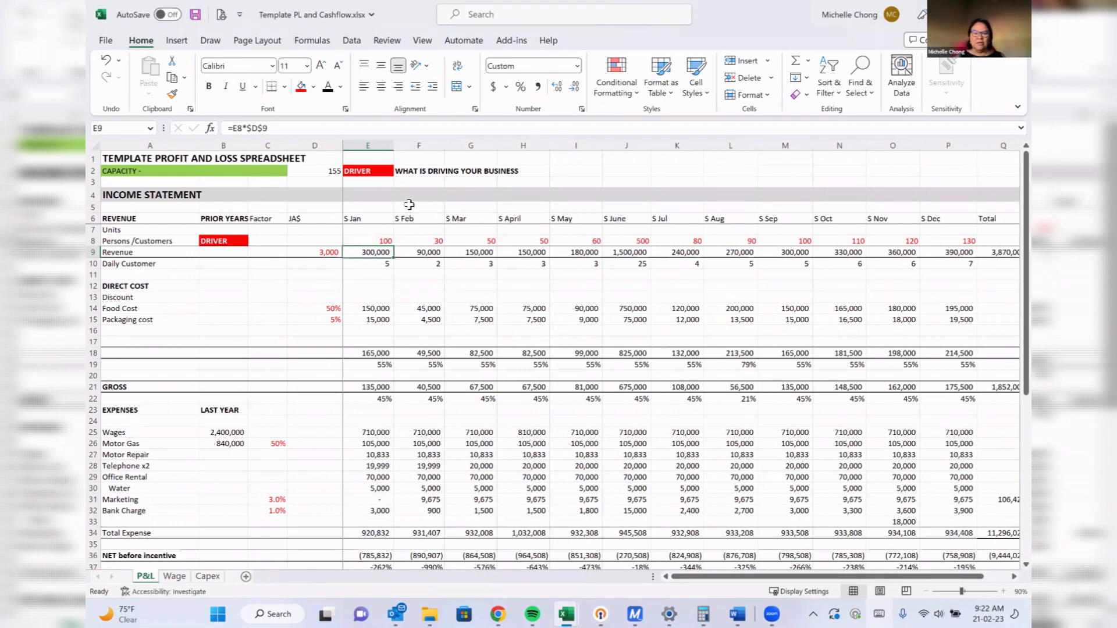
key(Down)
key(Down)
key(Down)
key(Down)
key(Up)
key(Up)
key(Up)
key(Up)
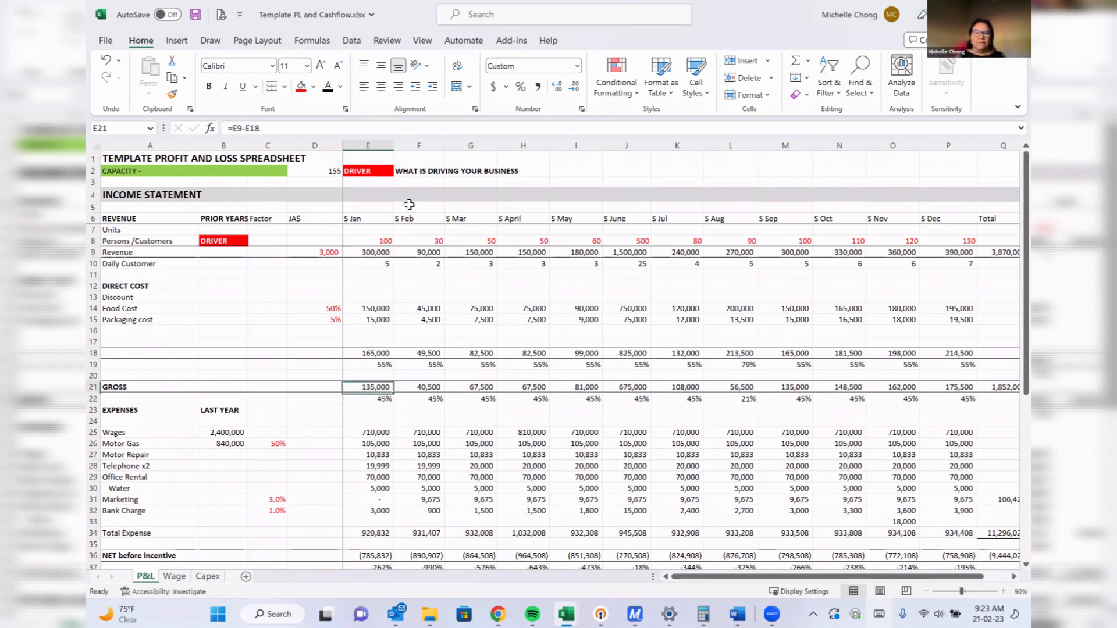
key(Up)
key(Up)
key(Up)
key(Up)
key(Up)
key(Up)
key(Up)
key(Up)
key(Up)
Set January's Persons/Customers figure back to 20 and select the January Food Cost cell.
key(Up)
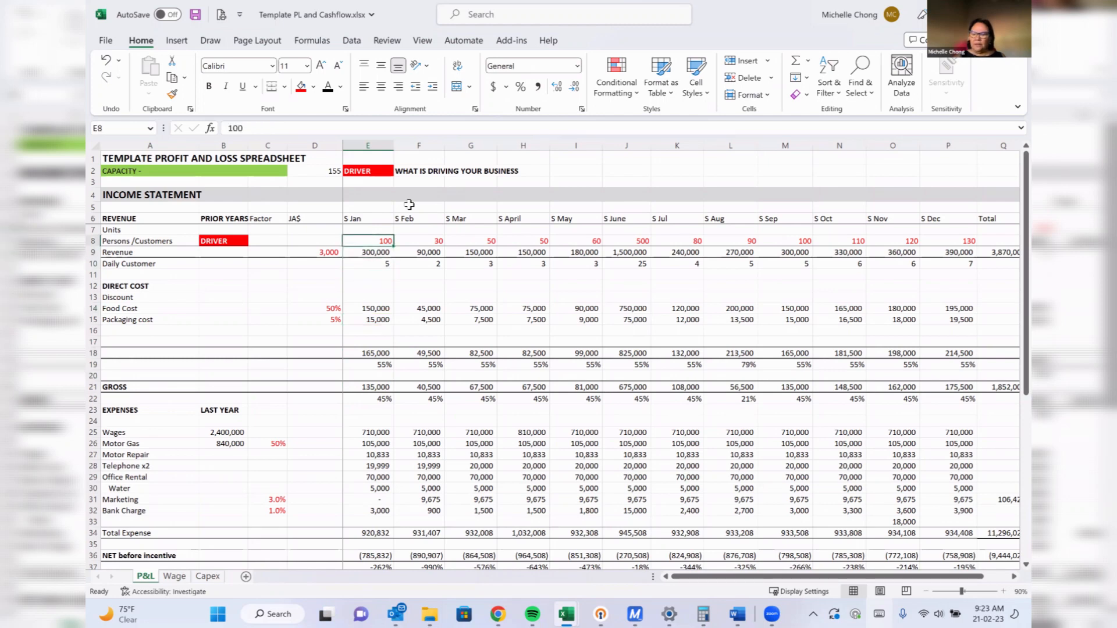
text(20)
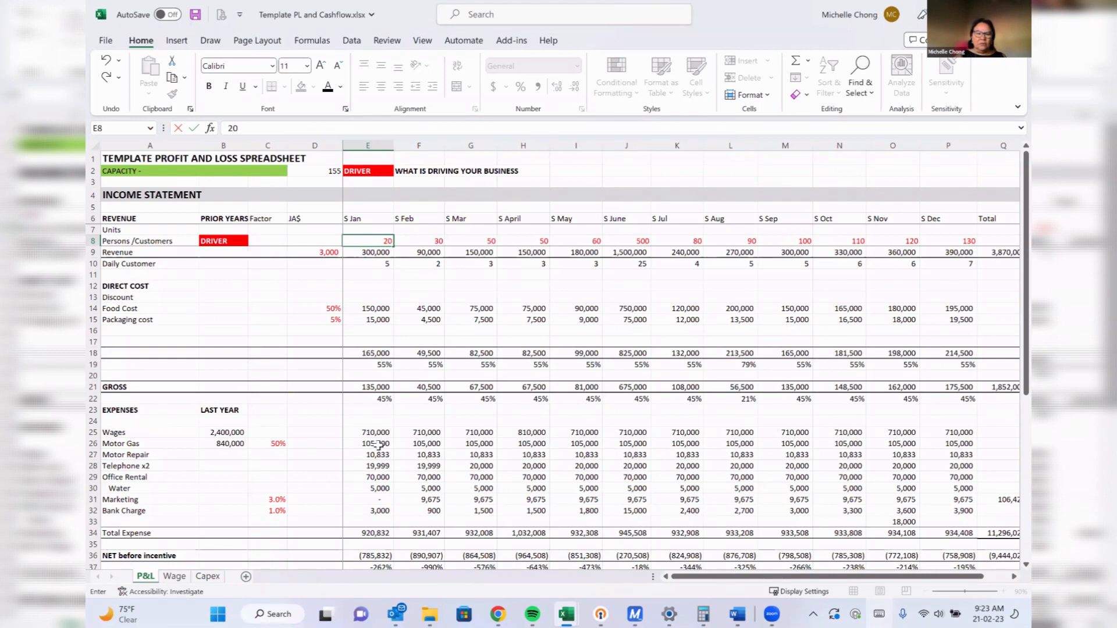
click(373, 308)
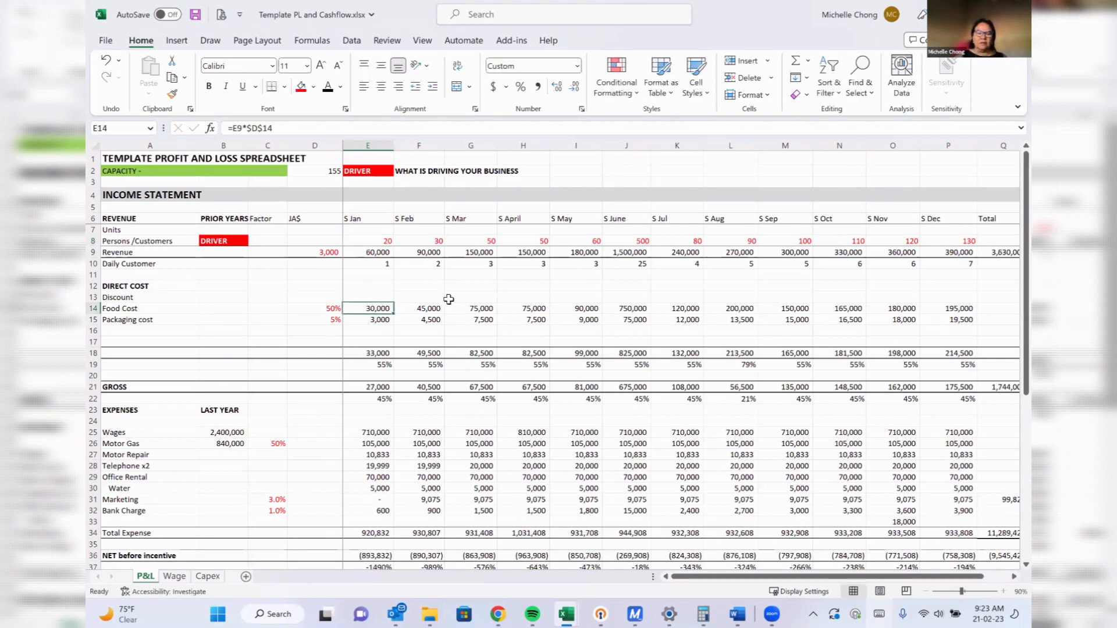
Change the January Persons/Customers driver to 100 again.
click(380, 241)
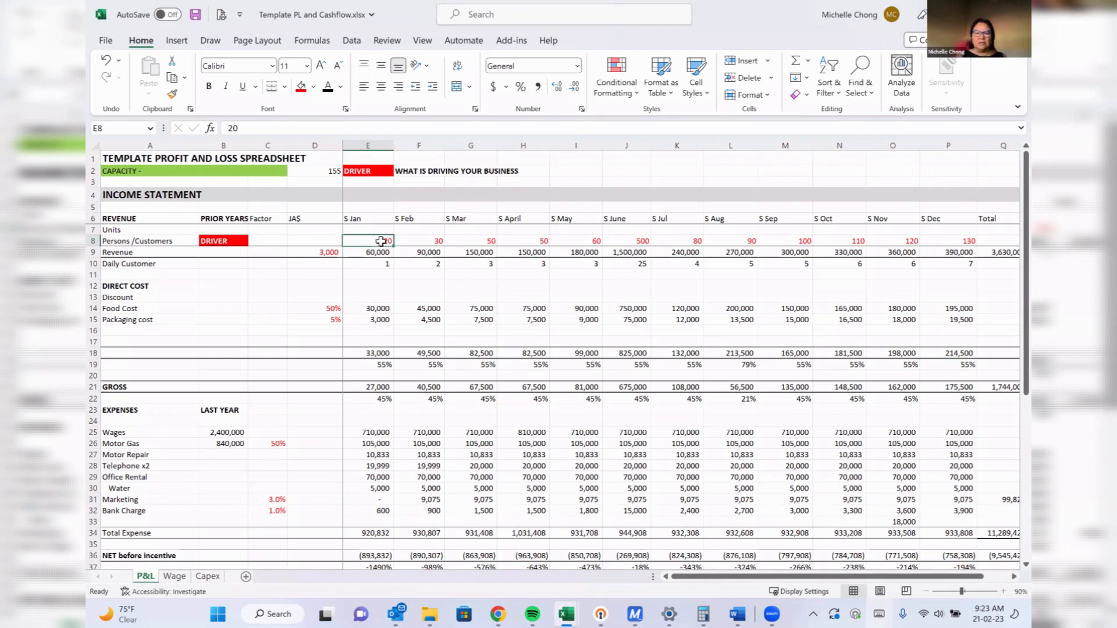
text(100)
key(Return)
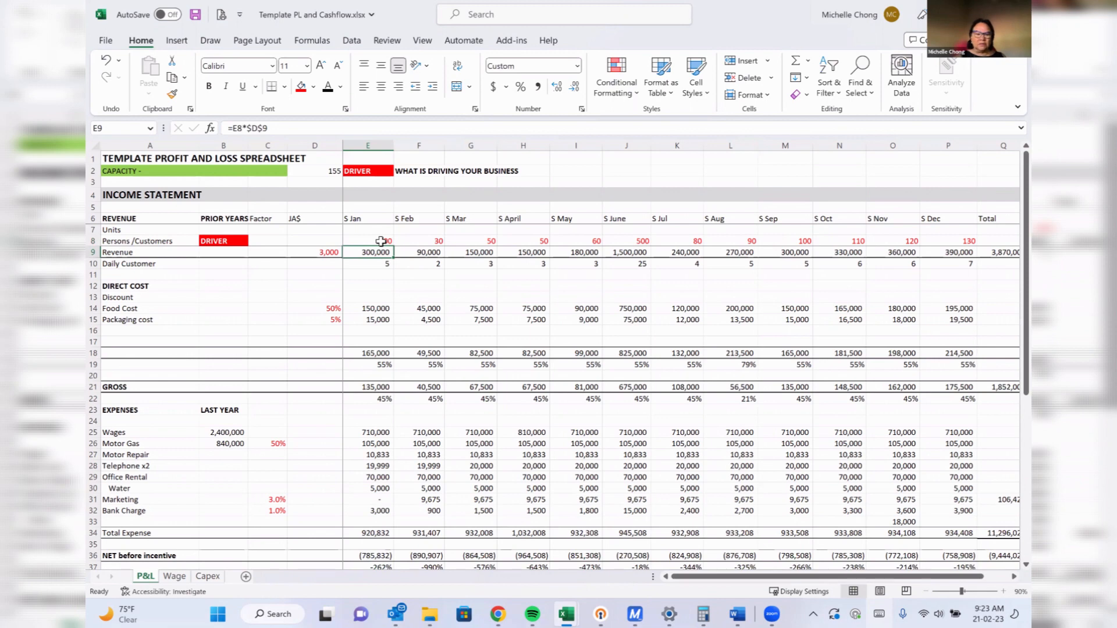
Review January's cells from Revenue down to the direct cost section, and return to the Persons/Customers figure.
key(Down)
key(Down)
key(Down)
key(Down)
key(Down)
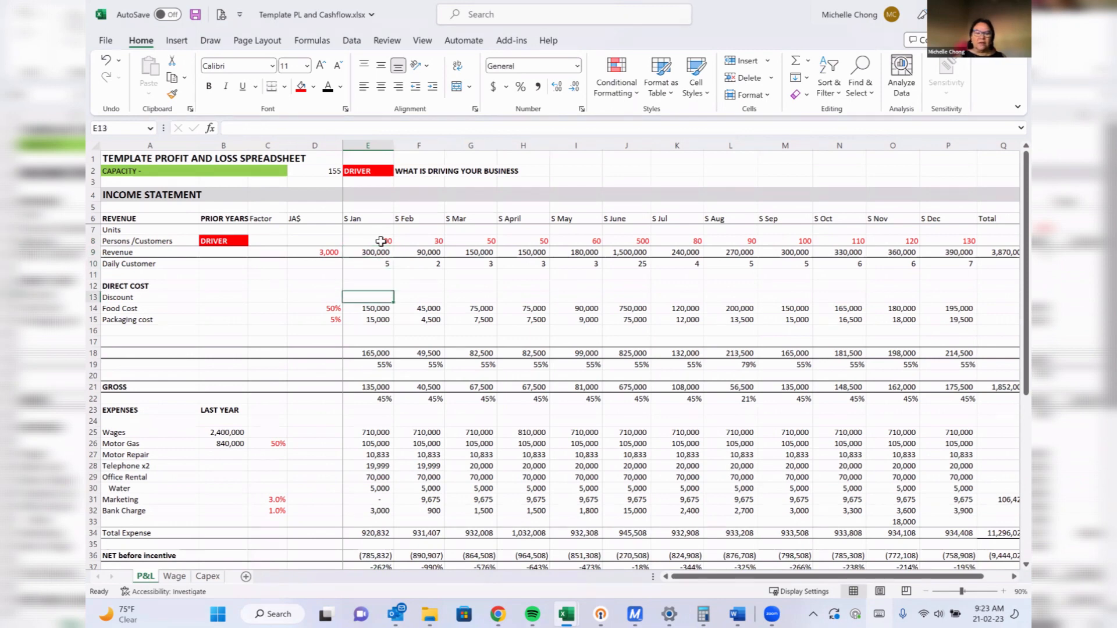
key(Up)
key(Up)
key(Up)
key(Up)
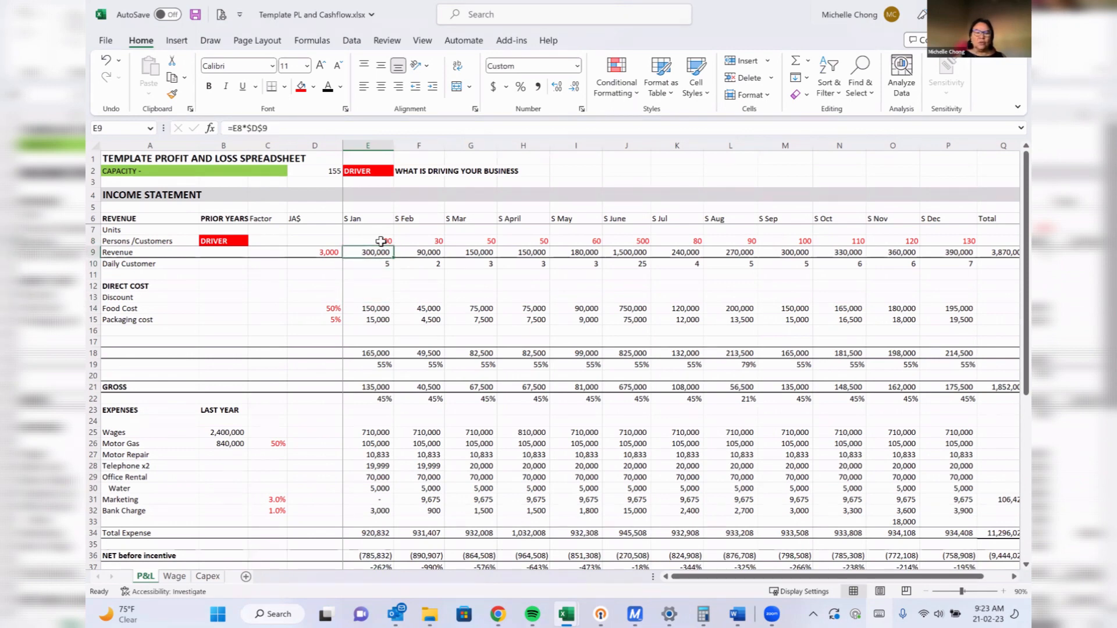
key(Up)
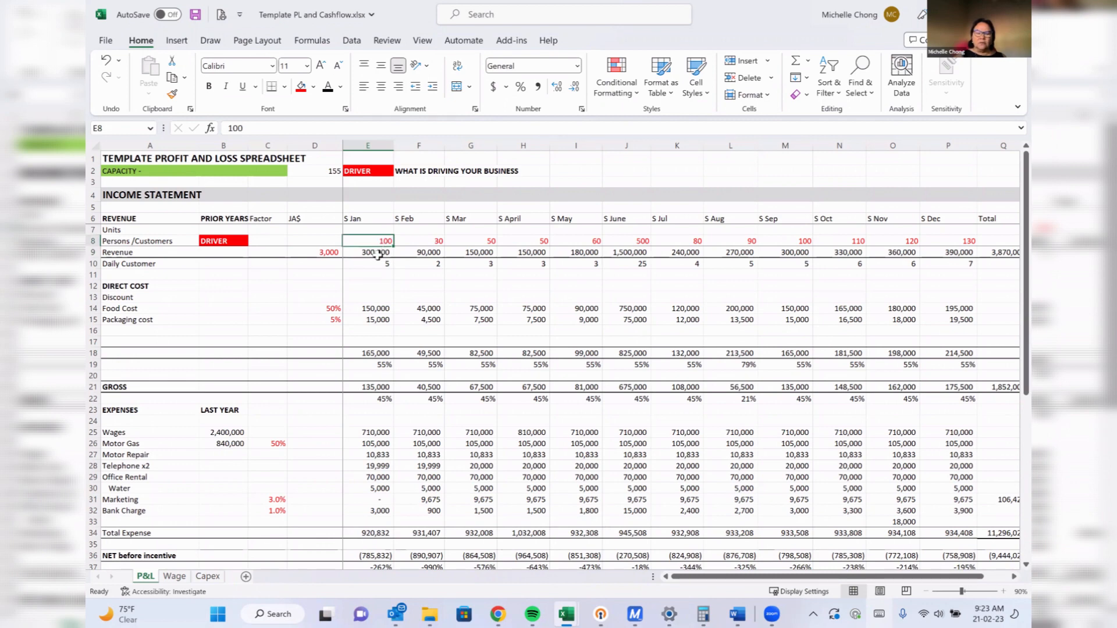
Set January's Persons/Customers figure to 20 and reselect that driver cell.
click(378, 254)
click(377, 240)
text(20)
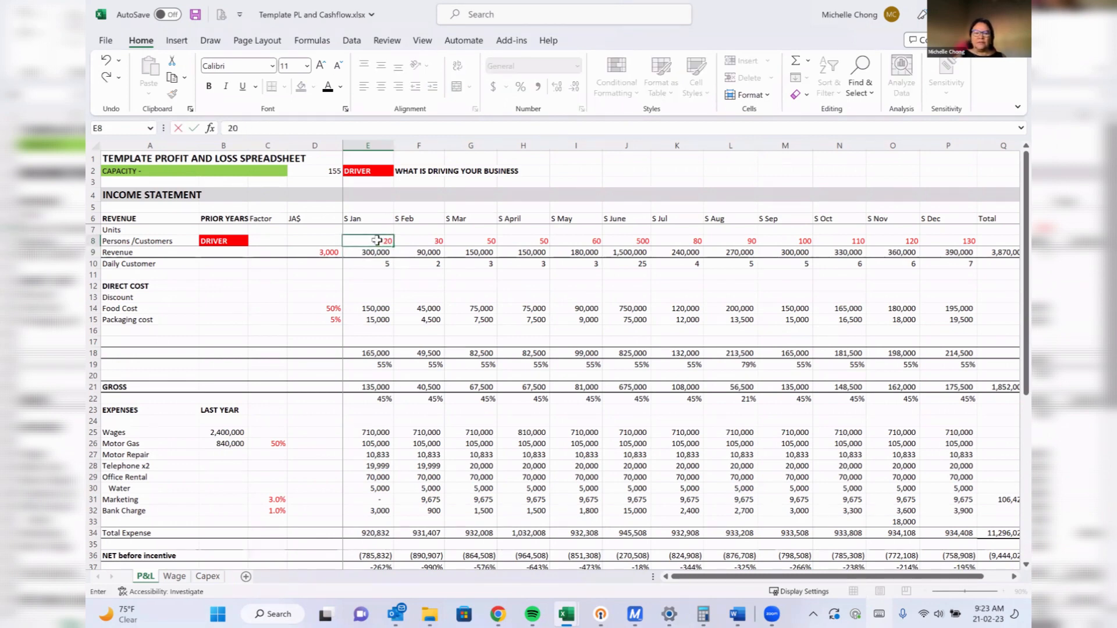
key(Return)
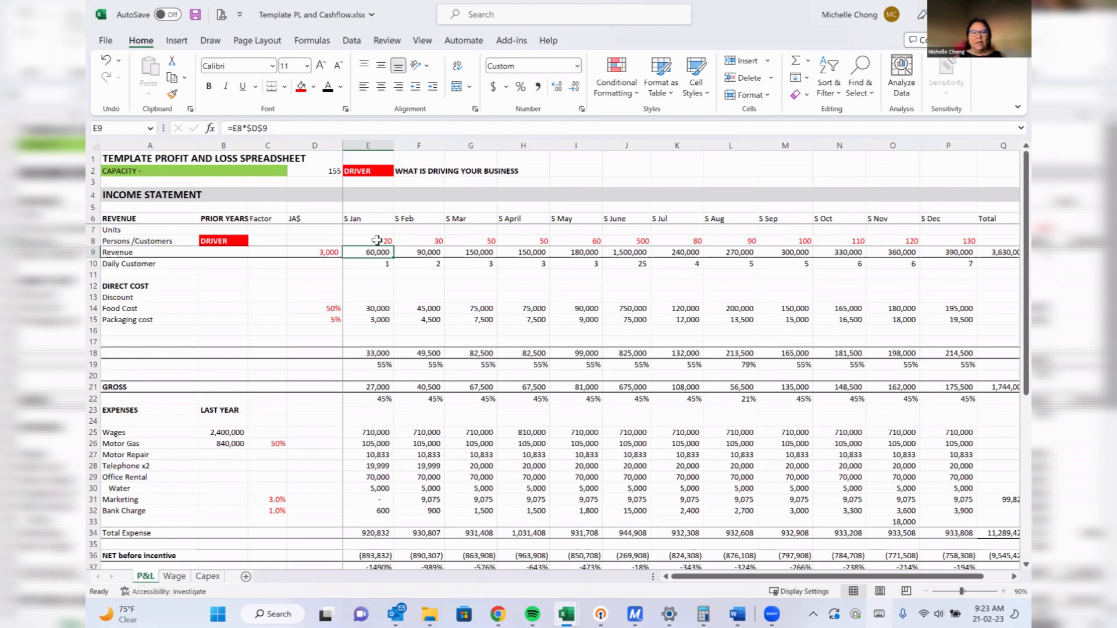
click(377, 240)
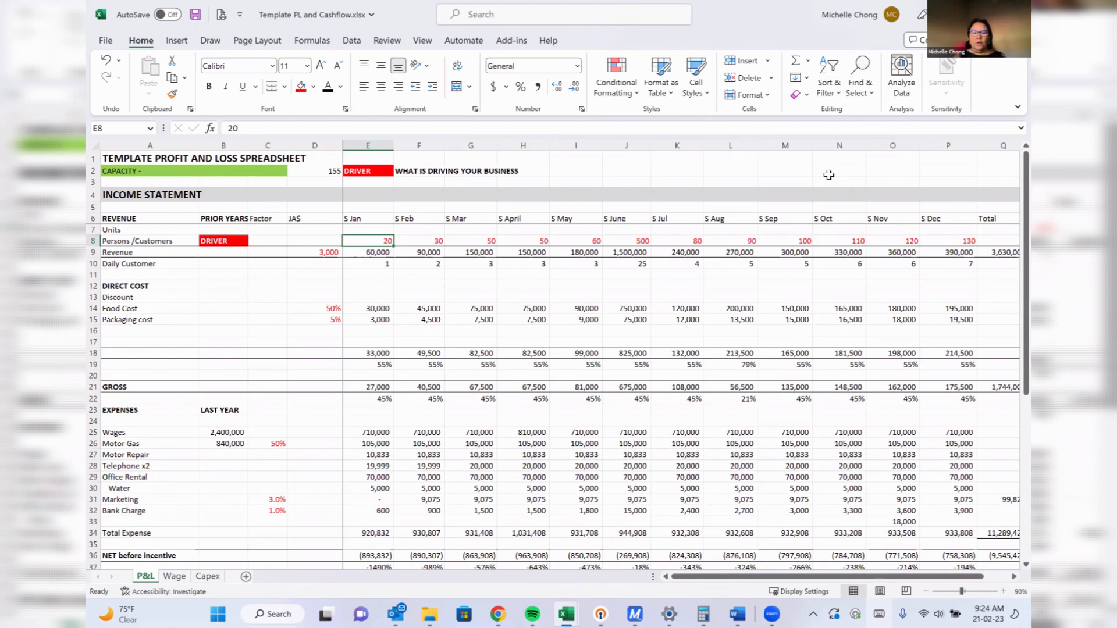
Trace the January column from Persons/Customers through direct costs and gross to the Motor Gas expense, and back up.
key(Down)
key(Down)
key(Down)
key(Down)
key(Down)
key(Down)
key(Down)
key(Down)
key(Down)
key(Down)
key(Down)
key(Down)
key(Down)
key(Down)
key(Down)
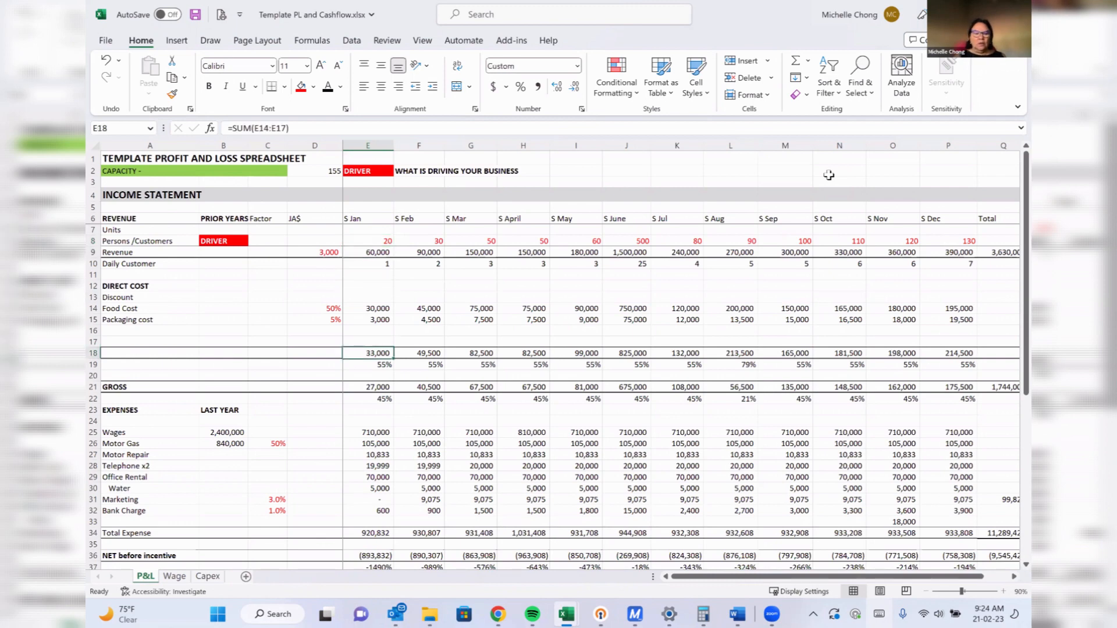
key(Down)
key(Down)
key(Down)
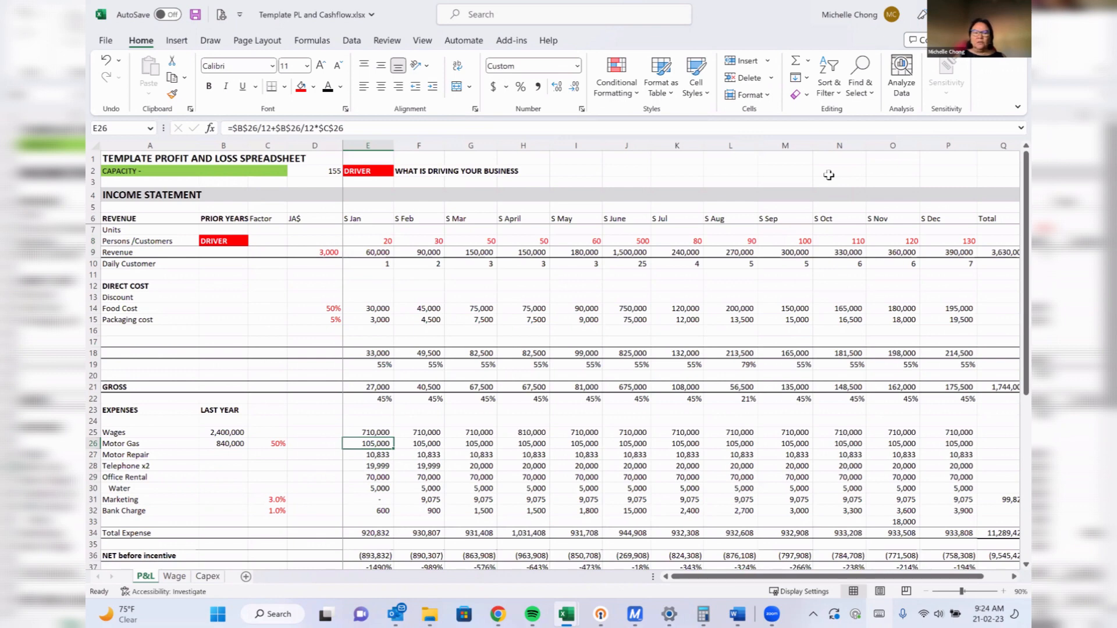
key(Up)
key(Up)
key(Up)
key(Up)
key(Up)
key(Up)
key(Up)
key(Up)
key(Up)
key(Up)
key(Up)
key(Up)
key(Up)
key(Up)
key(Up)
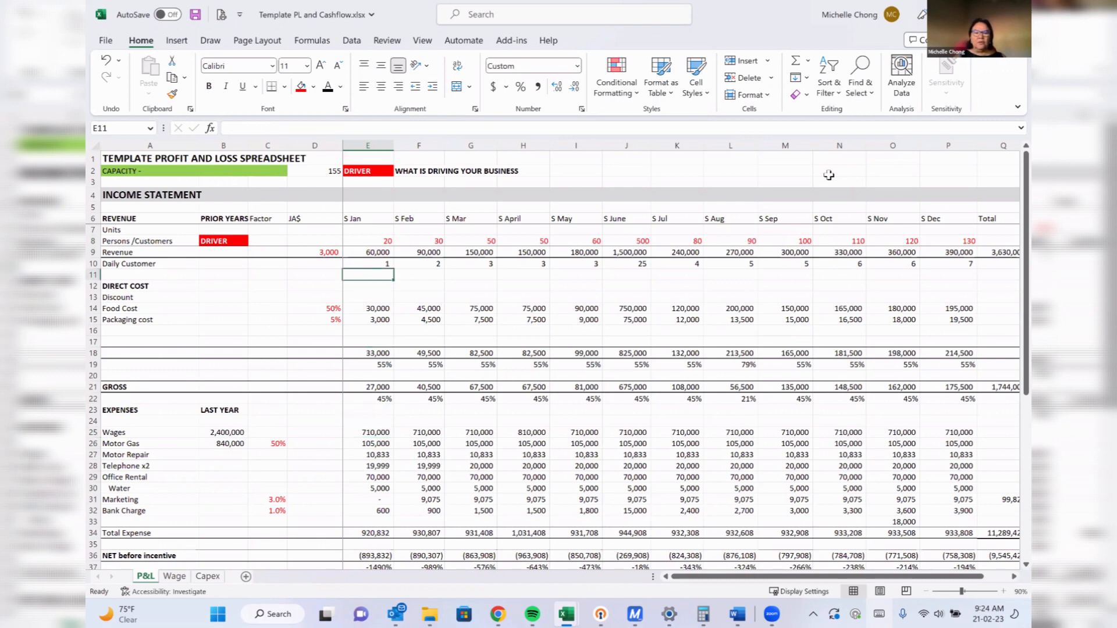
key(Up)
key(Up)
key(Up)
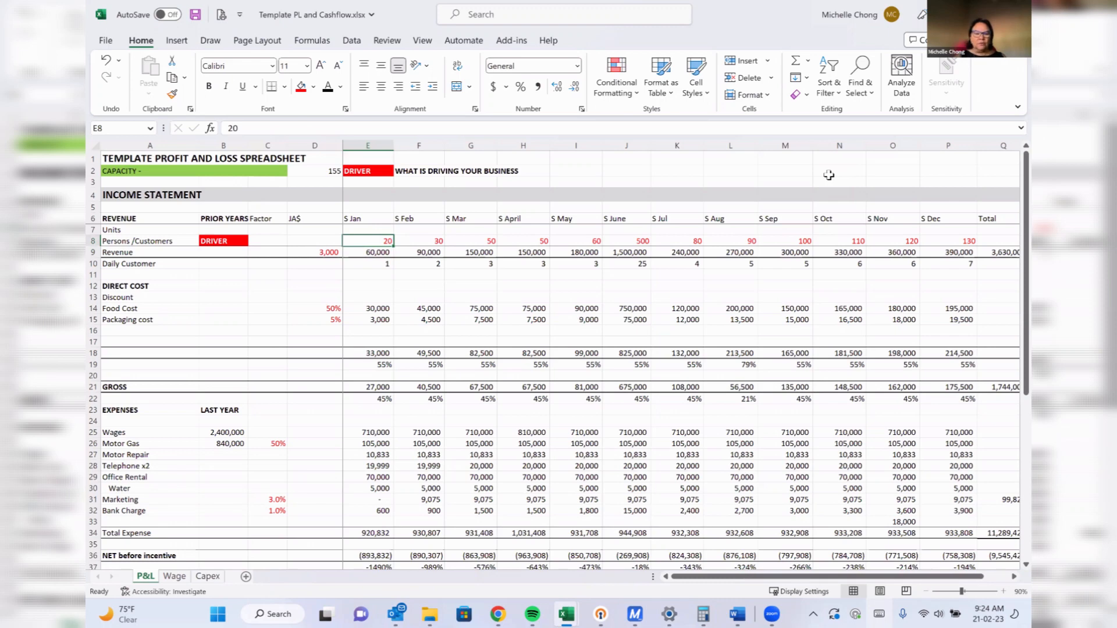
Walk through January's expense lines from Wages to Water, and return to the Persons/Customers figure.
key(Down)
key(Down)
key(Down)
key(Down)
key(Down)
key(Down)
key(Down)
key(Down)
key(Down)
key(Down)
key(Down)
key(Down)
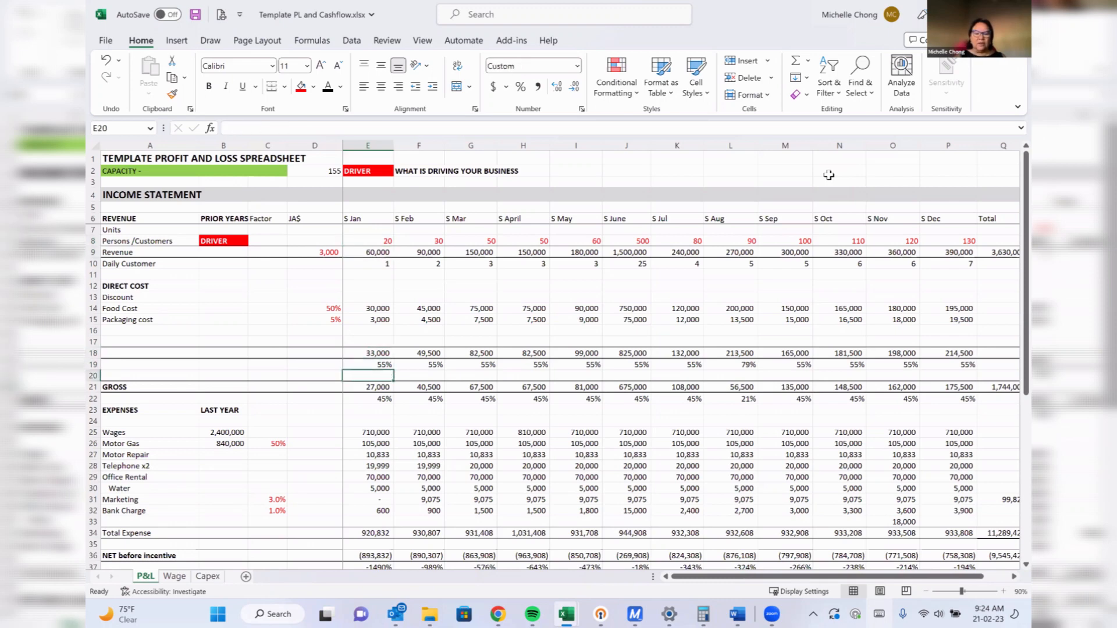
key(Down)
key(Down)
key(Down)
key(Down)
key(Down)
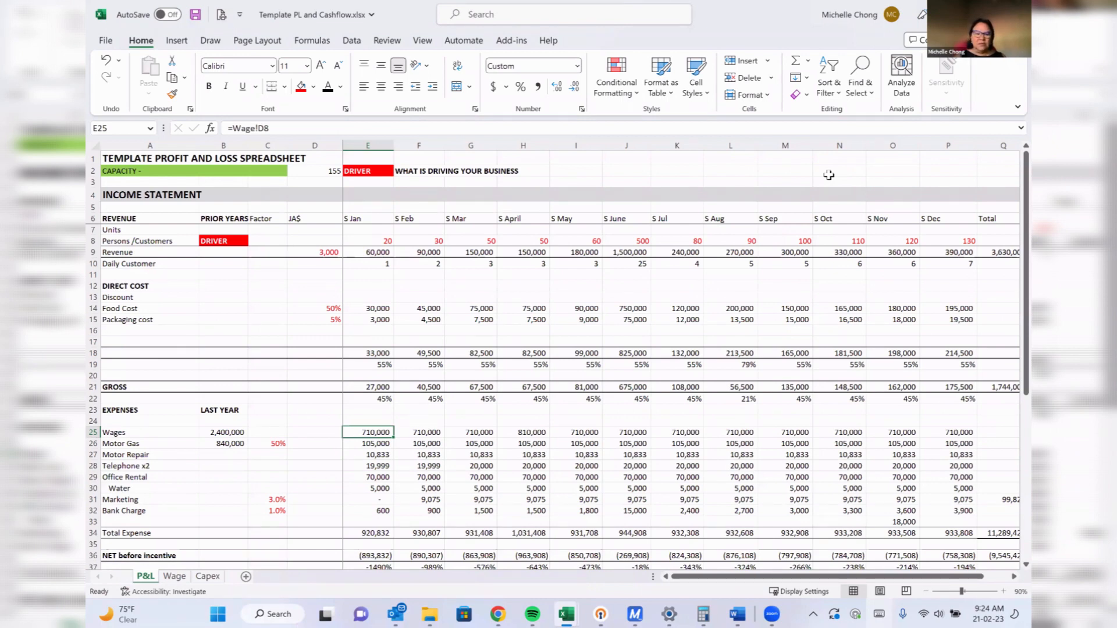
key(Down)
key(Down)
key(Down)
key(Down)
key(Down)
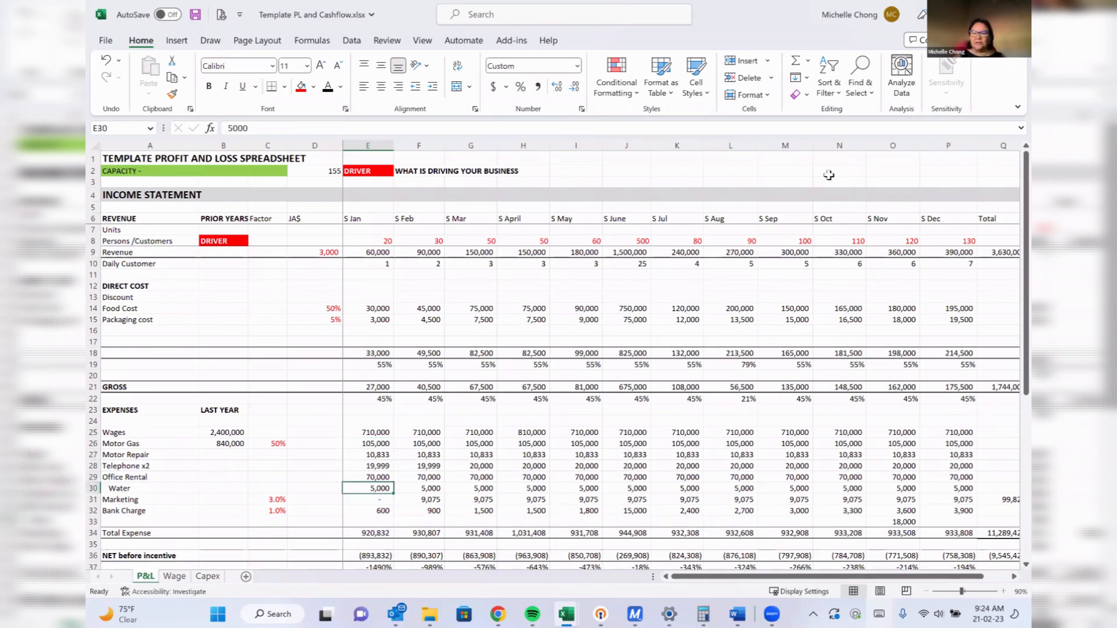
key(Up)
key(Up)
key(Up)
key(Up)
key(Up)
key(Up)
key(Up)
key(Up)
key(Up)
key(Up)
key(Up)
key(Up)
key(Up)
key(Up)
key(Up)
key(Up)
key(Up)
key(Up)
key(Up)
key(Up)
key(Up)
key(Up)
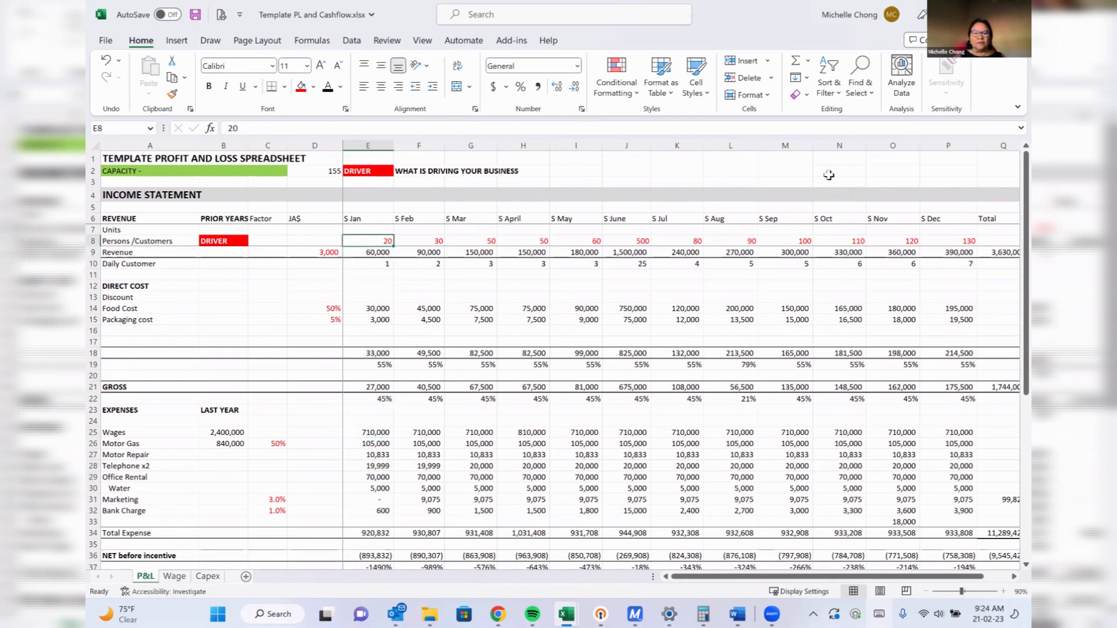
Examine how January's Revenue formula combines the Persons/Customers figure with the JA$ amount in D9.
key(Down)
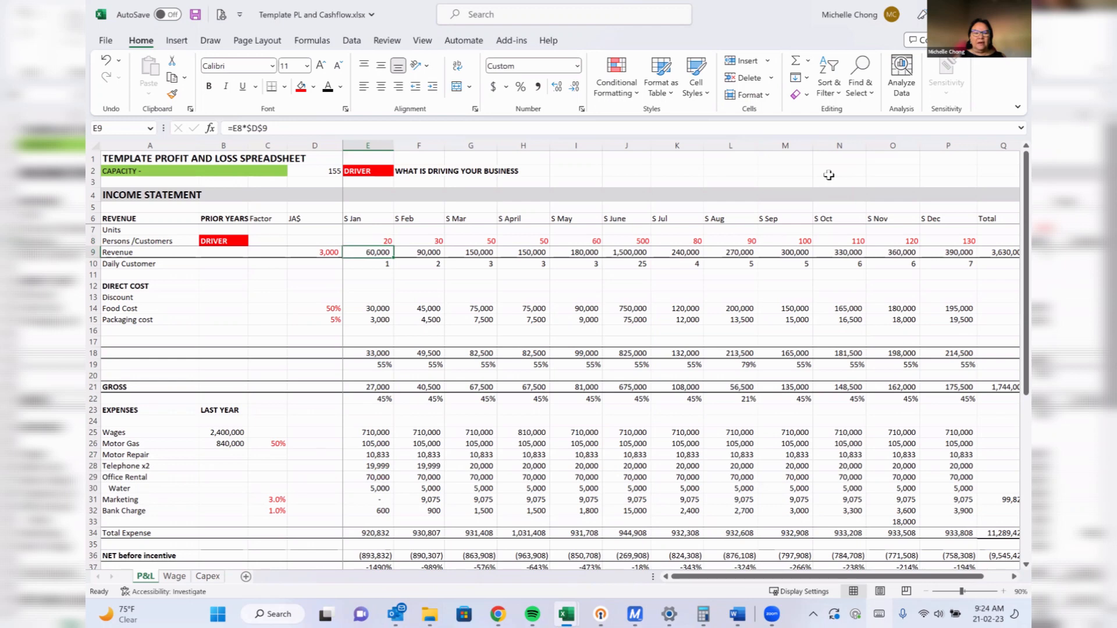
key(Left)
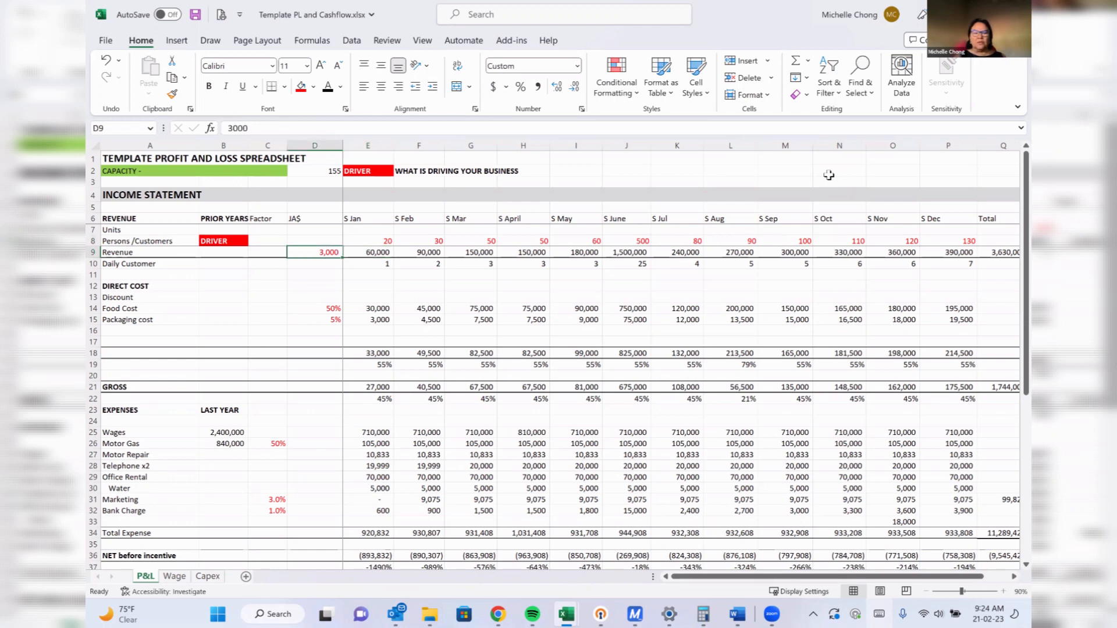
key(Up)
key(Right)
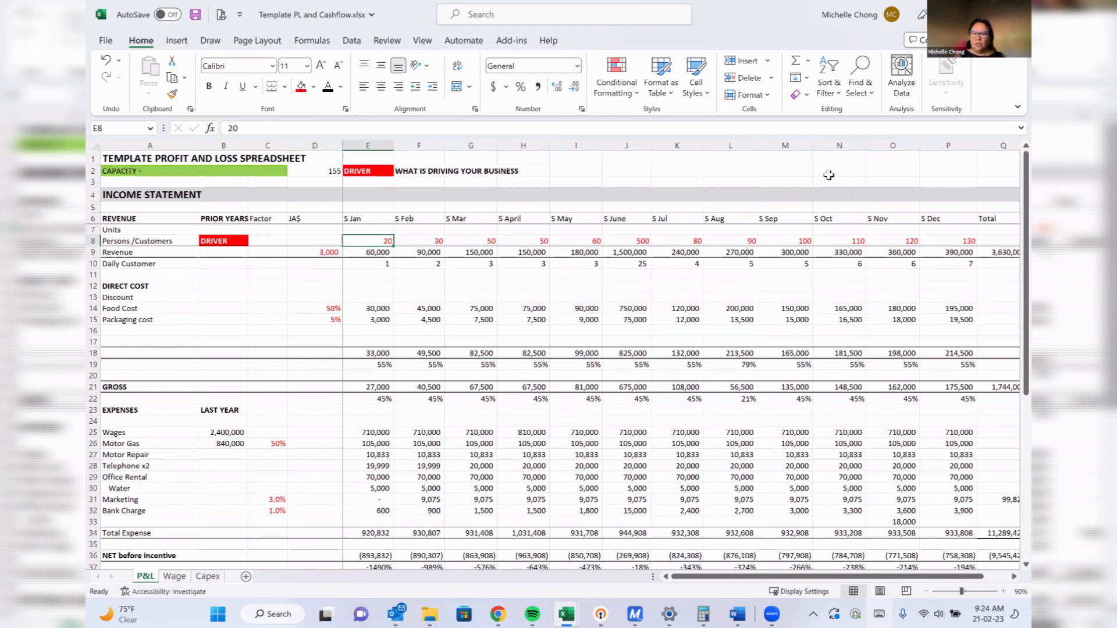
key(Down)
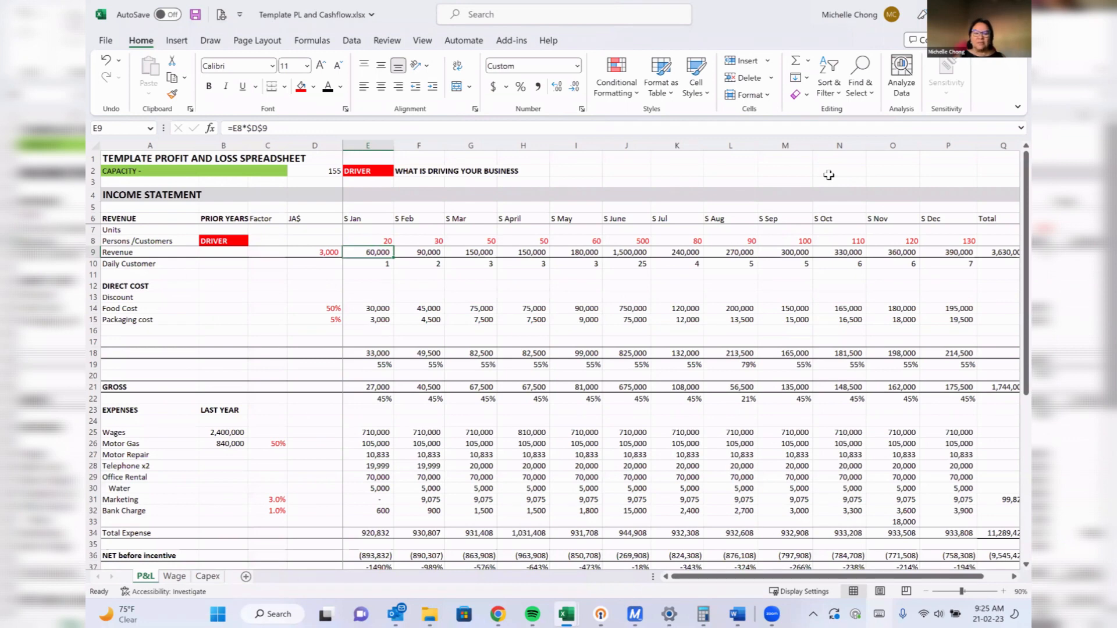
key(Left)
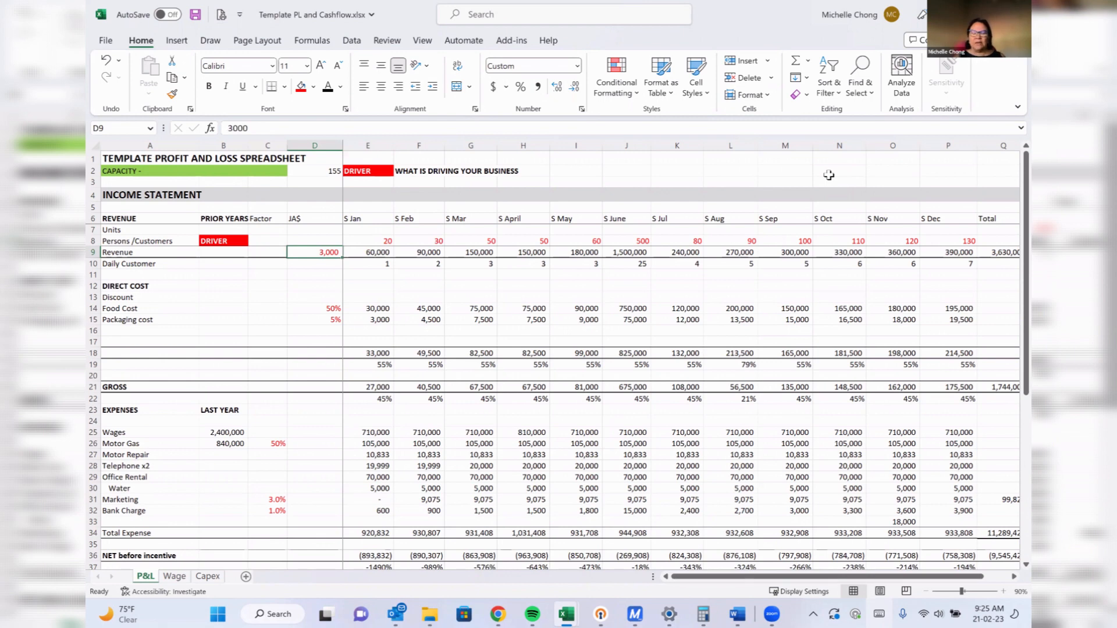
key(Right)
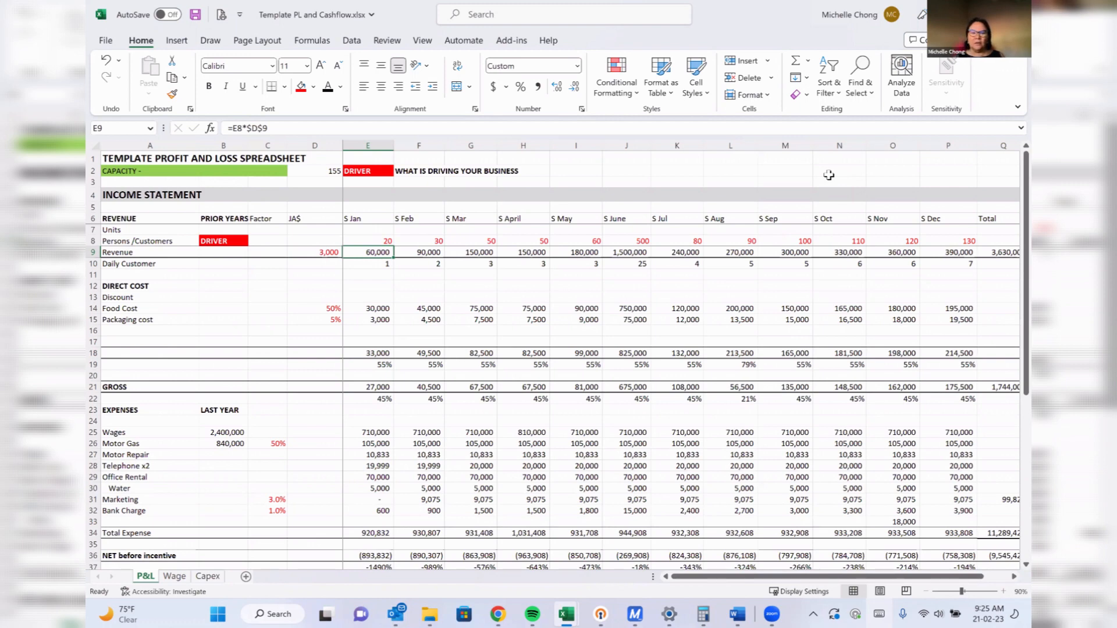
key(Left)
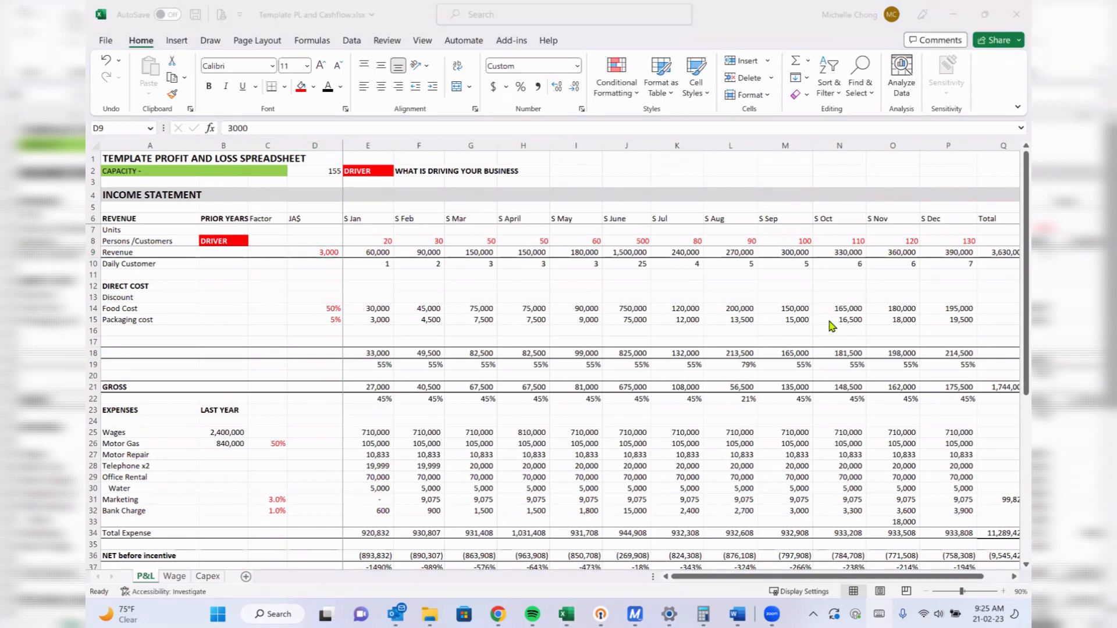
Set the JA$ amount on the Revenue row, cell D9, to 5000.
click(332, 255)
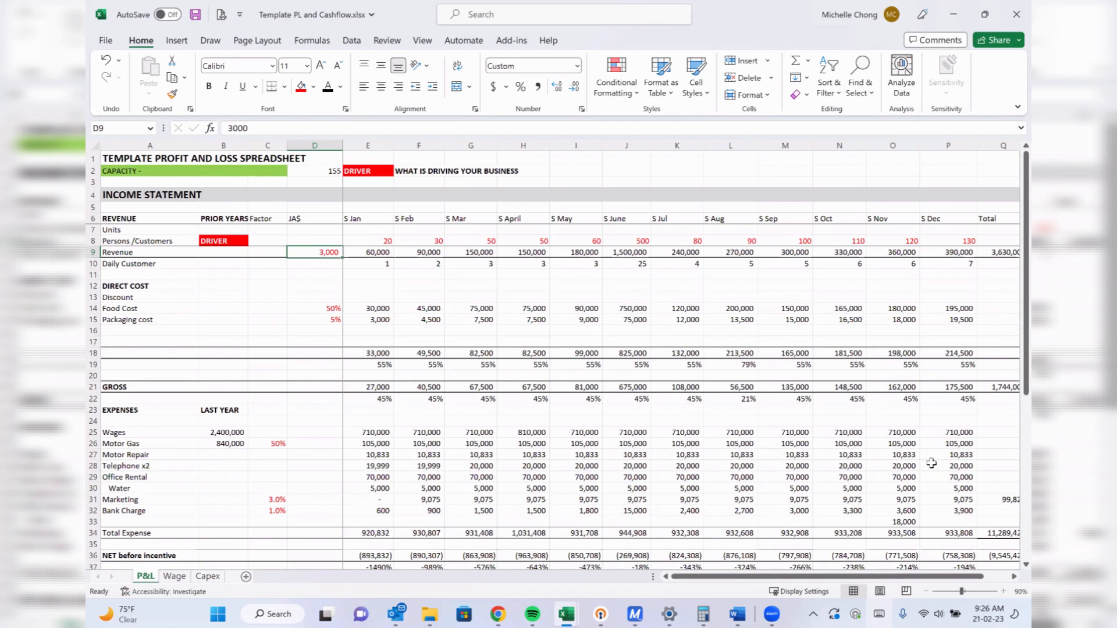
text(5000)
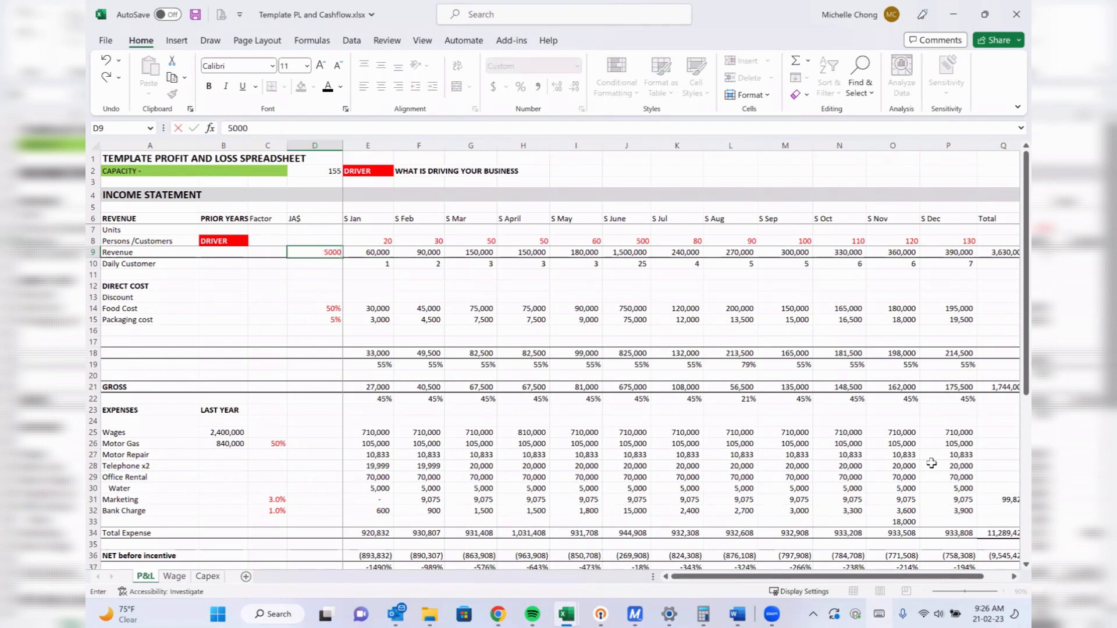
key(Return)
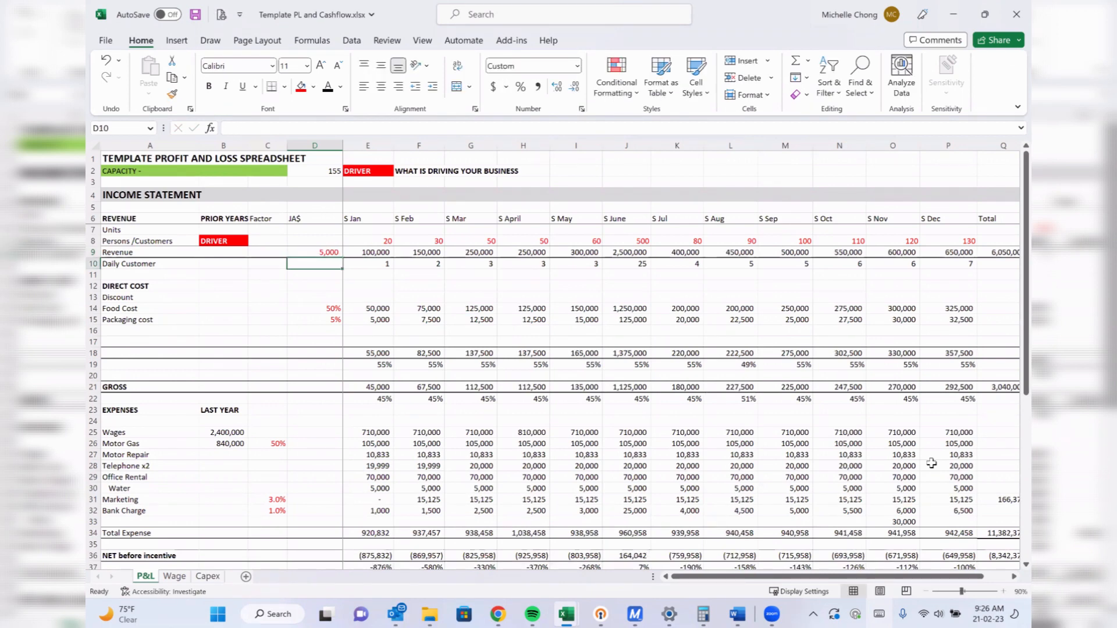
key(Up)
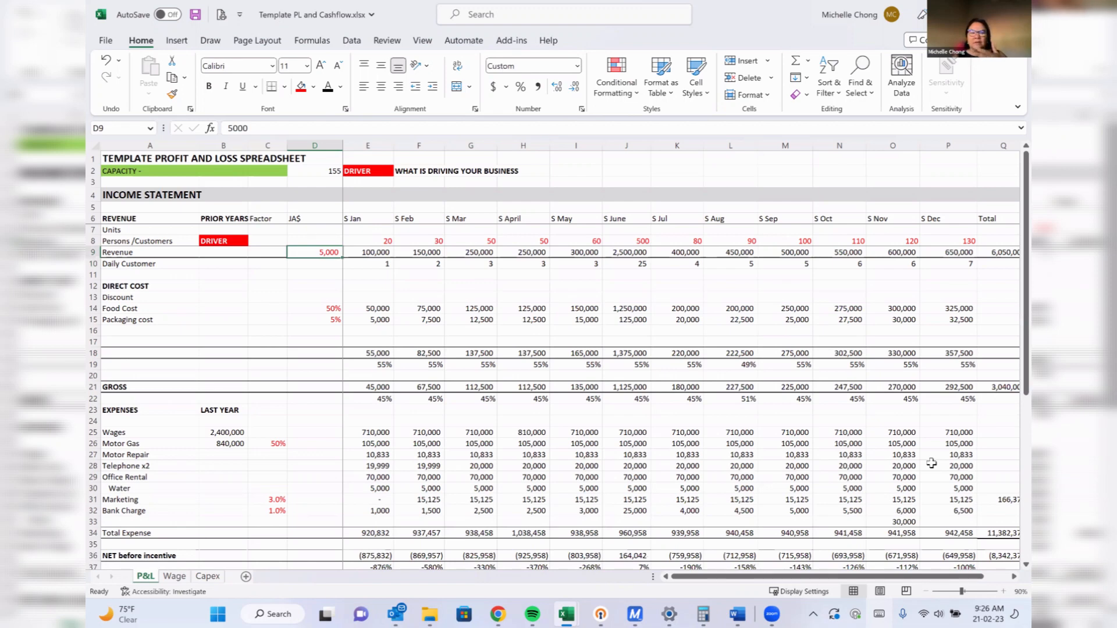
Set the JA$ amount on the Revenue row, cell D9, to 60.
key(Right)
key(Left)
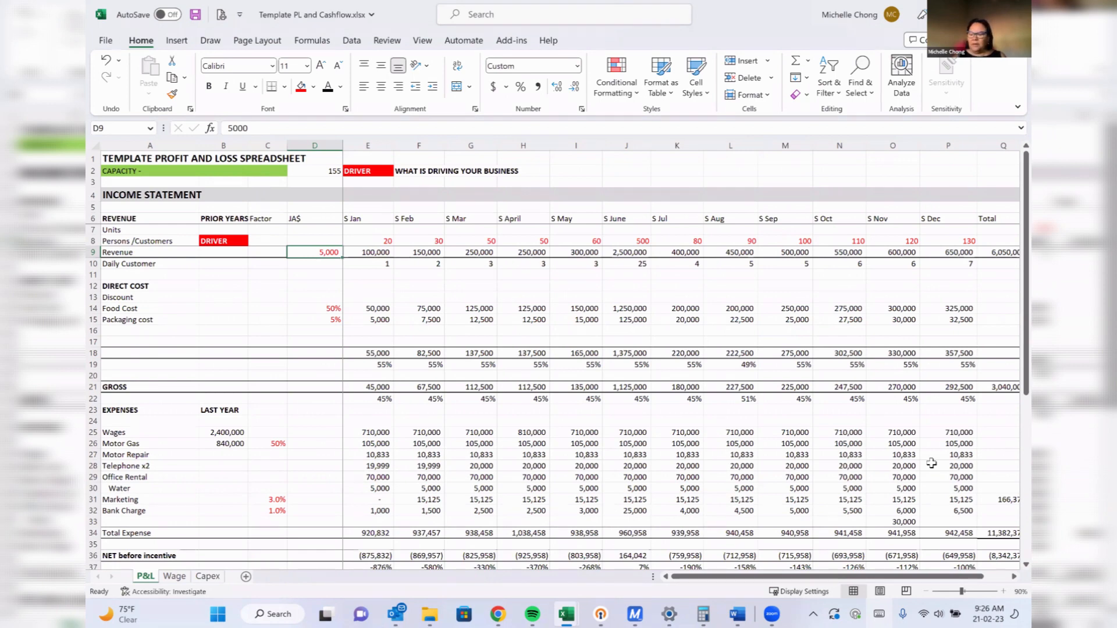
text(60)
key(Return)
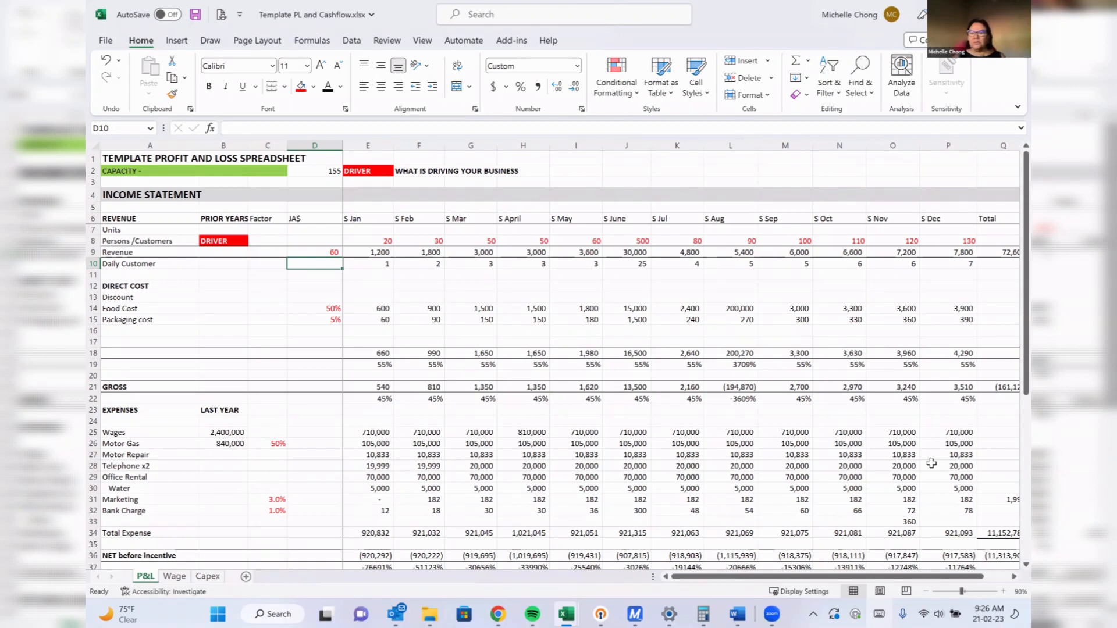
key(Up)
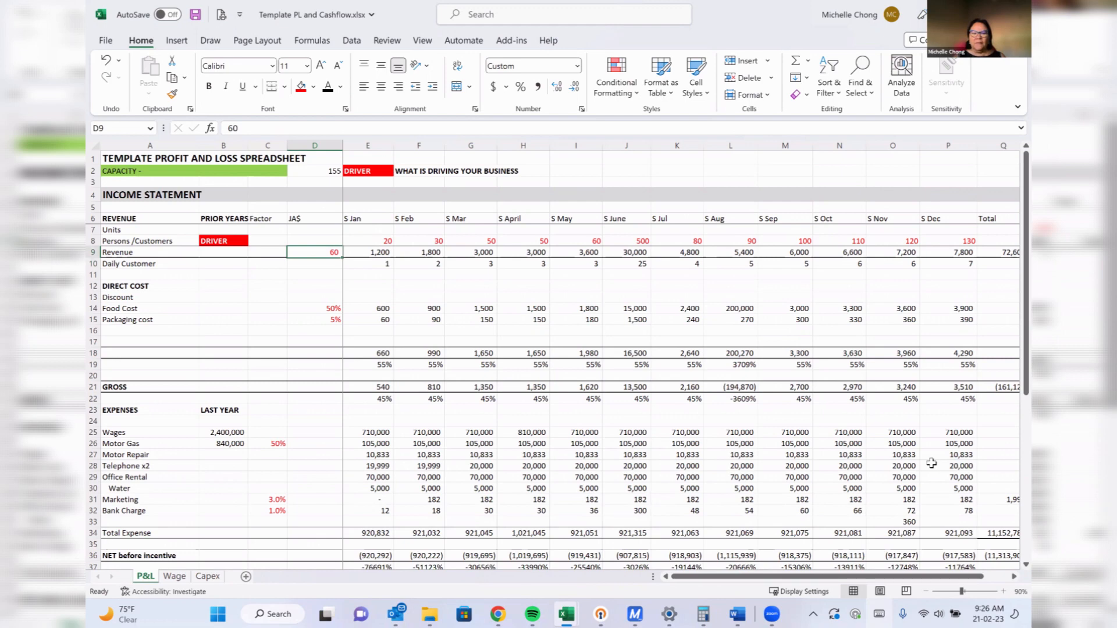
Inspect the cell references in February's Revenue formula, F9, and leave the formula as it is.
key(Right)
key(Right)
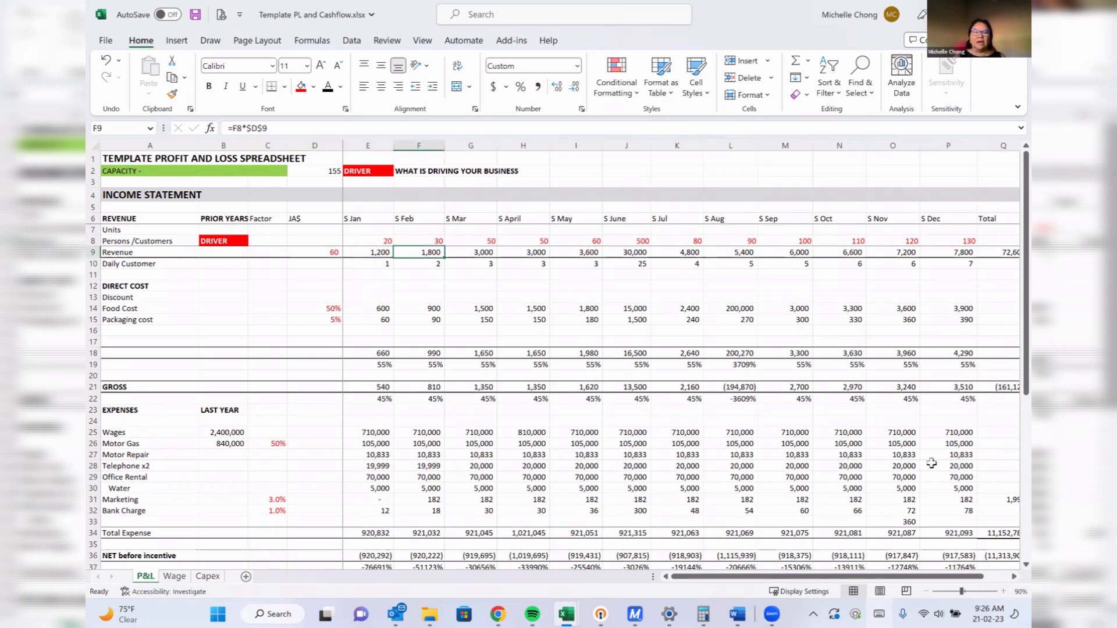
click(260, 128)
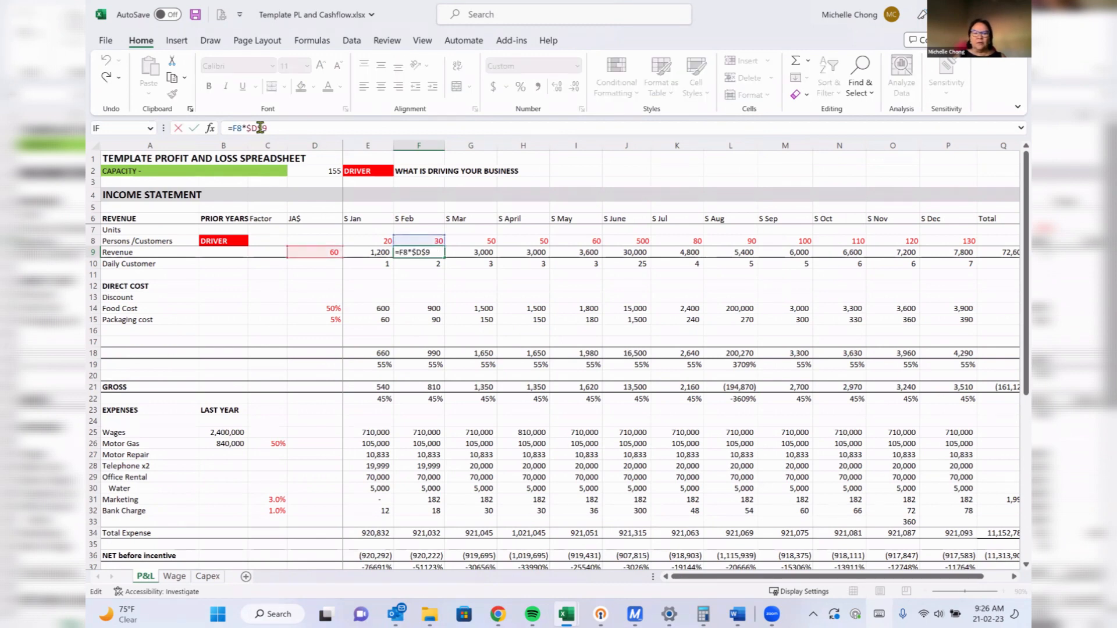
key(ctrl+Return)
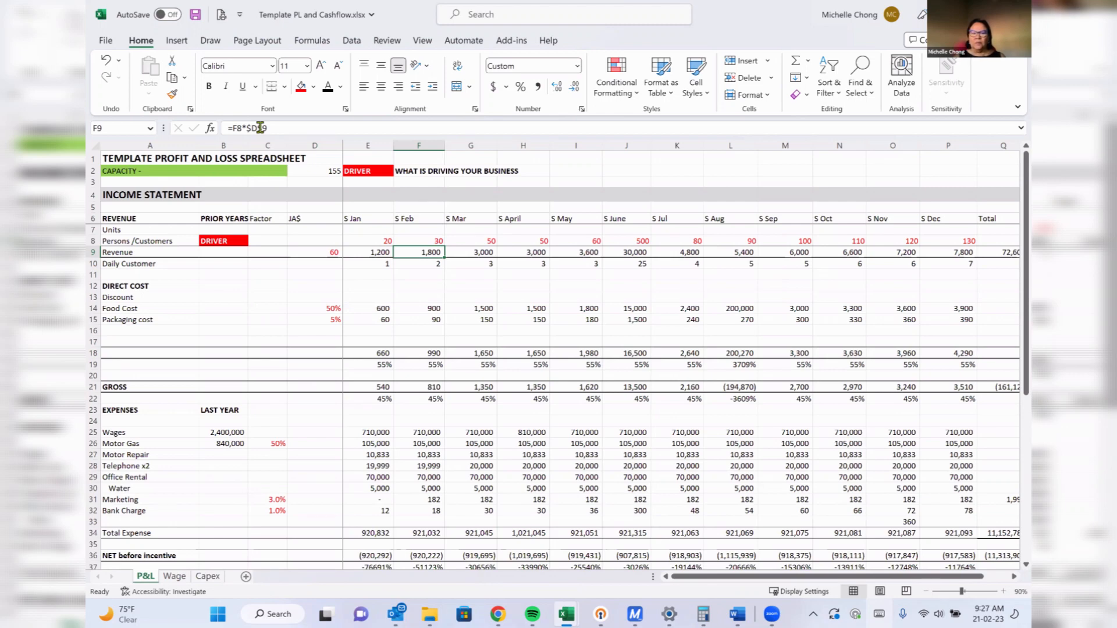
Review the Persons/Customers row from February's figure back to the row label and select its DRIVER tag.
key(Up)
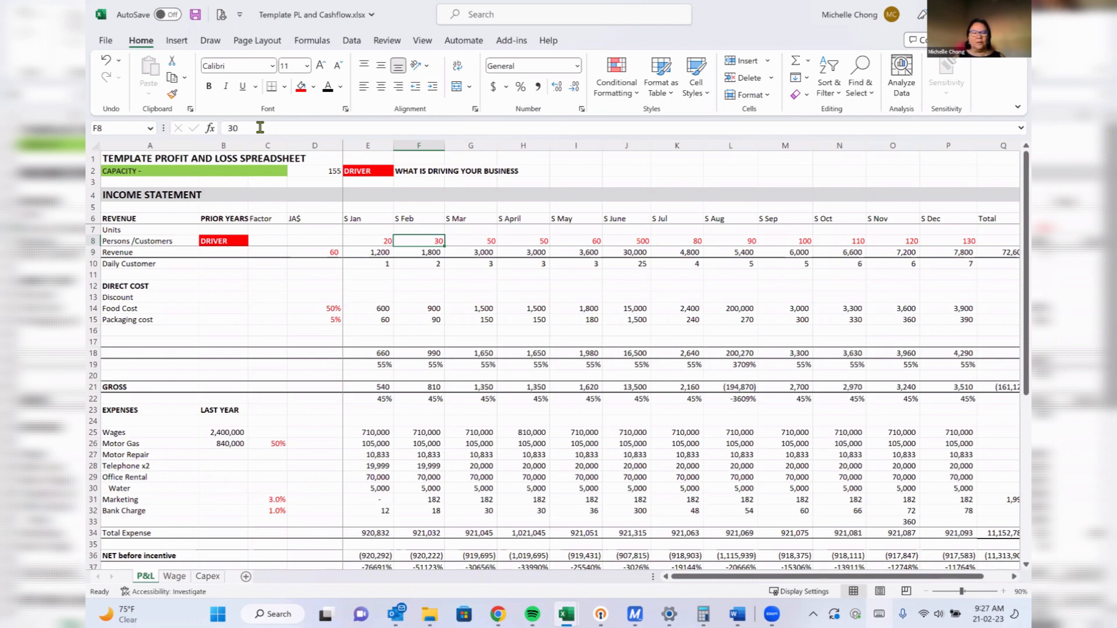
key(Left)
key(Left)
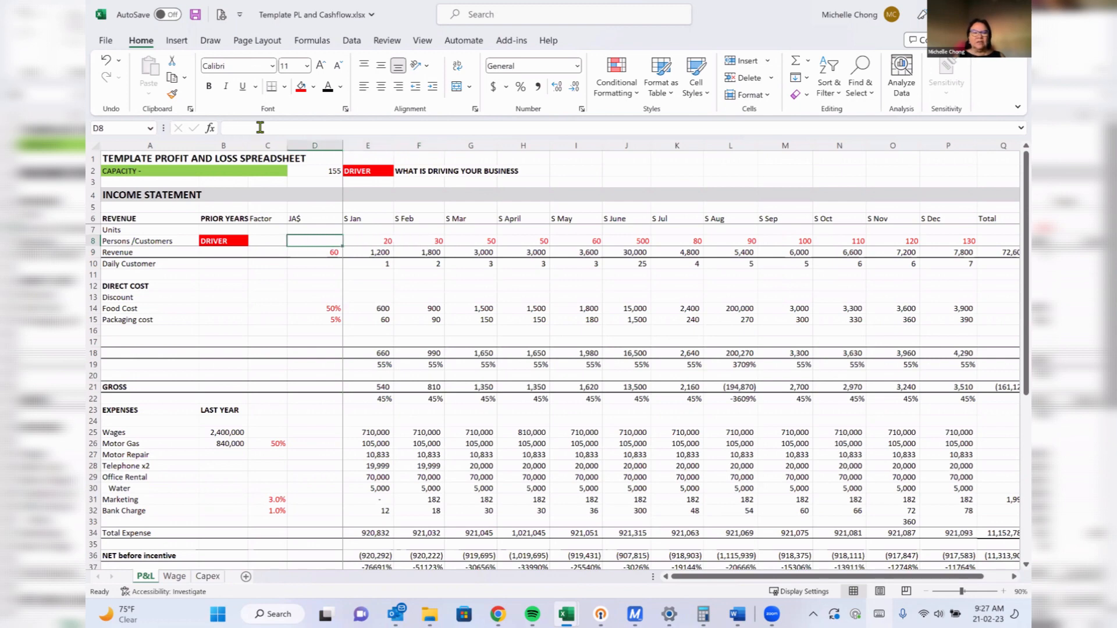
key(Left)
key(Left)
key(Left)
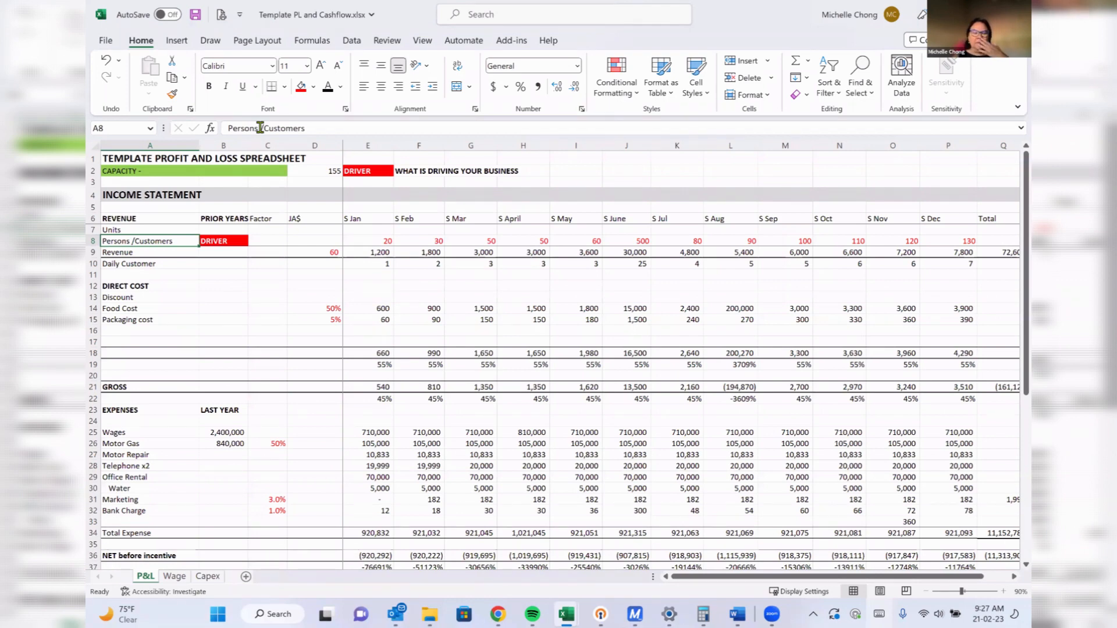
key(Right)
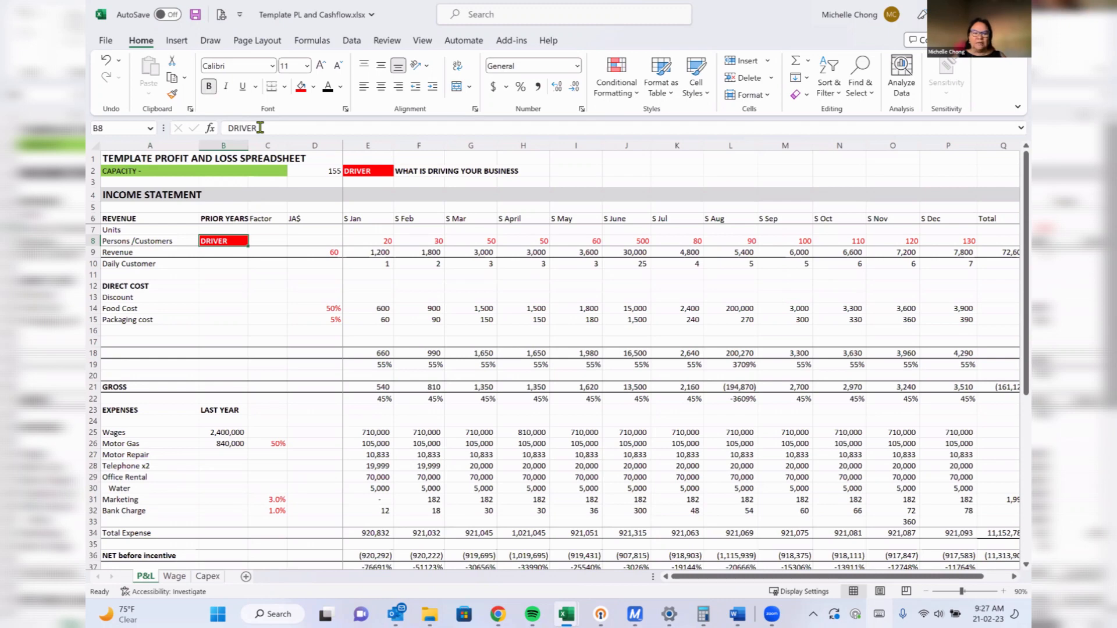
Set the Food Cost percentage in the JA$ column, cell D14, to 10%.
key(Right)
key(Right)
key(Down)
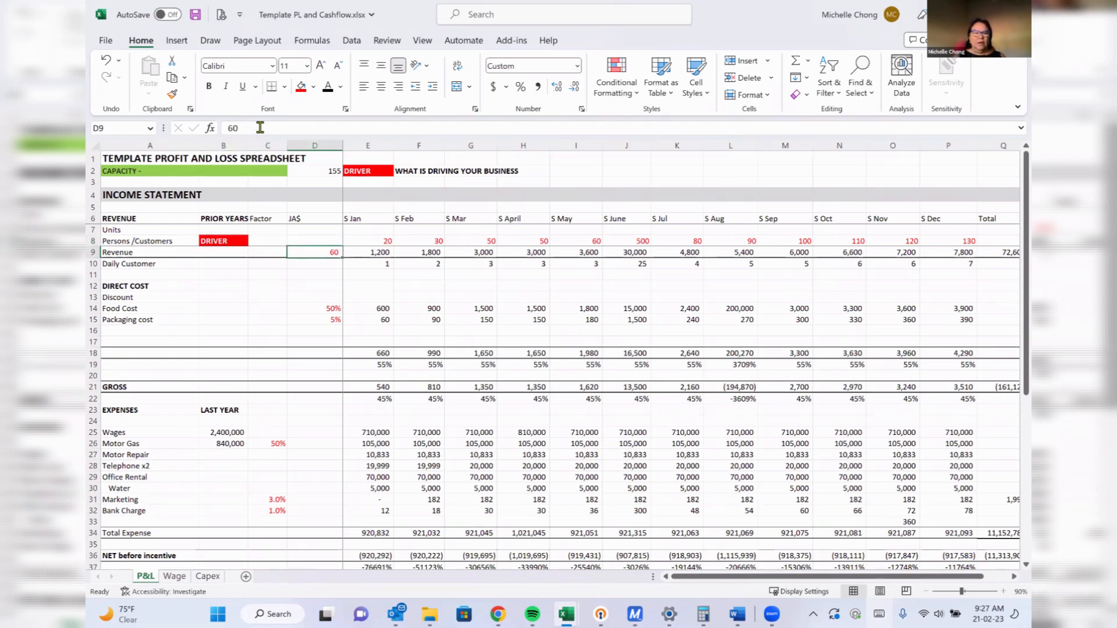
key(Down)
key(Down)
key(Down)
key(Down)
key(Down)
key(Down)
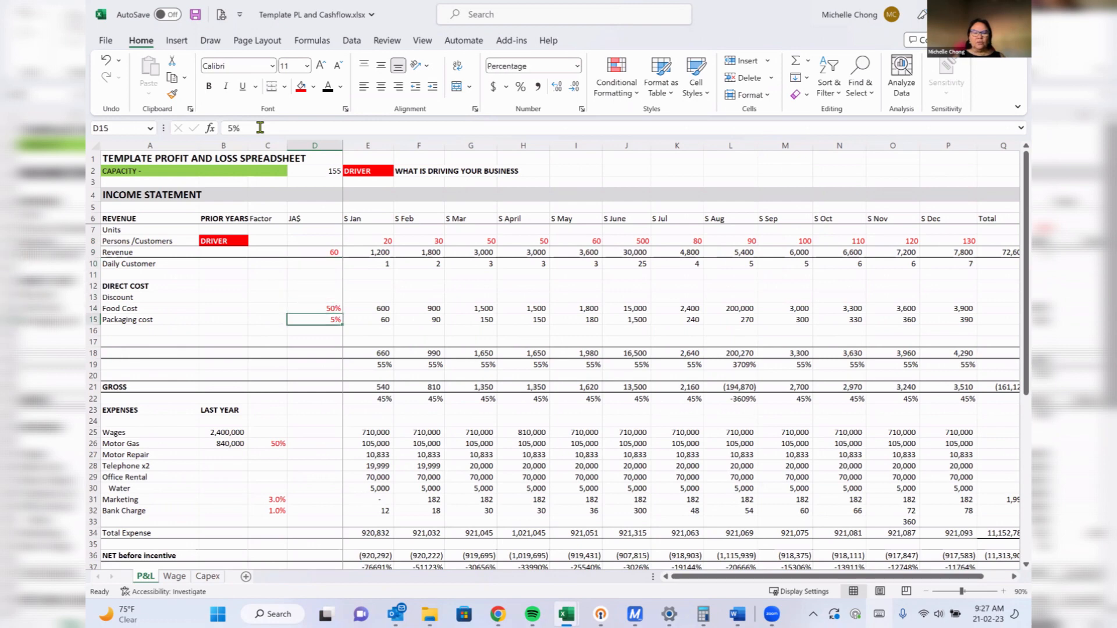
key(Up)
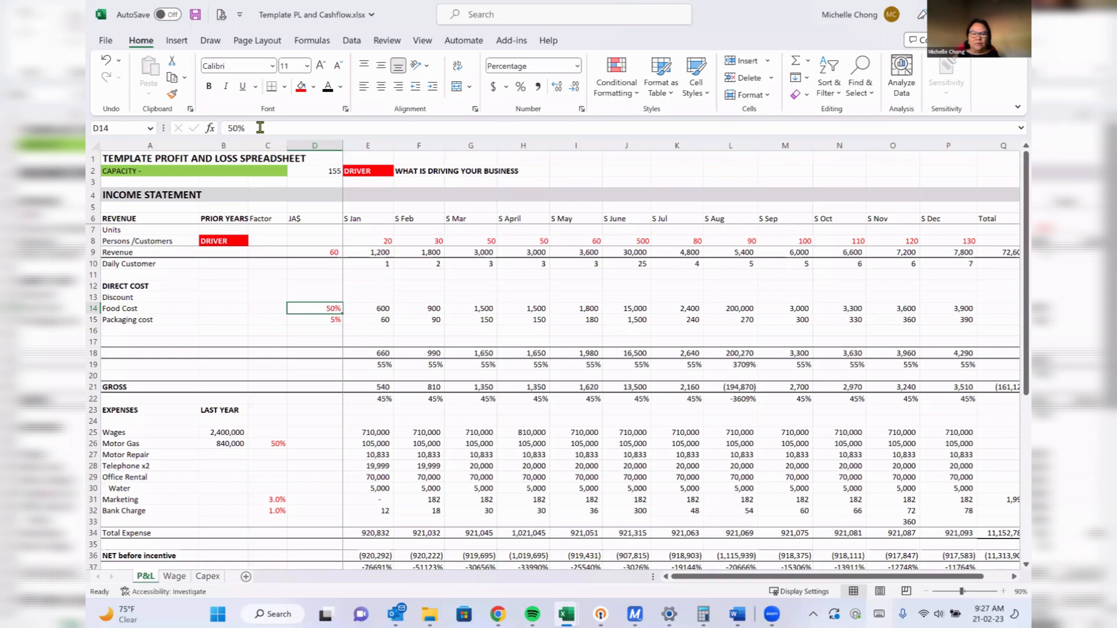
text(10)
key(Return)
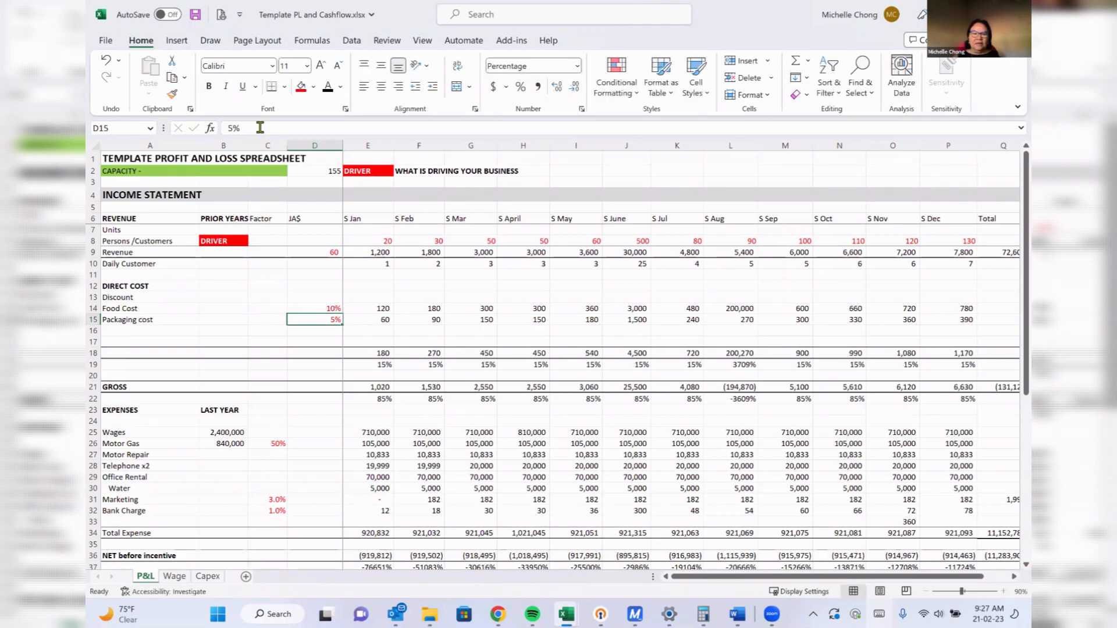
Examine January's Food Cost formula, E14, and follow the January column down to the Gross formula in E21.
key(Up)
key(Right)
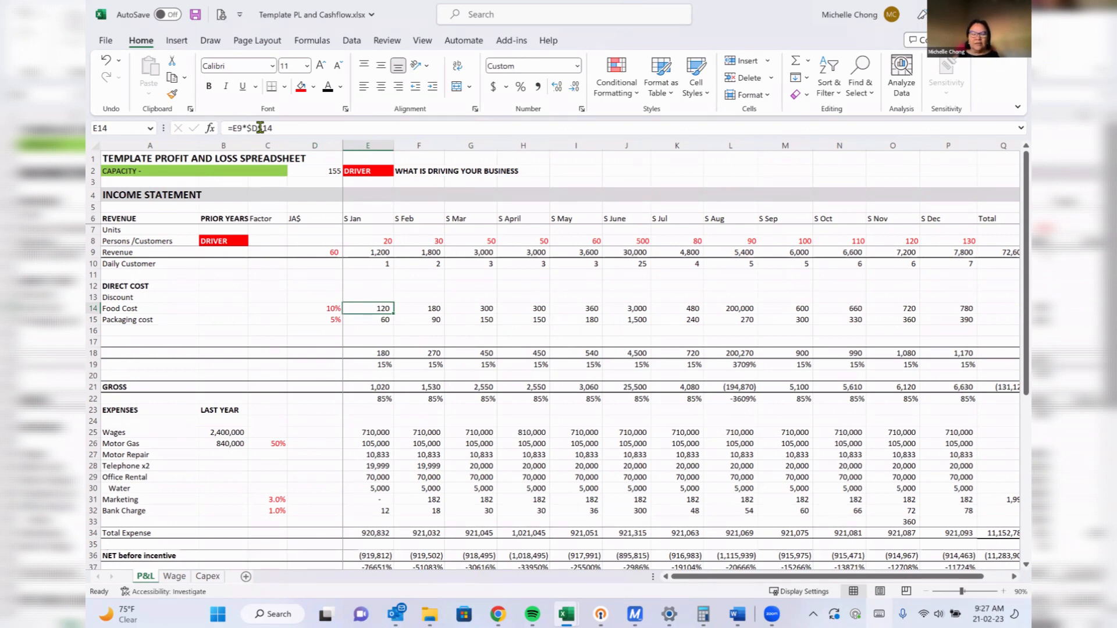
key(Down)
key(Down)
key(Down)
key(Down)
key(Down)
key(Down)
key(Down)
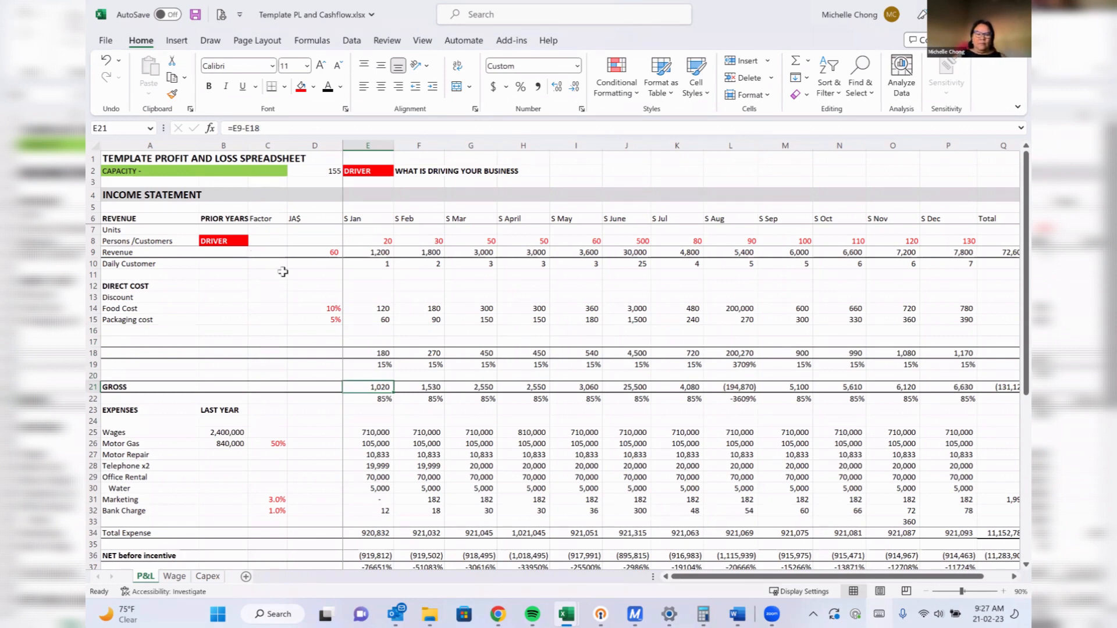
Set the Food Cost percentage, cell D14, to 50%.
click(314, 309)
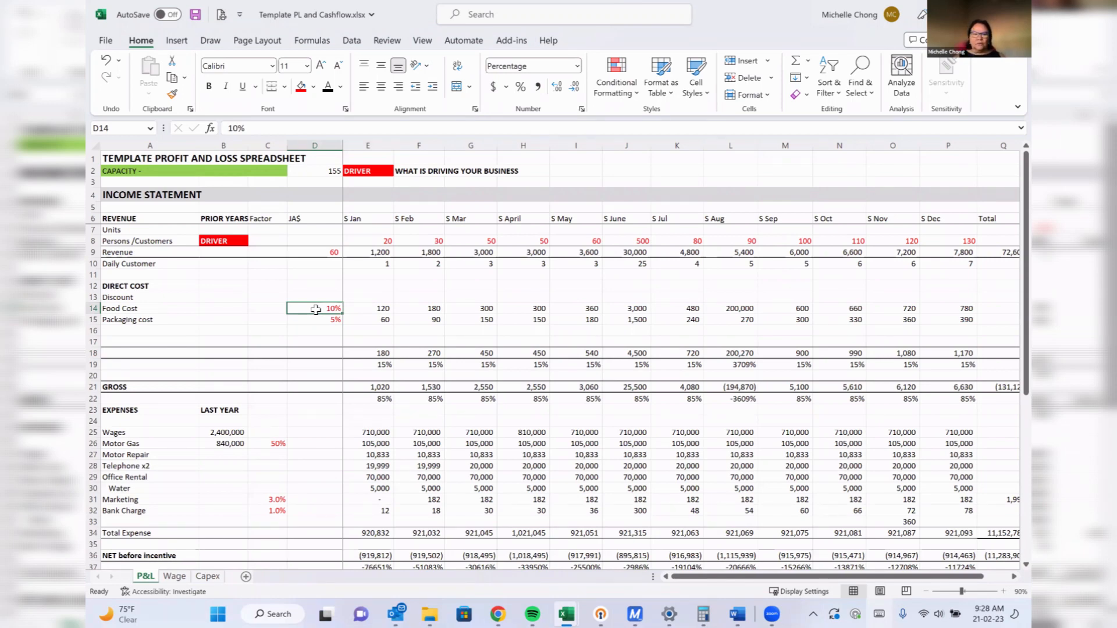
text(50)
key(Return)
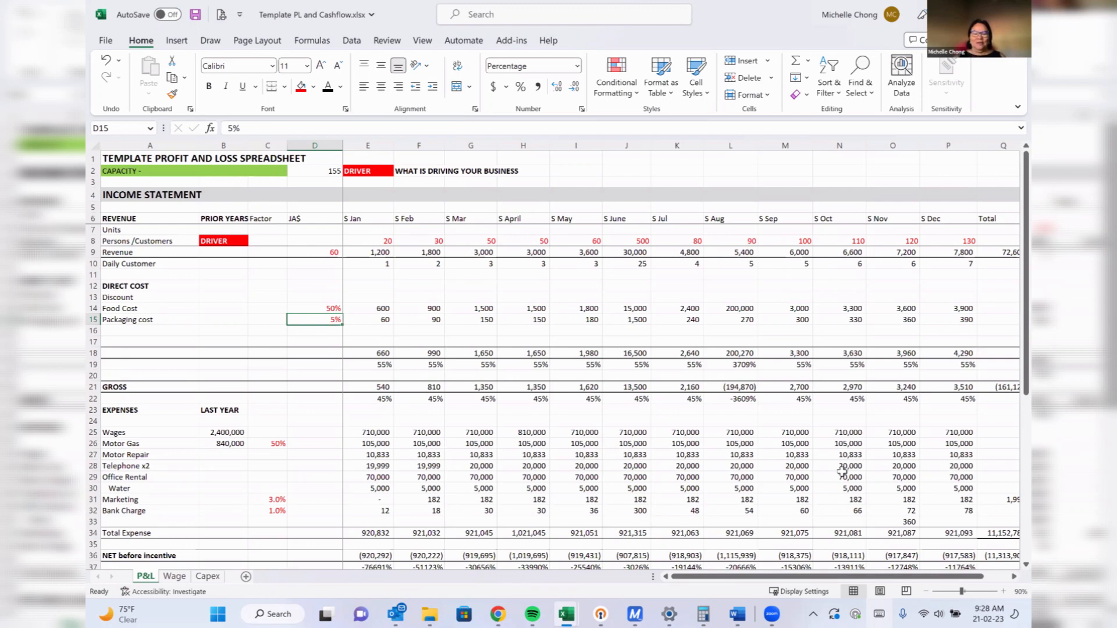
key(Up)
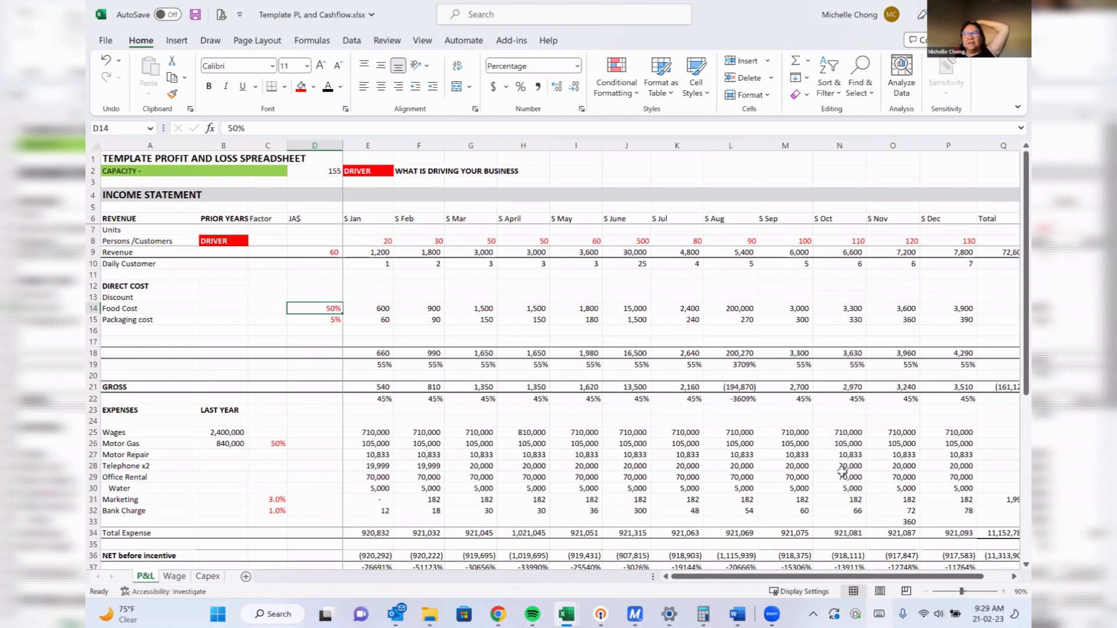
key(Down)
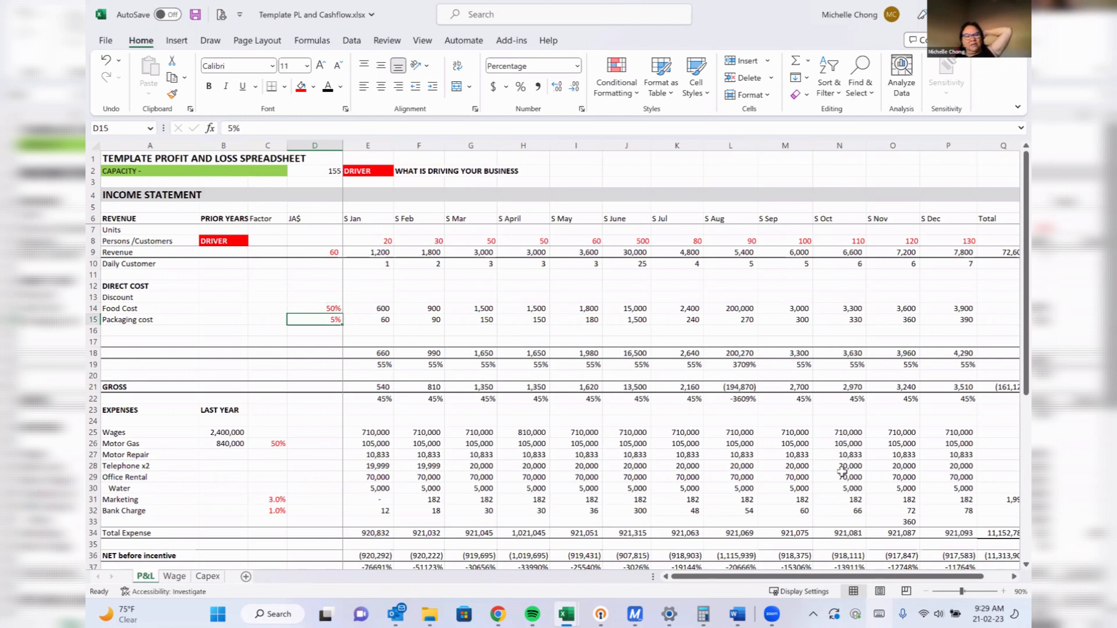
key(Up)
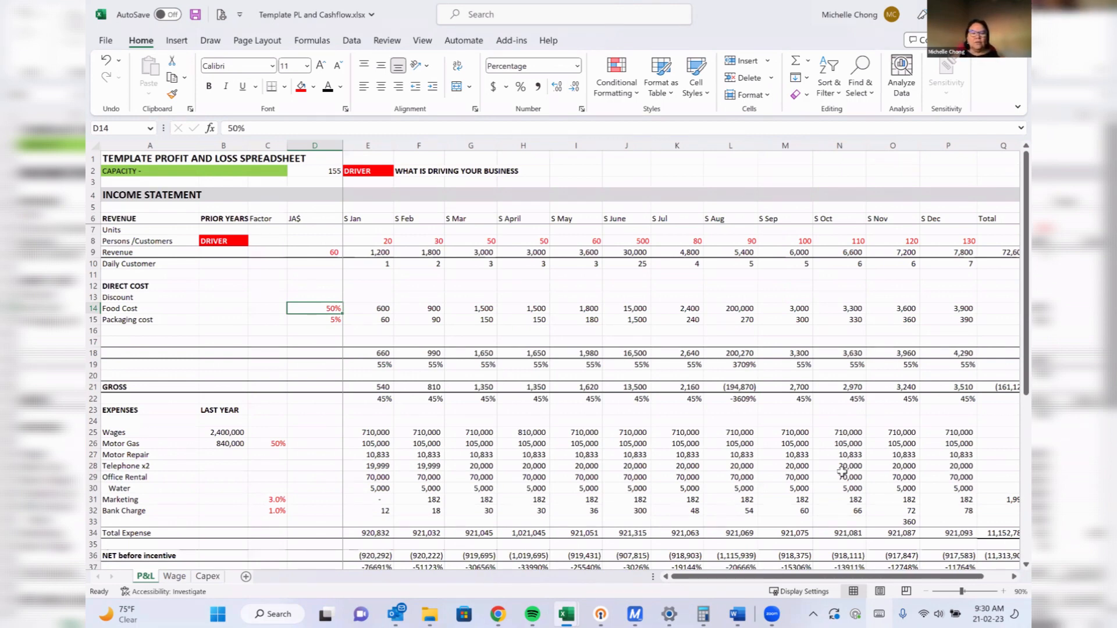
key(Down)
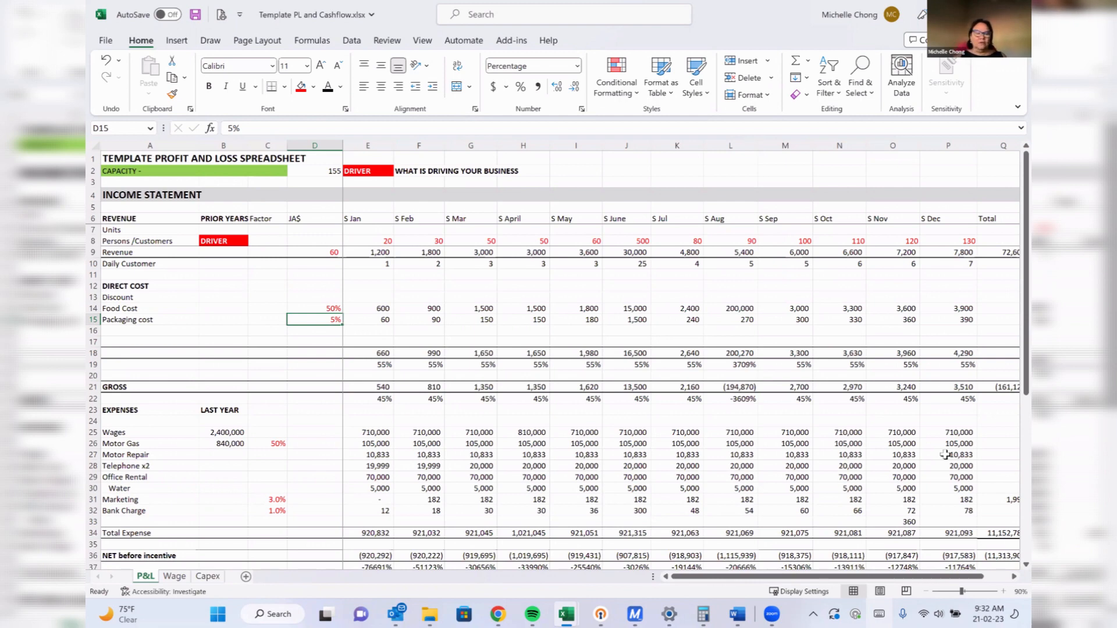
Set the Marketing expense factor, cell C31, to 15%.
click(428, 399)
key(Left)
key(Left)
key(Left)
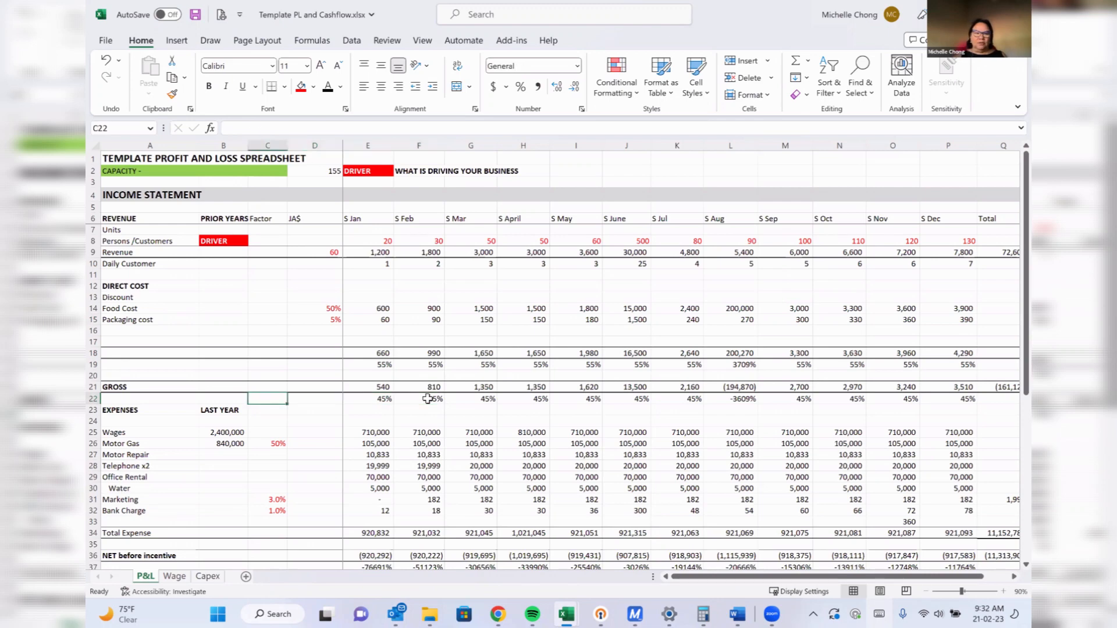
key(Up)
key(Up)
key(Up)
key(Up)
key(Up)
key(Up)
key(Up)
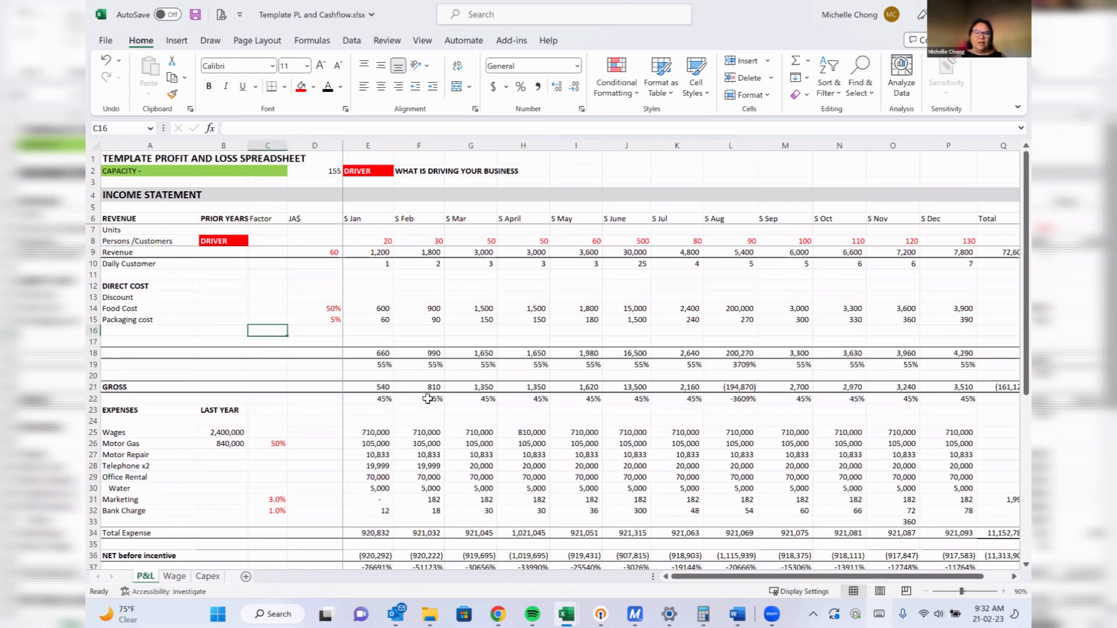
key(Down)
key(Down)
key(Down)
key(Down)
key(Down)
key(Down)
key(Down)
key(Down)
key(Down)
key(Down)
key(Down)
key(Down)
key(Down)
key(Down)
key(Down)
key(Down)
key(Down)
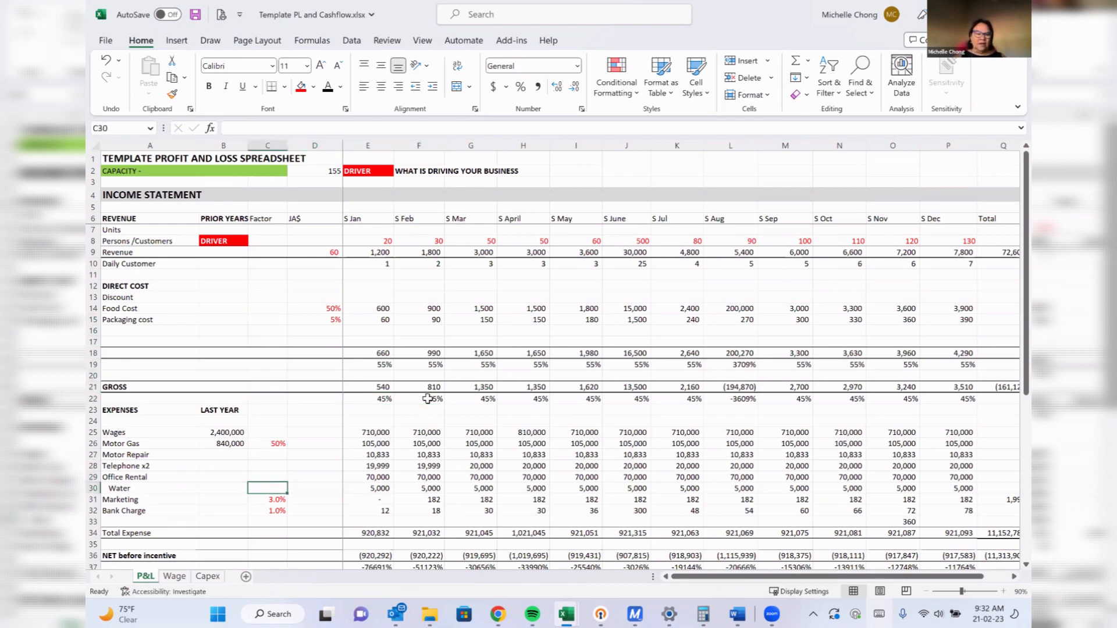
key(Up)
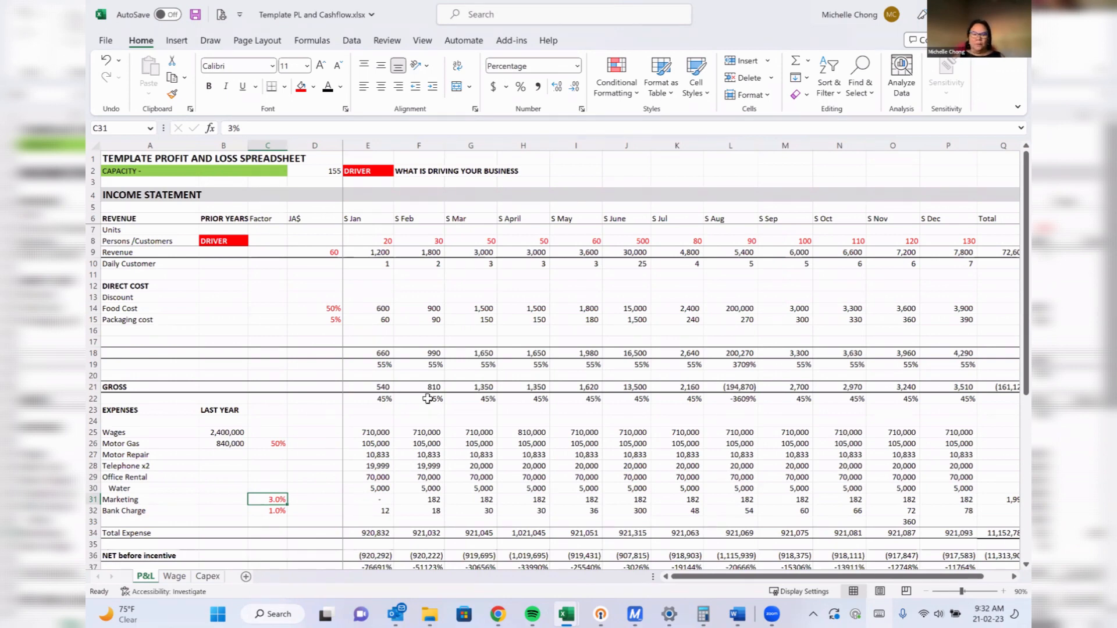
text(15)
key(ctrl+Return)
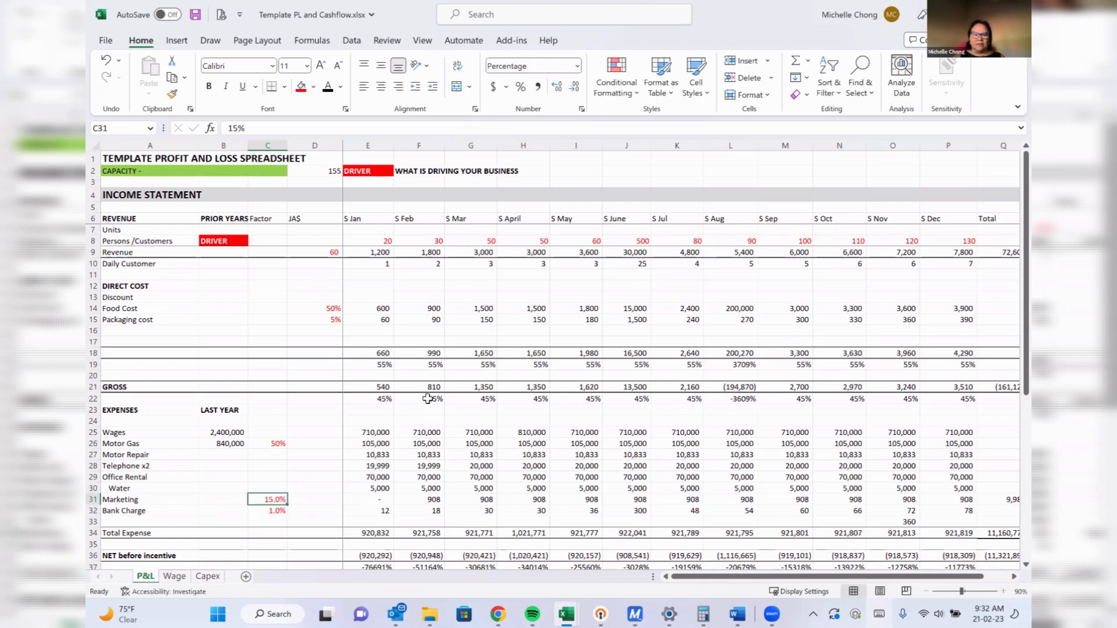
Inspect the cell references in February's Marketing formula, F31, and leave the formula as it is.
key(Right)
key(Right)
key(Right)
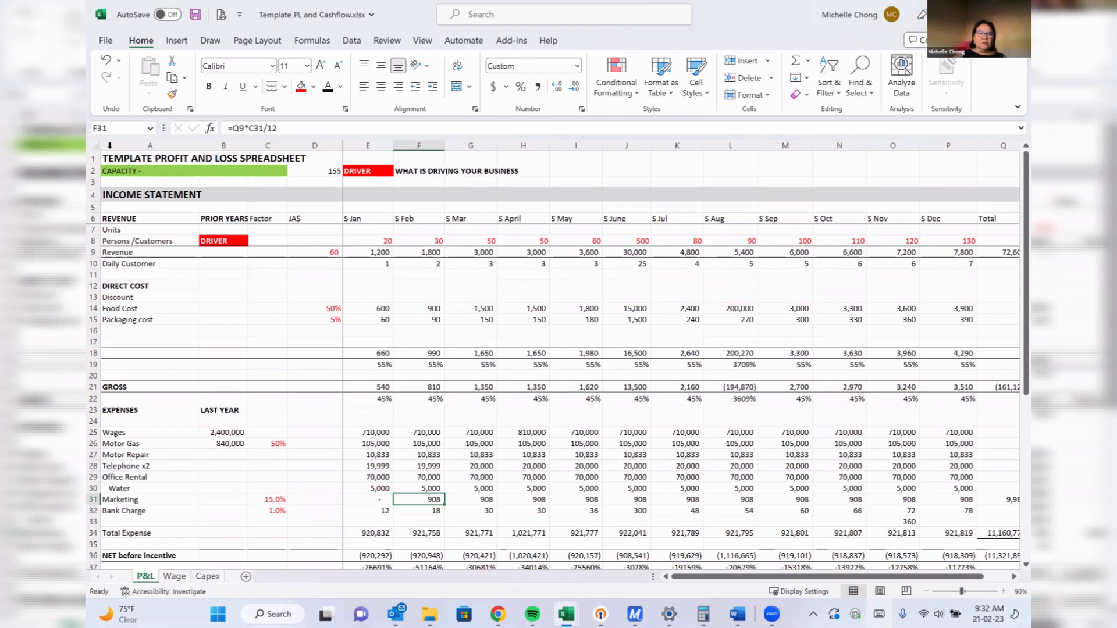
click(242, 129)
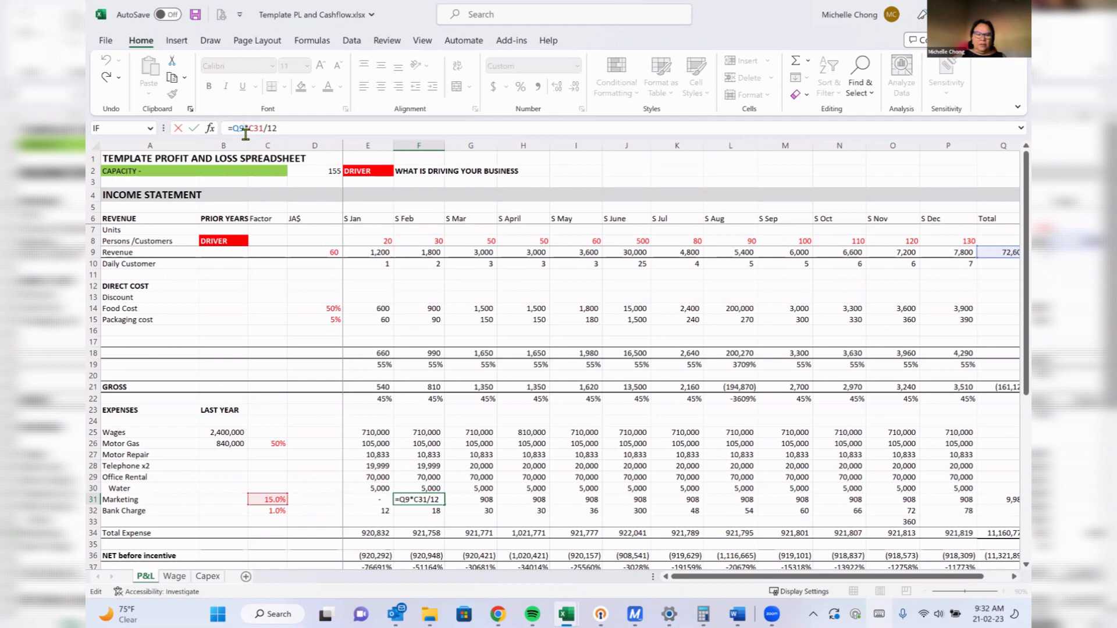
key(ctrl+Return)
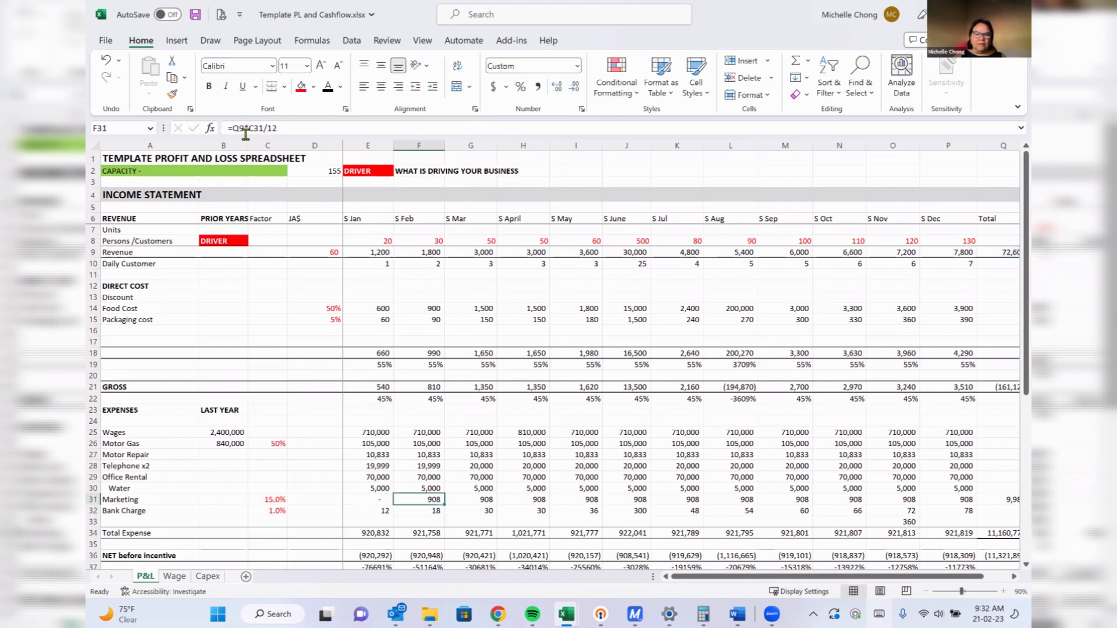
Set the Marketing expense factor, cell C31, to 10%.
key(Left)
key(Left)
key(Left)
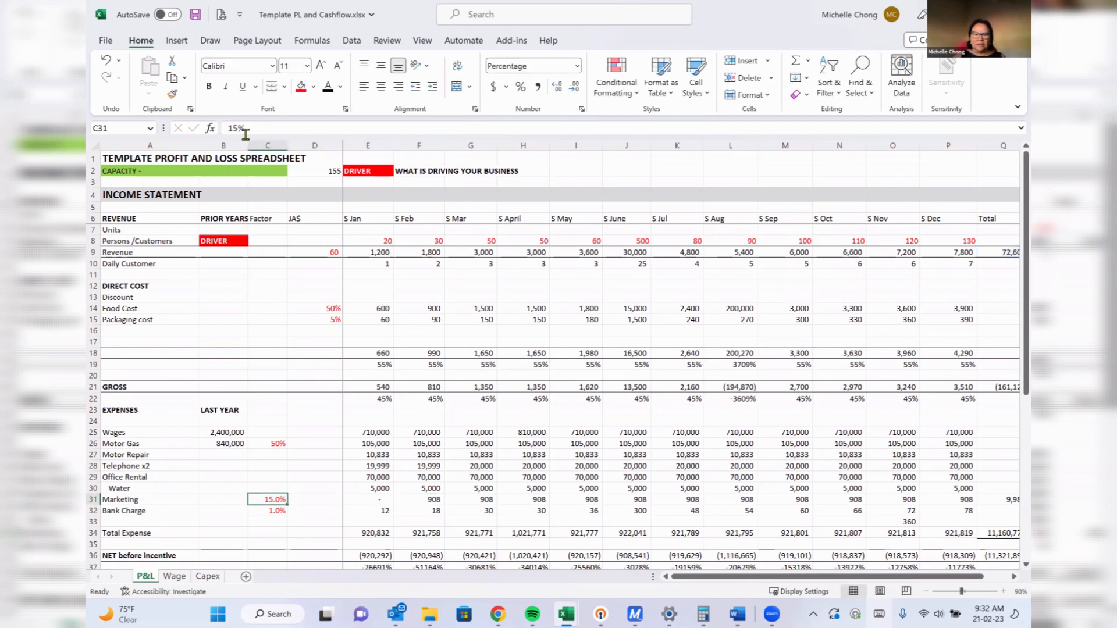
text(10%)
key(Return)
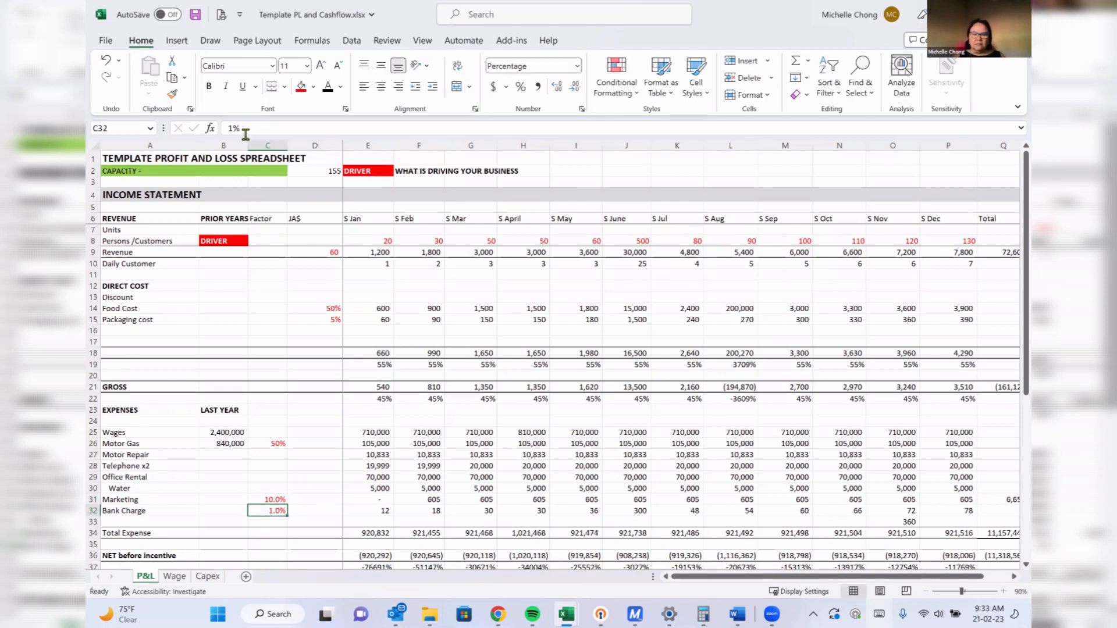
Set the Motor Gas expense factor, cell C26, to 1%.
key(Up)
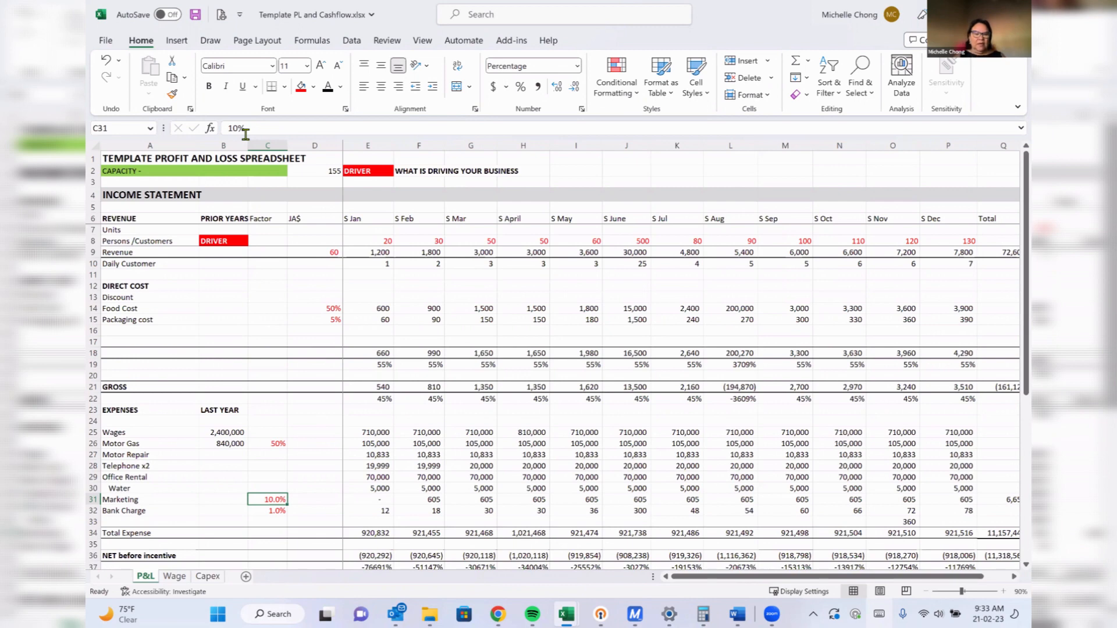
key(Up)
key(Up)
key(Up)
key(Up)
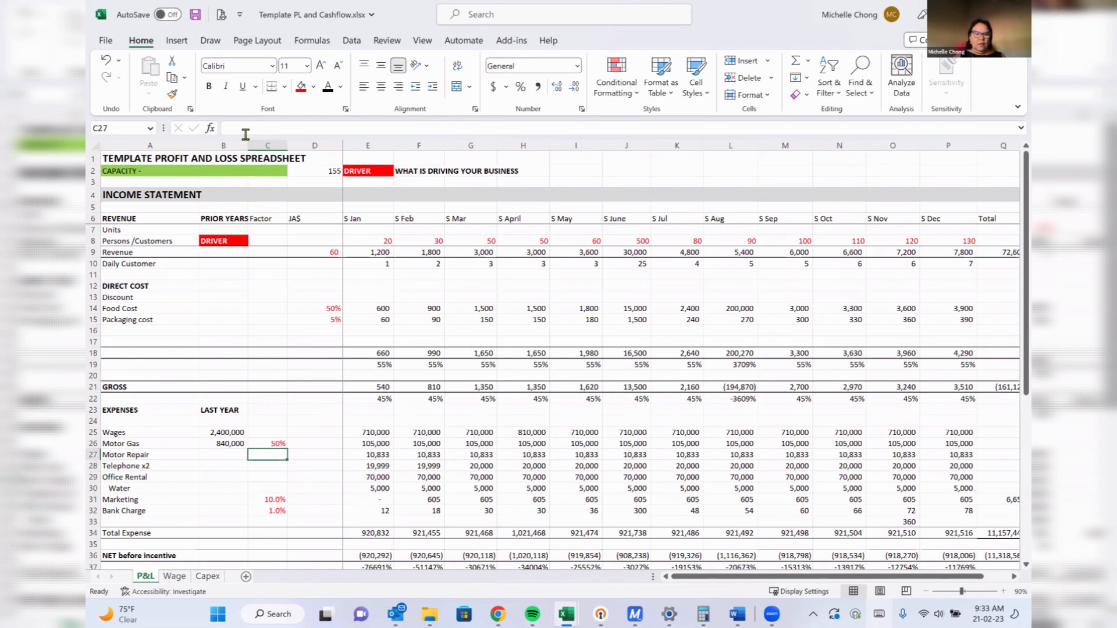
key(Up)
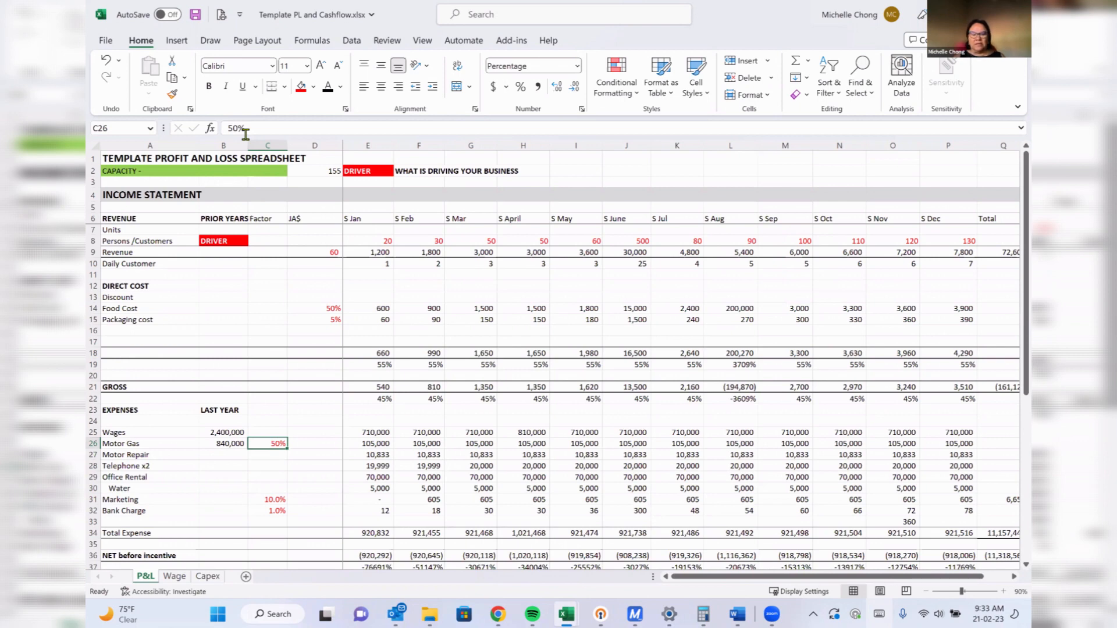
text(0)
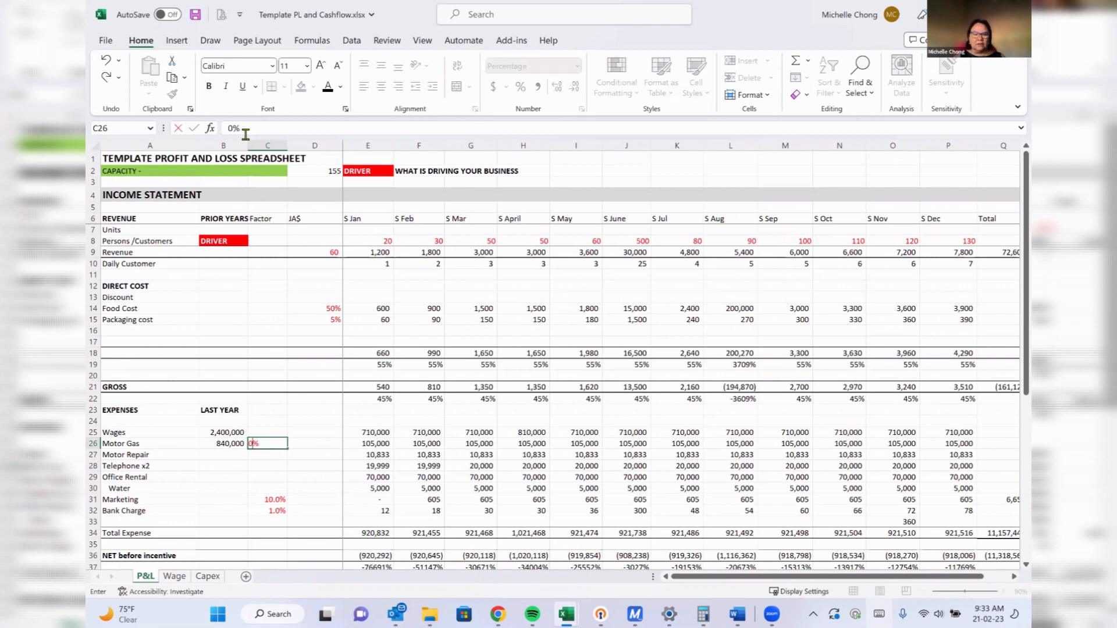
key(BackSpace)
text(1)
key(Return)
Set the Motor Gas expense factor, cell C26, to 25%.
key(Up)
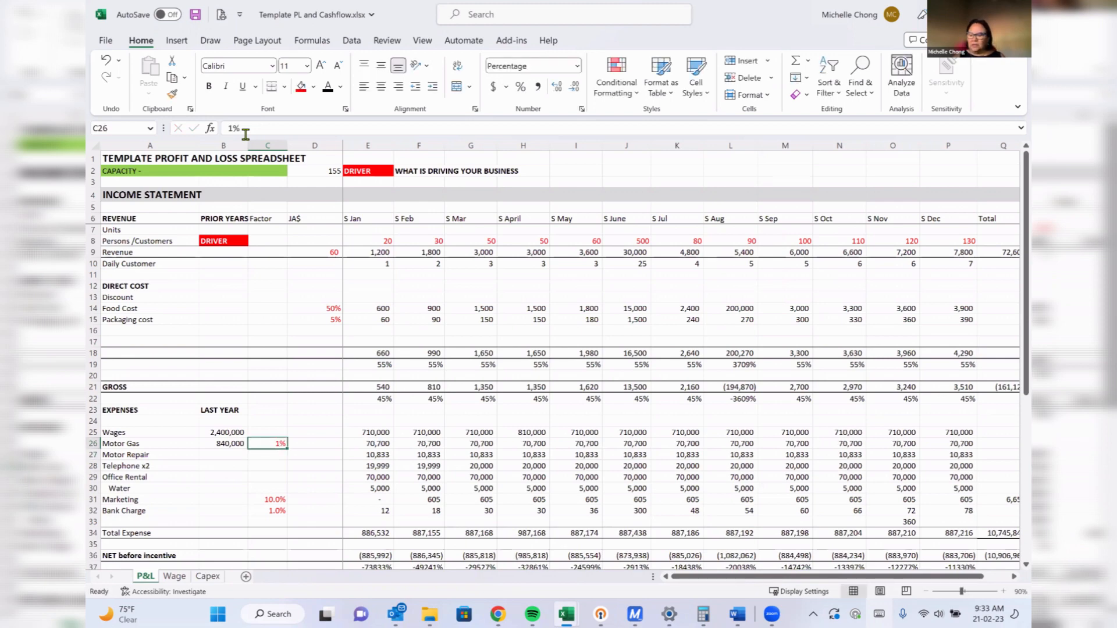
text(25)
key(Return)
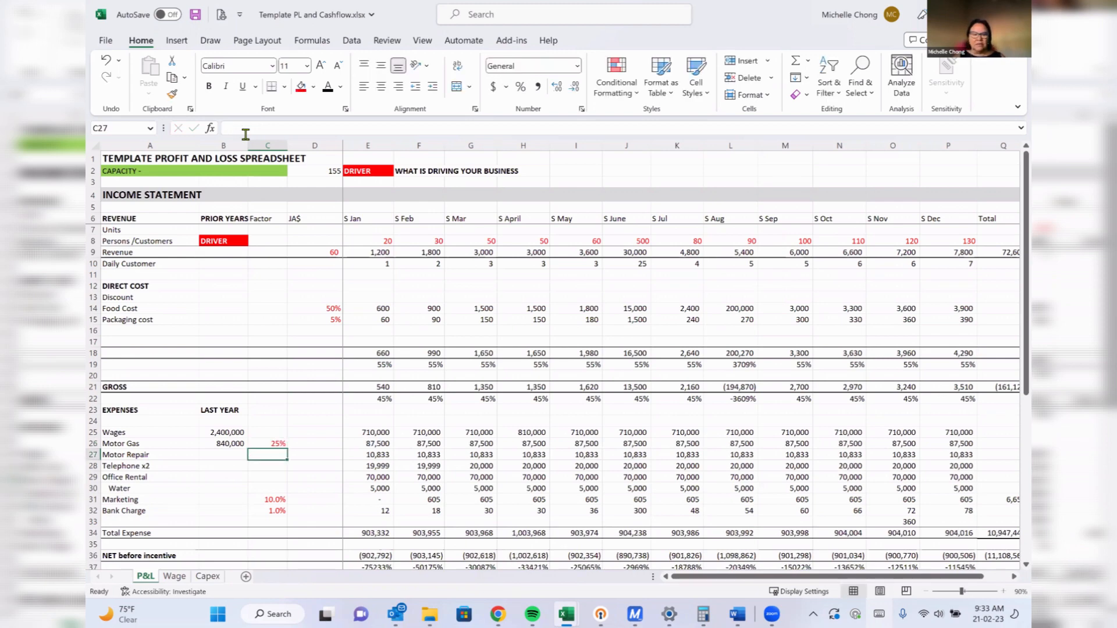
Examine the Motor Gas row from its factor across to February's formula in F26.
key(Up)
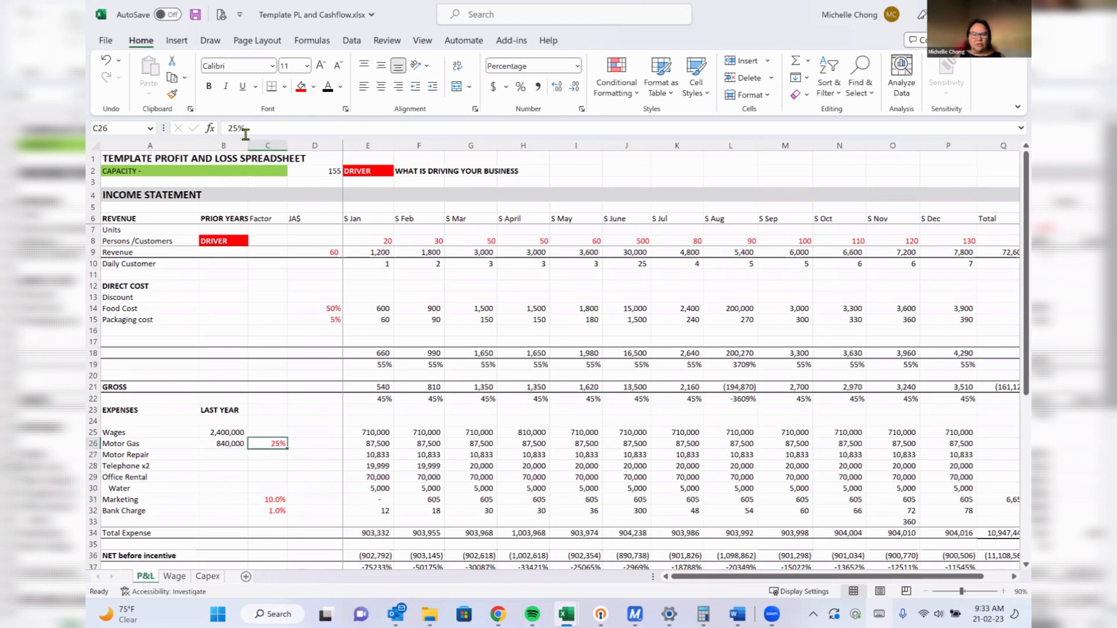
key(Right)
key(Right)
key(Right)
key(Left)
key(Right)
key(Right)
key(Right)
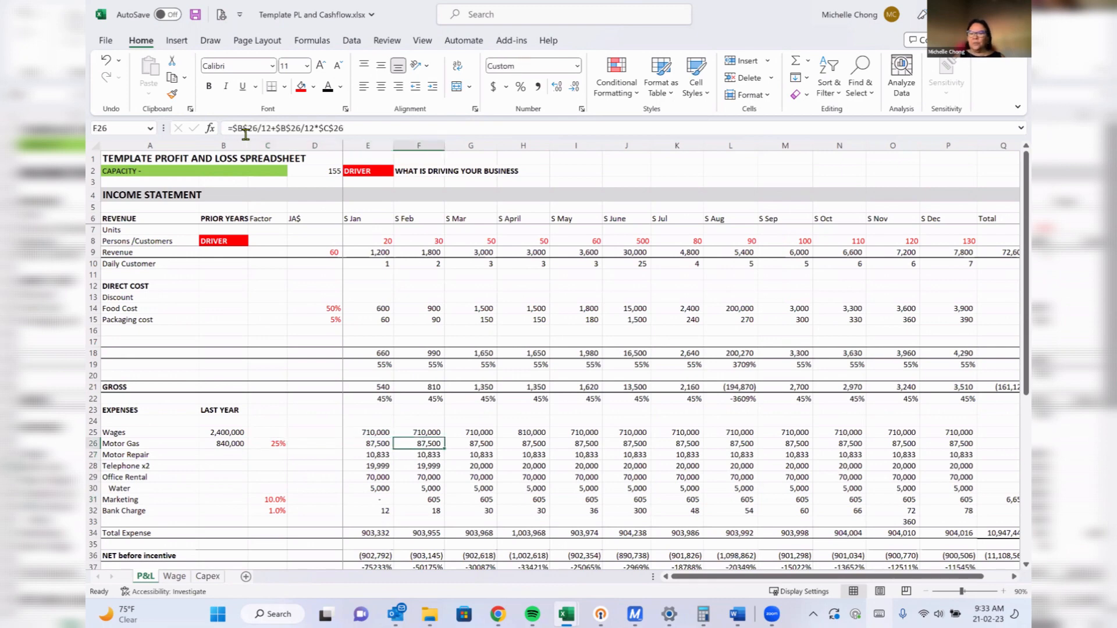
Follow February's expenses down to the percentage below NET before incentive, cell F37.
key(Down)
key(Down)
key(Down)
key(Down)
key(Down)
key(Down)
key(Down)
key(Down)
key(Down)
key(Down)
key(Down)
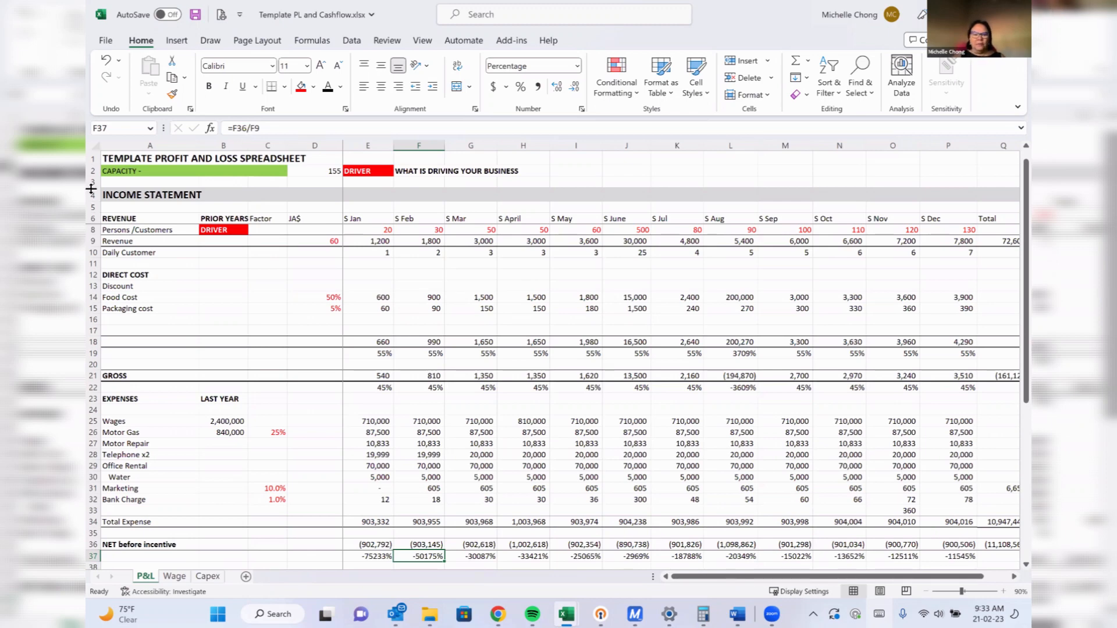
Compare the January to March Motor Gas formulas with their factor in C26, and select January's customer count in E8.
click(378, 433)
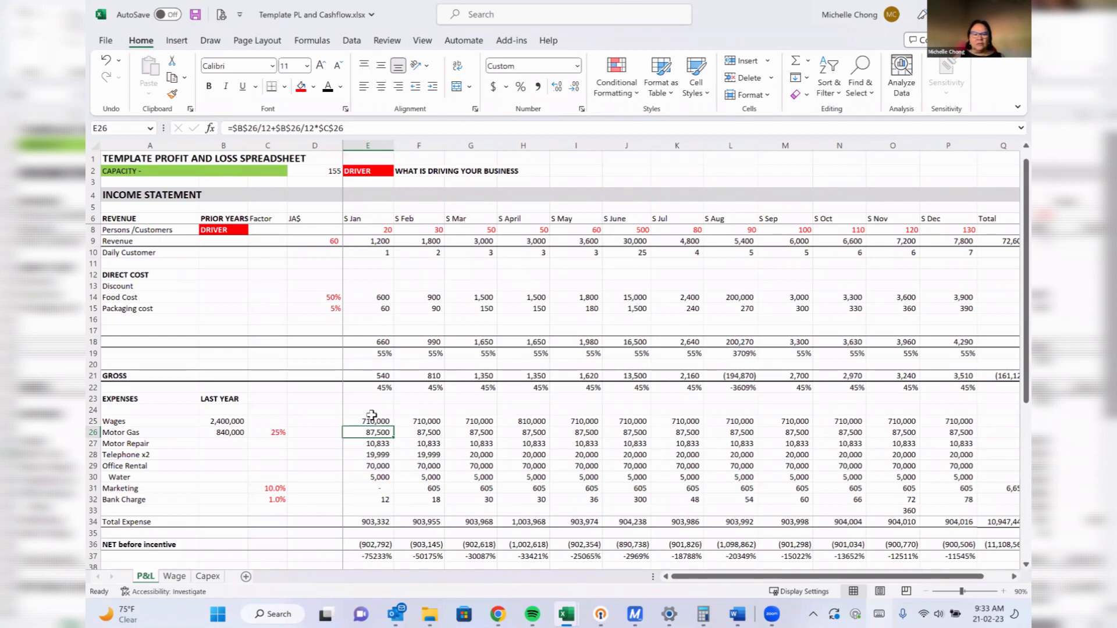
click(433, 432)
click(474, 432)
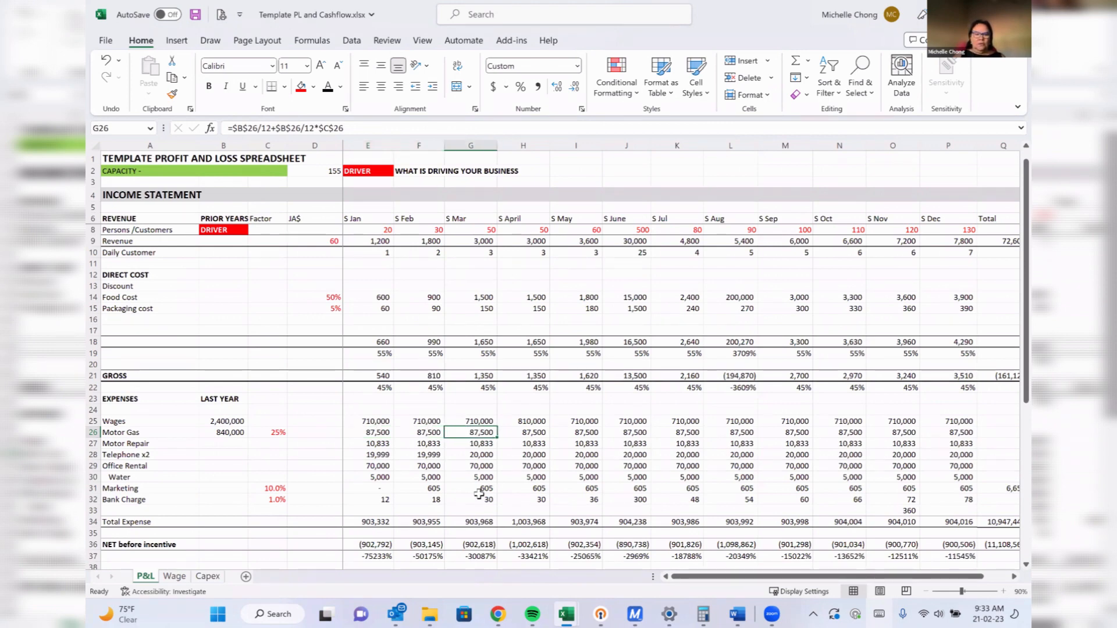
click(274, 432)
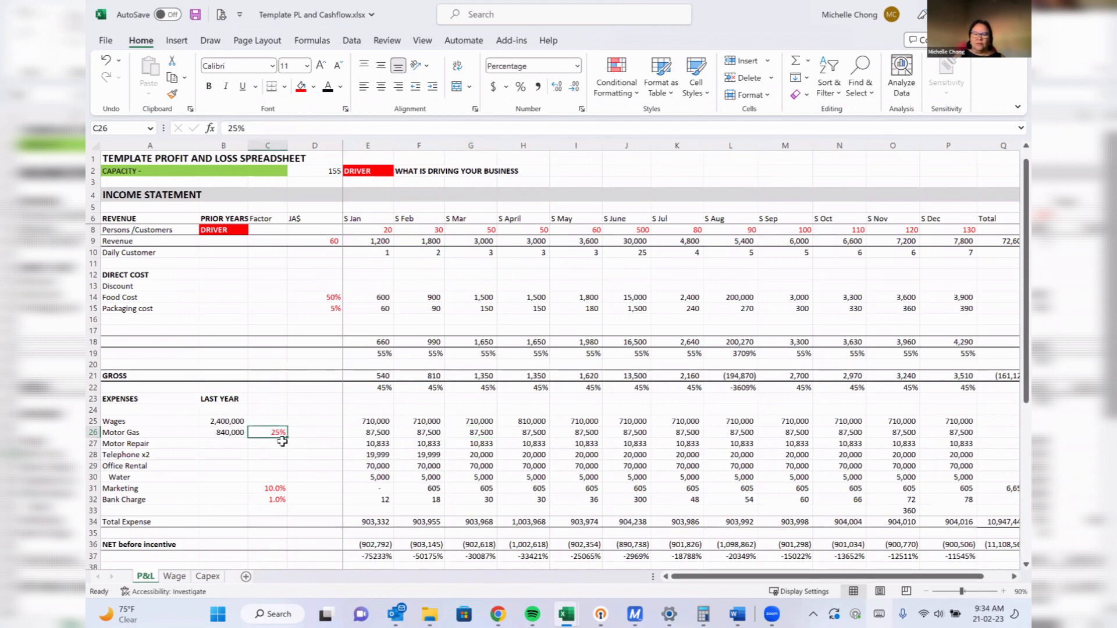
click(386, 230)
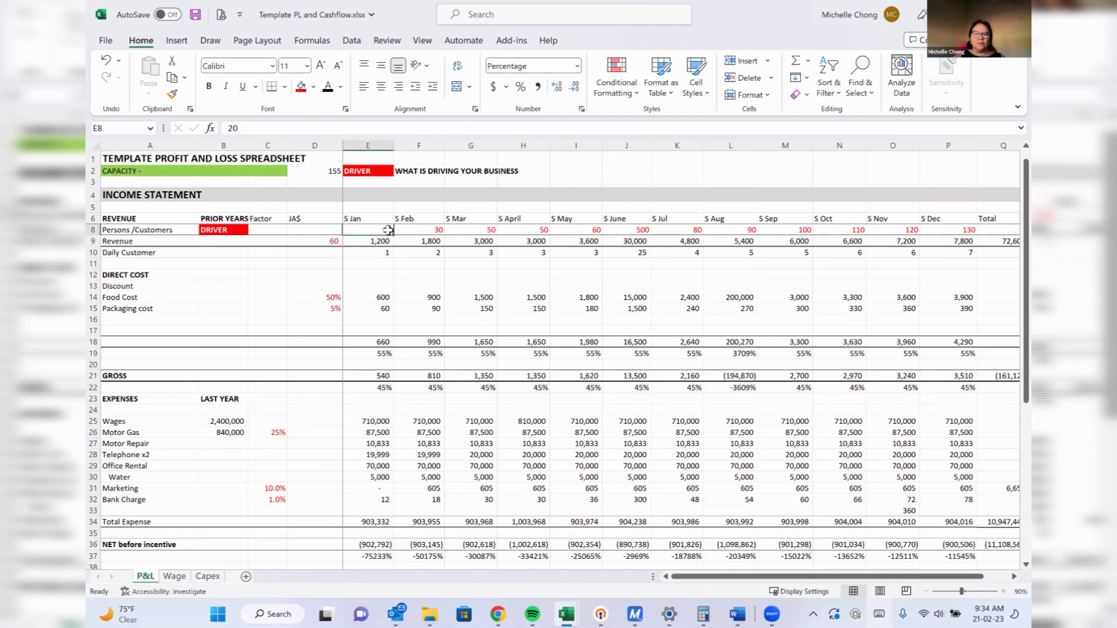
Set the Incentive factor, cell C39, to 0%.
click(294, 434)
click(277, 432)
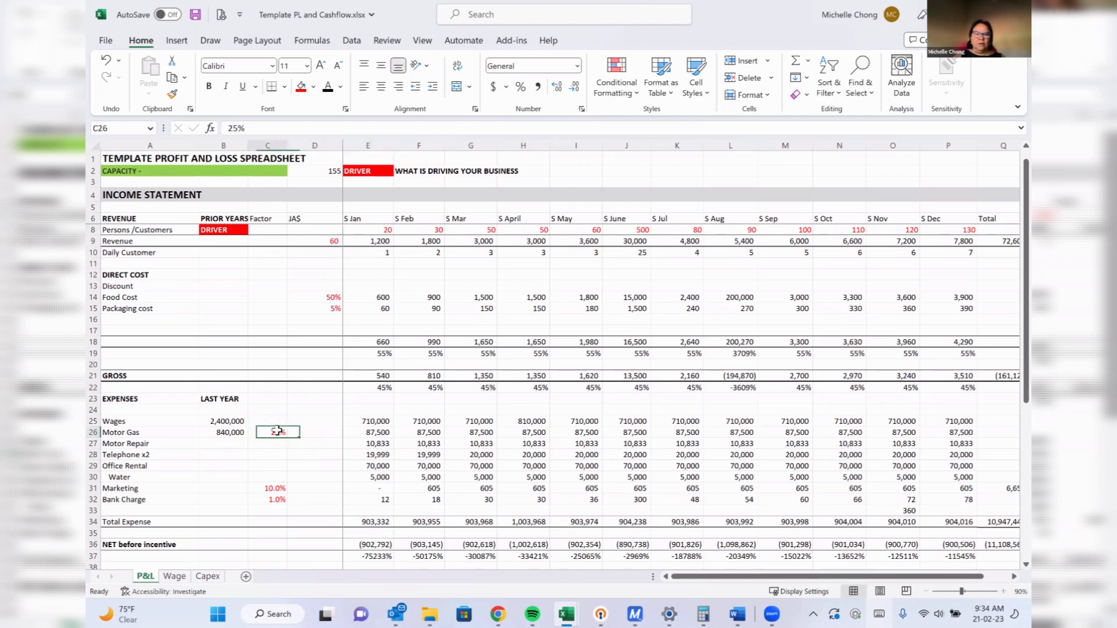
scroll(287, 453, down, 3)
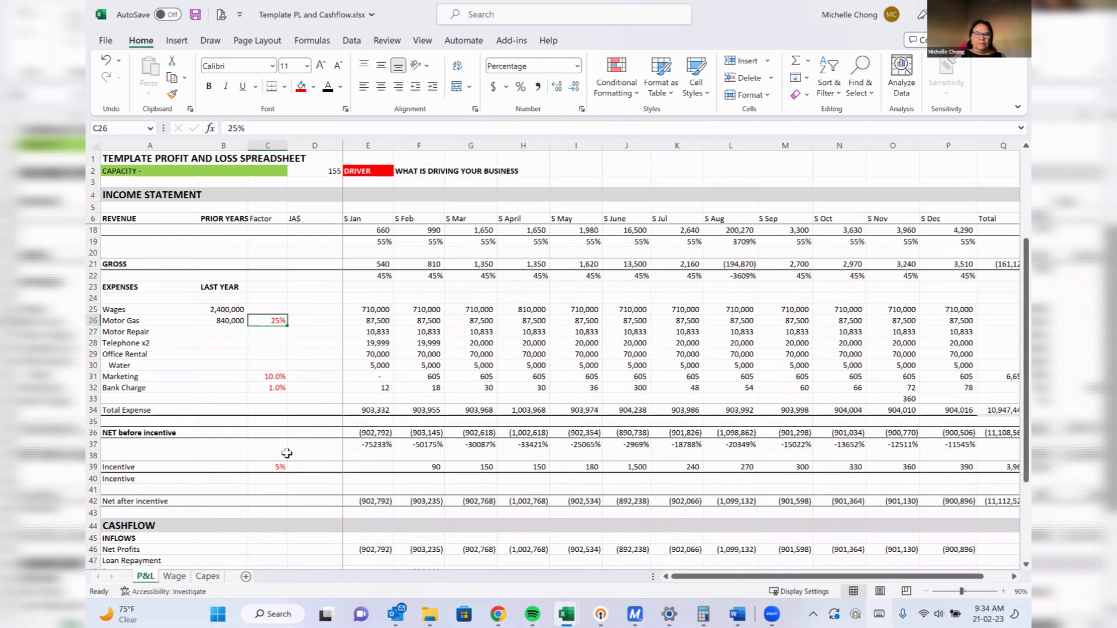
scroll(287, 453, down, 3)
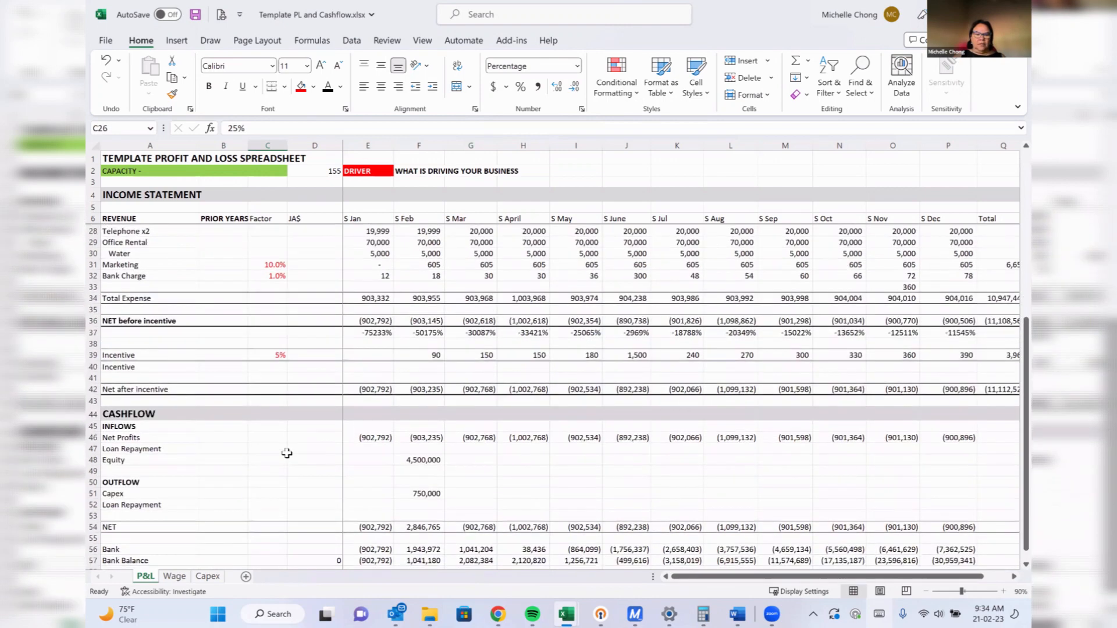
click(278, 356)
text(0)
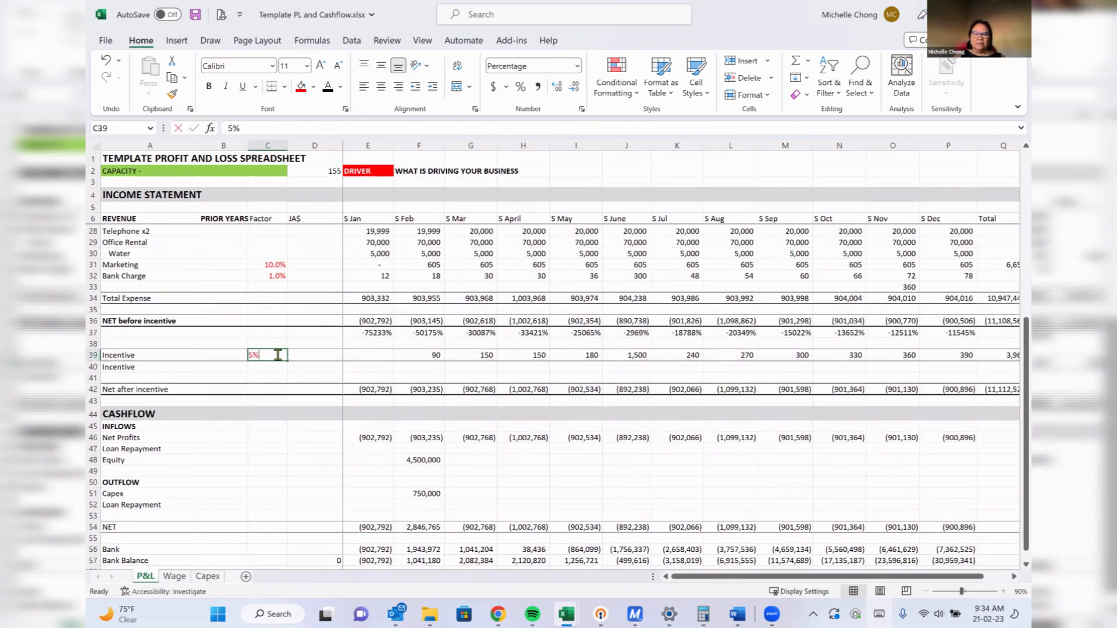
key(Return)
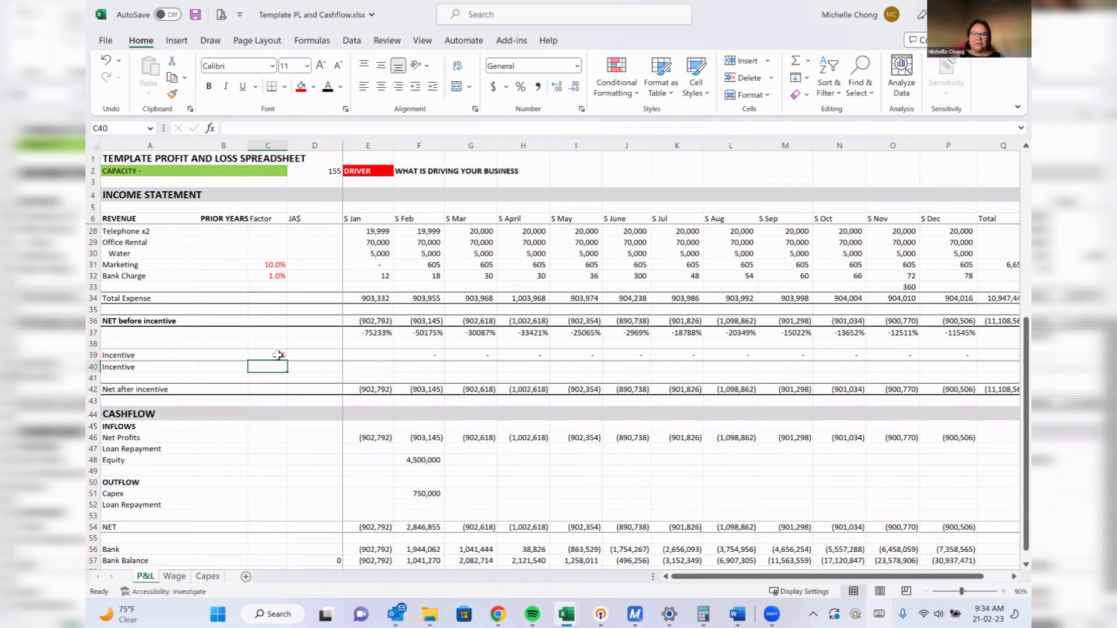
Set the Incentive factor, cell C39, to 10%.
click(278, 356)
text(10)
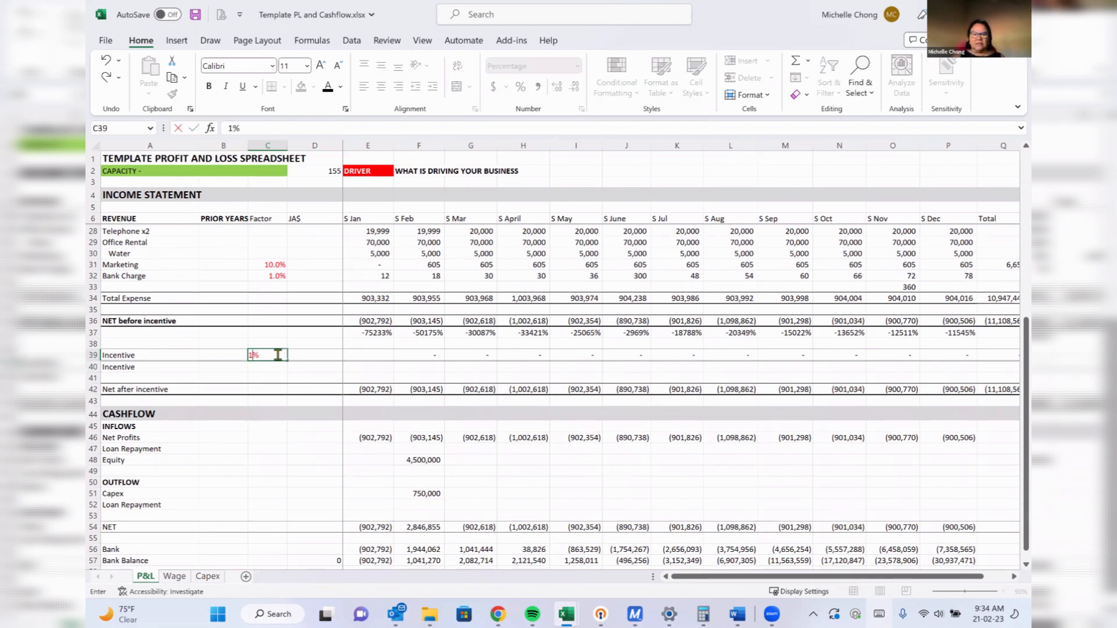
key(Return)
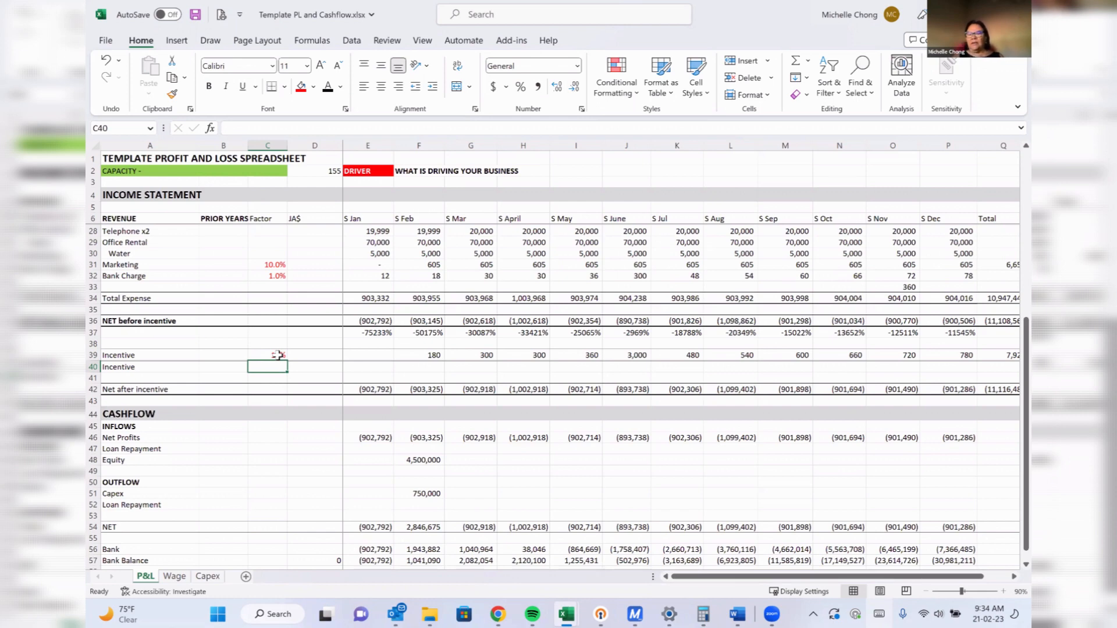
Examine the IF formula in February's Incentive cell, F39, together with the factor in C39 and February's revenue in F9.
click(278, 354)
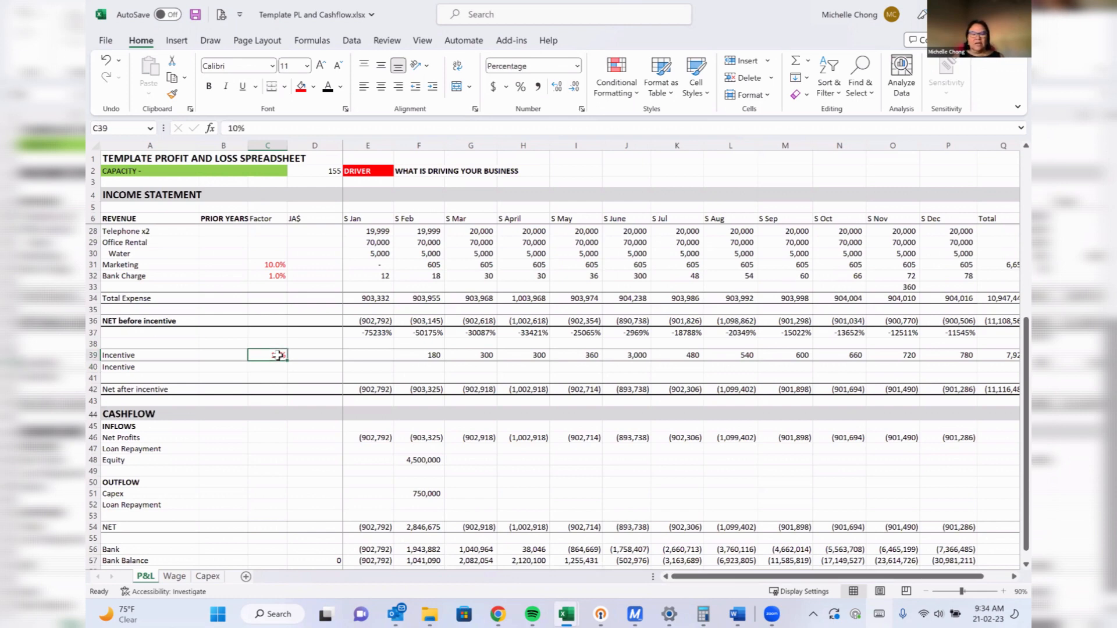
click(425, 354)
click(294, 128)
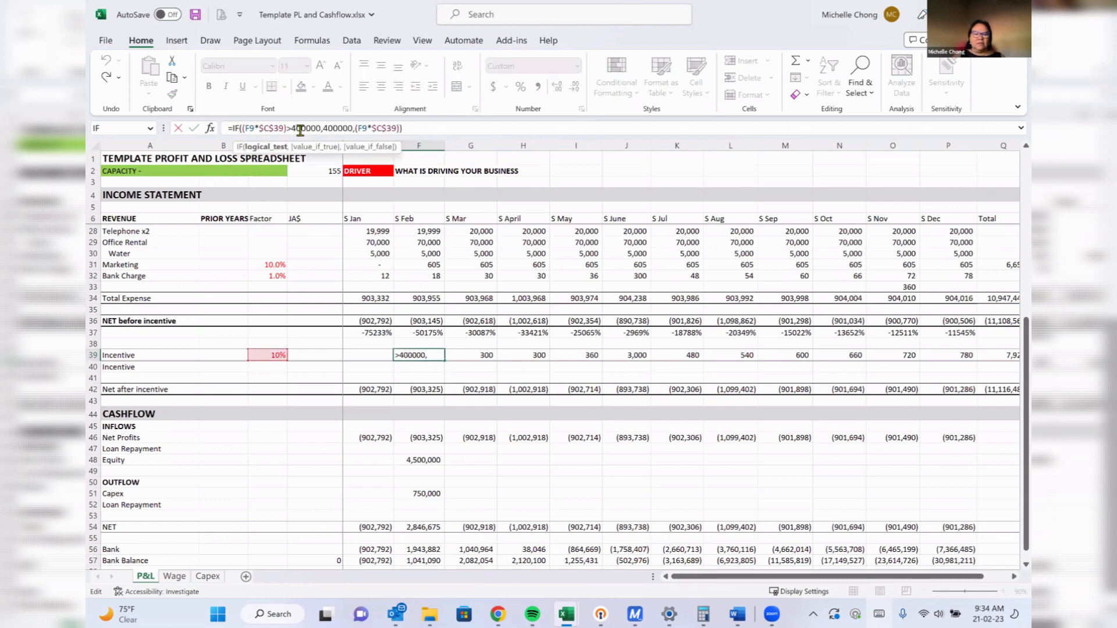
scroll(485, 298, up, 7)
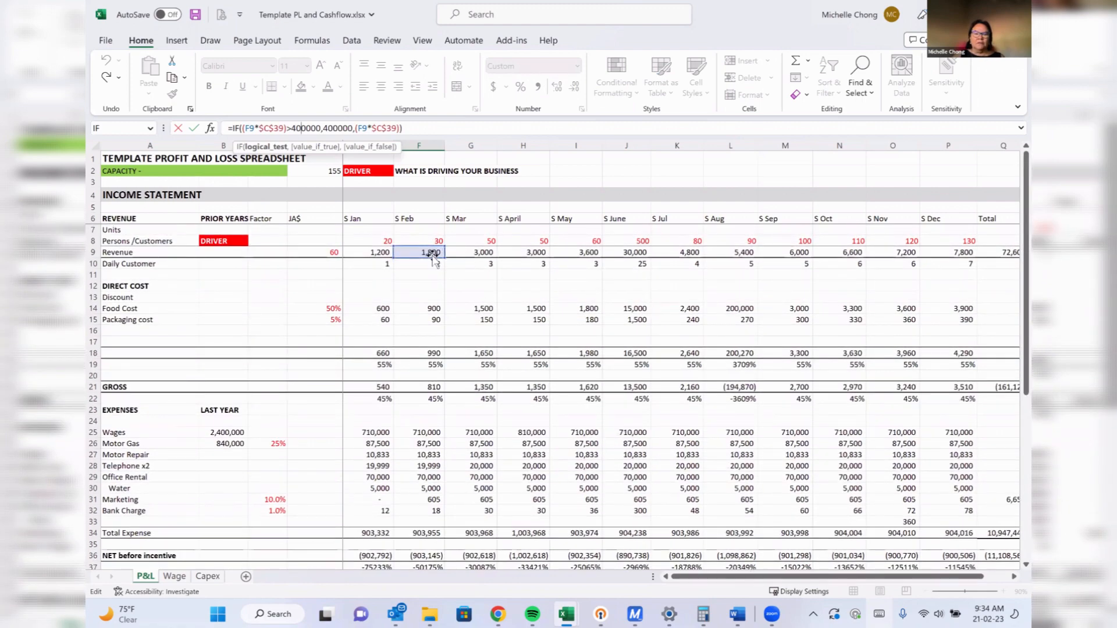
scroll(469, 320, down, 3)
scroll(470, 320, down, 4)
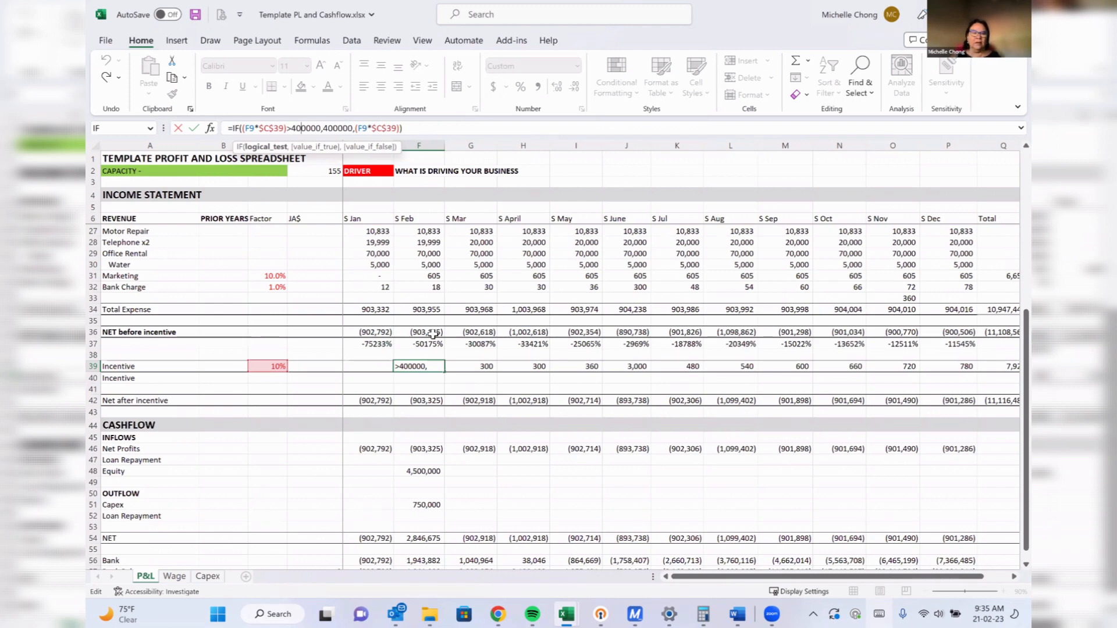
key(Home)
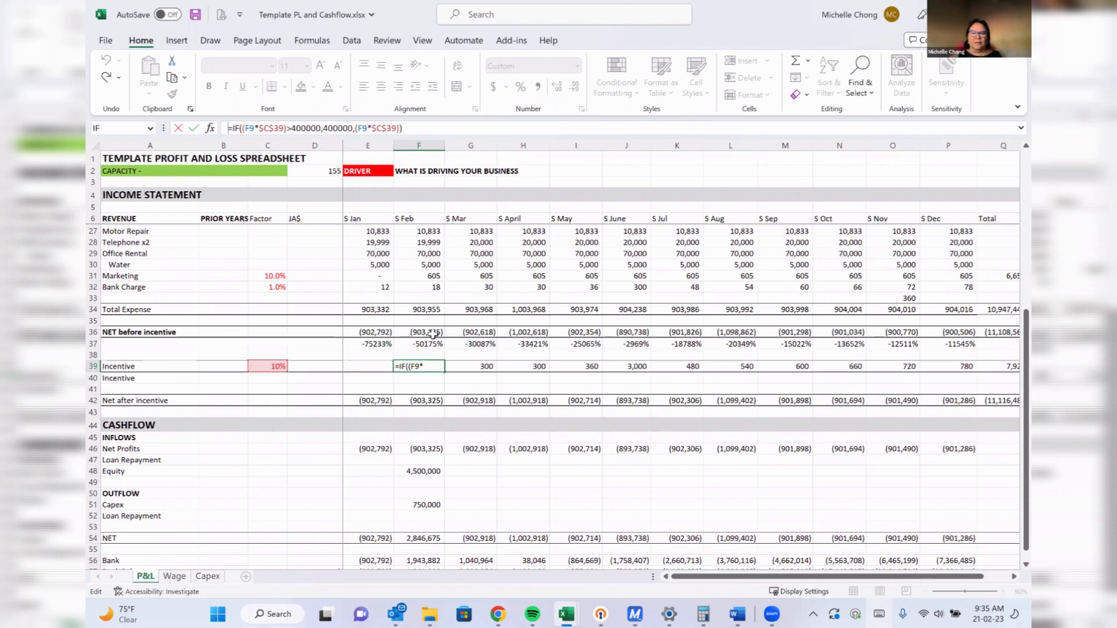
text(=)
click(431, 274)
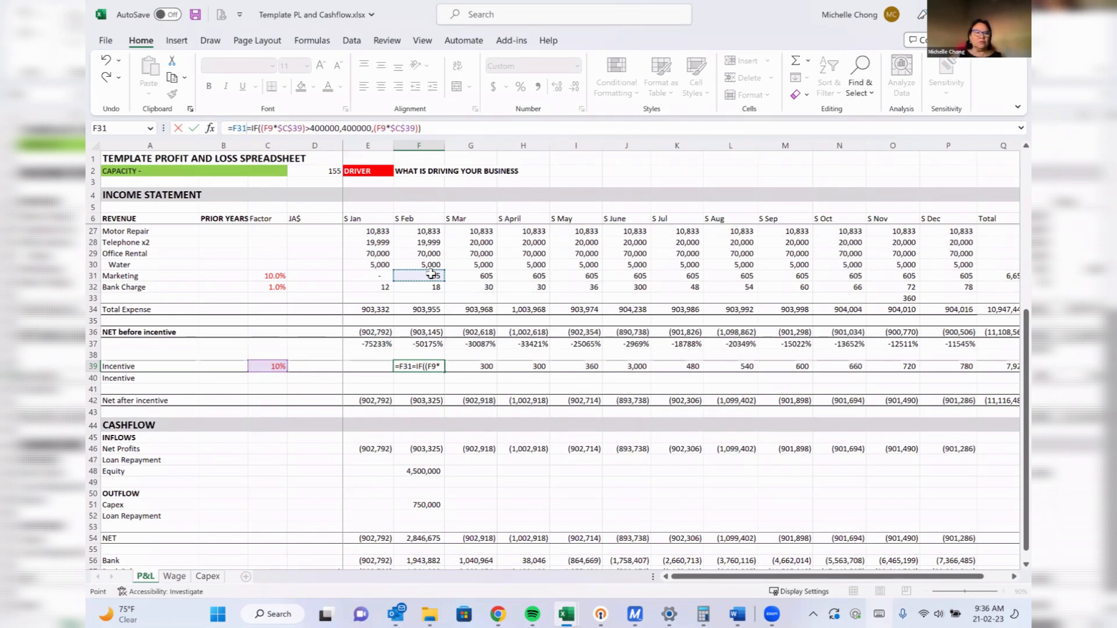
scroll(213, 451, up, 7)
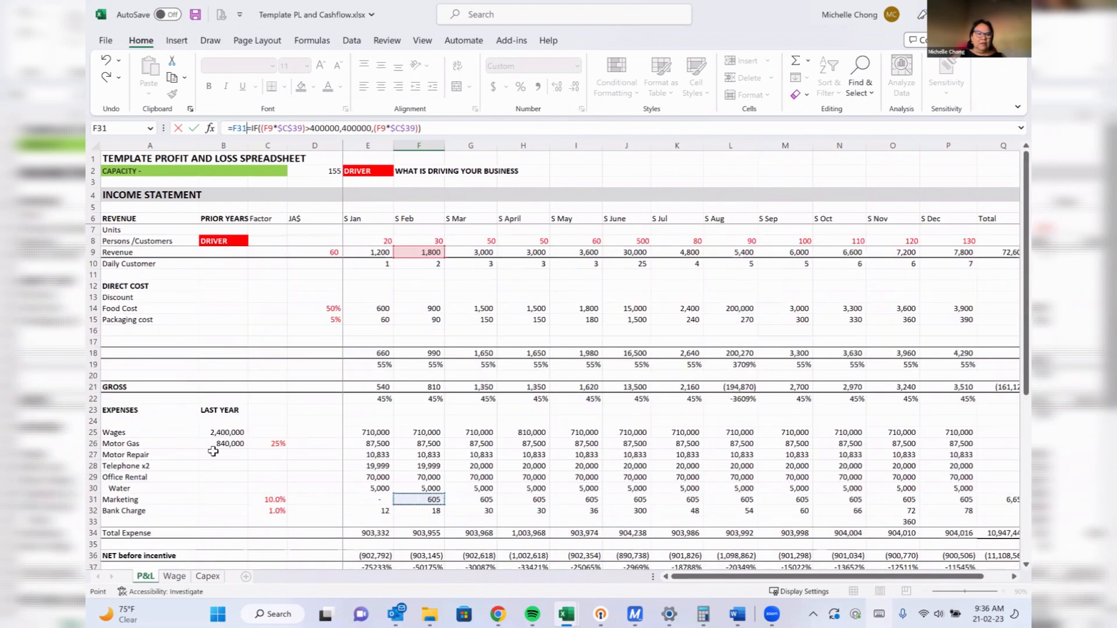
scroll(112, 356, down, 3)
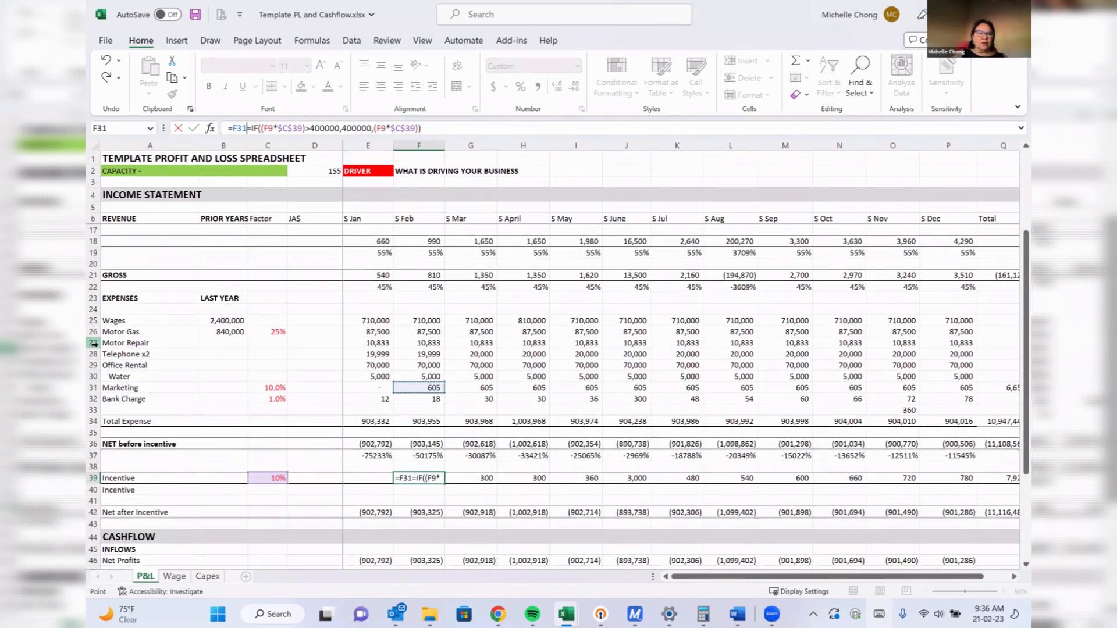
click(93, 387)
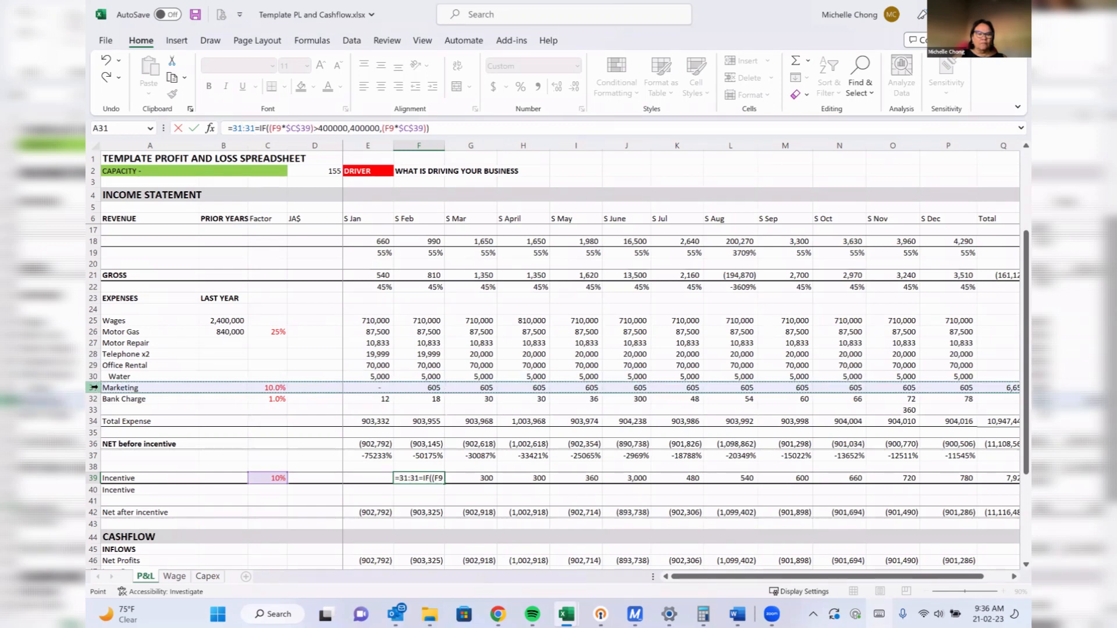
click(478, 301)
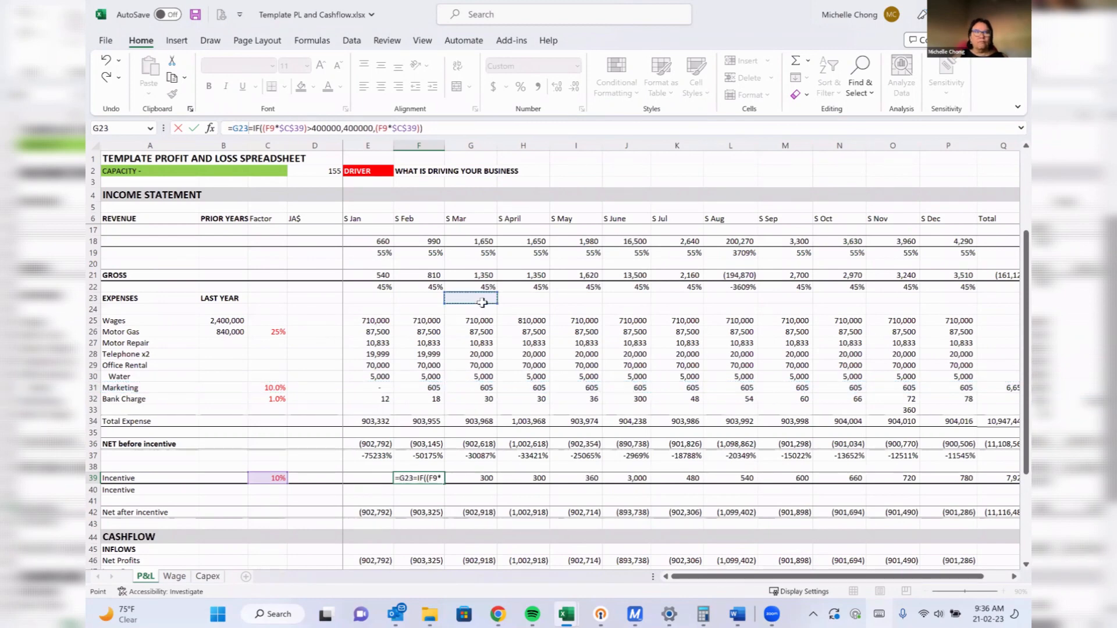
key(Escape)
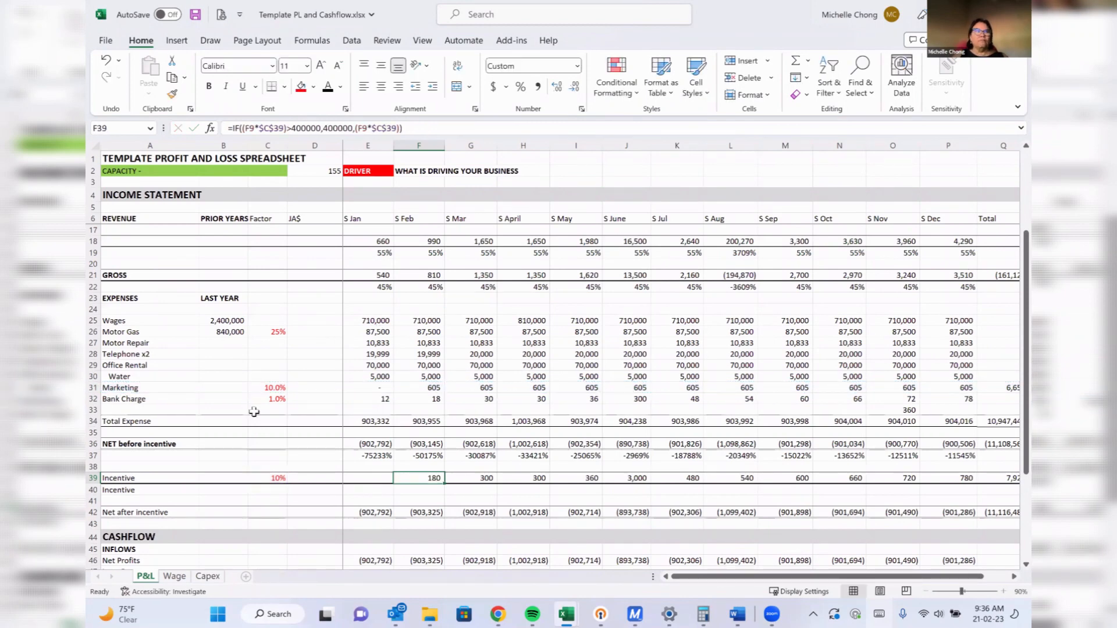
Hide the Office Rental row, row 29, in the expenses section.
click(94, 366)
right_click(95, 368)
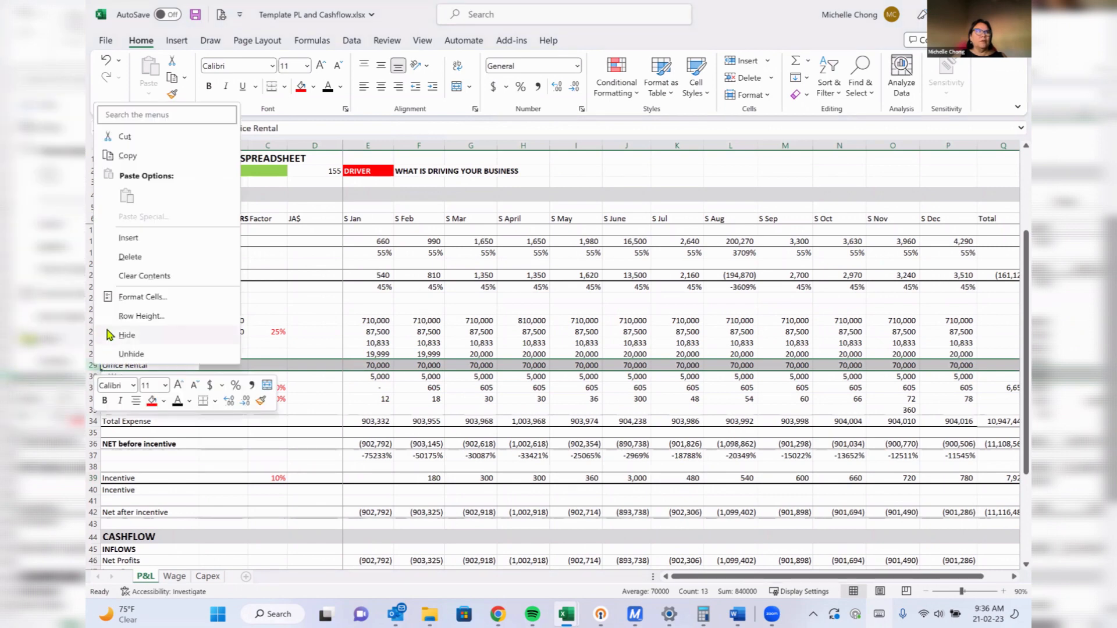
click(120, 316)
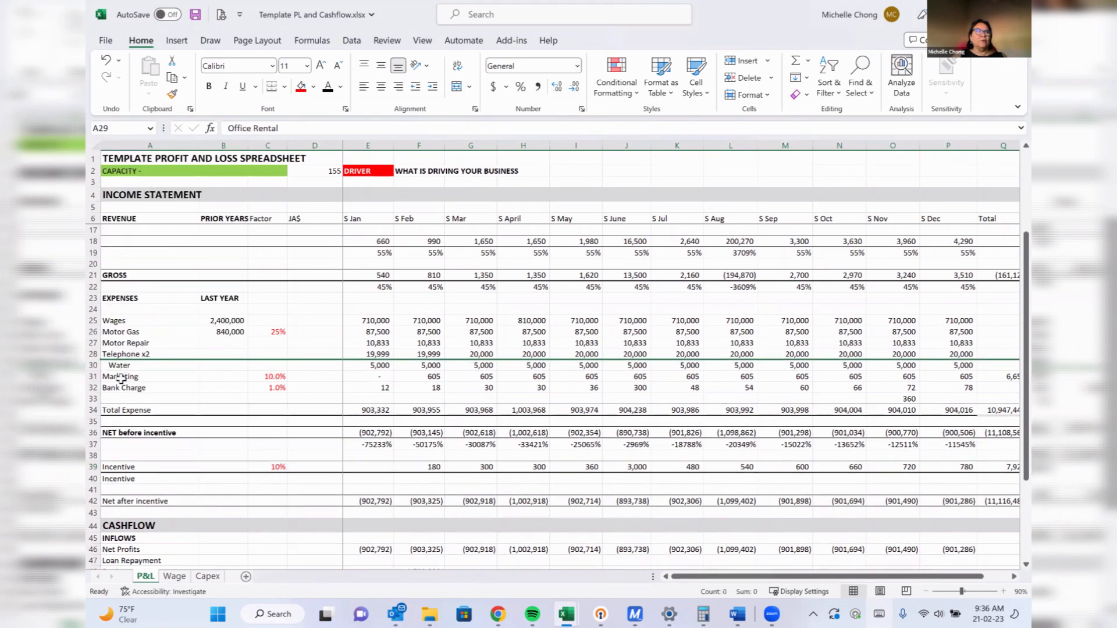
Insert a new expense row above Telephone x2 and label it Training in cell A28.
click(93, 355)
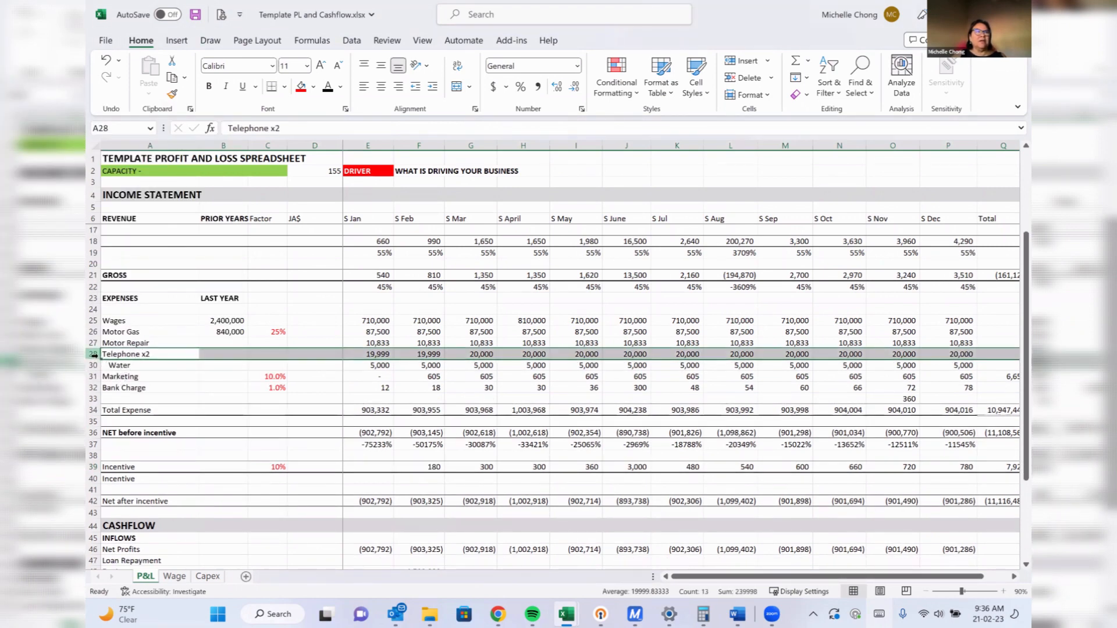
right_click(94, 356)
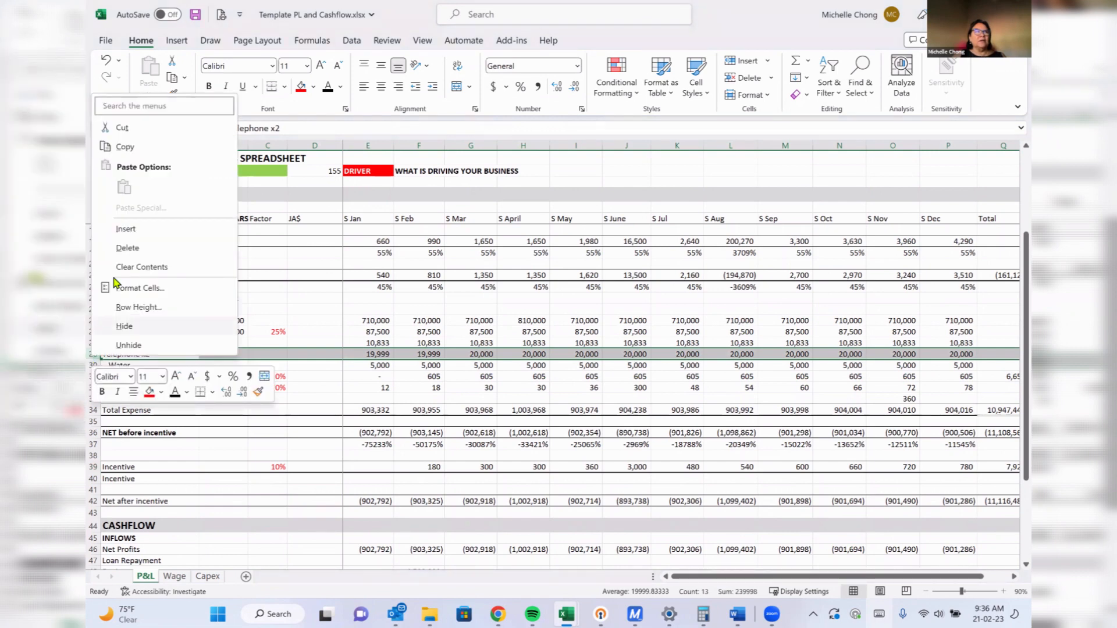
click(125, 228)
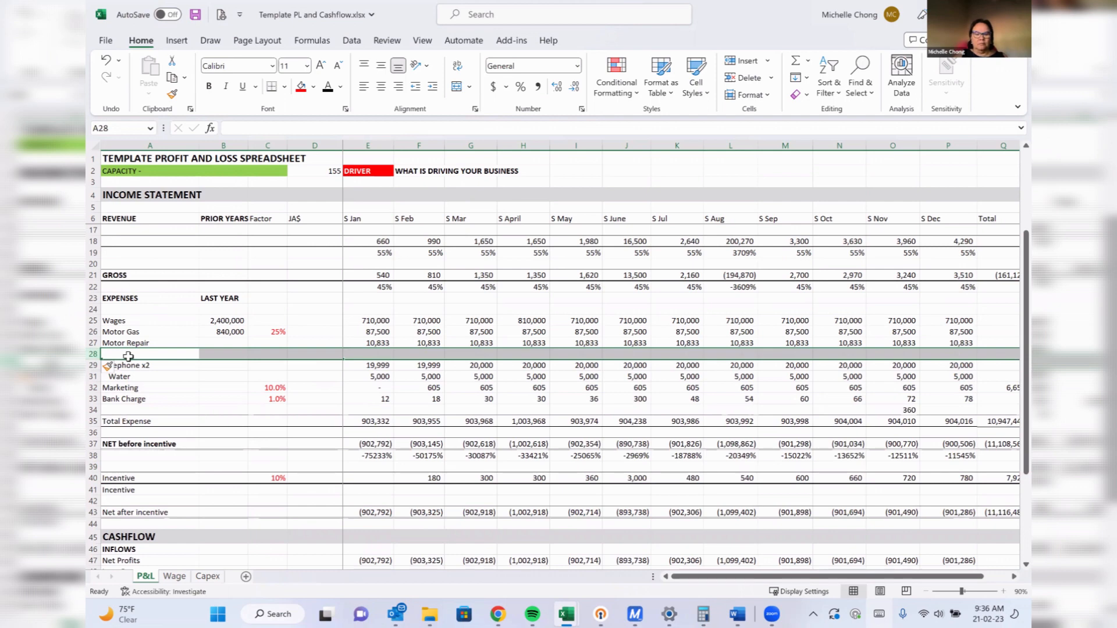
text(Traini)
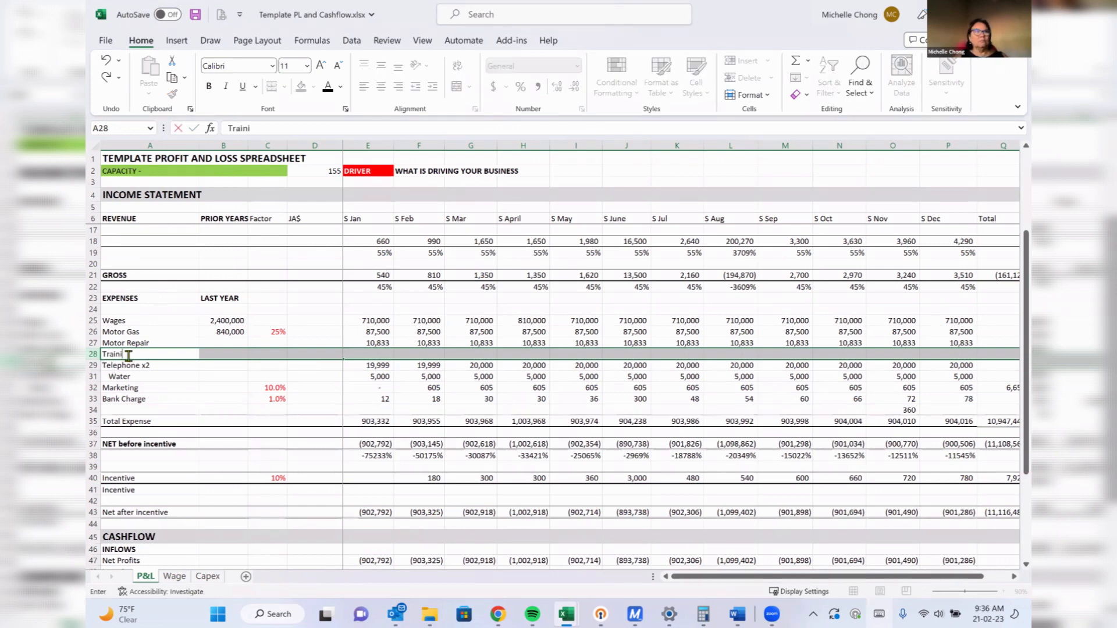
text(ng)
key(Tab)
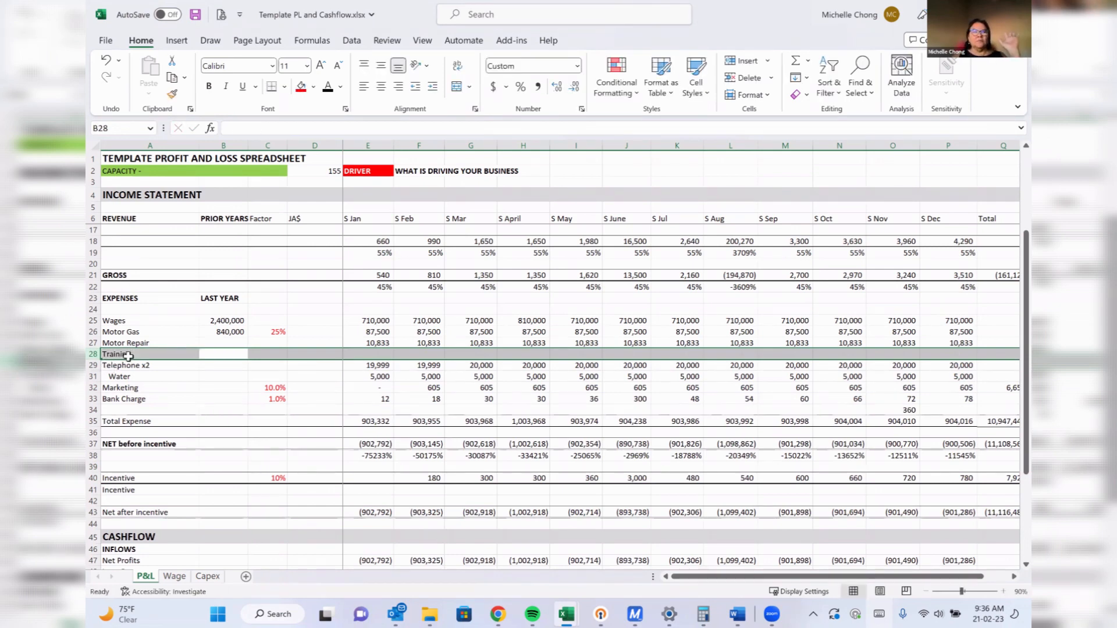
Enter 200000 as the March Training expense in cell G28.
click(433, 354)
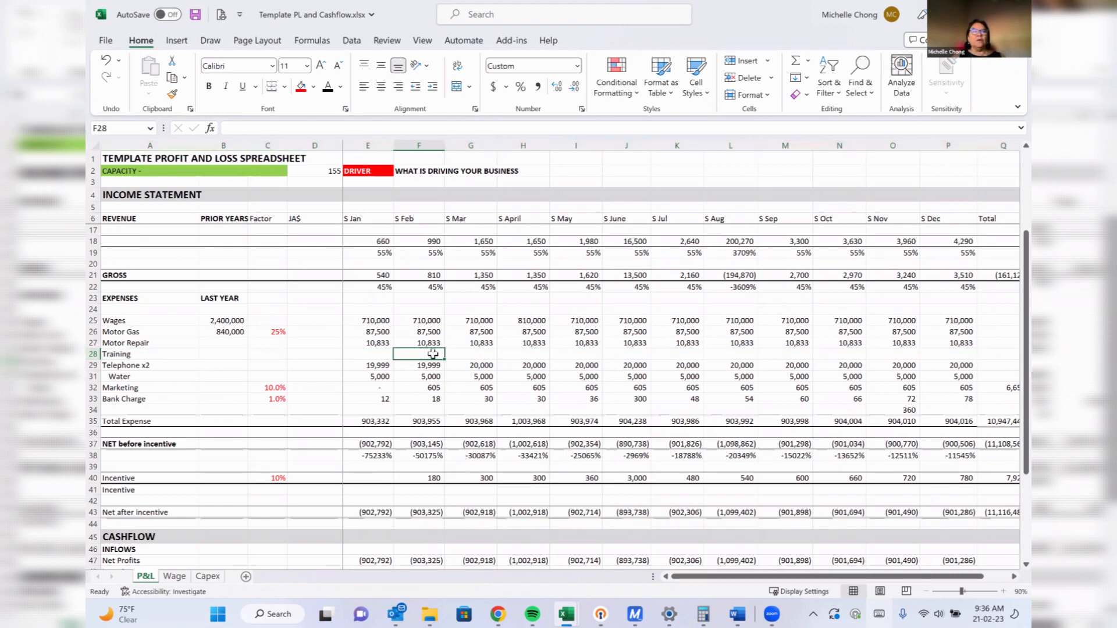
click(376, 355)
click(426, 354)
click(483, 354)
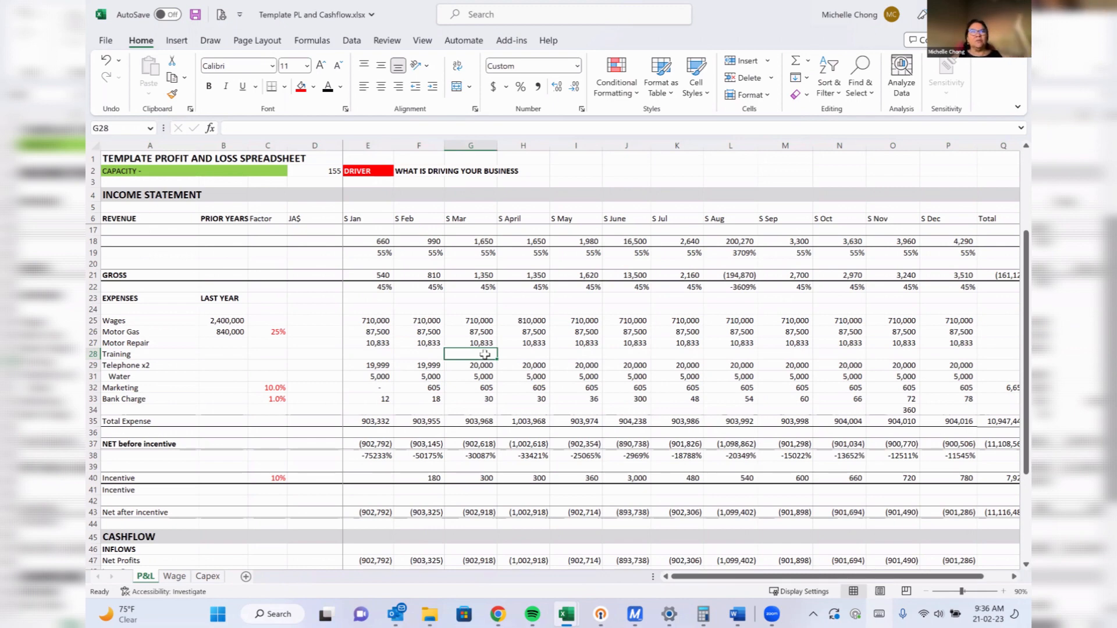
text(200000)
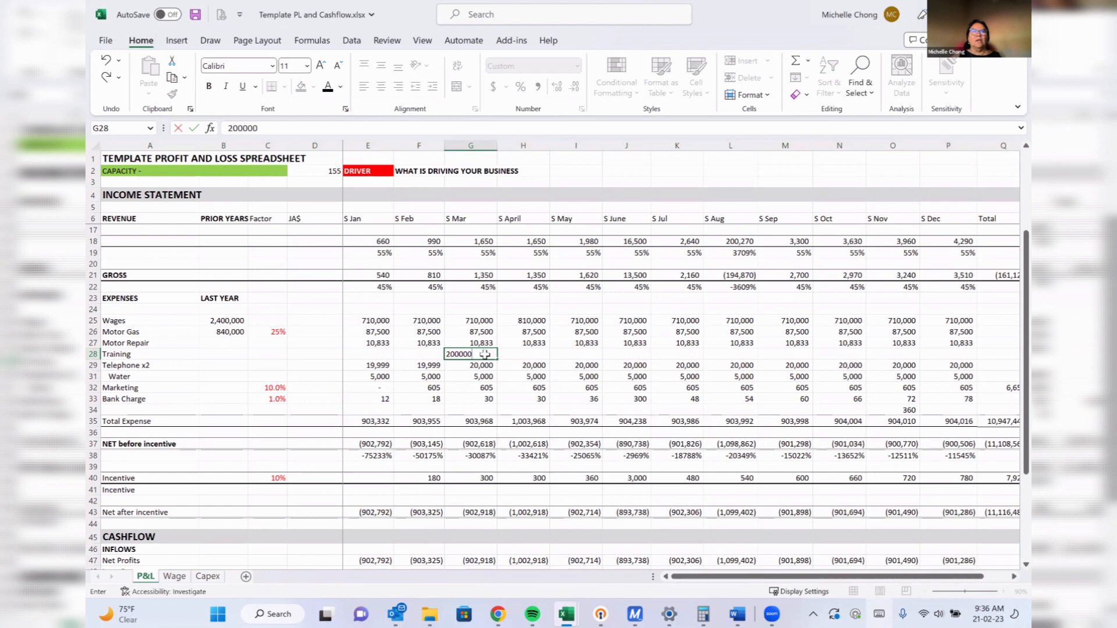
key(Return)
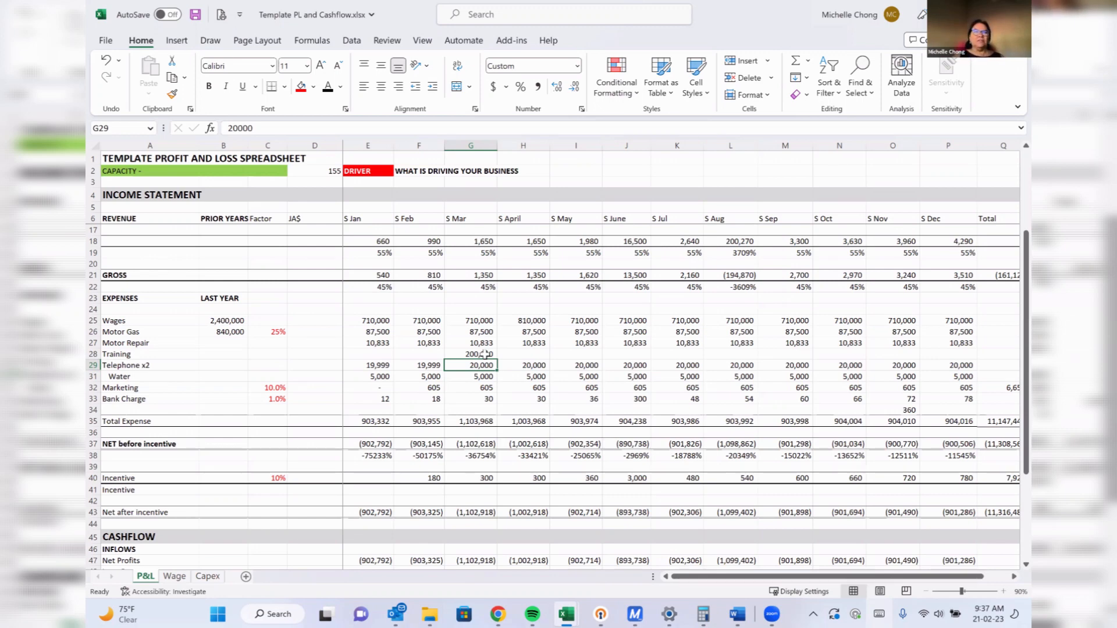
Follow the March column down to its Incentive formula in G40, and return to NET before incentive in G37.
key(Down)
key(Down)
key(Down)
key(Down)
key(Down)
key(Down)
key(Down)
key(Down)
key(Down)
key(Down)
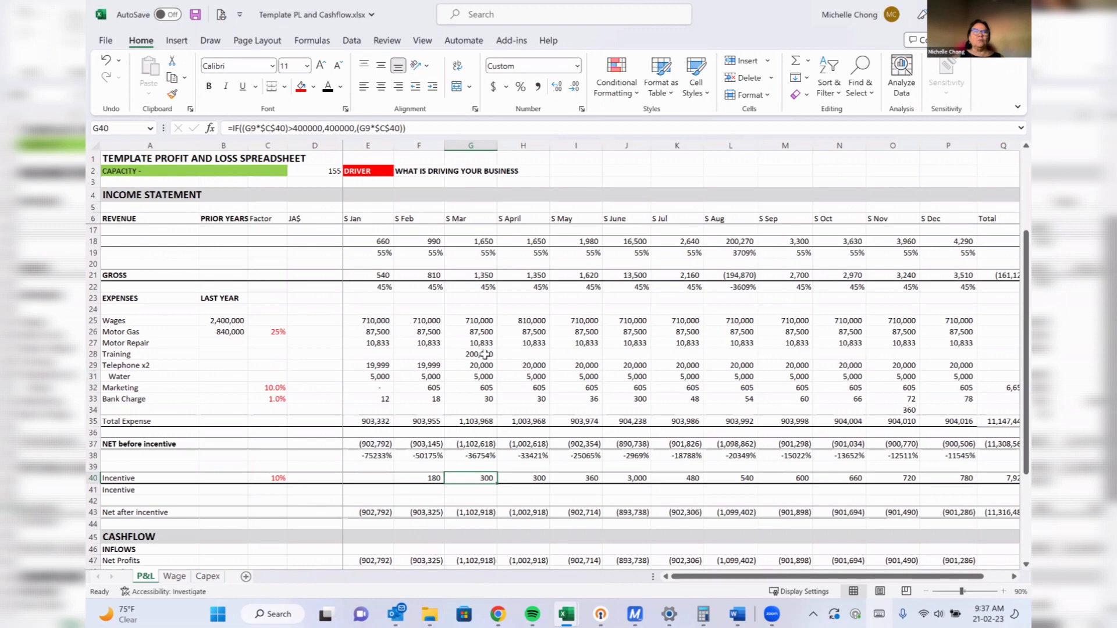
key(Up)
key(Up)
key(Up)
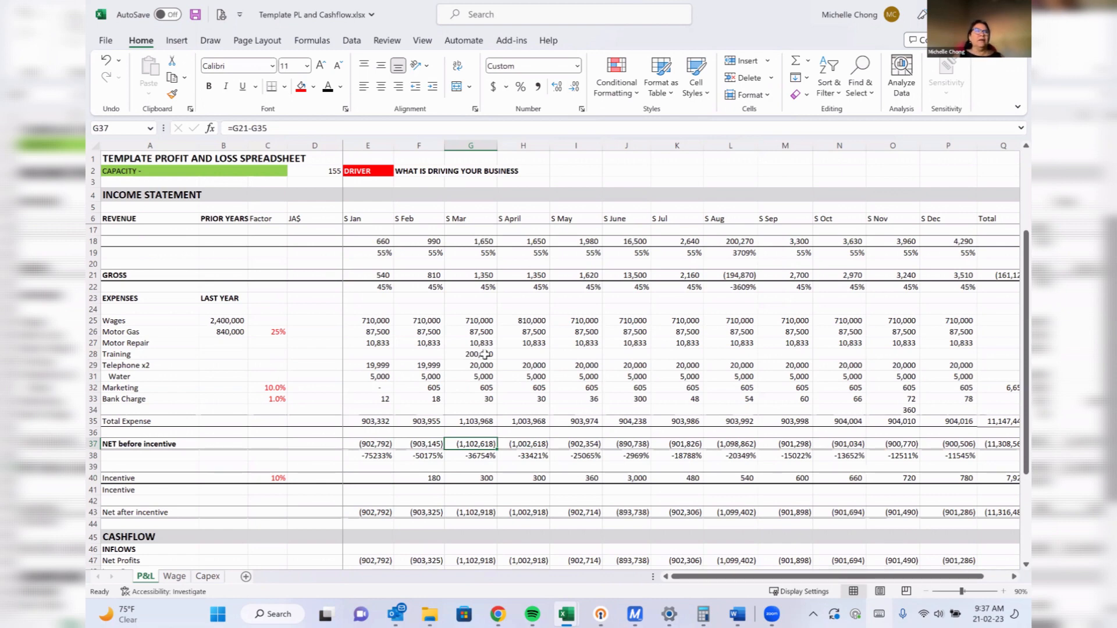
Examine column B from the NET before incentive row up past the prior-year Wages figure and LAST YEAR heading to DIRECT COST.
key(Left)
key(Left)
key(Left)
key(Left)
key(Left)
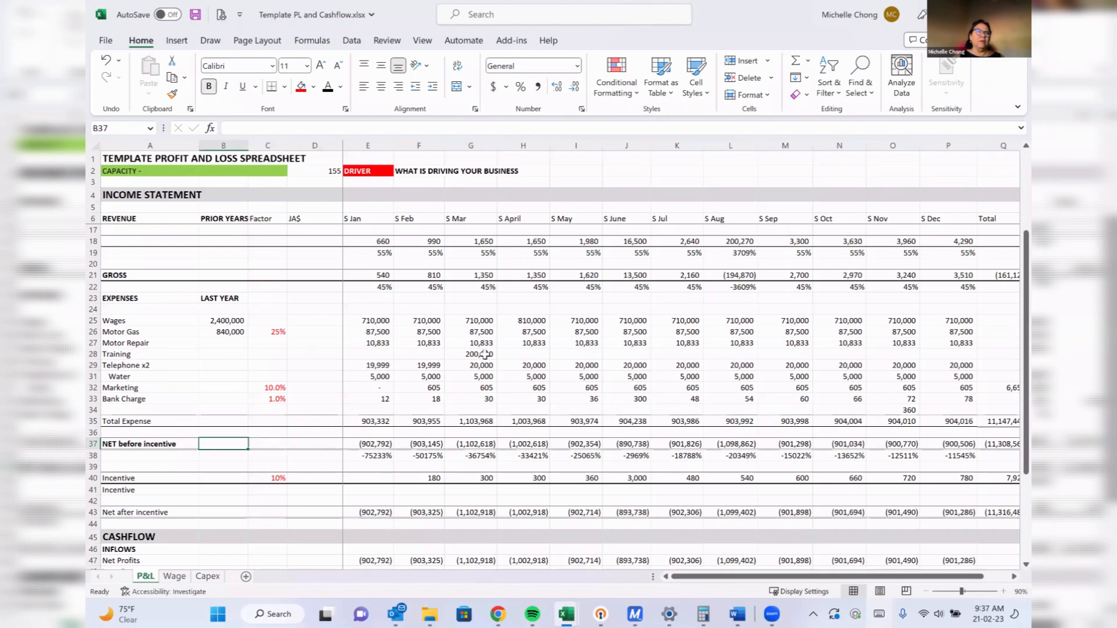
key(Up)
key(Up)
key(Up)
key(Up)
key(Up)
key(Up)
key(Up)
key(Up)
key(Up)
key(Up)
key(Up)
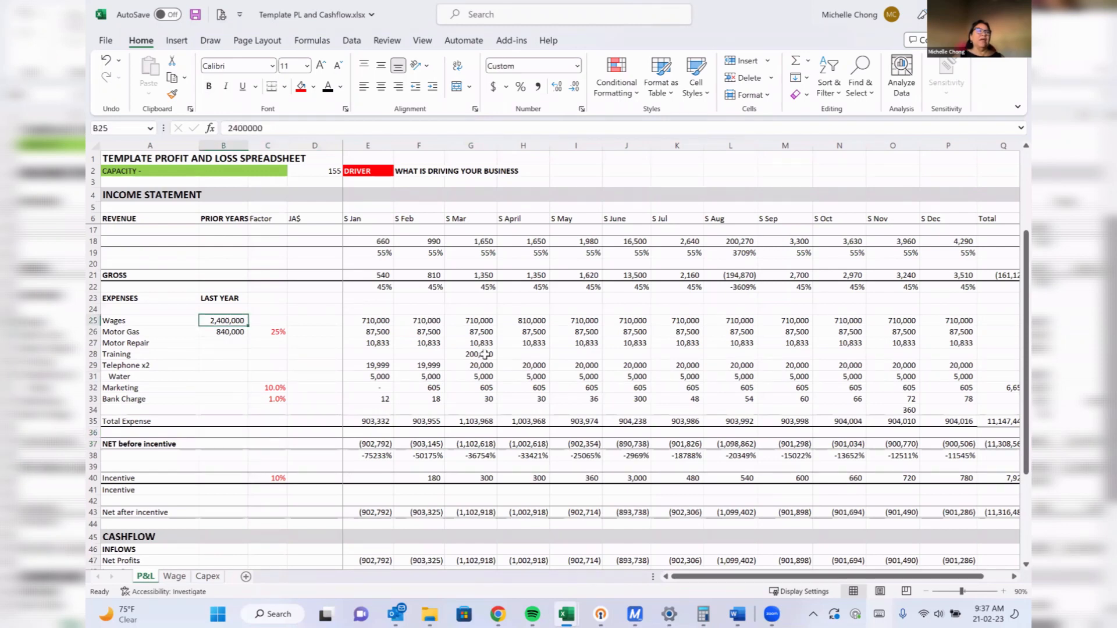
key(Up)
key(Up)
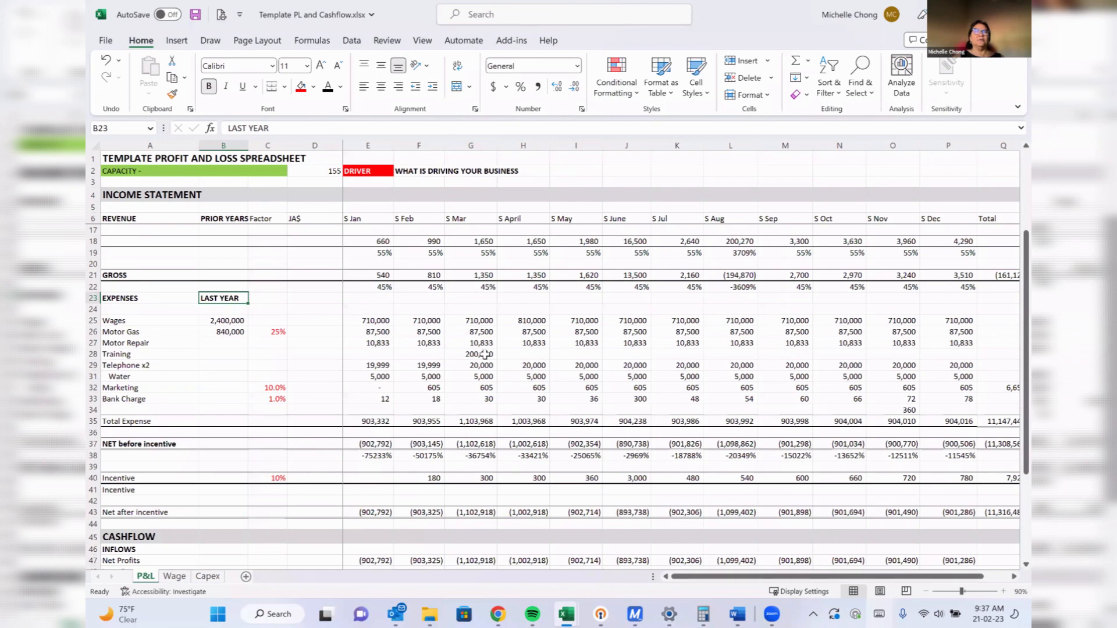
key(Up)
key(Up)
key(Up)
key(Up)
key(Up)
key(Up)
key(Up)
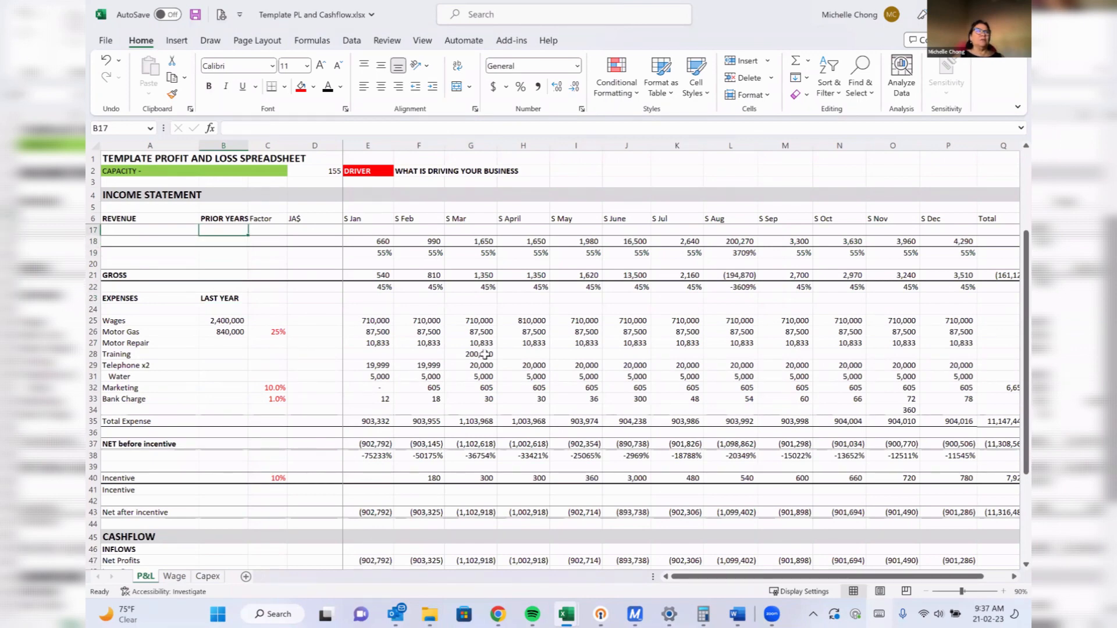
key(Up)
key(Up)
key(Up)
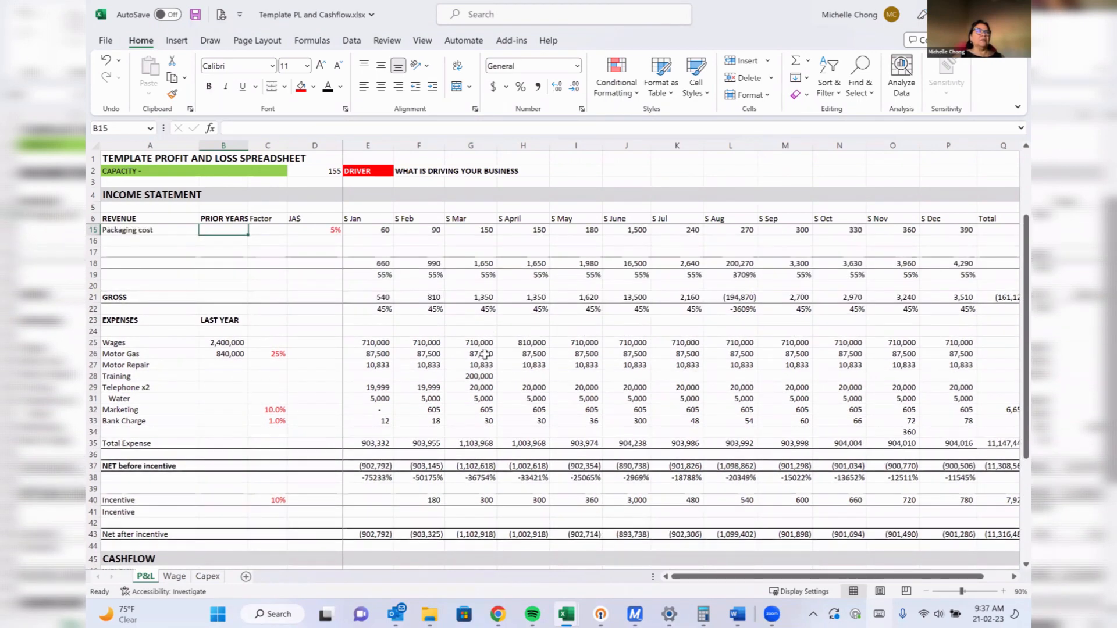
key(Up)
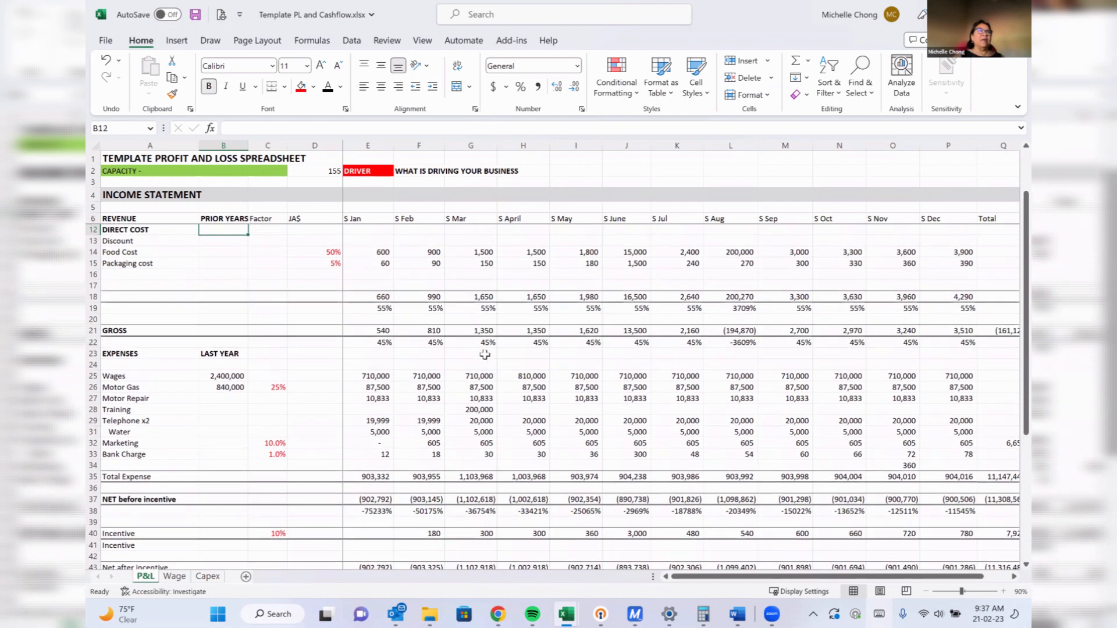
Copy the PRIOR YEARS heading from B6 over the LAST YEAR heading of the expenses section in B23.
click(209, 217)
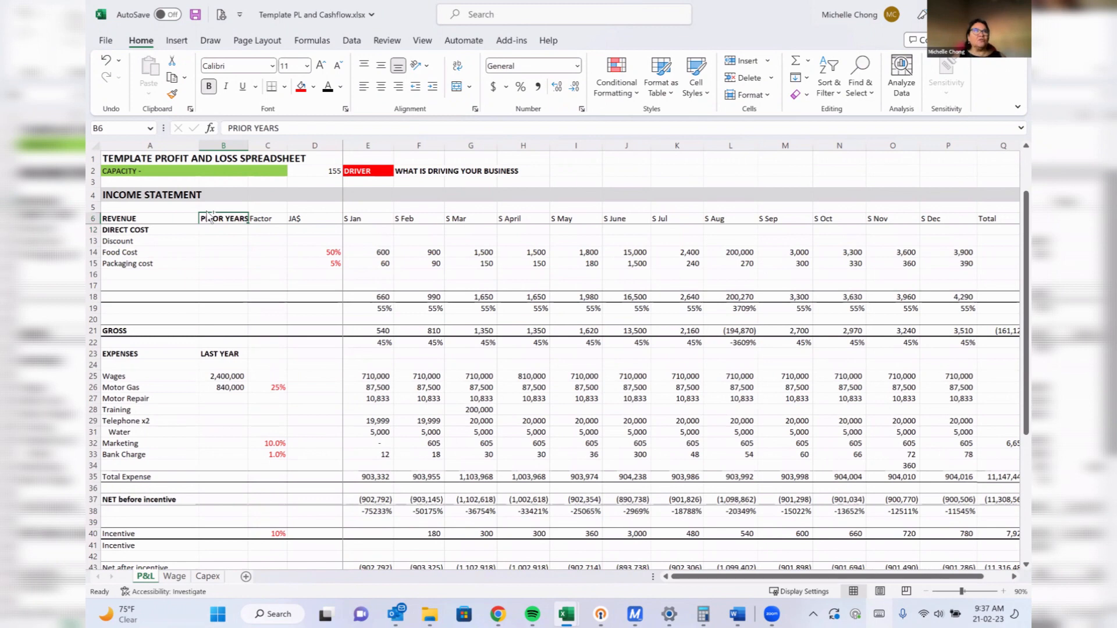
key(ctrl+c)
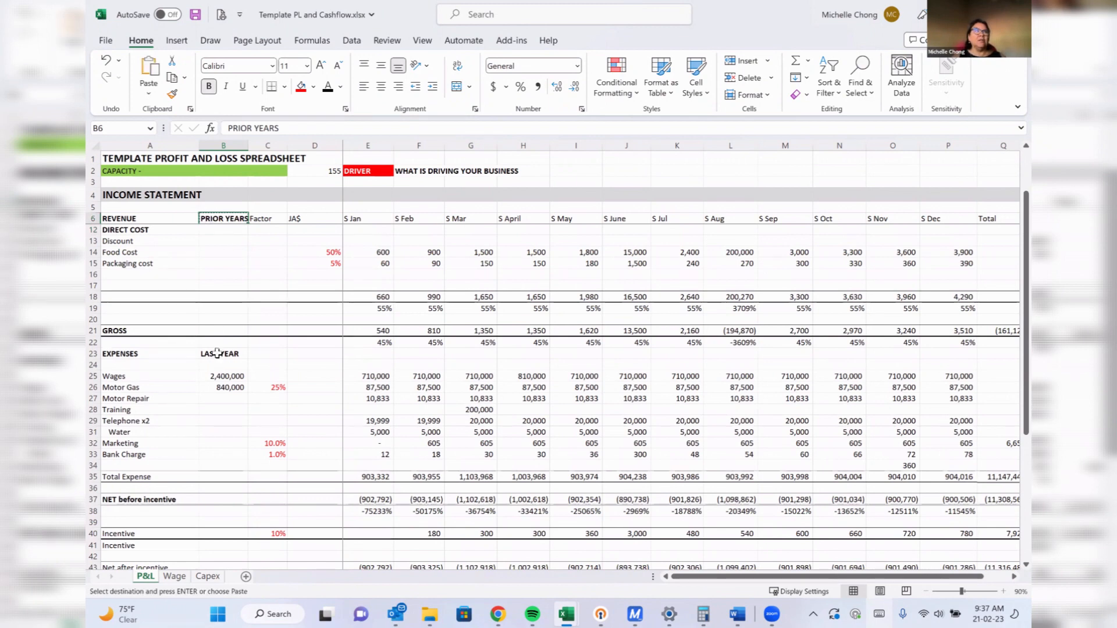
click(217, 353)
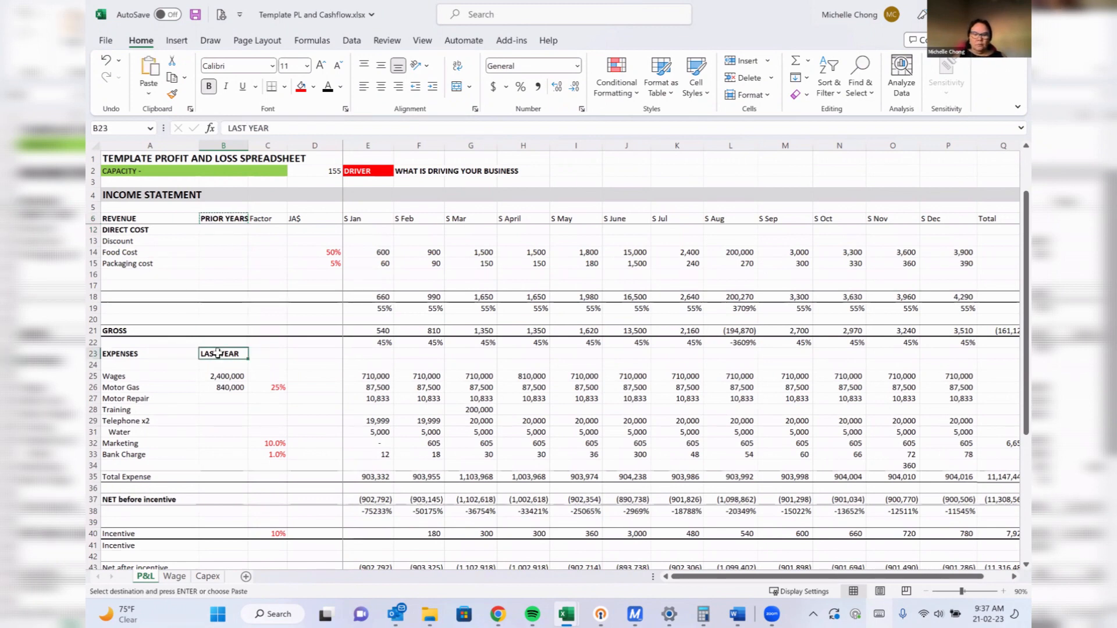
key(ctrl+v)
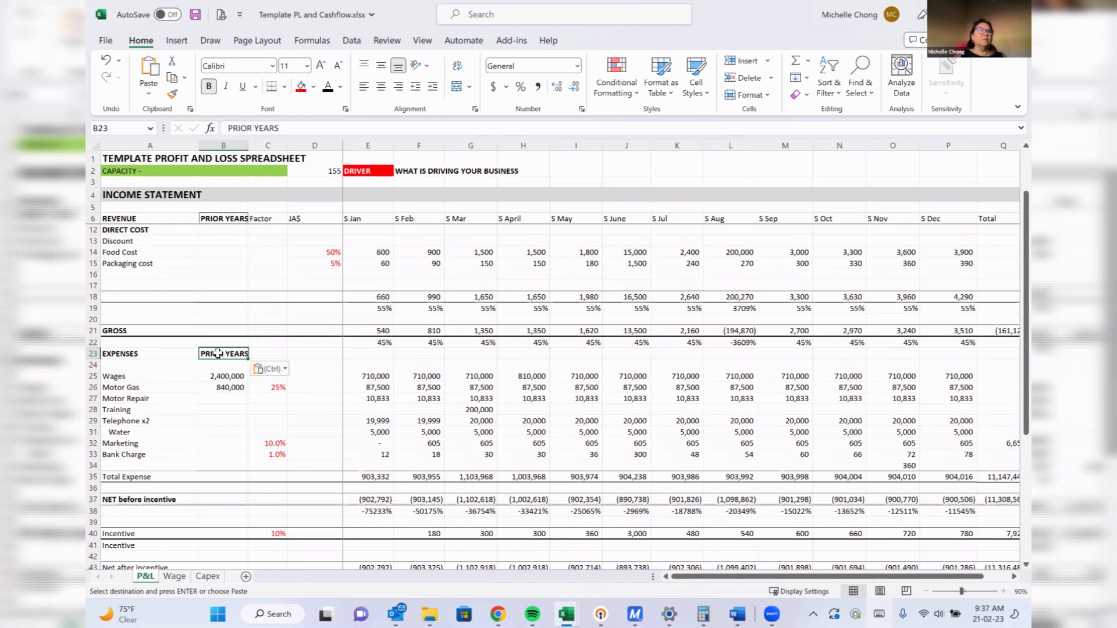
key(Escape)
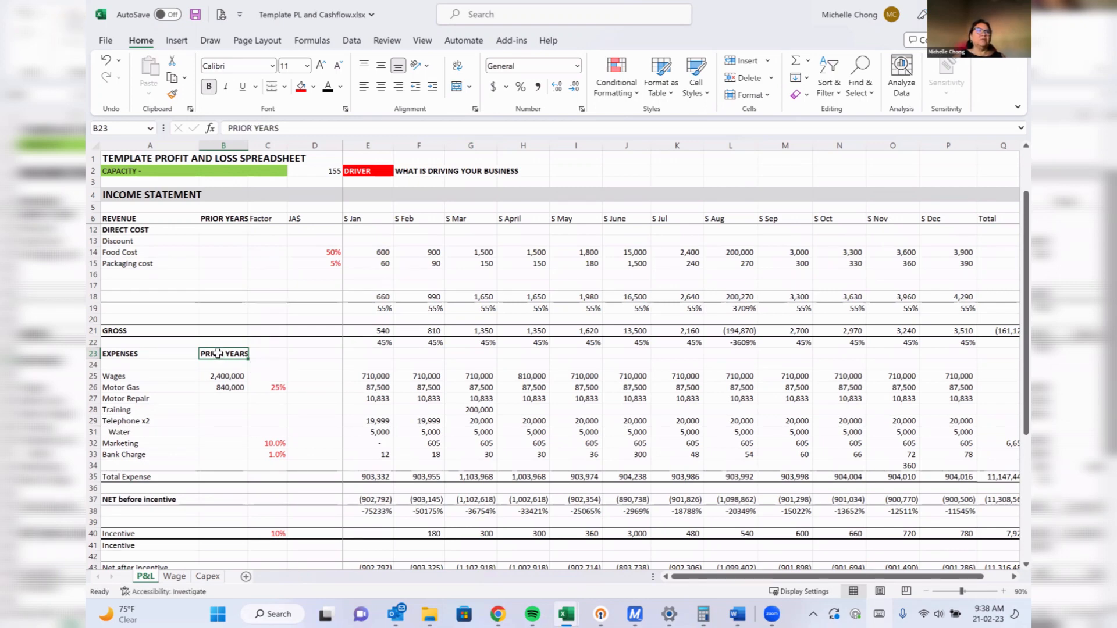
click(224, 219)
click(226, 353)
Examine the Revenue row from the prior-year cell B9 across the monthly formulas to the yearly Total in Q9.
scroll(225, 346, up, 2)
scroll(225, 346, up, 1)
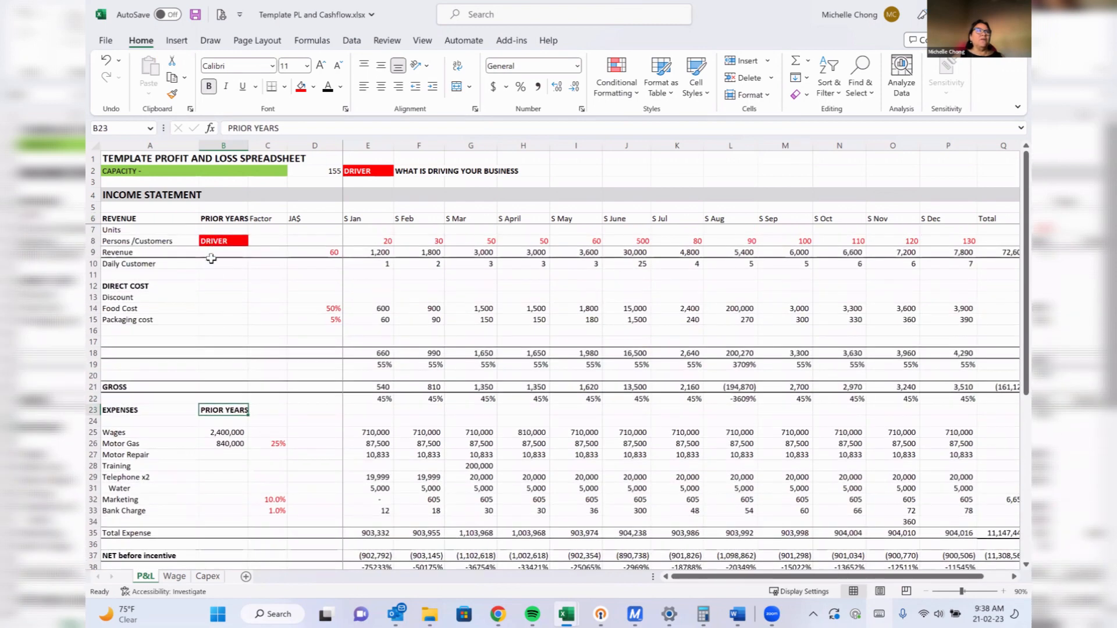
click(221, 252)
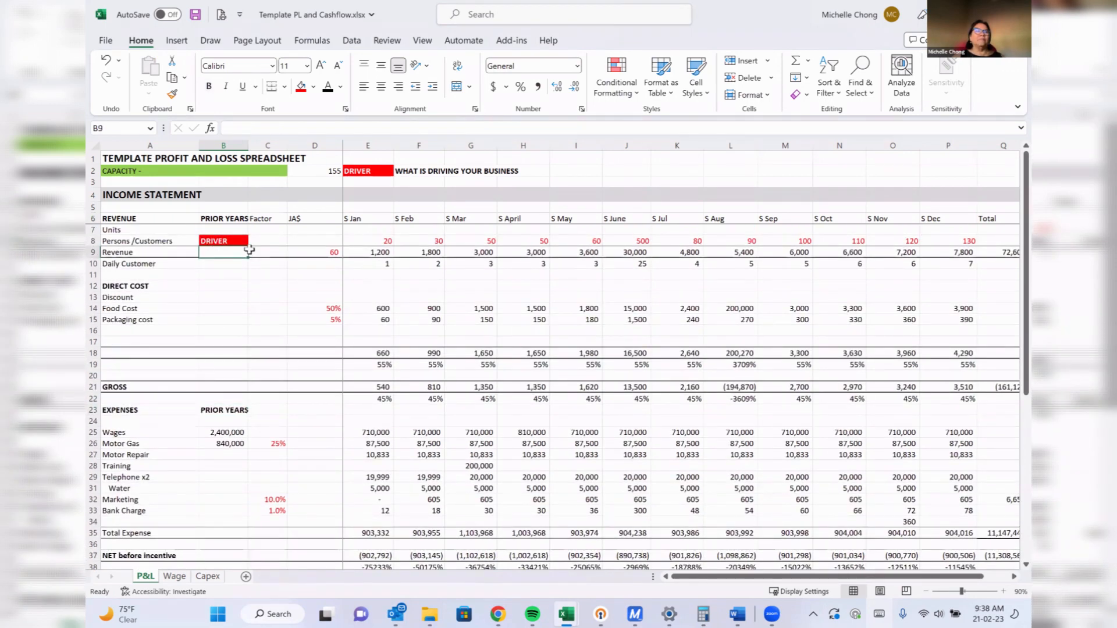
click(408, 250)
key(Right)
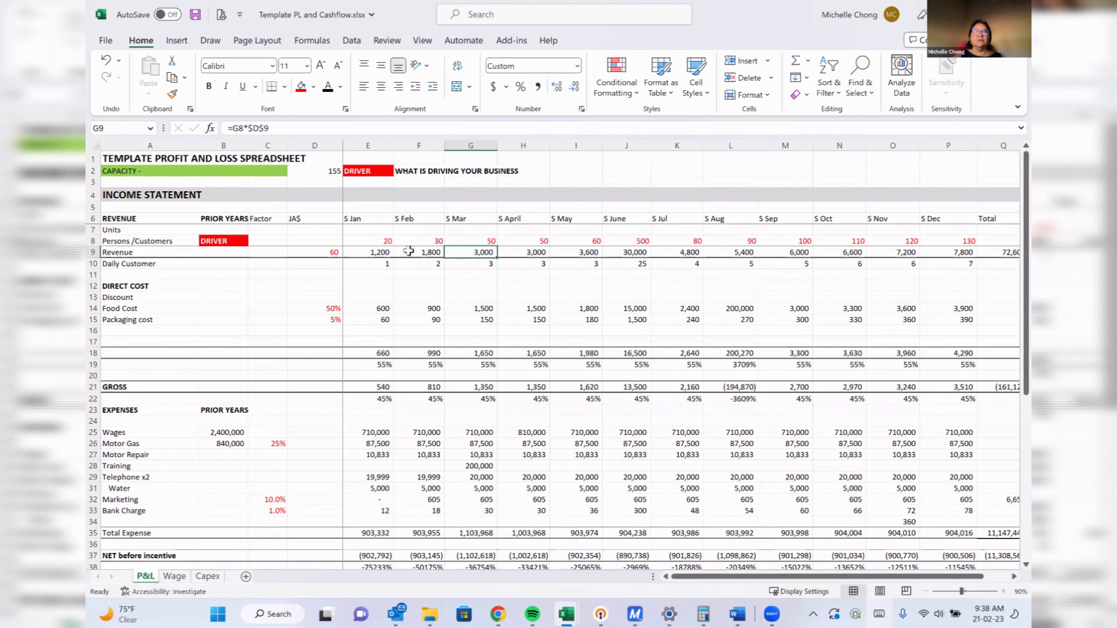
key(Right)
key(Right)
key(Right)
key(Right)
key(Right)
key(Right)
key(Right)
key(Right)
key(Right)
key(Right)
key(Right)
key(Right)
key(Right)
key(Right)
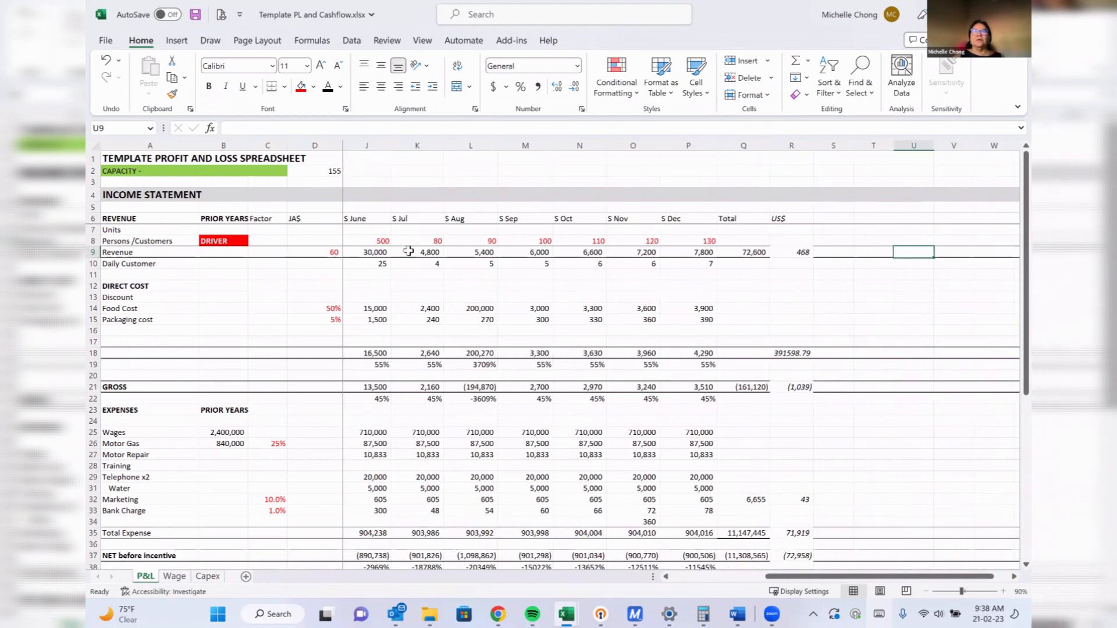
key(Left)
key(Left)
key(Left)
key(Left)
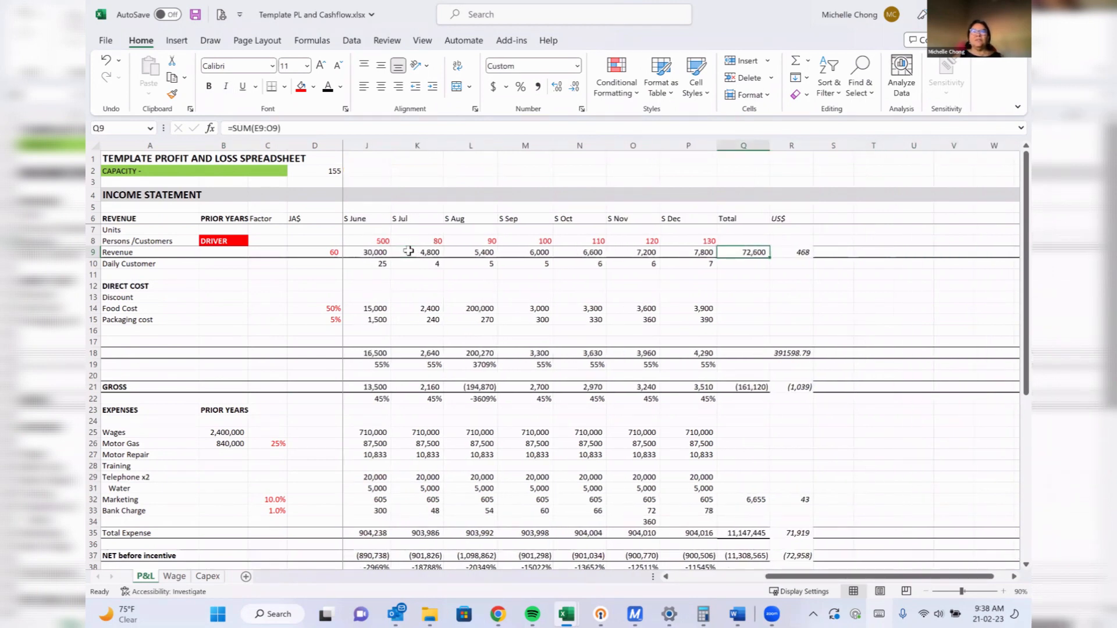
key(Left)
key(Left)
key(Left)
key(Left)
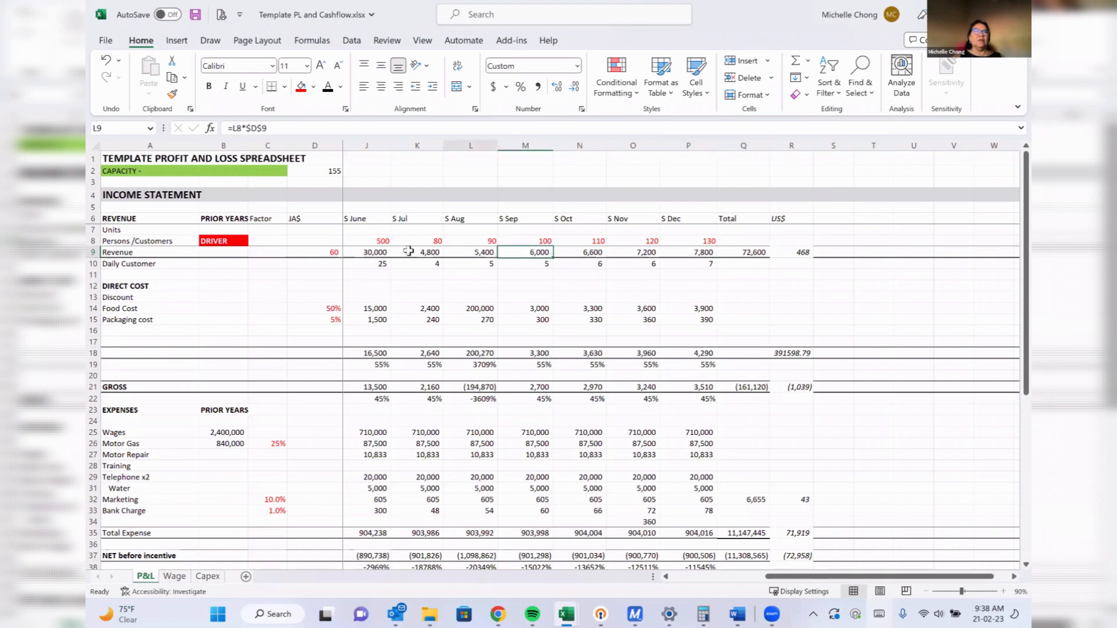
Enter 100000 as the prior-year Revenue in cell B9.
key(Home)
key(Right)
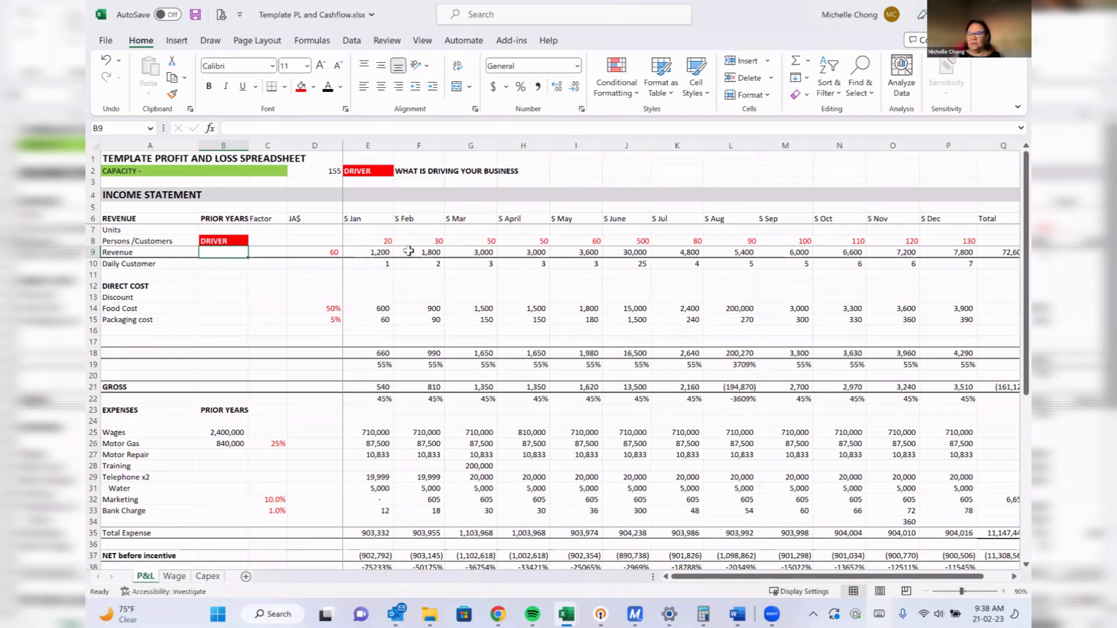
text(100)
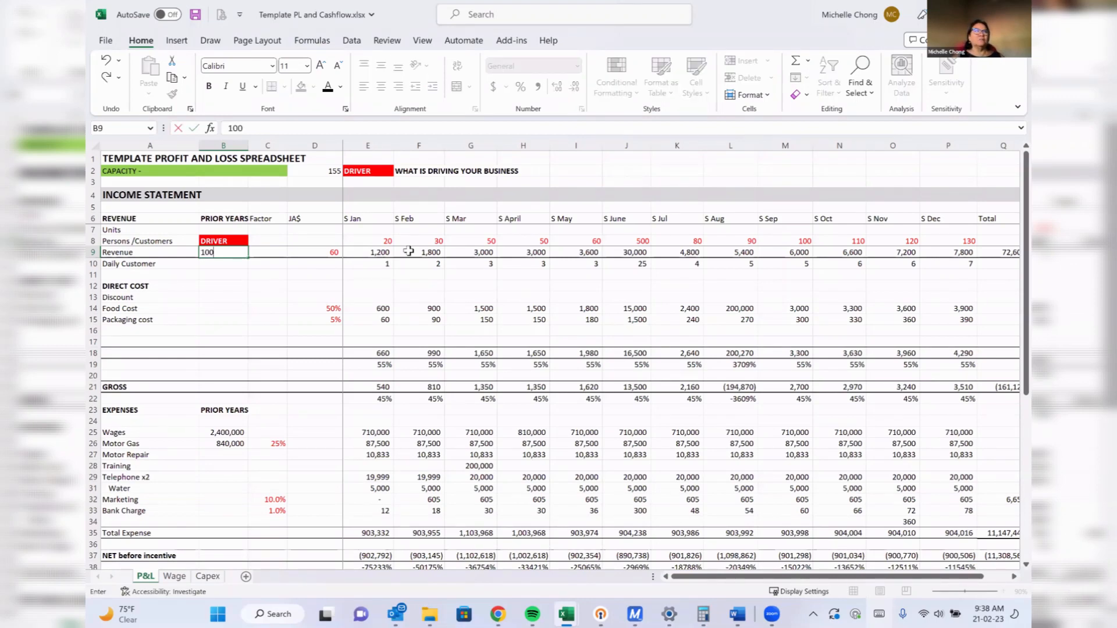
text(000)
key(Right)
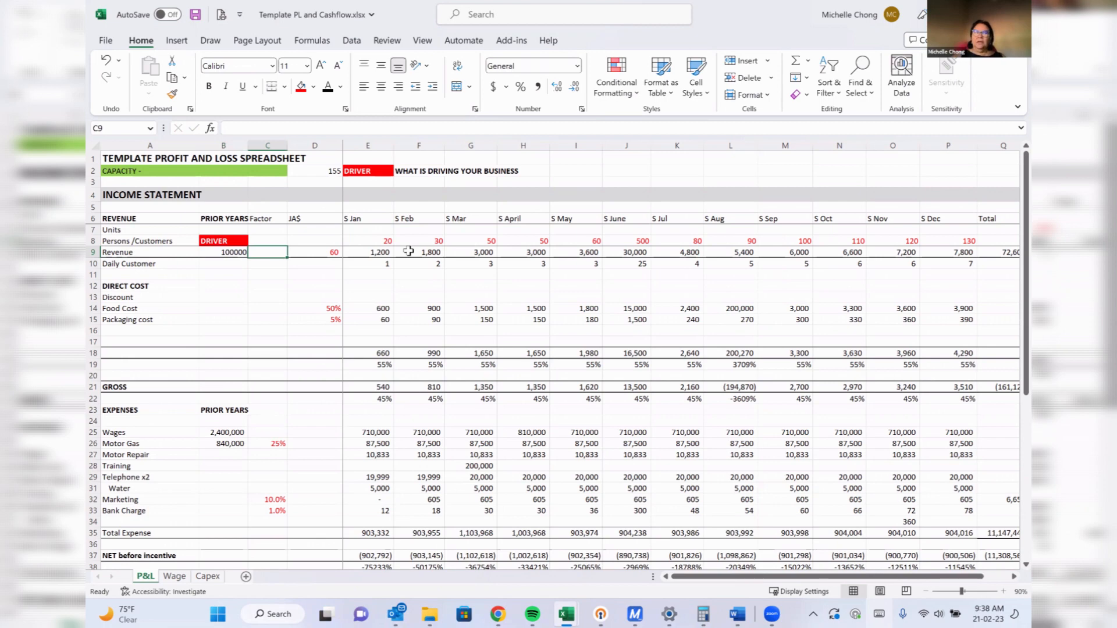
Format the prior-year Revenue in B9 with a thousands separator and no decimal places.
click(235, 251)
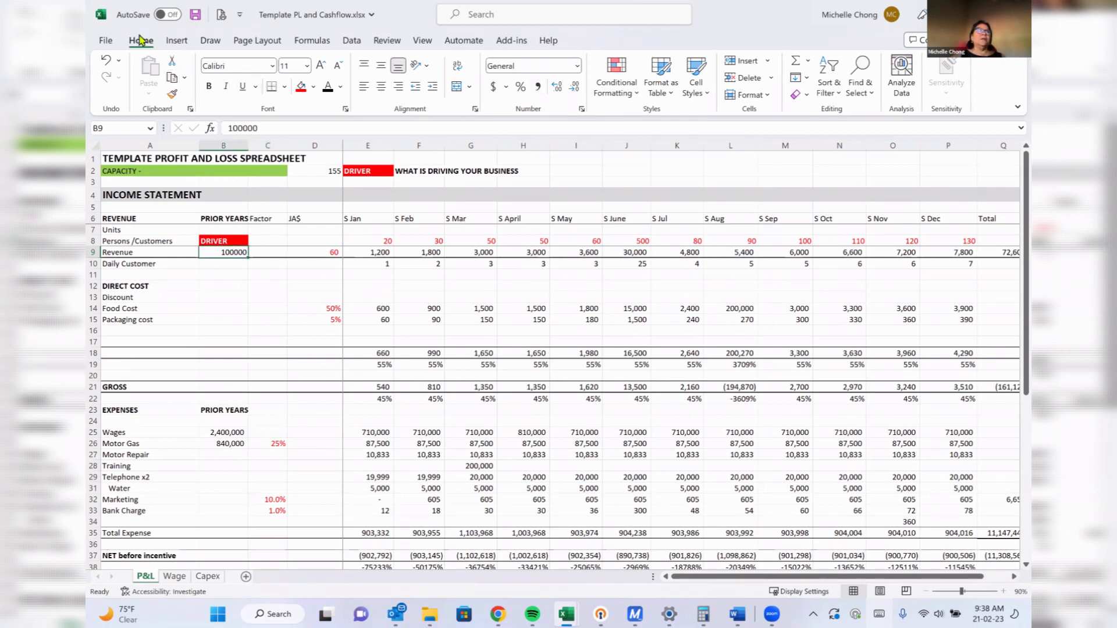
click(537, 90)
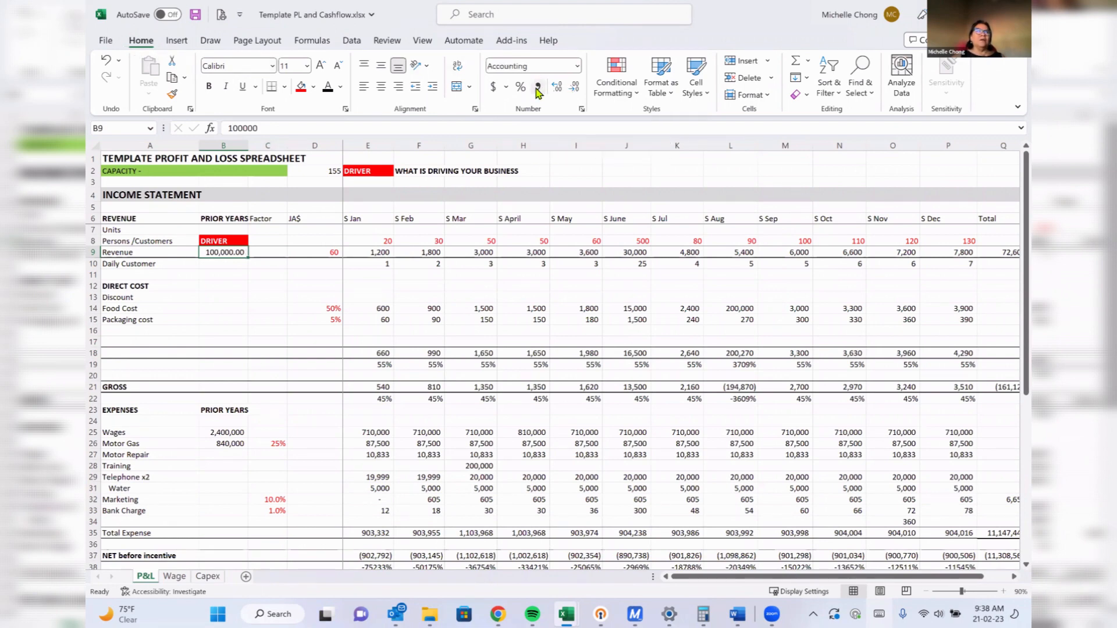
click(574, 89)
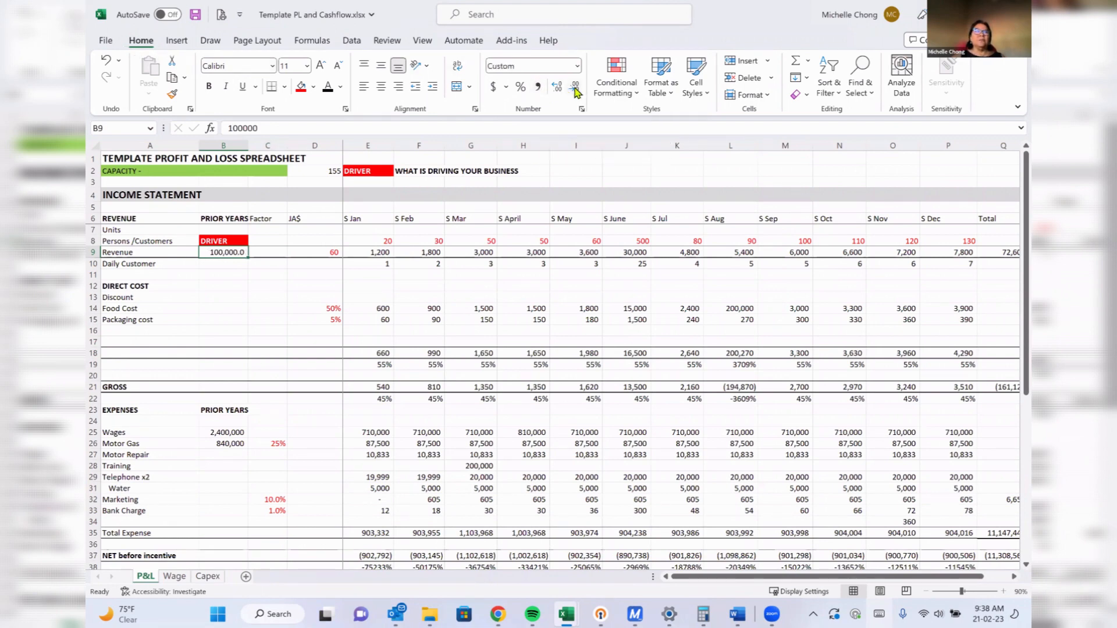
click(575, 89)
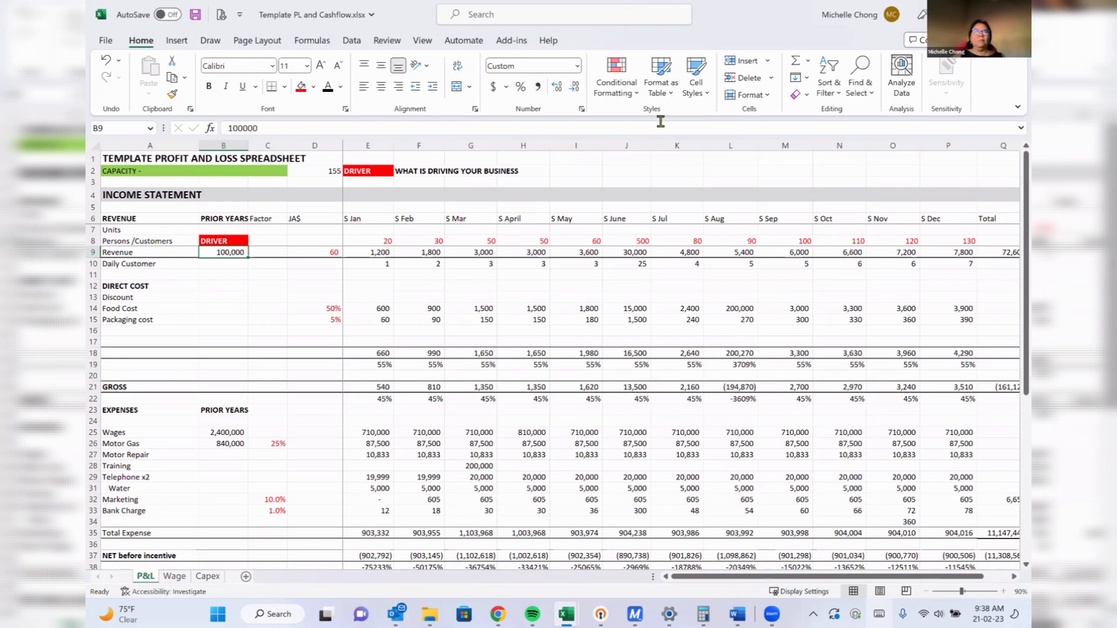
Compare the prior-year Revenue and Wages figures in column B with the current-year Total column.
key(Right)
key(Right)
key(Right)
key(Right)
key(Right)
key(Right)
key(Right)
key(Right)
key(Right)
key(Right)
key(Right)
key(Right)
key(Right)
key(Right)
key(Right)
key(Right)
key(Right)
key(Right)
key(Right)
key(Right)
key(Right)
key(Right)
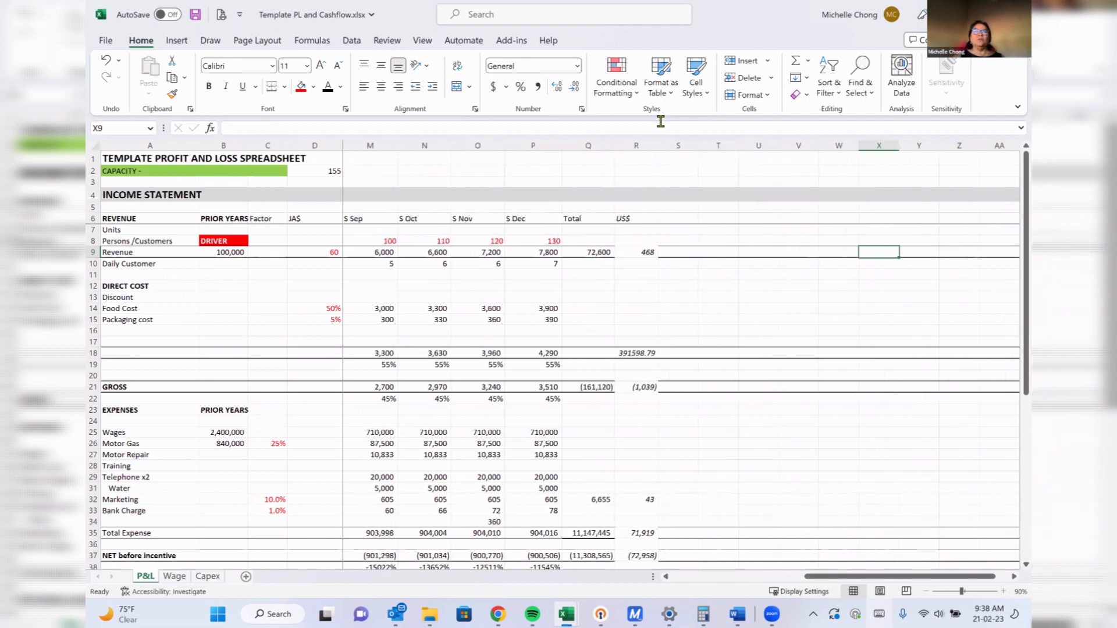
key(Left)
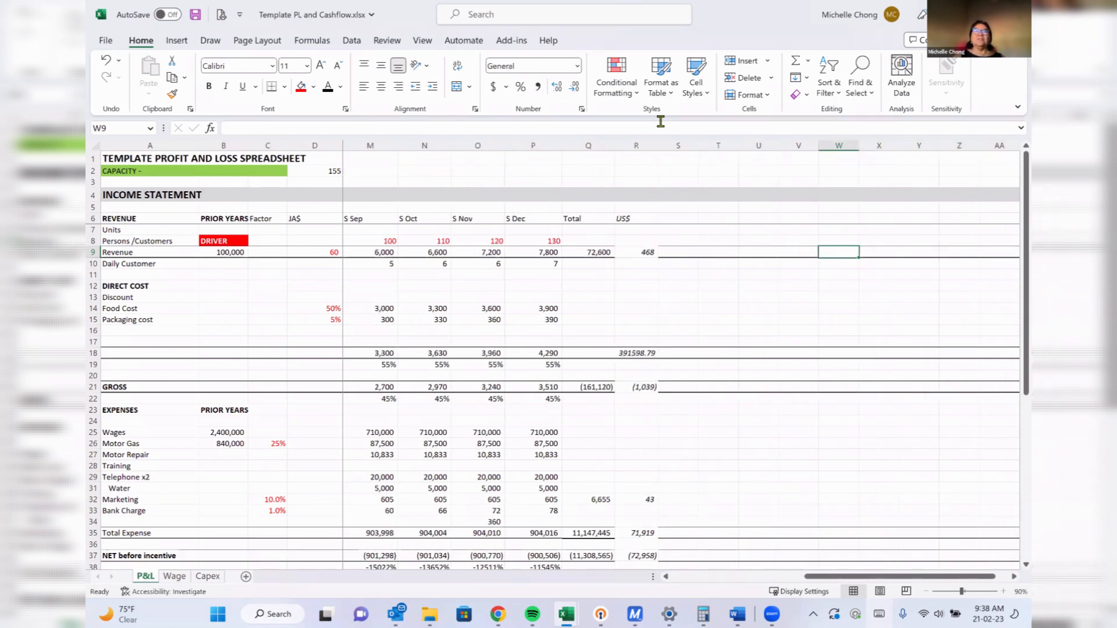
click(235, 253)
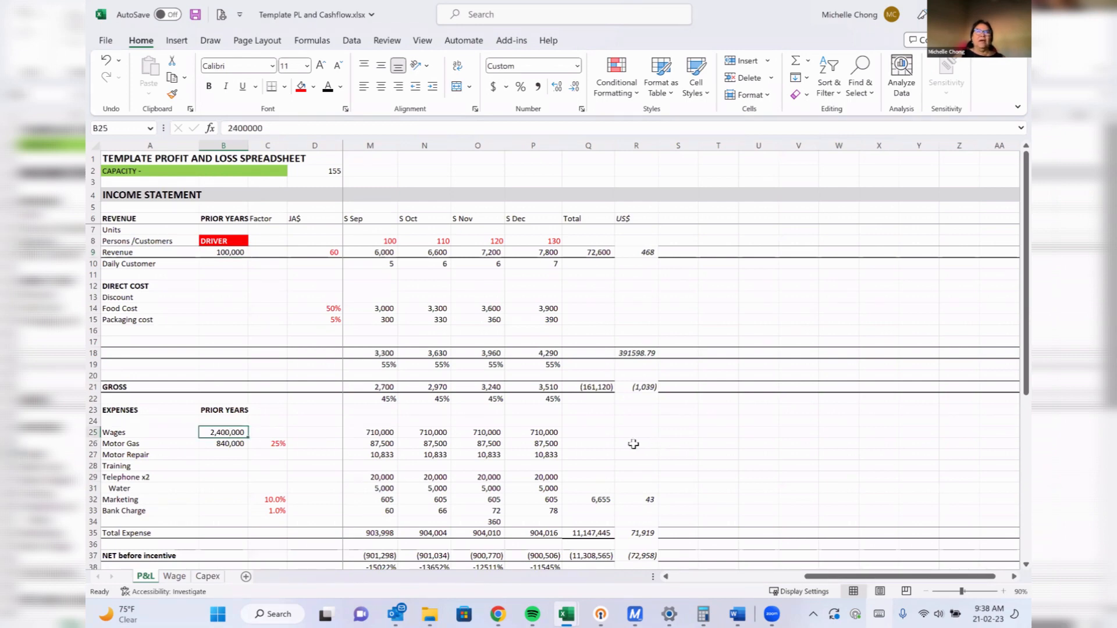
Copy the Revenue Total formula from Q9 to the Wages row in Q25 and select row 25 to review it.
click(607, 252)
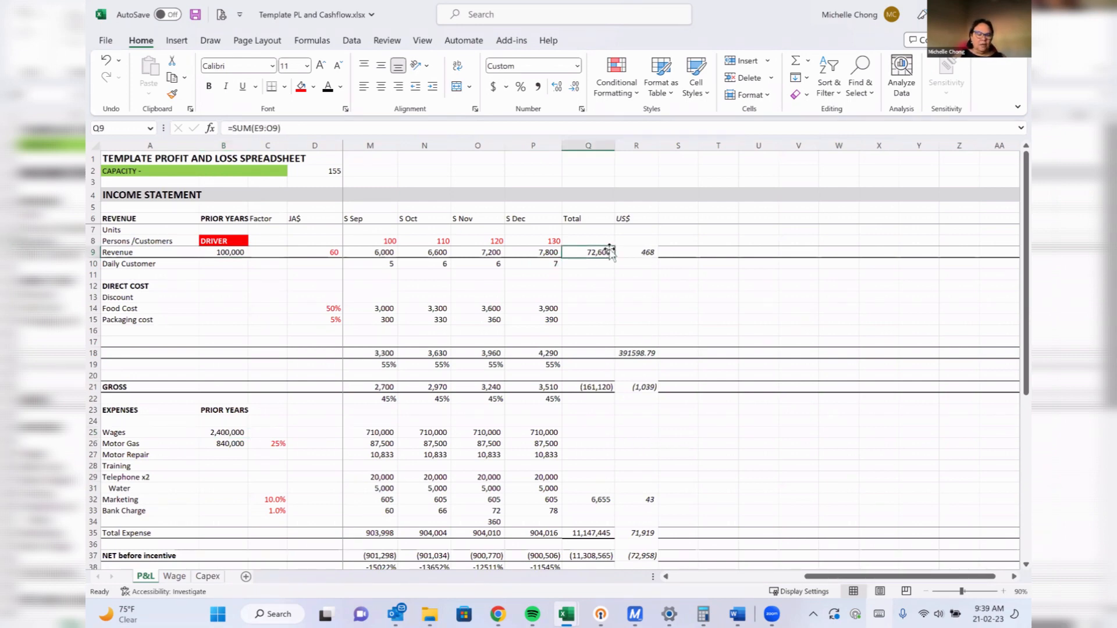
key(ctrl+c)
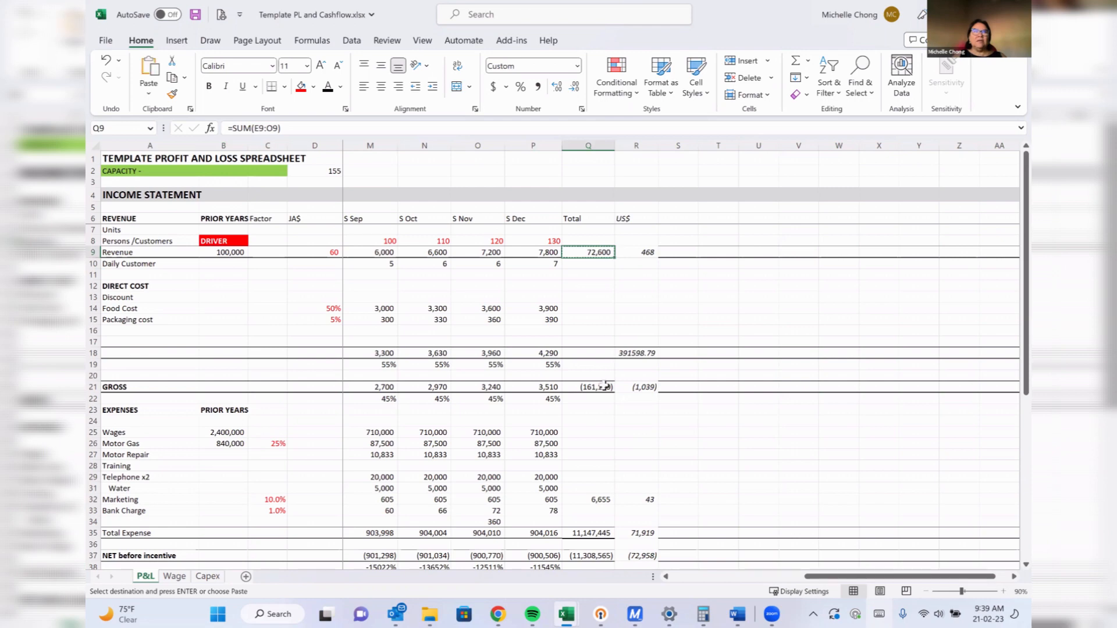
click(599, 432)
key(ctrl+v)
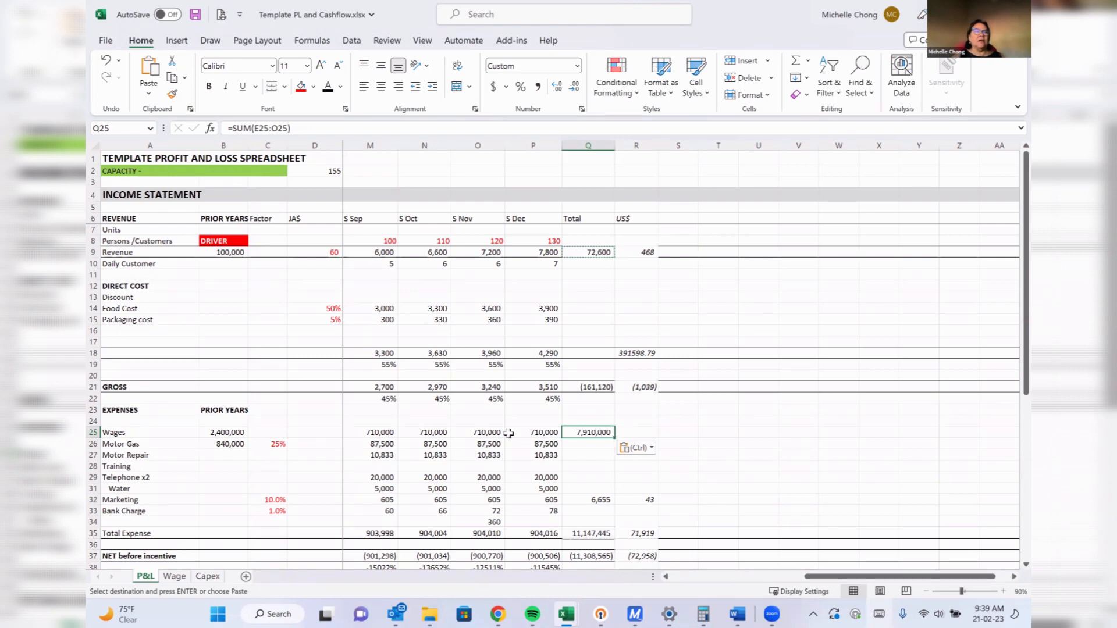
click(93, 433)
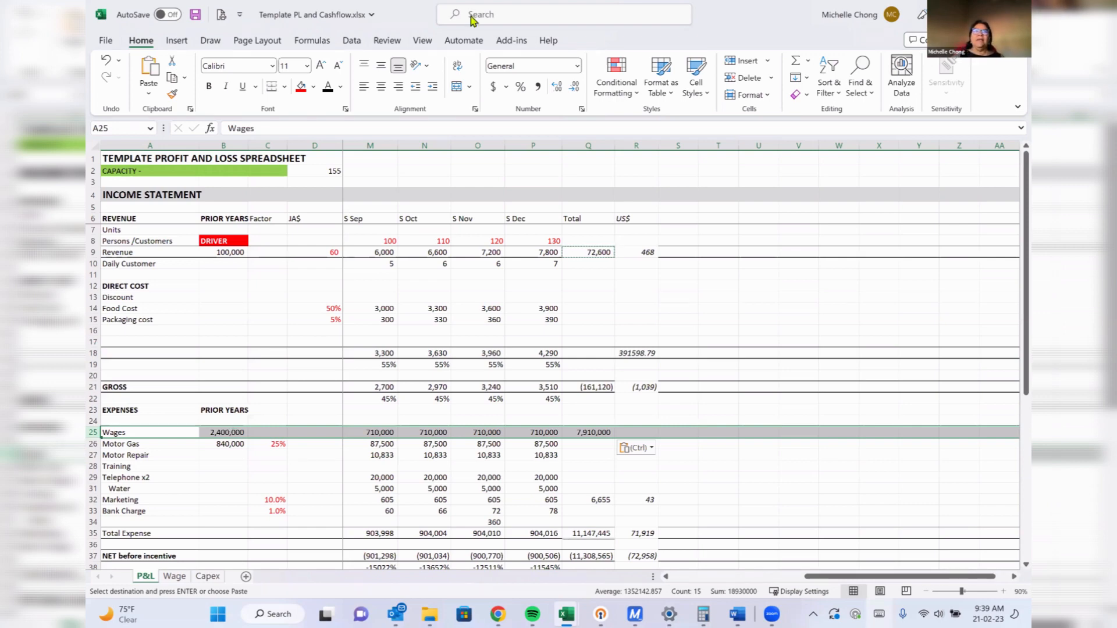
Widen column S and enter the heading Assumption in cell S6.
drag(698, 145, 749, 145)
click(692, 216)
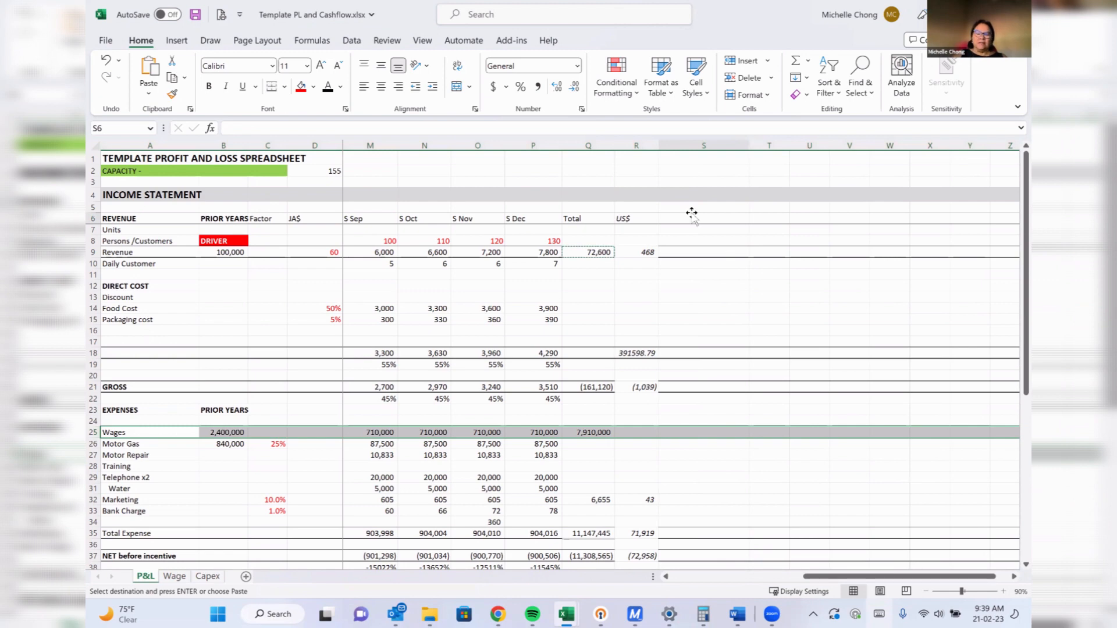
text(Descr)
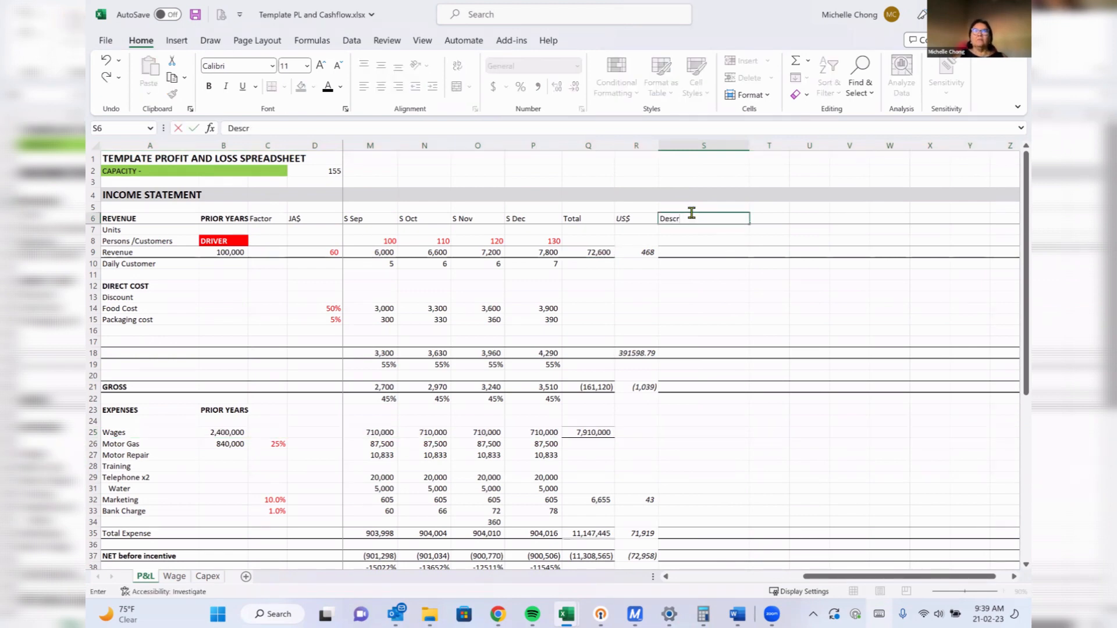
text(iption)
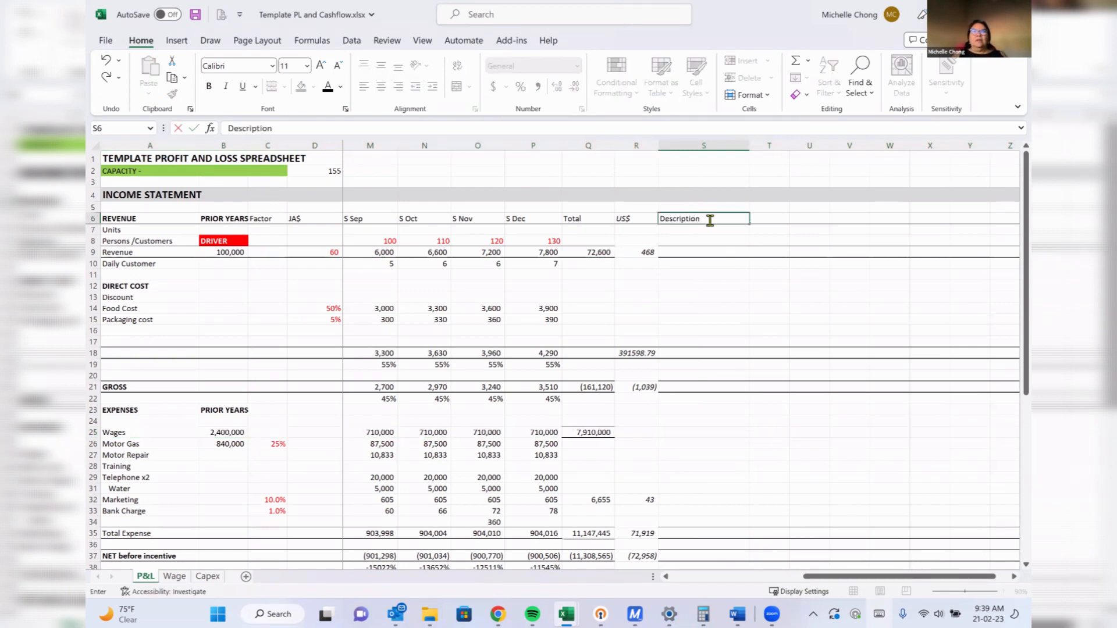
drag(710, 220, 647, 218)
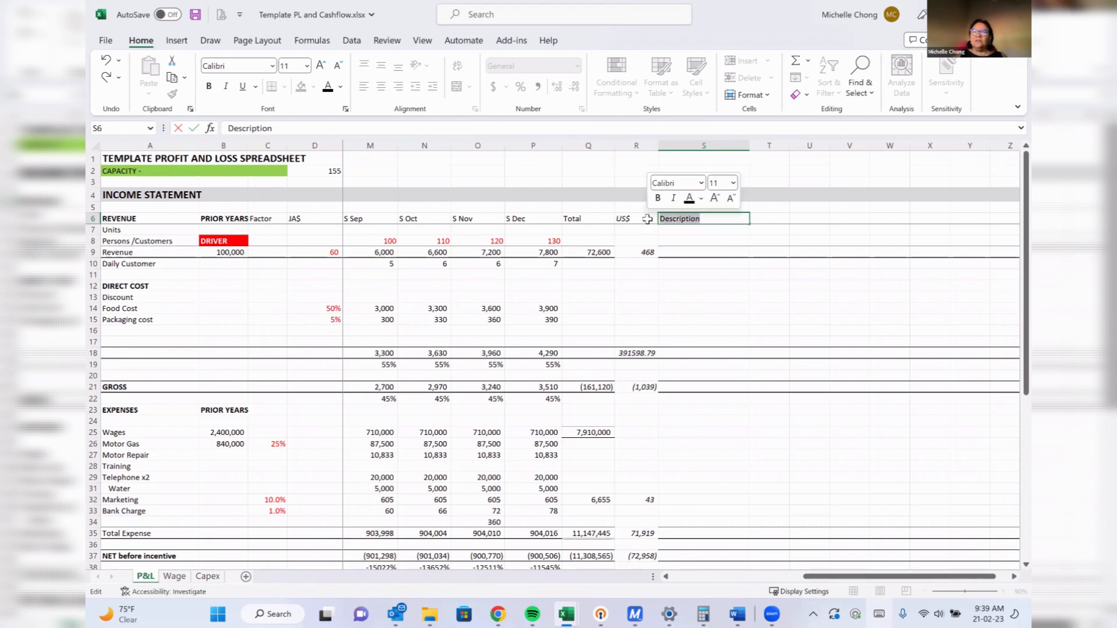
text(Assump)
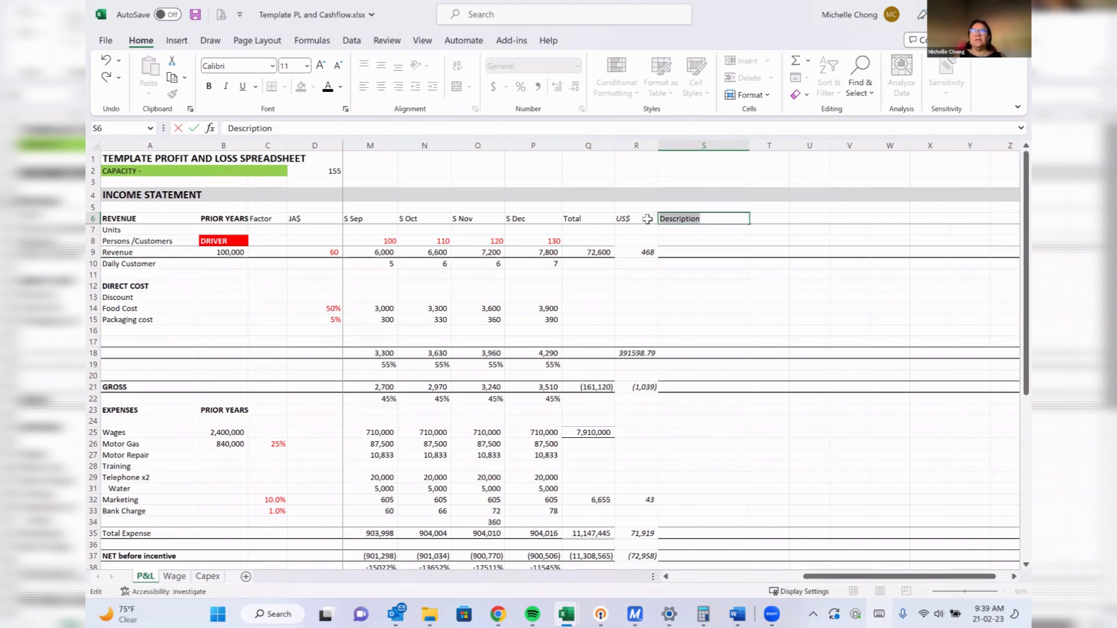
text(tion)
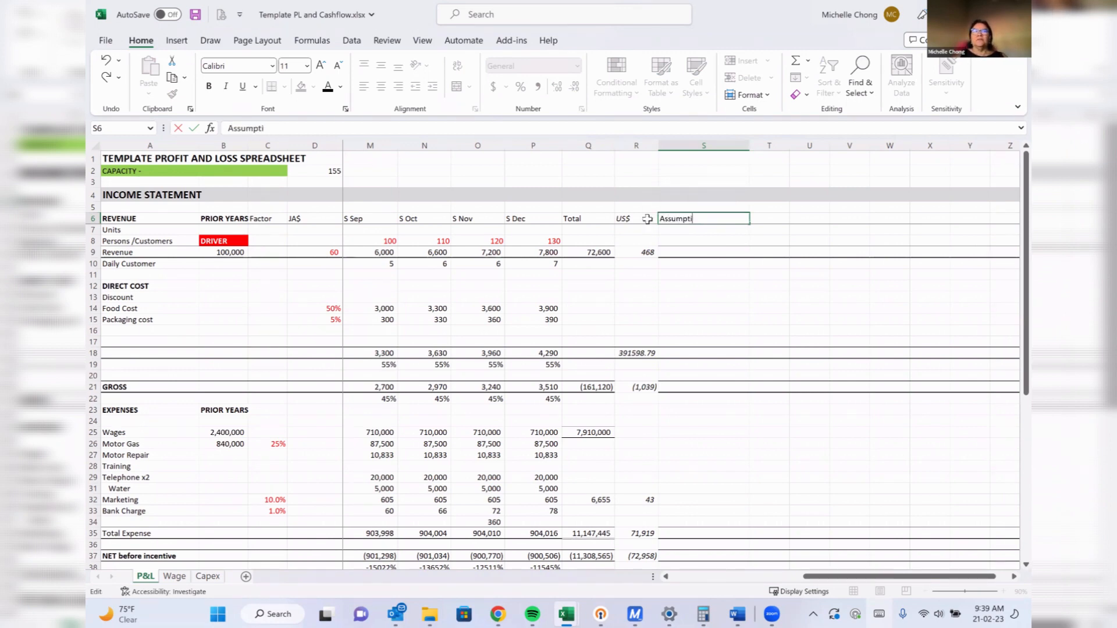
Enter Automation as the assumption for the Wages row in cell S25.
click(678, 434)
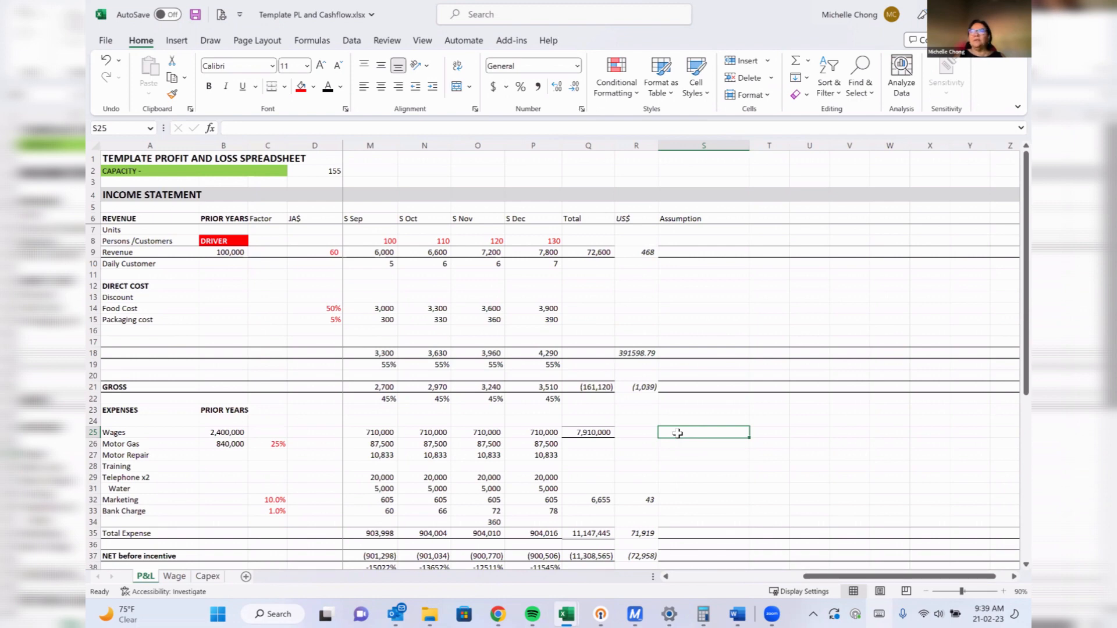
text(Automation)
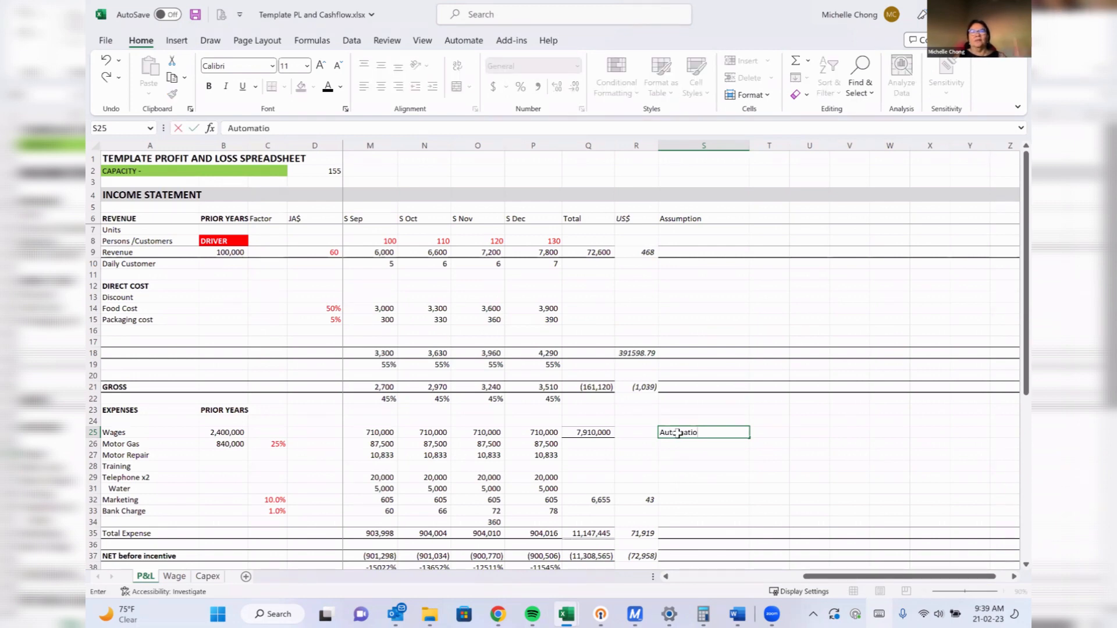
key(Return)
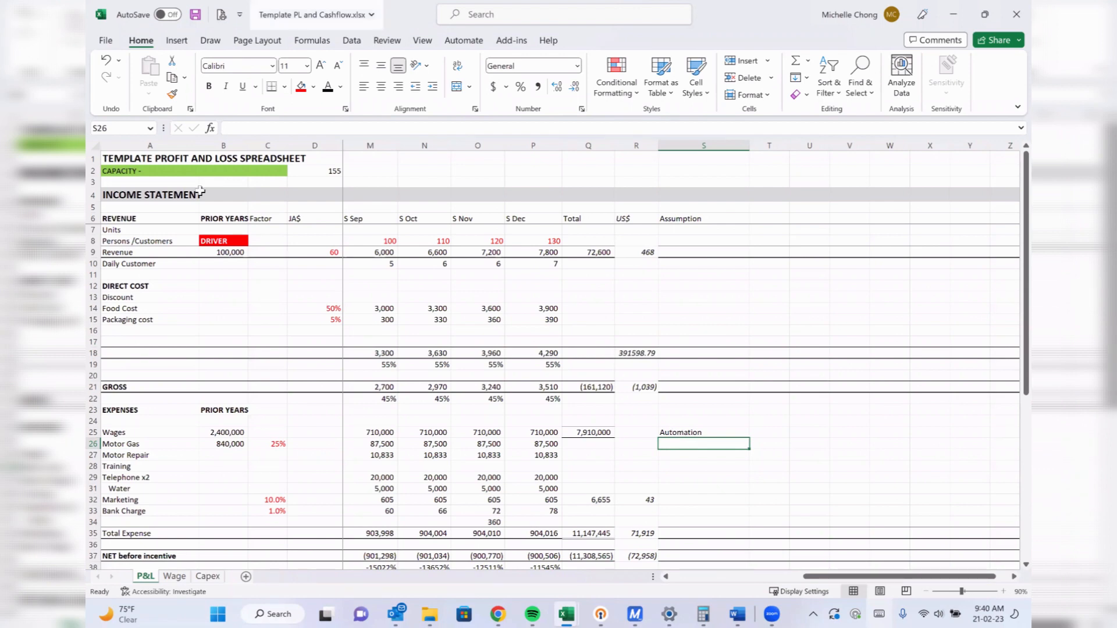
Compare the prior-year Wages in B25 with the Wages total in Q25 and the Revenue total in Q9.
click(230, 433)
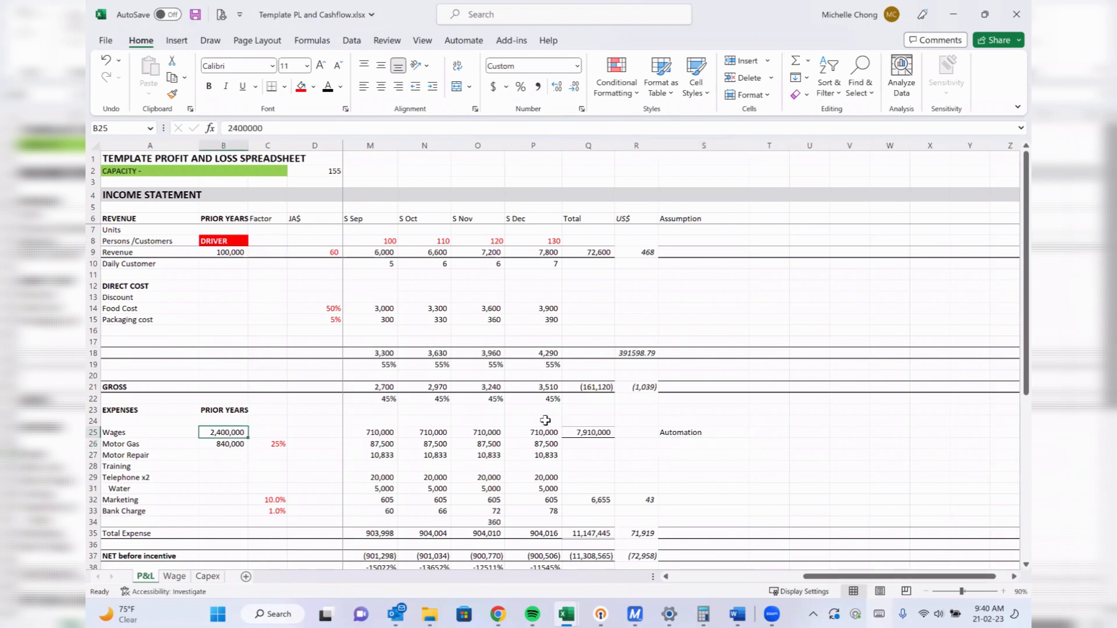
click(591, 431)
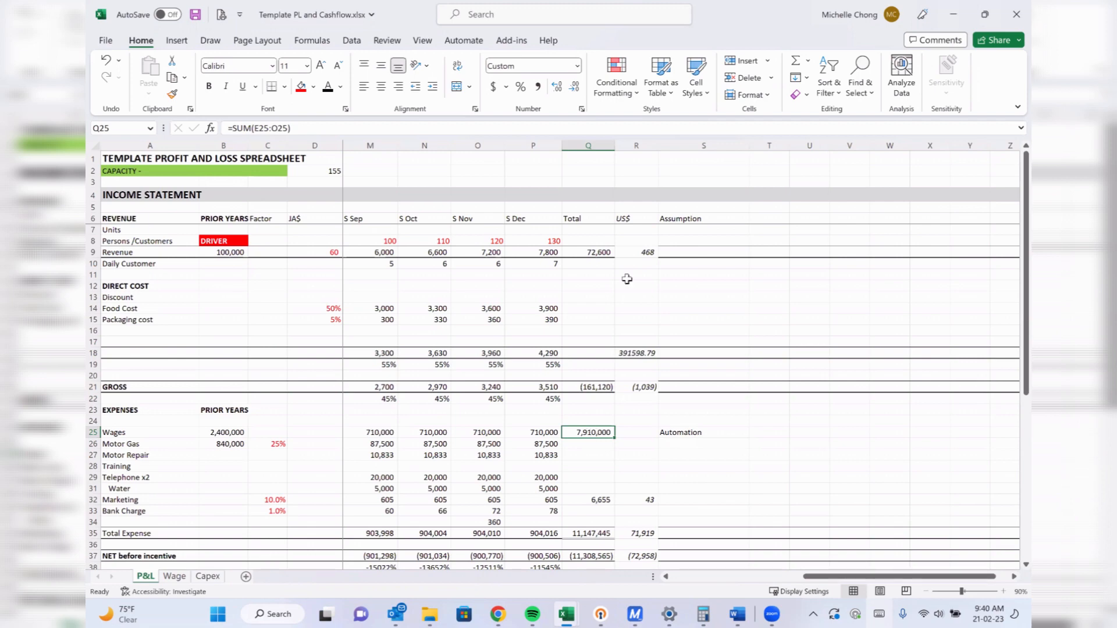
click(599, 252)
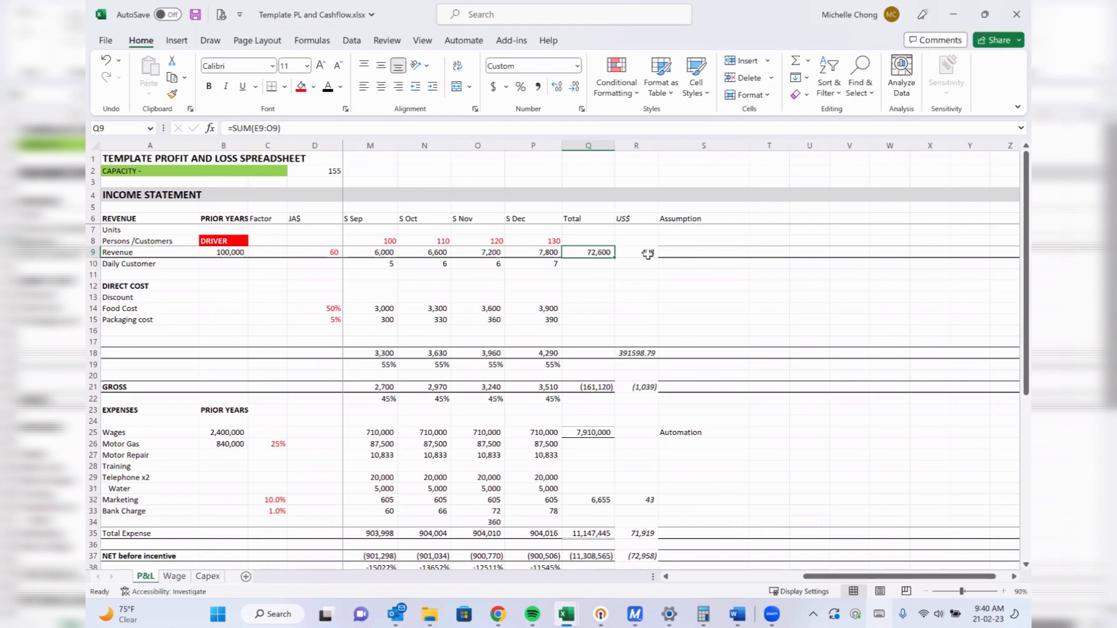
Set the Revenue rate in cell D9 to 5,000.
click(332, 252)
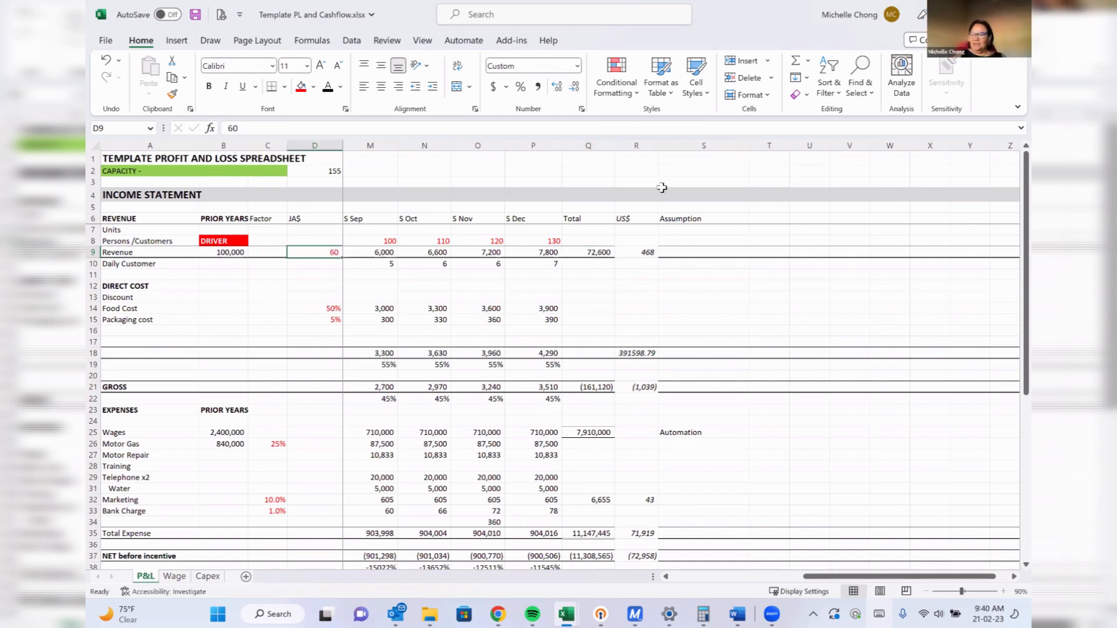
text(5000)
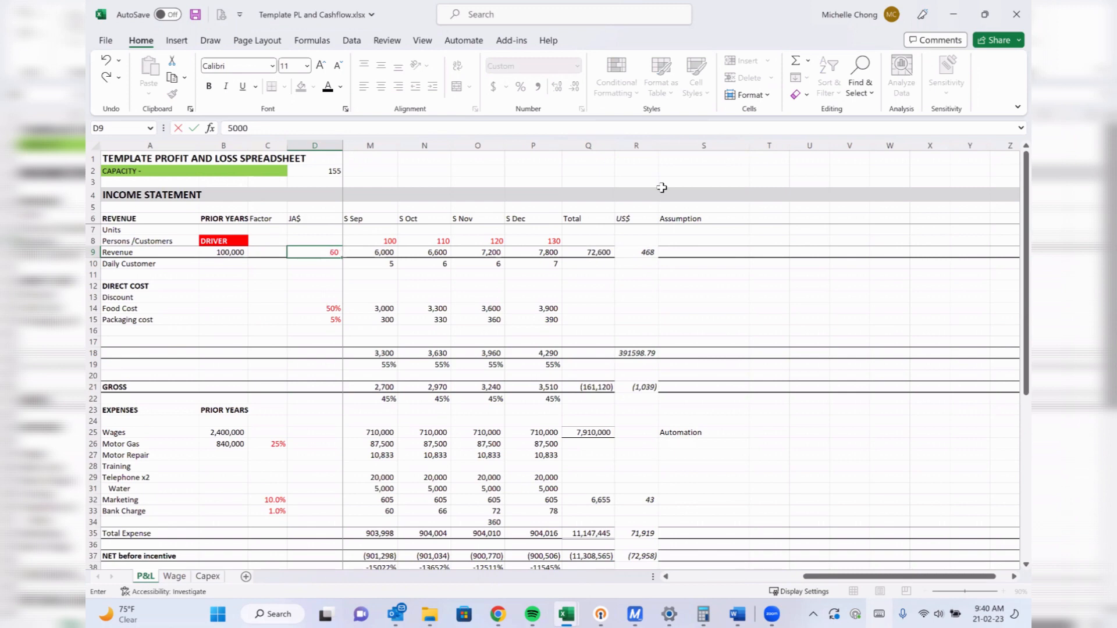
key(Return)
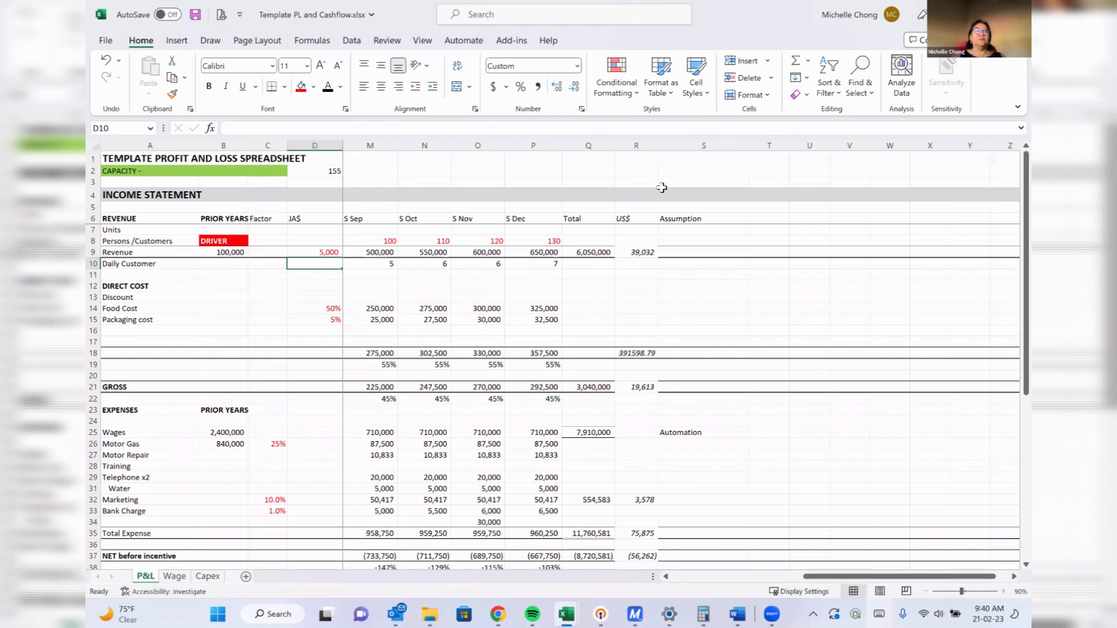
Set the Revenue rate in cell D9 to 20,000.
key(Up)
text(20)
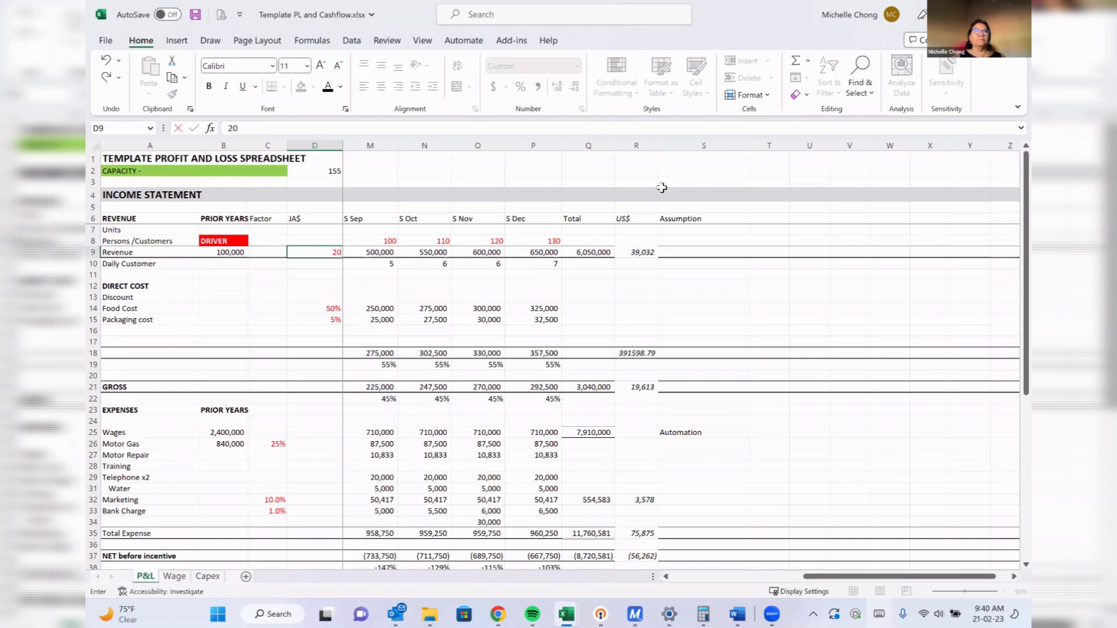
text(,000)
key(Return)
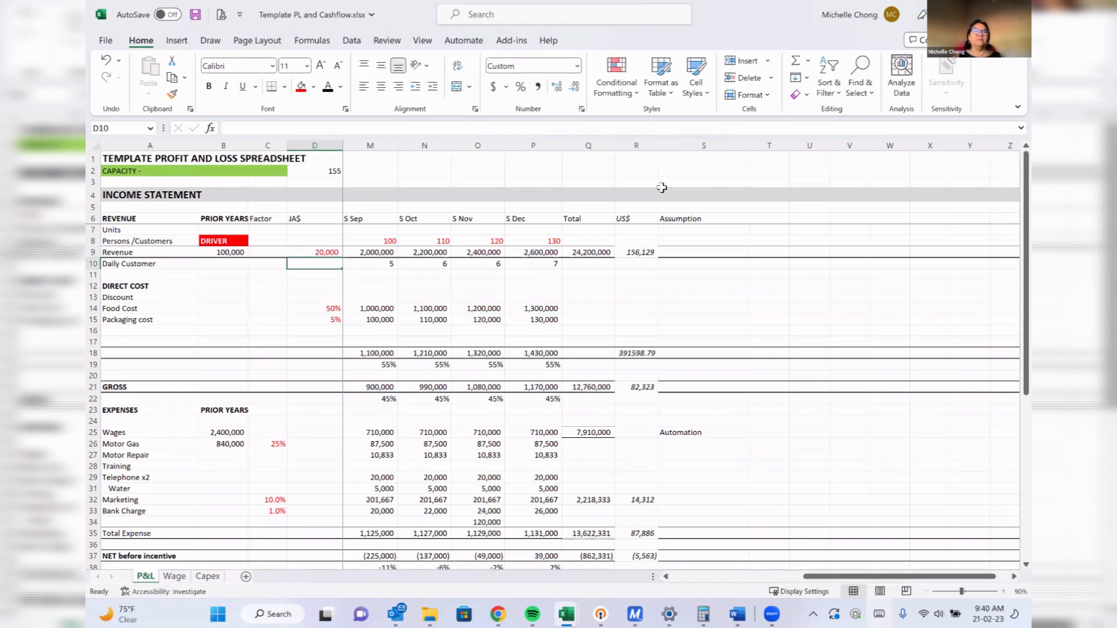
Compare the prior-year Revenue in B9 with the Revenue rate in D9, the Total in Q9 and the US$ figure in R9.
click(636, 252)
ctrl+click(232, 252)
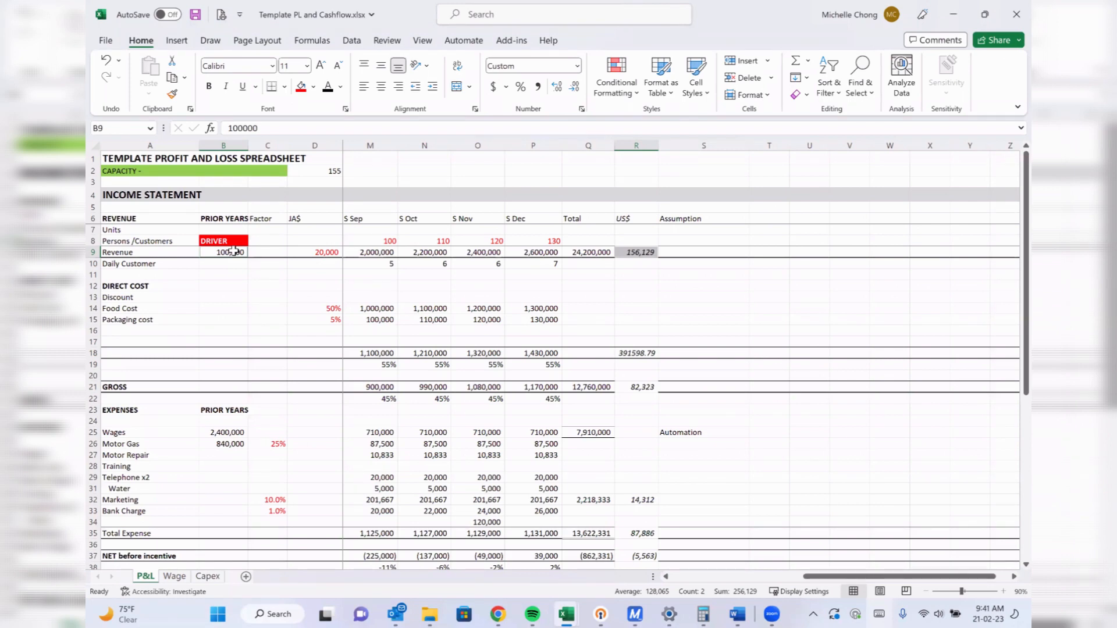
click(307, 251)
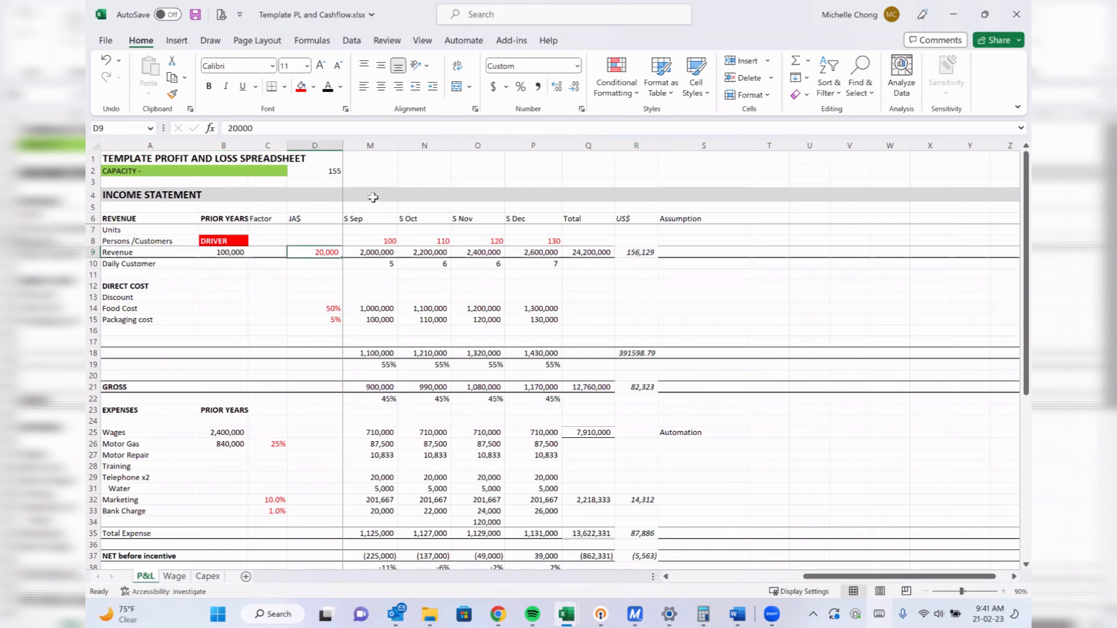
click(224, 255)
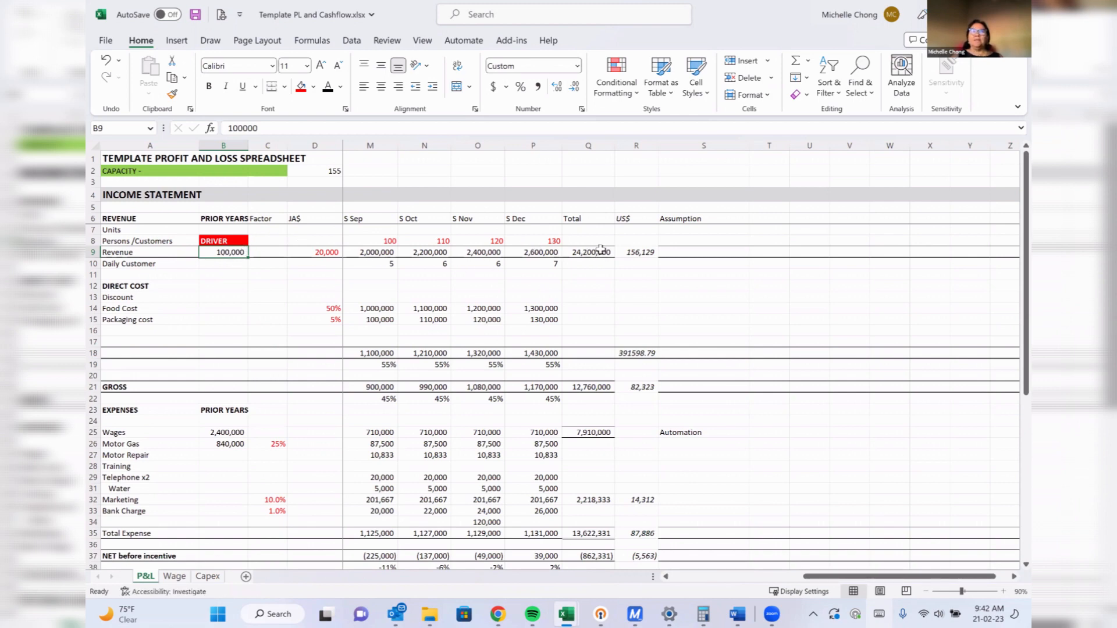
click(584, 256)
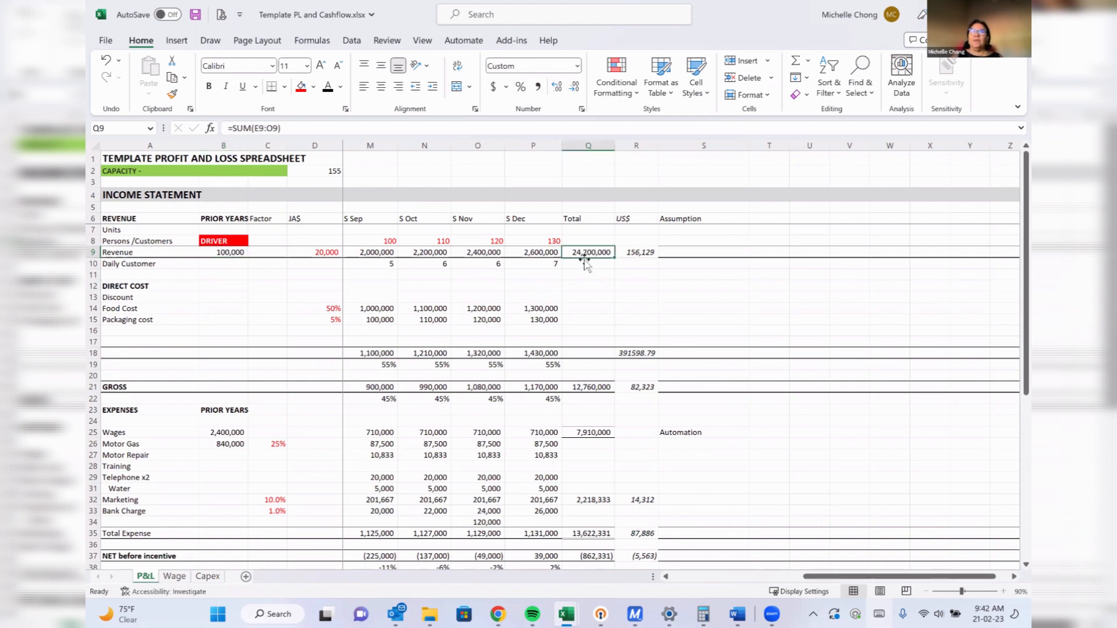
click(327, 252)
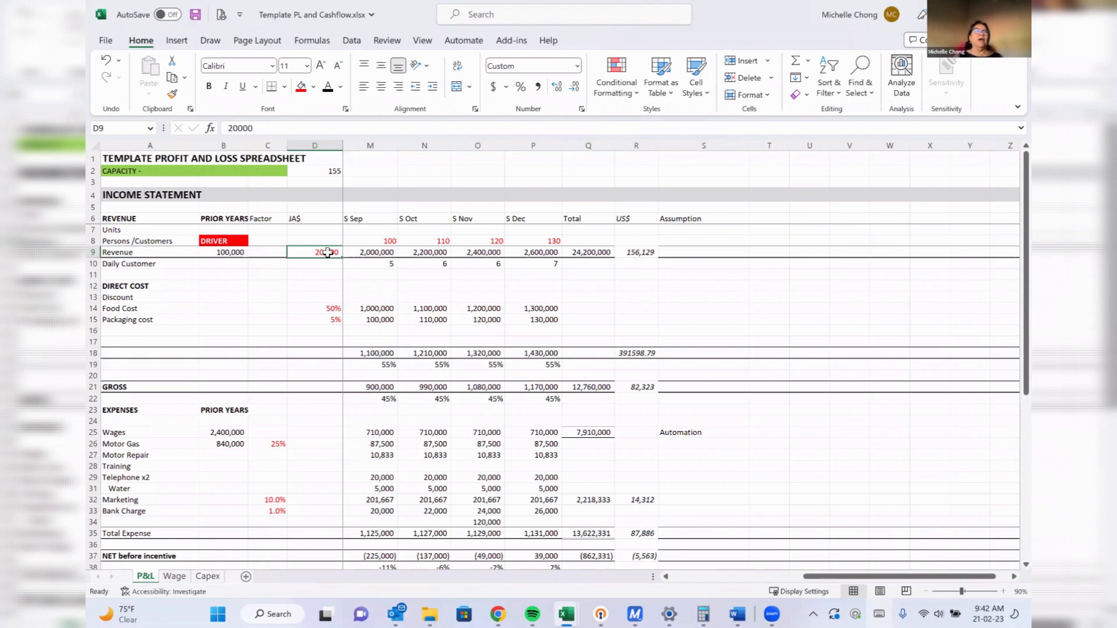
key(Left)
key(Left)
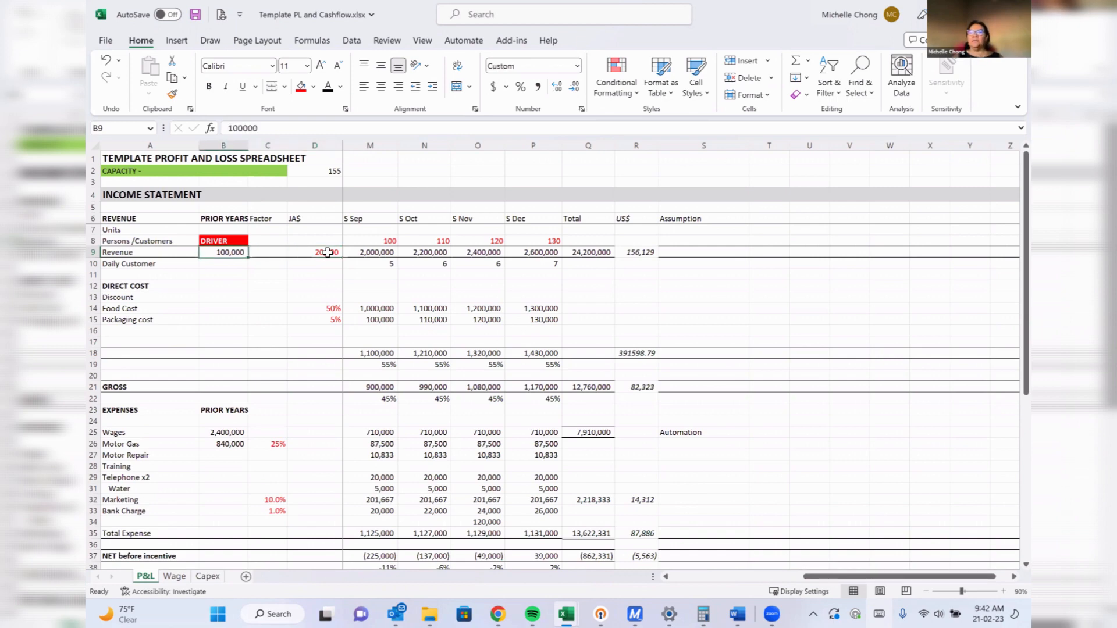
Review the Prior Years column from Revenue down to the cashflow section's Loan Repayment row and back up to Wages in B25.
key(Down)
key(Down)
key(Down)
key(Down)
key(Down)
key(Down)
key(Down)
key(Down)
key(Down)
key(Down)
key(Down)
key(Down)
key(Down)
key(Down)
key(Down)
key(Down)
key(Down)
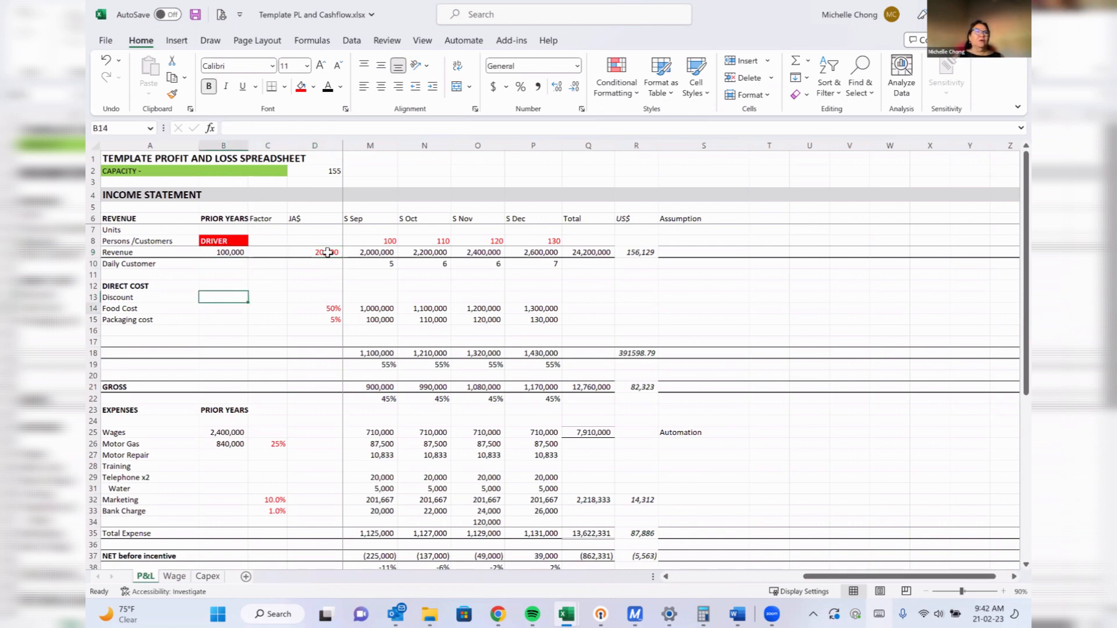
key(Down)
key(Down)
key(Down)
key(Down)
key(Down)
key(Down)
key(Down)
key(Down)
key(Down)
key(Down)
key(Down)
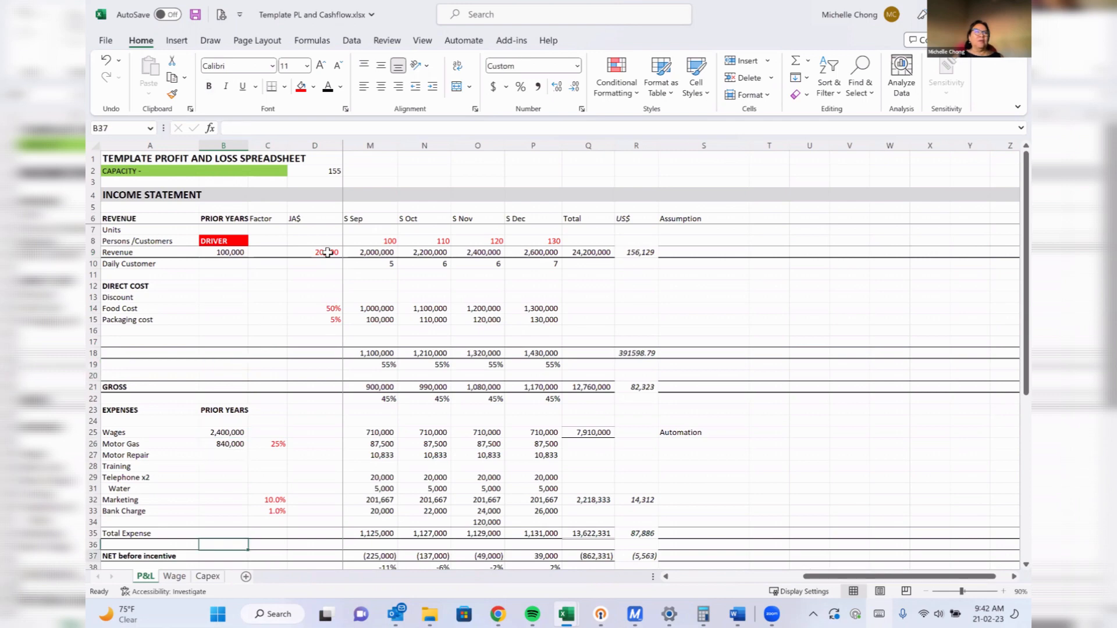
key(Down)
key(Down)
key(Down)
key(Down)
key(Down)
key(Down)
key(Down)
key(Down)
key(Down)
key(Down)
key(Down)
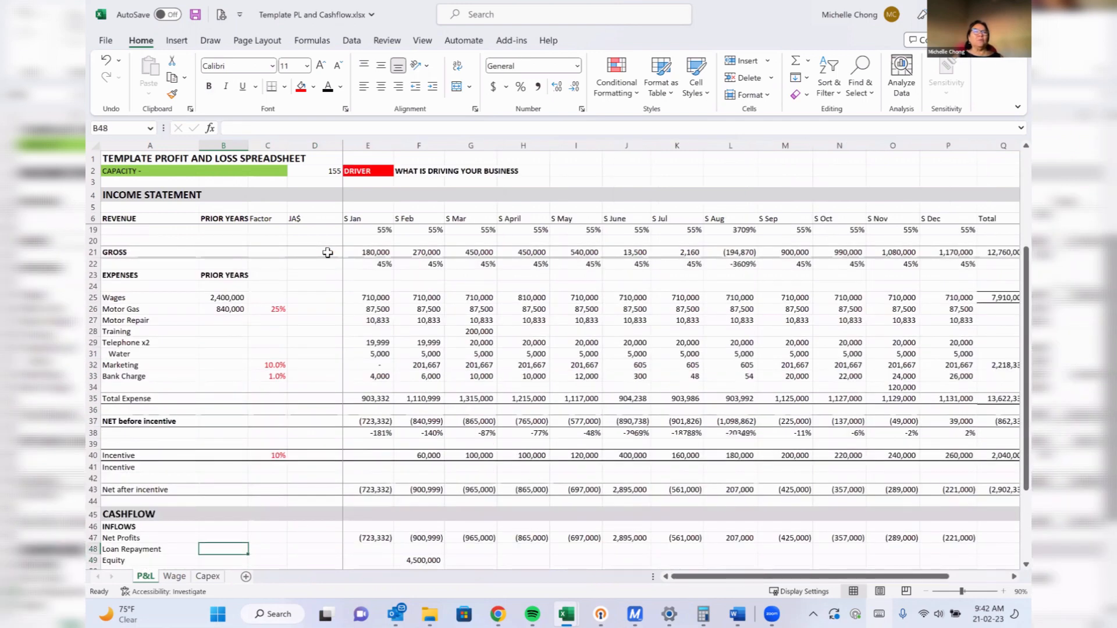
key(Up)
key(Up)
key(Up)
key(Up)
key(Up)
key(Up)
key(Up)
key(Up)
key(Up)
key(Up)
key(Up)
key(Up)
key(Up)
key(Up)
key(Up)
key(Up)
key(Up)
key(Up)
key(Up)
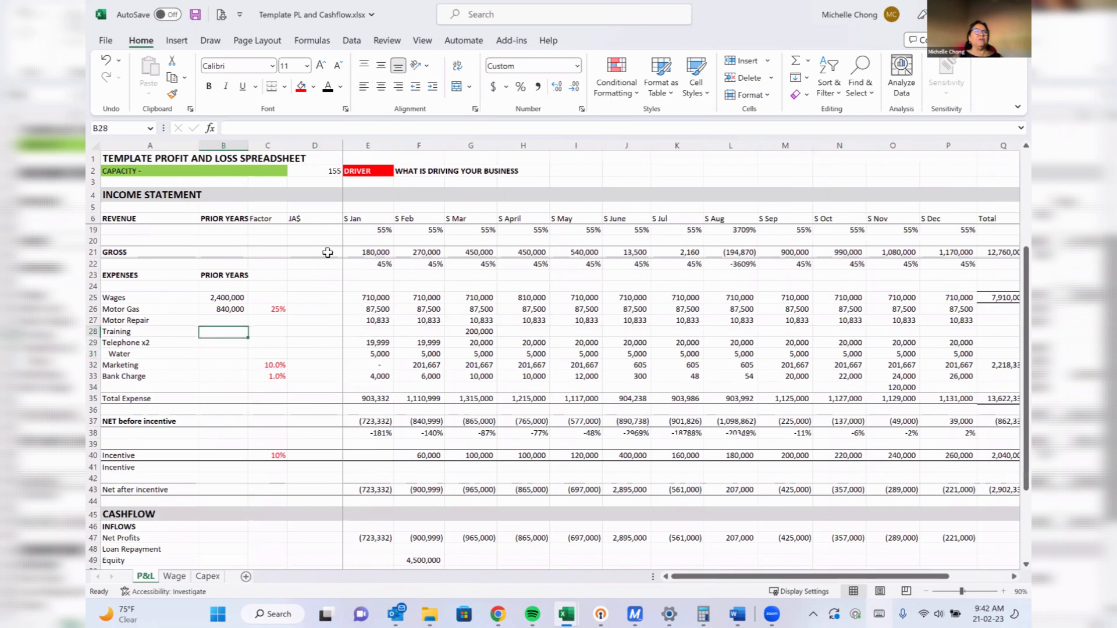
key(Up)
key(Up)
key(Up)
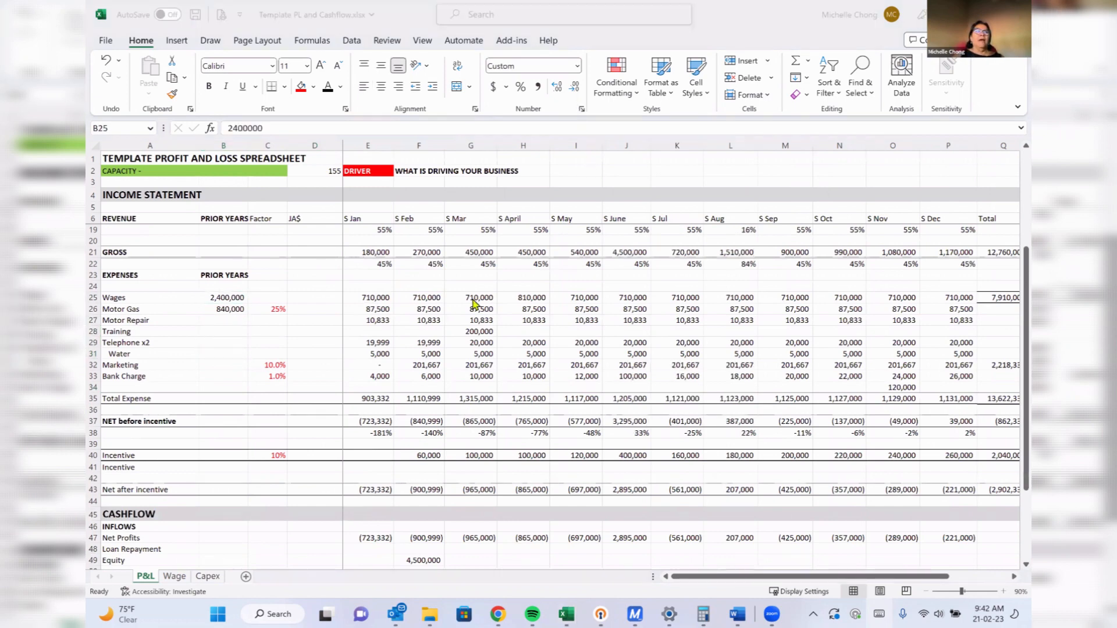
Inspect the January formulas for Wages, Motor Gas and Motor Repair in cells E25 to E27.
click(376, 297)
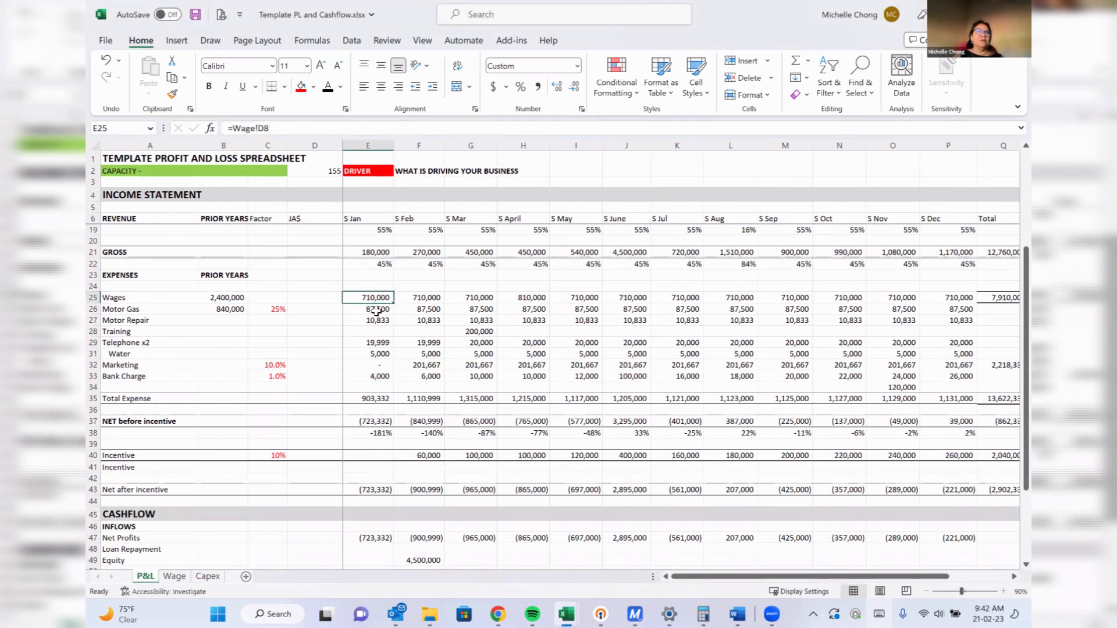
click(377, 310)
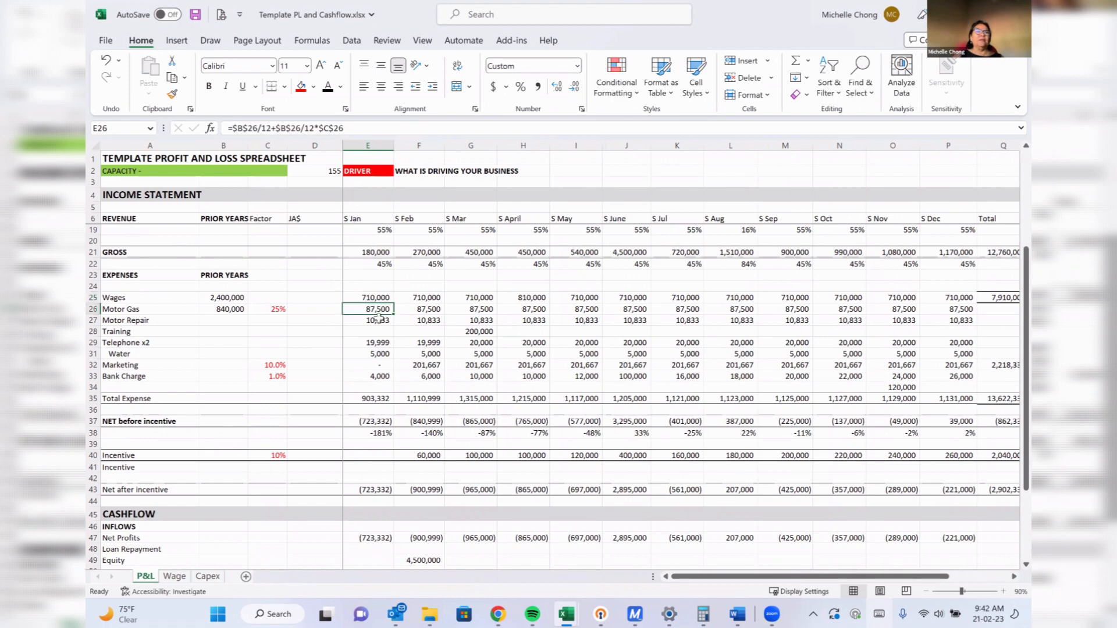
click(379, 320)
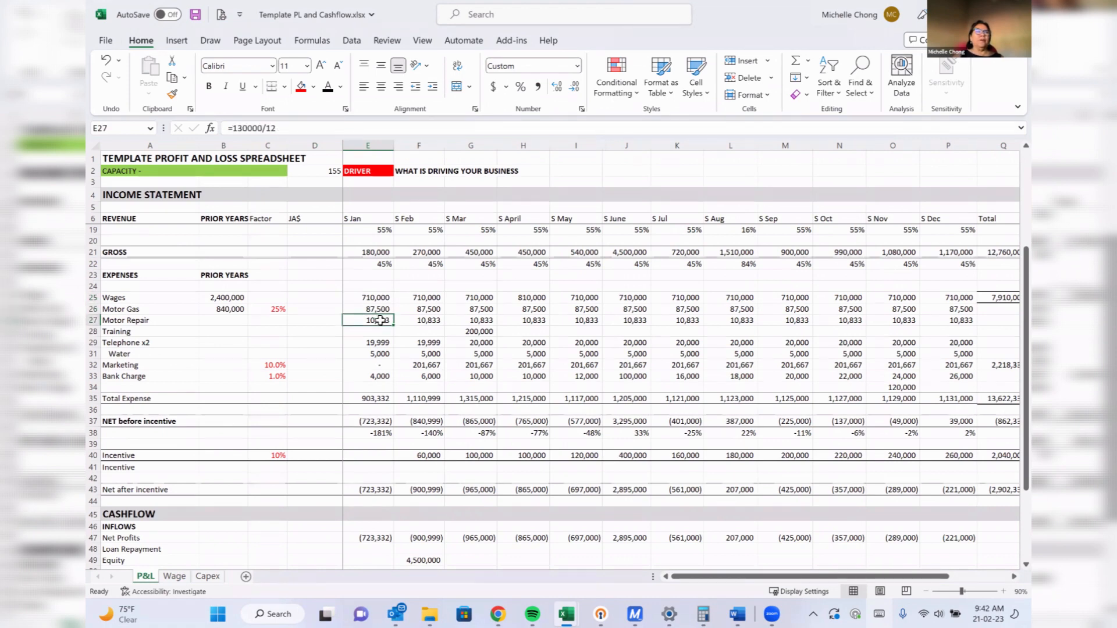
Enter 120,000 as the prior-year Motor Repair in B27 and compare it with the January formula in E27.
click(228, 320)
text(12)
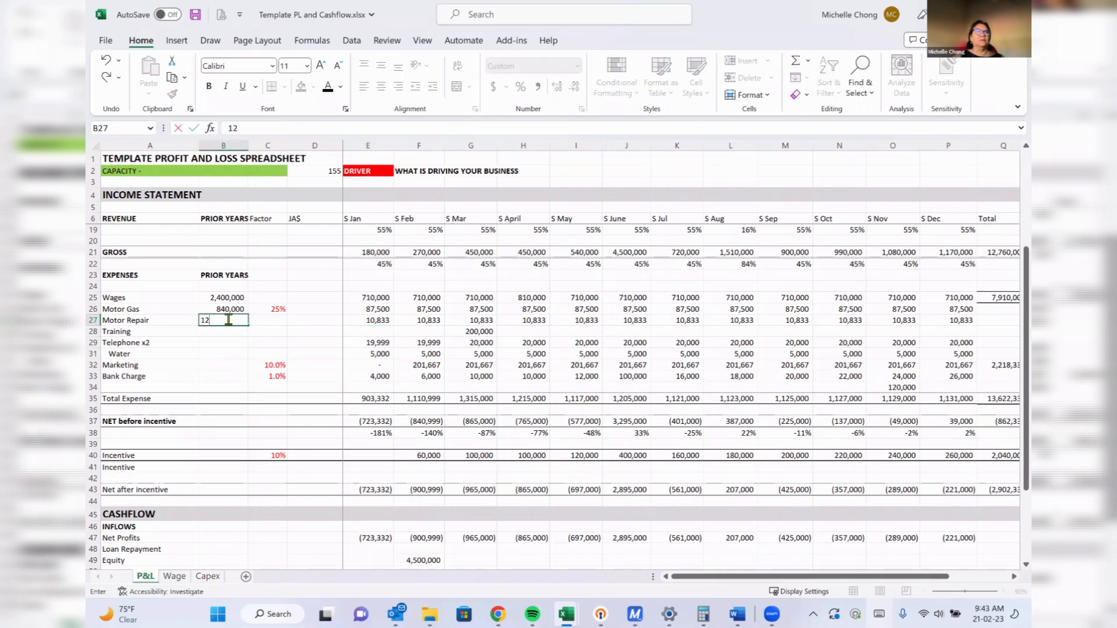
text(0,000)
key(Return)
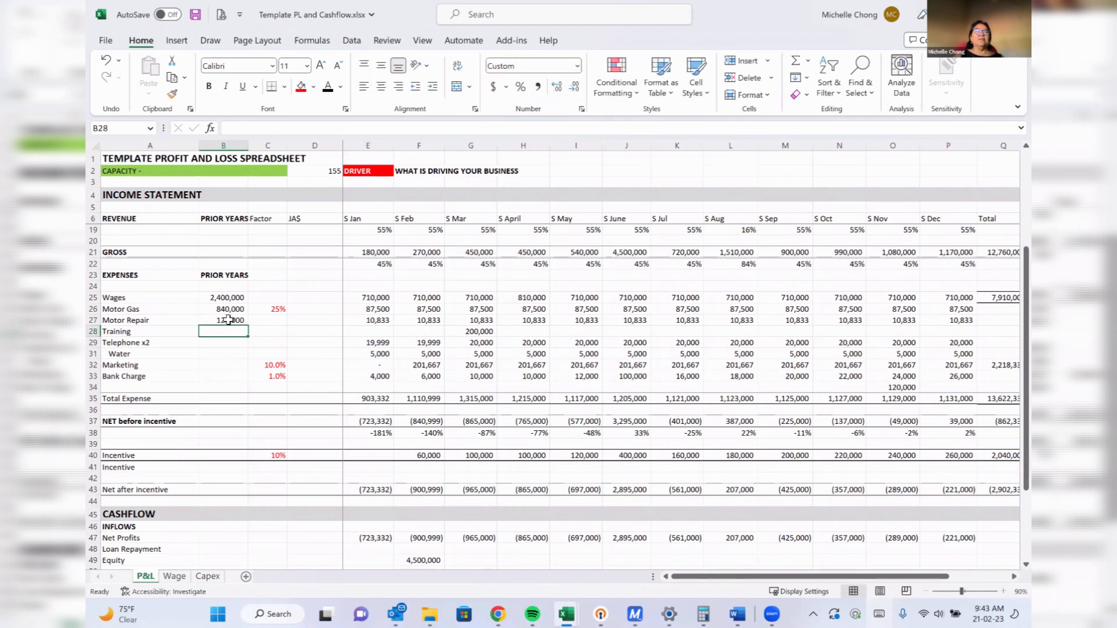
click(228, 320)
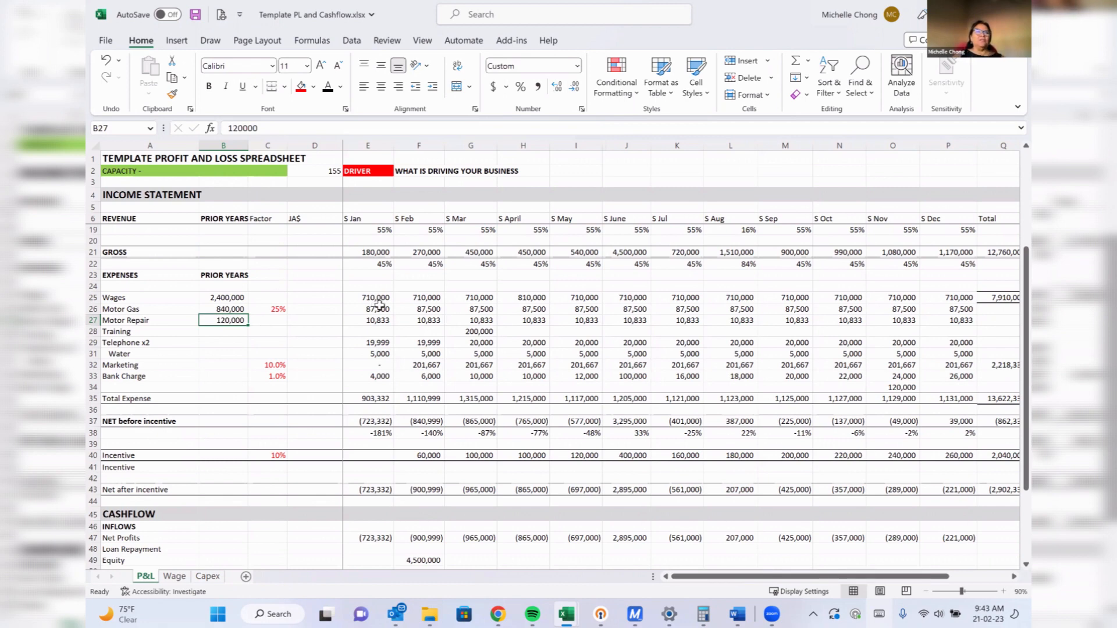
click(375, 322)
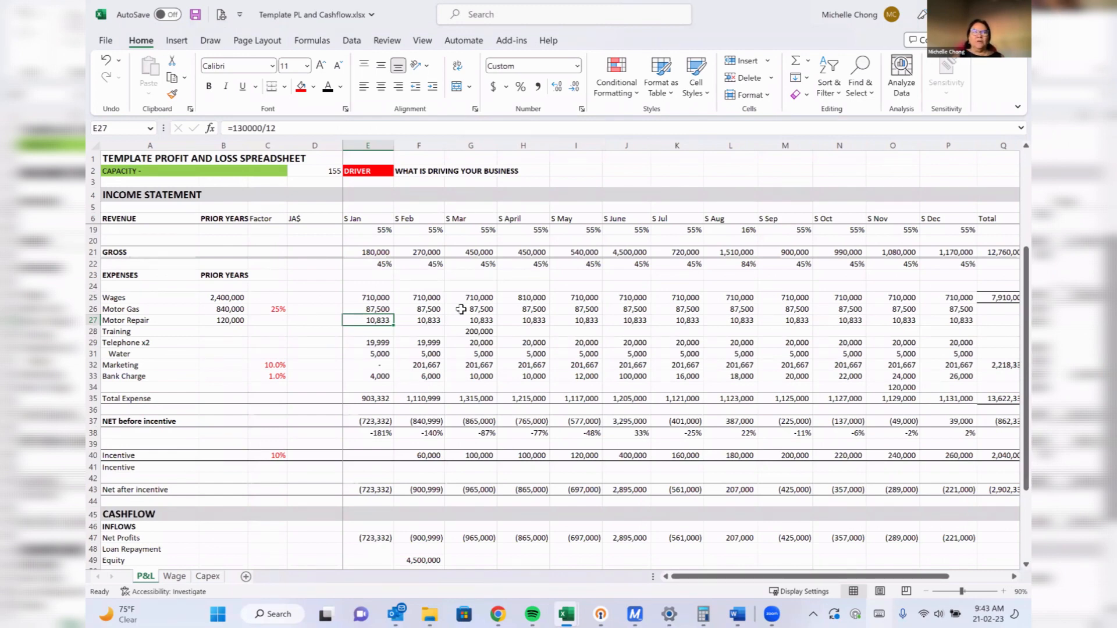
Enter 20% as the Motor Repair factor in C27.
key(Left)
key(Left)
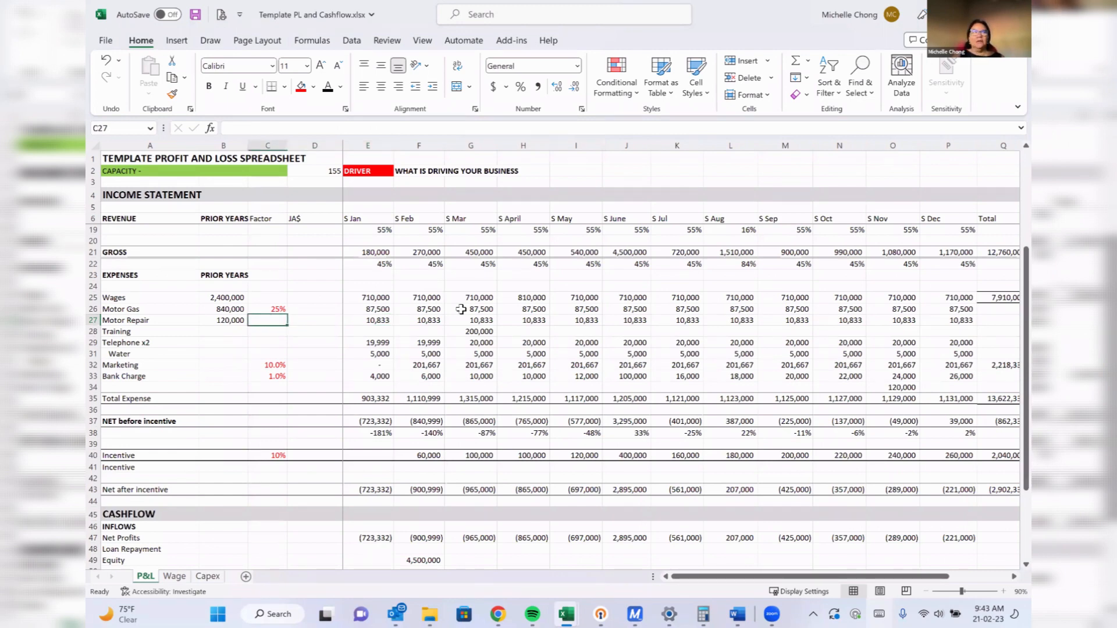
text(20)
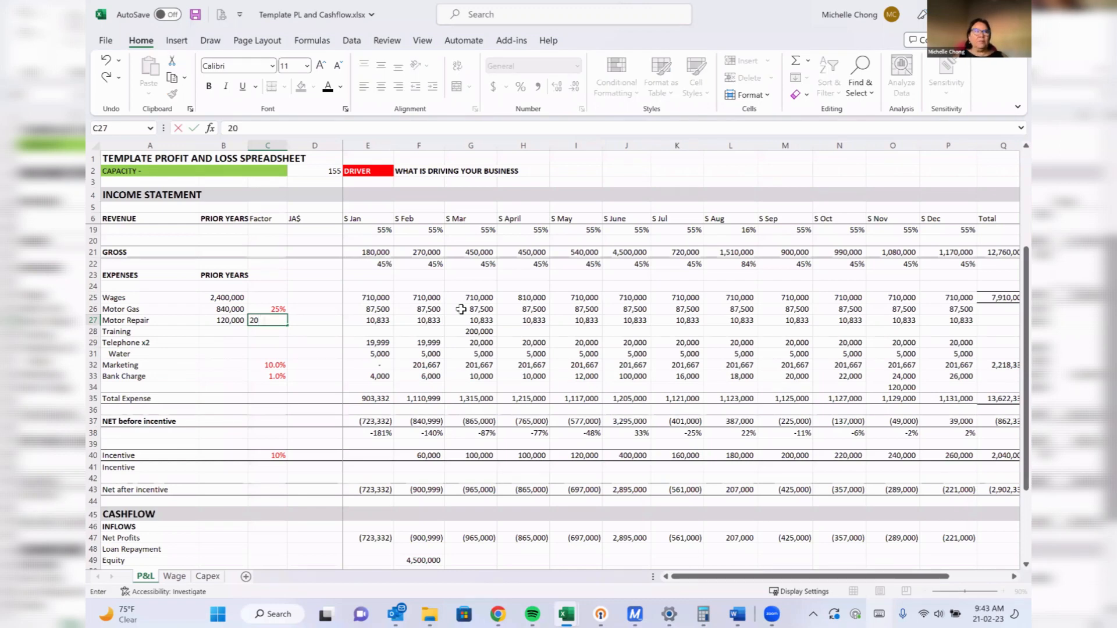
key(Return)
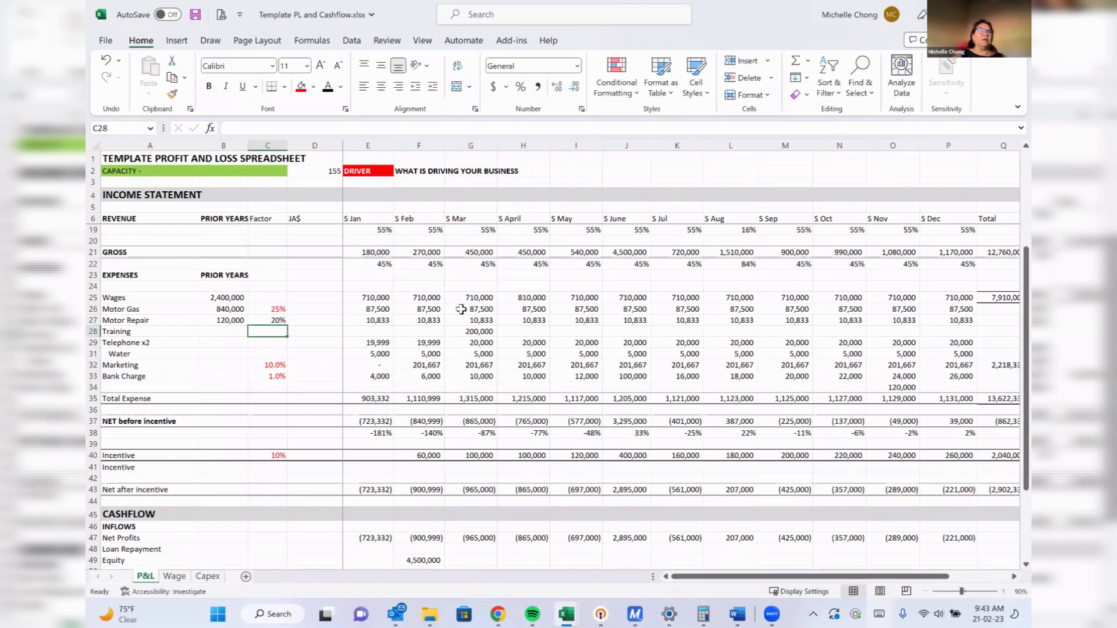
Change the font colour of the Motor Repair factor in C27 to red, leaving the cell without a fill.
click(267, 320)
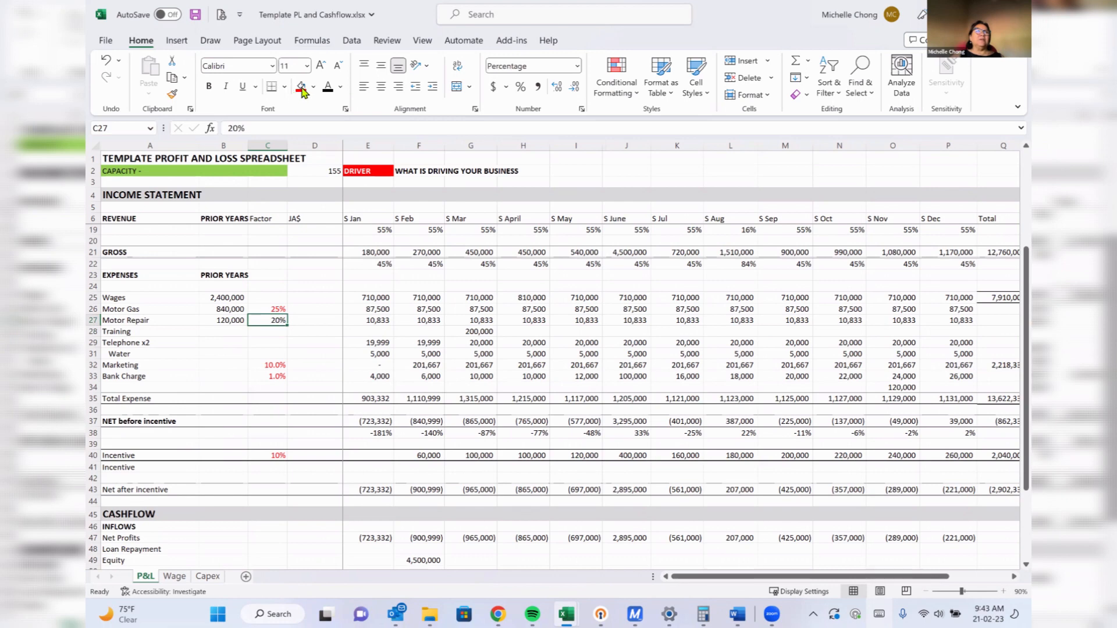
click(300, 87)
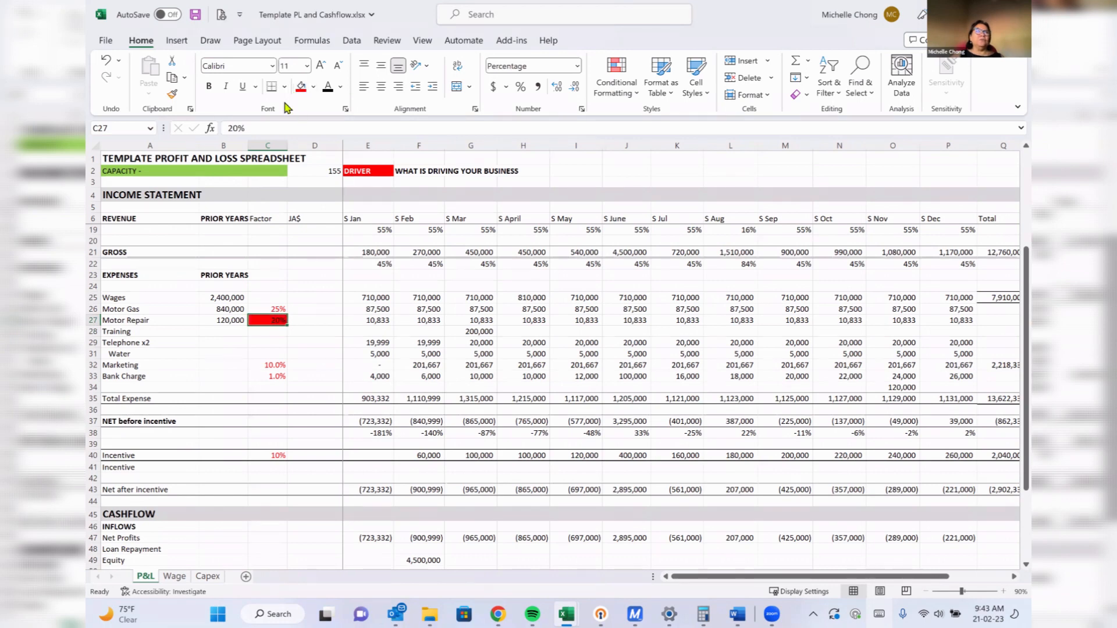
click(106, 60)
click(340, 88)
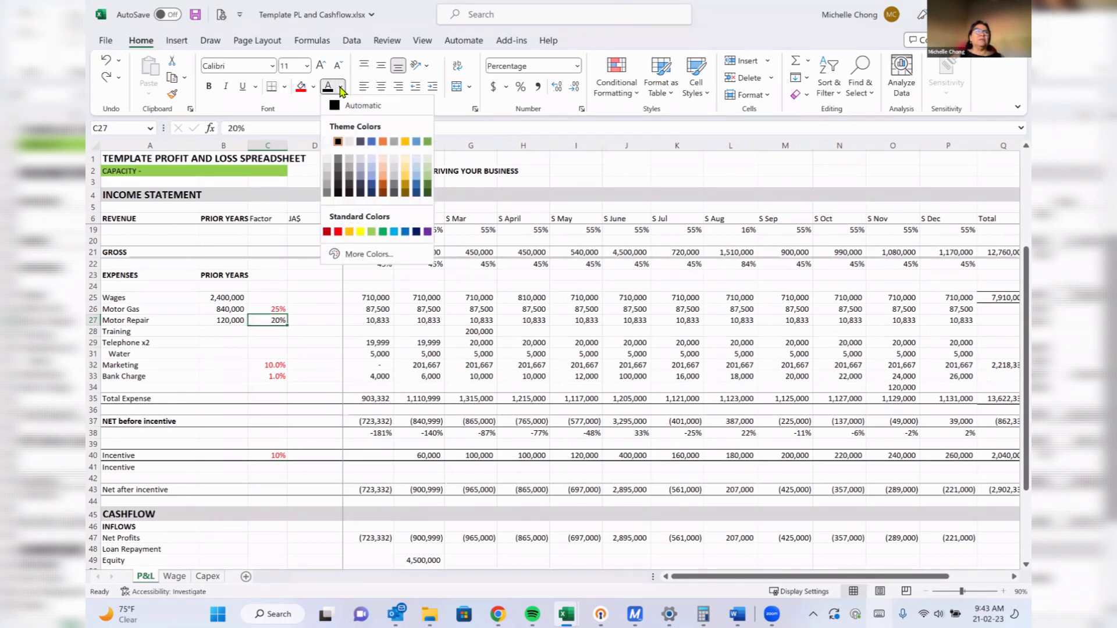
click(338, 231)
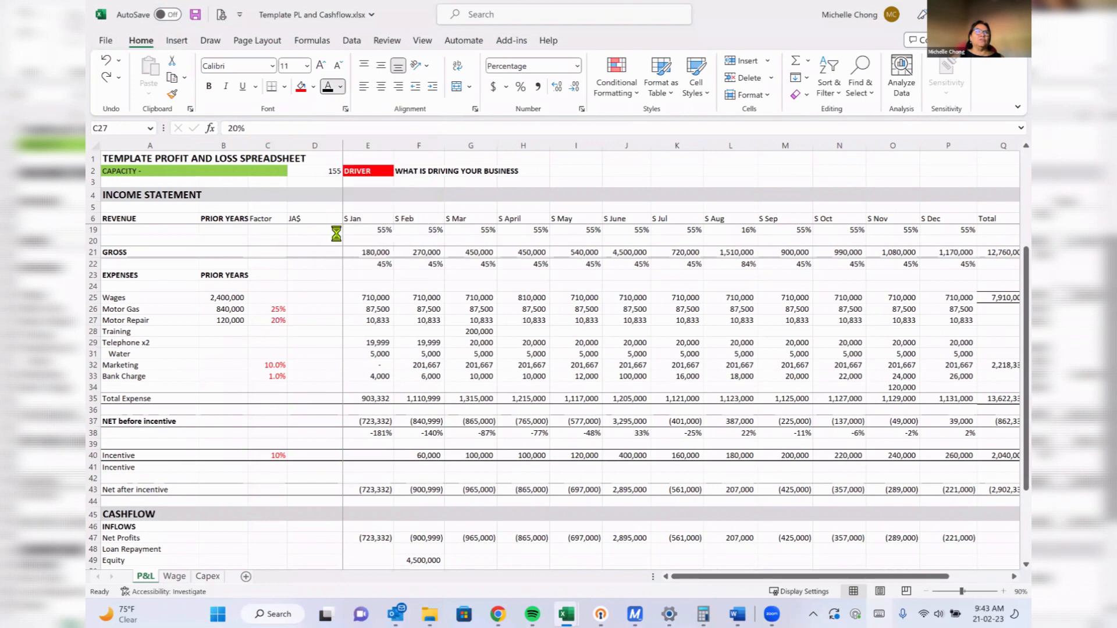
Replace the January Motor Repair formula in E27 with =B27/12, the prior-year amount divided by twelve.
click(371, 320)
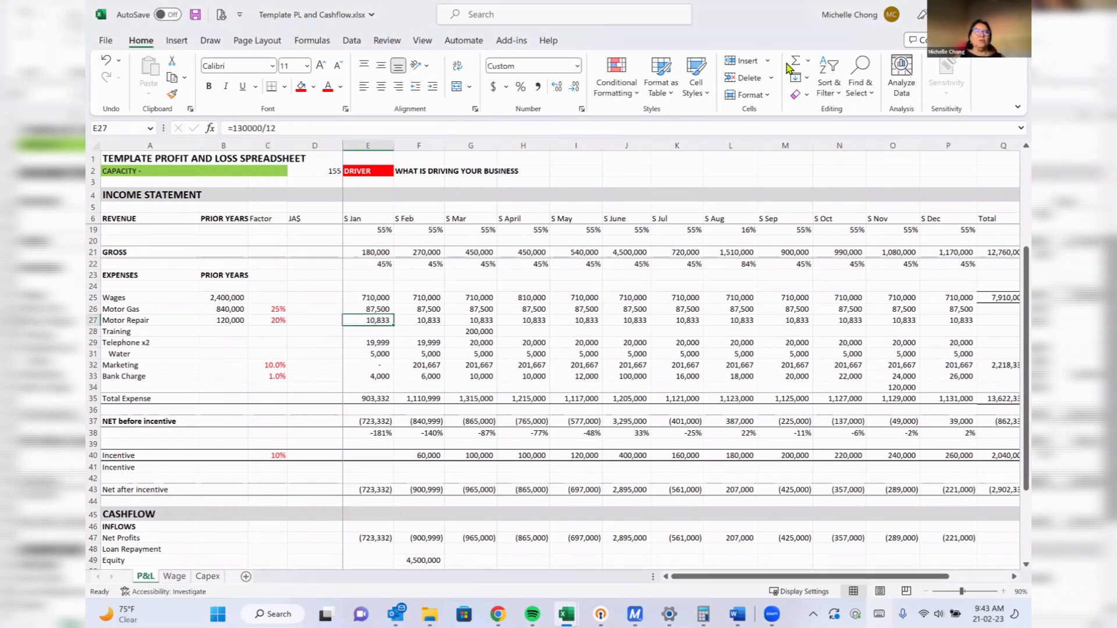
text(=)
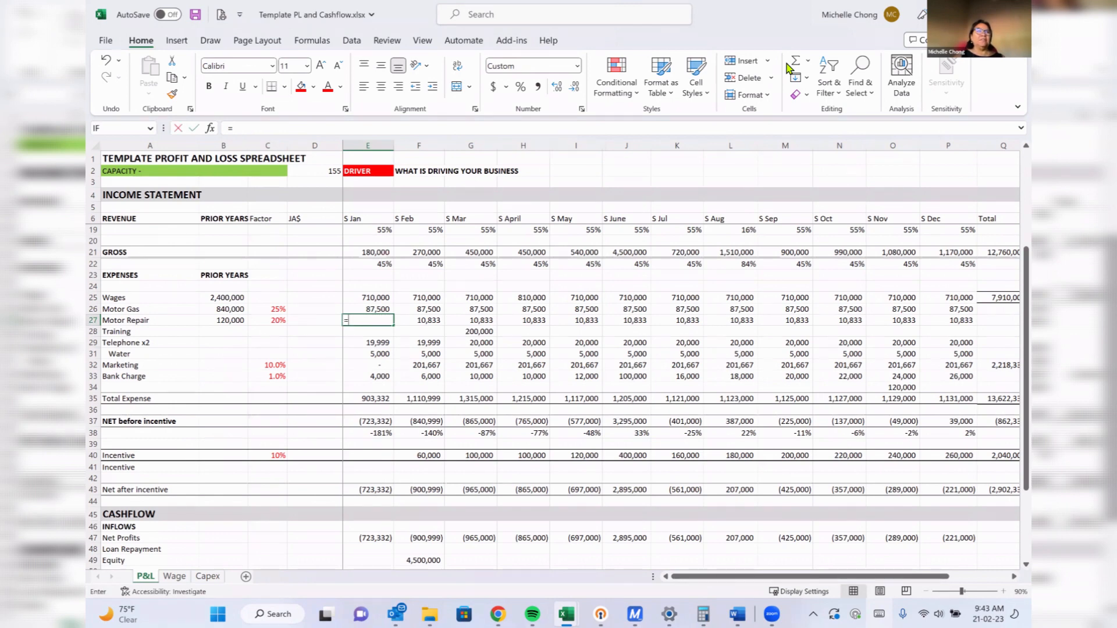
key(Left)
key(Left)
key(Left)
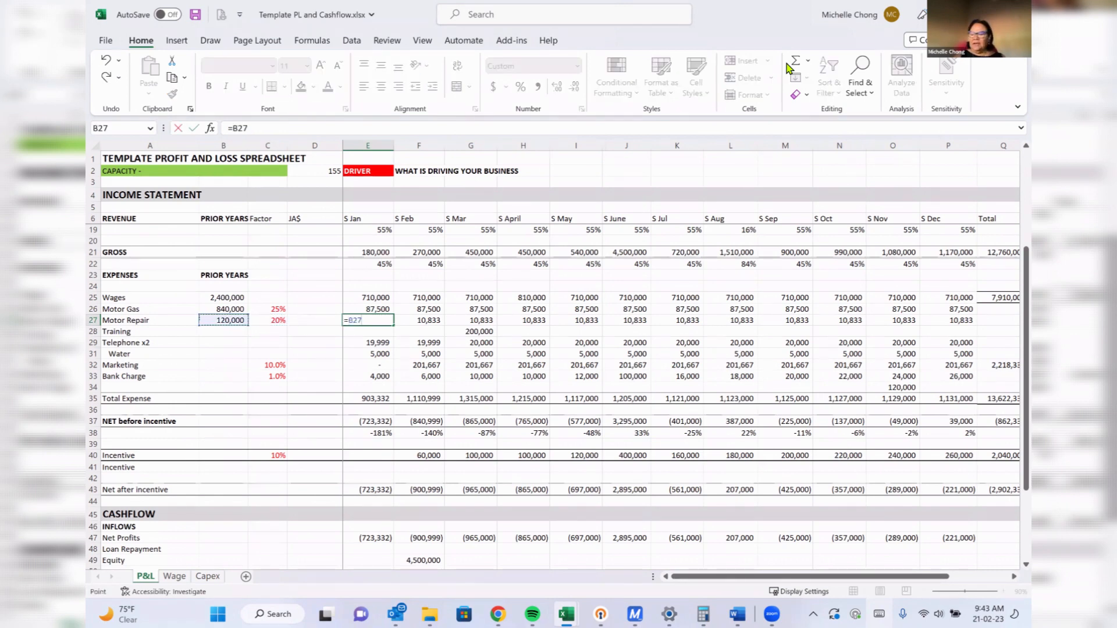
text(/12)
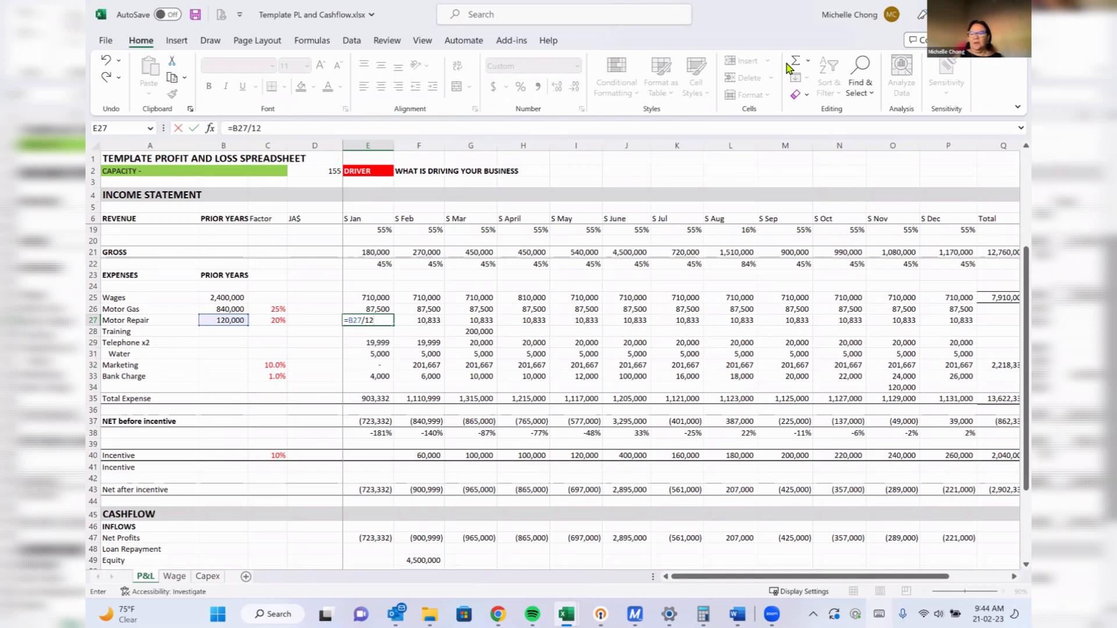
text(*)
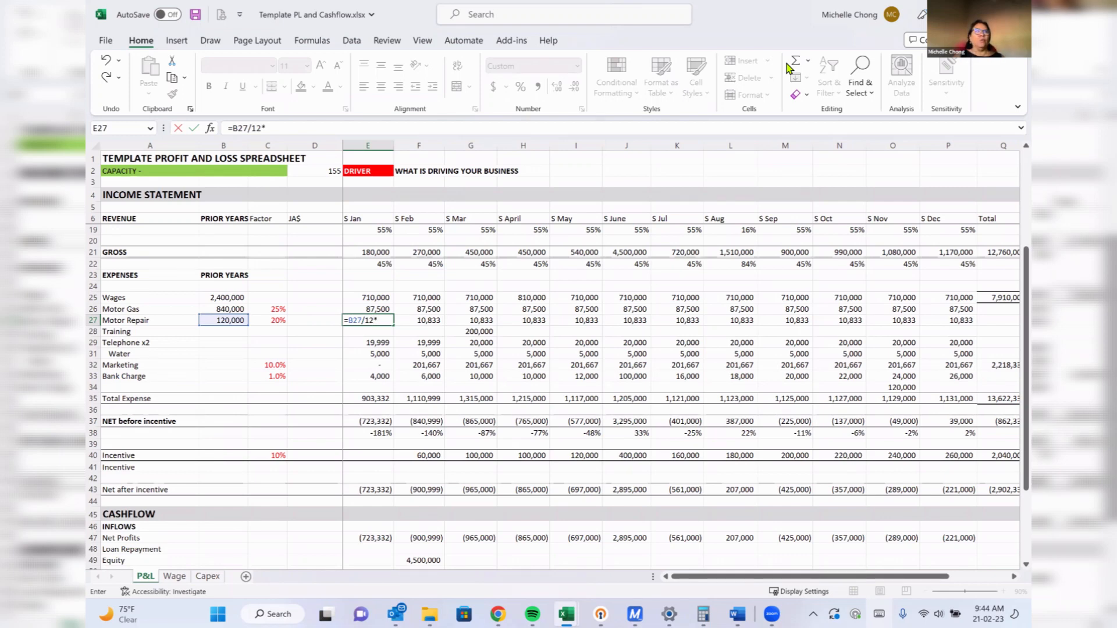
key(Left)
key(Left)
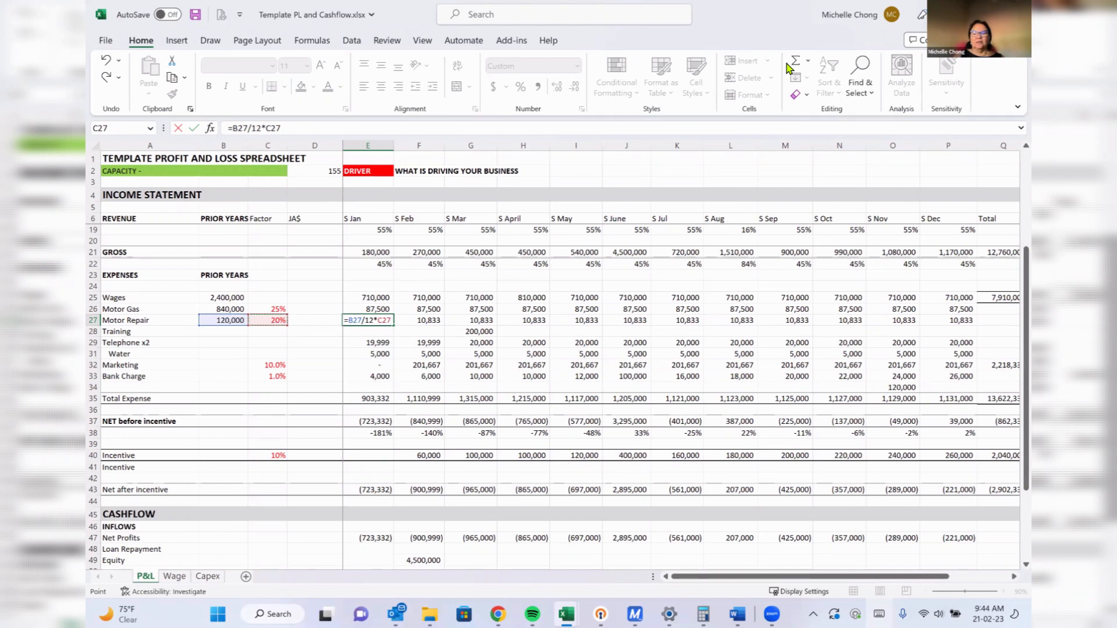
key(BackSpace)
key(BackSpace)
key(BackSpace)
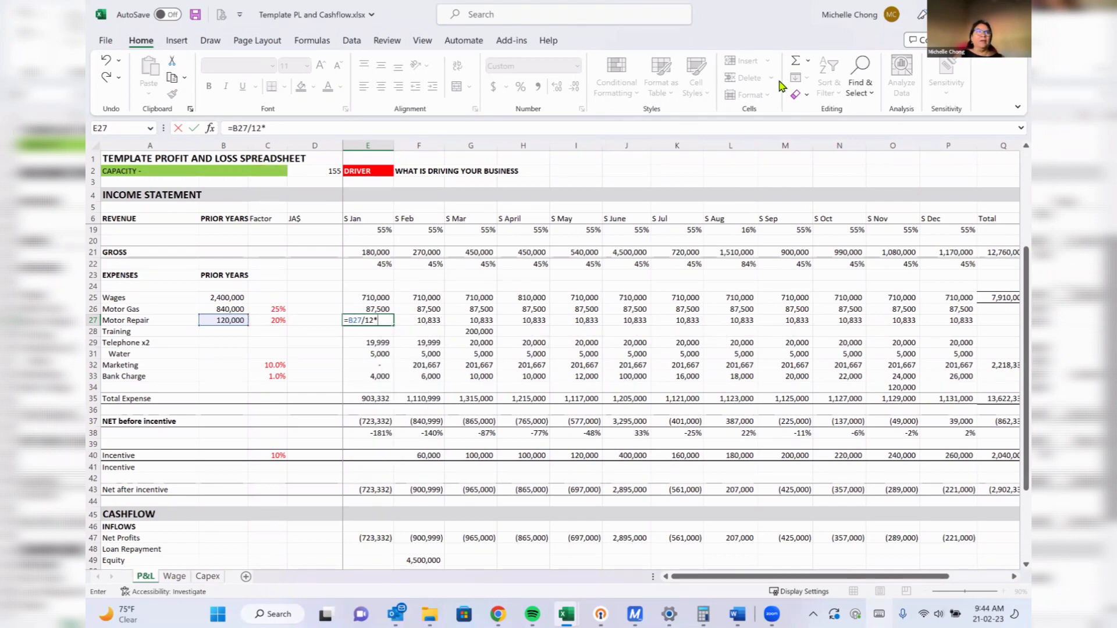
key(BackSpace)
key(Return)
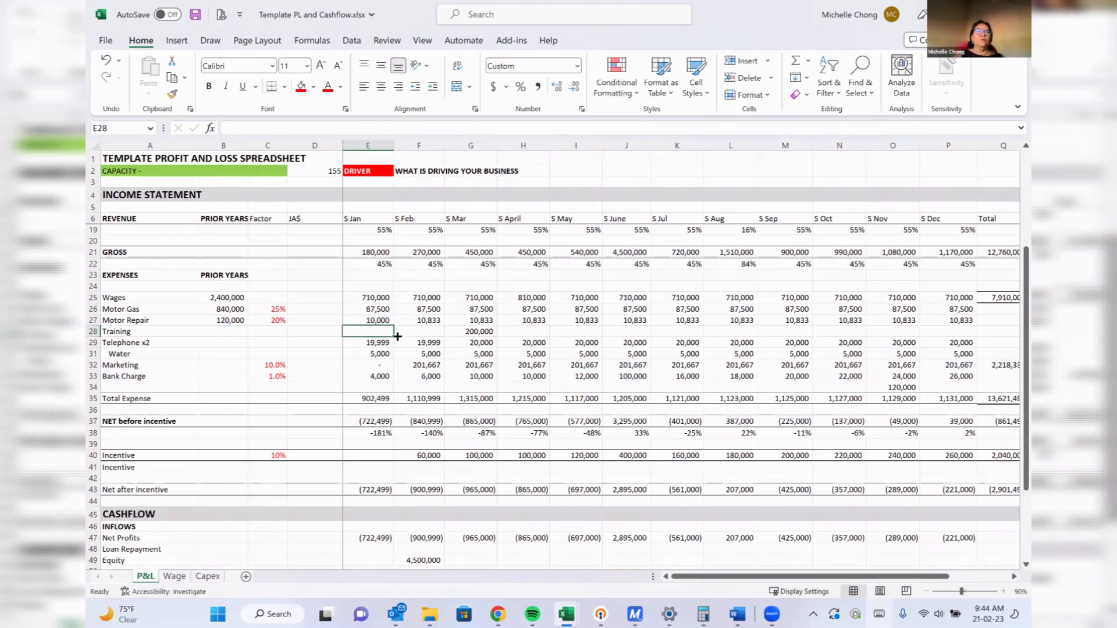
click(382, 319)
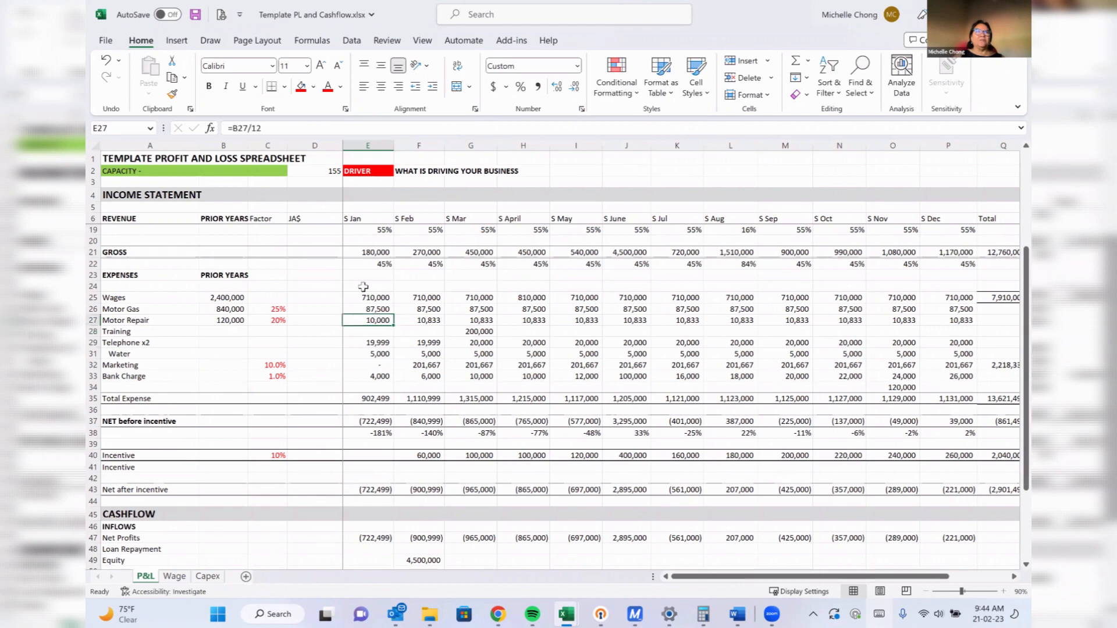
Apply the Number format to the Motor Repair factor in C27 and set it to 1.2.
click(280, 320)
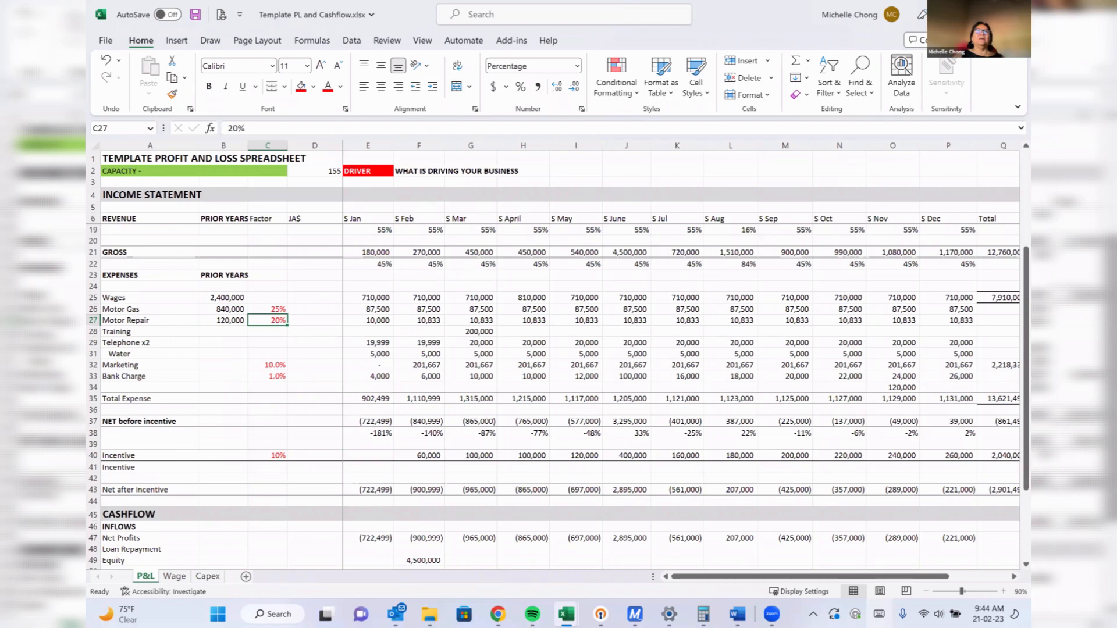
click(577, 69)
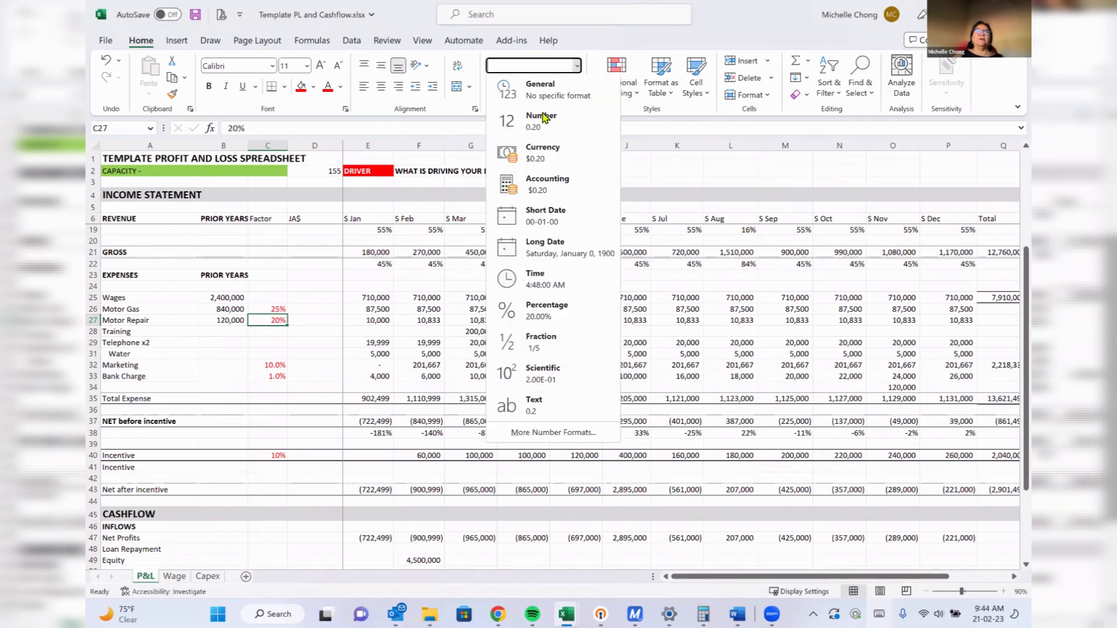
click(529, 119)
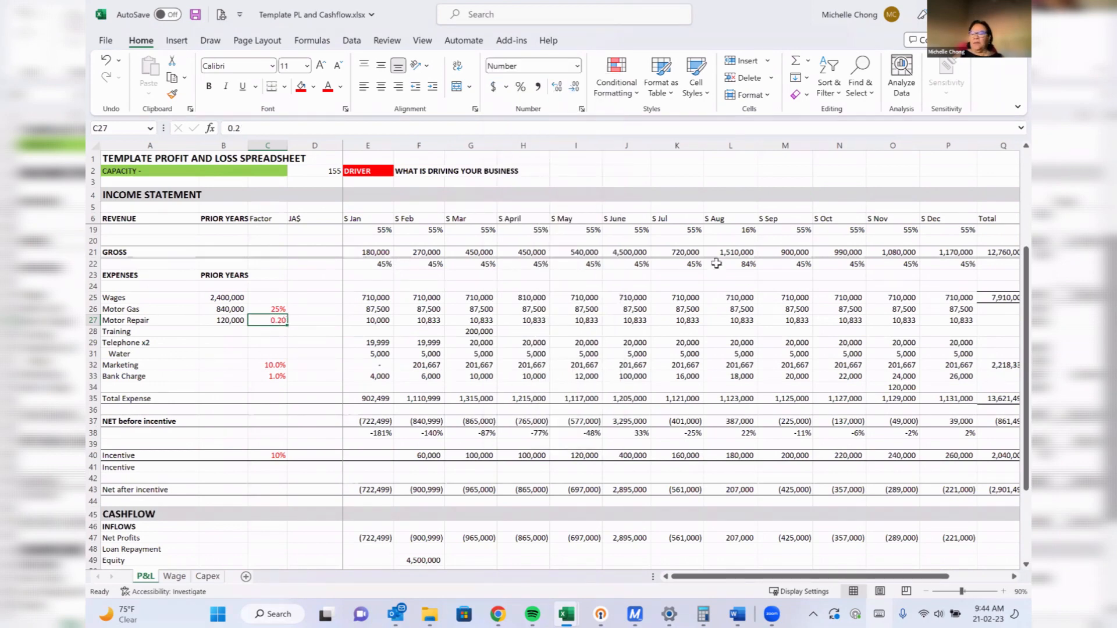
text(1.2)
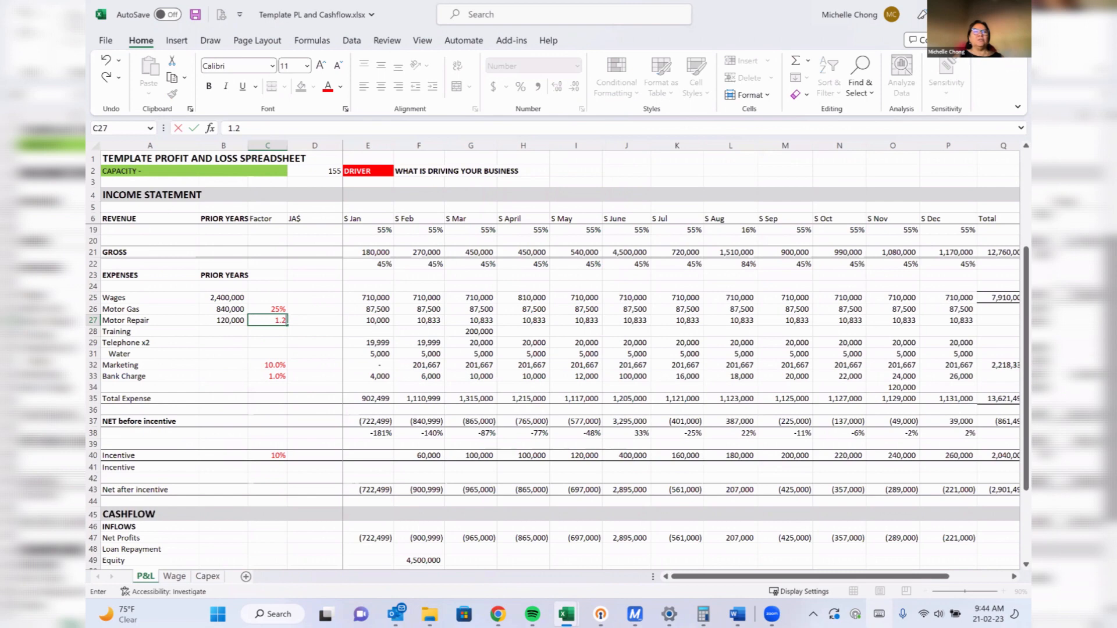
key(Return)
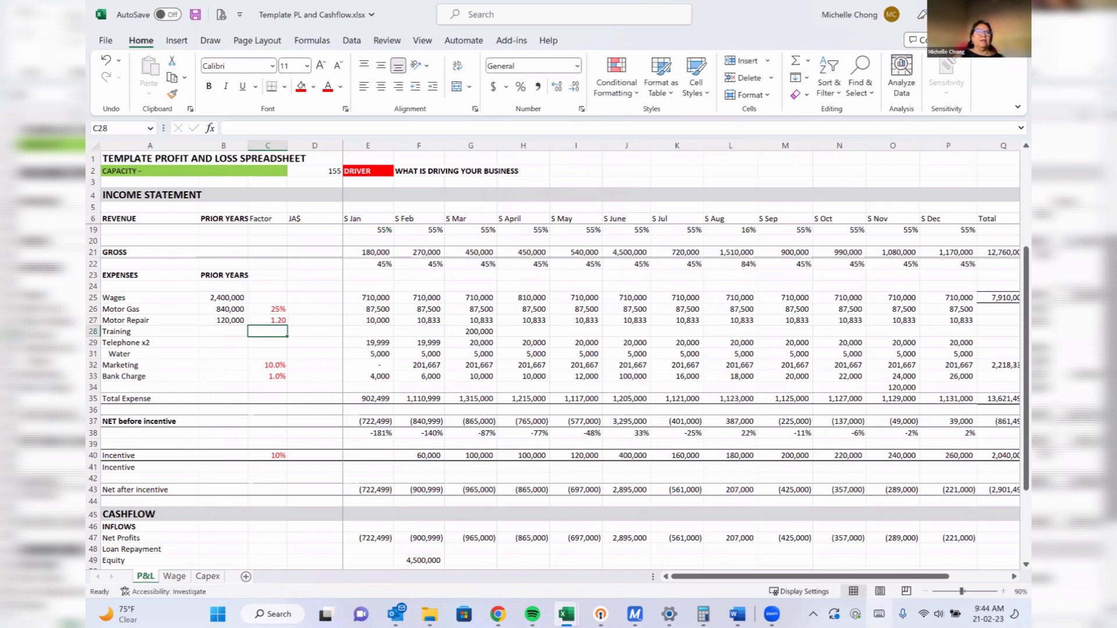
Try to extend the January Motor Repair formula in E27 to =B27/12*D27 and check the cells it should reference.
click(374, 320)
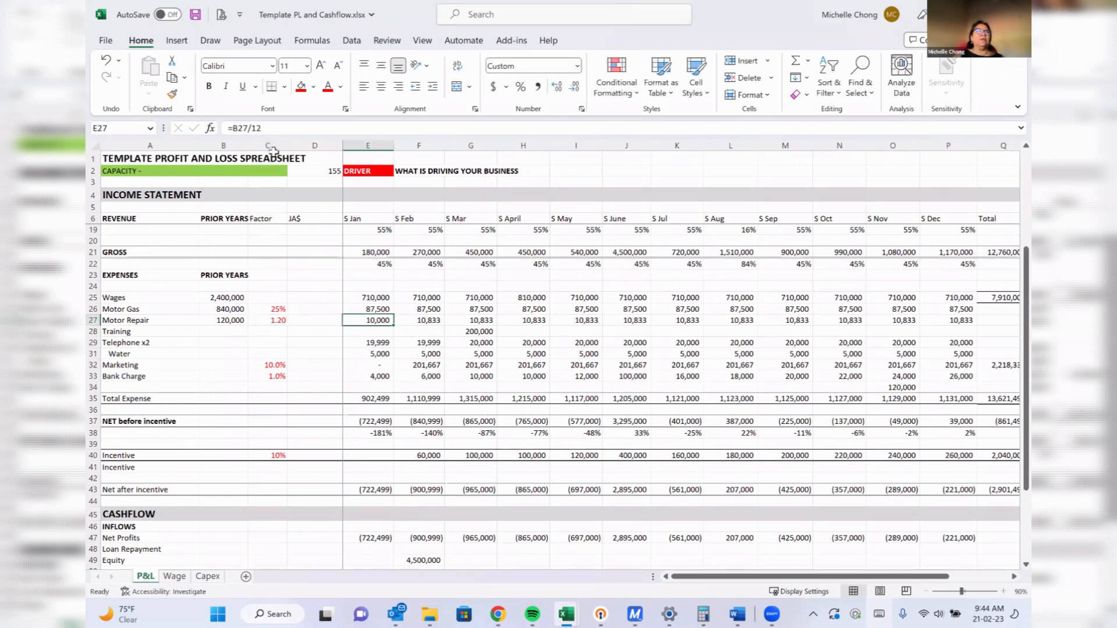
click(254, 126)
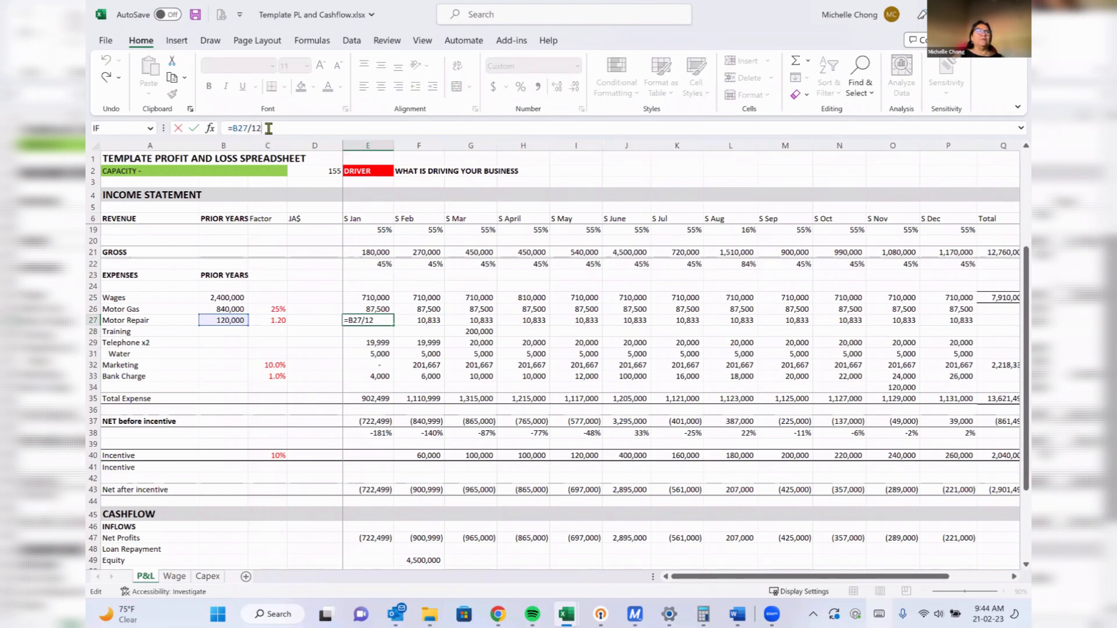
text(*)
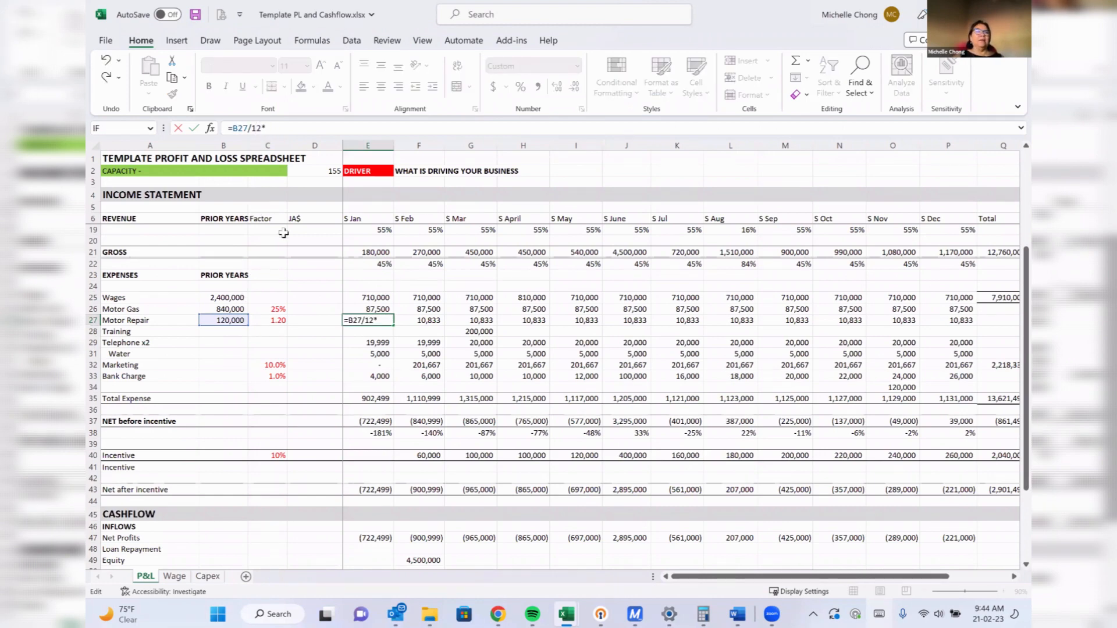
click(289, 320)
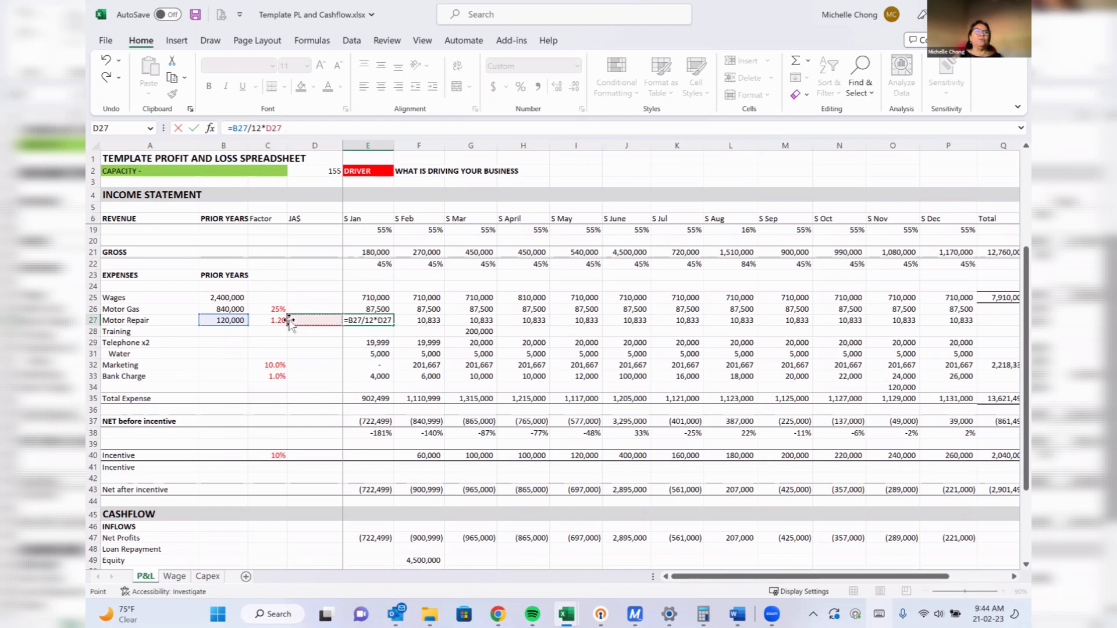
key(Return)
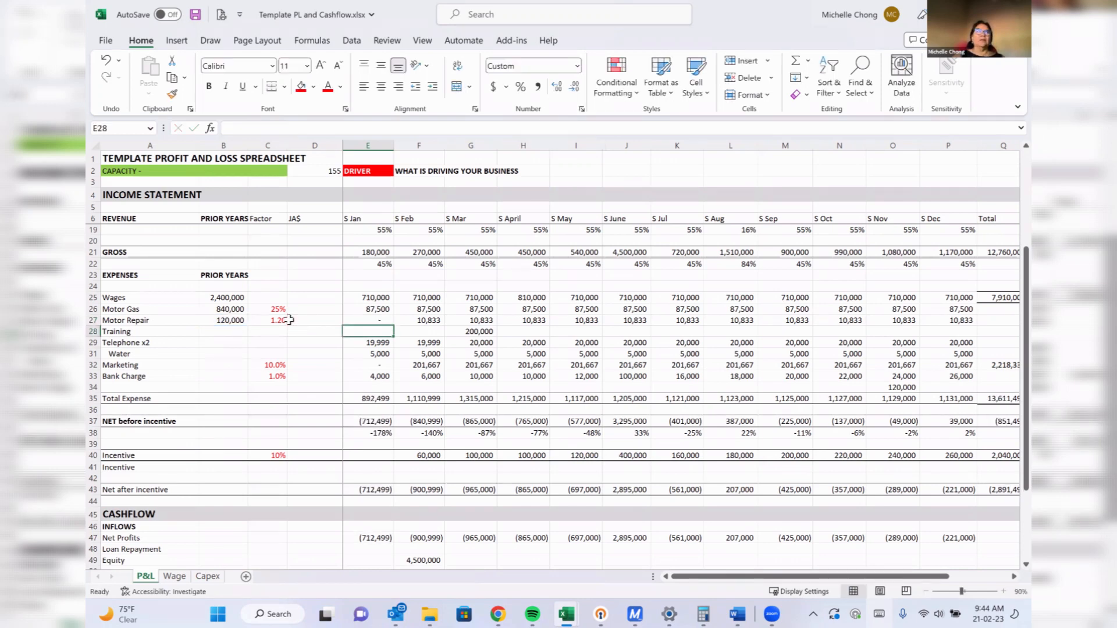
key(Up)
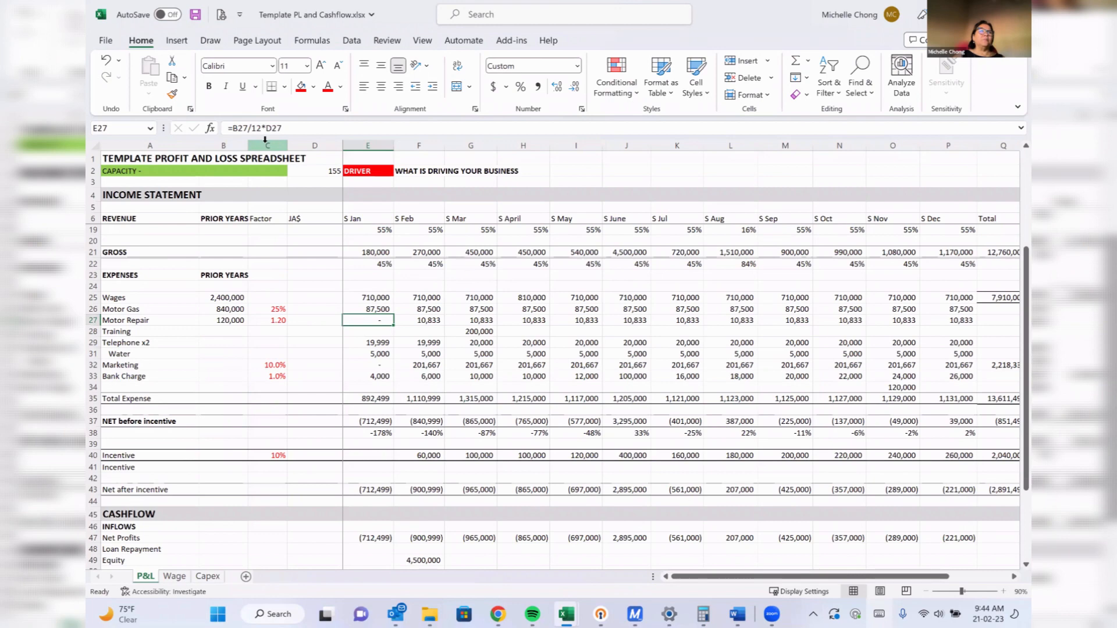
click(291, 321)
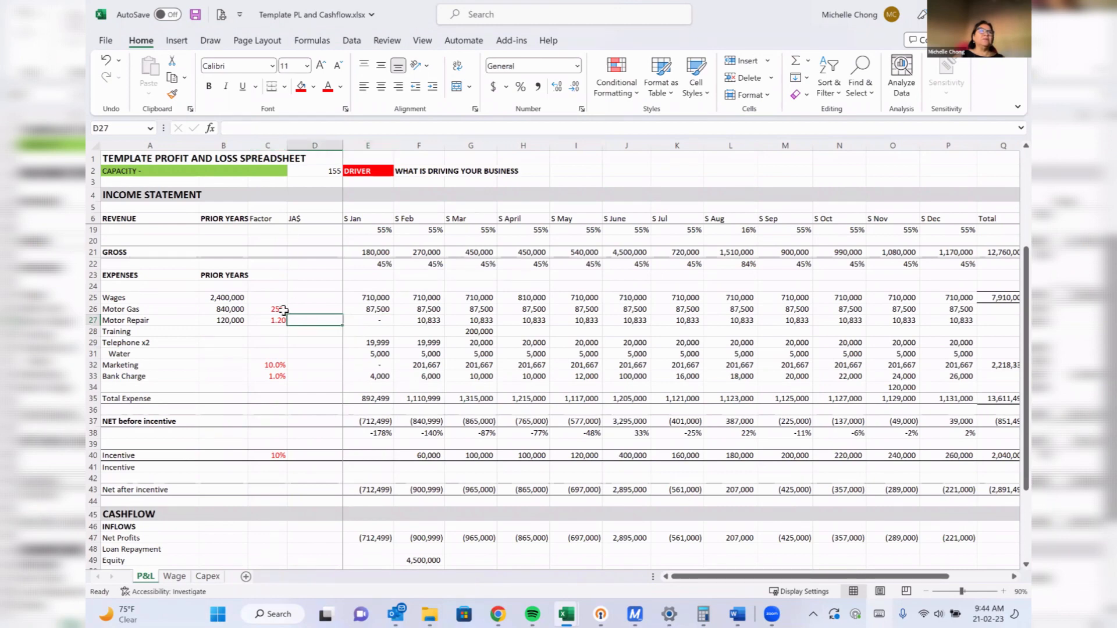
click(281, 320)
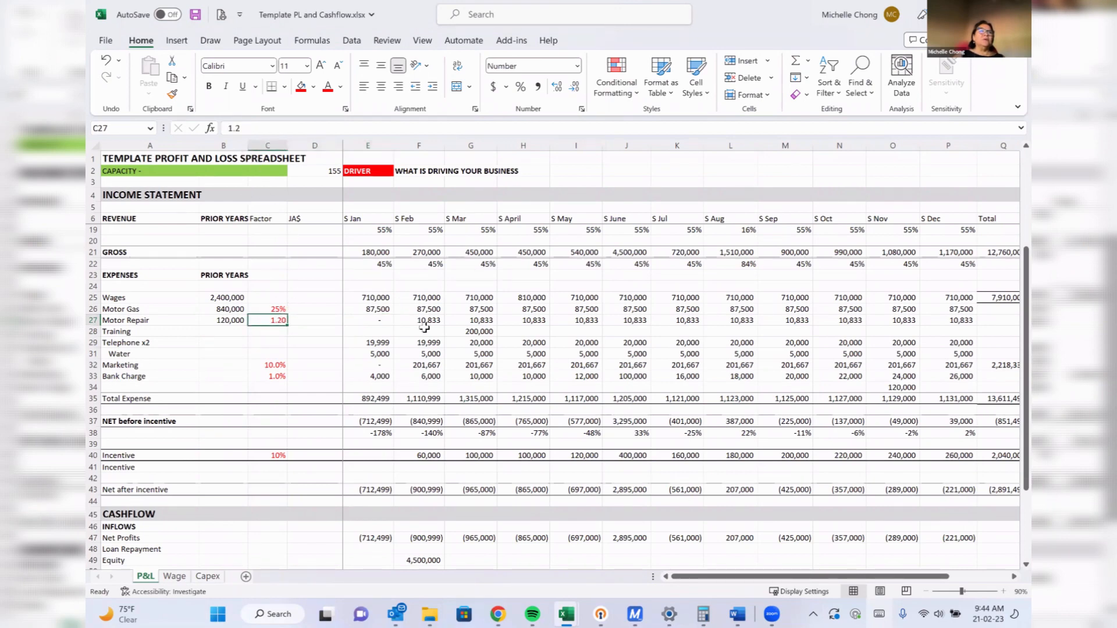
Enter =B27*C27/12 as the January Motor Repair formula in E27, combining the prior-year amount with its factor.
click(386, 319)
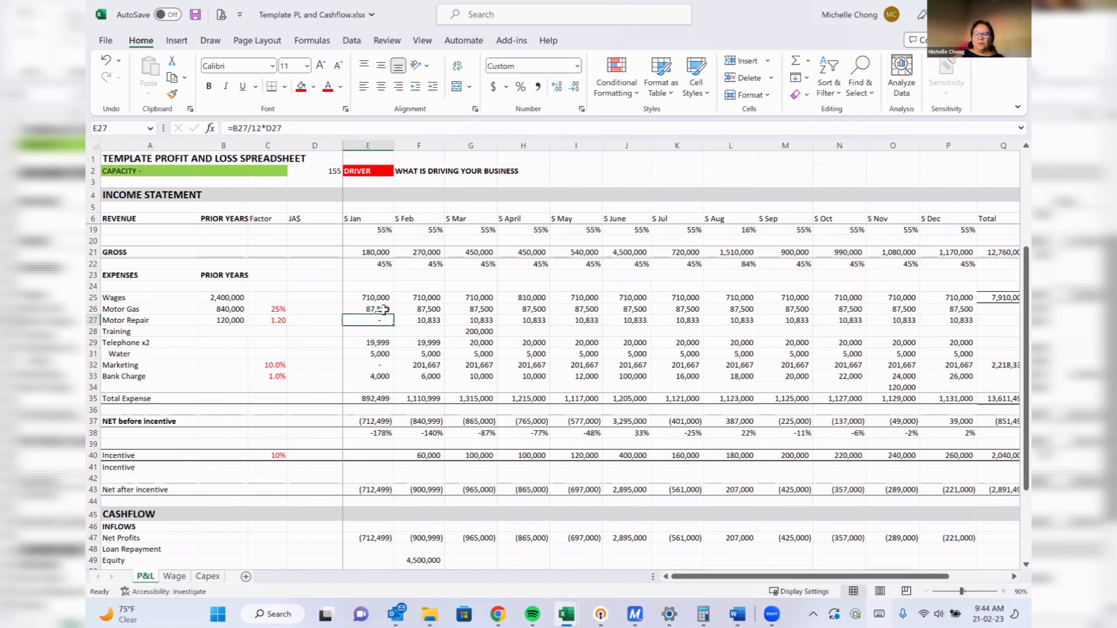
text(=)
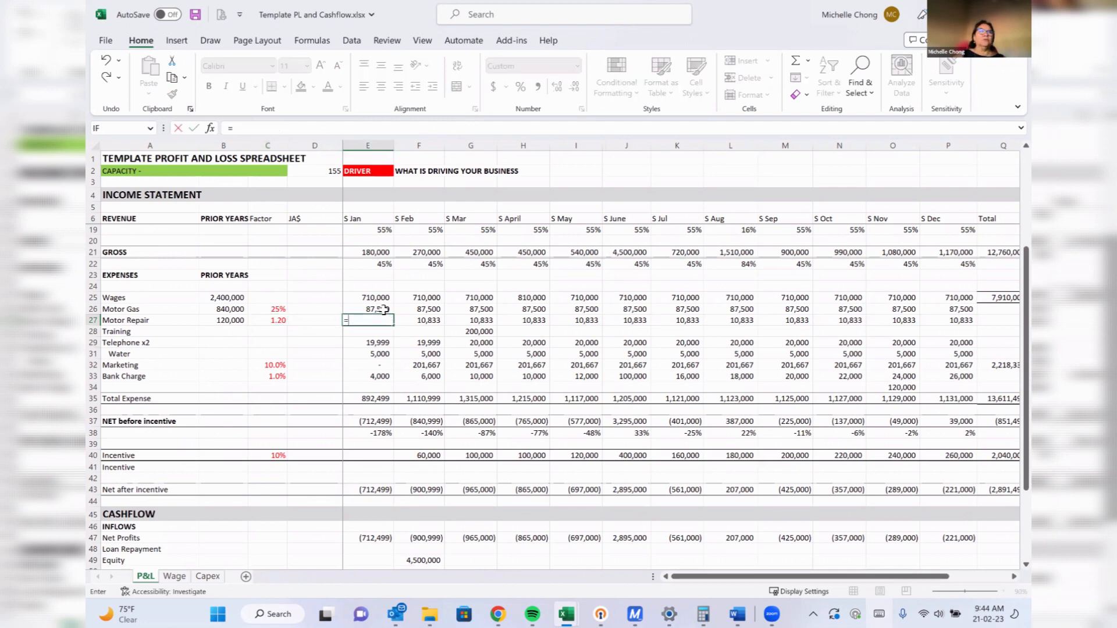
click(220, 321)
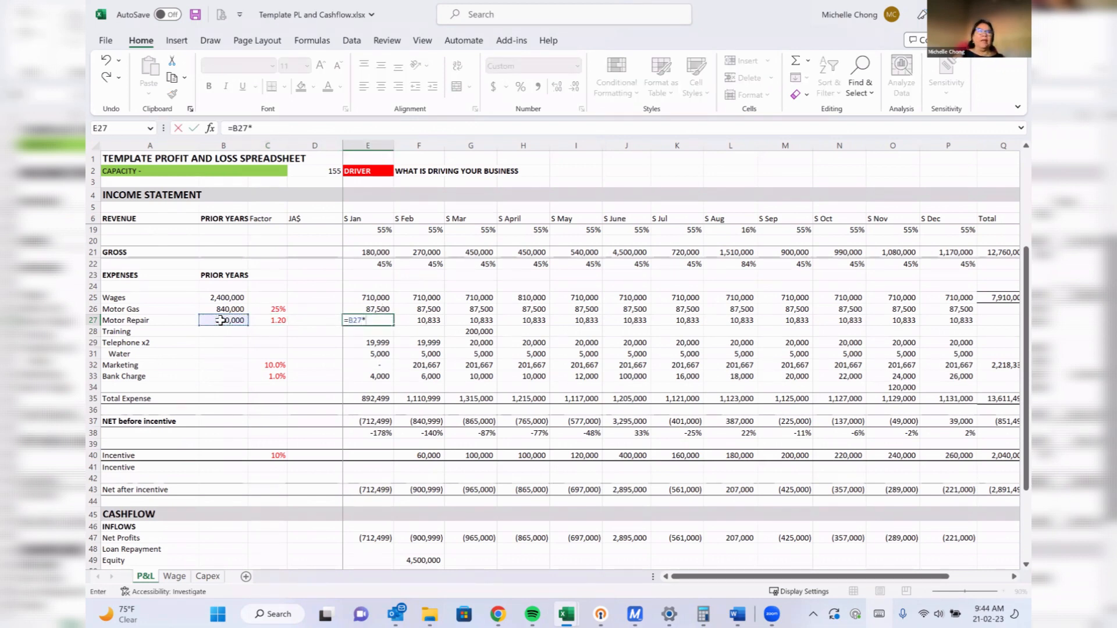
text(*)
click(275, 320)
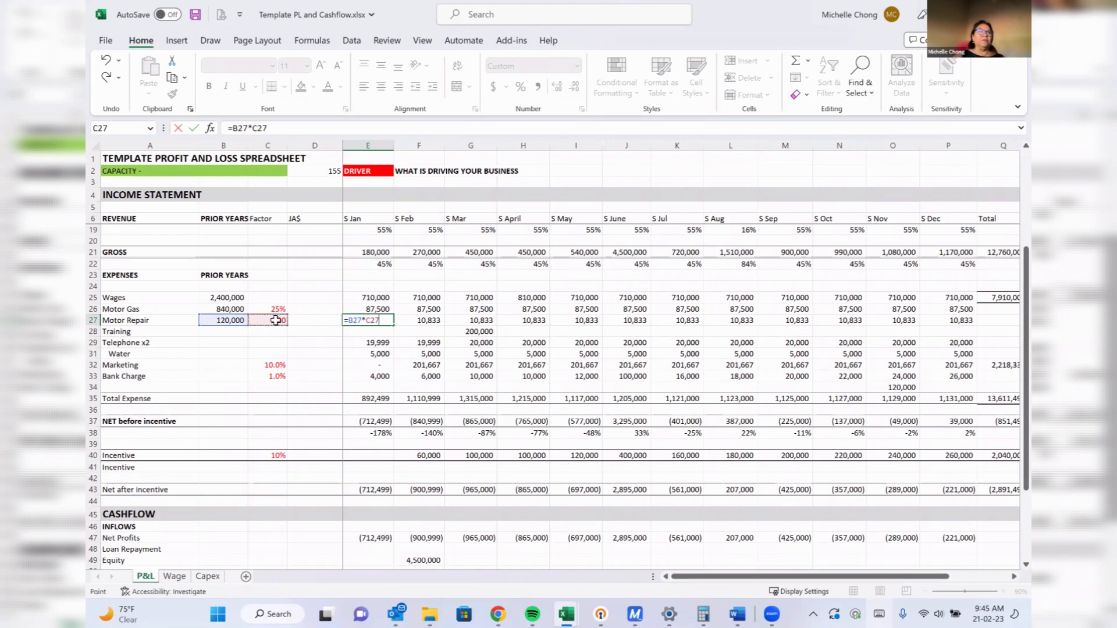
text(/12)
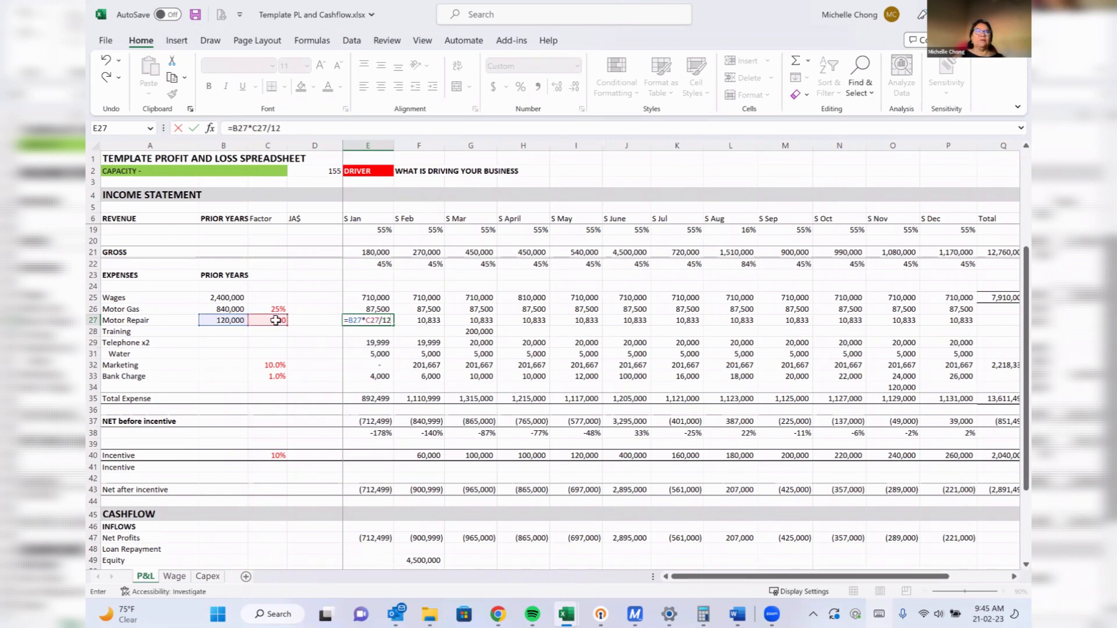
key(Return)
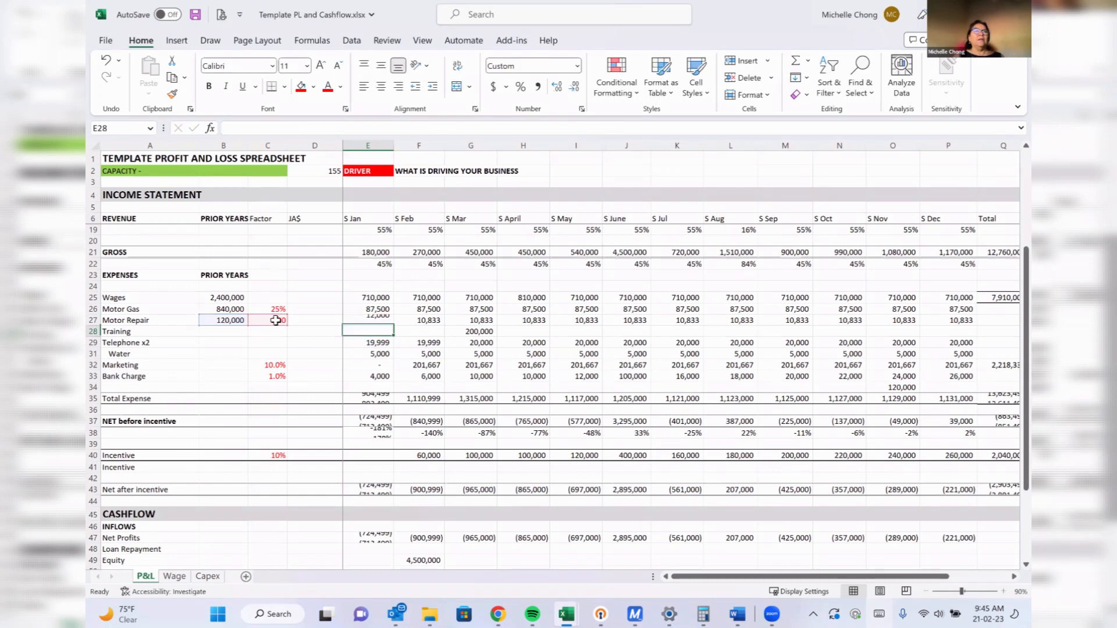
Set the Motor Repair factor in C27 to 1.1 and check the January and February Motor Repair cells.
key(Up)
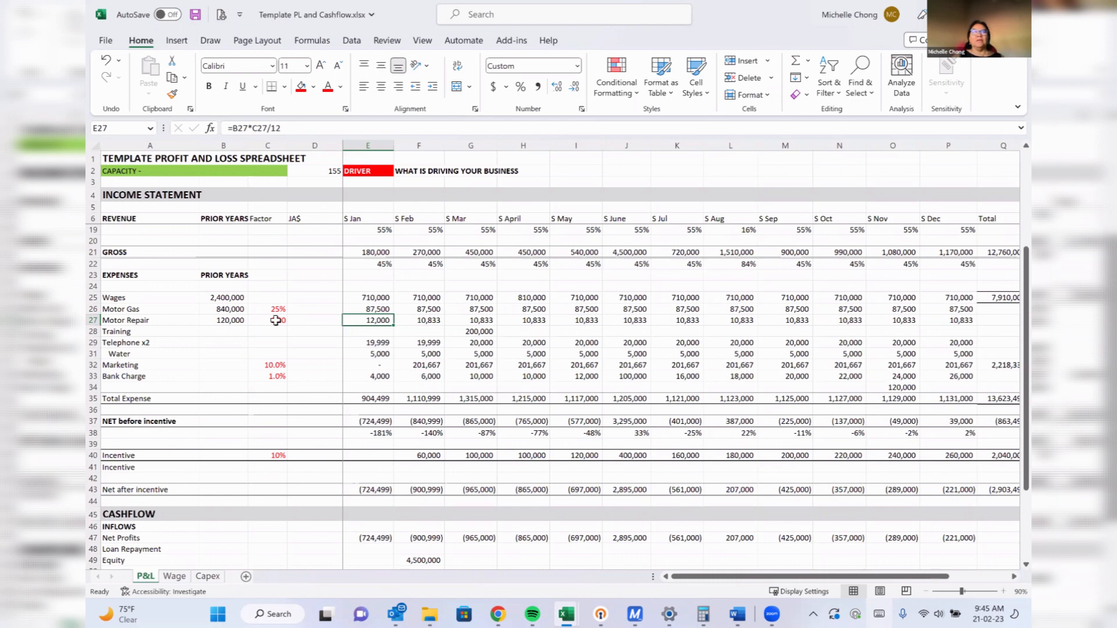
key(Left)
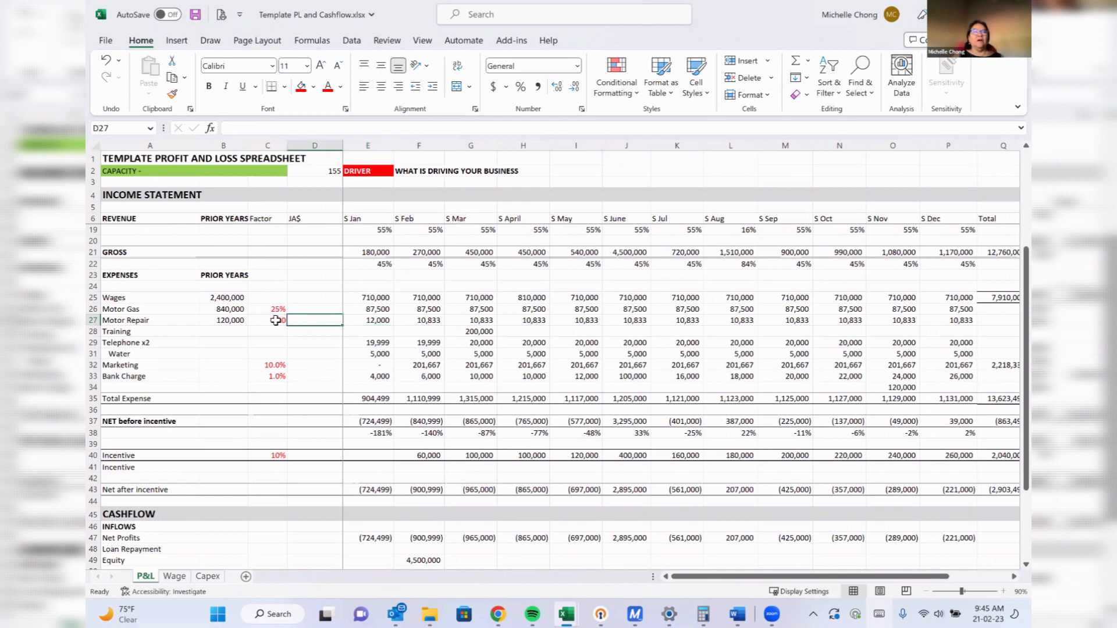
click(276, 321)
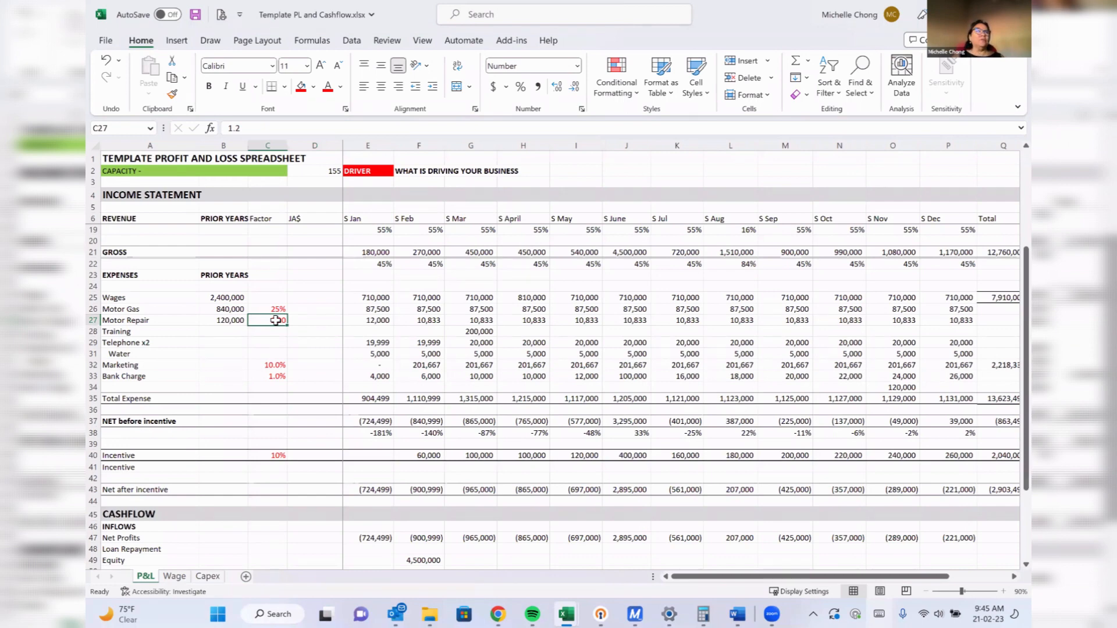
text(1.1)
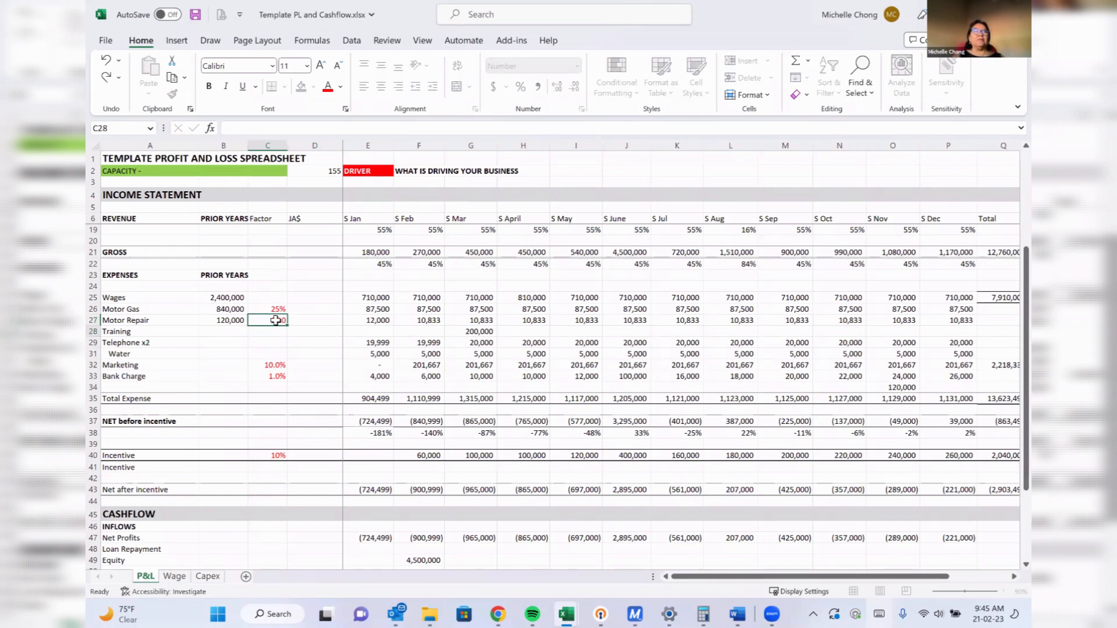
key(Return)
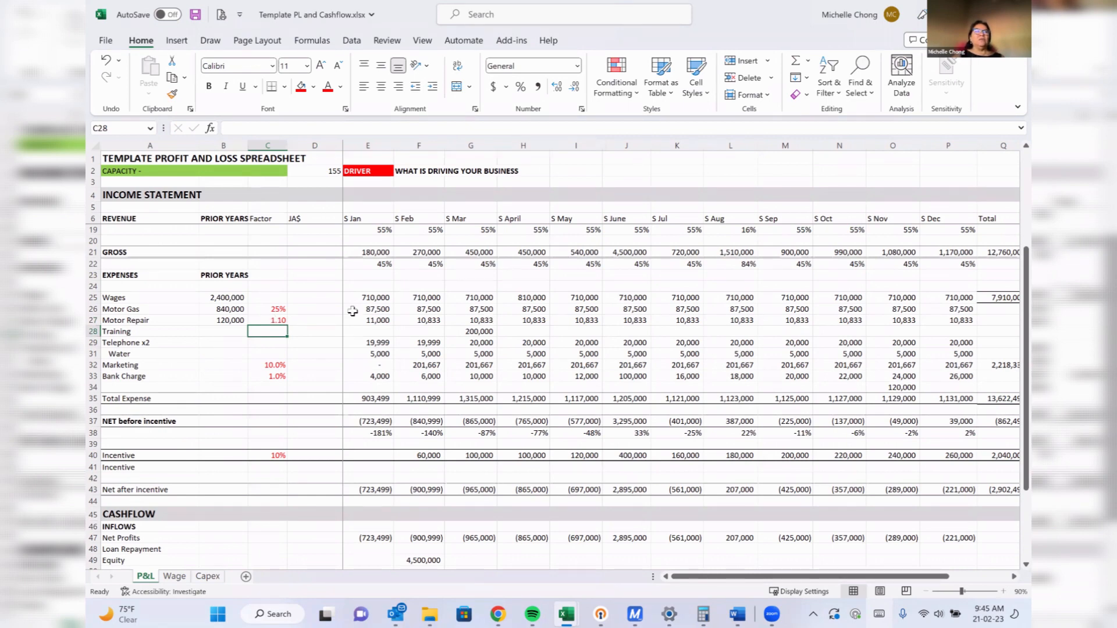
click(371, 320)
click(273, 322)
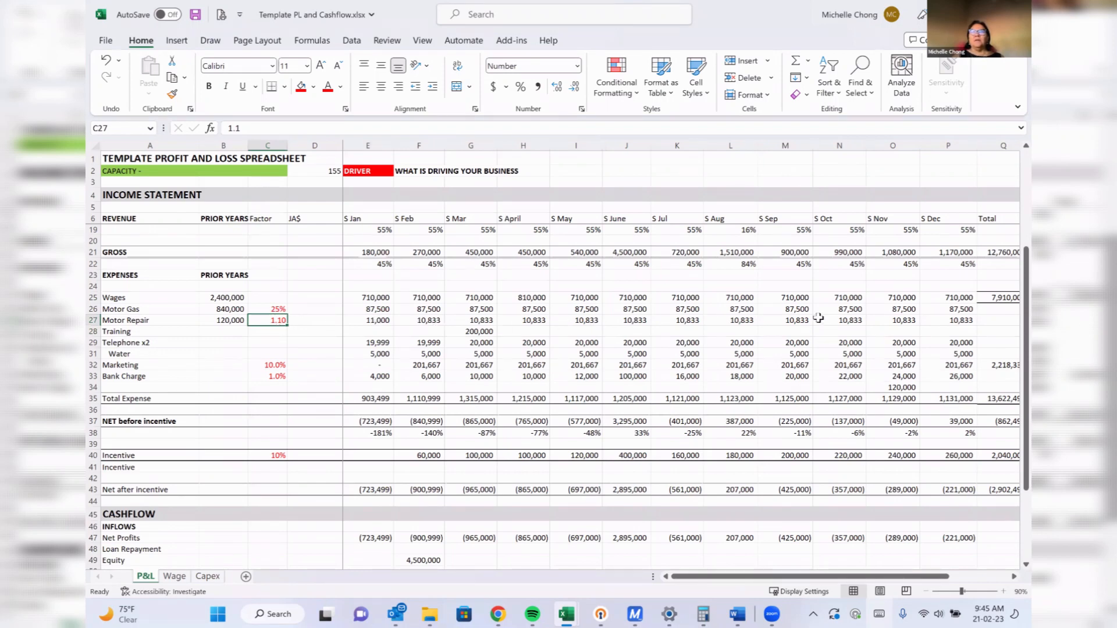
click(427, 321)
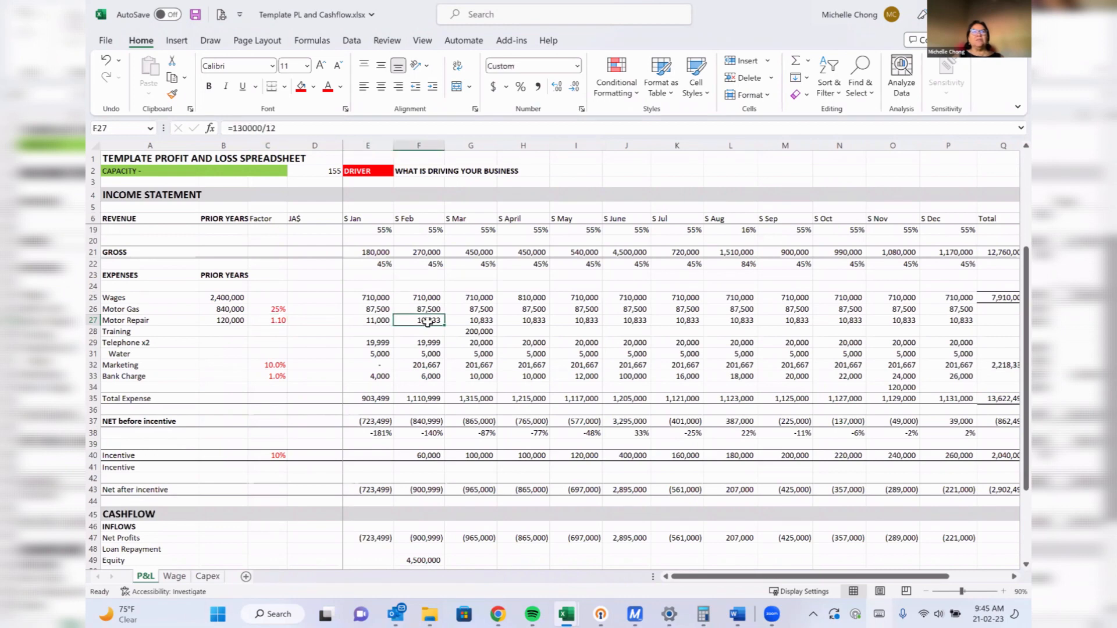
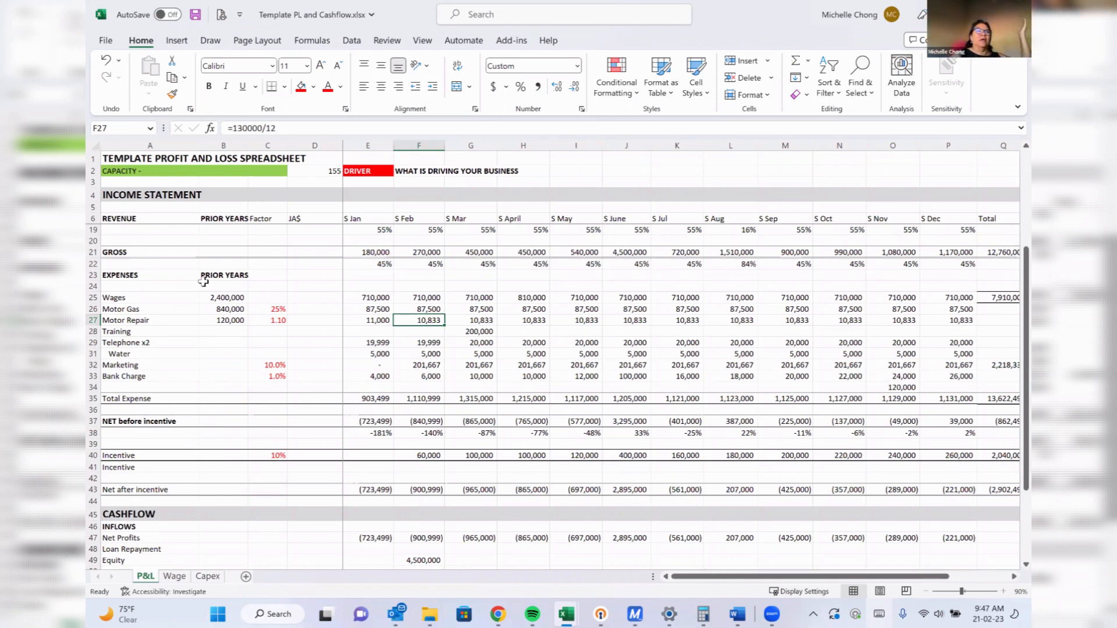
Enter =E25/E9 in E24, above the January Wages, to calculate wages as a share of January revenue.
click(94, 309)
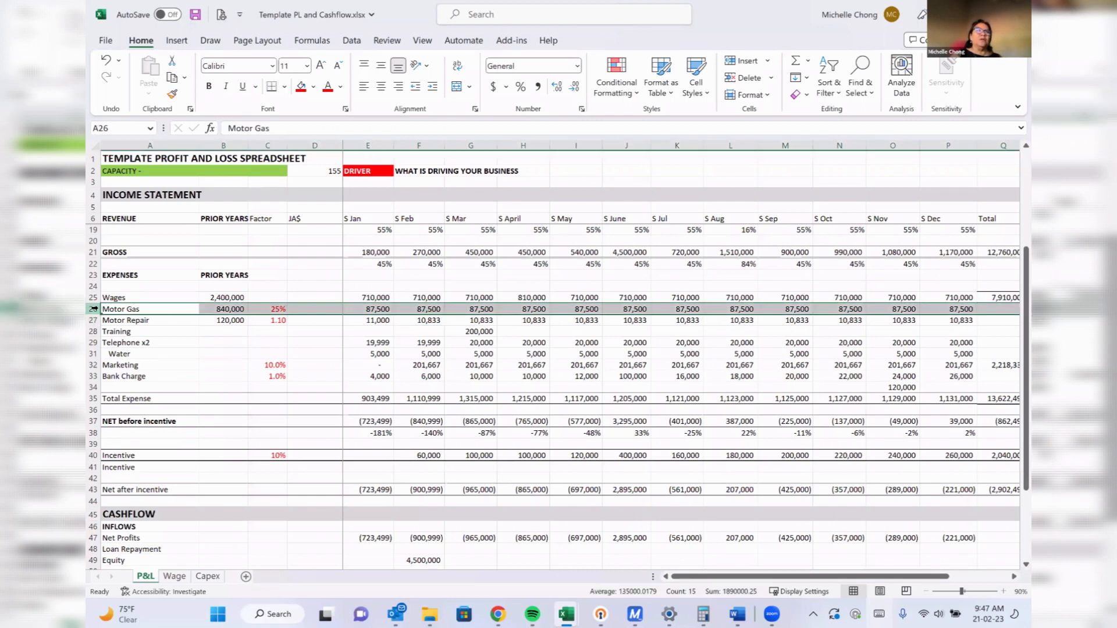
click(384, 297)
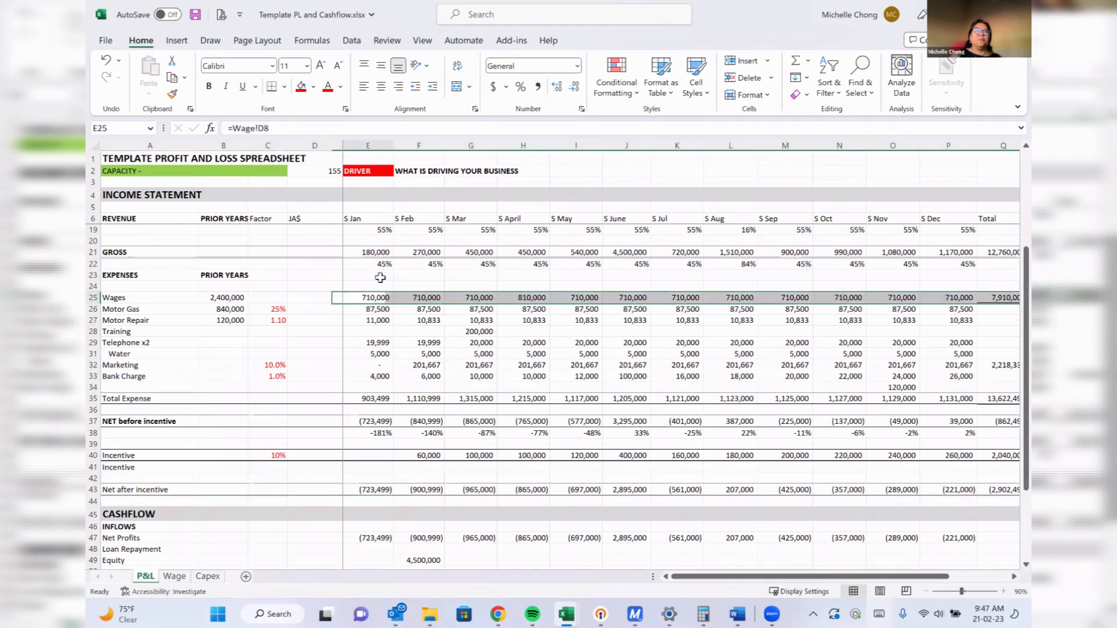
click(381, 285)
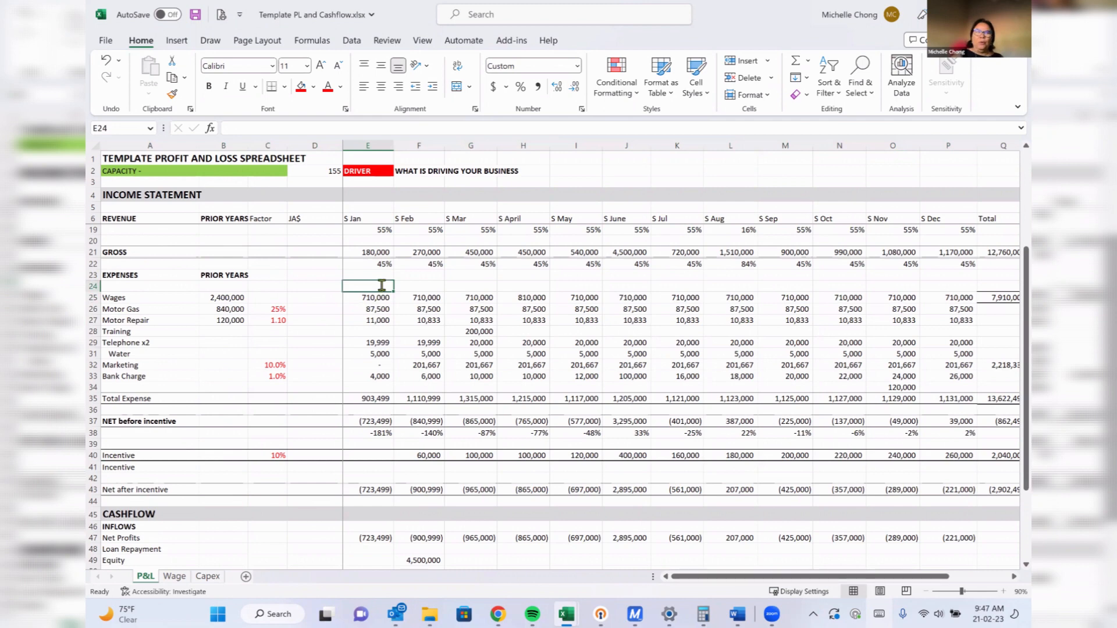
text(=)
key(Down)
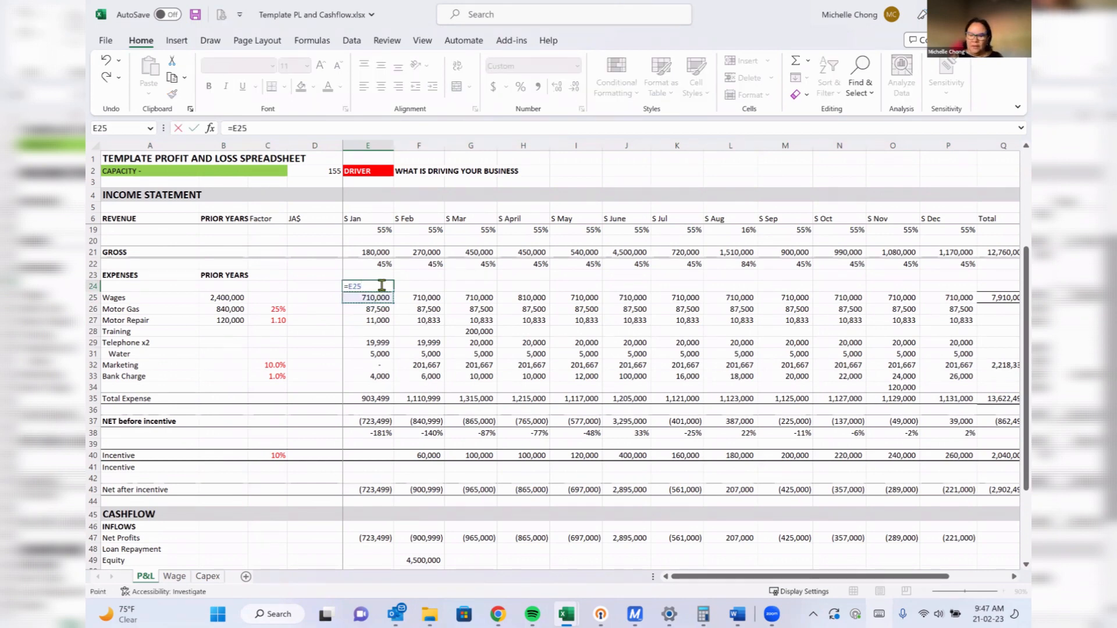
text(/)
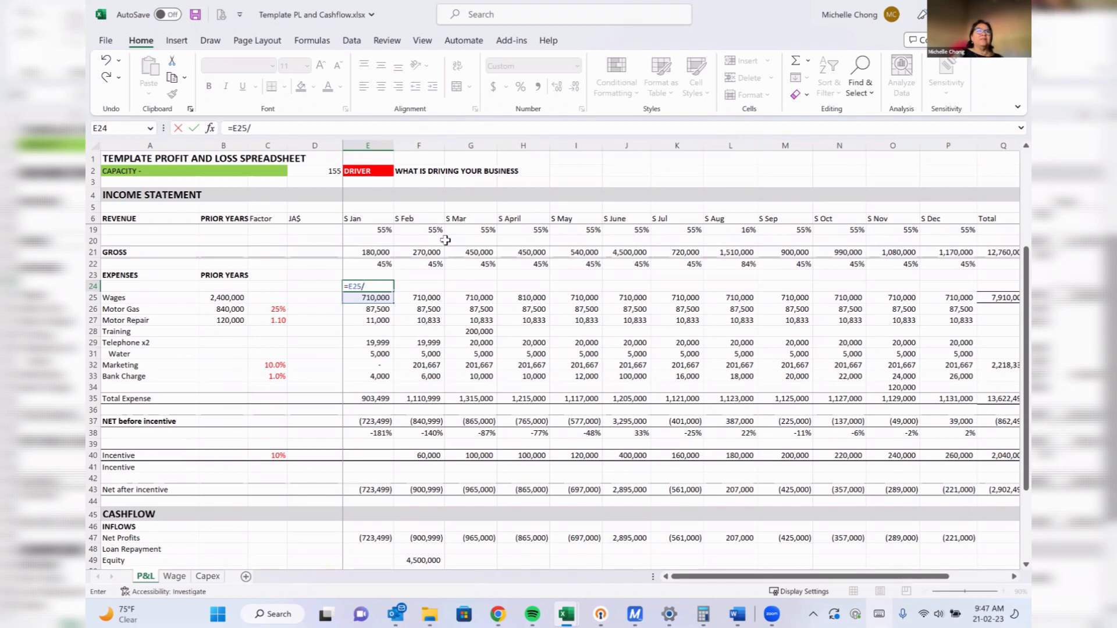
scroll(445, 239, up, 4)
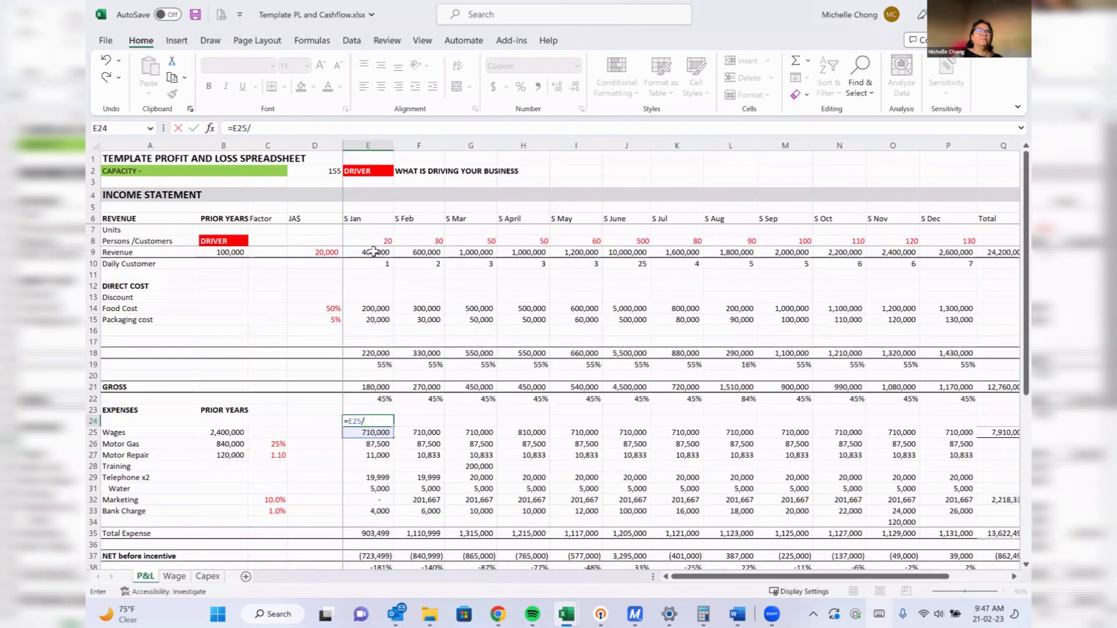
click(372, 251)
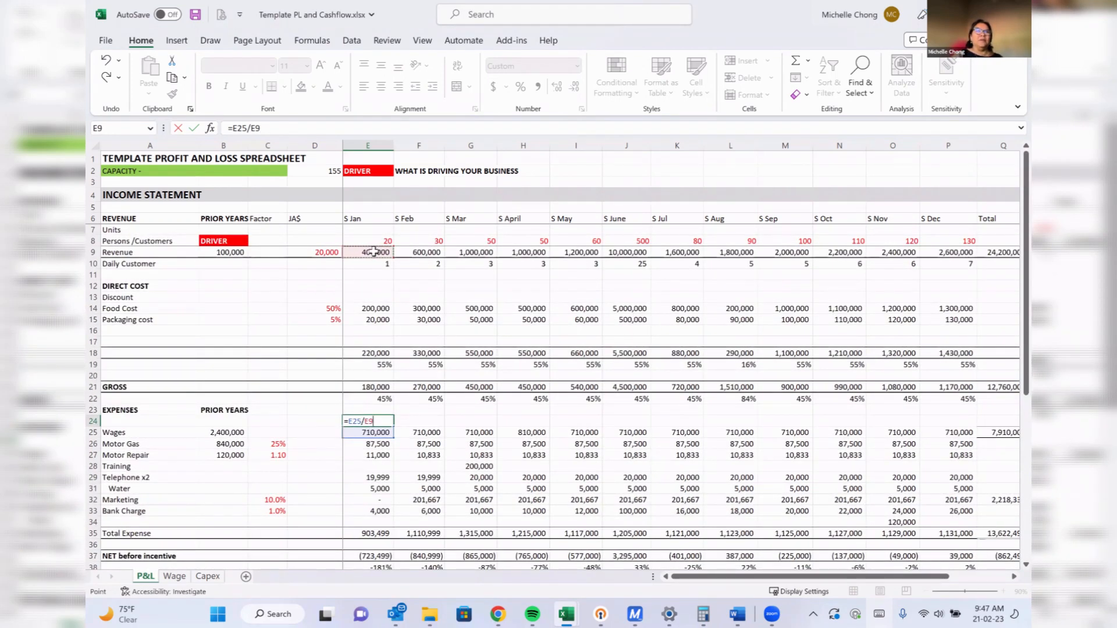
key(Return)
key(Up)
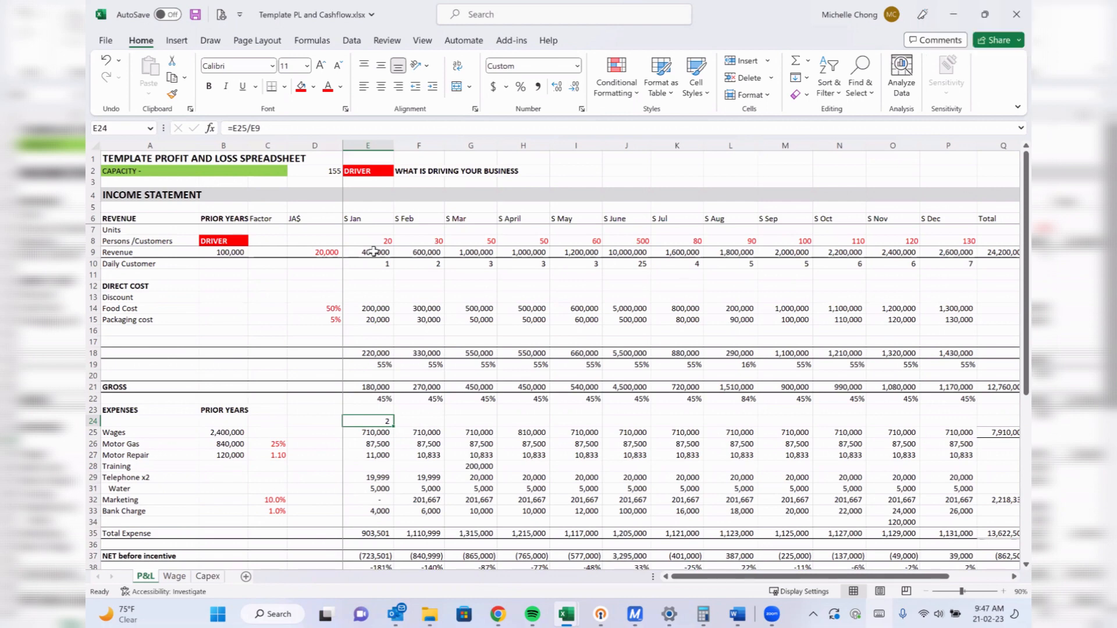
Overwrite the January Wages link in E25 with the fixed amount 71,000.
key(Down)
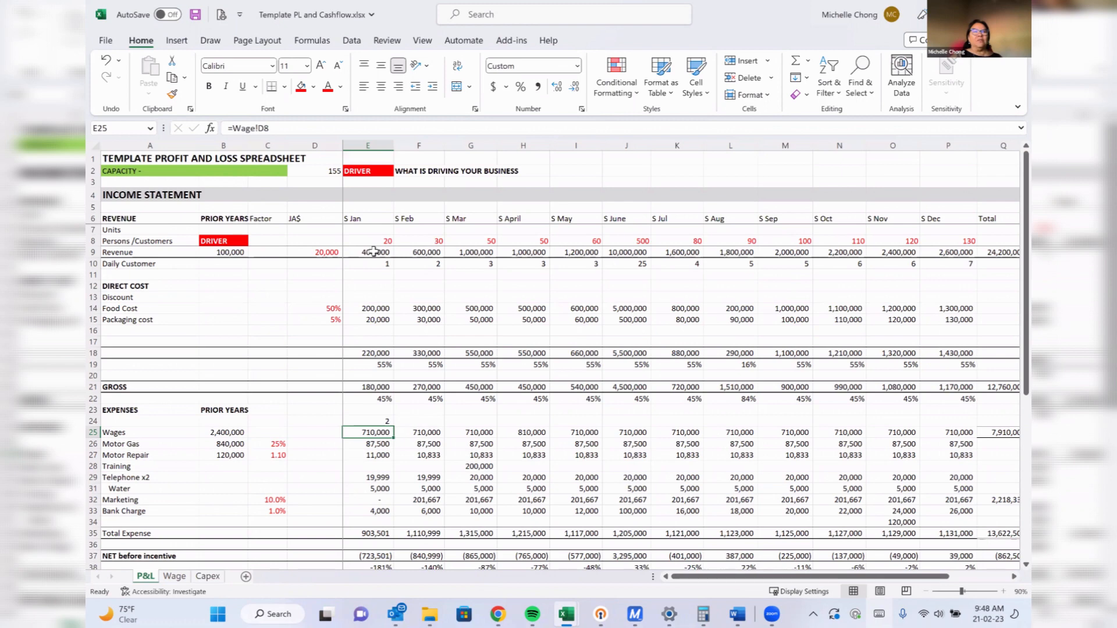
text(71)
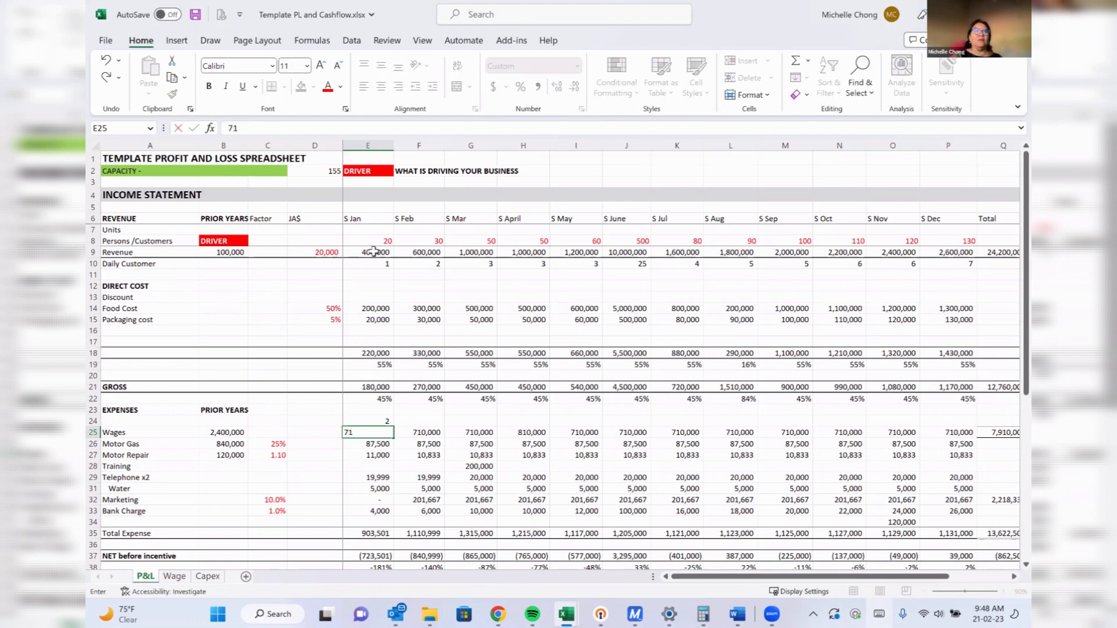
text(,000)
key(Return)
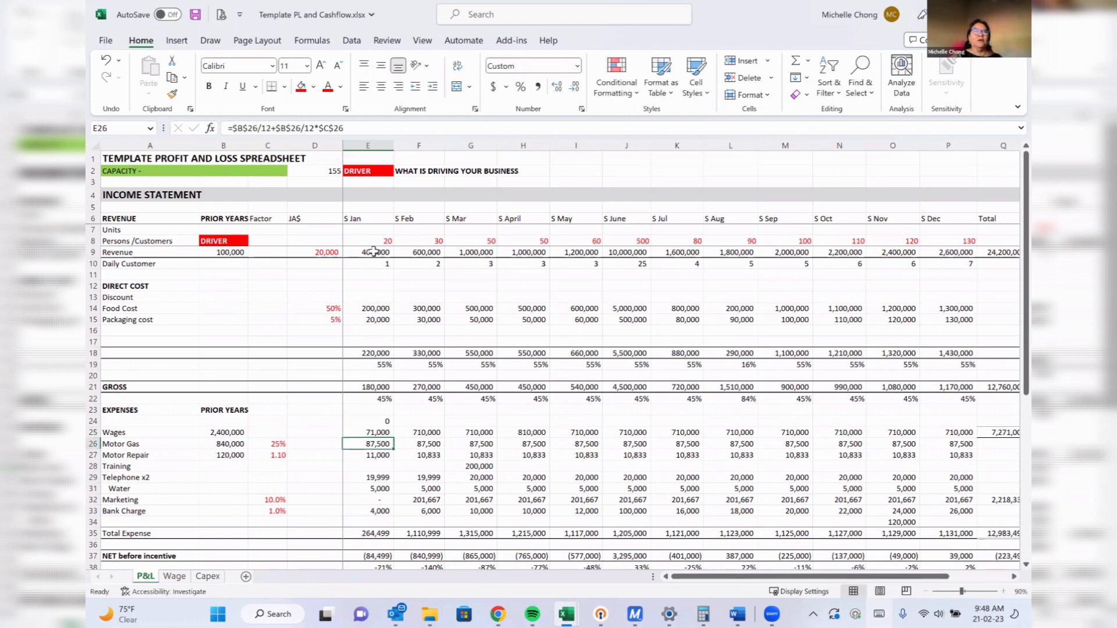
Format the January wages-to-revenue ratio in E24 as a percentage.
key(Up)
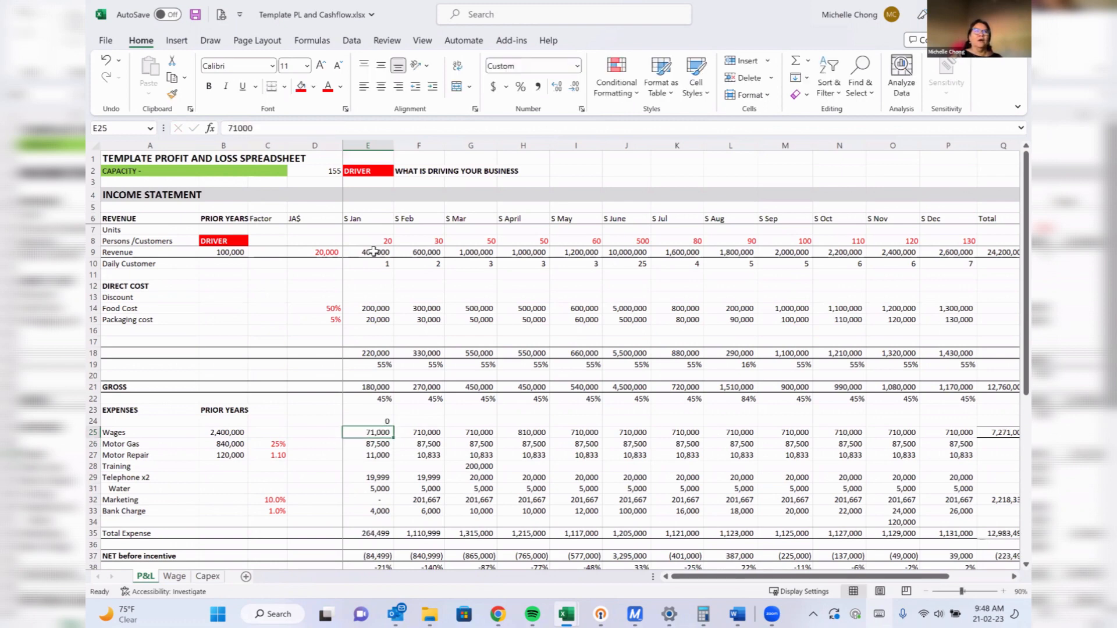
click(390, 421)
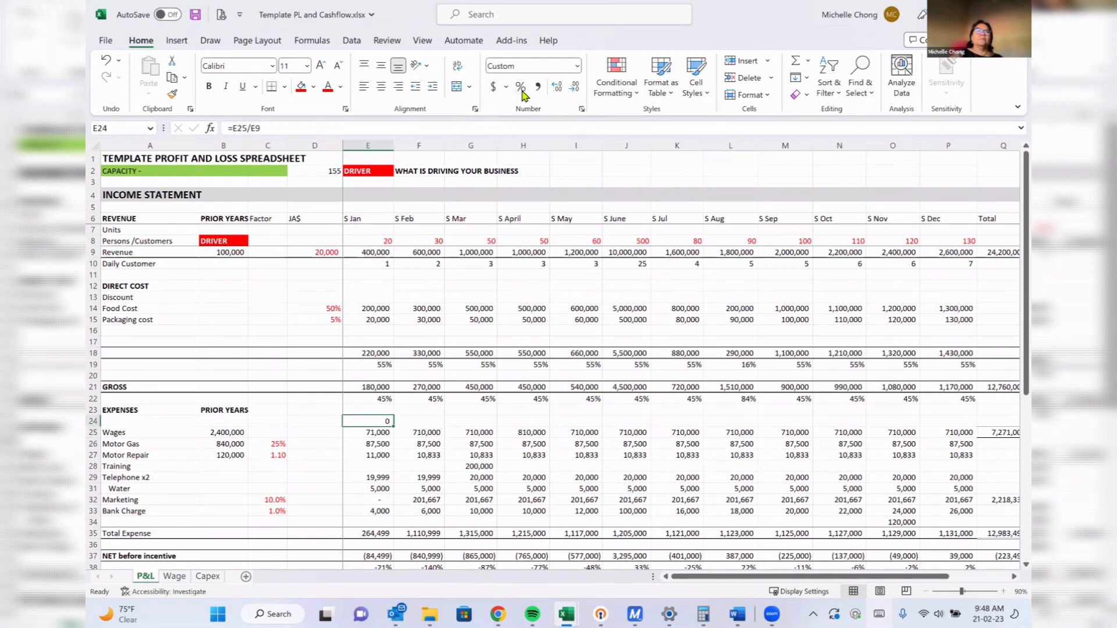
click(521, 87)
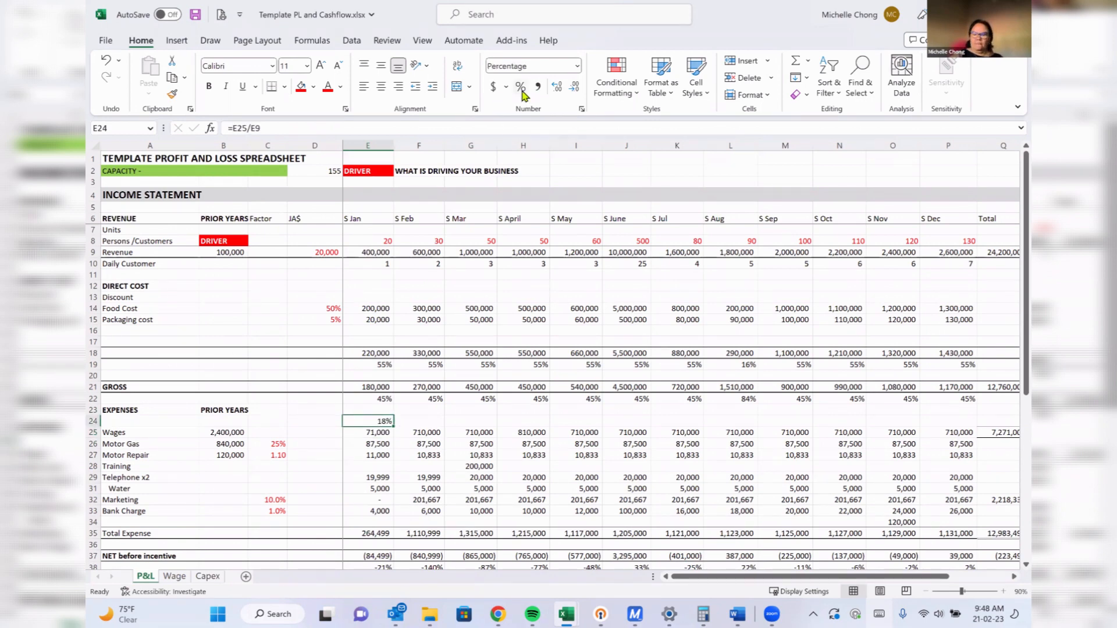
Set the January Wages amount in E25 to 60,000 to test its effect on the revenue ratio.
key(Down)
text(6)
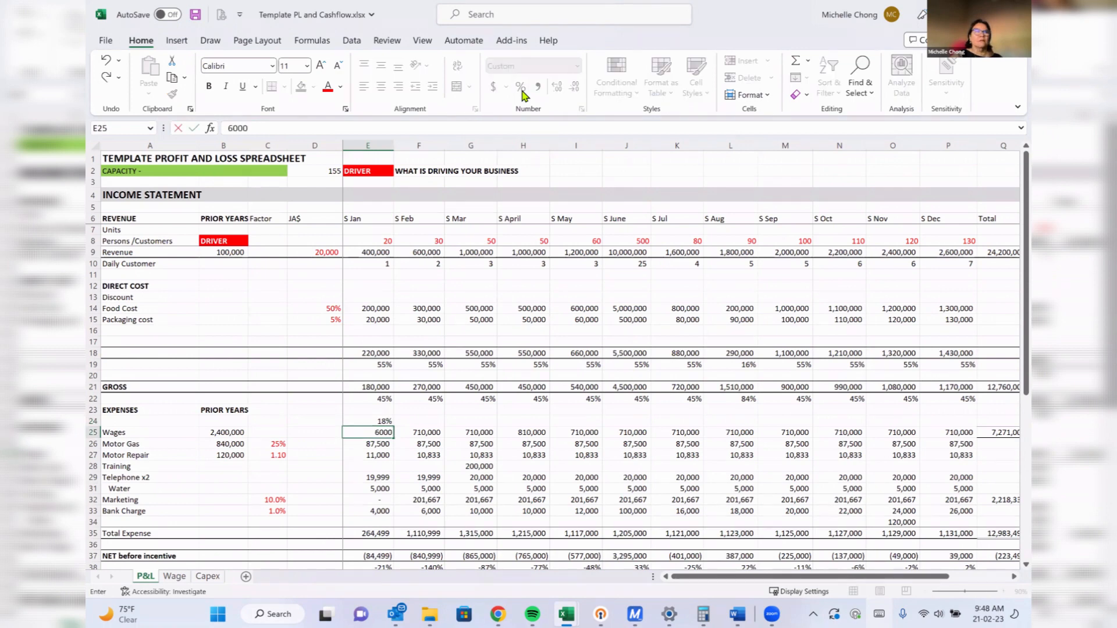
text(0,000)
key(Return)
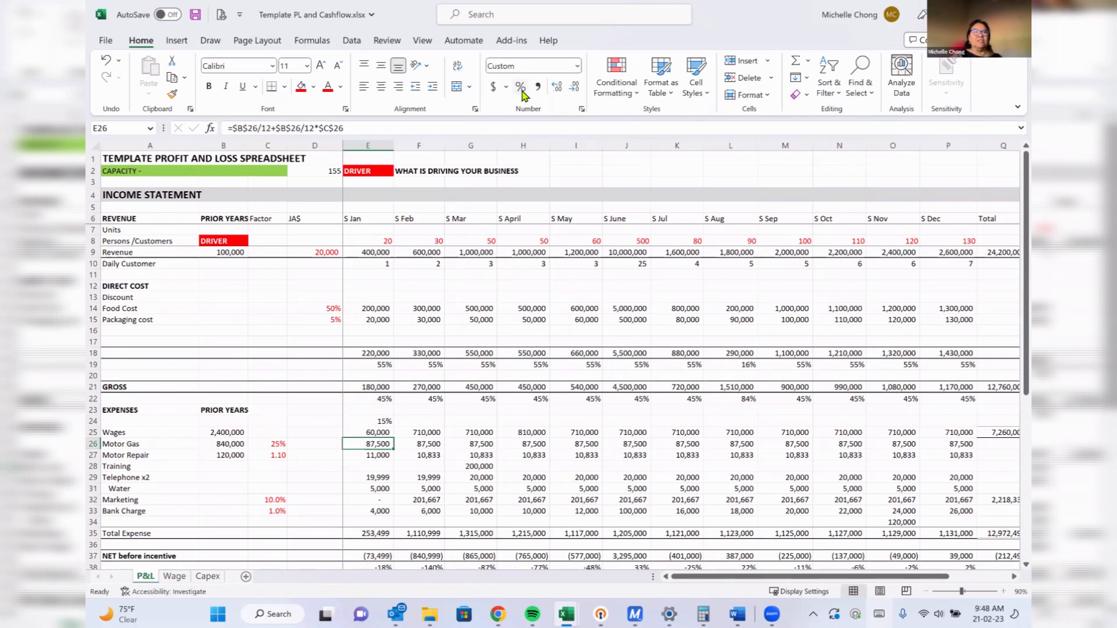
Restore the January Wages link to the Wage sheet in E25 by filling the February formula back from F25.
key(Up)
key(Right)
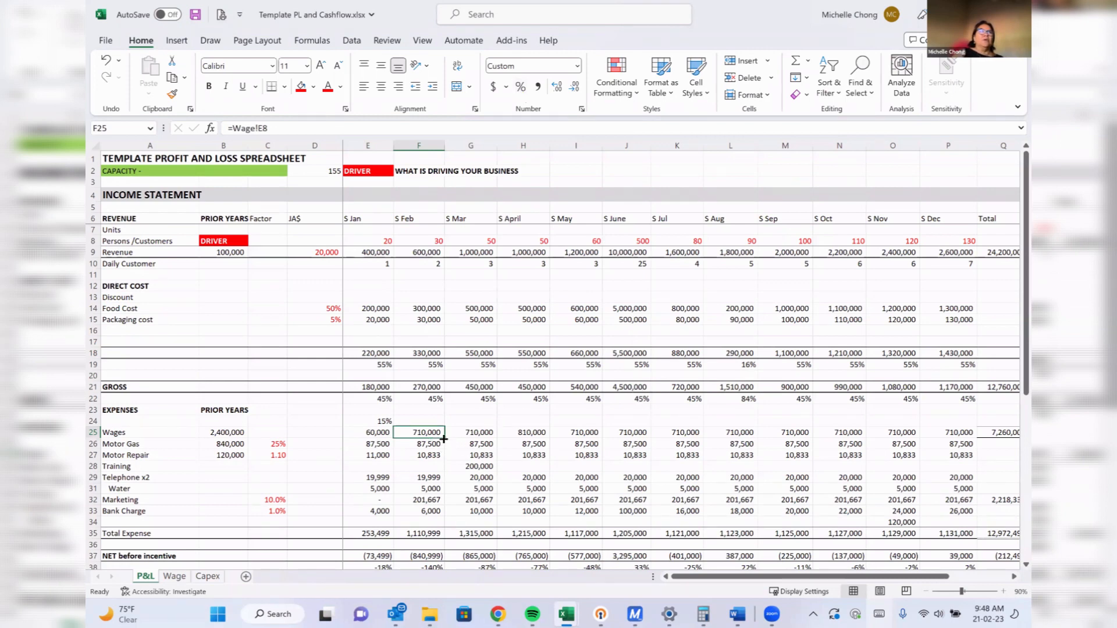
drag(444, 439, 385, 435)
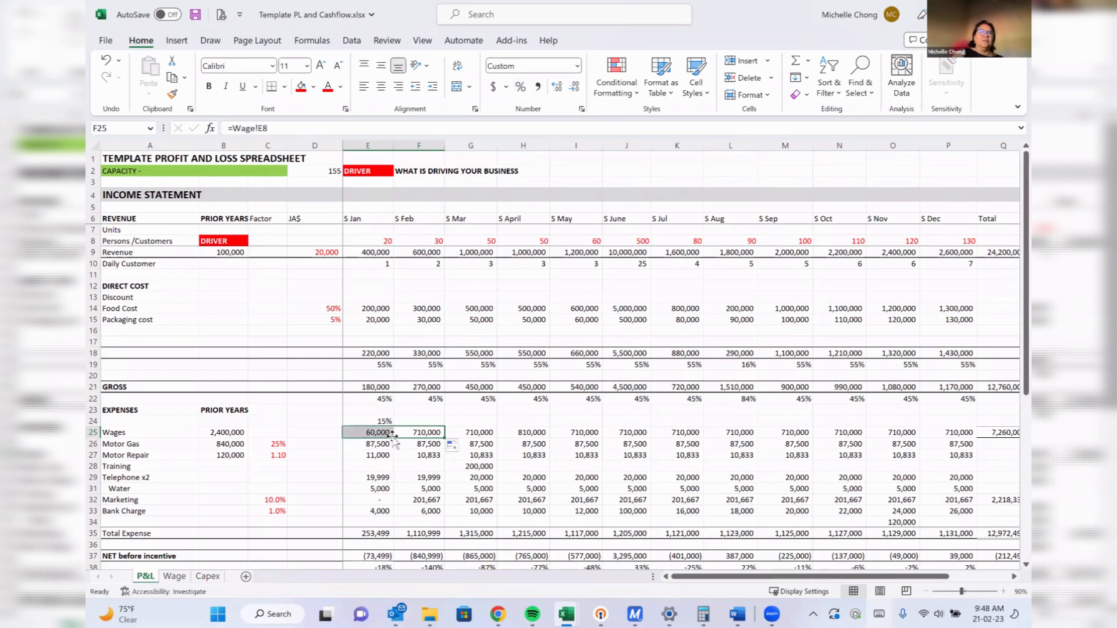
Clear the wages-to-revenue ratio formula from E24.
click(389, 423)
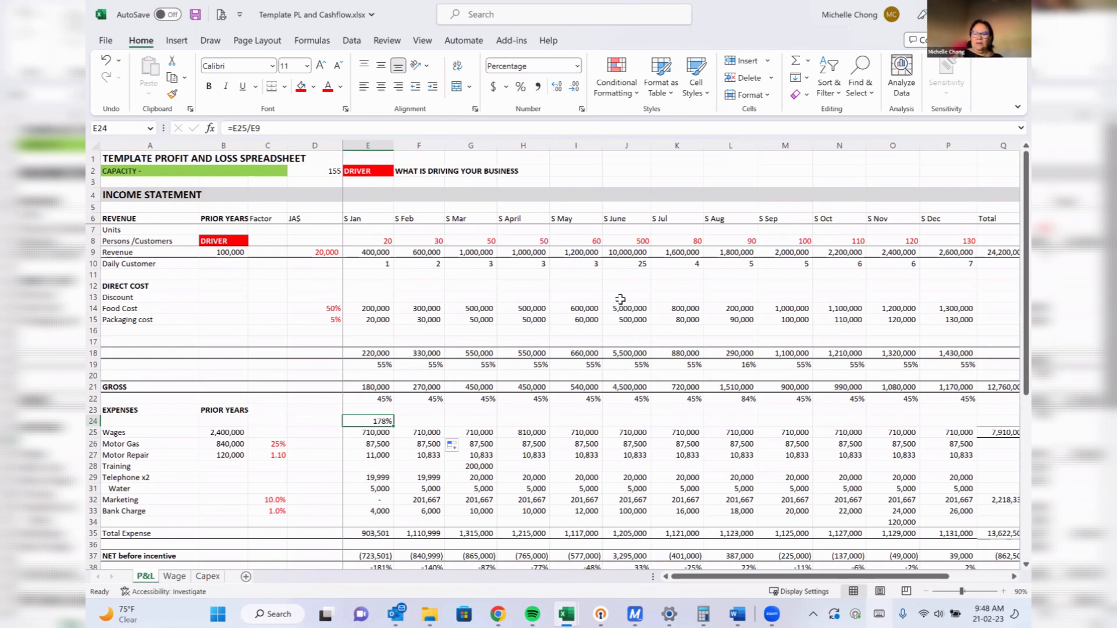
text(=)
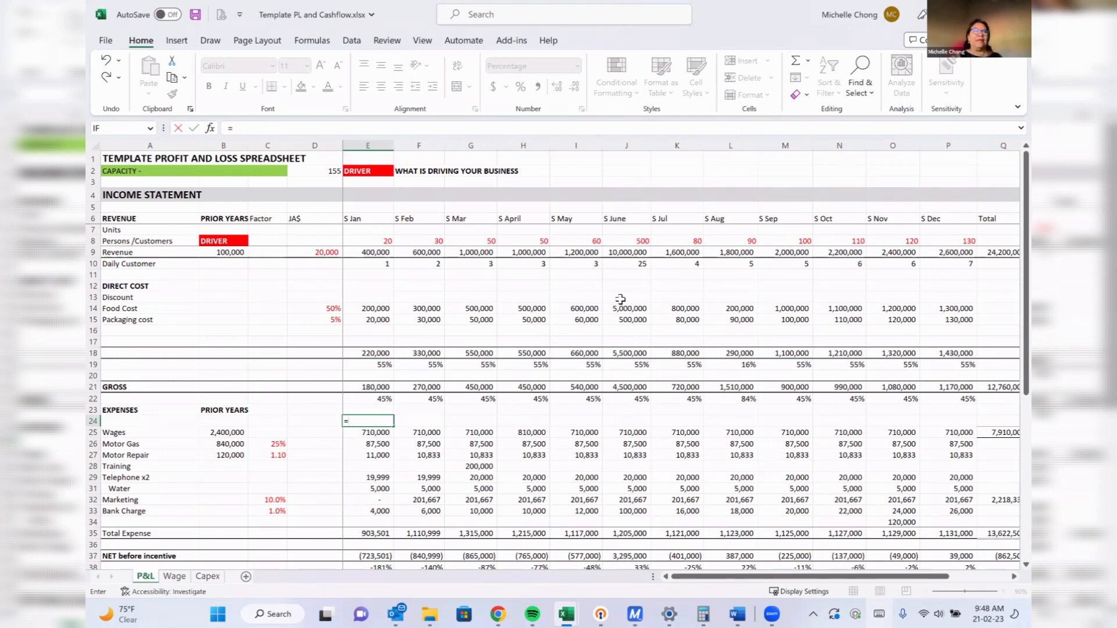
key(Escape)
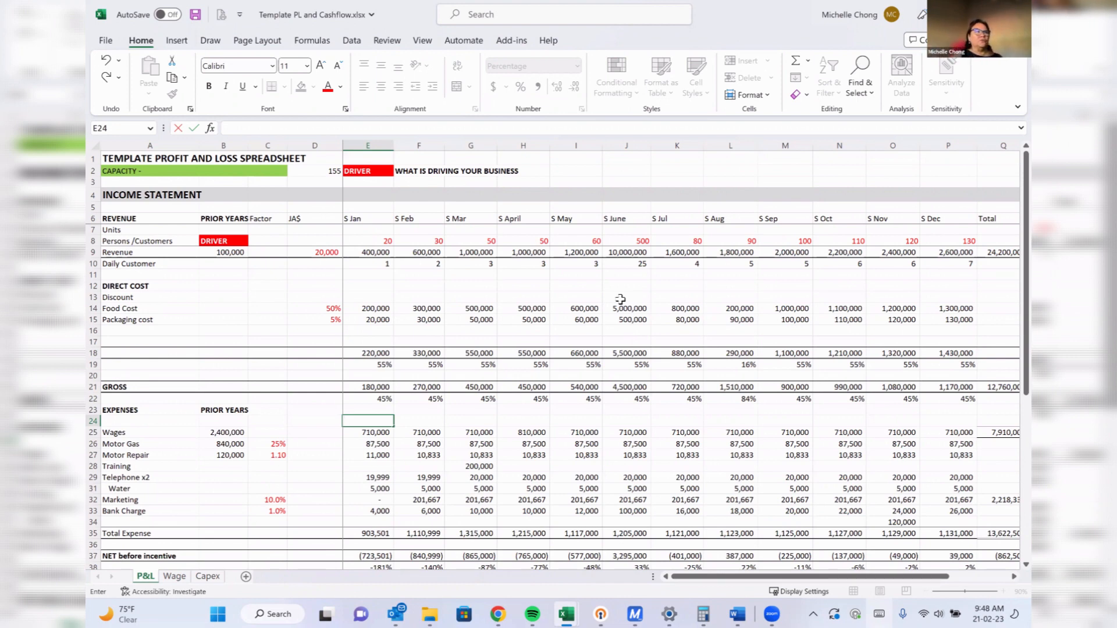
key(Down)
Check how the February Marketing amount in F32 is calculated.
key(Down)
key(Down)
key(Down)
key(Down)
key(Down)
key(Down)
key(Right)
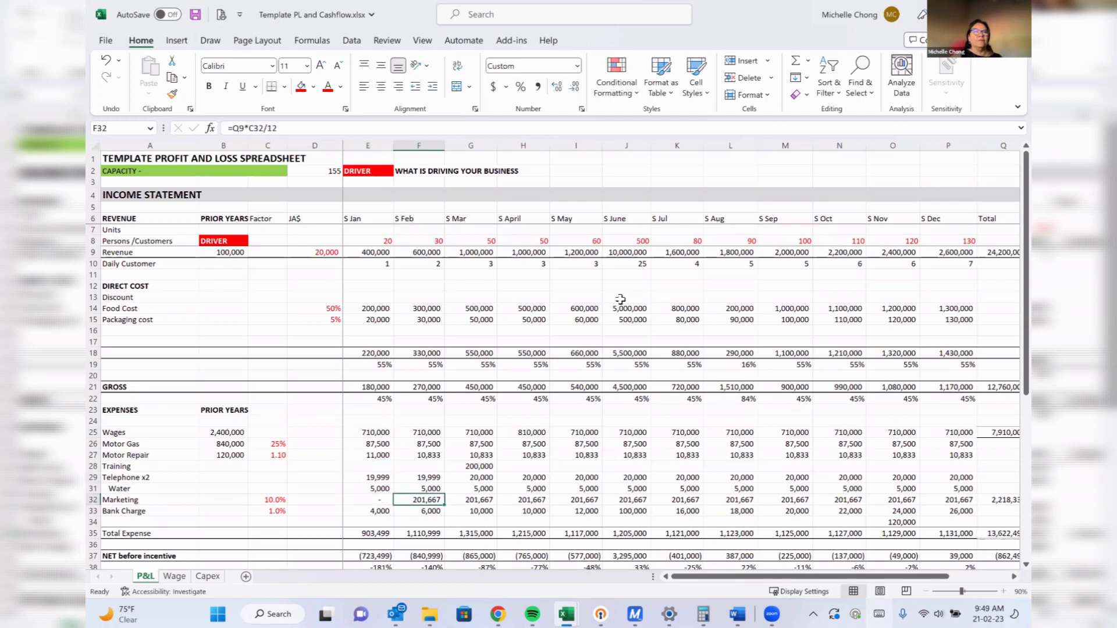
Enter =C32 in F24, above the February Wages, to reference the Marketing factor.
key(Up)
key(Up)
key(Up)
key(Up)
key(Up)
key(Up)
key(Up)
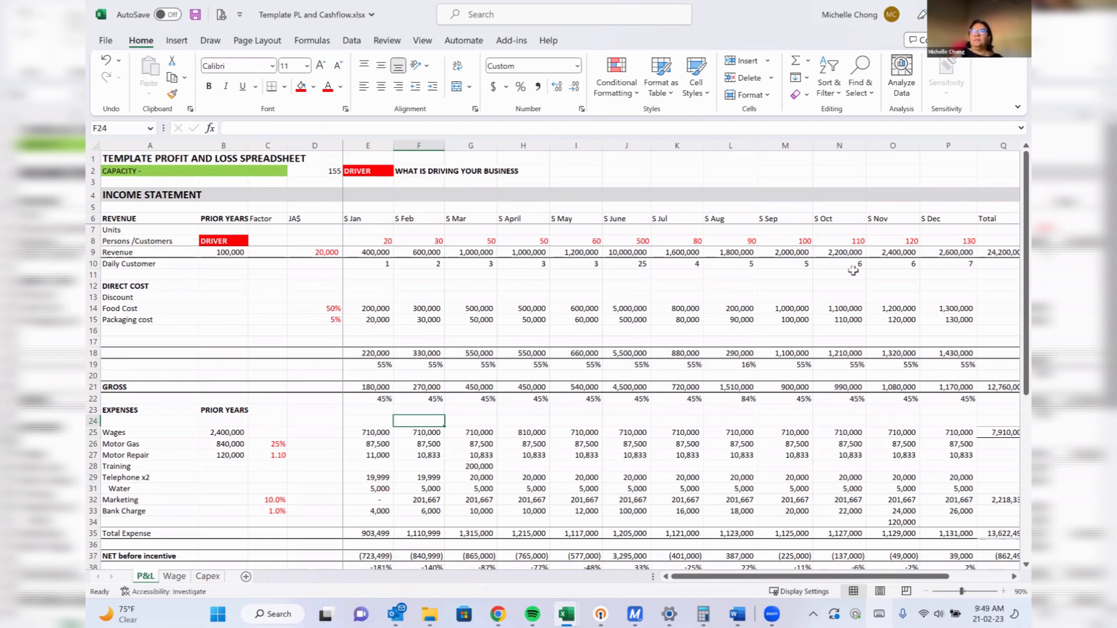
text(=)
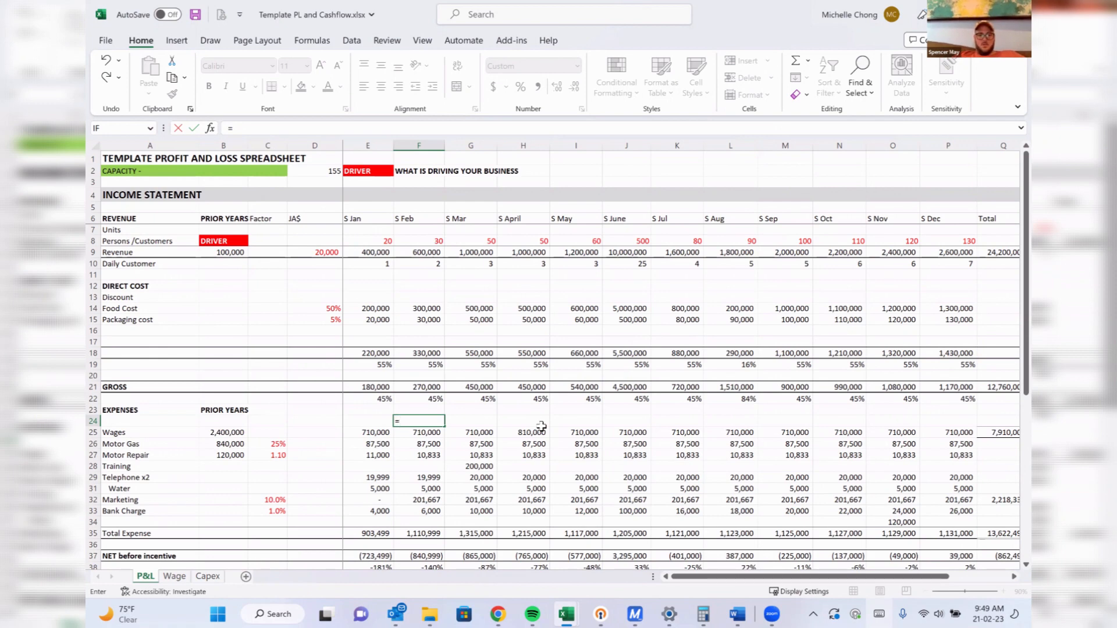
key(Left)
key(Left)
key(Left)
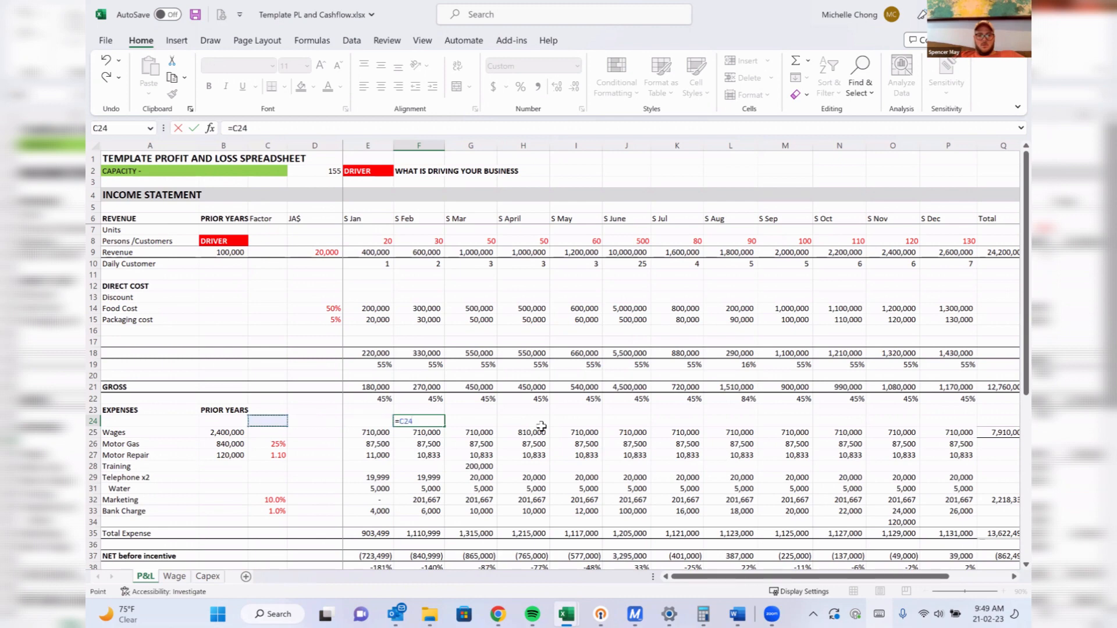
key(Down)
key(Down)
key(Down)
key(Down)
key(Down)
key(Down)
key(Down)
key(Down)
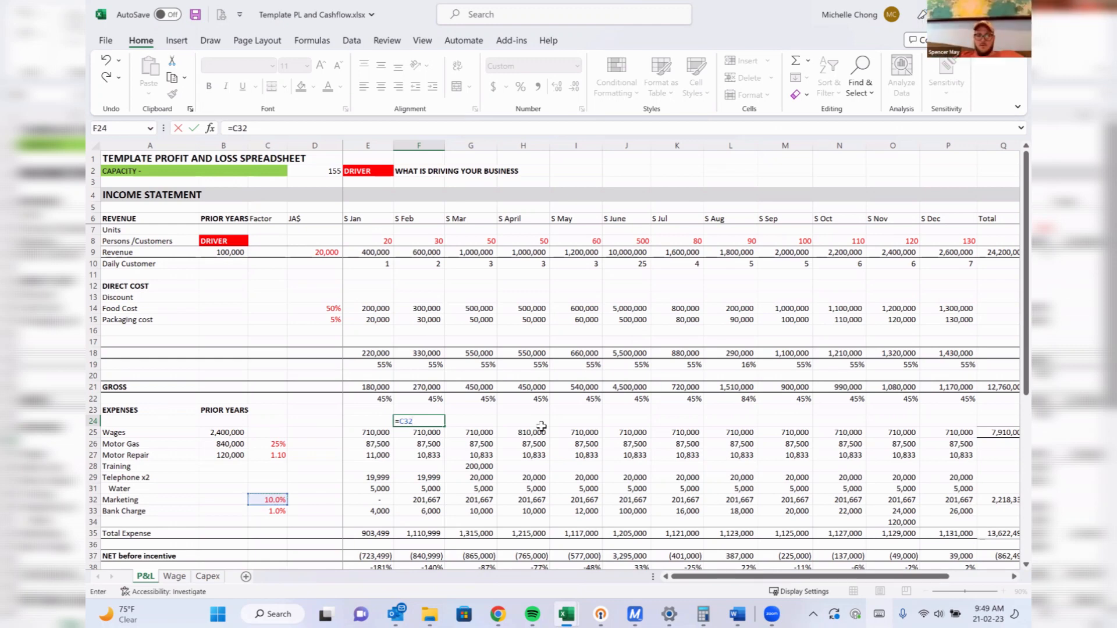
click(431, 421)
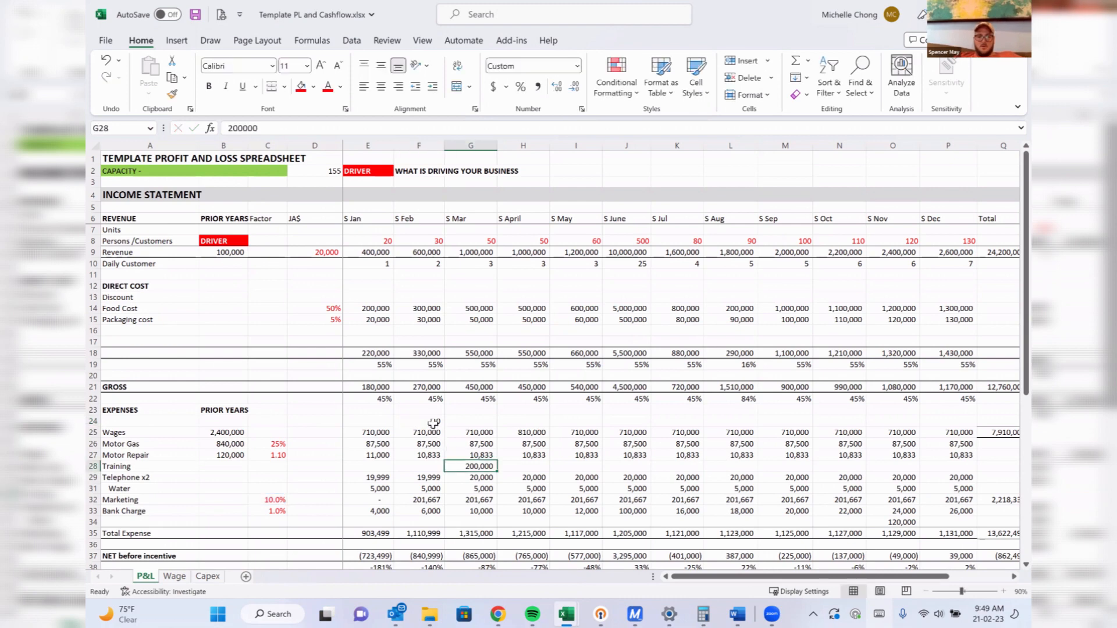
Clear the Marketing factor reference from F24 above the February Wages.
key(Delete)
key(Down)
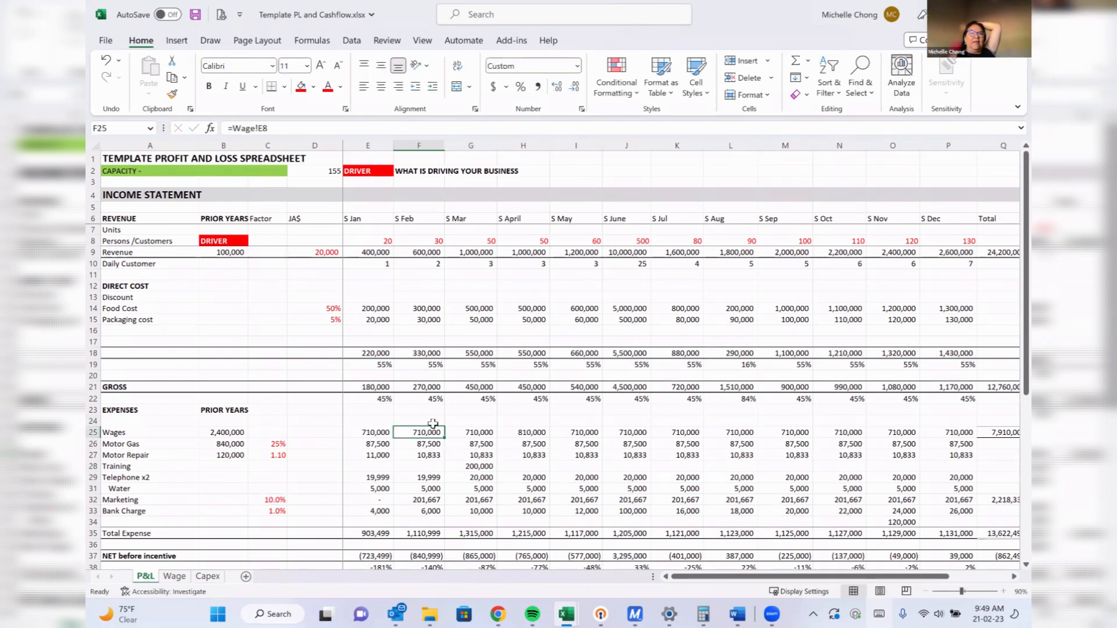
Replace the January Marketing formula in E32 with =E9*D32, based on January Revenue.
key(Down)
key(Down)
key(Down)
key(Down)
key(Down)
key(Down)
key(Left)
key(Left)
key(Left)
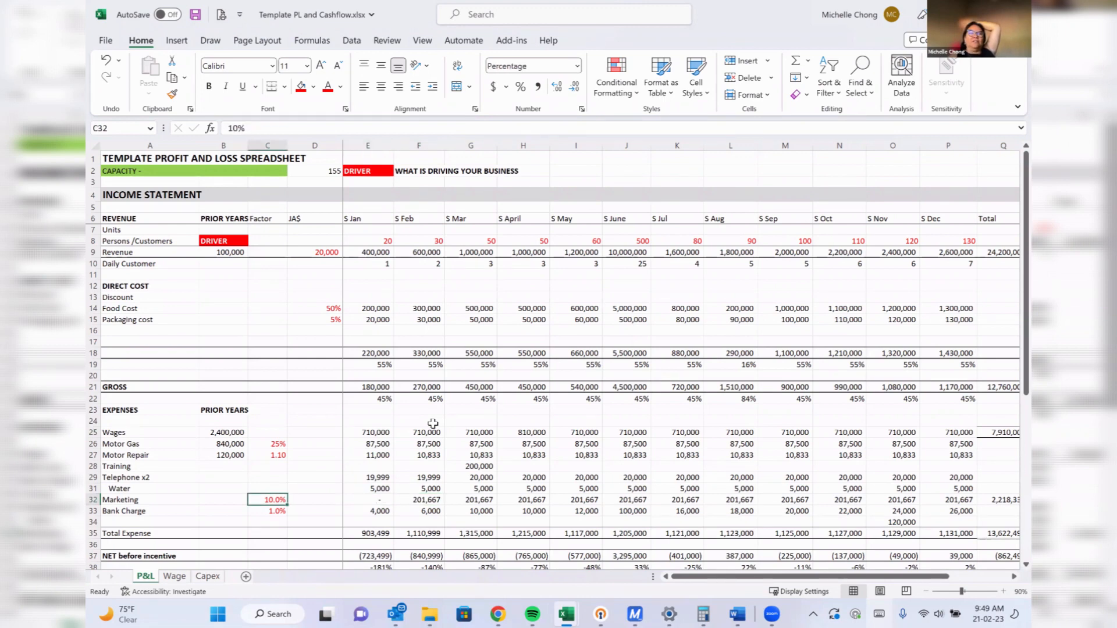
key(Right)
key(Right)
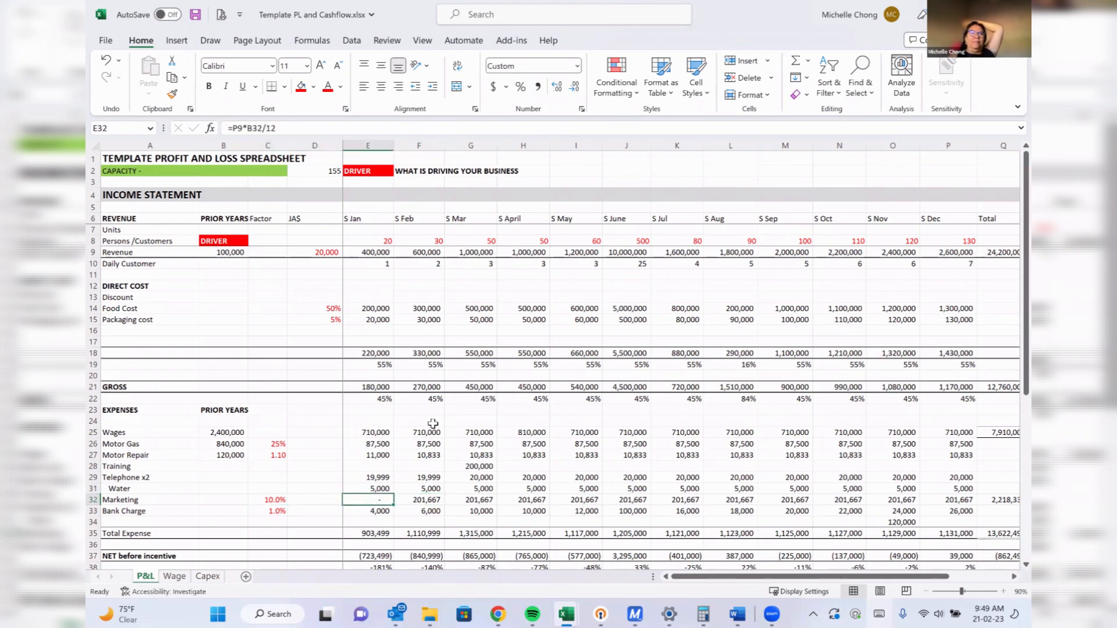
text(=)
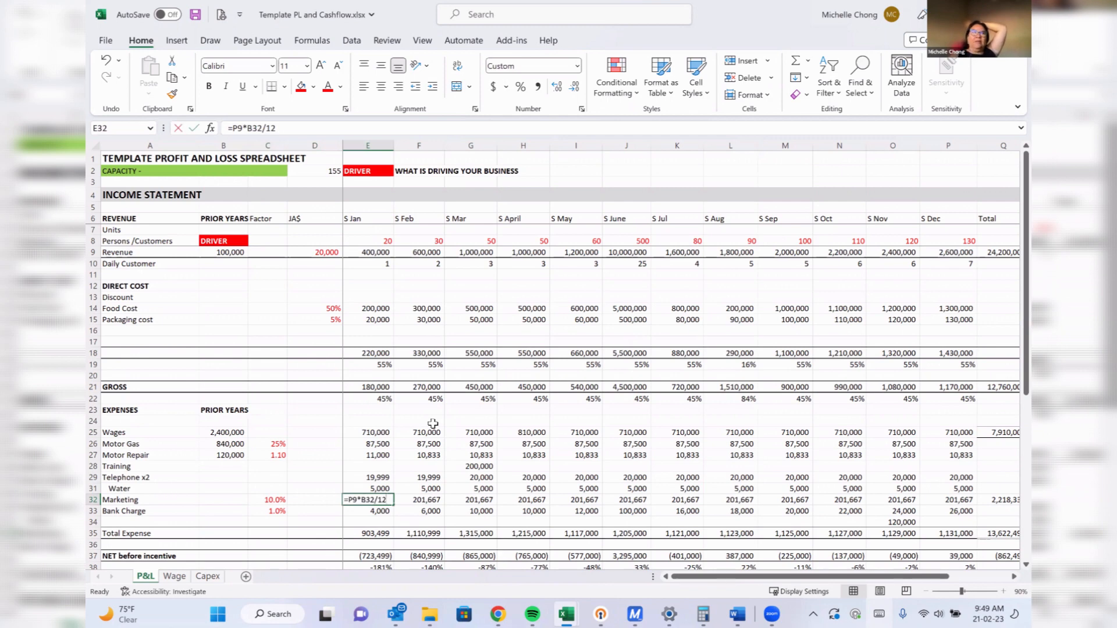
click(368, 254)
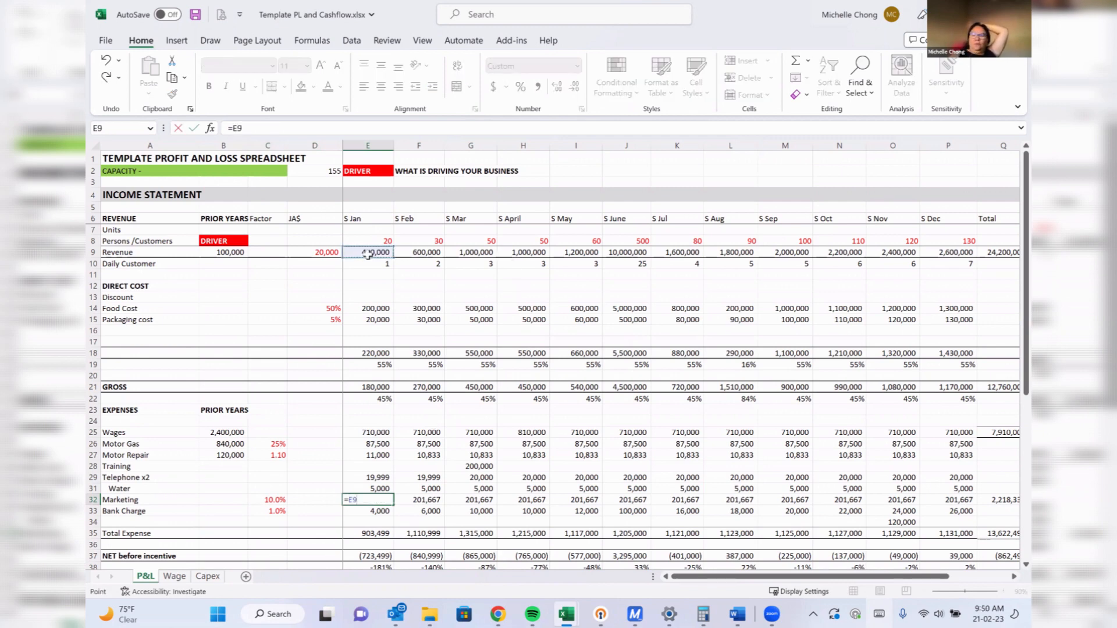
text(*)
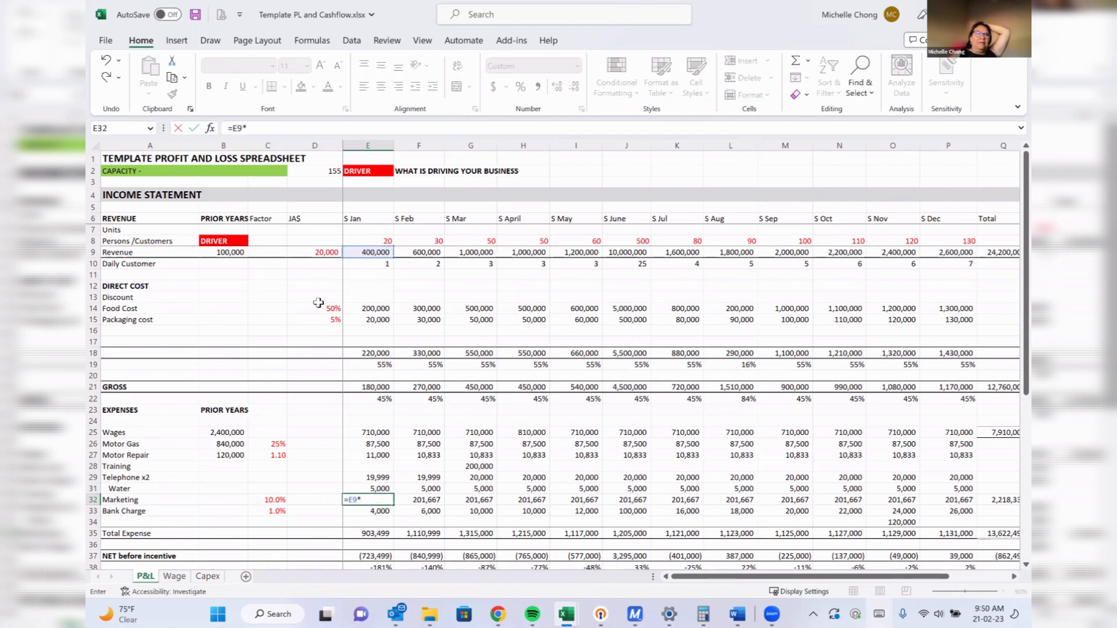
click(298, 499)
key(Return)
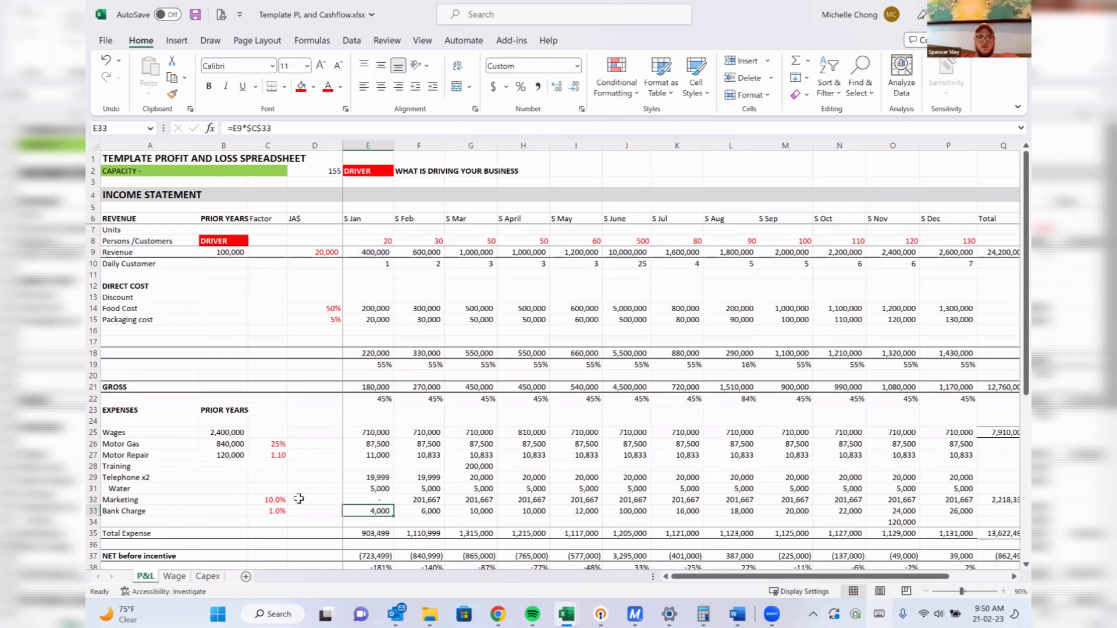
Correct the January Marketing formula in E32 to =E9*C32 so it uses the Marketing factor.
key(Left)
click(298, 499)
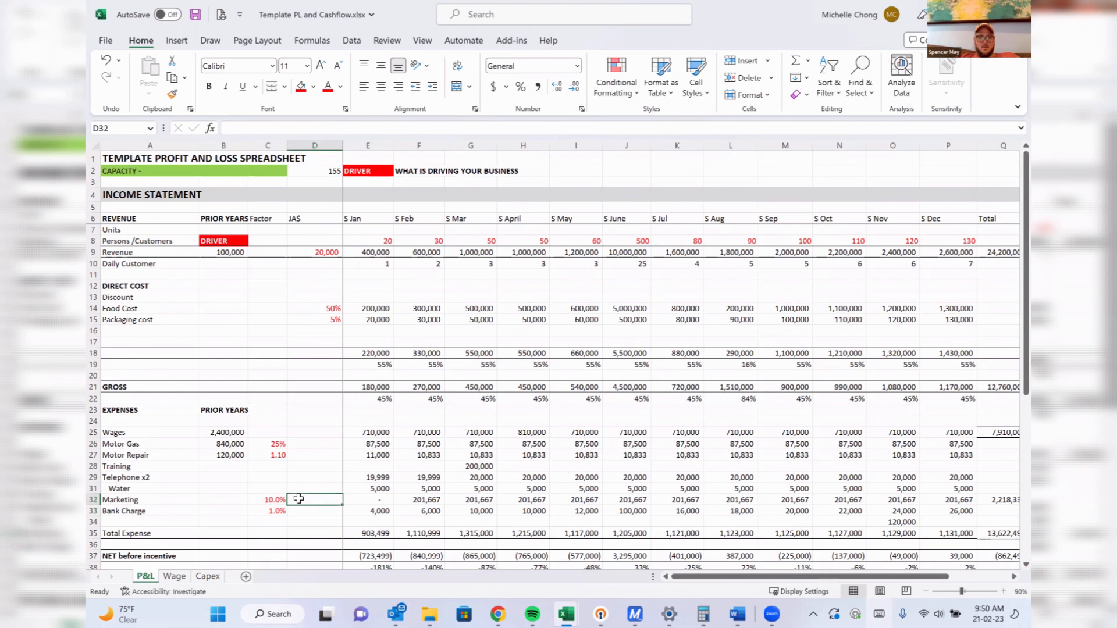
key(Right)
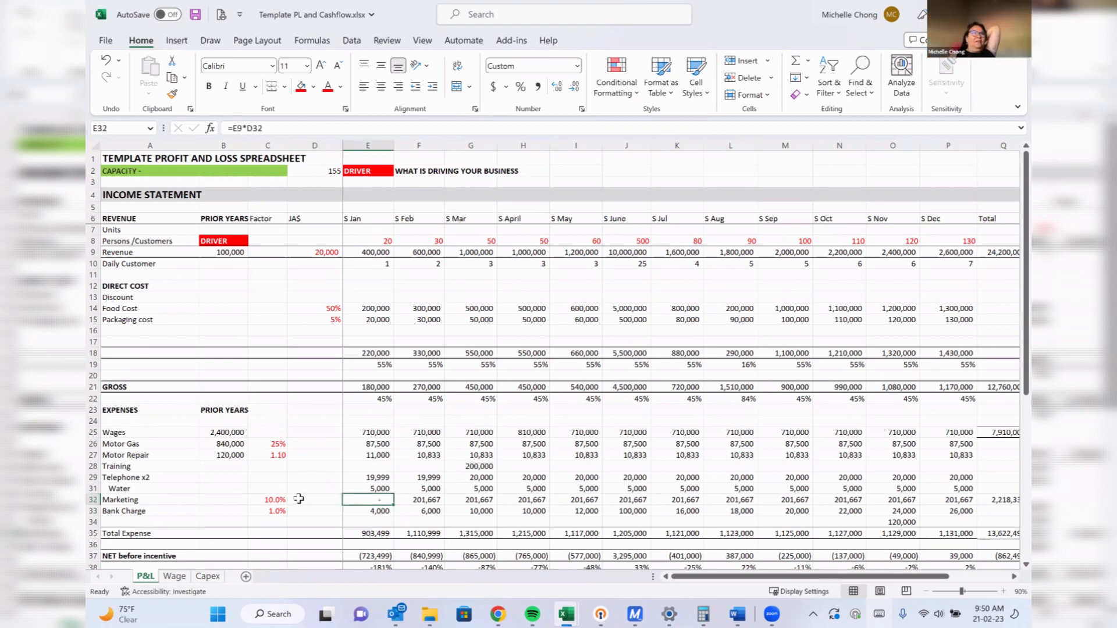
click(249, 127)
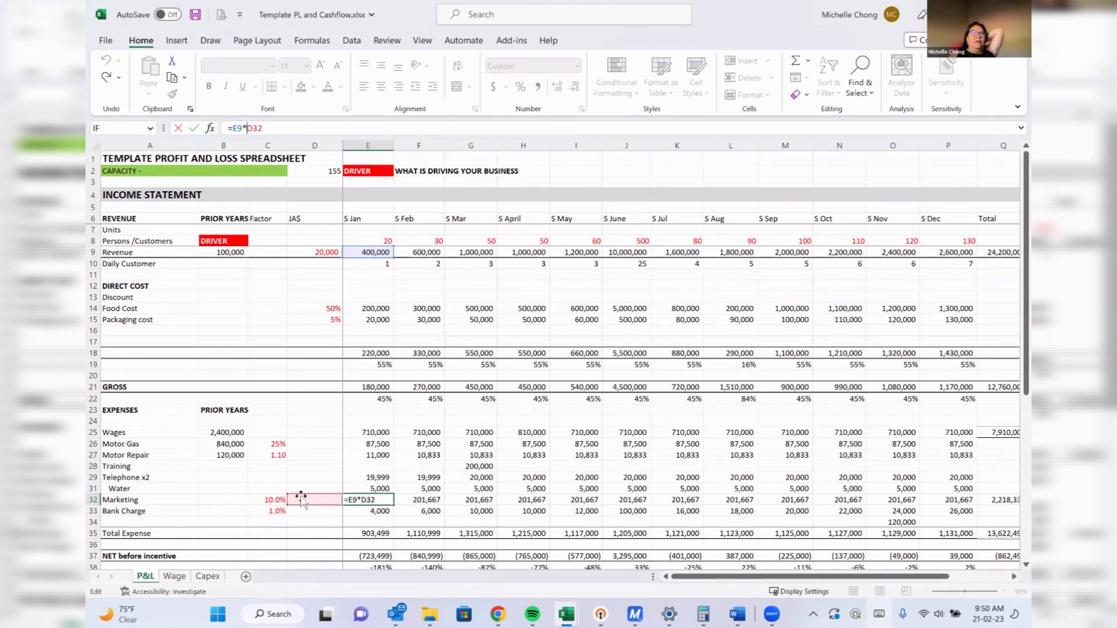
double_click(254, 128)
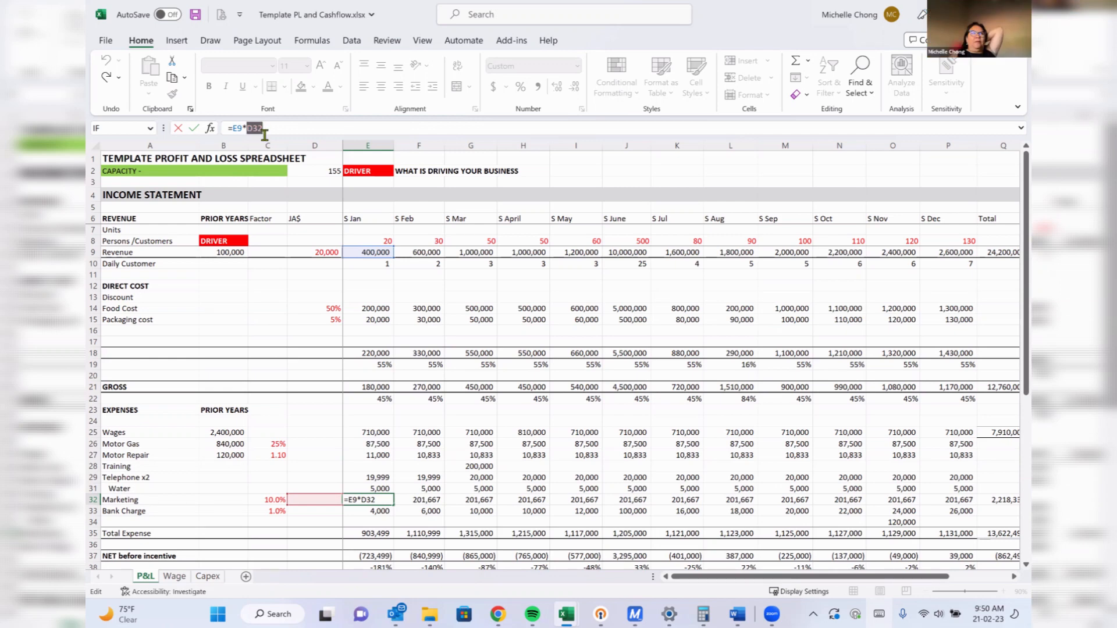
click(275, 501)
key(Return)
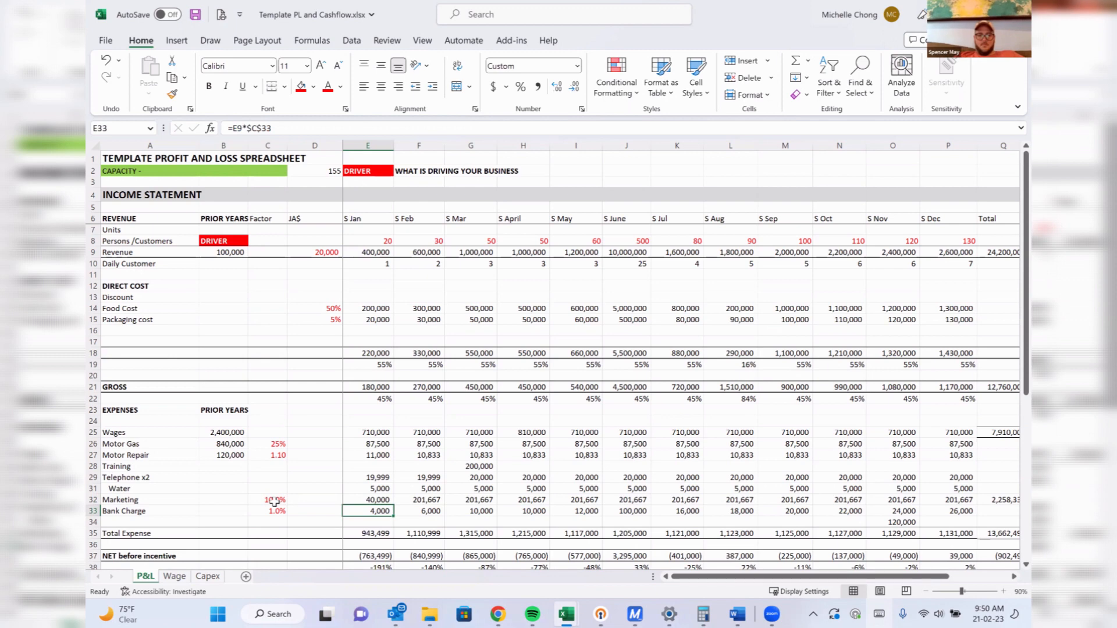
key(Up)
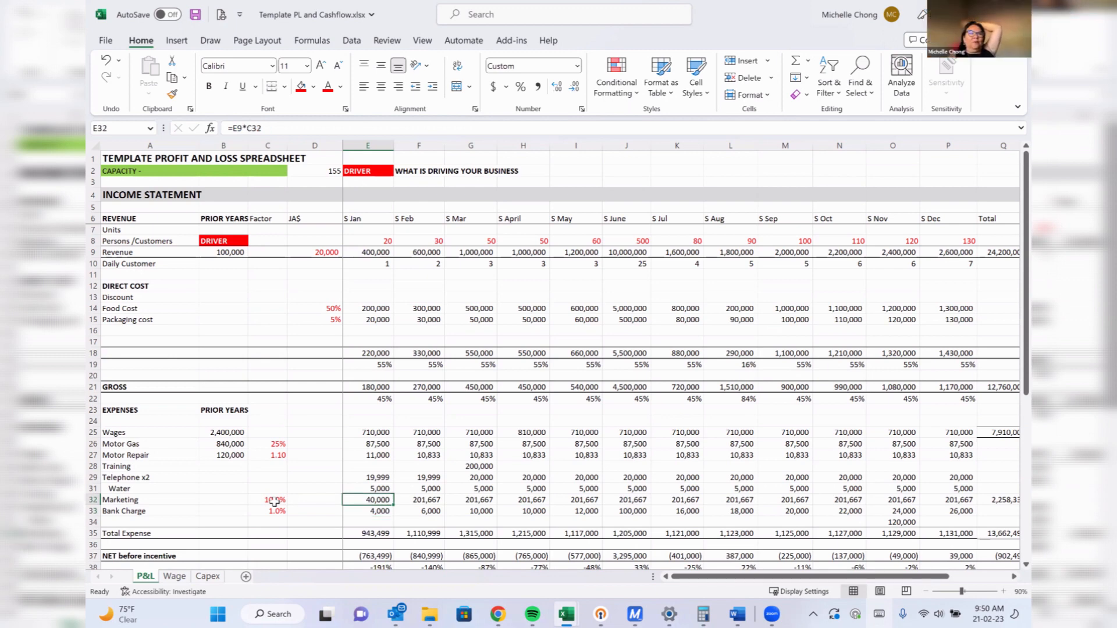
Clear the Marketing factor from C32.
key(Left)
key(Left)
key(Delete)
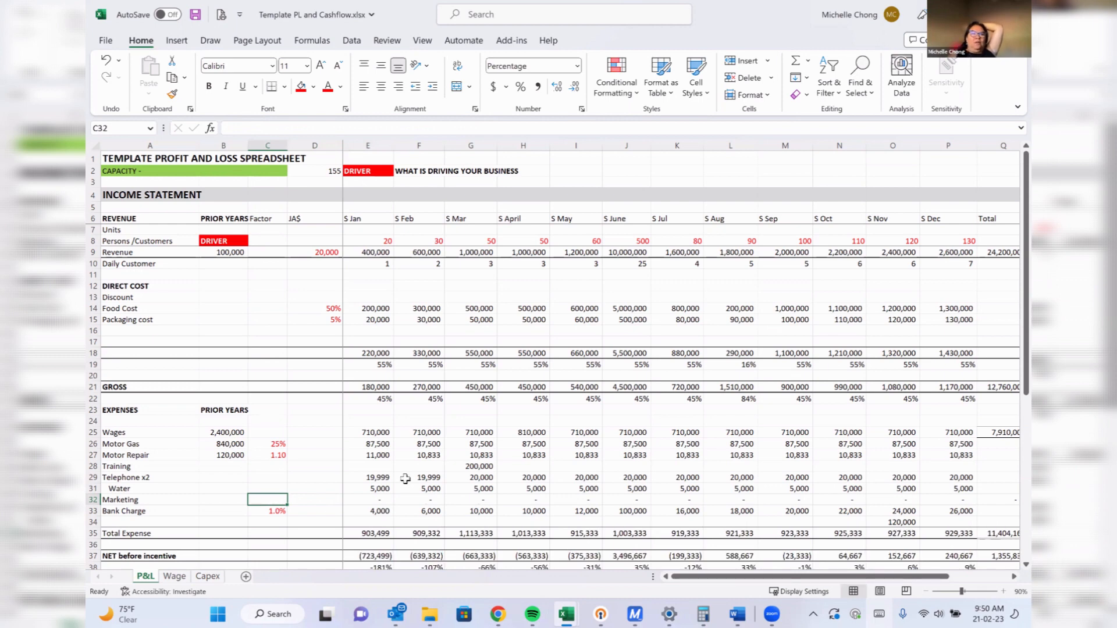
Enter a fixed January Marketing expense of 5000 in E32.
click(377, 499)
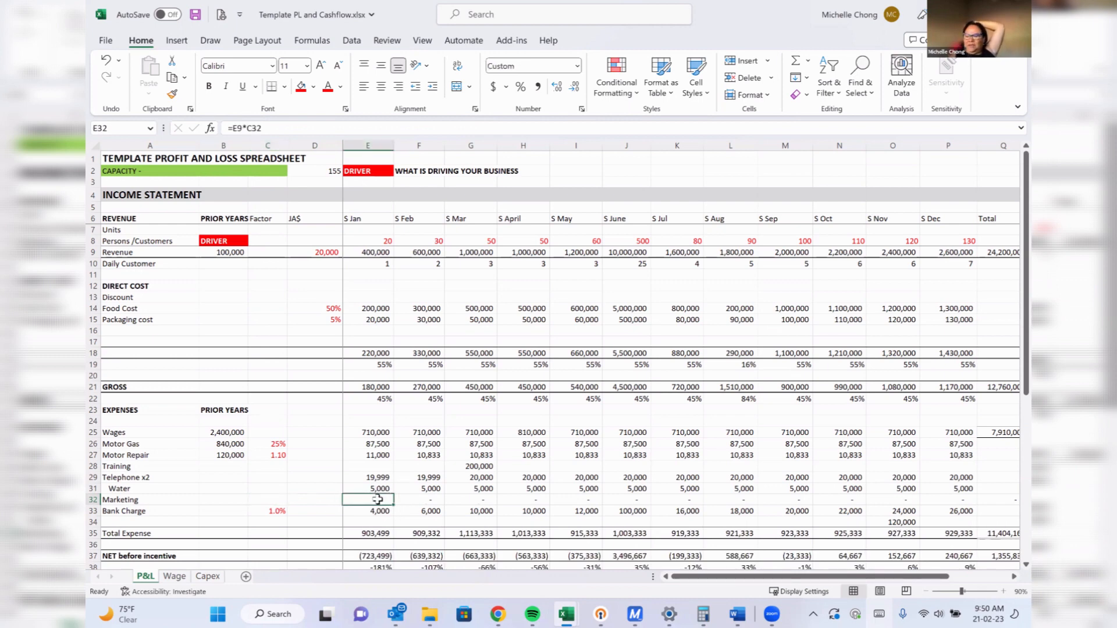
text(5000)
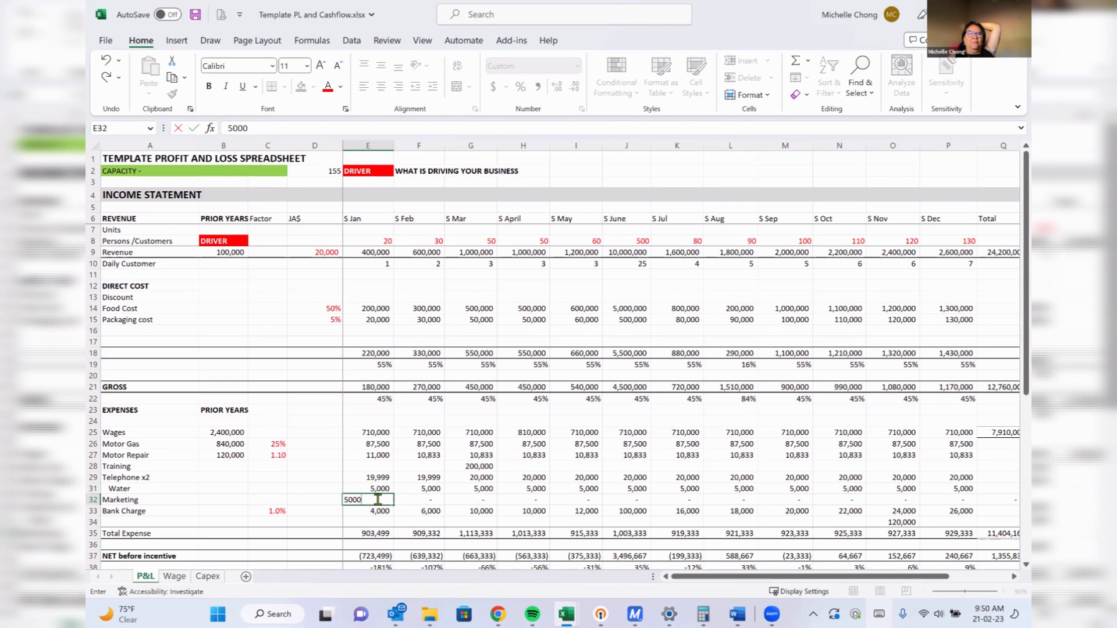
key(Return)
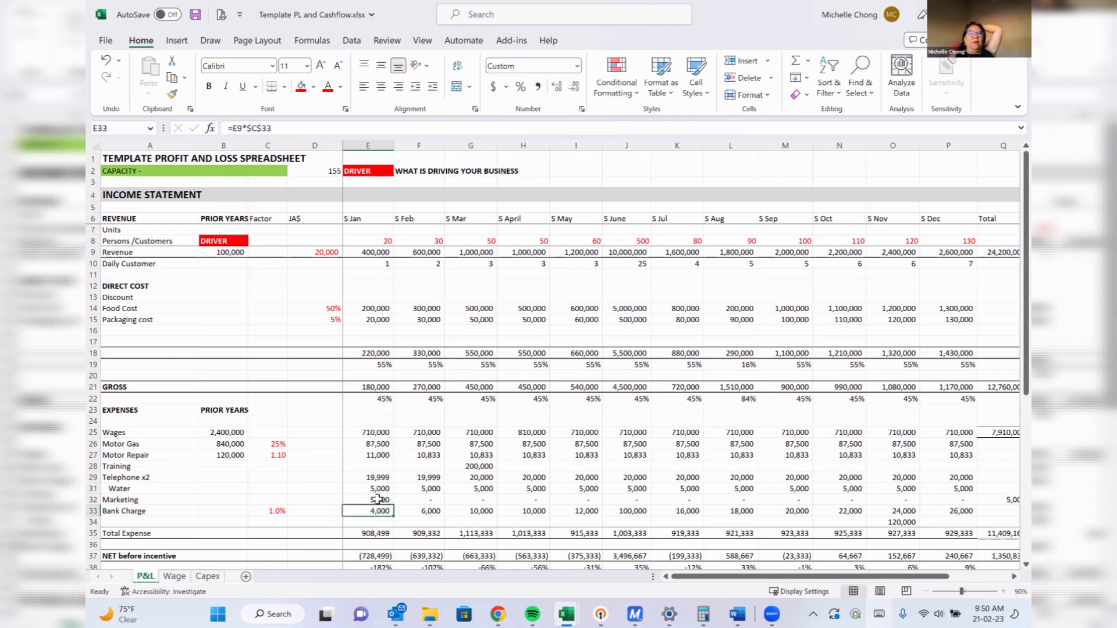
click(378, 499)
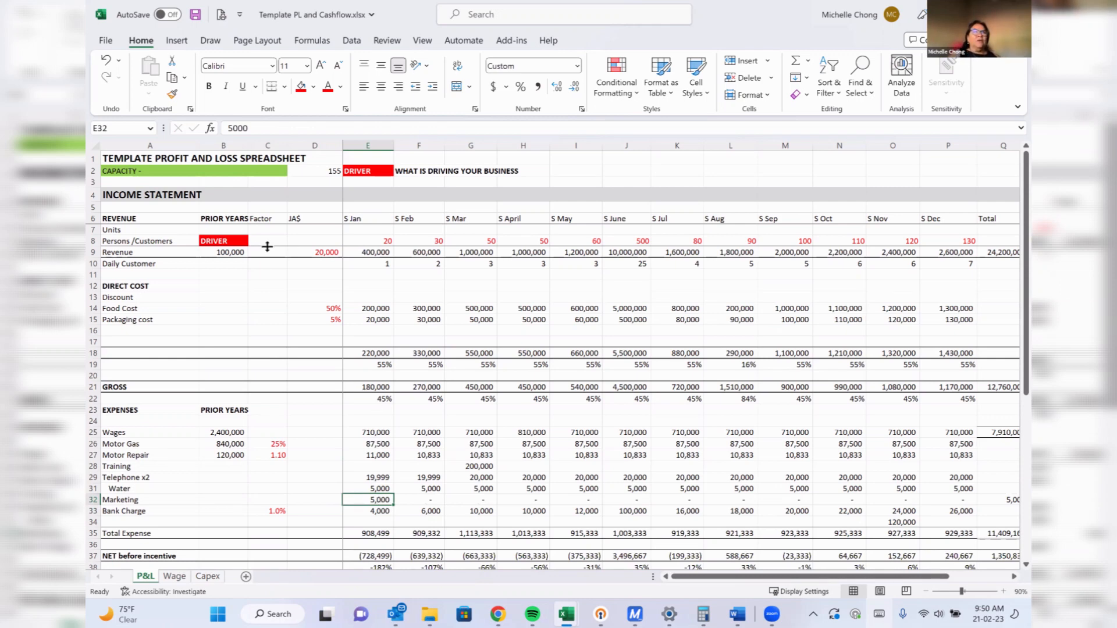
Rename the Revenue row label in A9 to Sales.
click(125, 252)
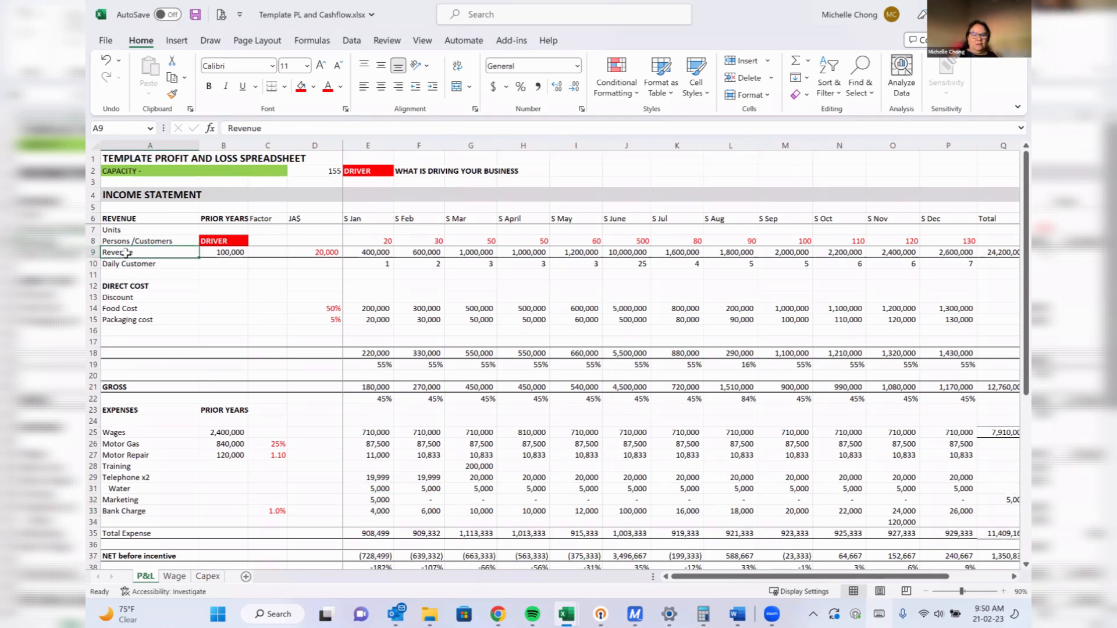
text(D)
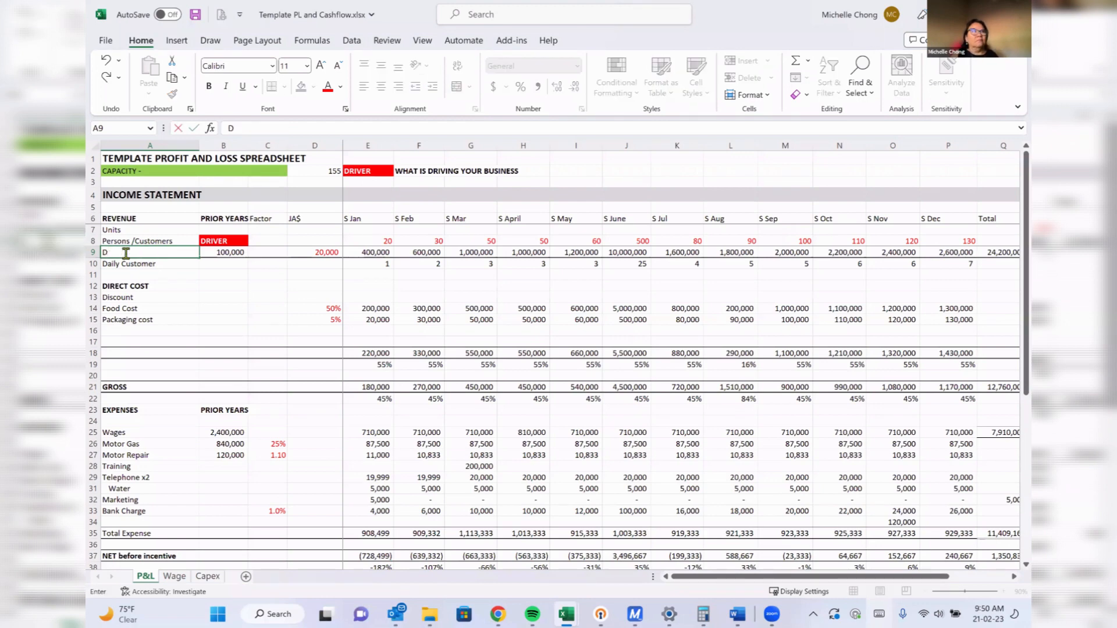
key(BackSpace)
text(Sales)
key(Return)
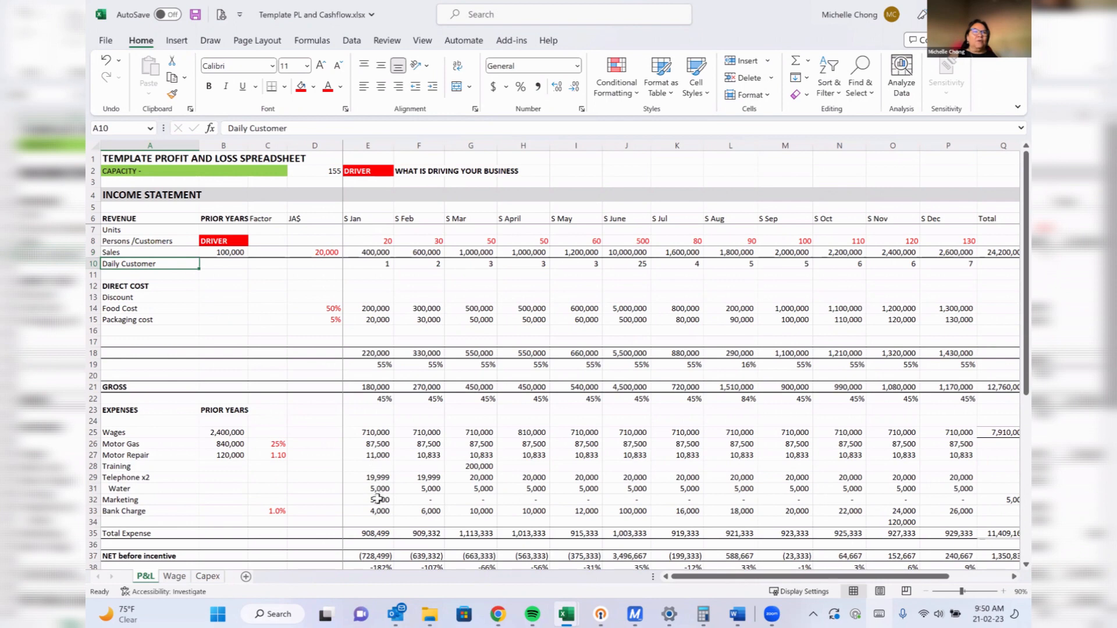
Select the empty Marketing factor cell C32.
click(278, 500)
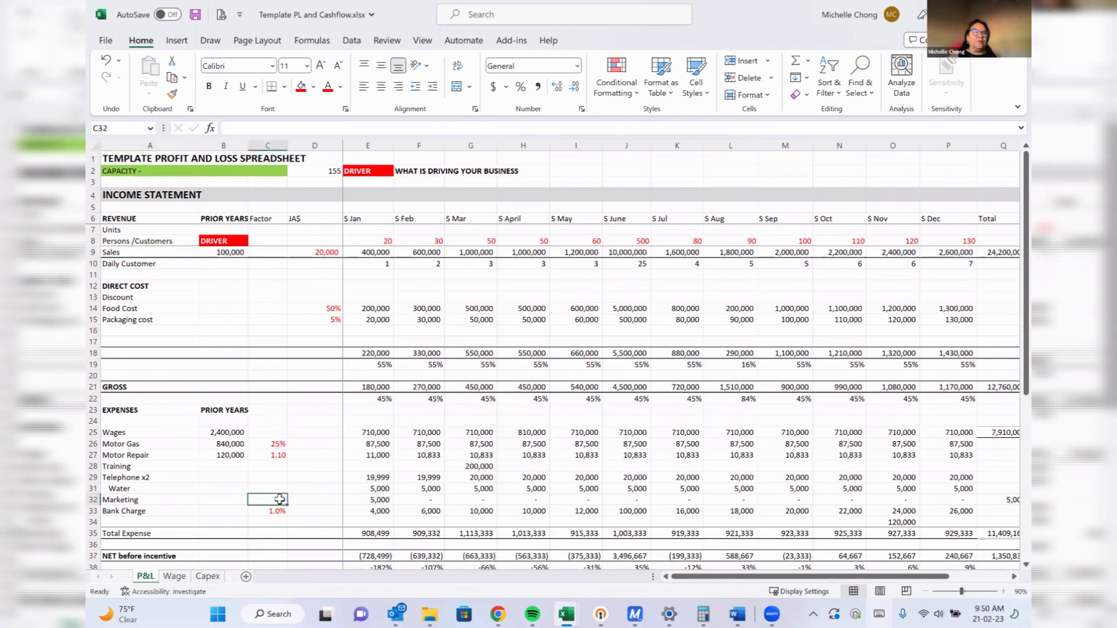
Calculate January marketing as a share of sales in D32 with the formula =E32/E9.
click(311, 498)
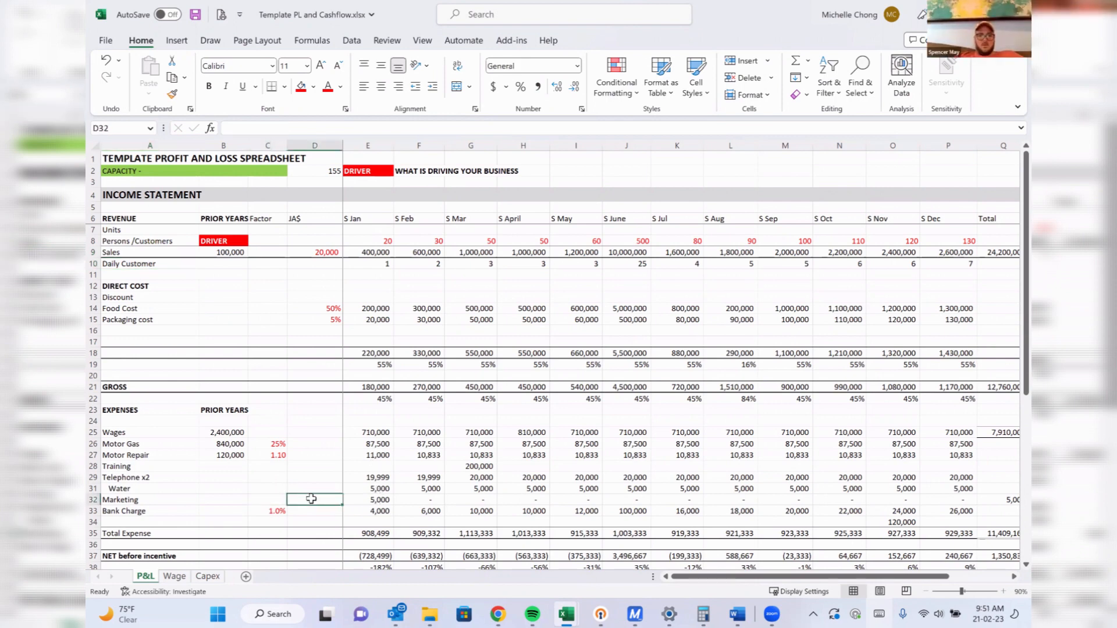
text(=)
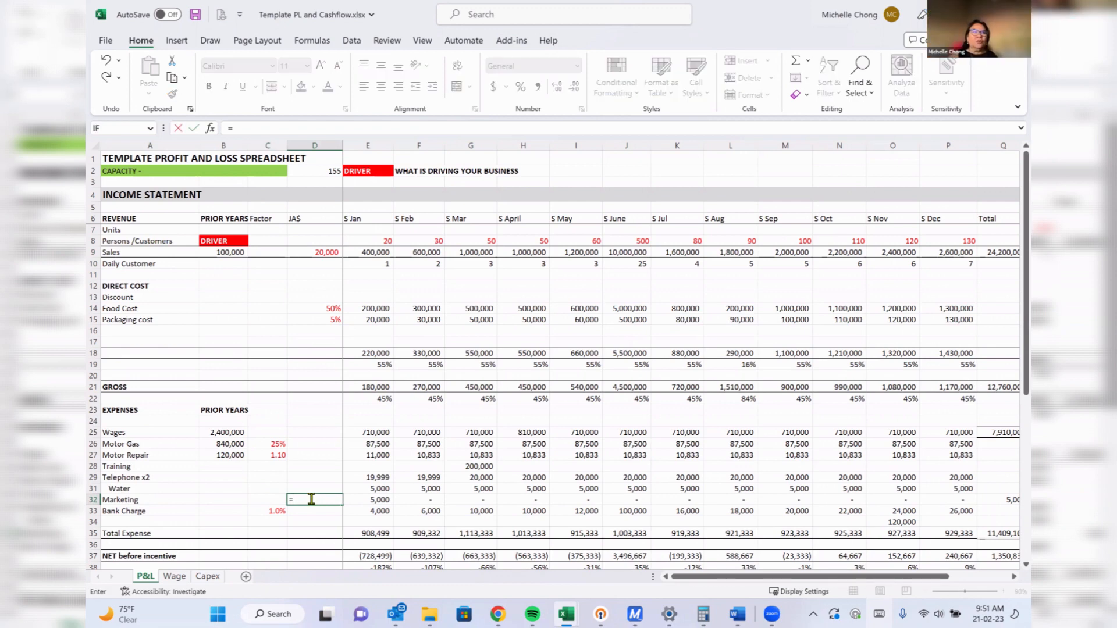
click(374, 499)
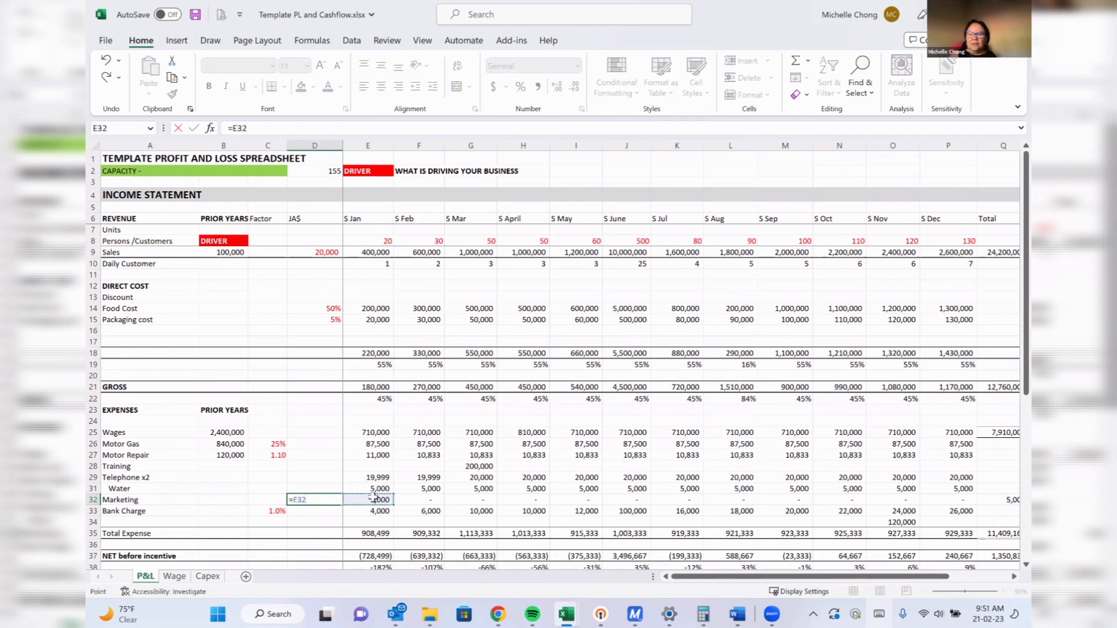
text(/)
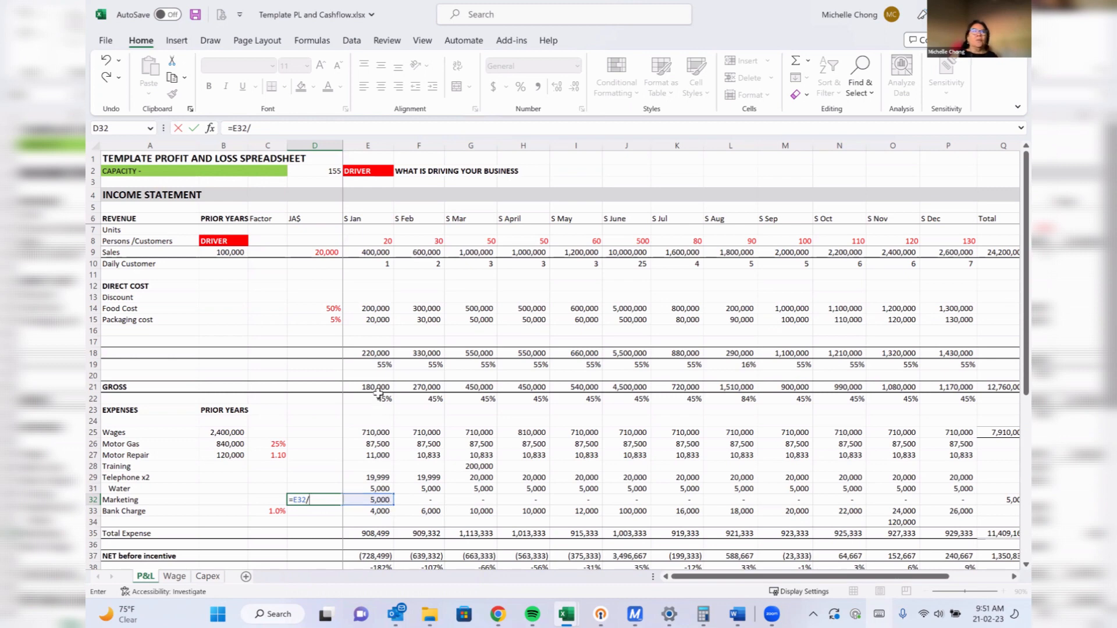
click(371, 253)
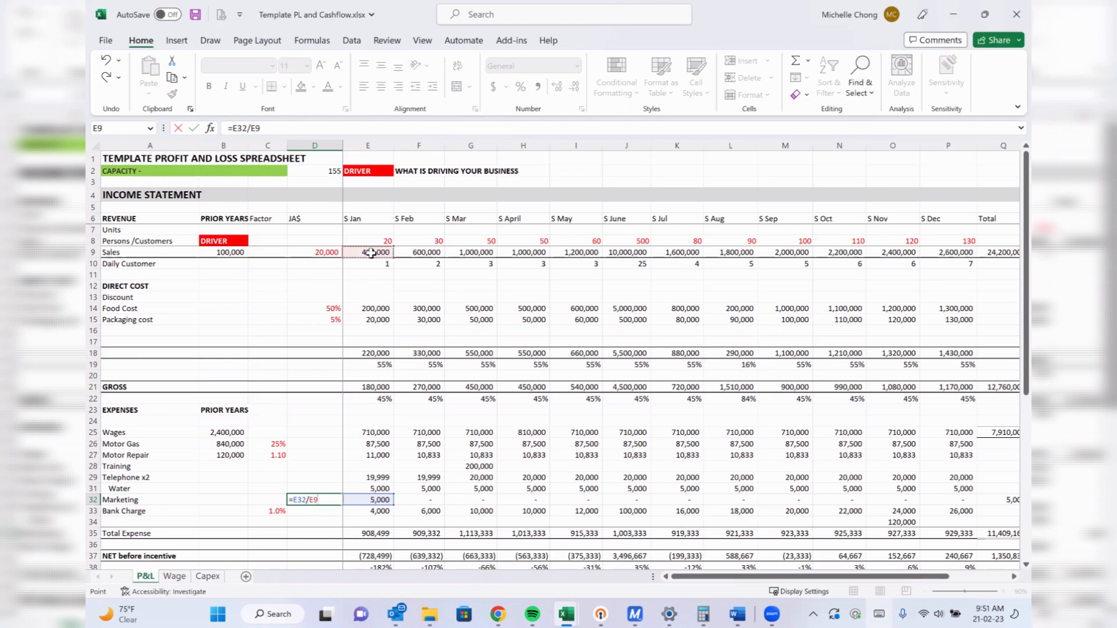
key(Return)
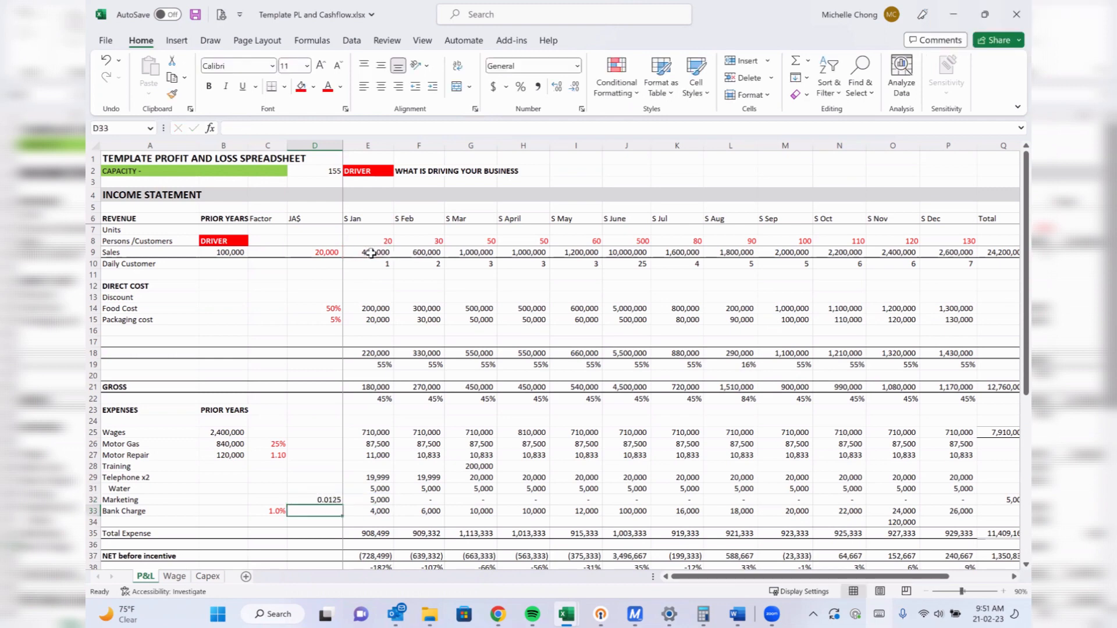
Format the marketing ratio in D32 as a percentage with one decimal place.
key(Up)
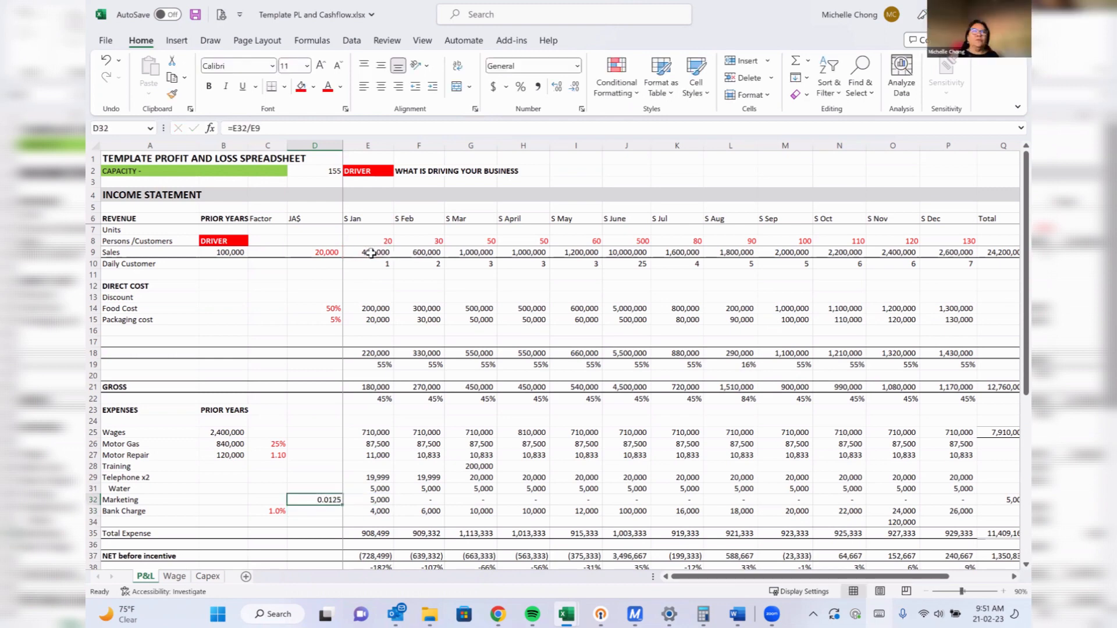
click(520, 90)
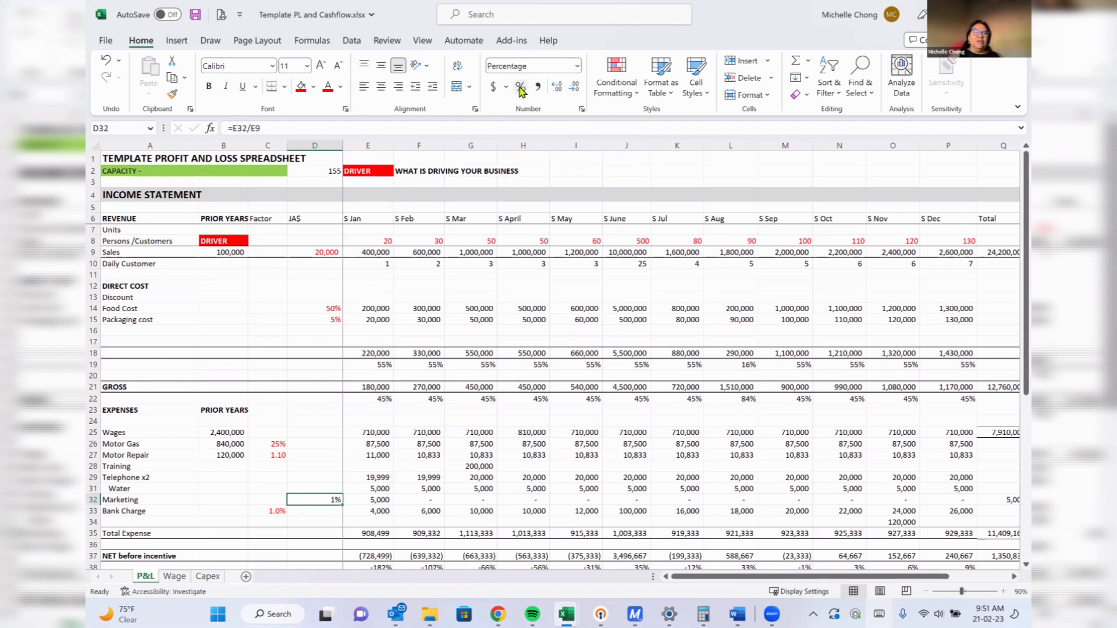
click(557, 87)
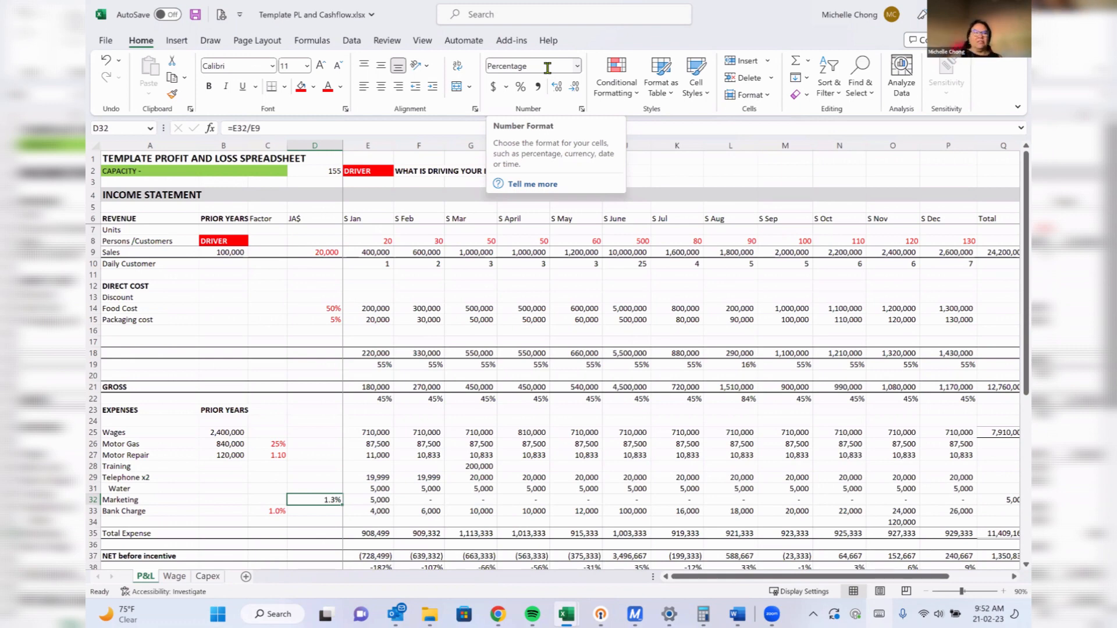
Undo the recent edits back to the Revenue label in A9 and the 10% Marketing factor, and select January's Marketing amount.
click(107, 62)
click(107, 62)
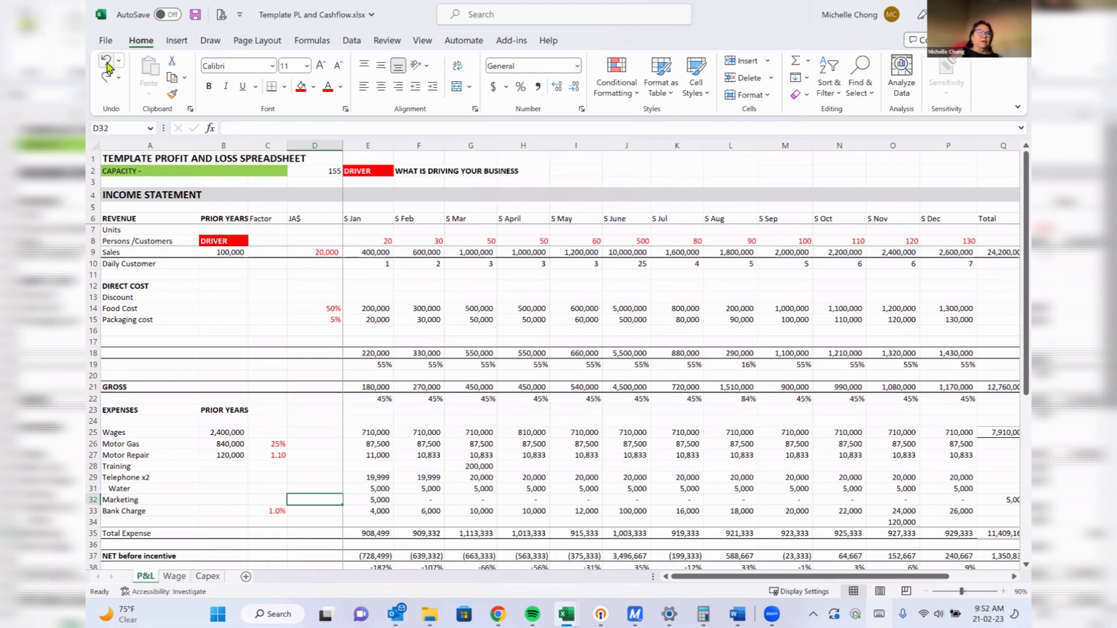
click(106, 62)
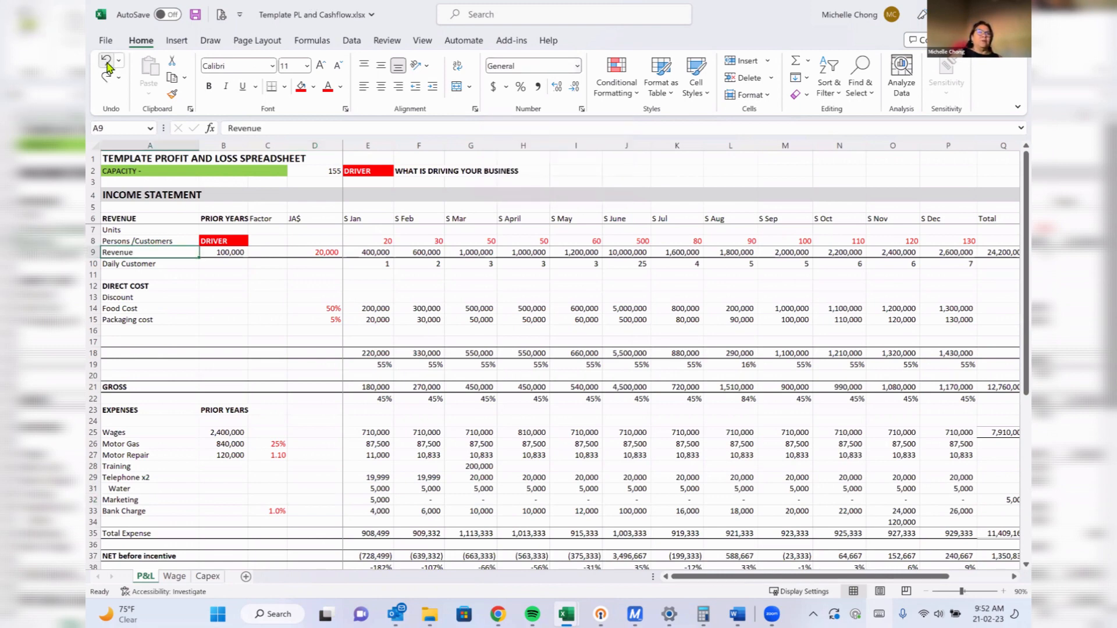
click(107, 62)
click(107, 62)
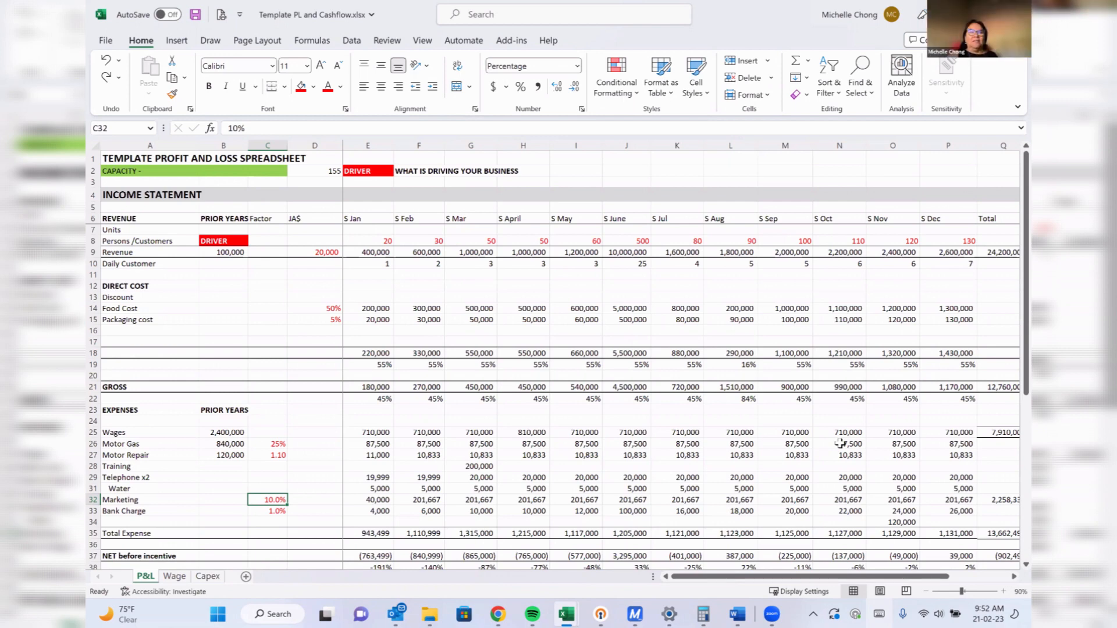
key(Right)
key(Right)
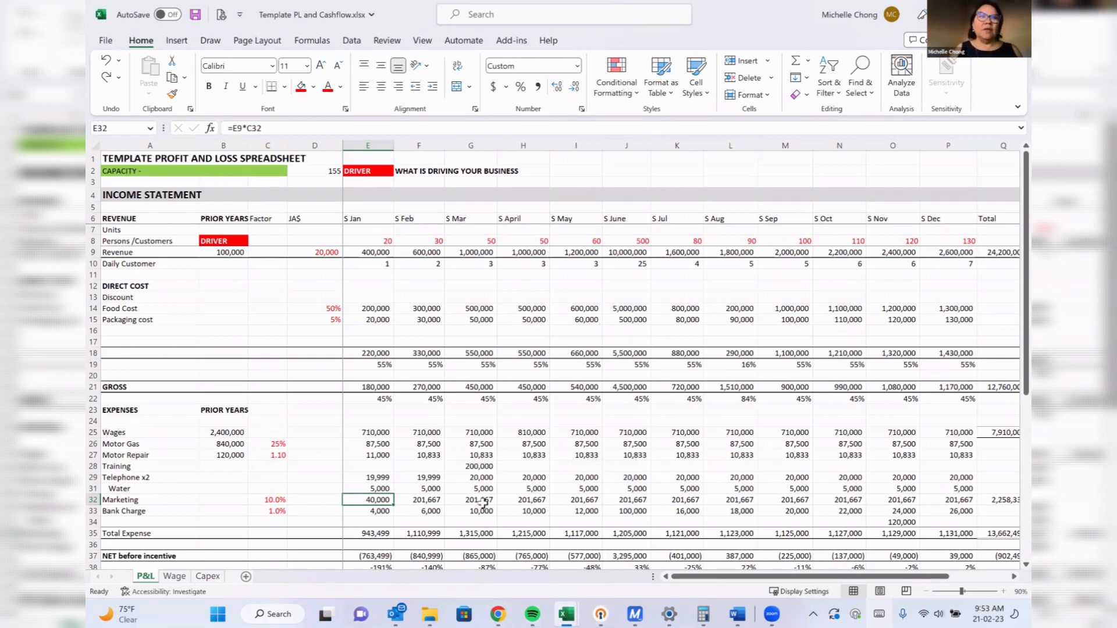
Switch to Chrome, search Google for "jamaica stock exchange" and open the exchange's home page.
click(500, 614)
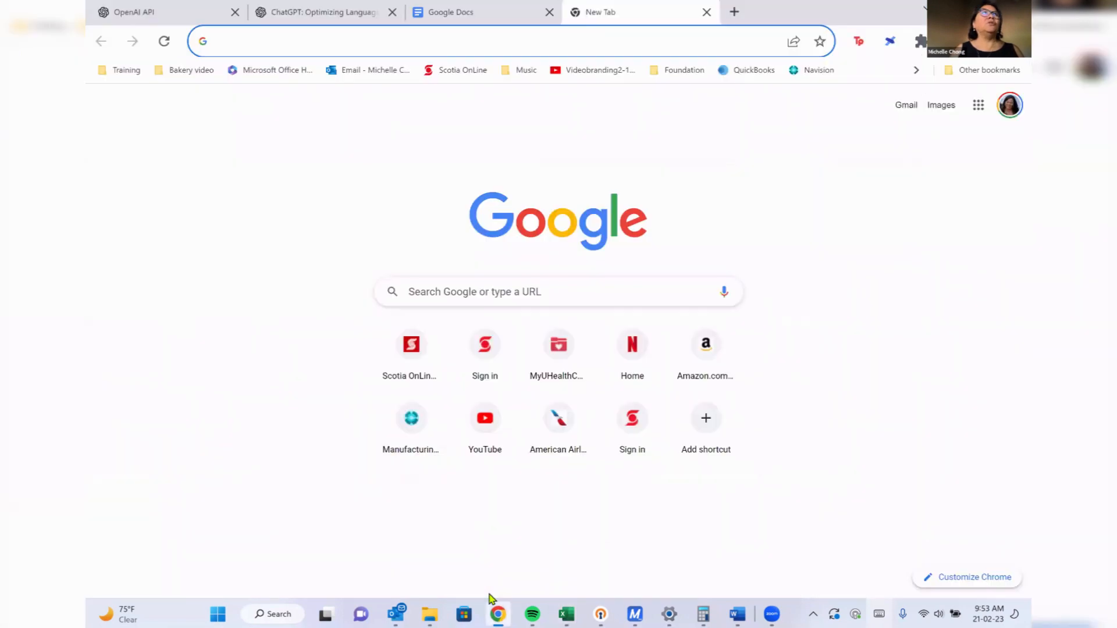
click(260, 44)
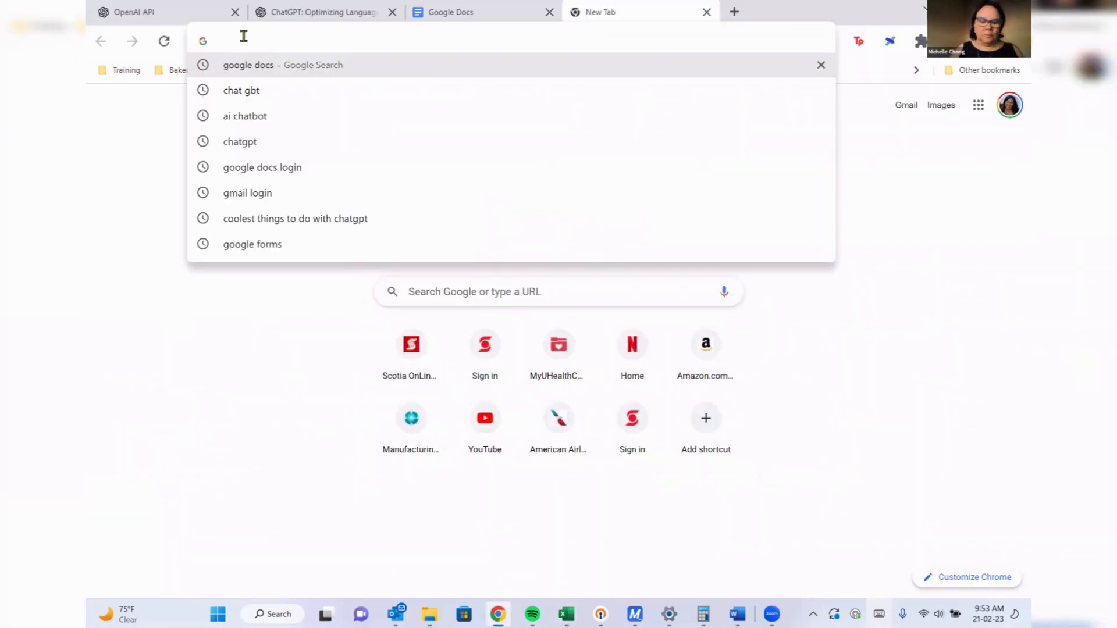
text(jama)
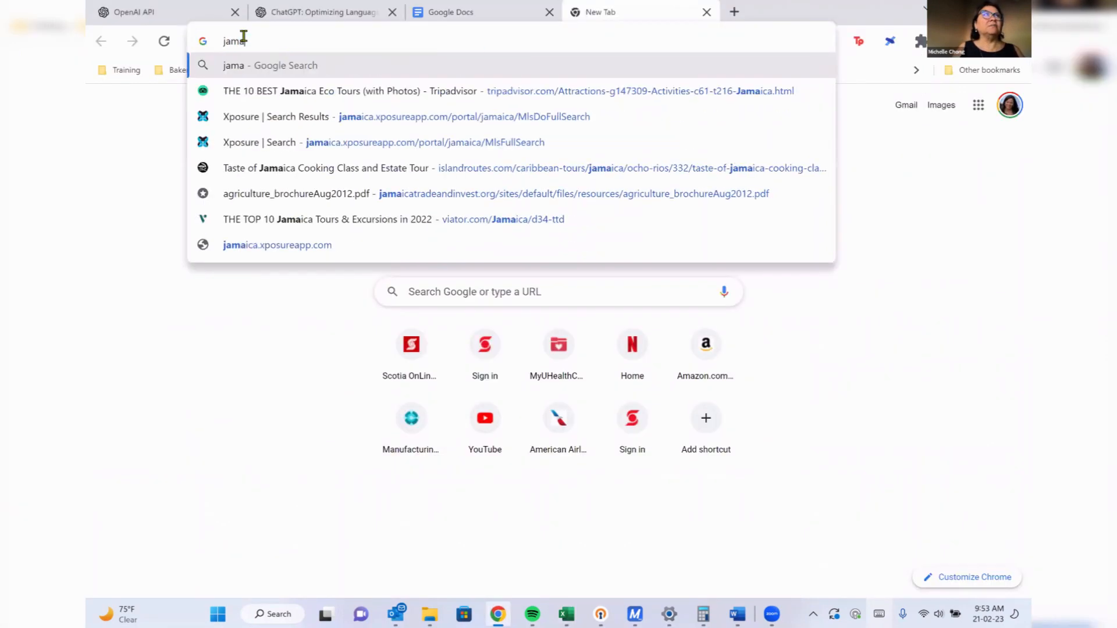
text(ica sto)
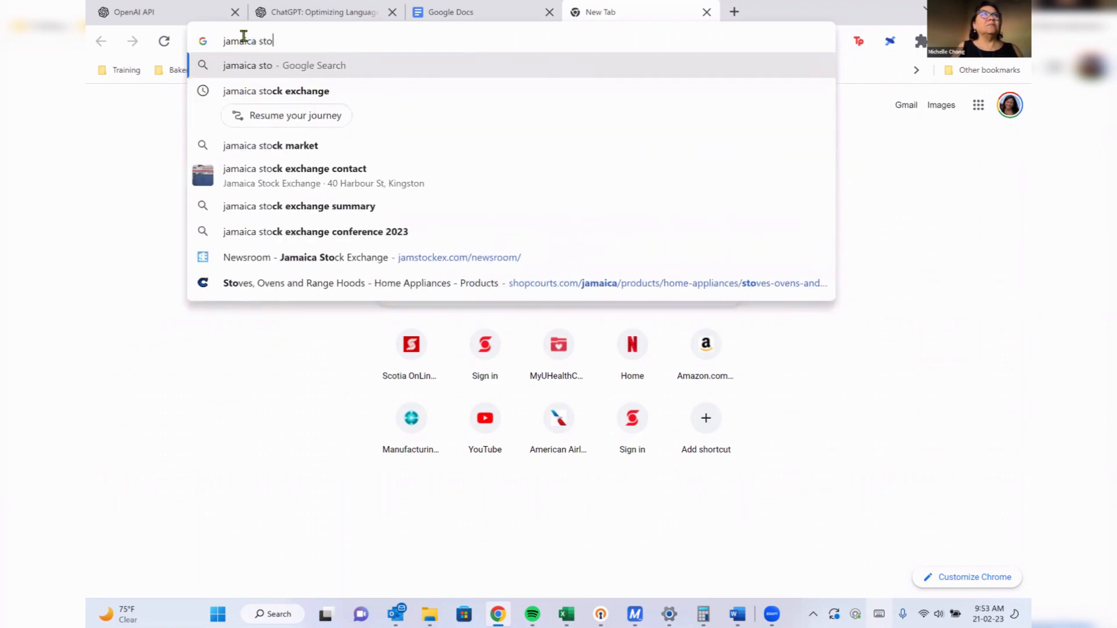
text(ck exchange)
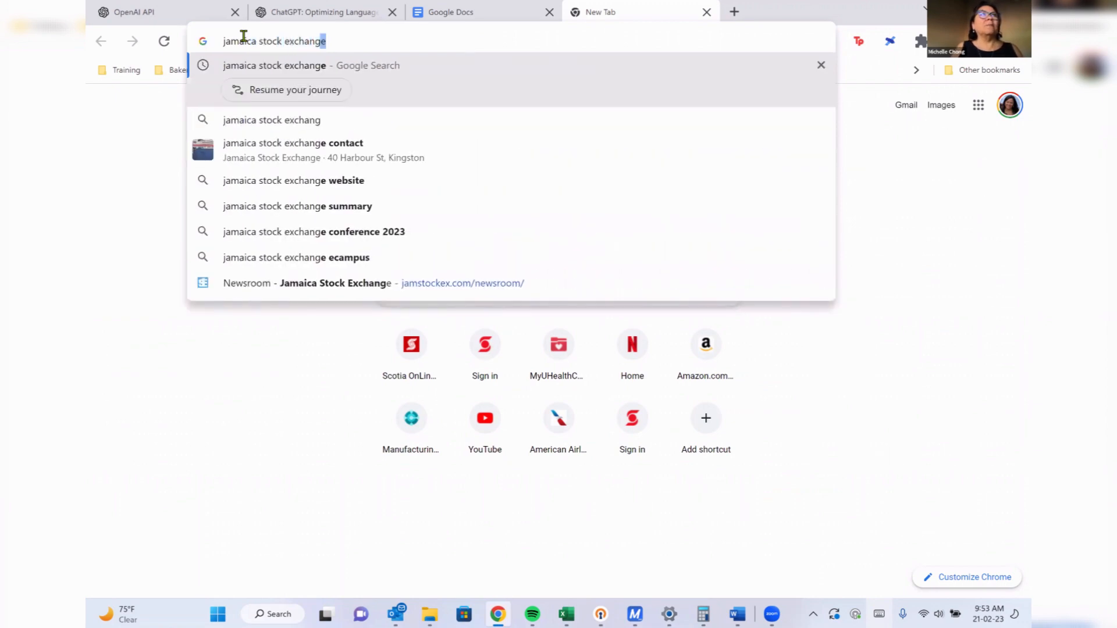
key(Return)
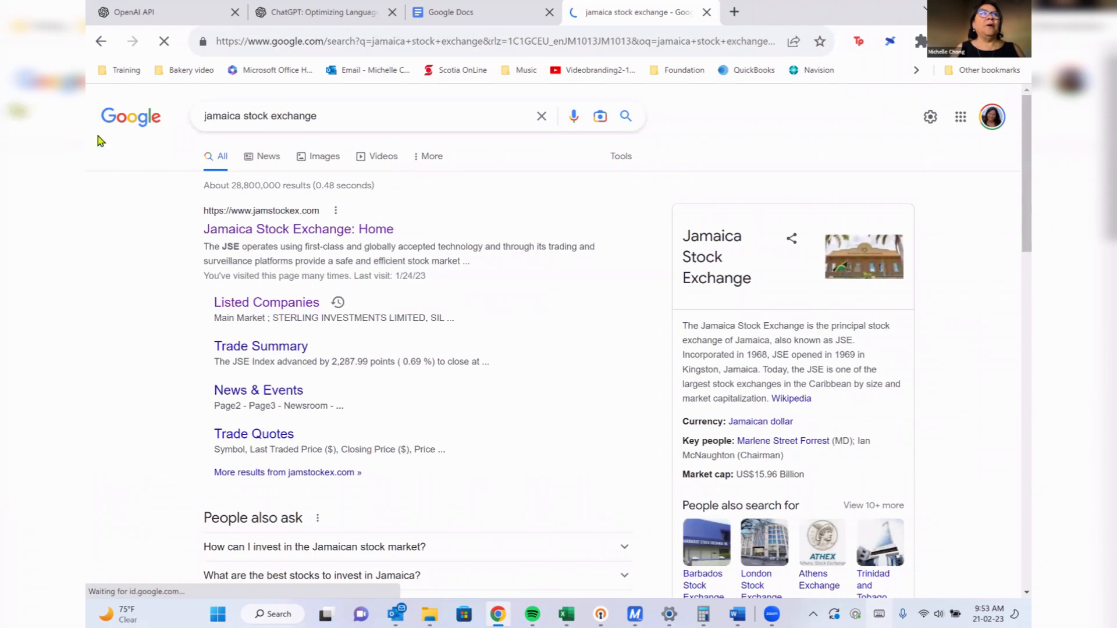
click(284, 232)
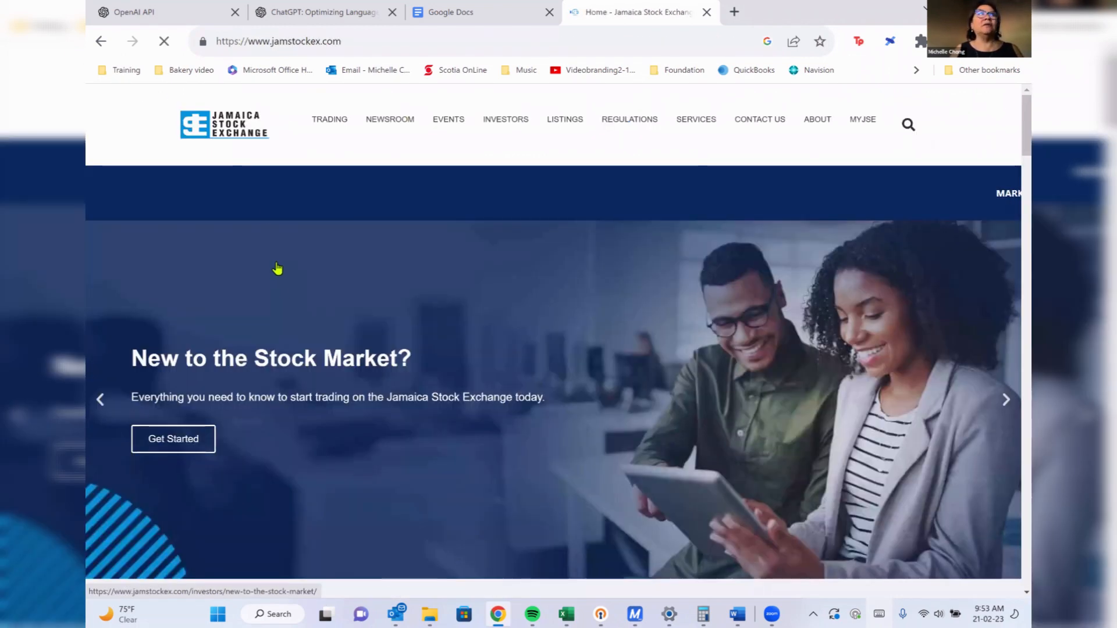
Search for "amg annual report" and open the AMG Packaging & Paper Company Limited annual report page on jamstockex.com.
click(347, 43)
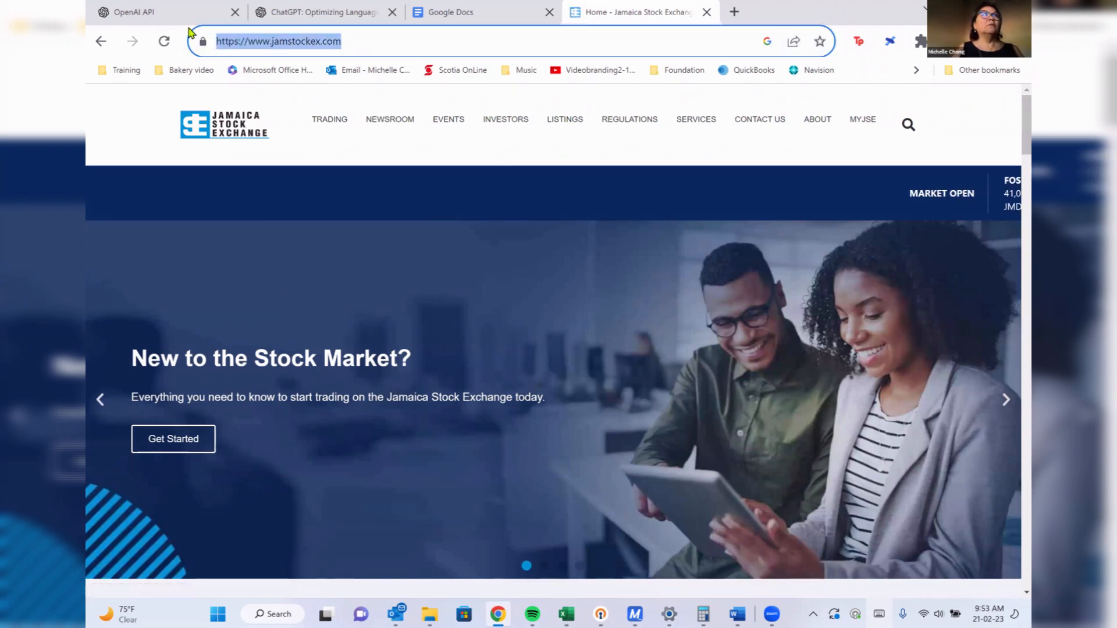
text(amg annu)
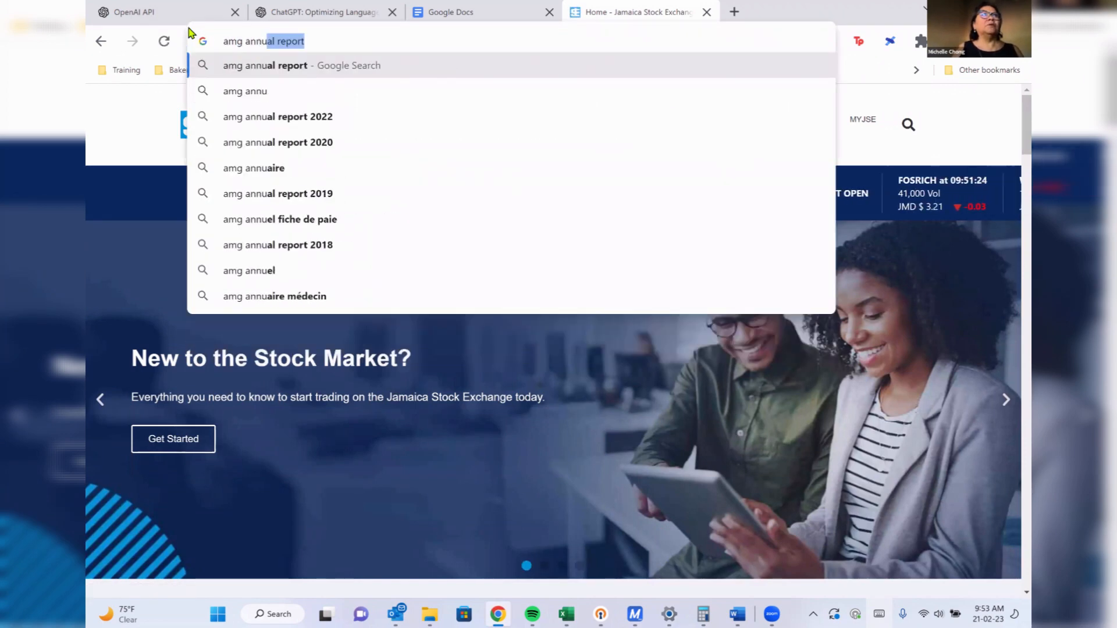
text(al repor)
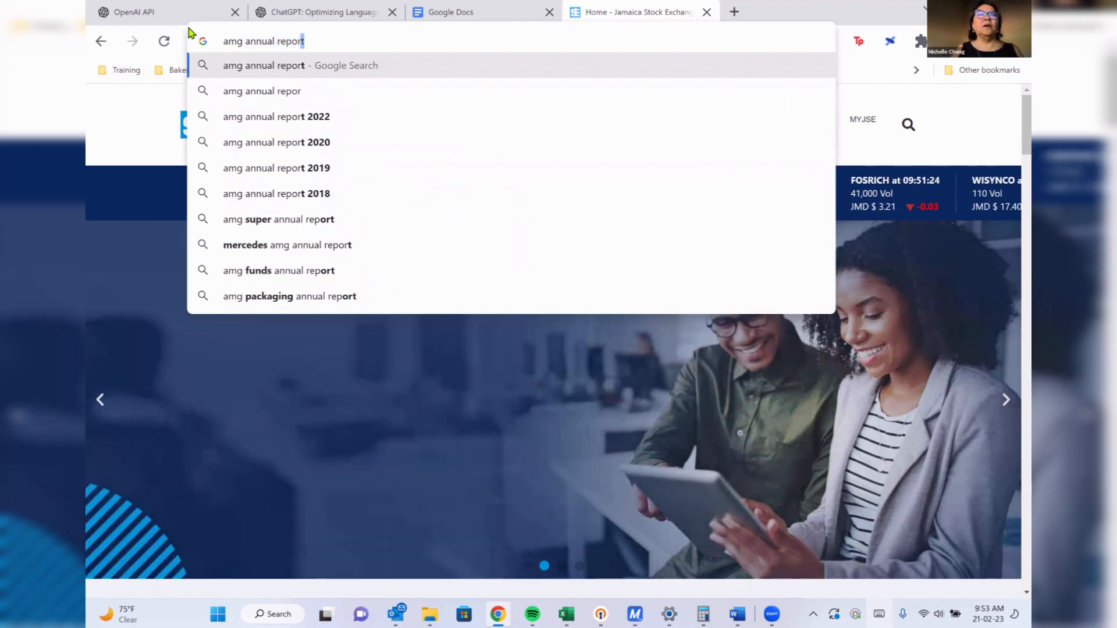
key(Return)
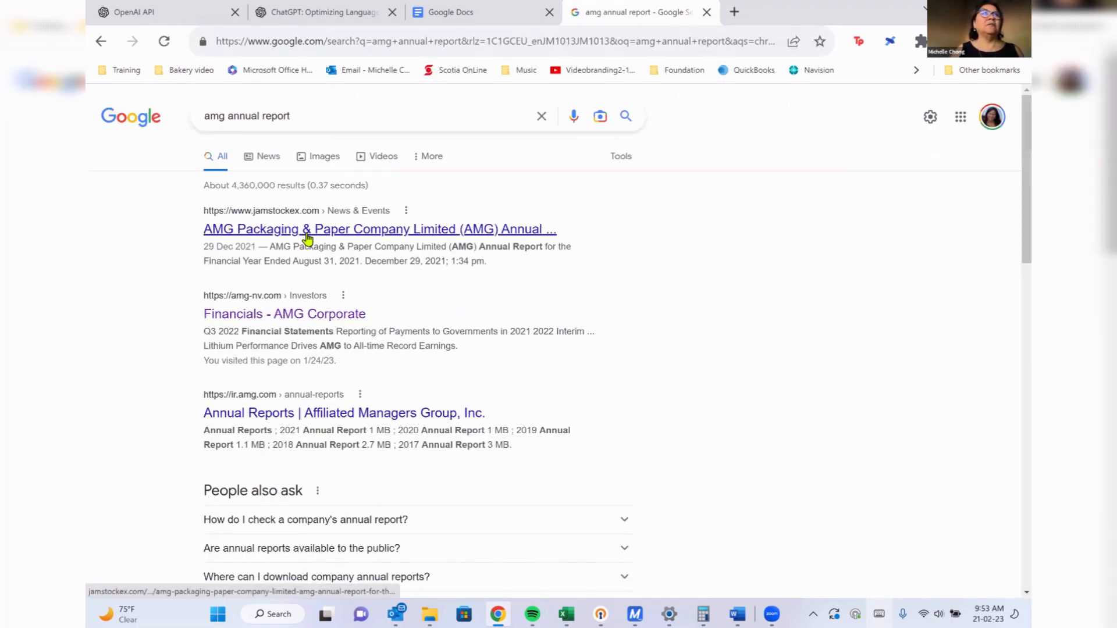
click(307, 239)
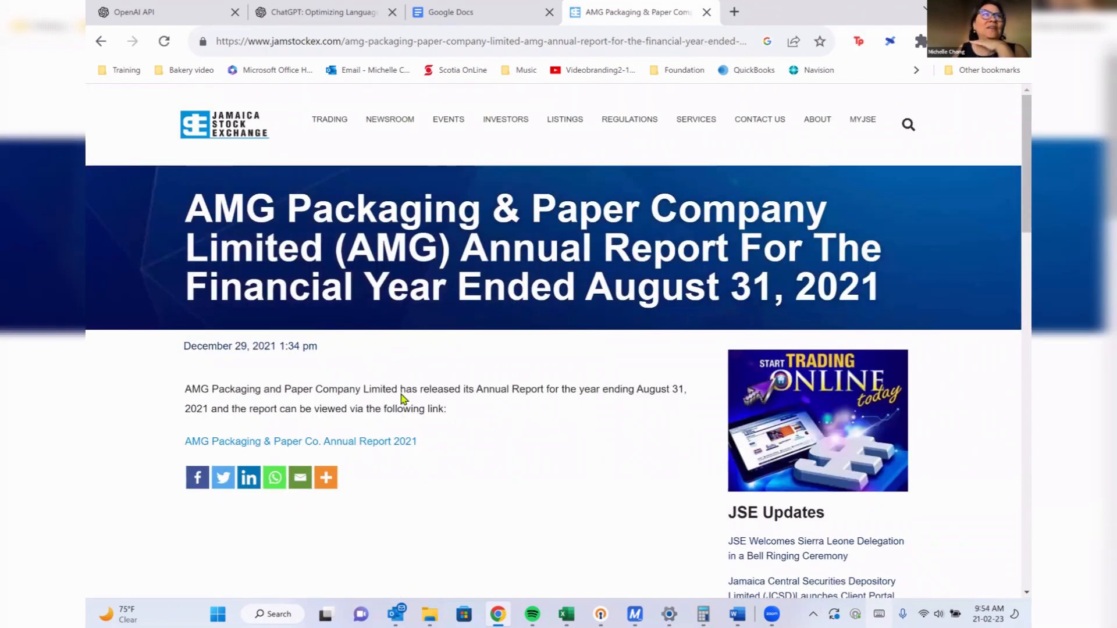
Open the AMG Packaging & Paper Co. Annual Report 2021 PDF and fit a whole page in the view.
scroll(372, 326, down, 4)
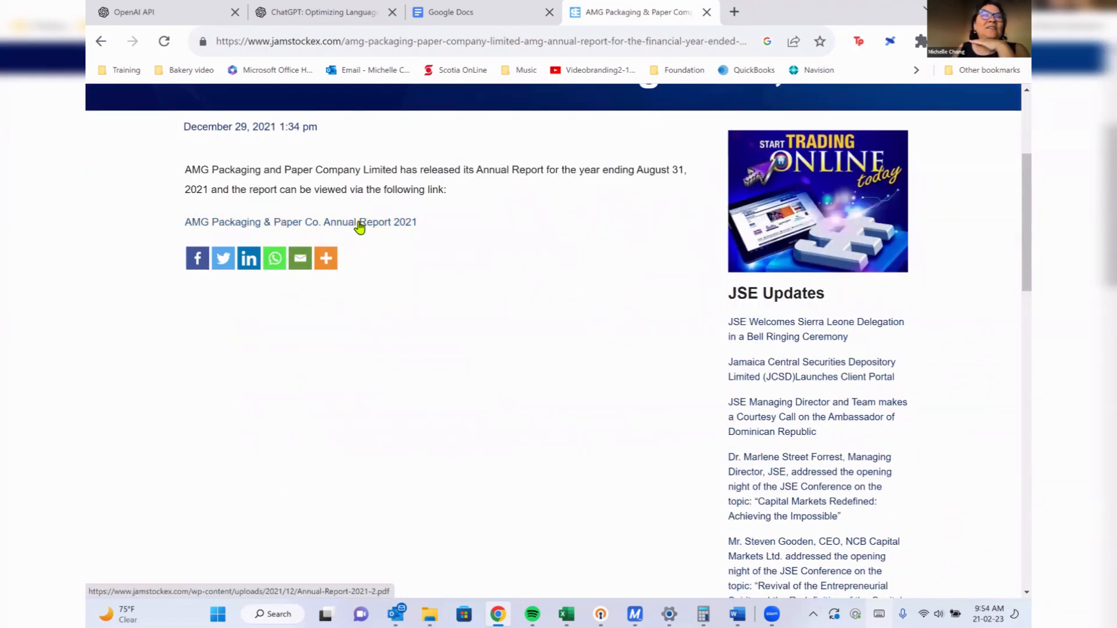
click(359, 225)
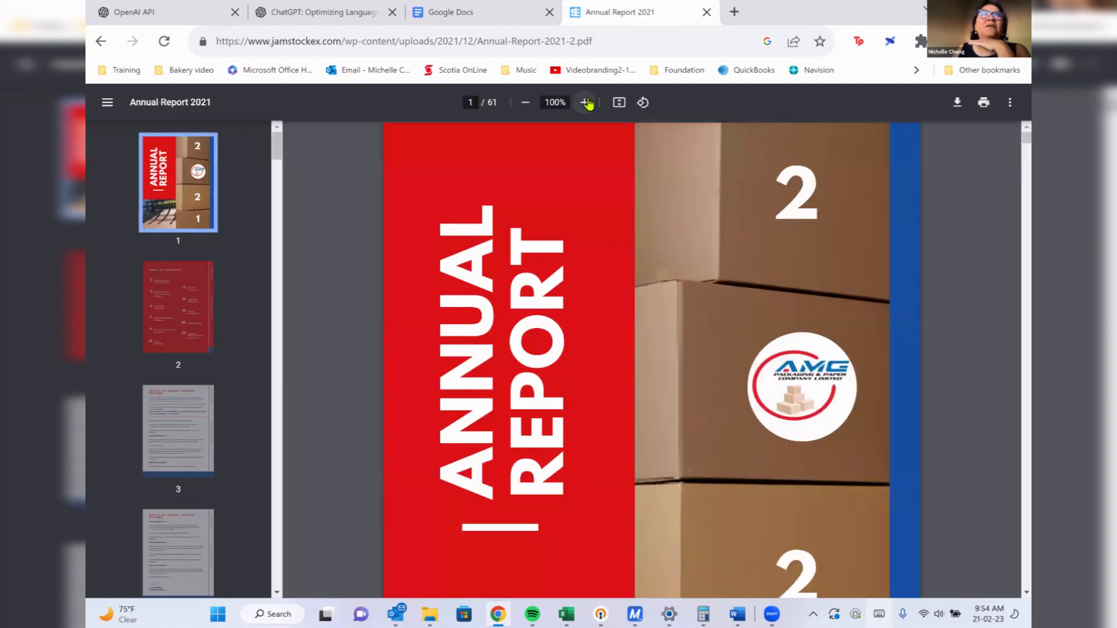
click(619, 103)
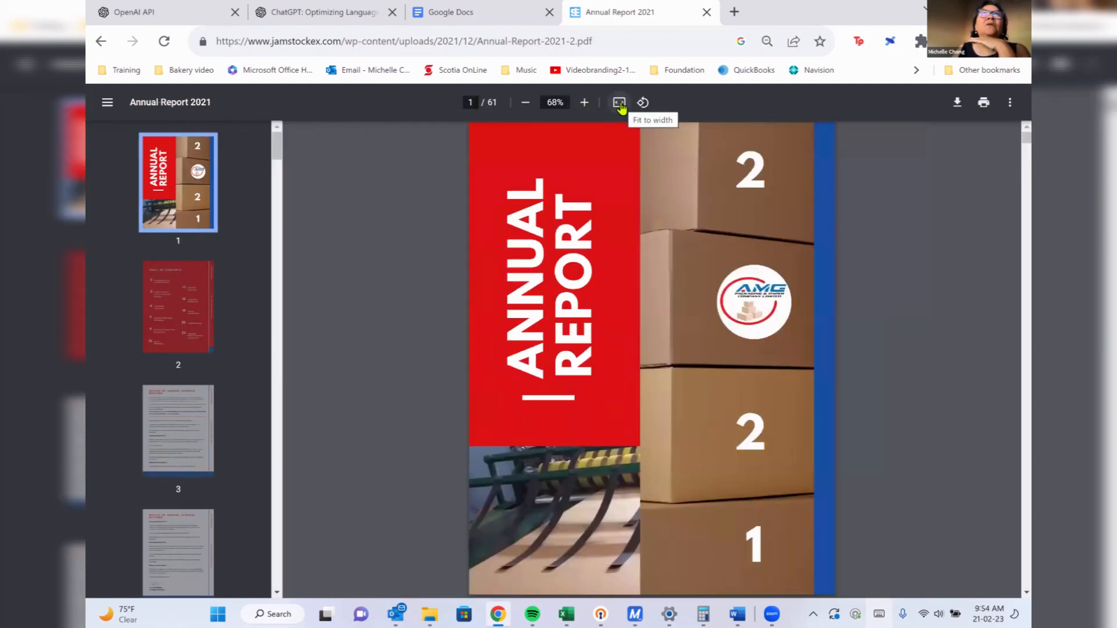
Look through the annual report's front sections, from the table of contents to the Auditor's Report/Financial Statements divider on page 24.
scroll(702, 330, down, 8)
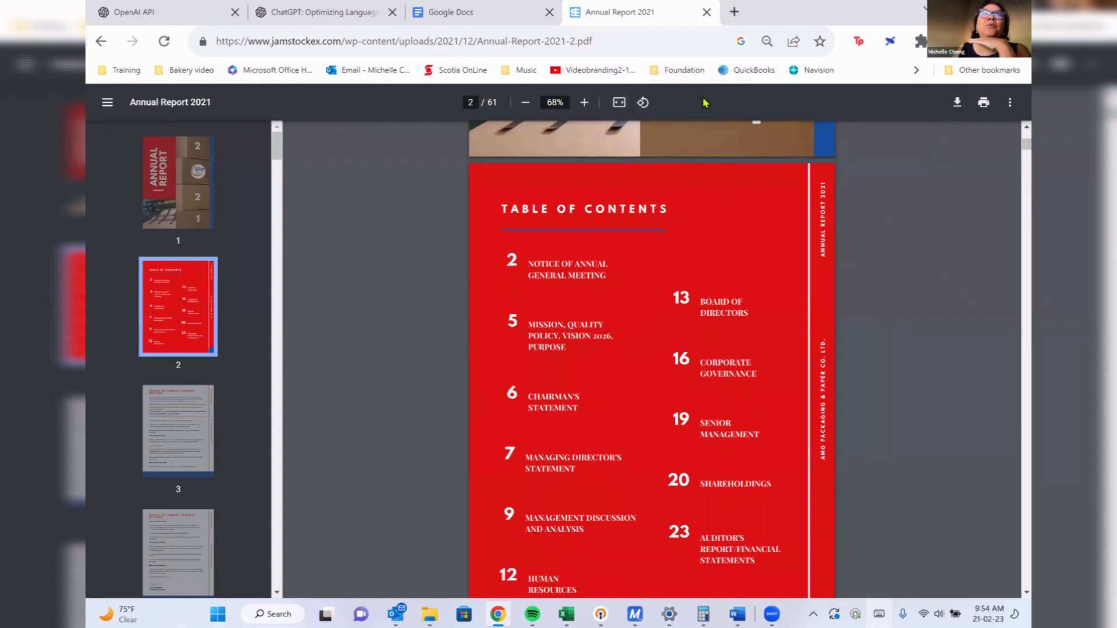
scroll(759, 358, down, 20)
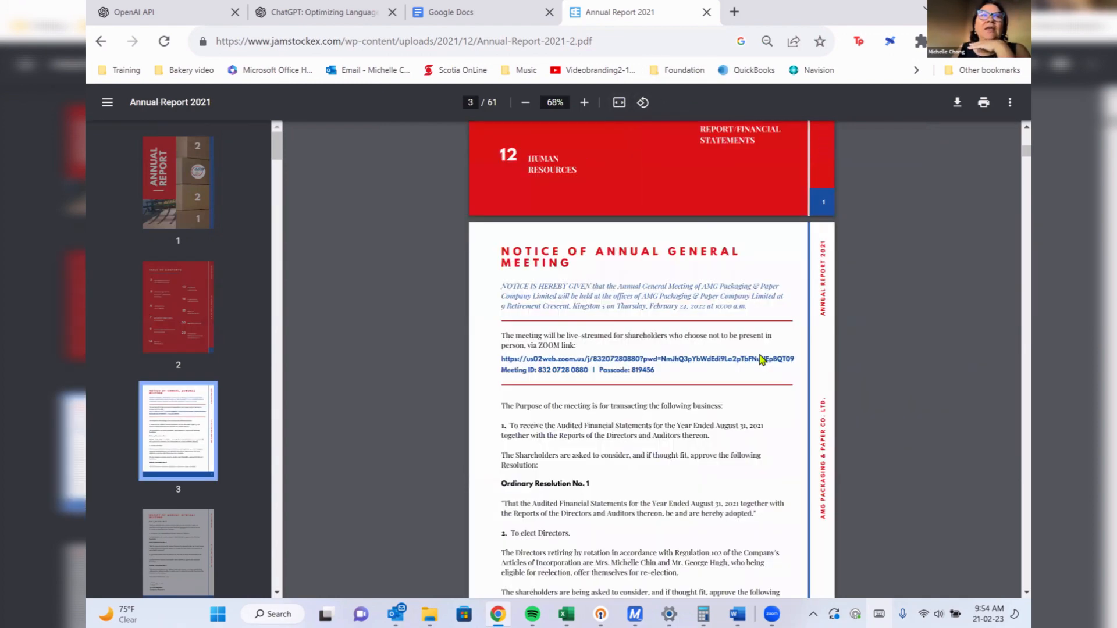
scroll(759, 359, down, 12)
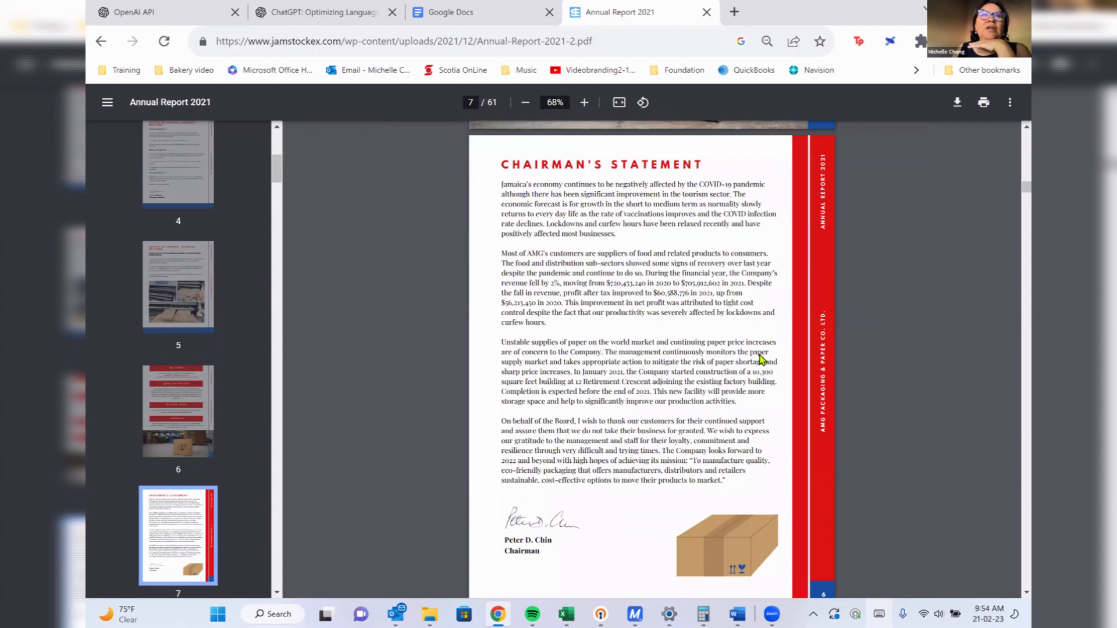
scroll(760, 359, down, 20)
scroll(759, 359, down, 20)
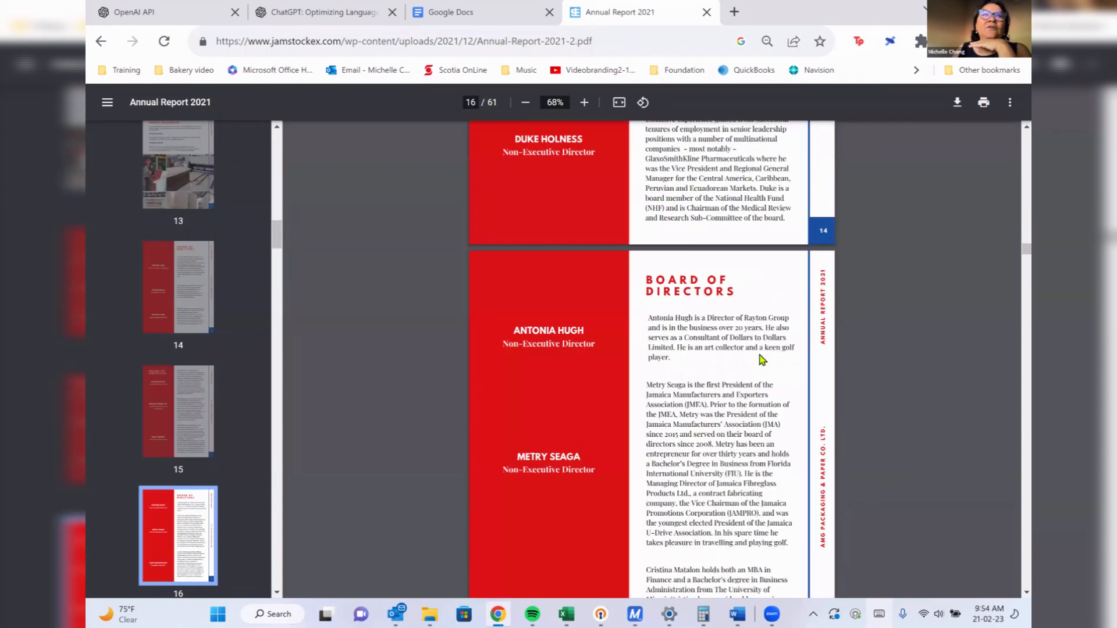
scroll(760, 359, down, 20)
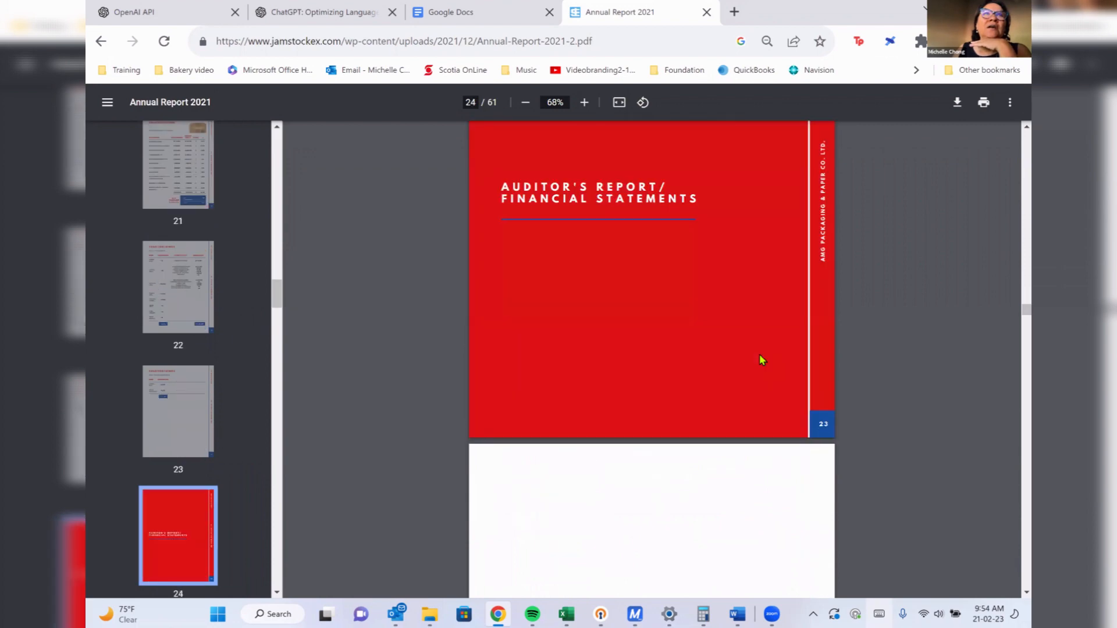
scroll(759, 354, up, 8)
scroll(759, 353, down, 9)
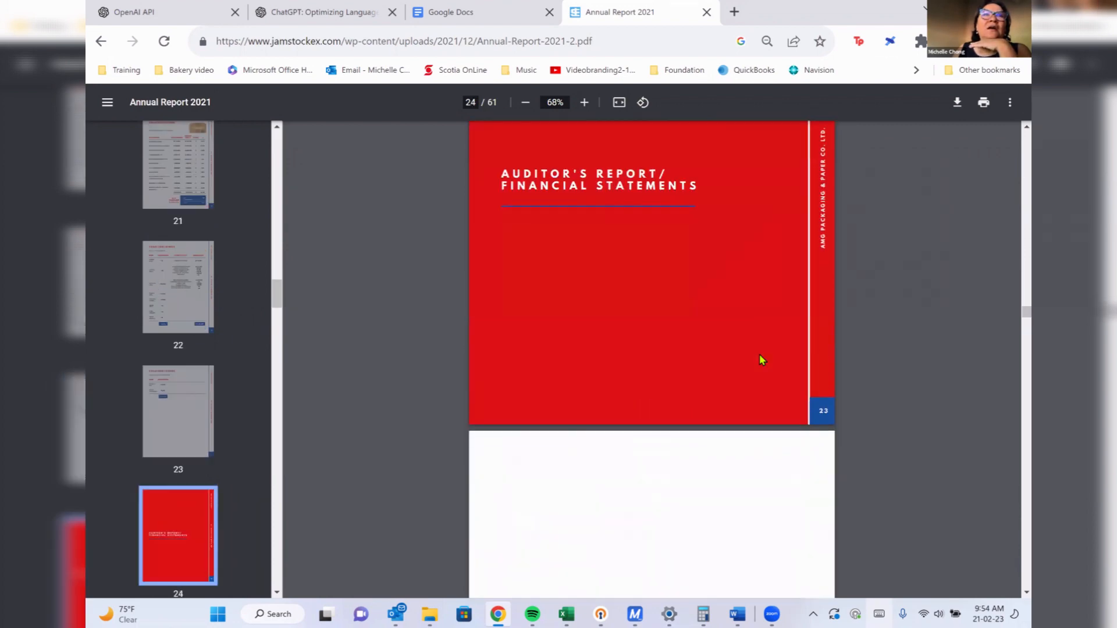
Examine the auditor's report, financial statements and notes through to the Cost of Sales breakdown in note 15 on page 58.
scroll(759, 355, down, 20)
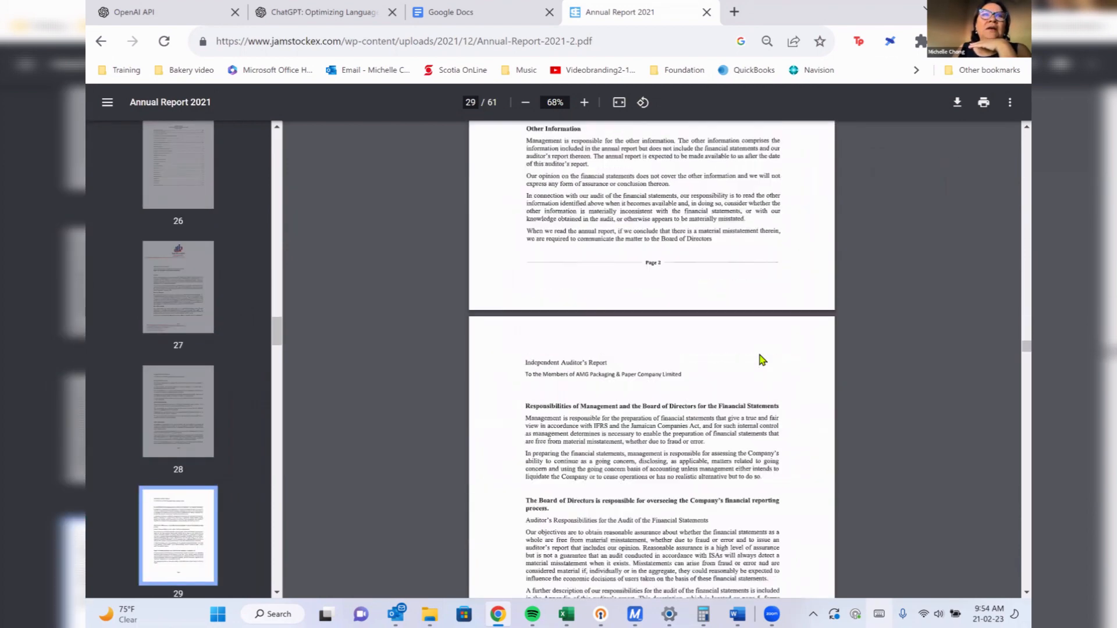
scroll(760, 359, down, 20)
scroll(760, 358, down, 15)
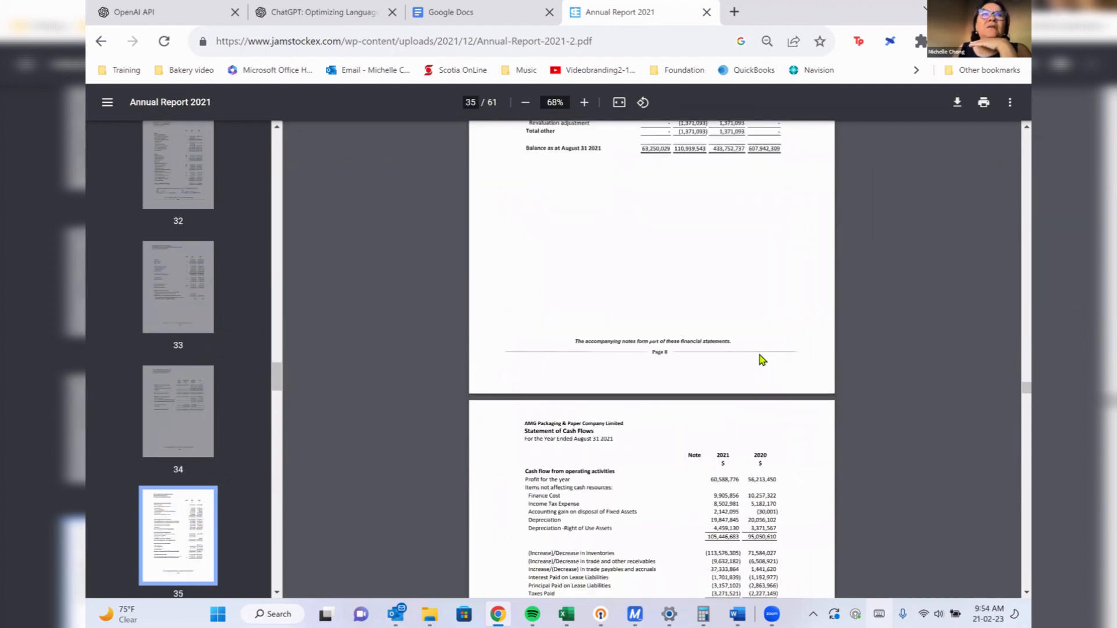
scroll(762, 360, down, 5)
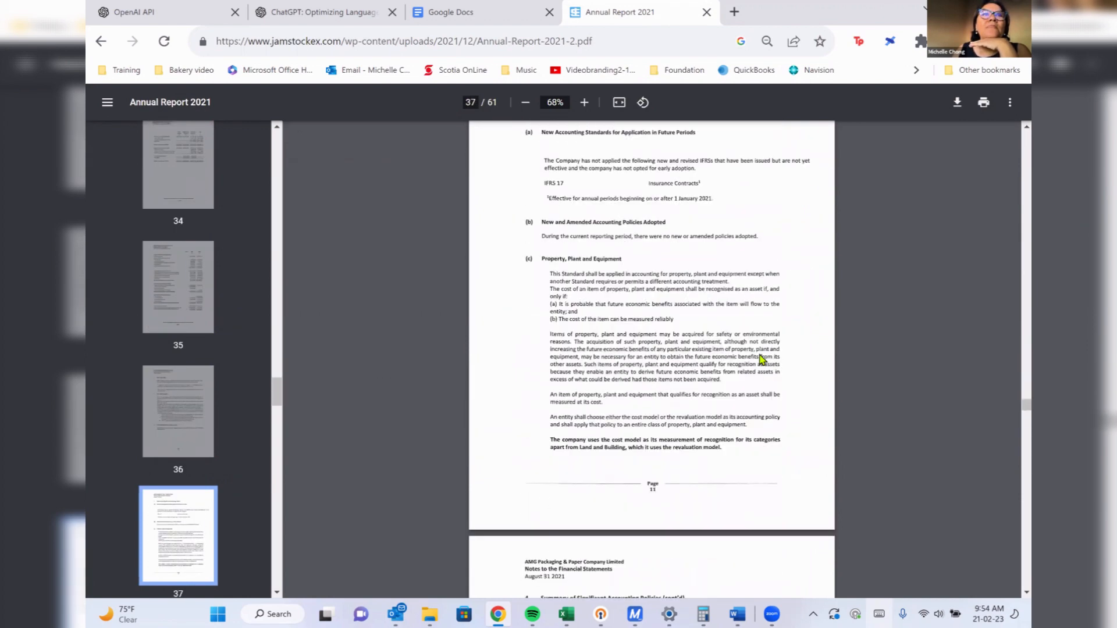
scroll(760, 359, down, 8)
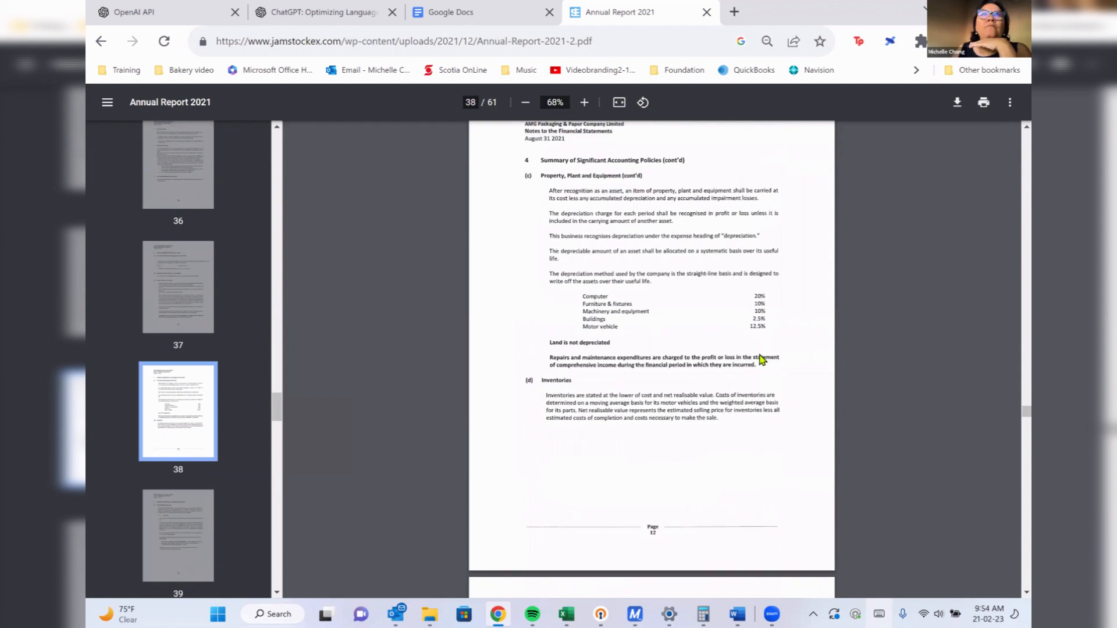
scroll(759, 359, down, 17)
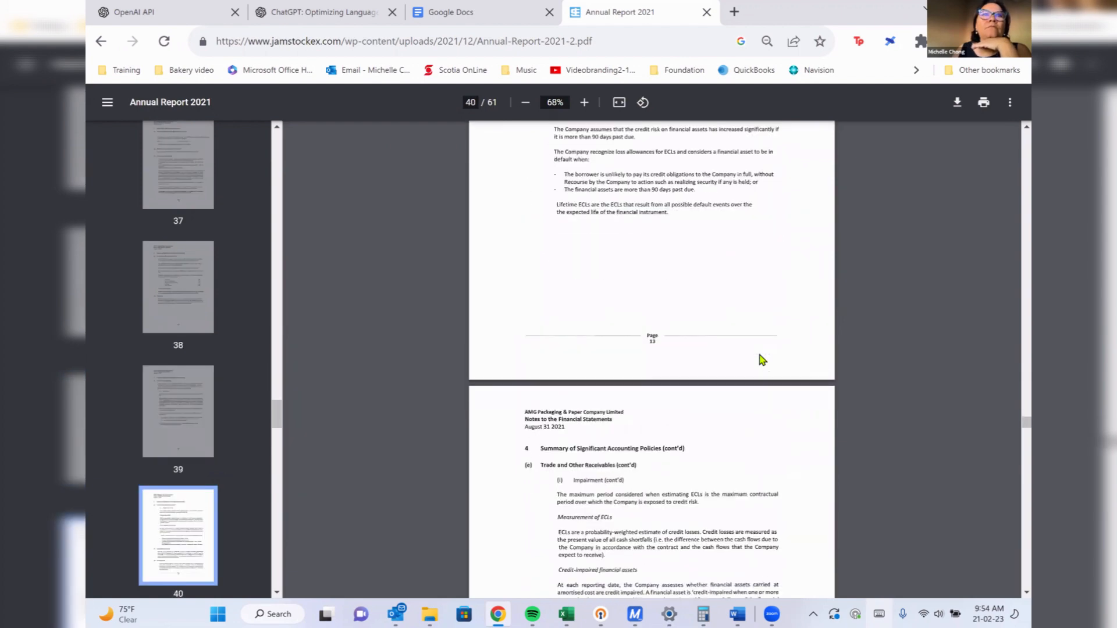
scroll(760, 359, down, 16)
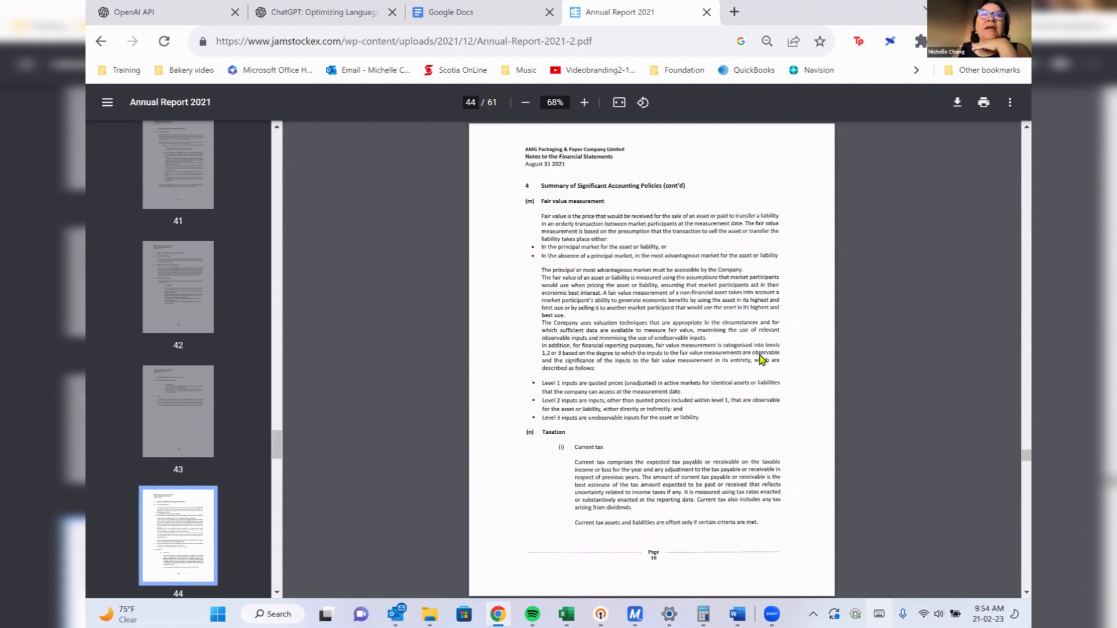
scroll(760, 359, down, 8)
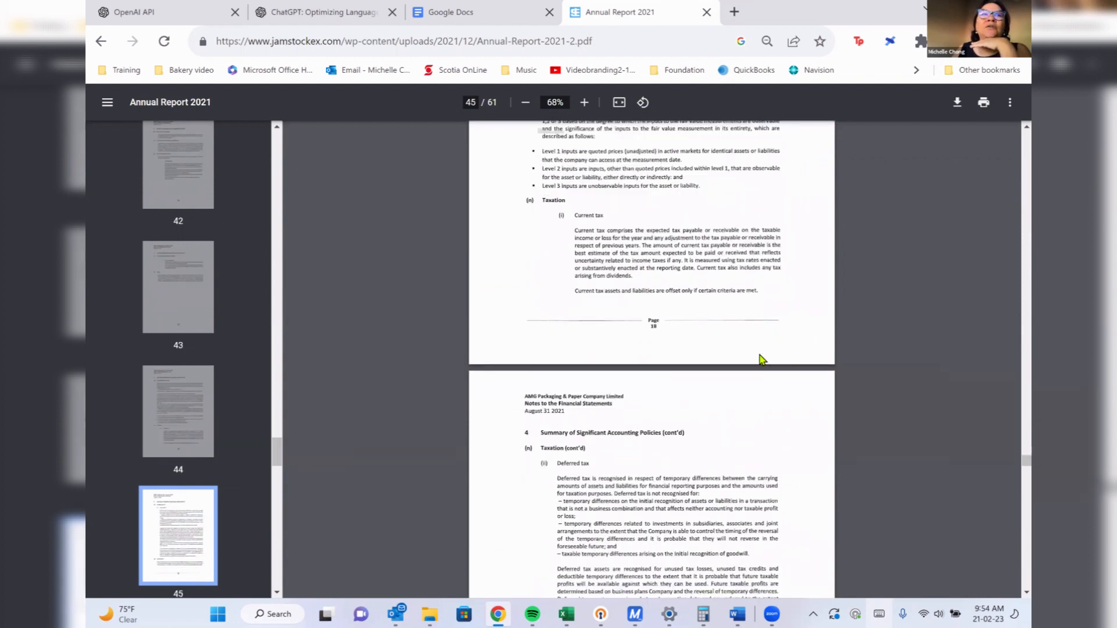
scroll(761, 359, down, 16)
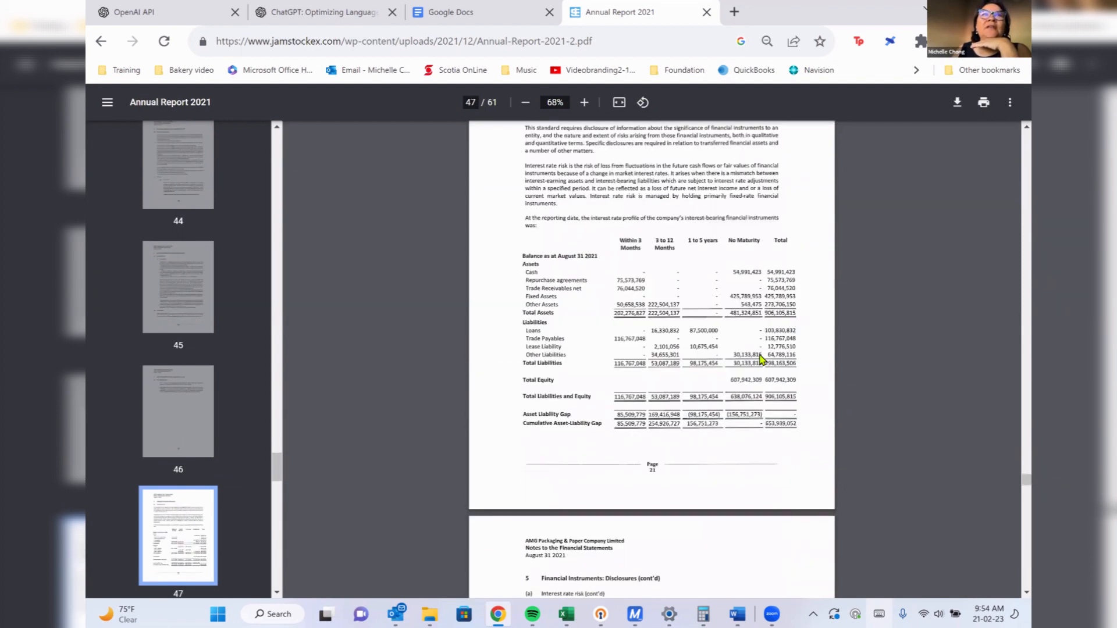
scroll(762, 359, down, 12)
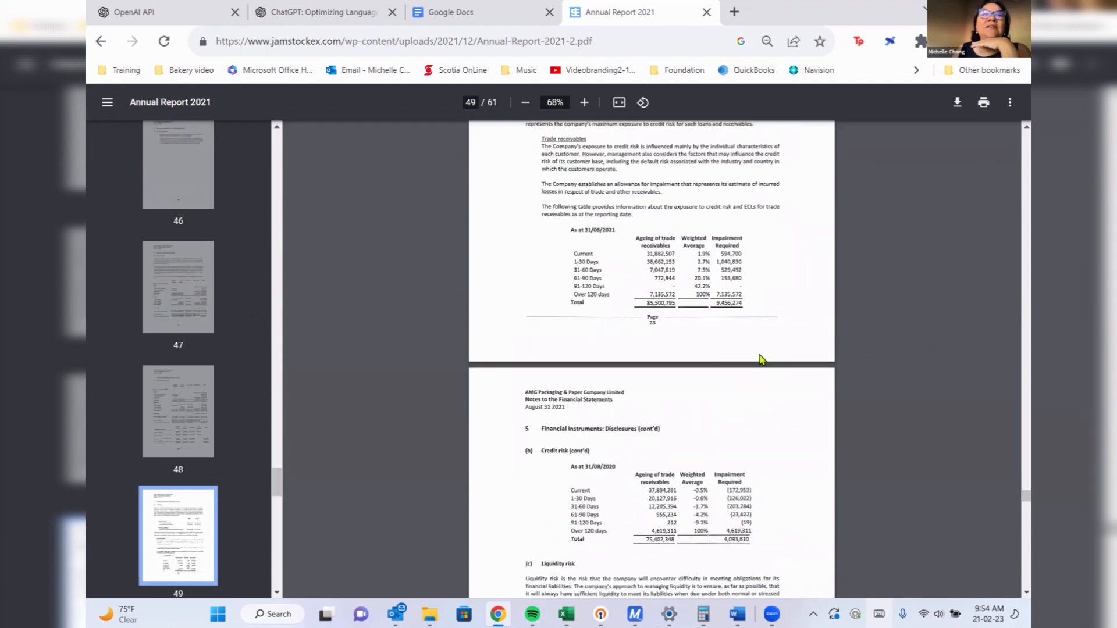
scroll(760, 359, down, 6)
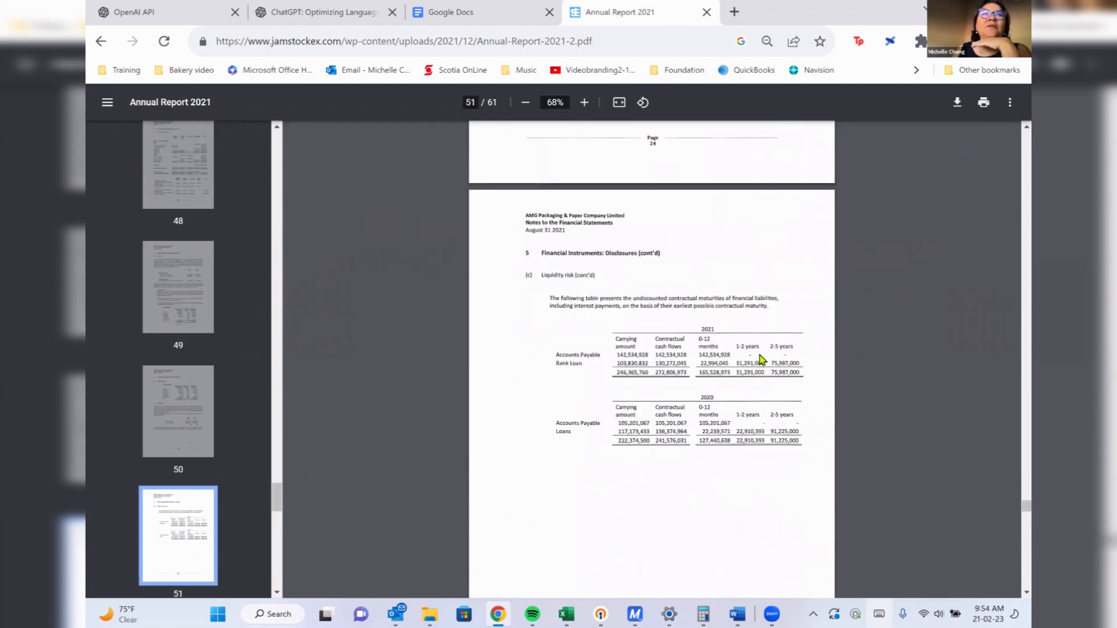
scroll(760, 359, down, 6)
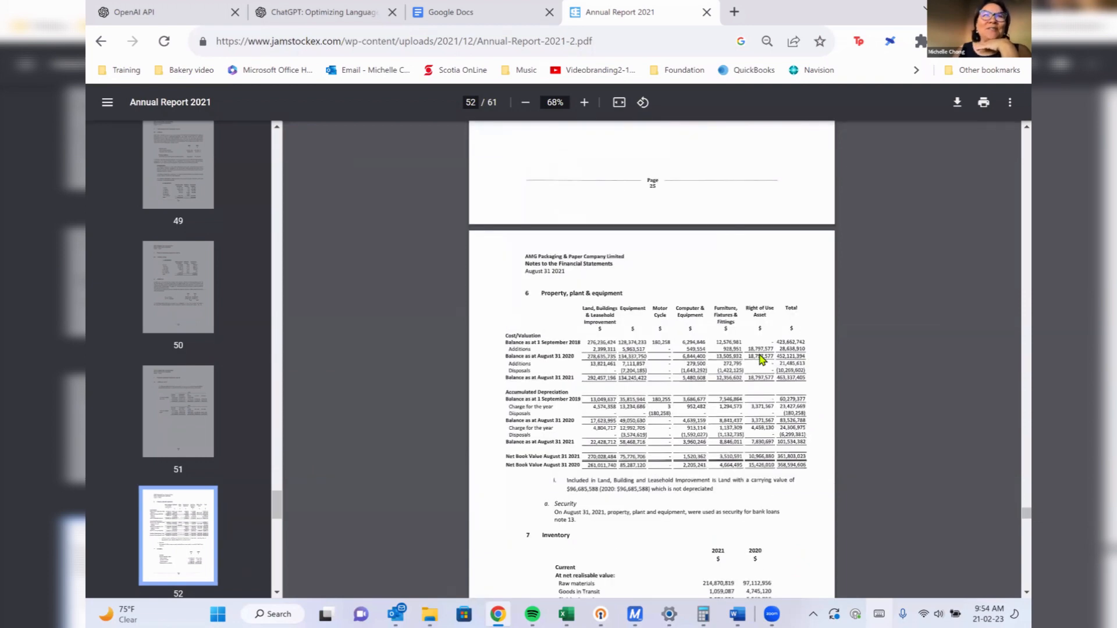
scroll(759, 359, down, 10)
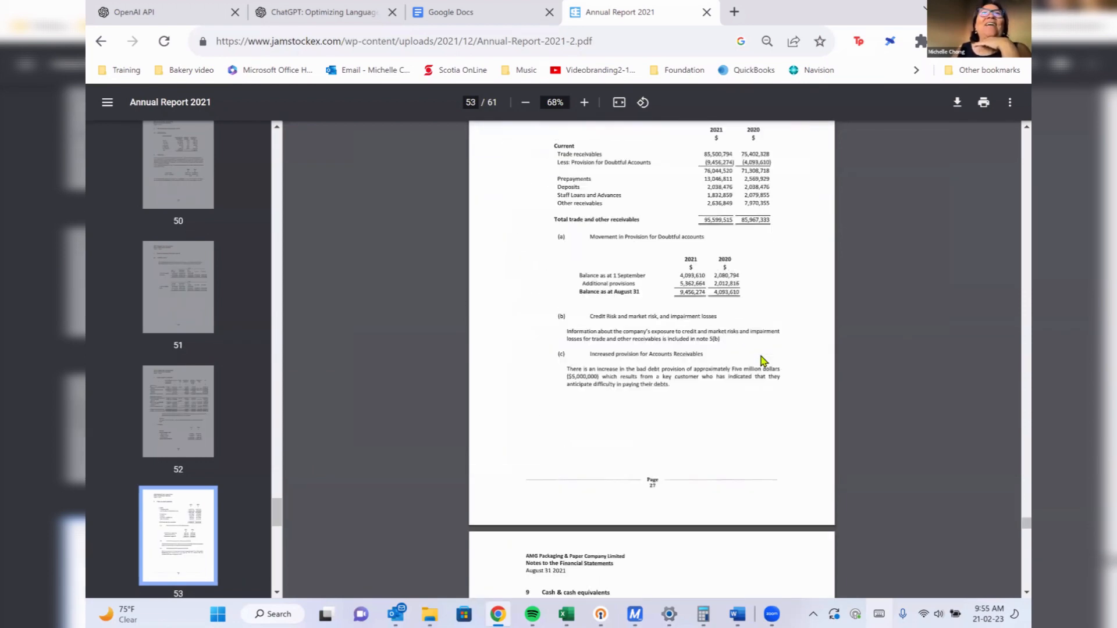
scroll(761, 360, down, 18)
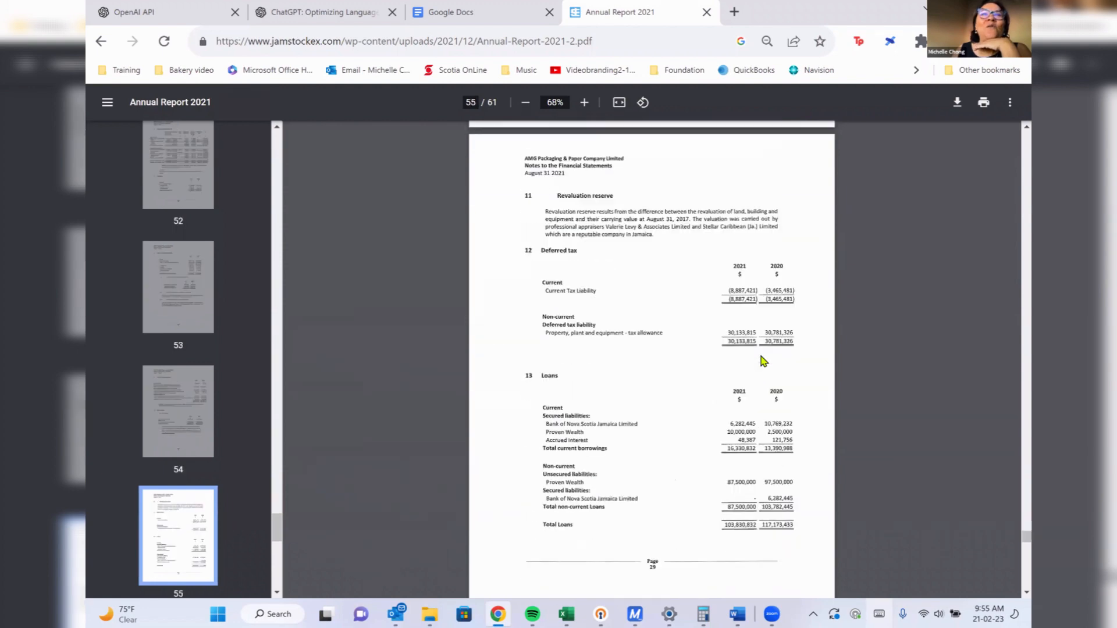
scroll(763, 360, down, 18)
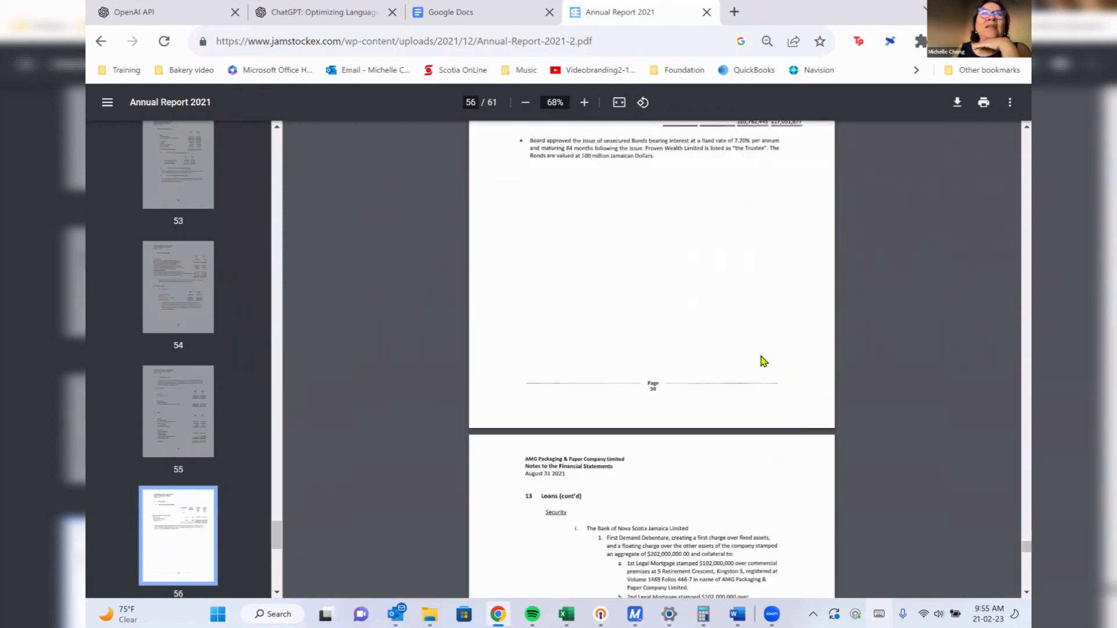
scroll(763, 361, down, 11)
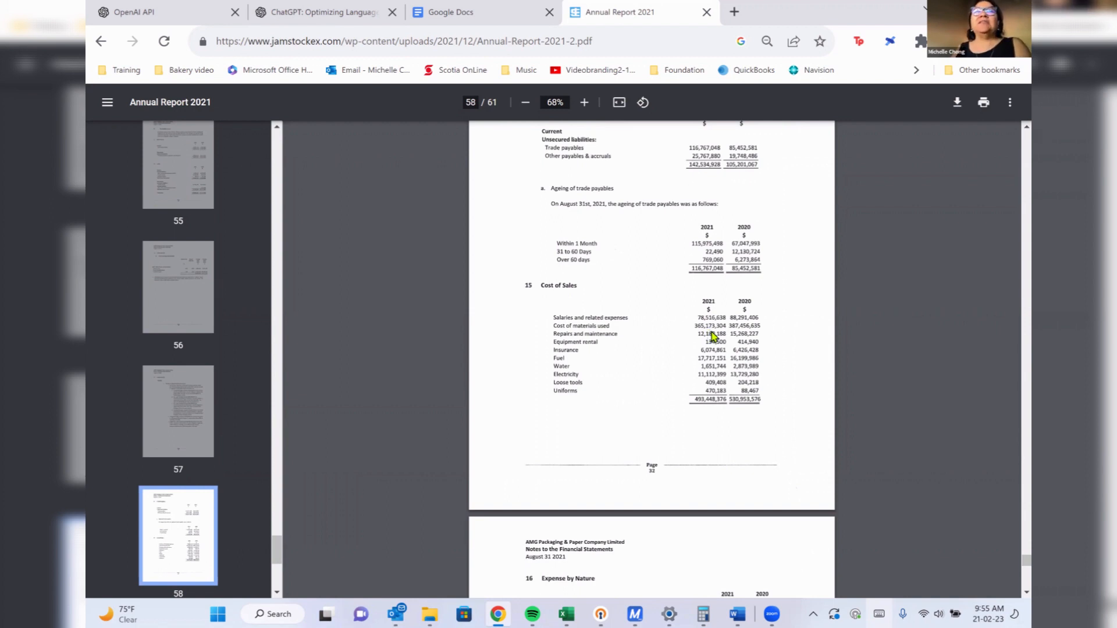
Switch to Calculator, clear the previous calculation and enter the 2021 cost of materials used, 365,173,304.
click(703, 614)
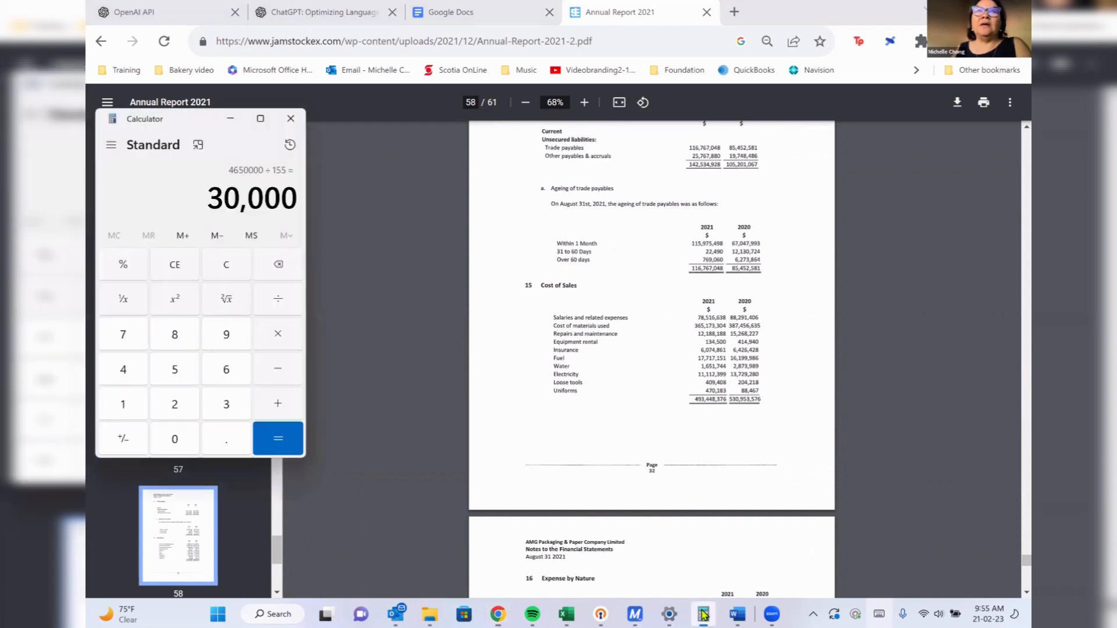
click(224, 269)
text(365)
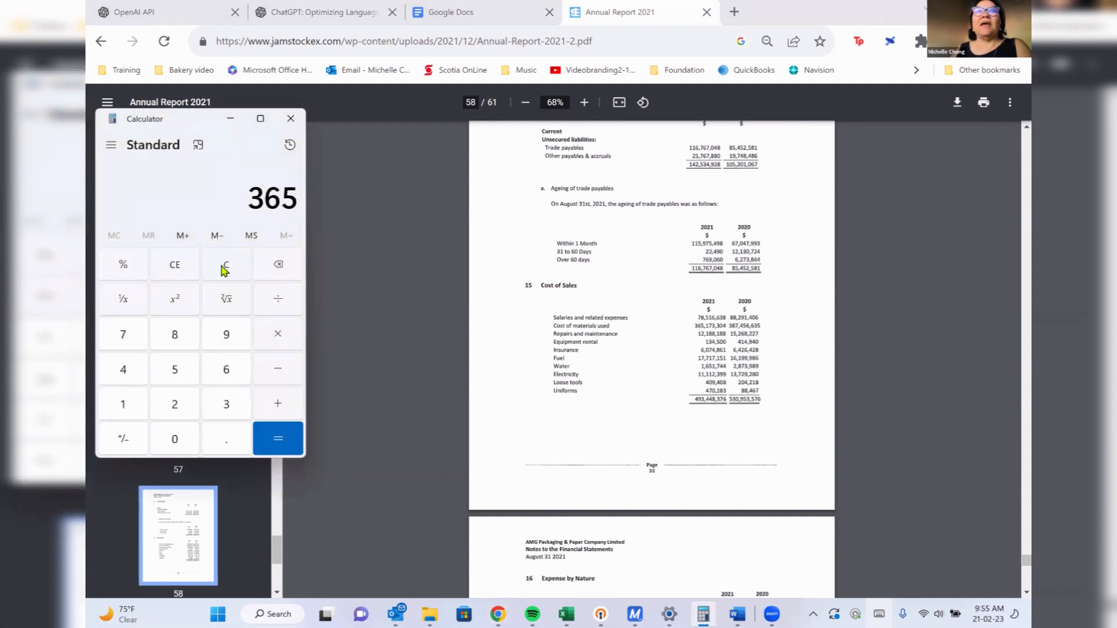
text(,17)
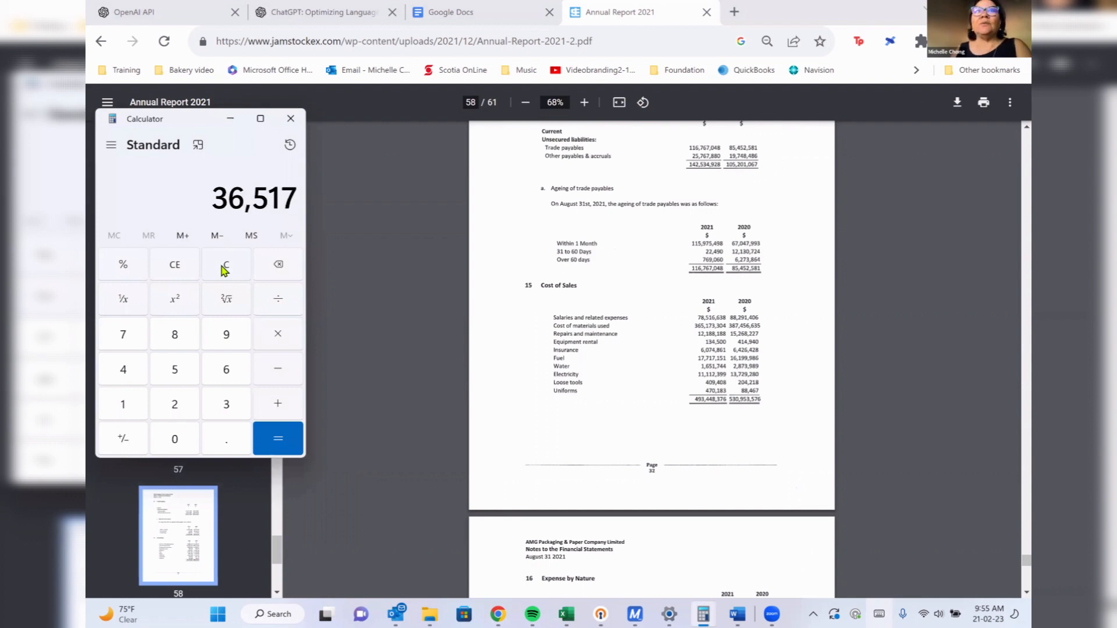
text(3,304)
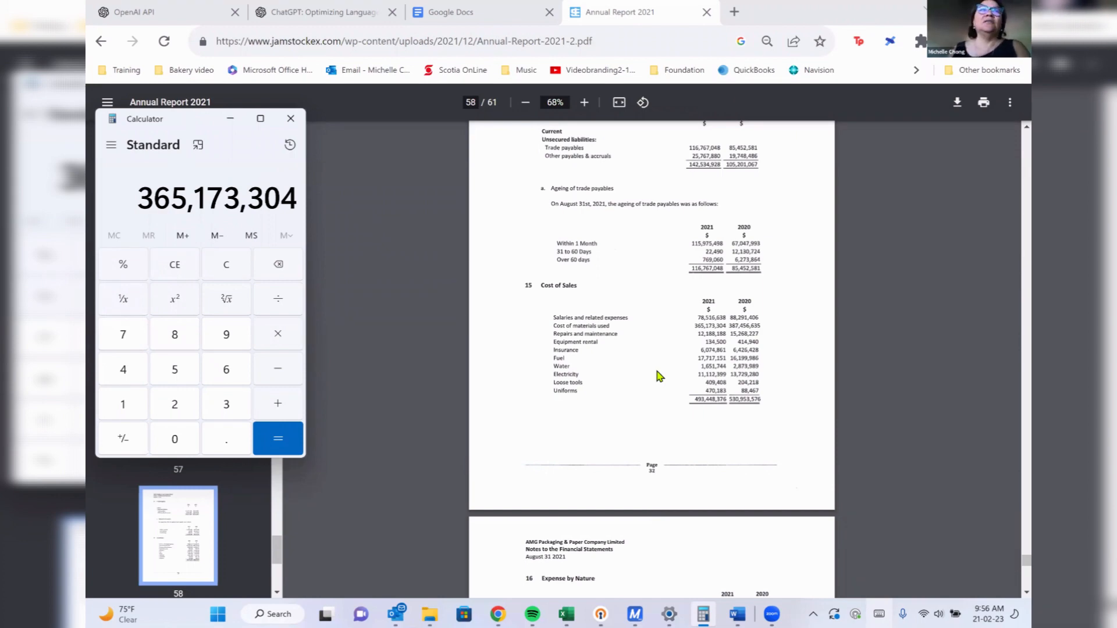
Look back through the annual report from note 15 to the Statement of Profit or Loss and Comprehensive Income on page 33.
scroll(708, 421, up, 20)
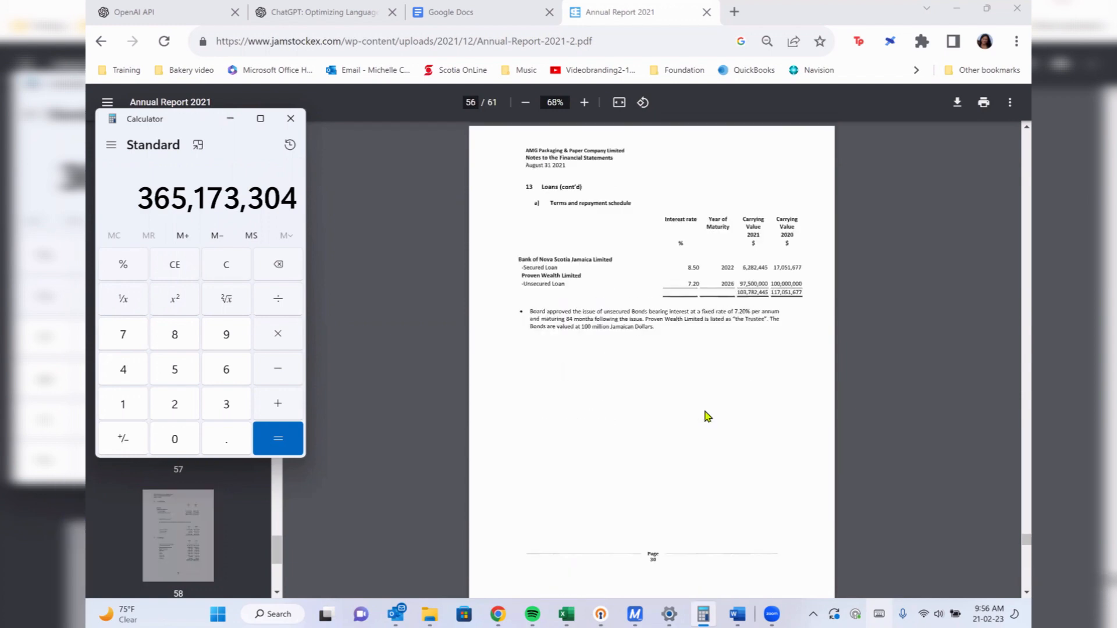
scroll(708, 416, up, 15)
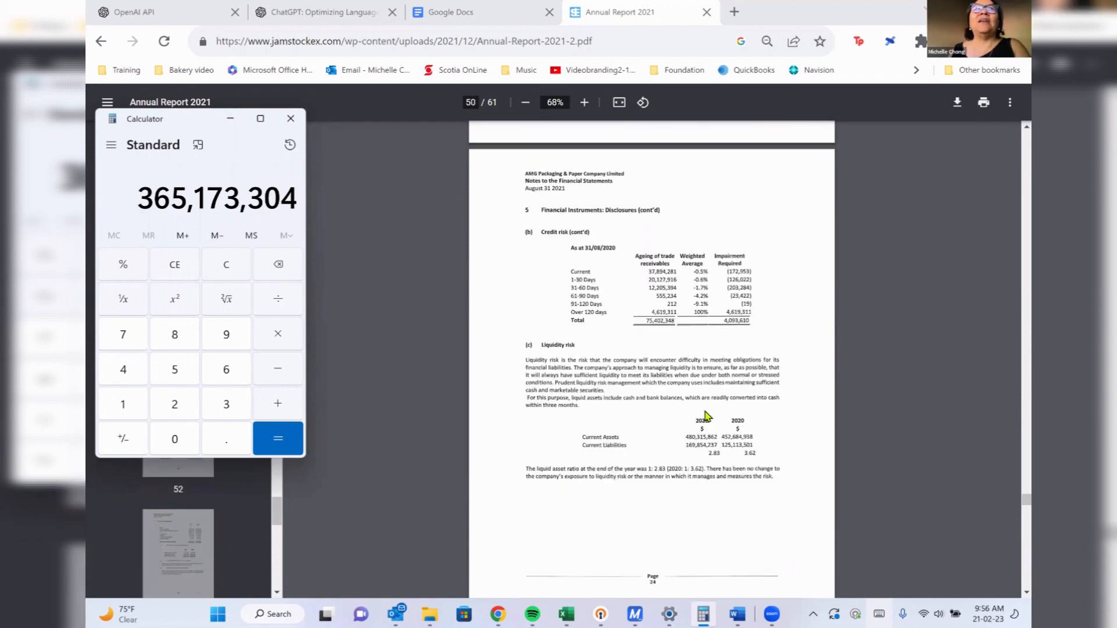
scroll(706, 415, up, 15)
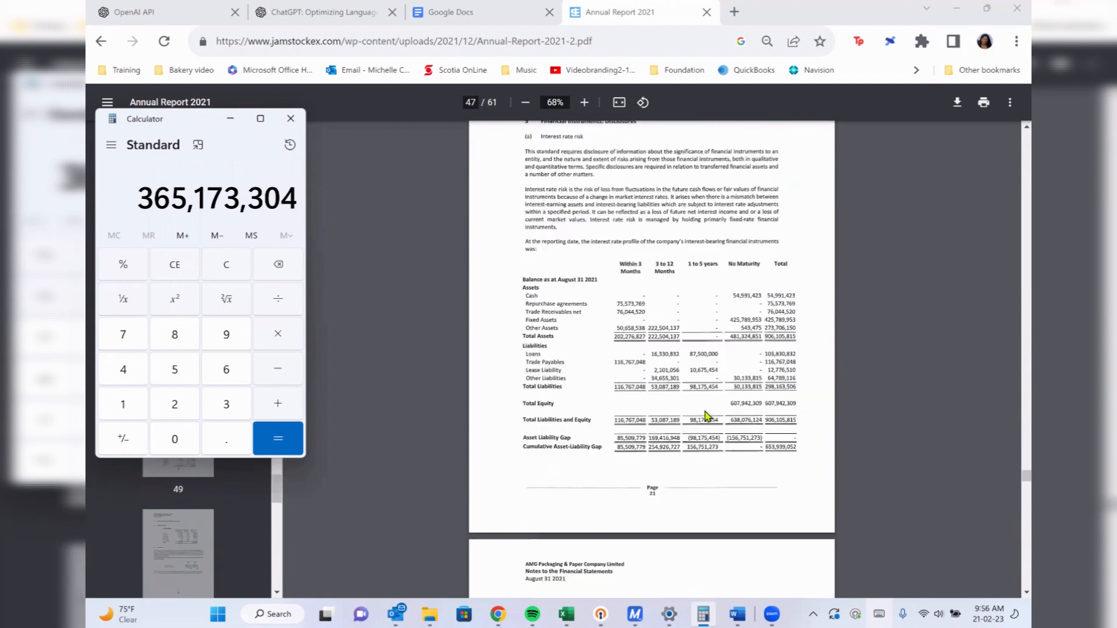
scroll(706, 416, up, 10)
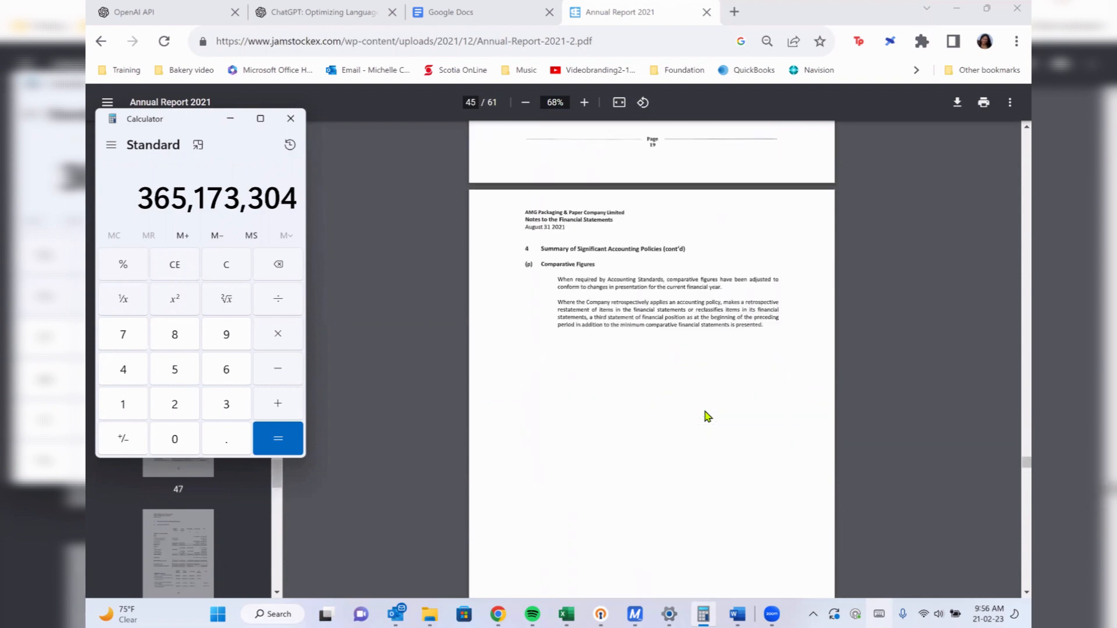
scroll(707, 416, up, 20)
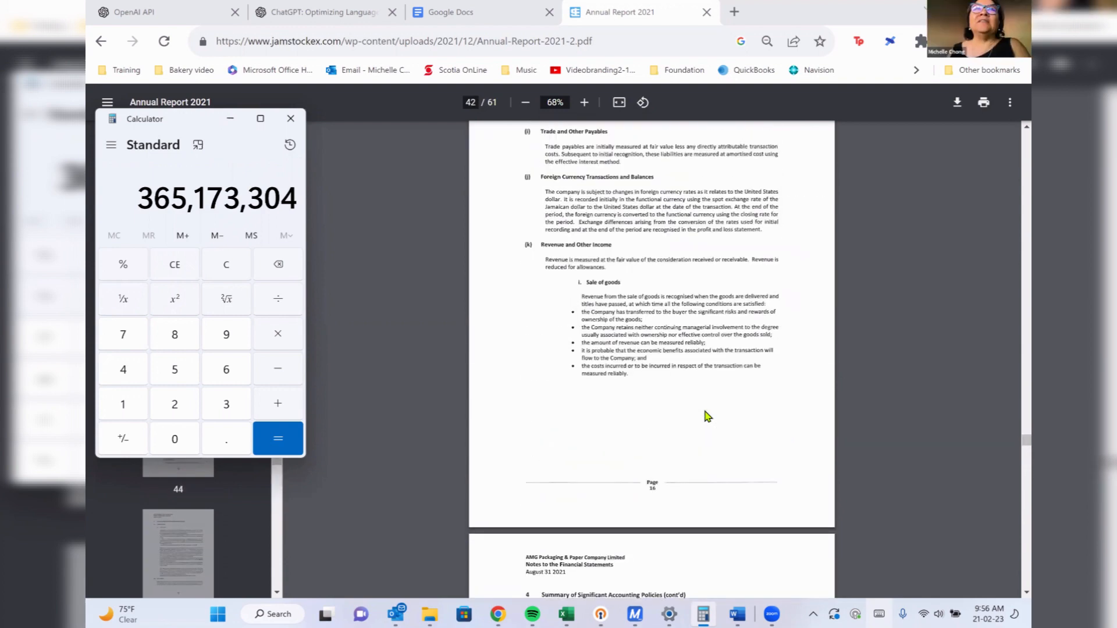
scroll(708, 418, up, 10)
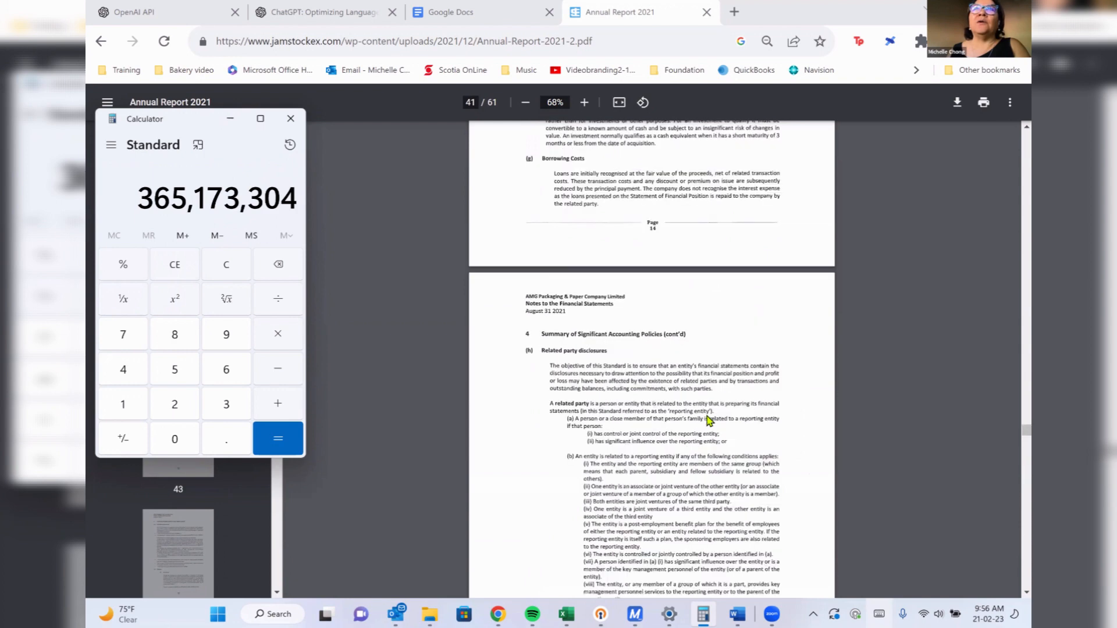
scroll(711, 423, up, 2)
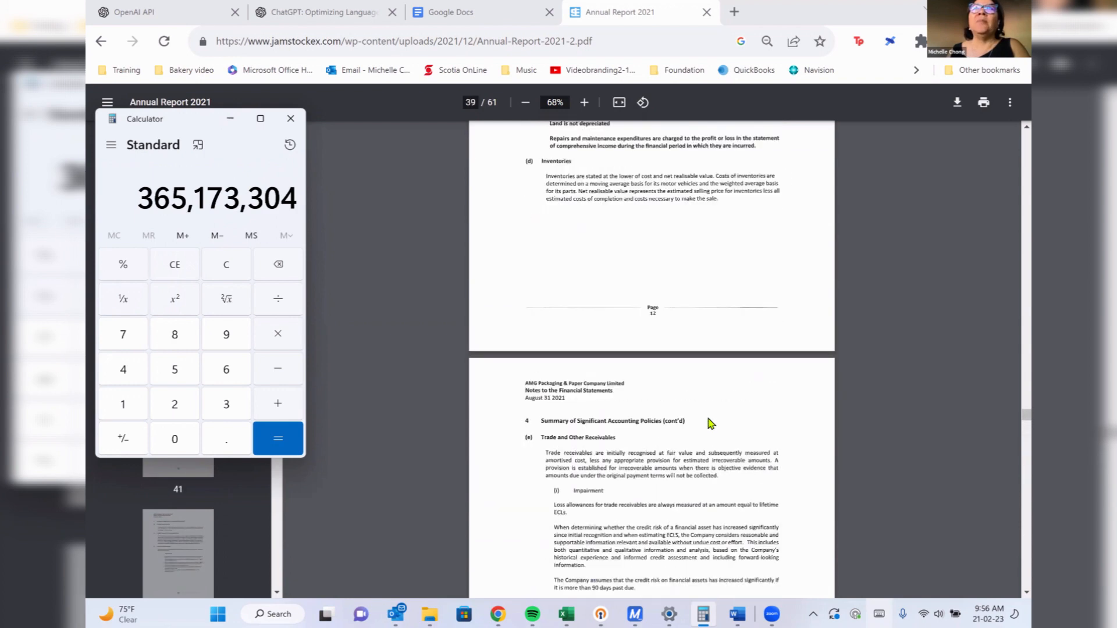
scroll(710, 423, up, 15)
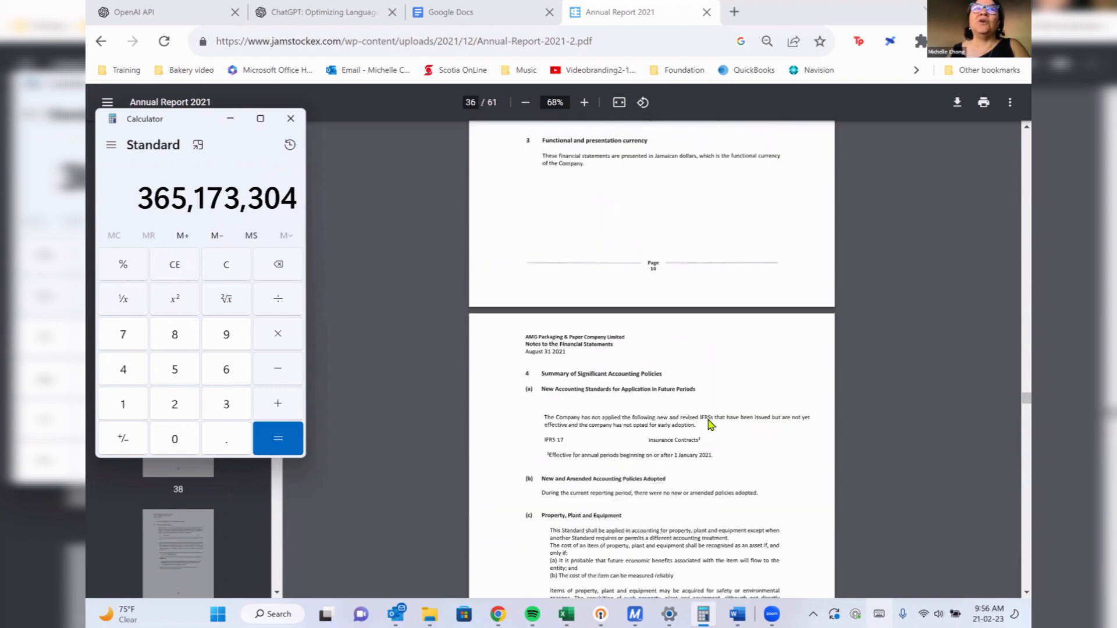
scroll(711, 425, up, 5)
scroll(710, 425, up, 15)
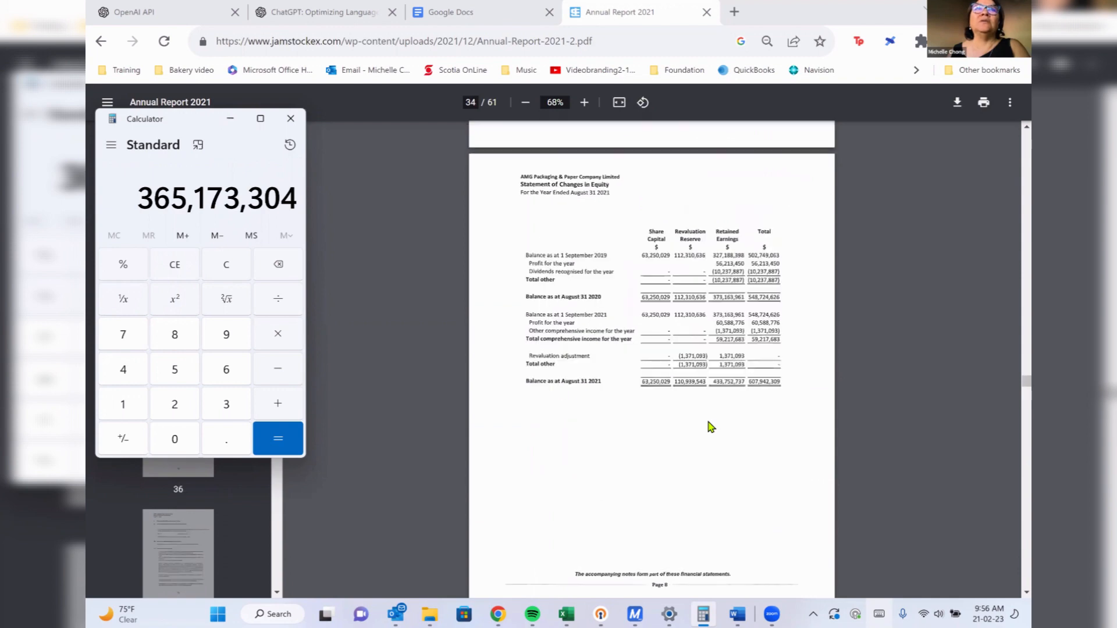
scroll(711, 426, down, 7)
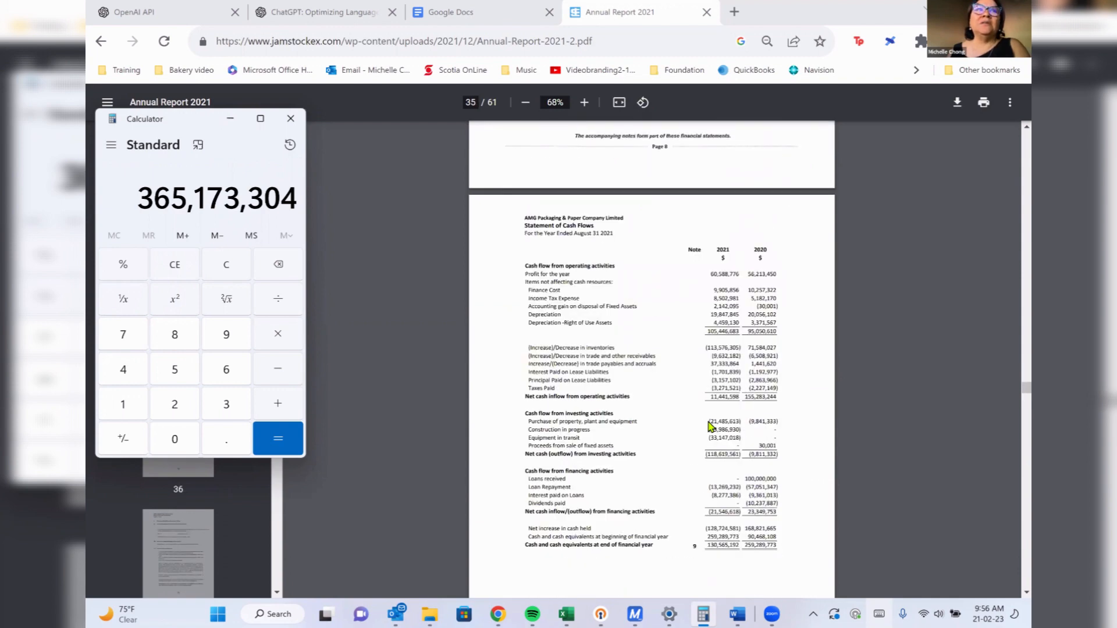
scroll(711, 426, up, 20)
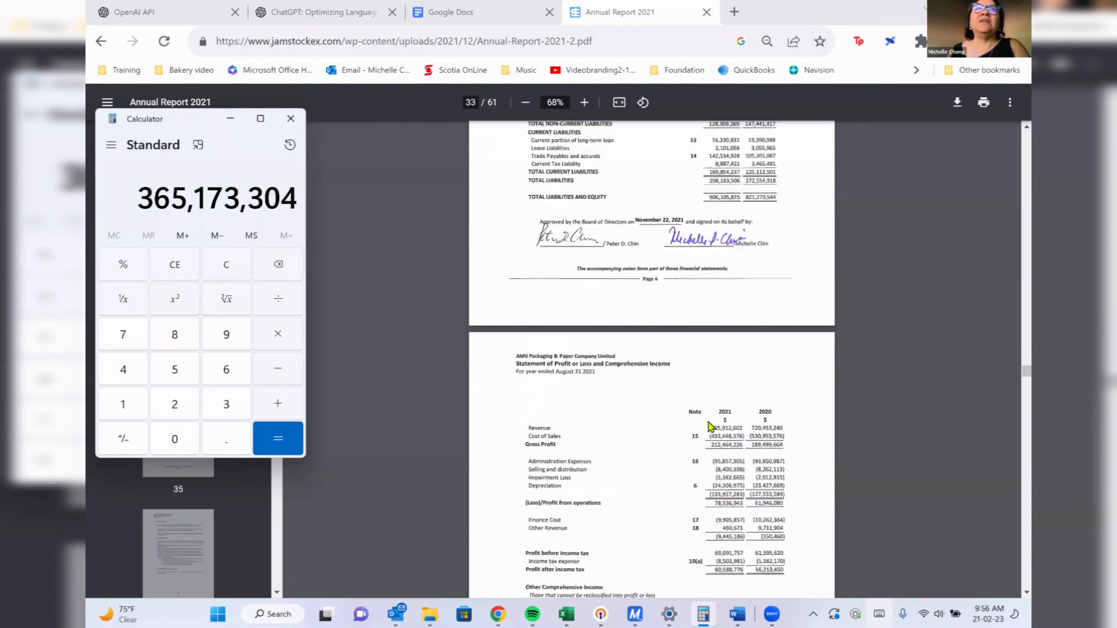
scroll(711, 426, up, 20)
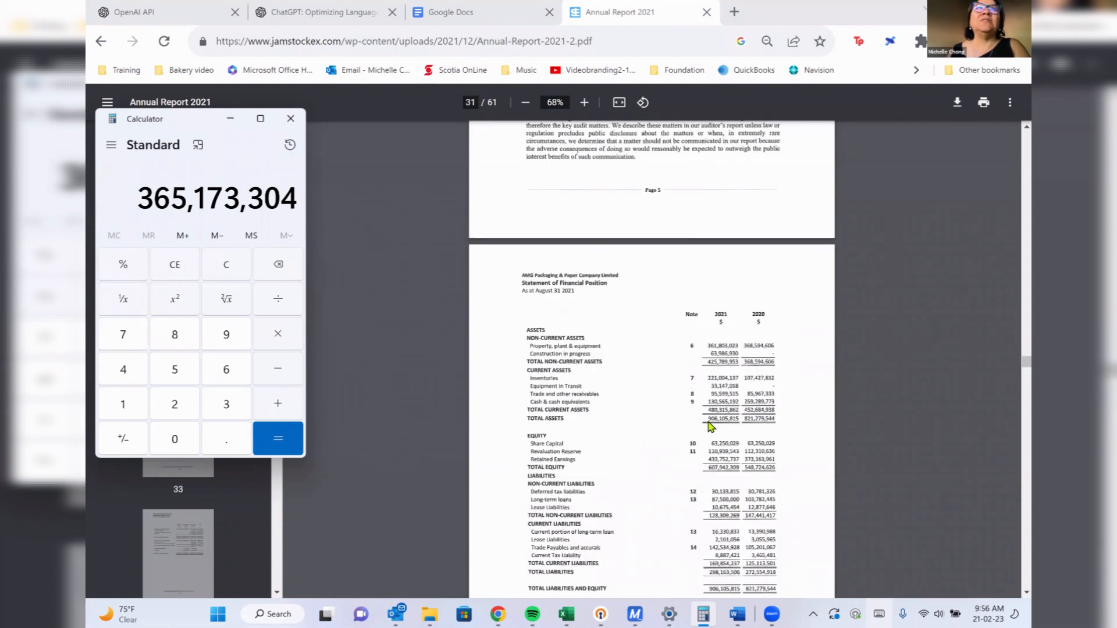
scroll(711, 426, up, 4)
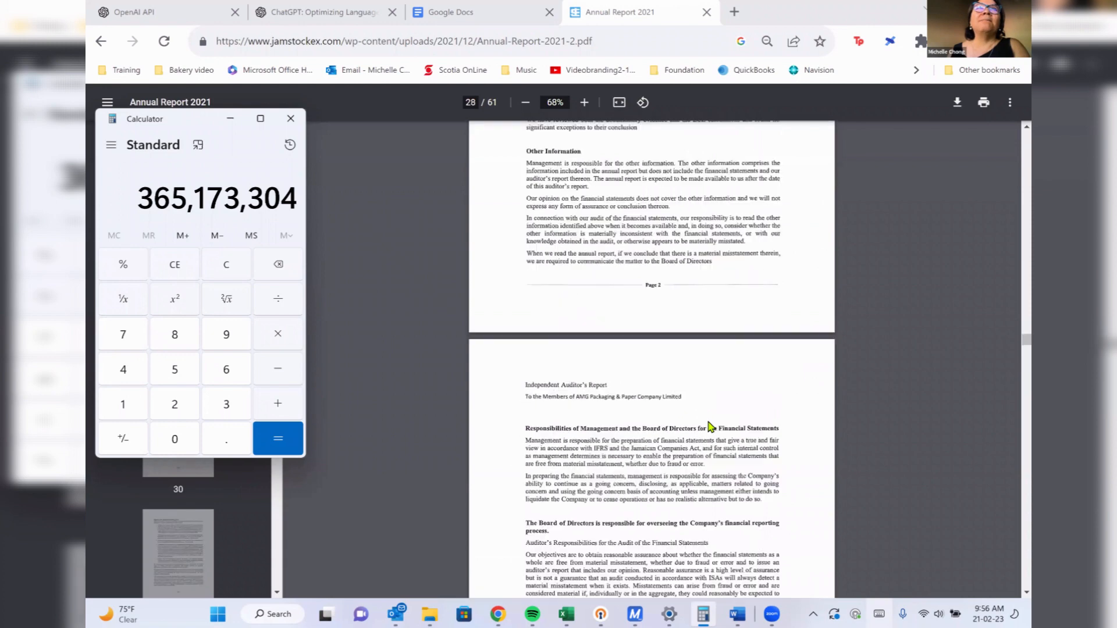
scroll(711, 427, down, 15)
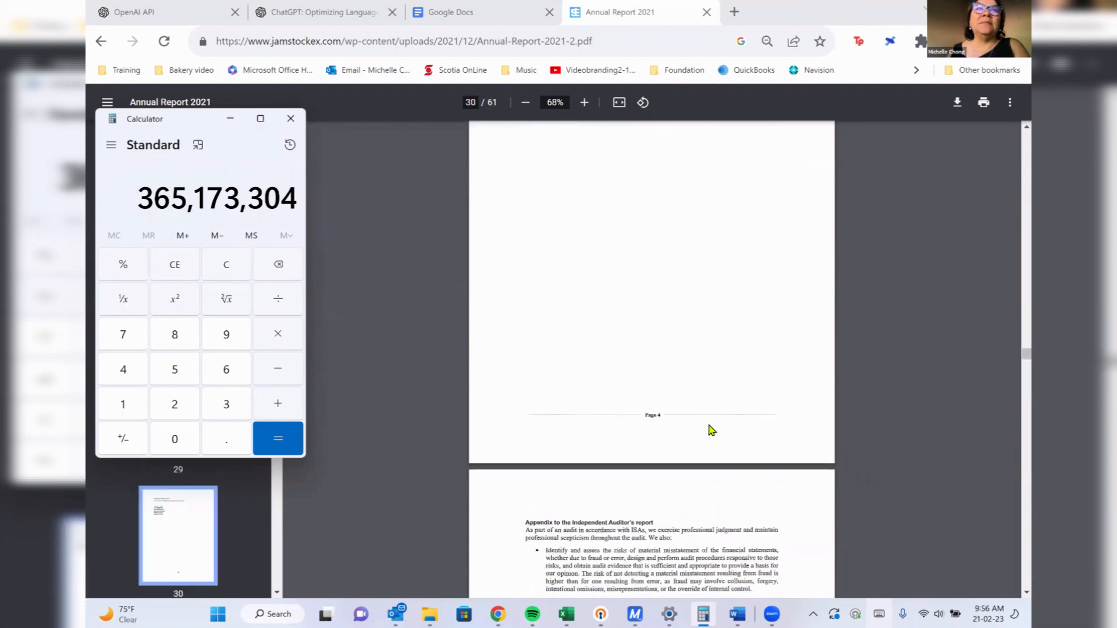
scroll(710, 431, down, 15)
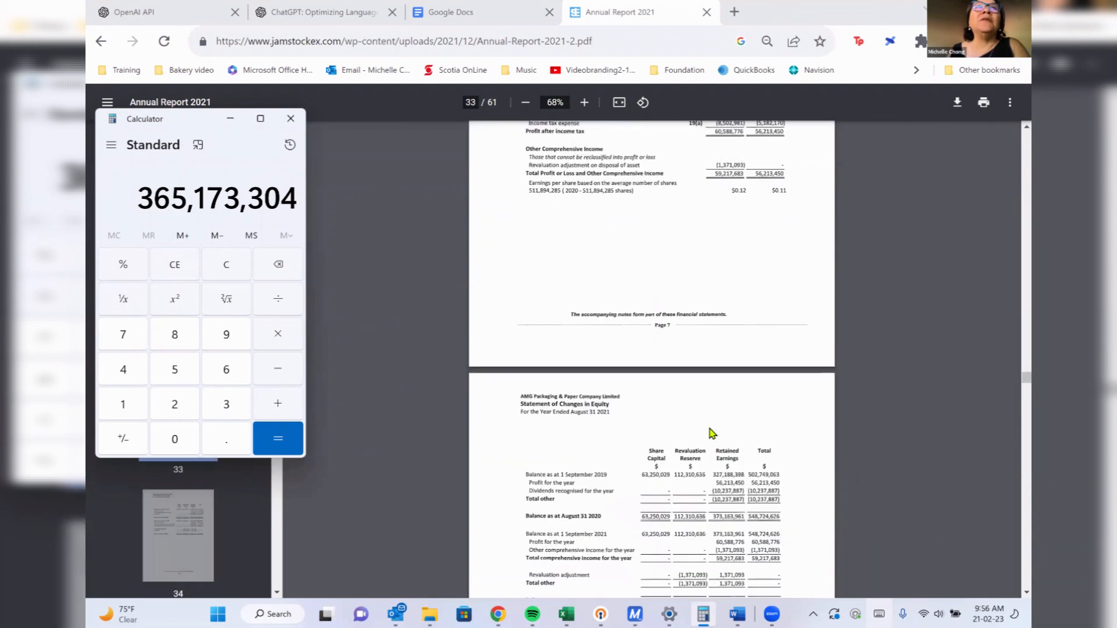
scroll(711, 433, up, 12)
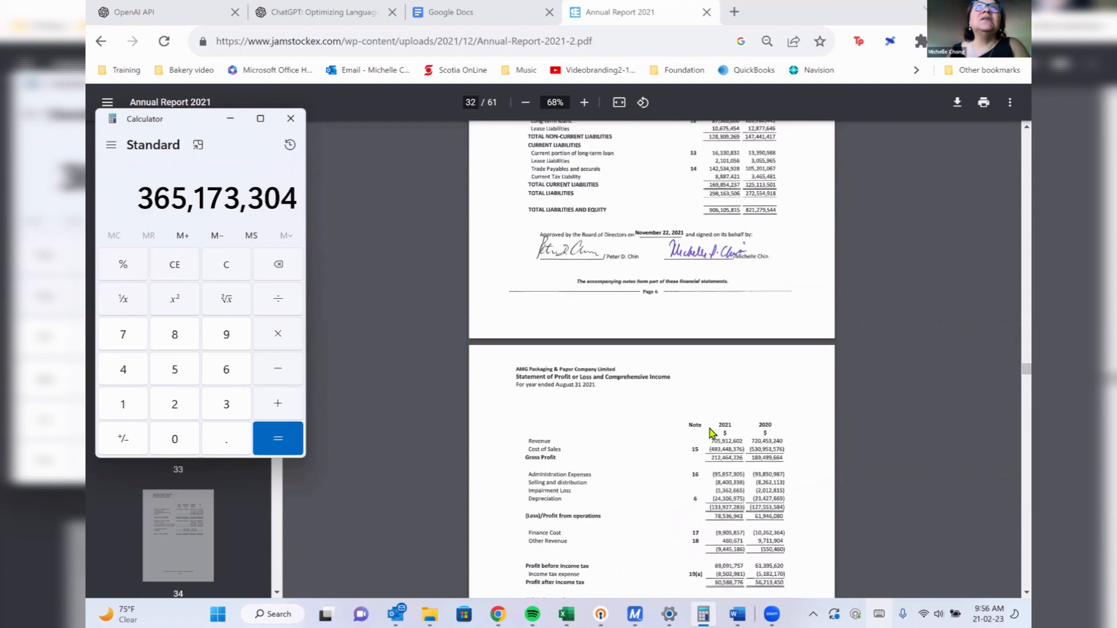
scroll(711, 434, down, 7)
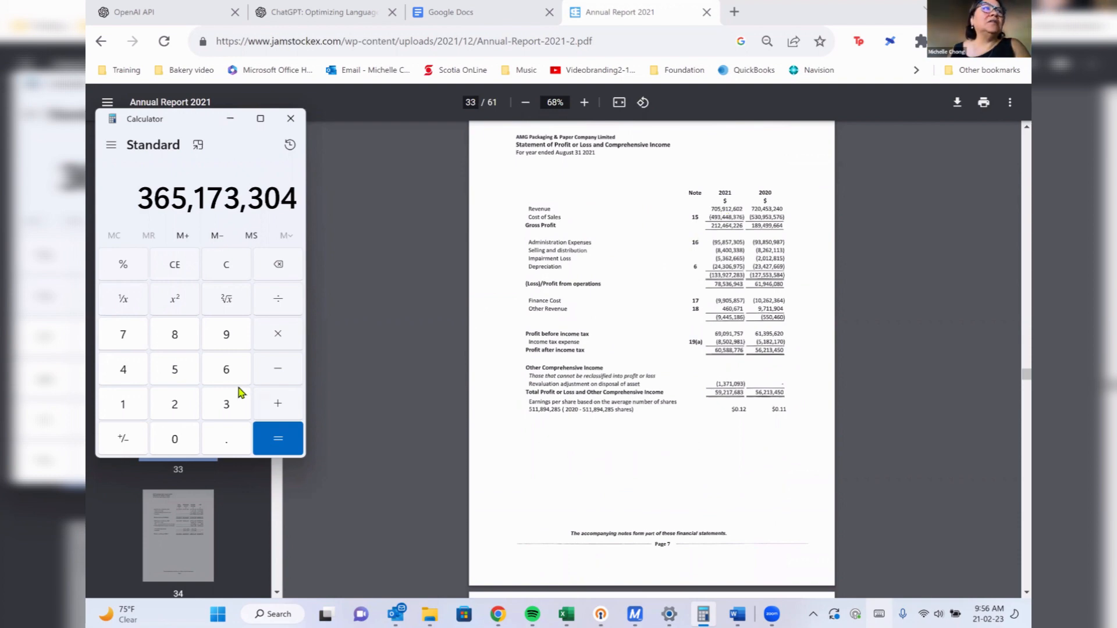
Divide the entered materials cost by the 2021 revenue of 705,912,602 and multiply the quotient by 100 to get a percentage.
click(279, 300)
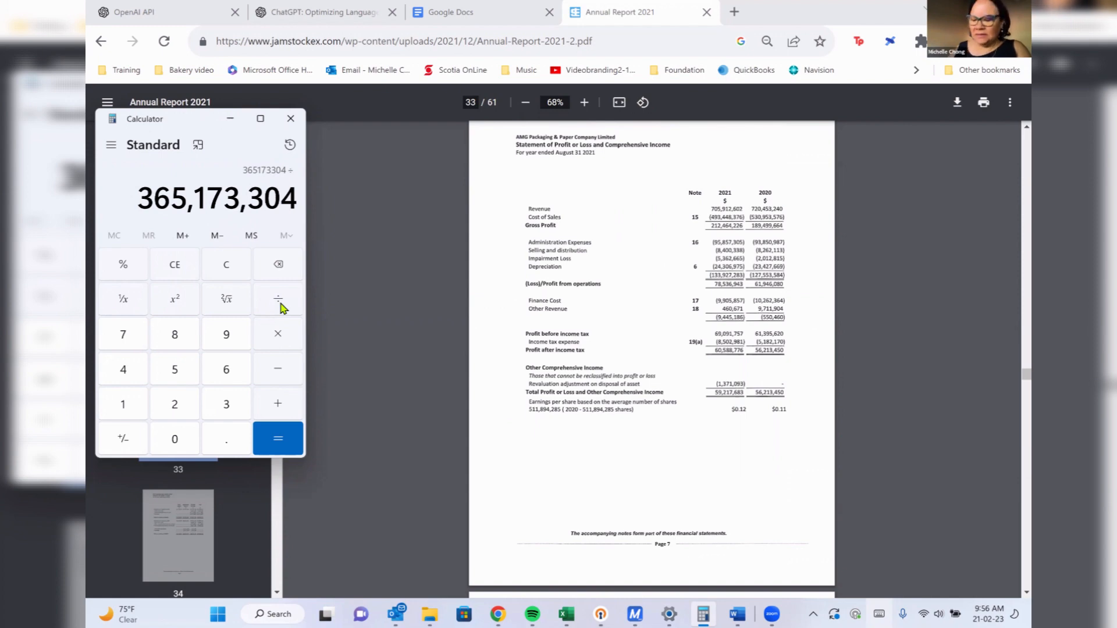
text(705)
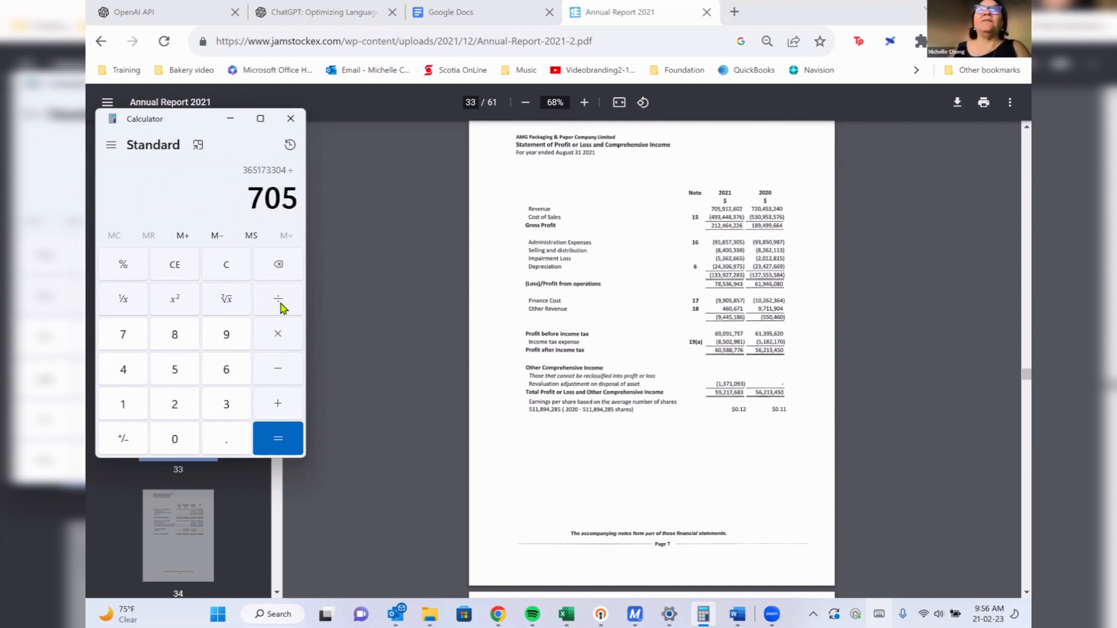
text(912602)
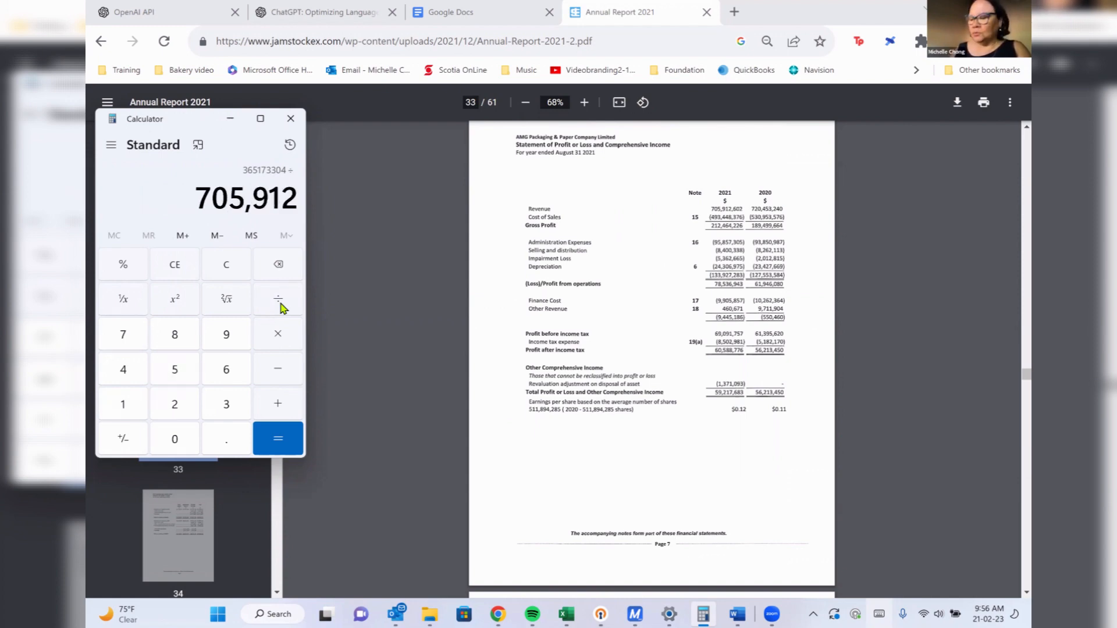
key(Return)
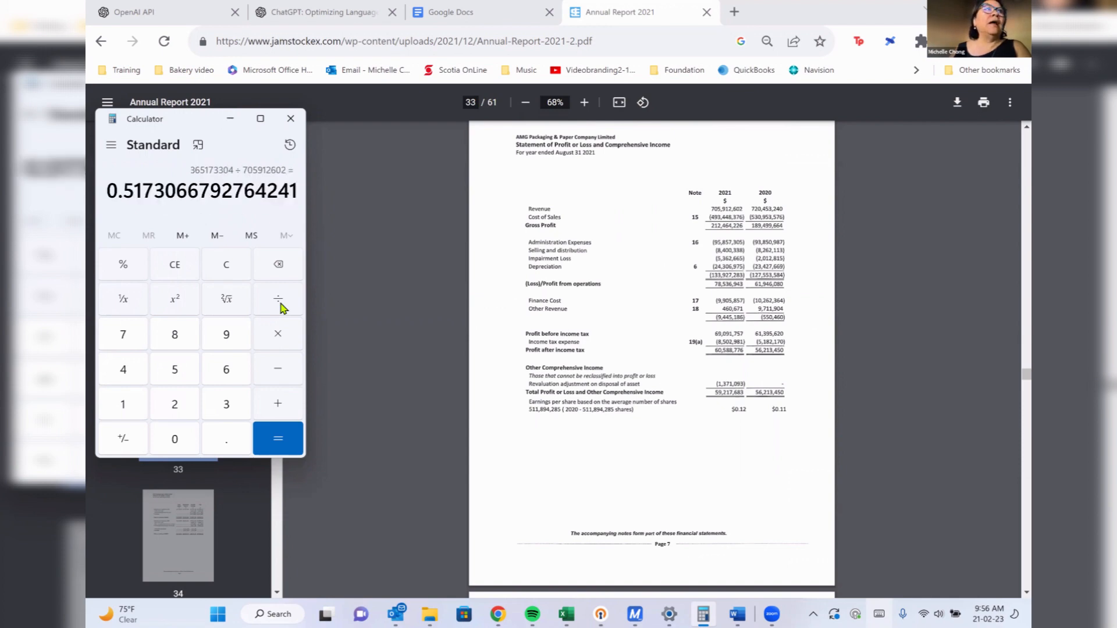
click(280, 335)
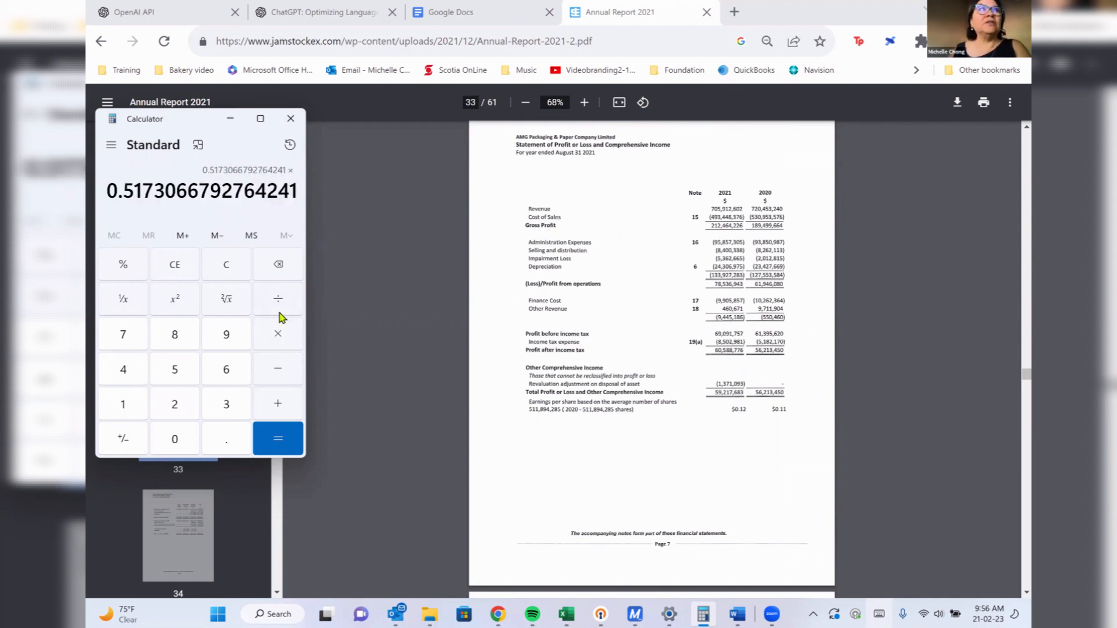
text(100)
key(Return)
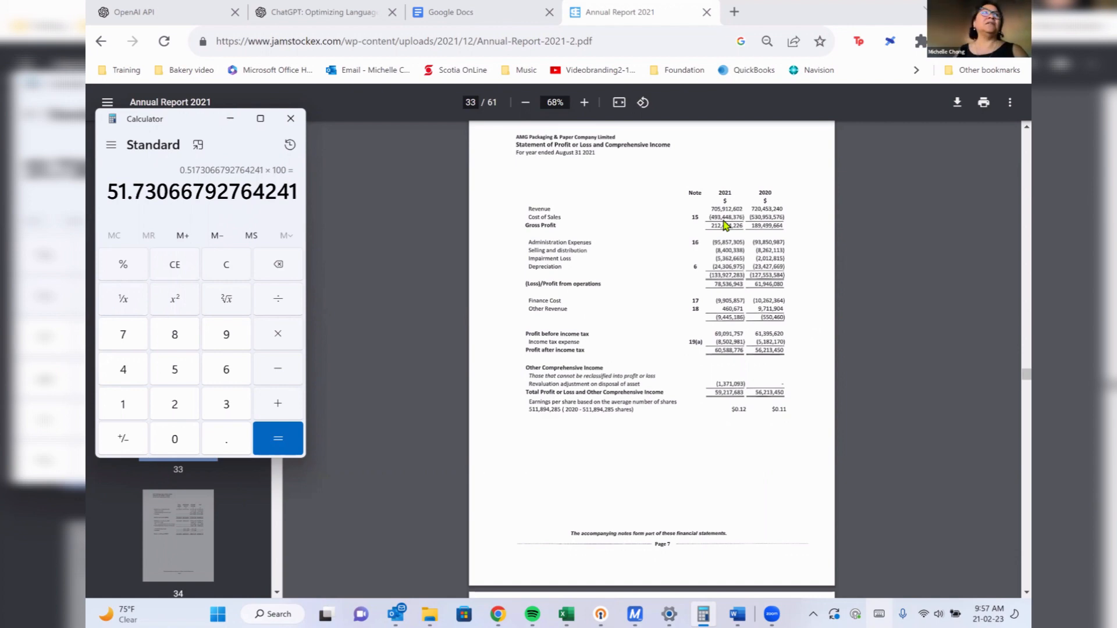
Clear the calculator and work out a simple percentage example: 5 divided by 10, multiplied by 100.
click(231, 268)
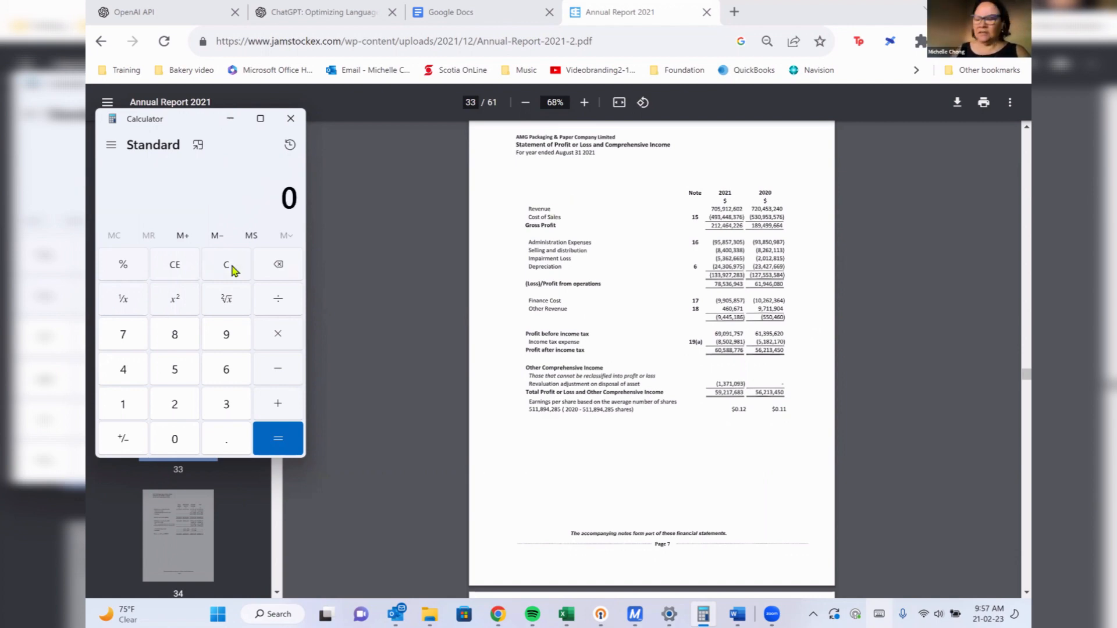
key(5)
key(slash)
key(1)
key(0)
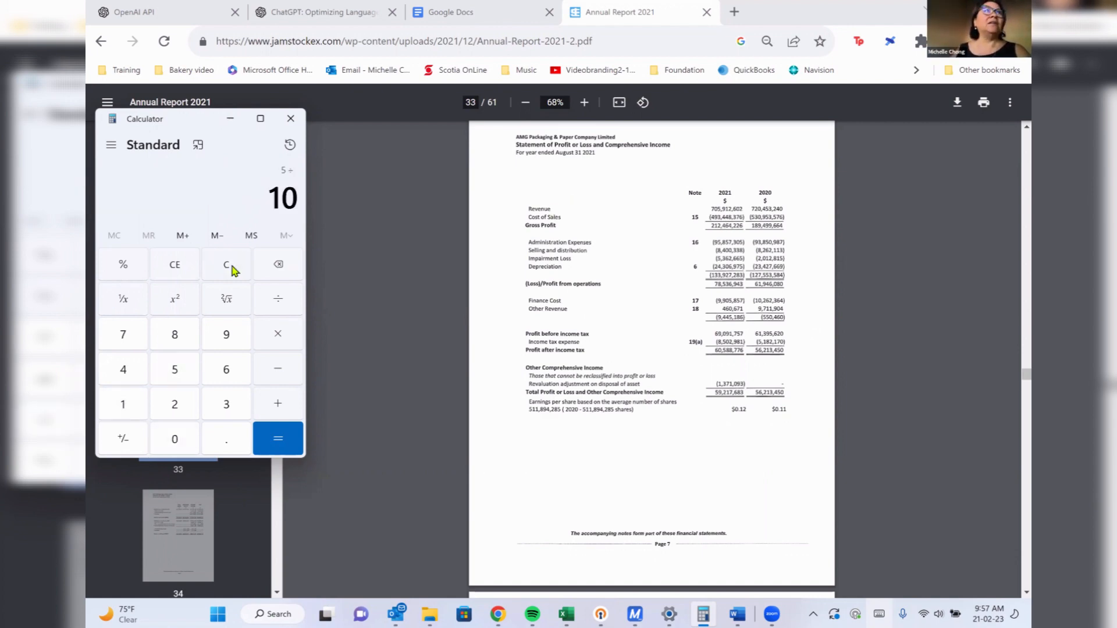
key(Return)
key(asterisk)
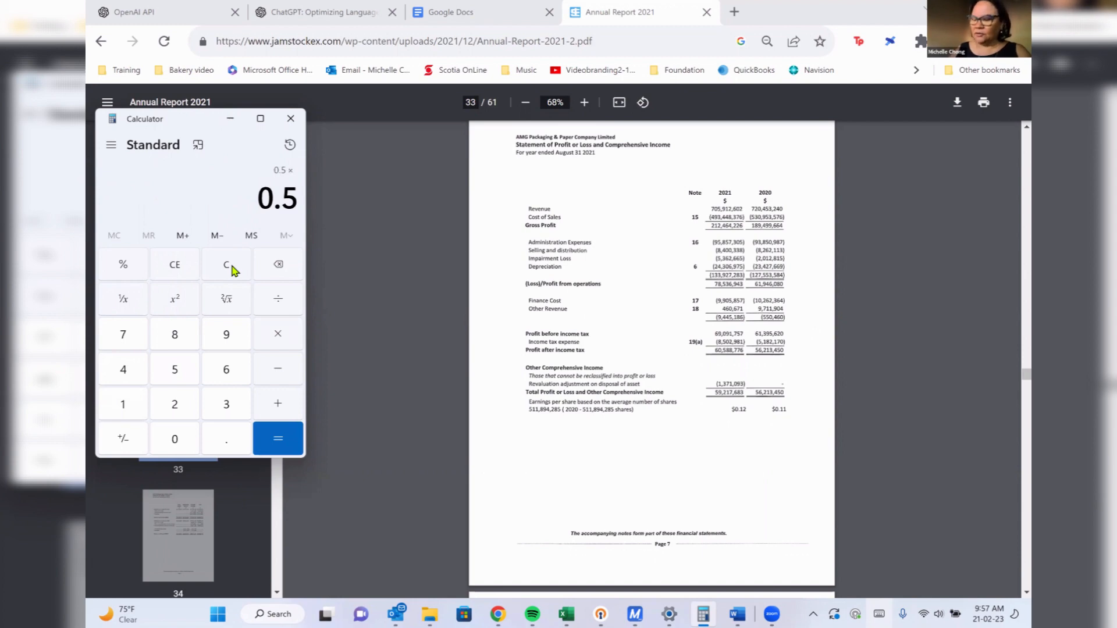
key(1)
key(0)
key(0)
key(Return)
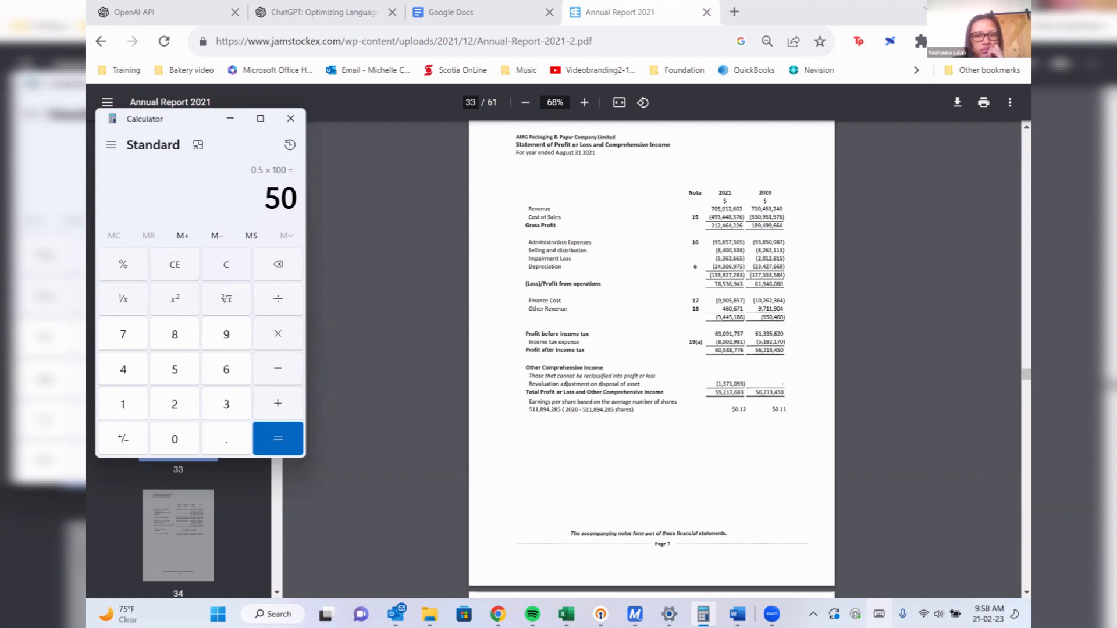
Return to the Template PL and Cashflow workbook in Excel and clear the calculator's last result.
click(956, 11)
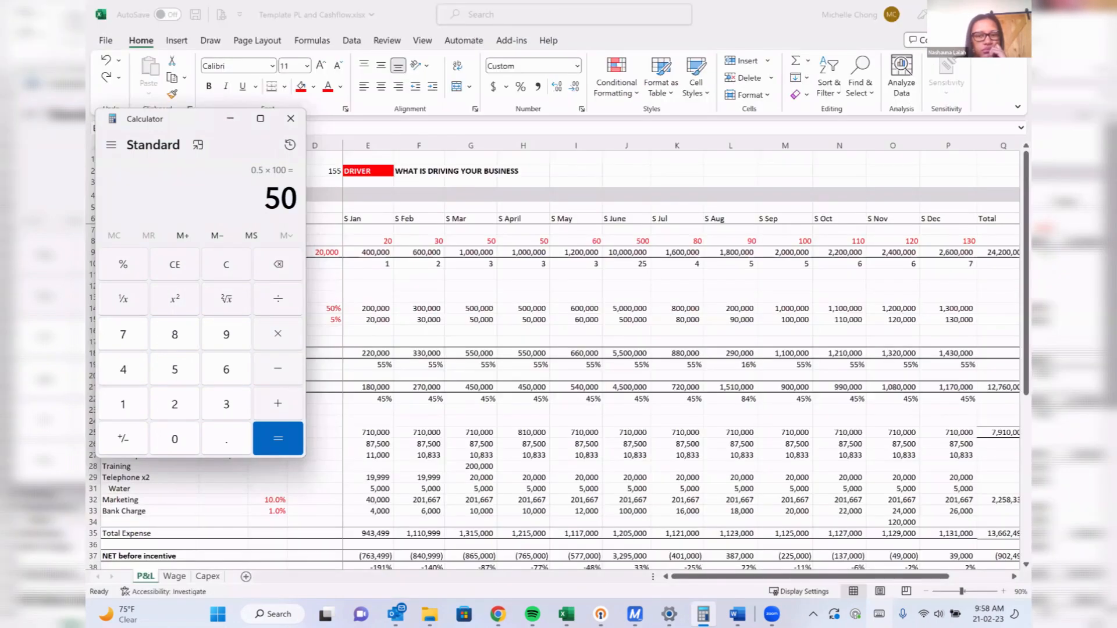
click(229, 268)
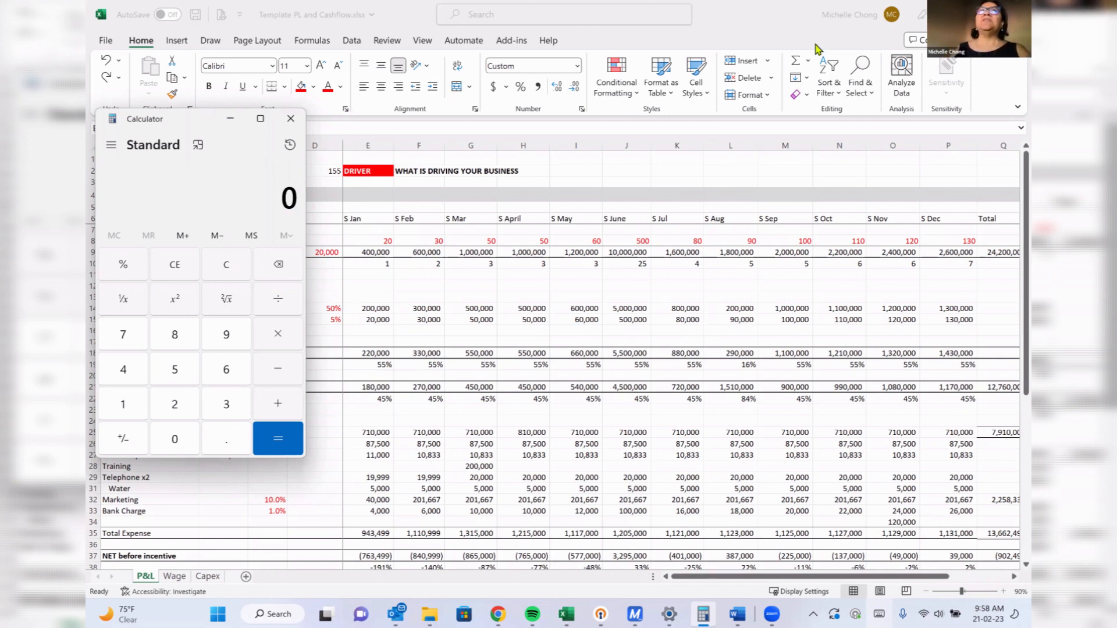
click(751, 9)
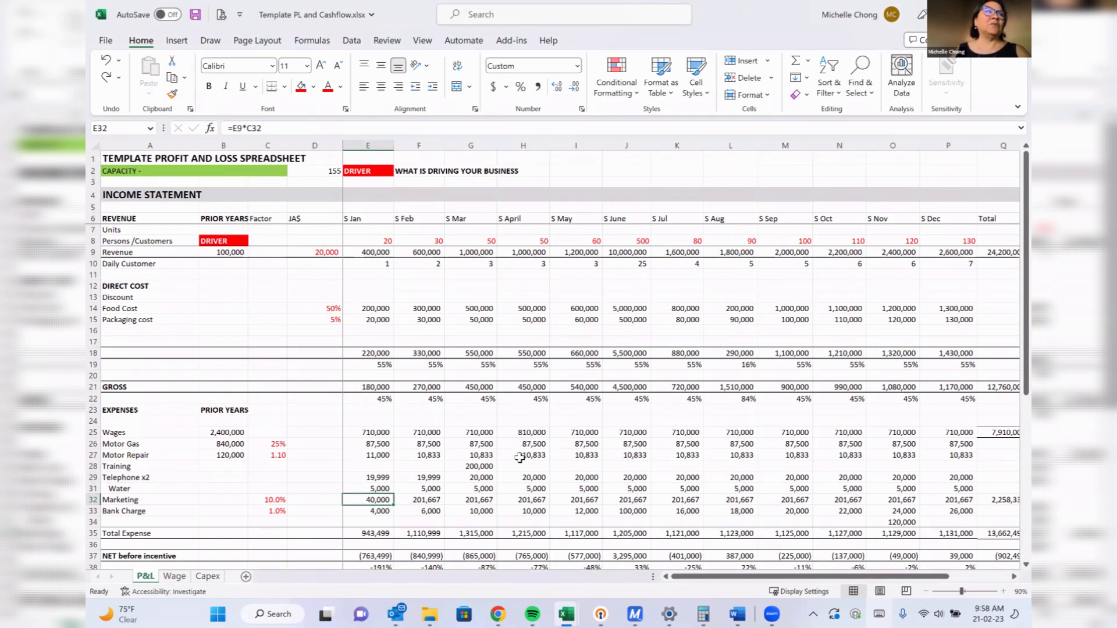
Inspect the Marketing factor cell in the expenses, and select the January to April Persons/Customers values in the revenue section.
scroll(519, 458, down, 3)
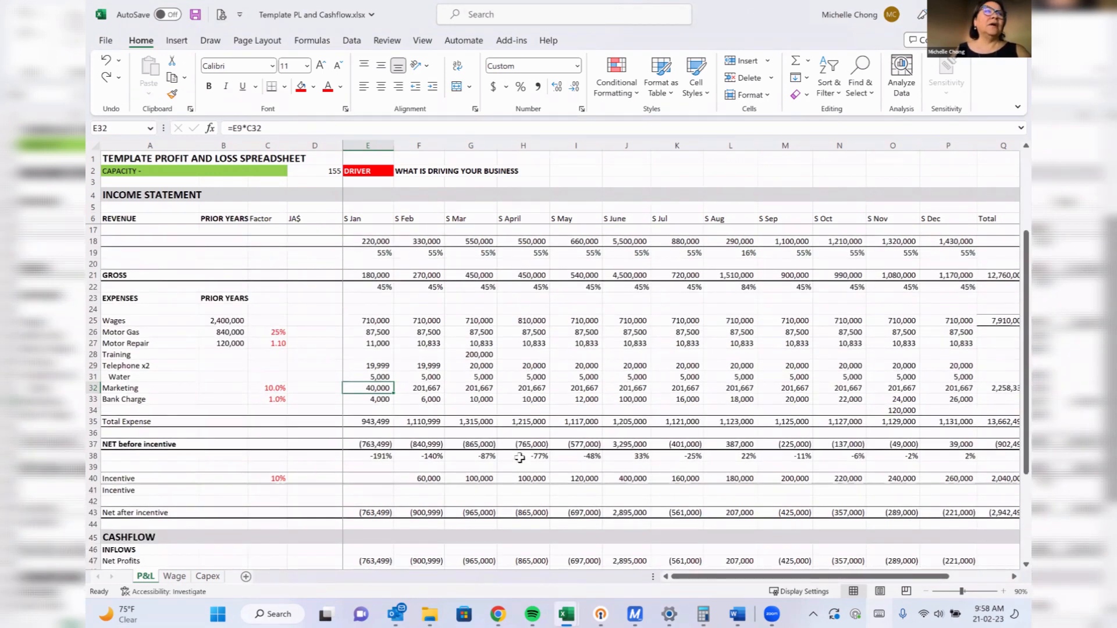
click(272, 388)
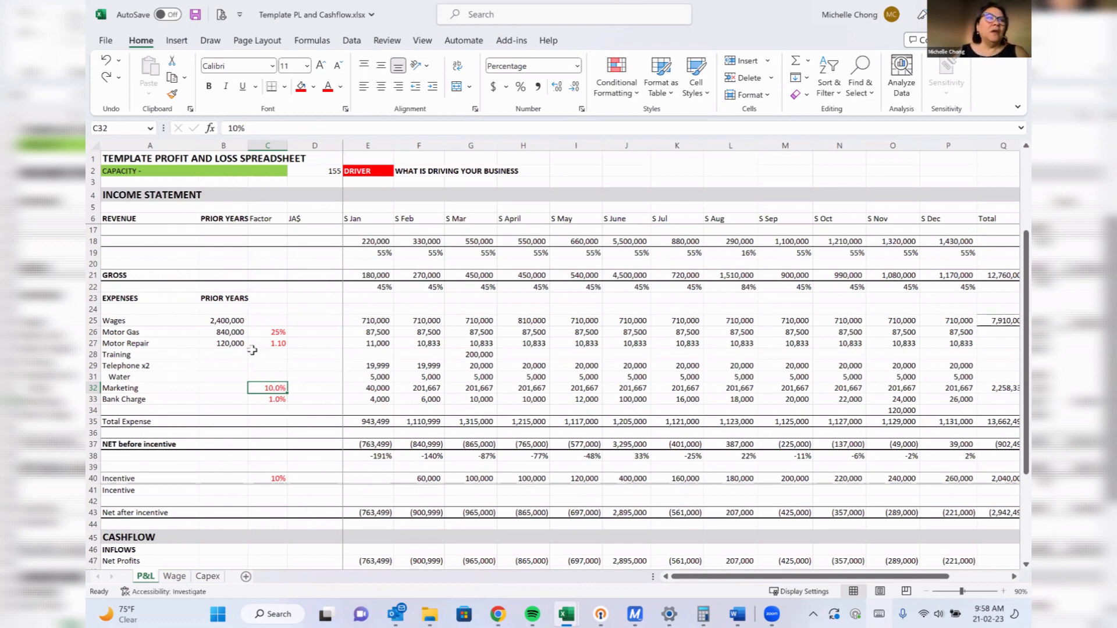
scroll(287, 437, up, 4)
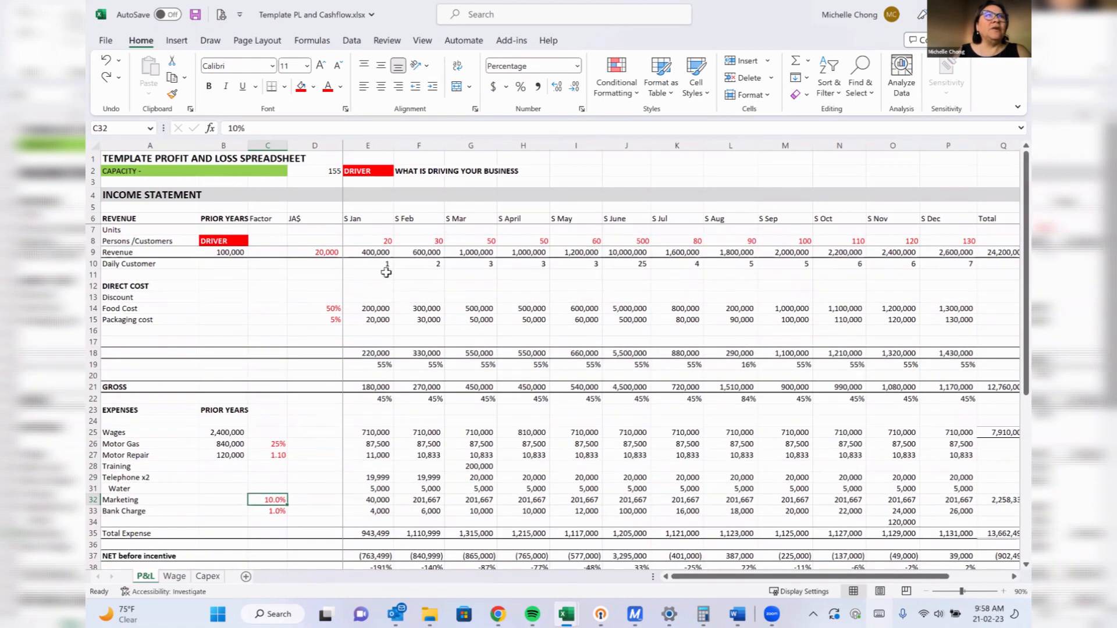
click(380, 239)
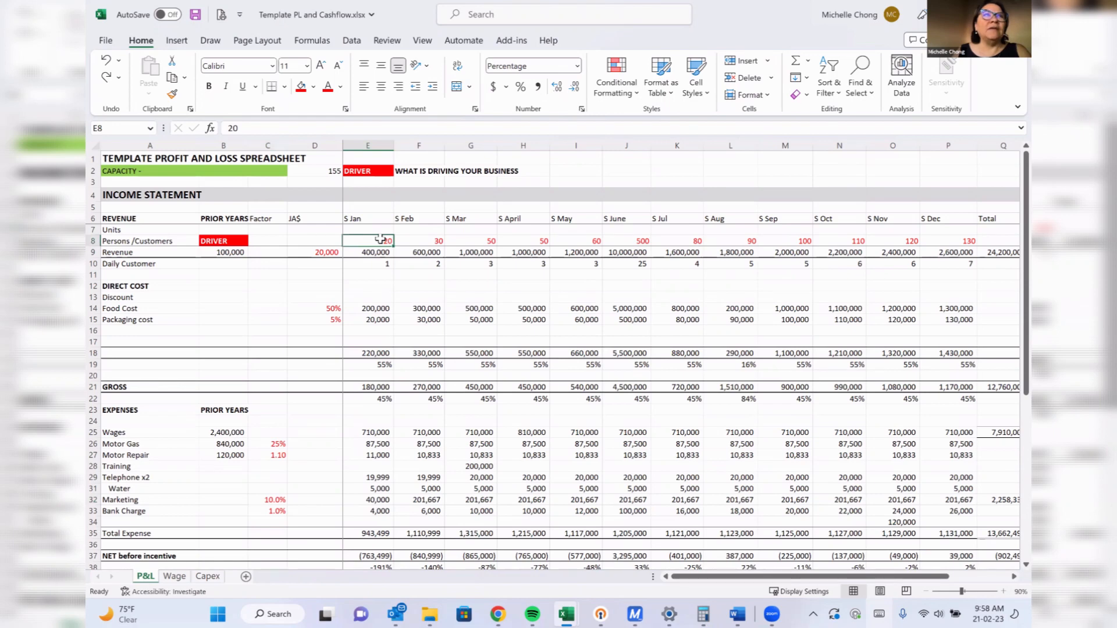
drag(380, 239, 512, 237)
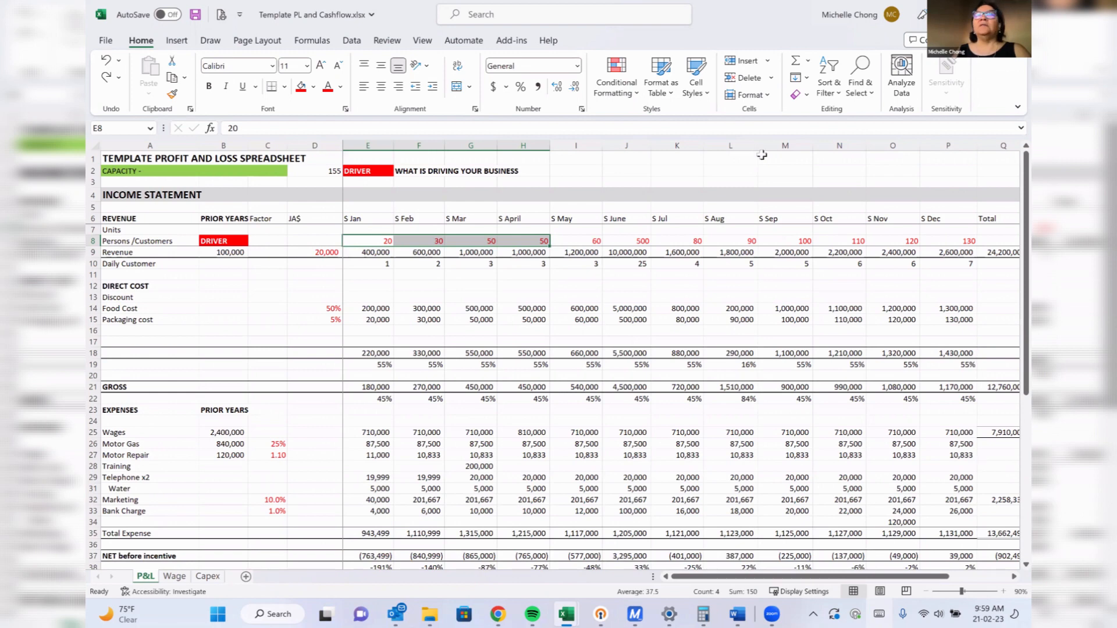
Relabel the Persons/Customers row in the revenue section as "Bottles sol".
click(388, 240)
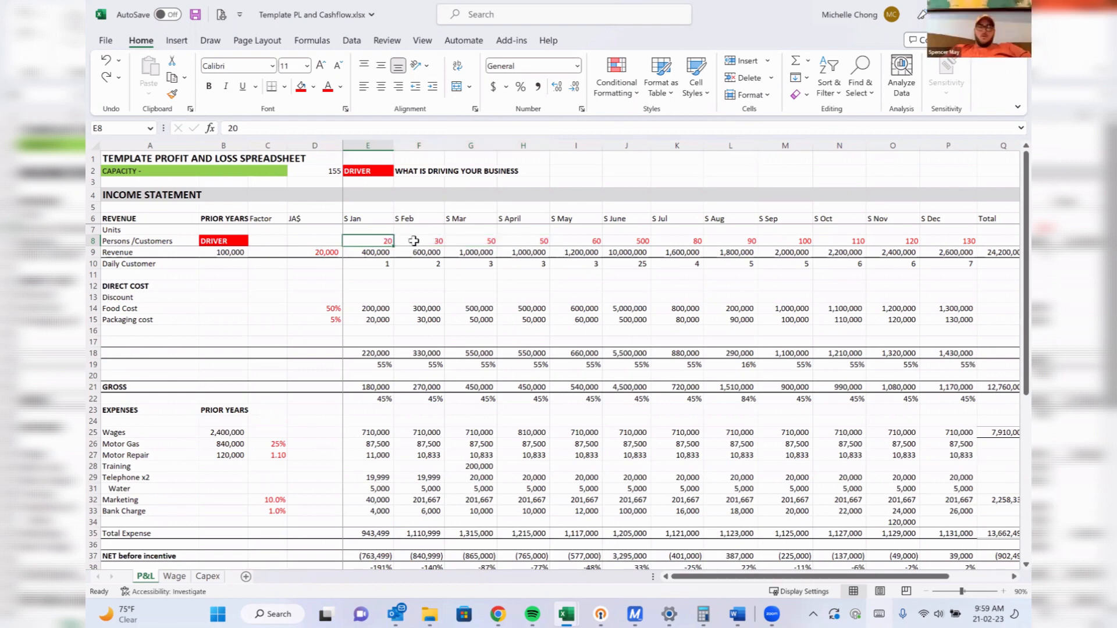
click(160, 241)
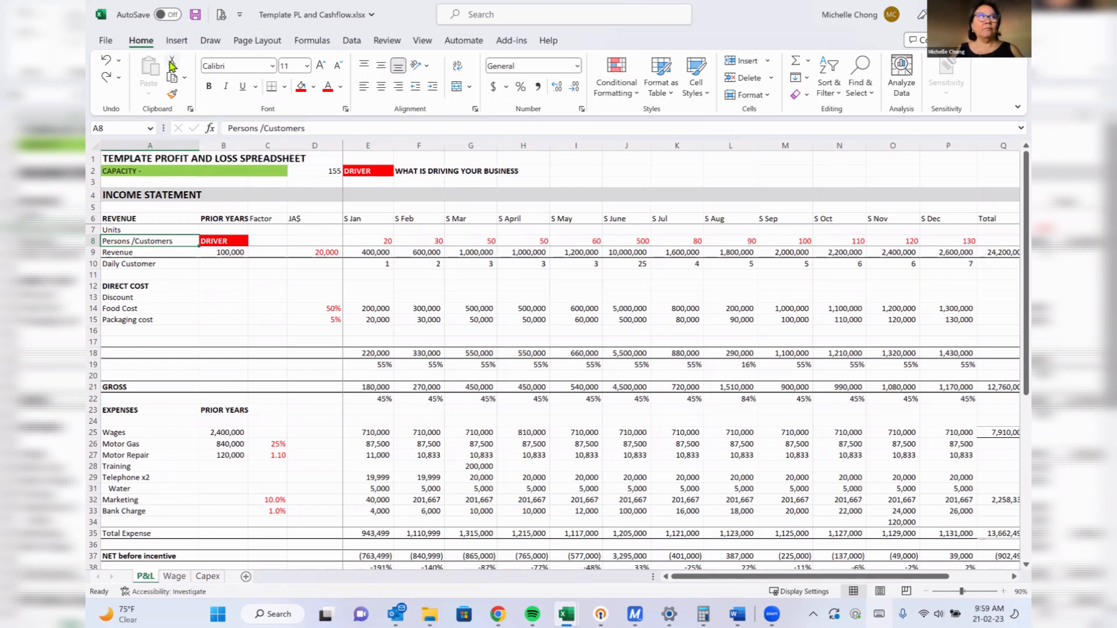
text(Bottl)
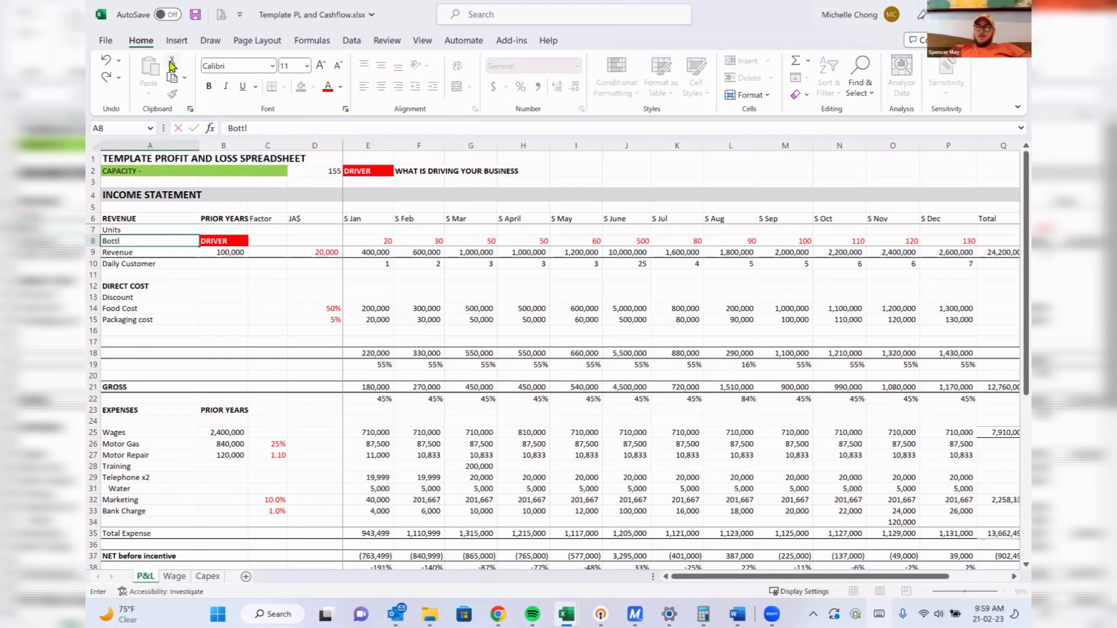
text(es sol)
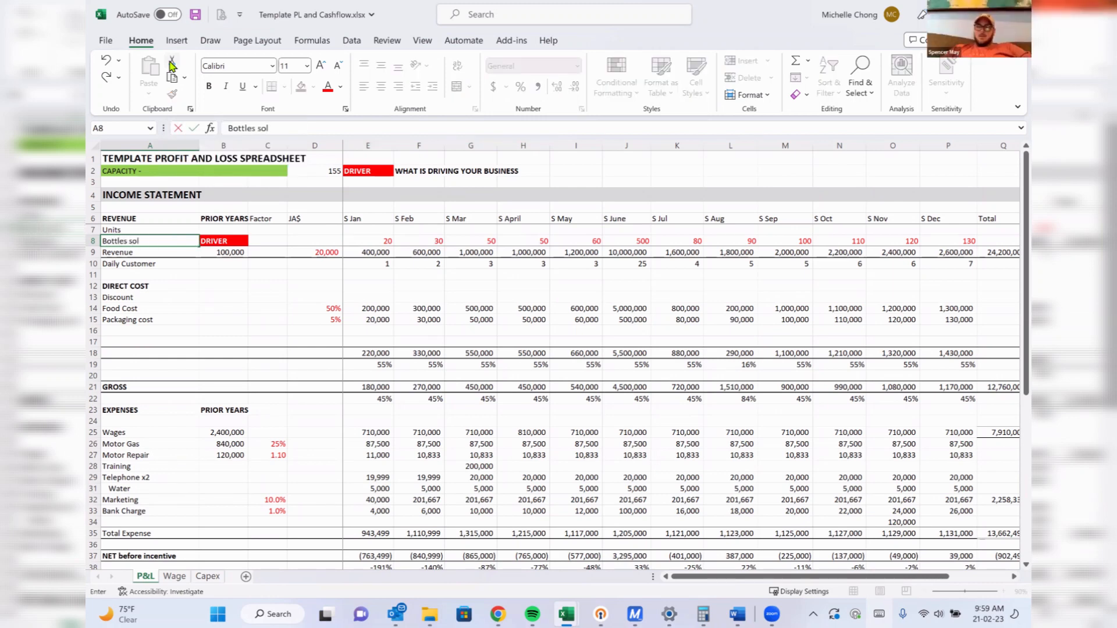
click(228, 252)
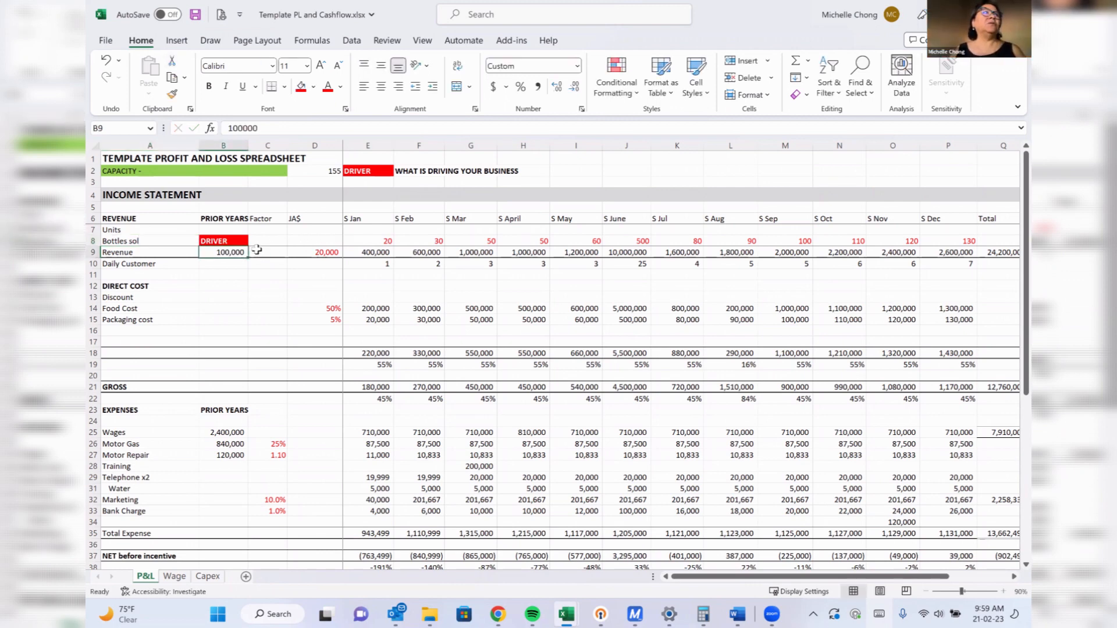
Replace the DRIVER entry in the bottles row's prior-years cell with 1000.
click(234, 242)
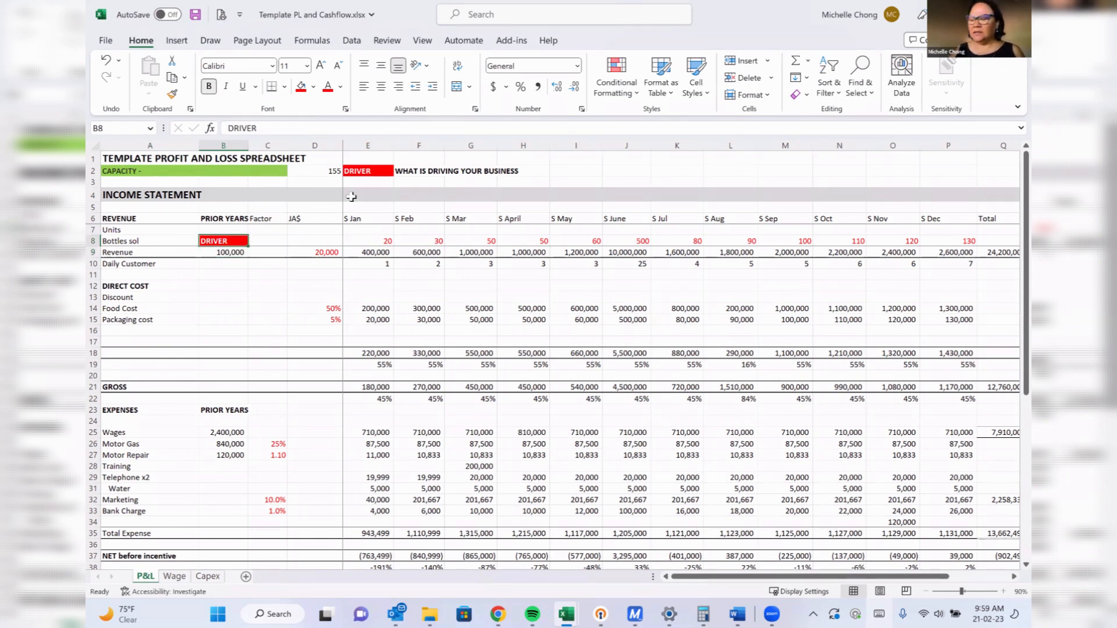
text(1000)
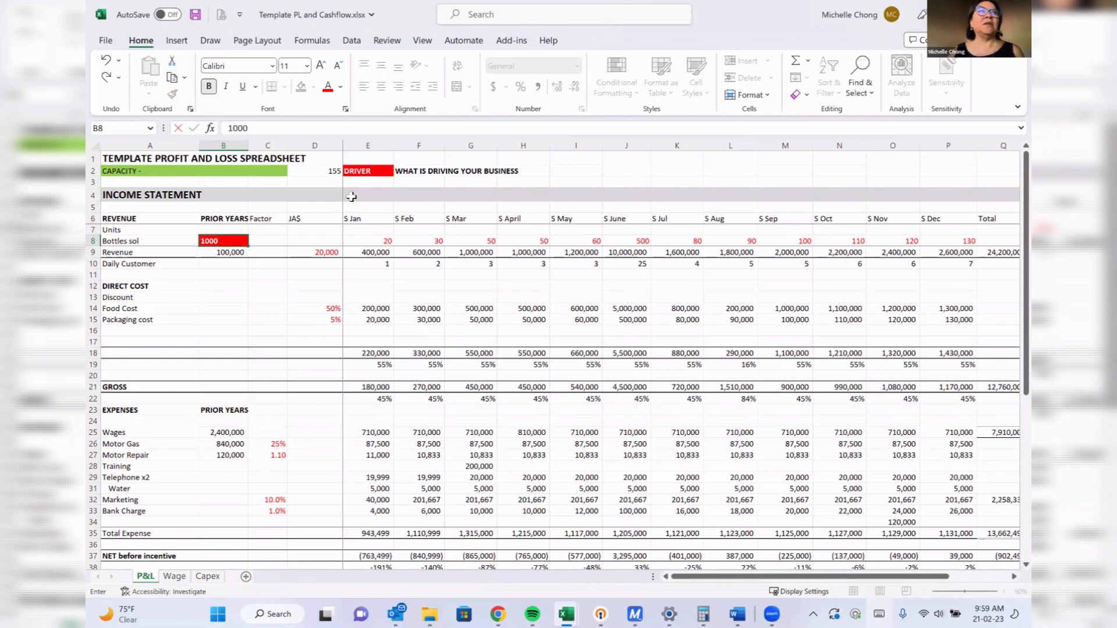
key(Return)
Clear the January quantity in the bottles row.
key(Up)
key(Right)
key(Right)
key(Right)
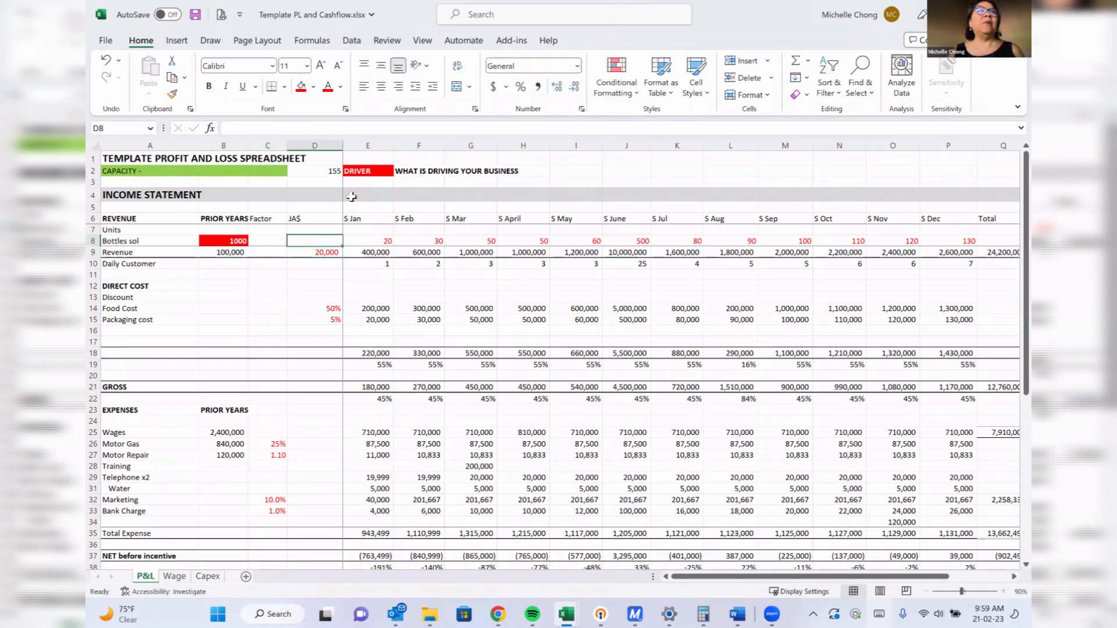
key(Right)
key(Left)
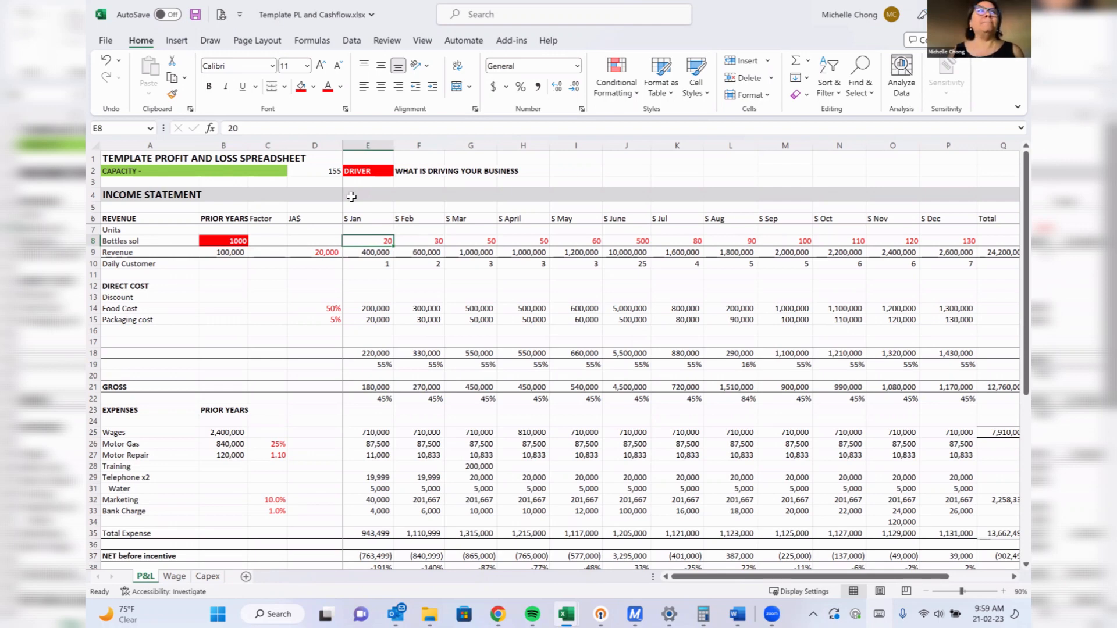
text(1)
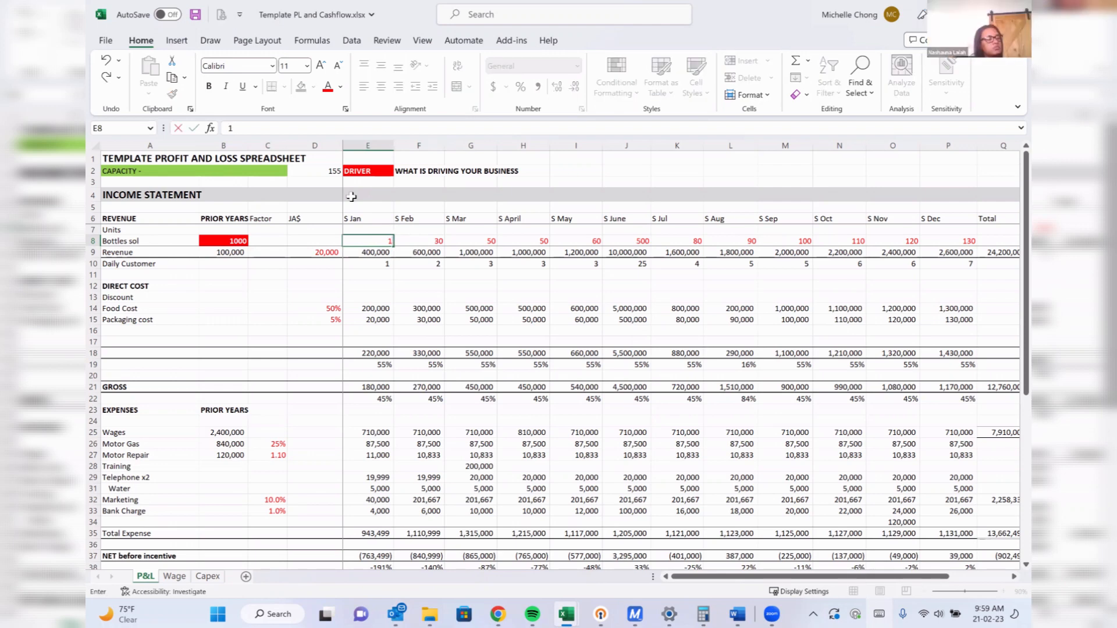
key(BackSpace)
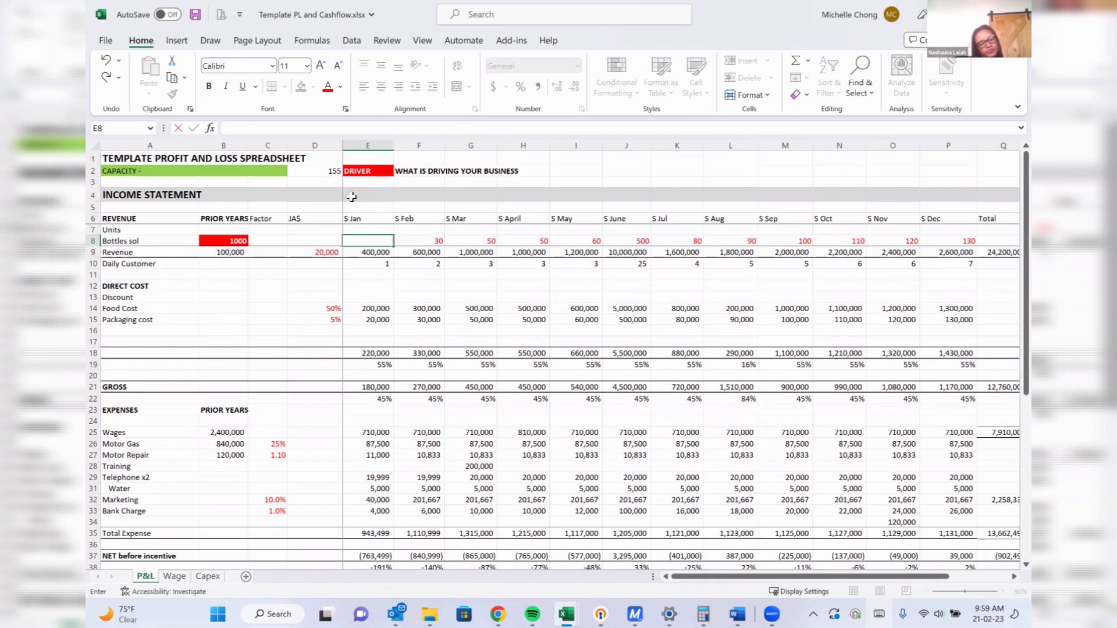
Set the bottles row's prior-years quantity to 100000 and format it with a thousands separator and no decimals.
key(Left)
key(Left)
key(Left)
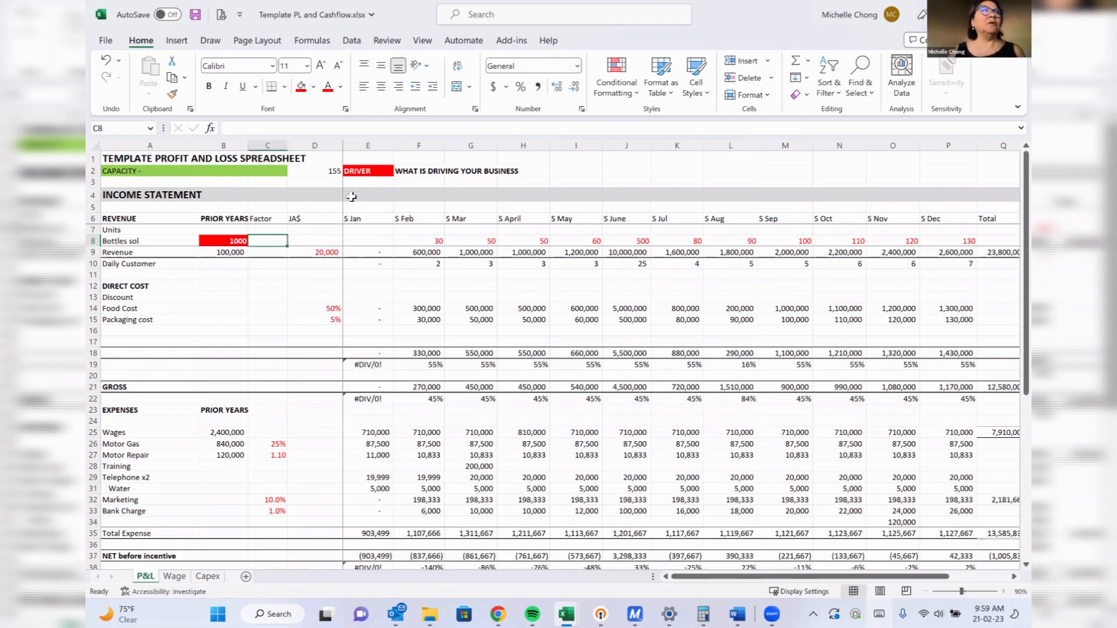
text(100000)
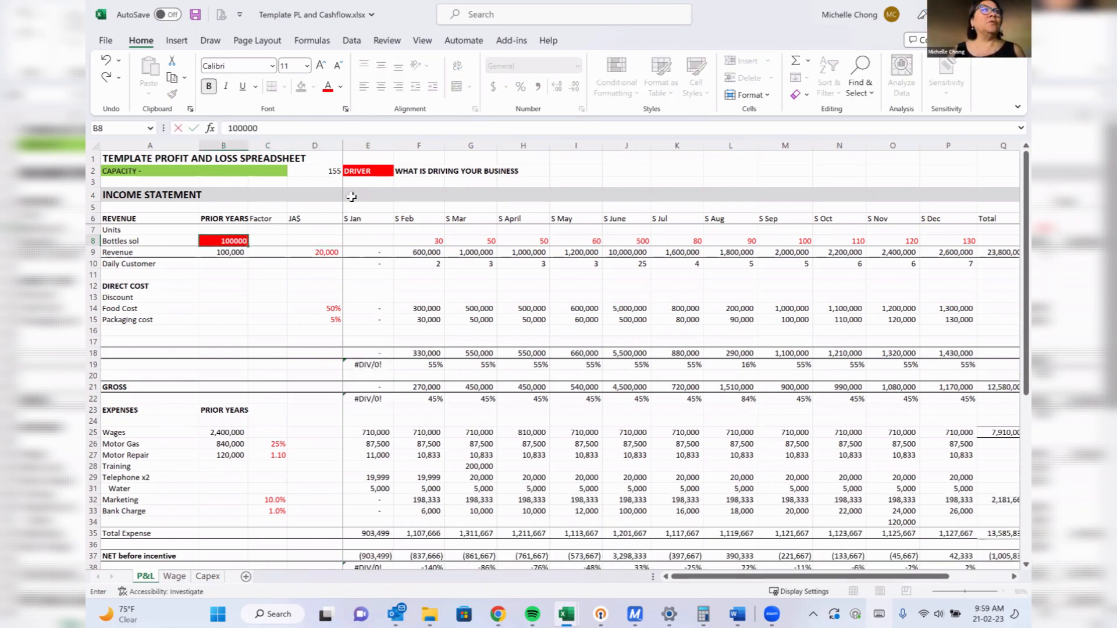
key(Right)
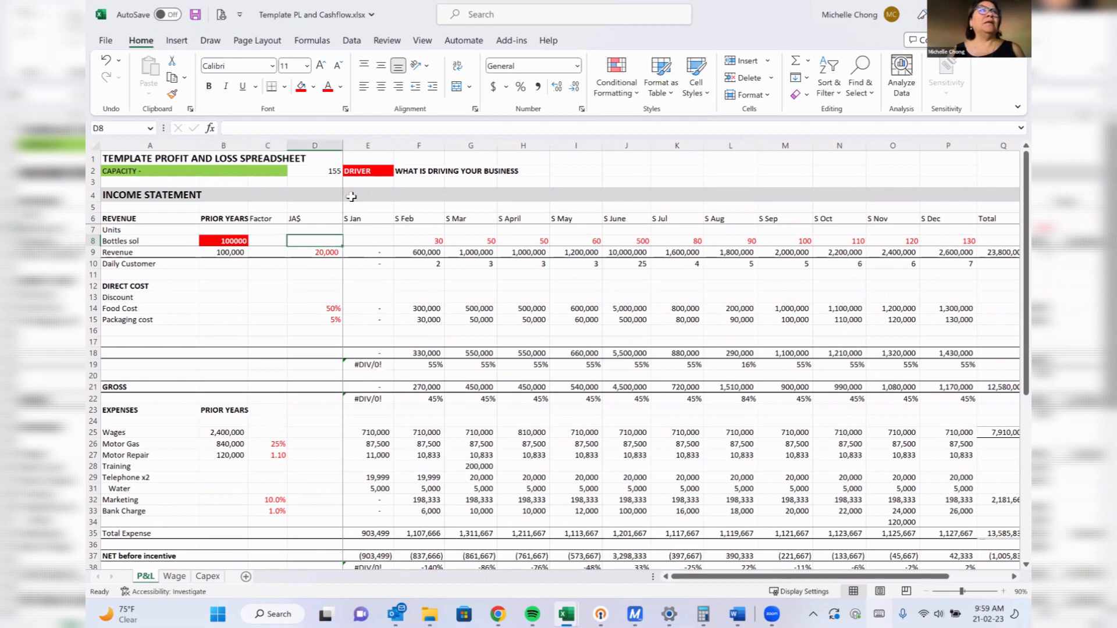
key(Left)
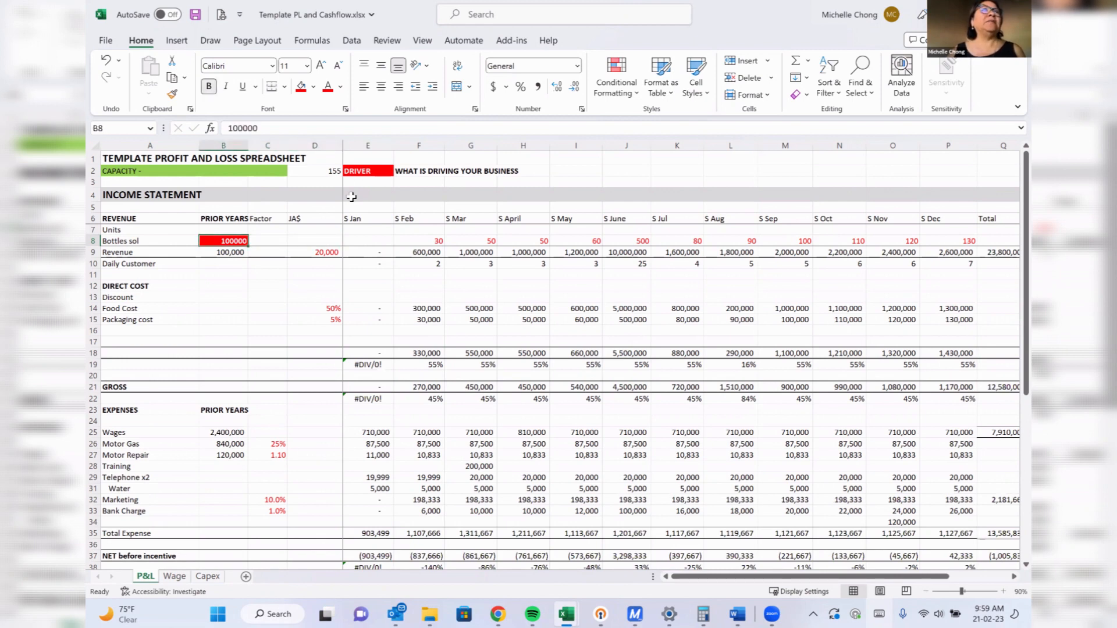
click(538, 87)
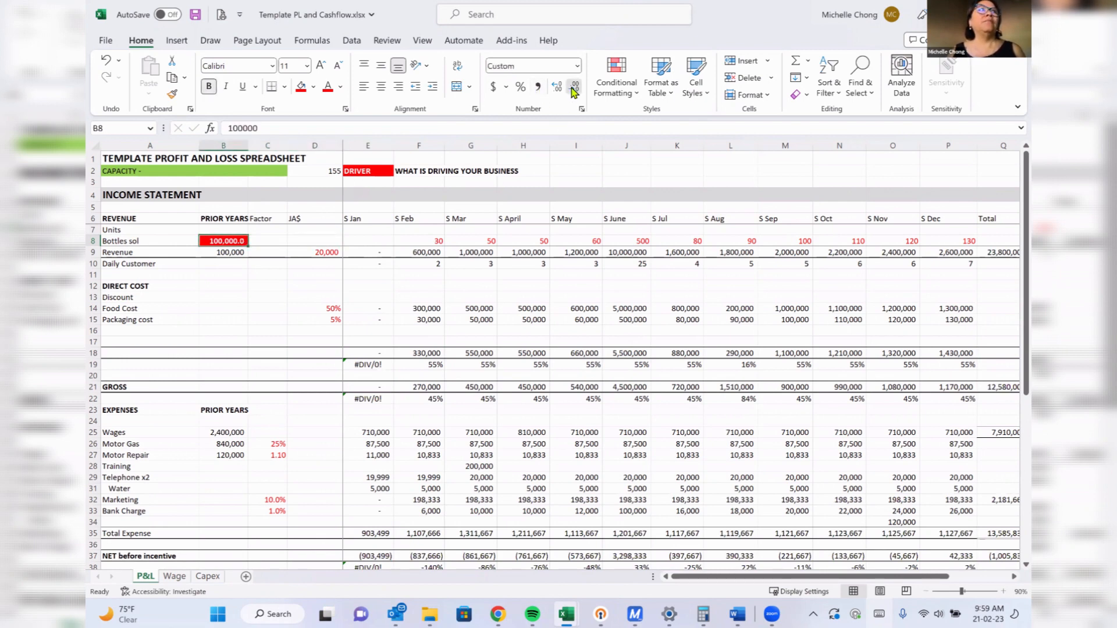
Set the February quantity in the bottles row to 1000.
click(437, 241)
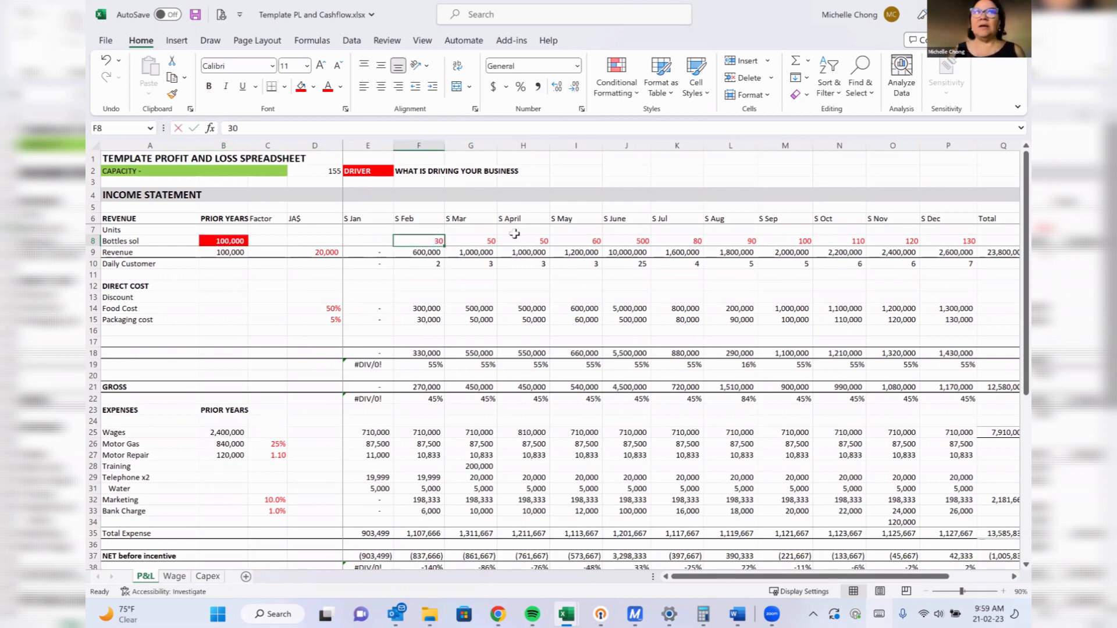
text(1000)
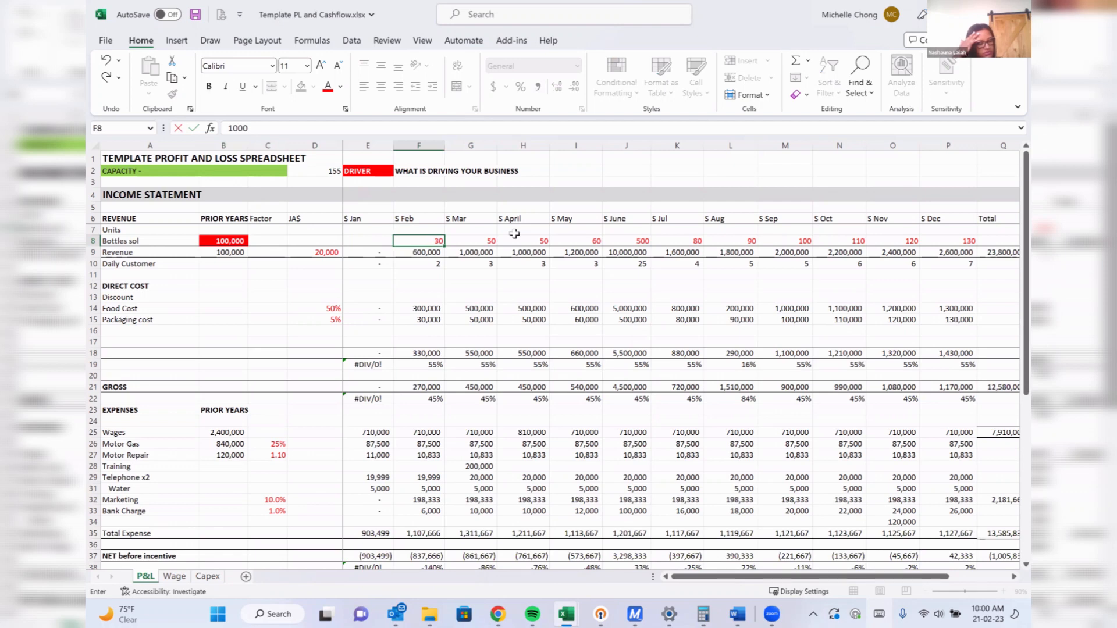
key(Return)
Set the JA$ unit price on the Revenue row to 60.
key(Left)
key(Left)
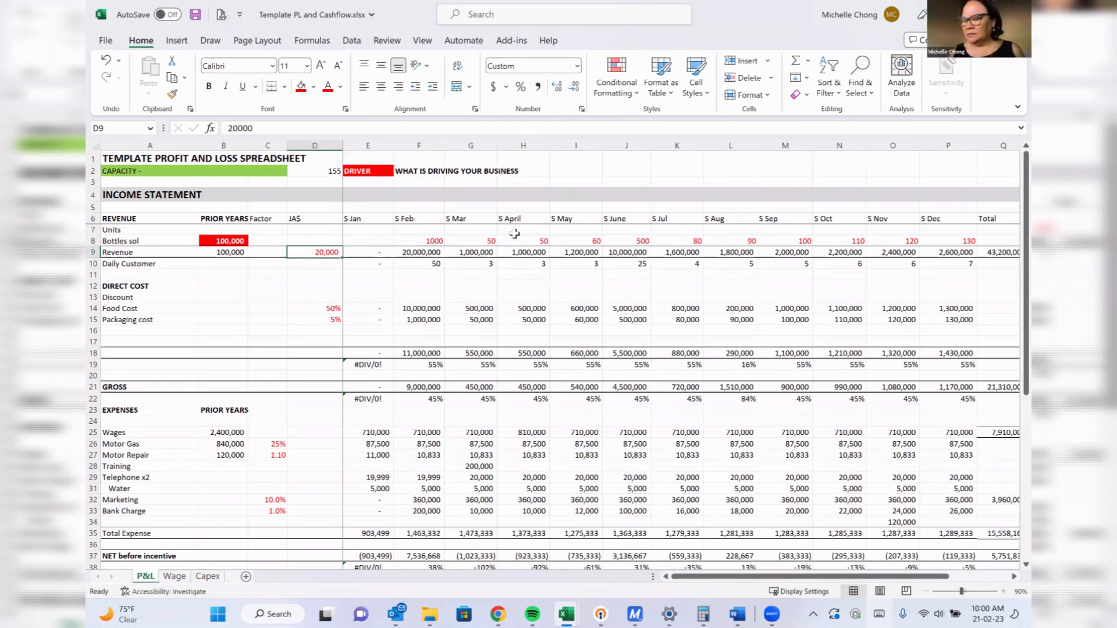
text(60)
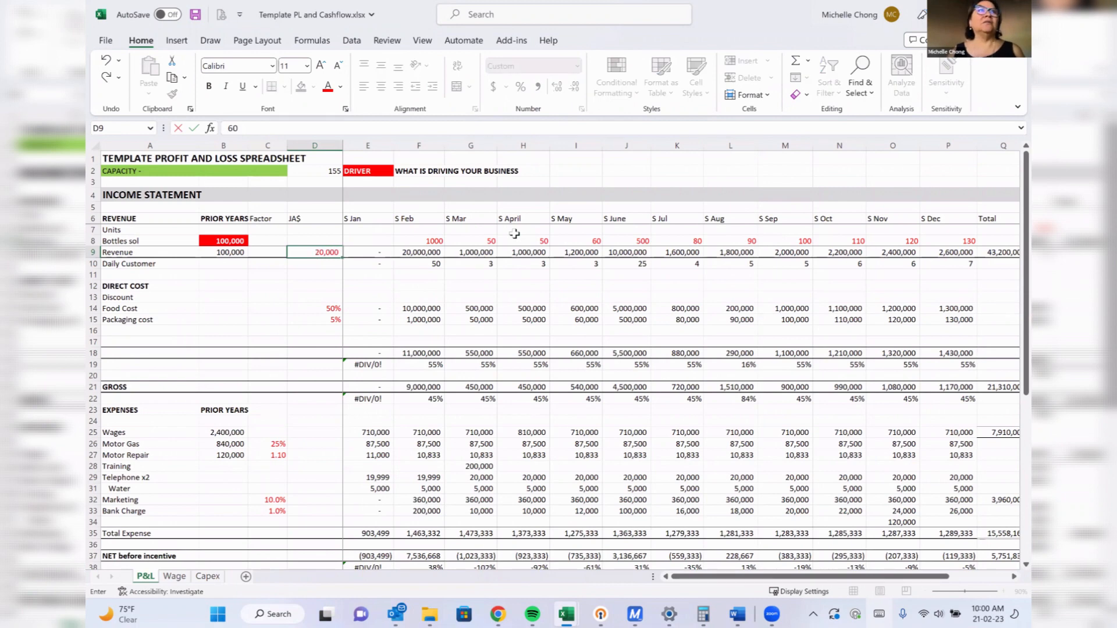
key(Tab)
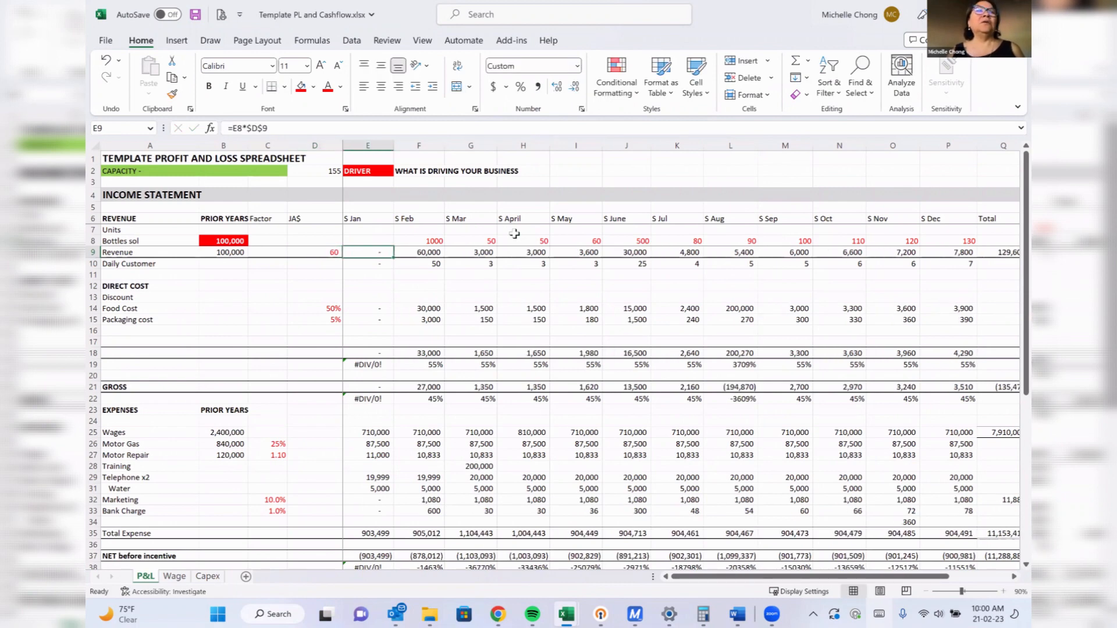
Fill February's bottle quantity of 1000 across the row through December.
click(441, 241)
drag(445, 246, 832, 242)
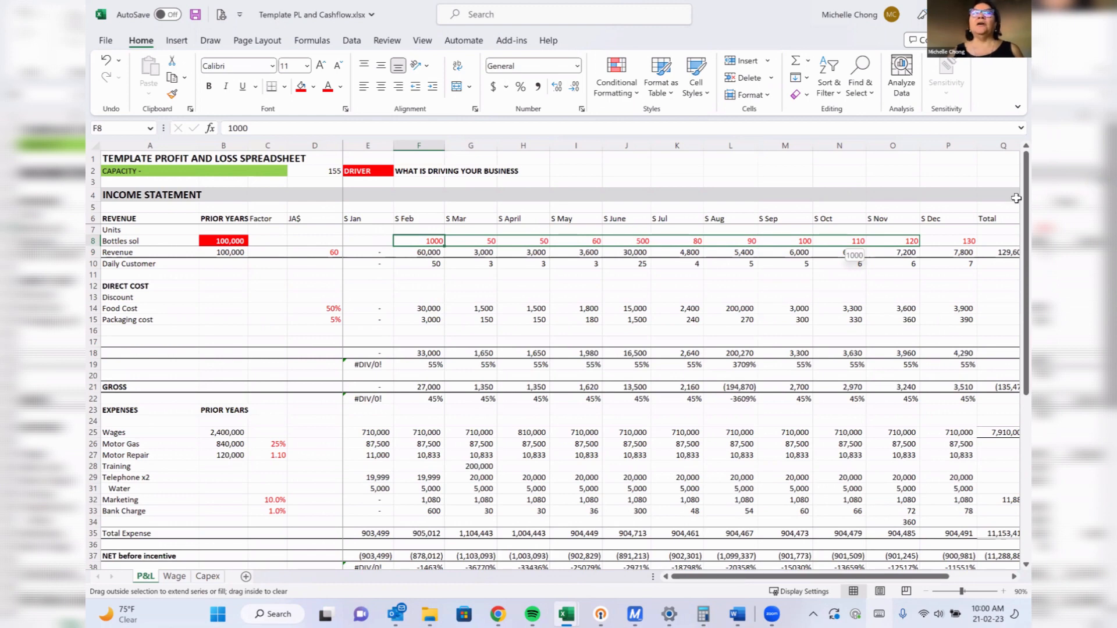
click(962, 242)
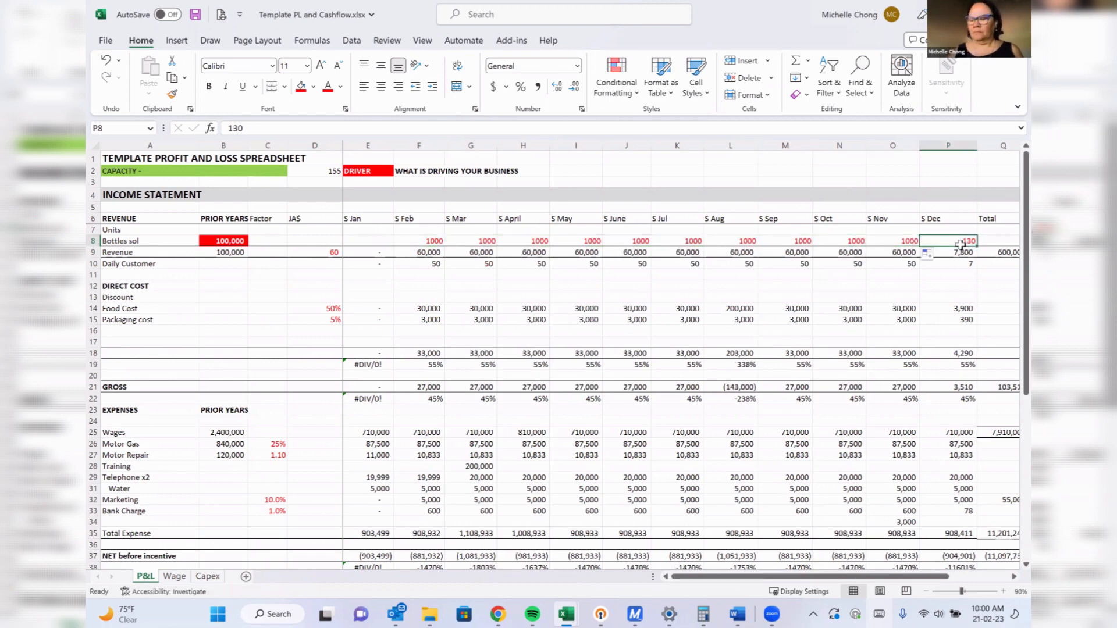
click(904, 238)
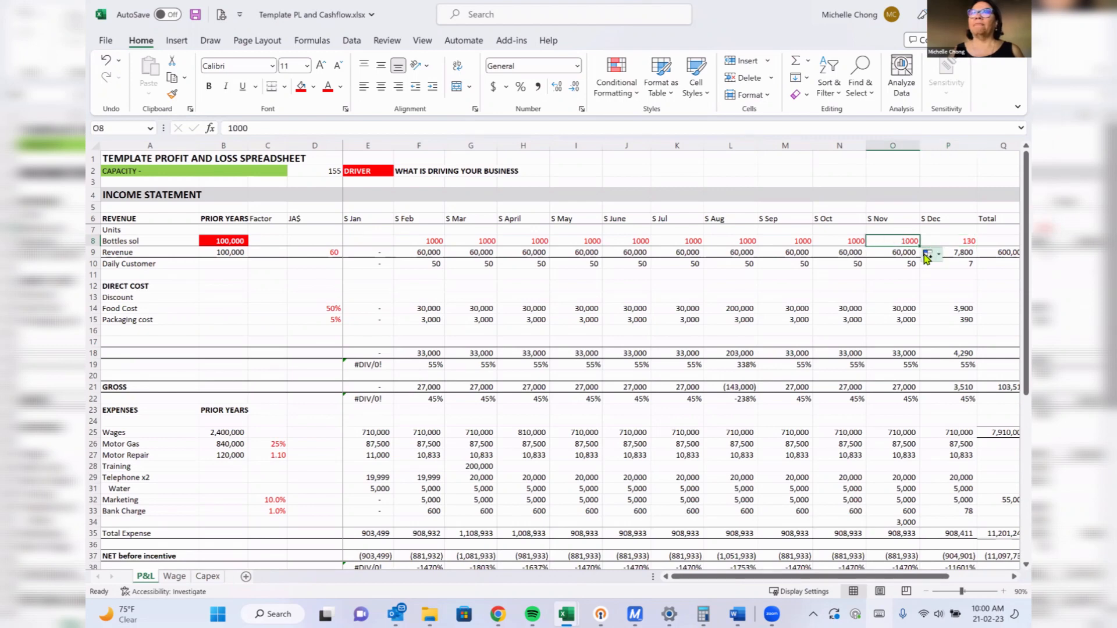
drag(919, 246, 966, 244)
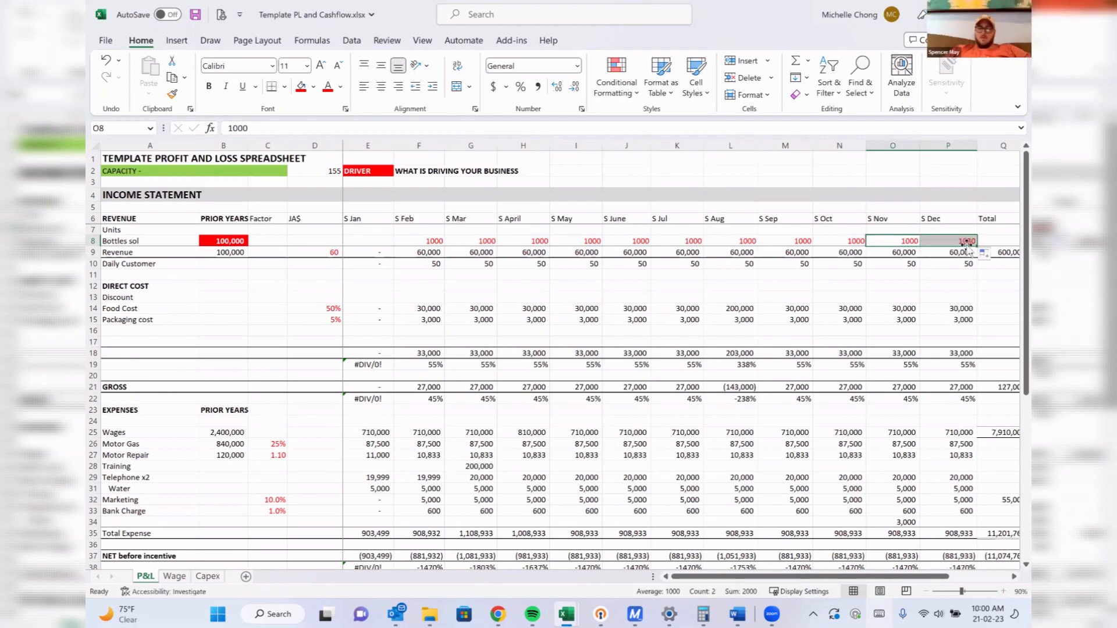
Copy the Revenue row's total formula up into the bottles row, and inspect prior-years revenue and the D8:F9 range.
click(964, 241)
key(Right)
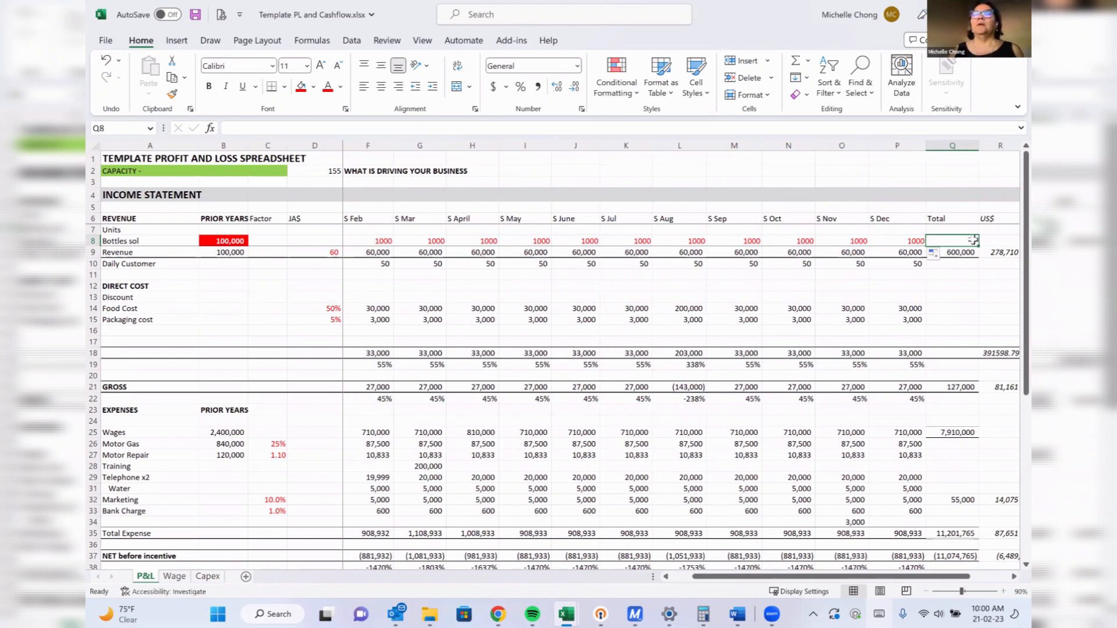
click(975, 255)
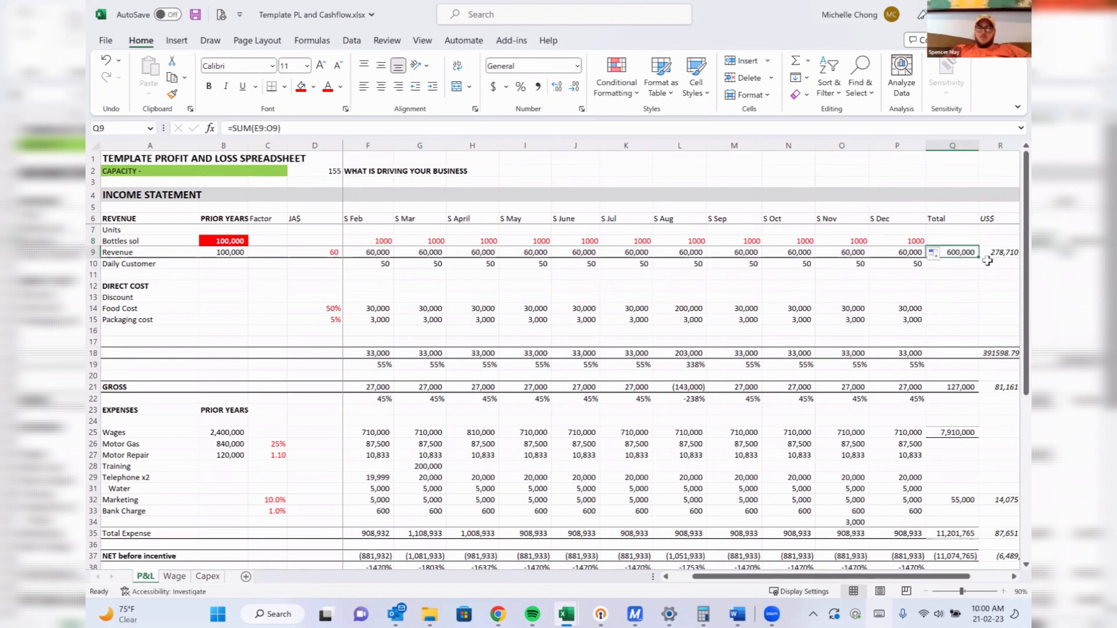
drag(978, 257, 978, 236)
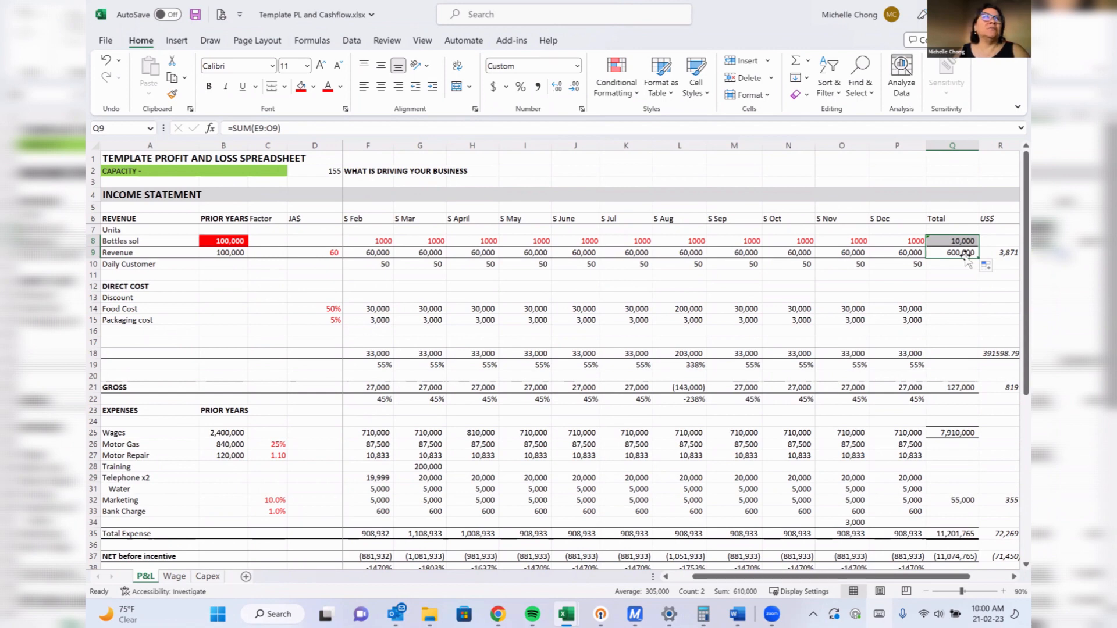
click(224, 252)
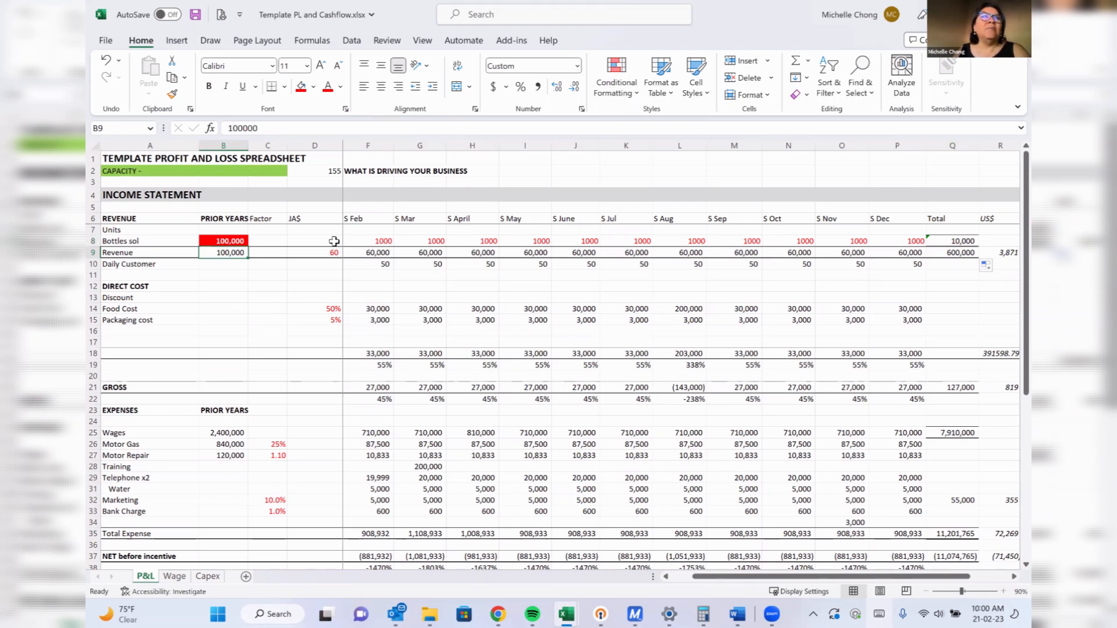
drag(334, 241, 426, 250)
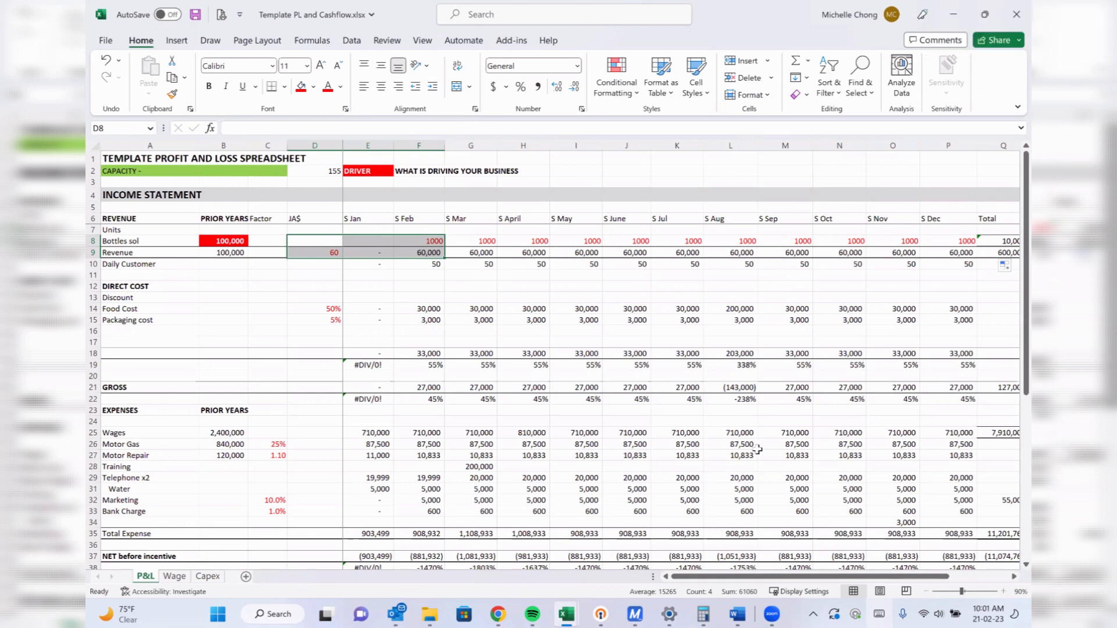
Relabel the bottles row as "Bed Night".
click(171, 242)
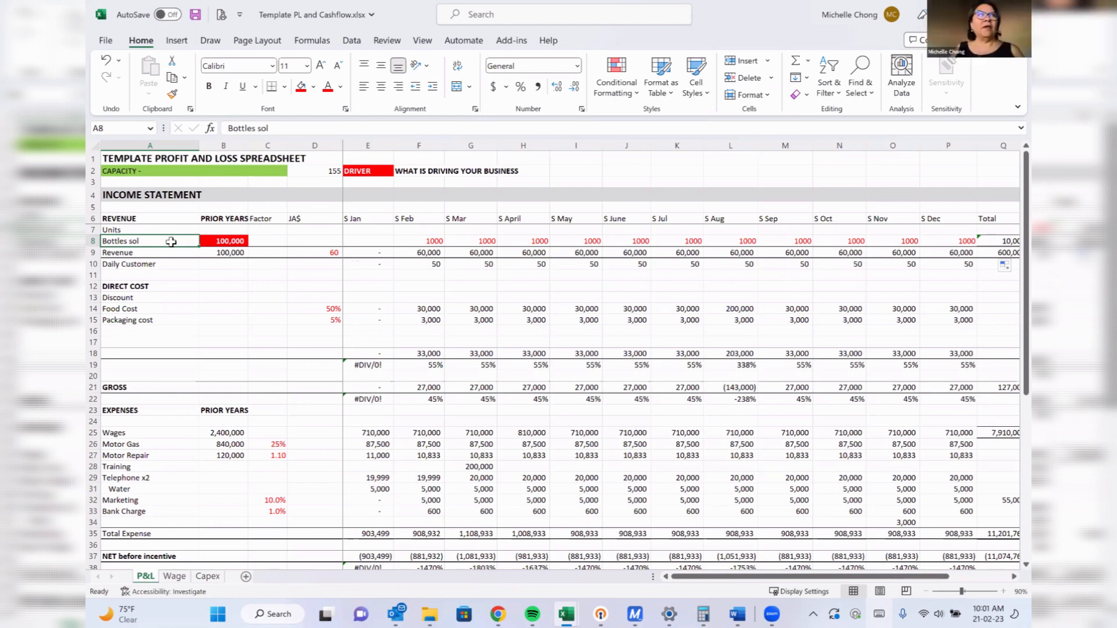
text(Be)
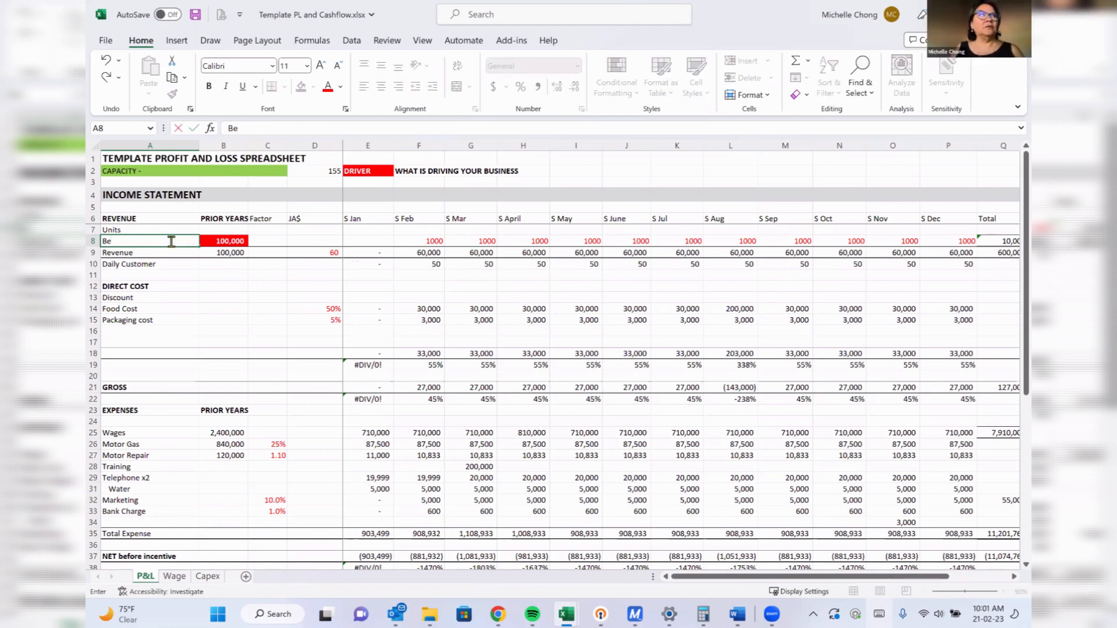
text(d Night)
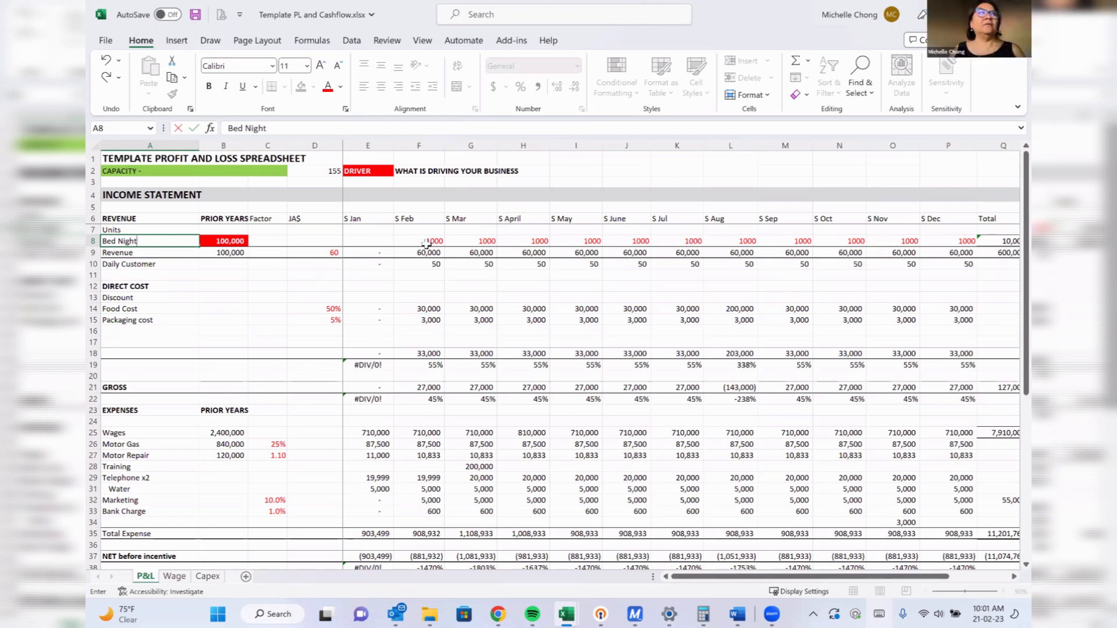
Enter the prior-years bed nights as the formula +365*5.
click(224, 242)
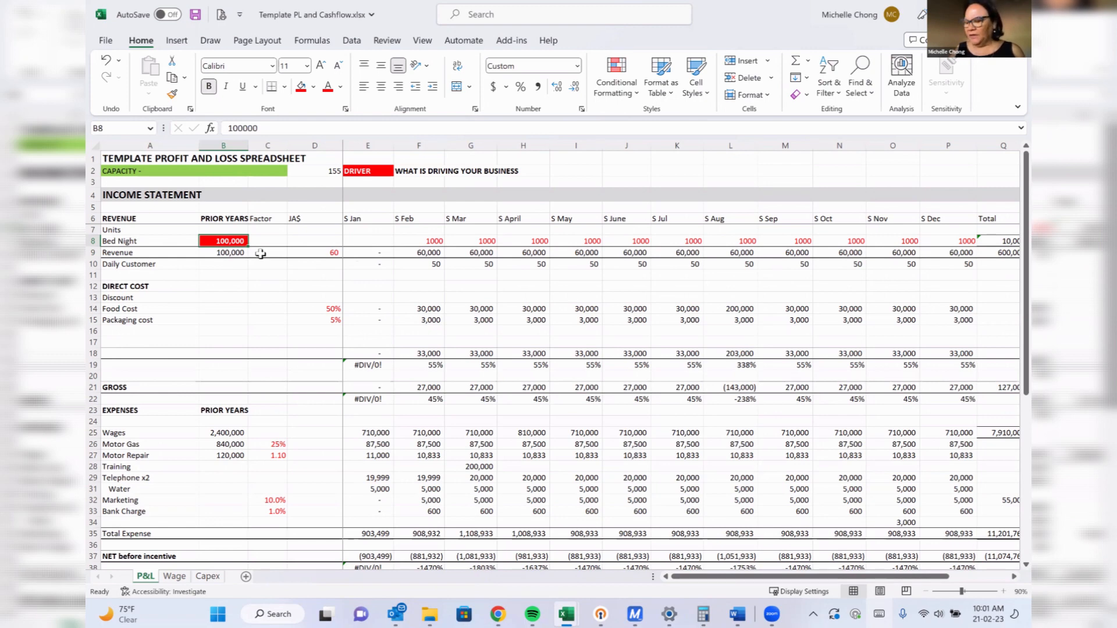
text(+365)
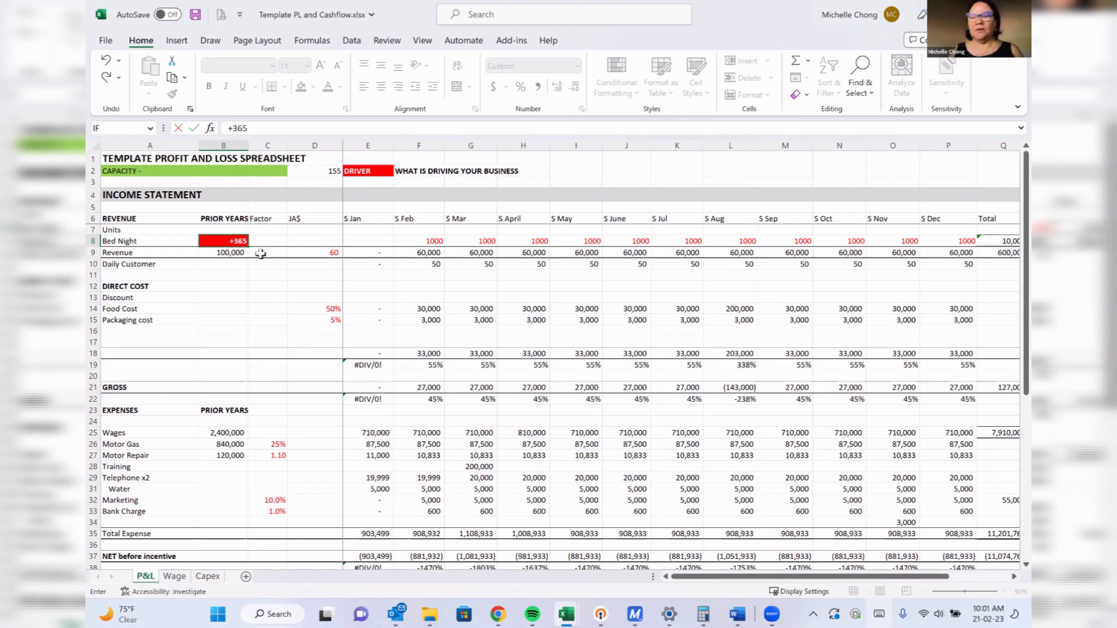
text(*)
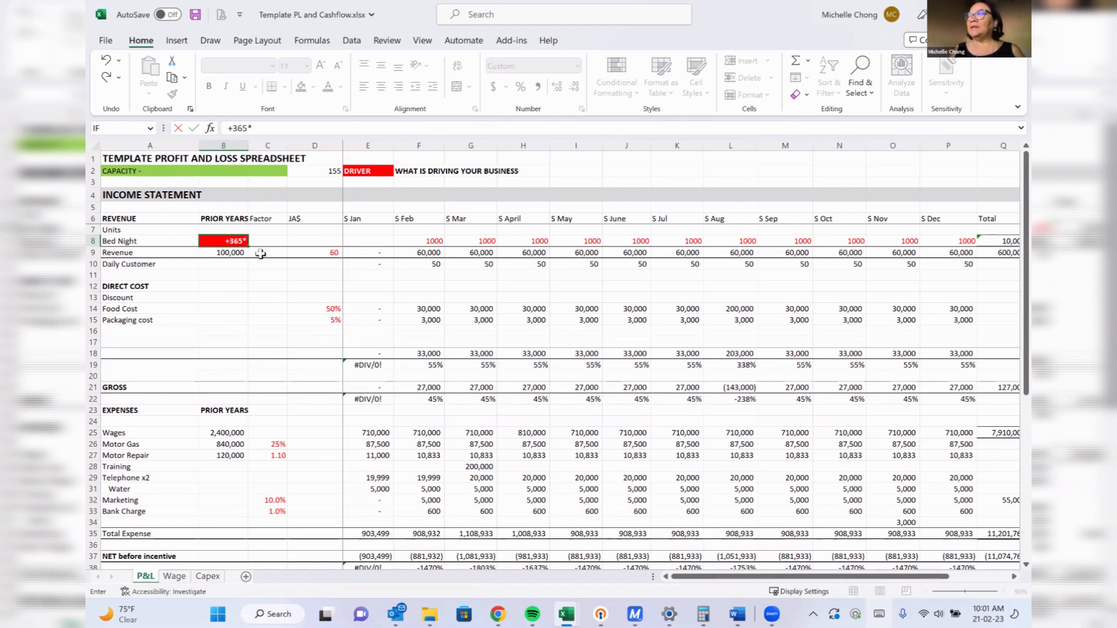
key(BackSpace)
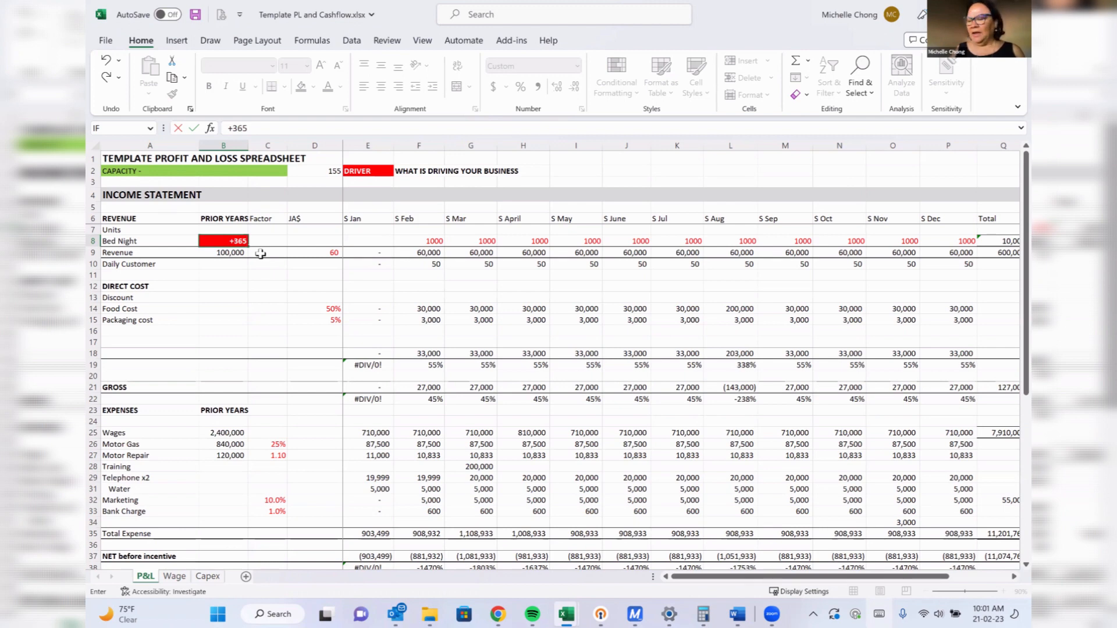
text(*5)
key(Return)
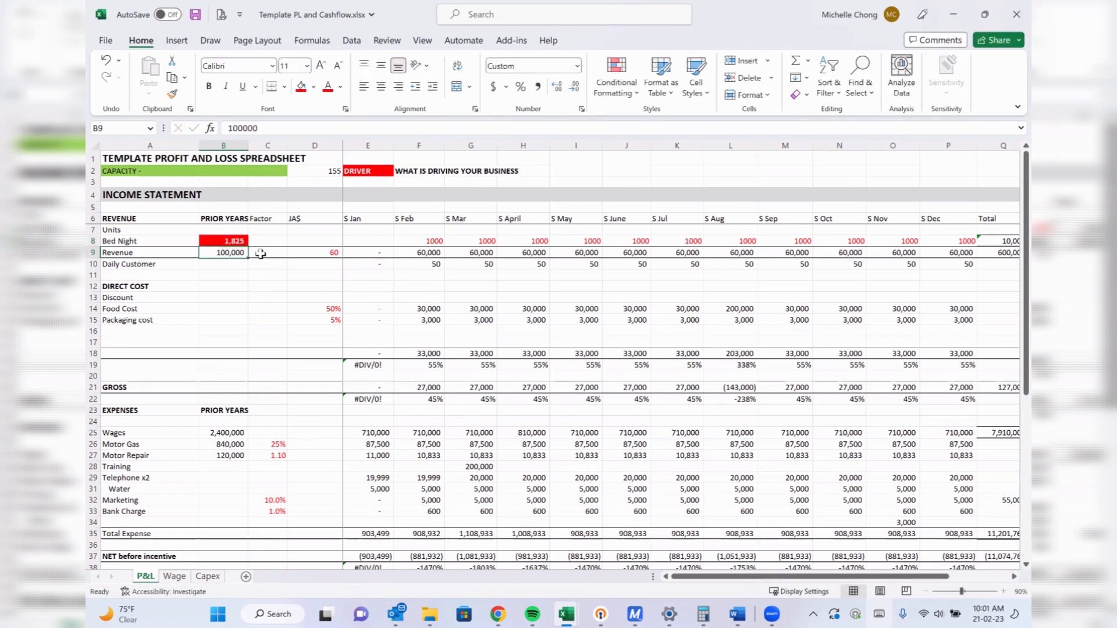
Set February's bed nights to 100.
key(Right)
key(Right)
key(Right)
key(Up)
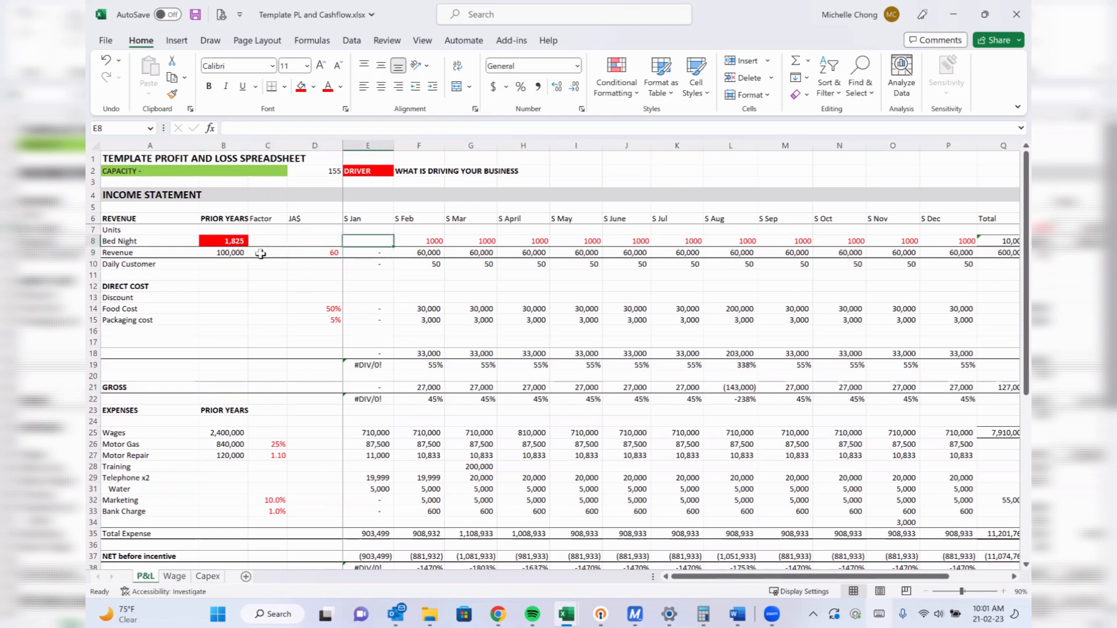
key(Right)
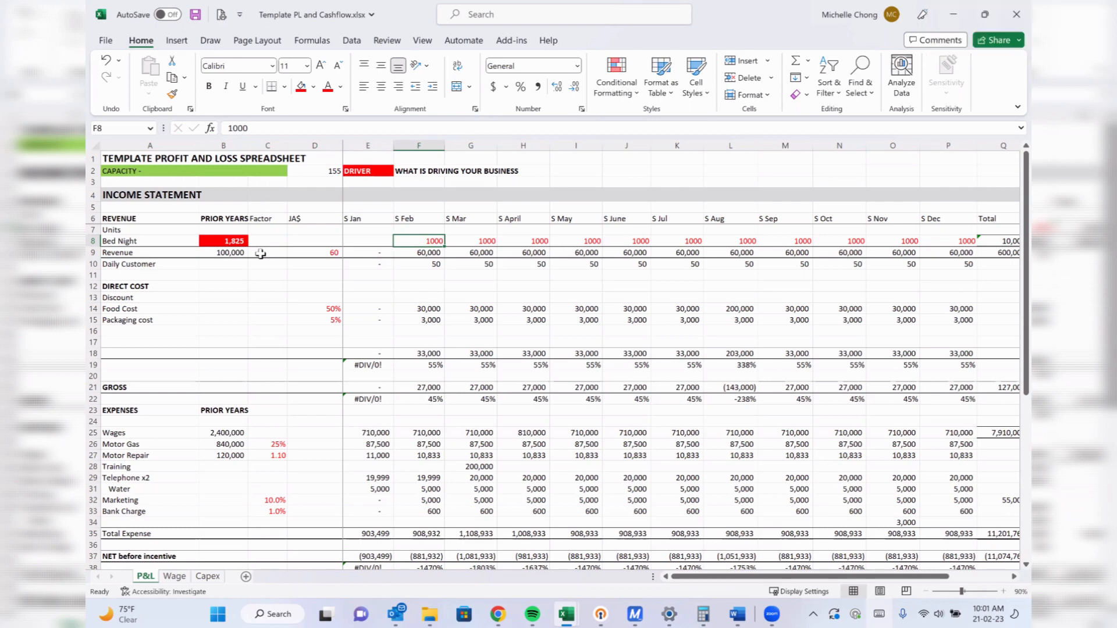
text(100)
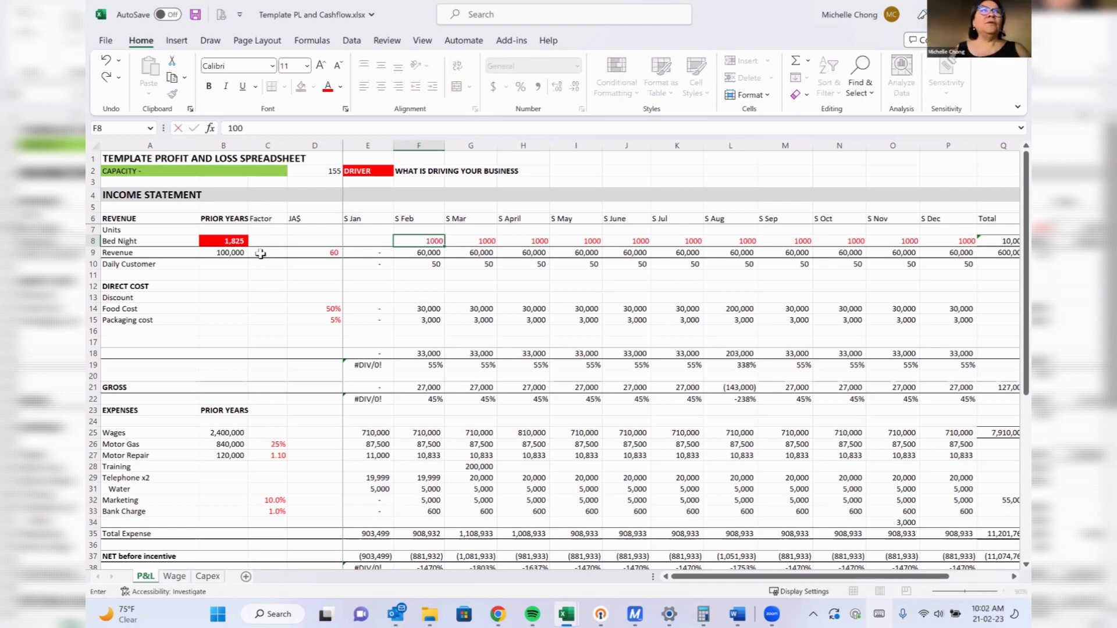
key(Return)
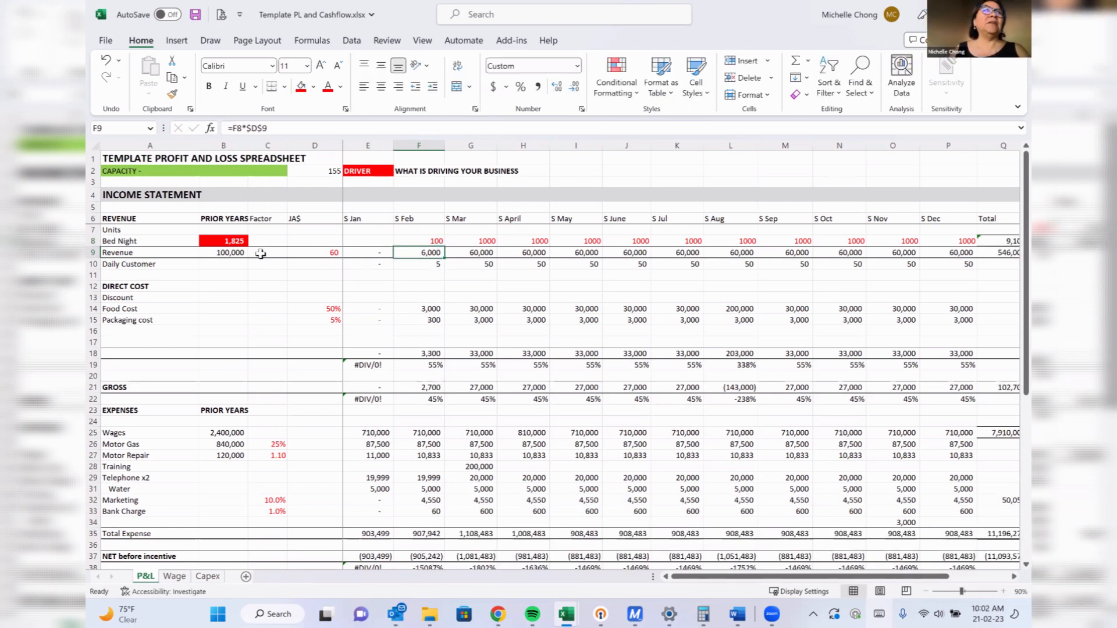
Set the Revenue row's JA$ unit price to 150.
key(Left)
key(Left)
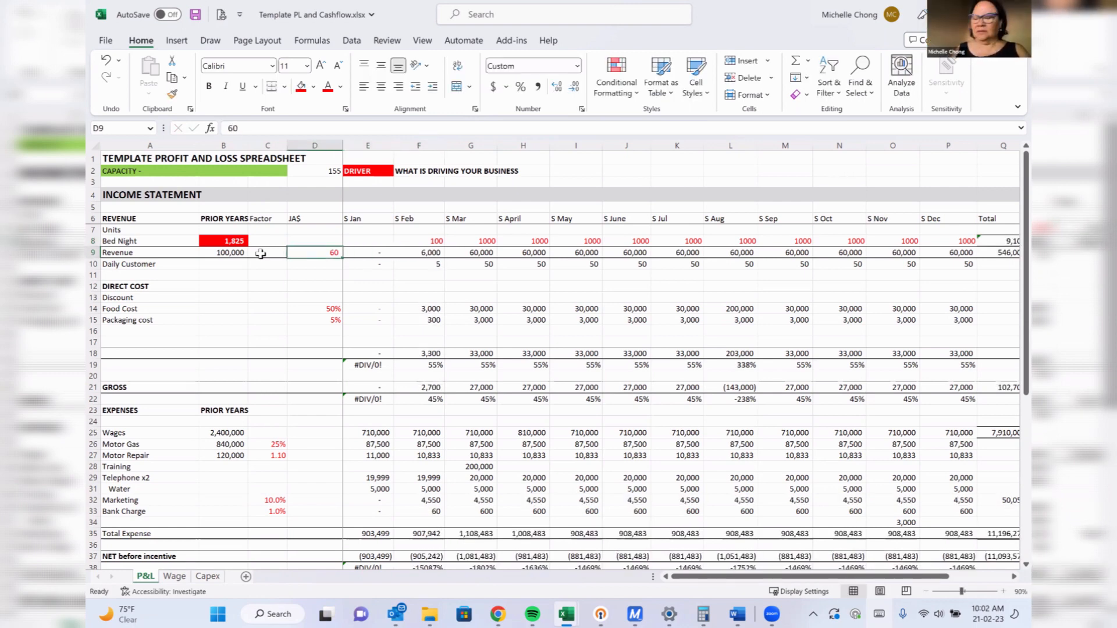
text(150)
key(Return)
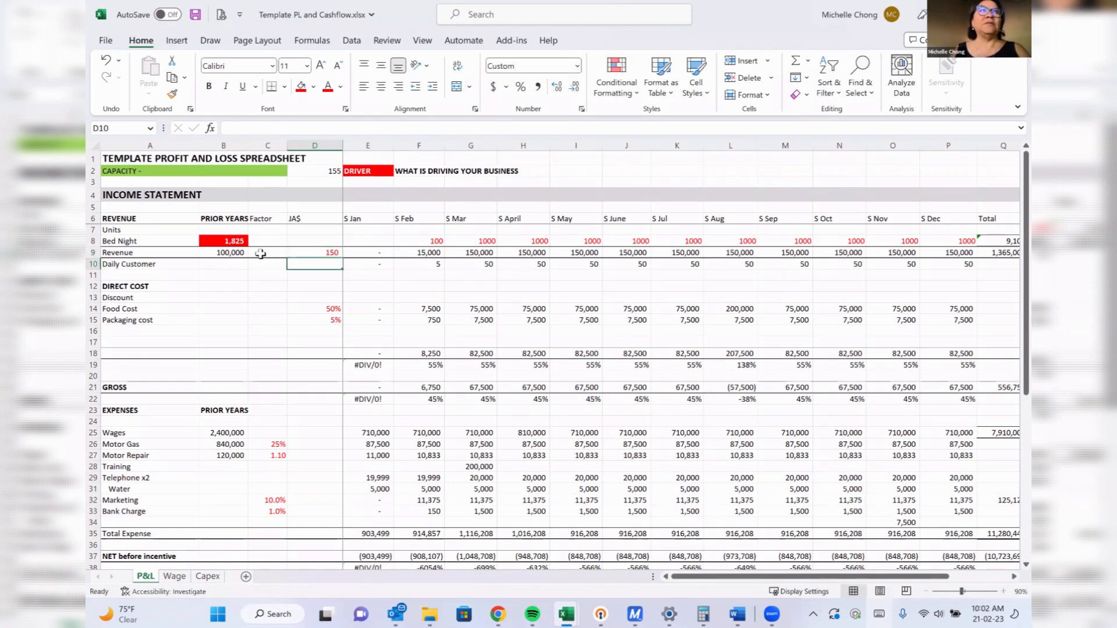
Link March's bed nights to February's with =F8 and fill the formula across the row through December.
key(Up)
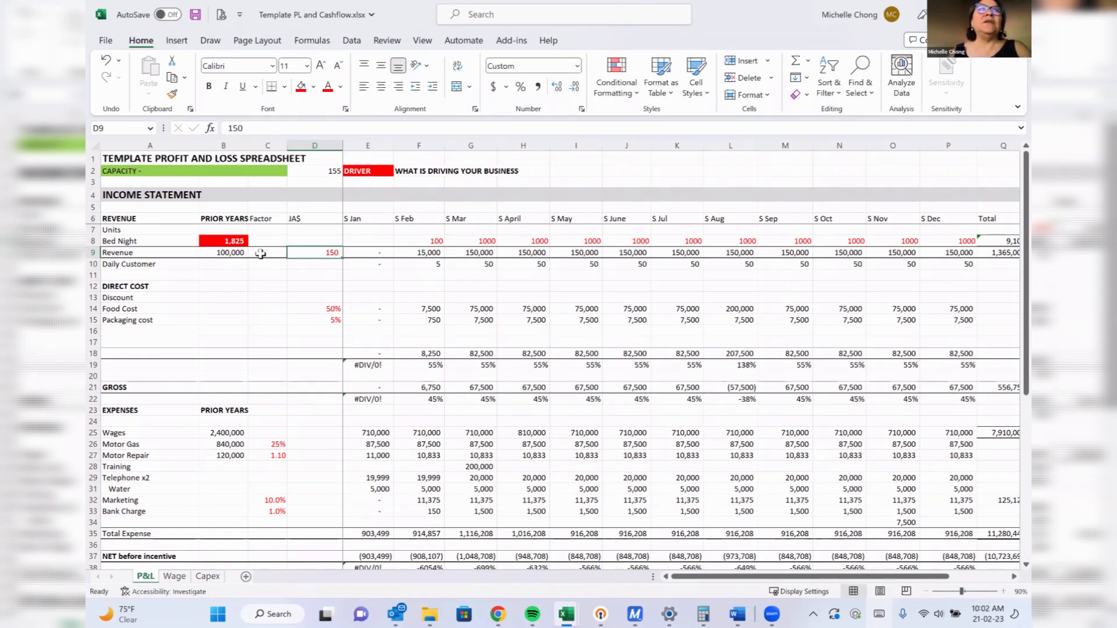
key(Right)
key(Right)
key(Right)
key(Up)
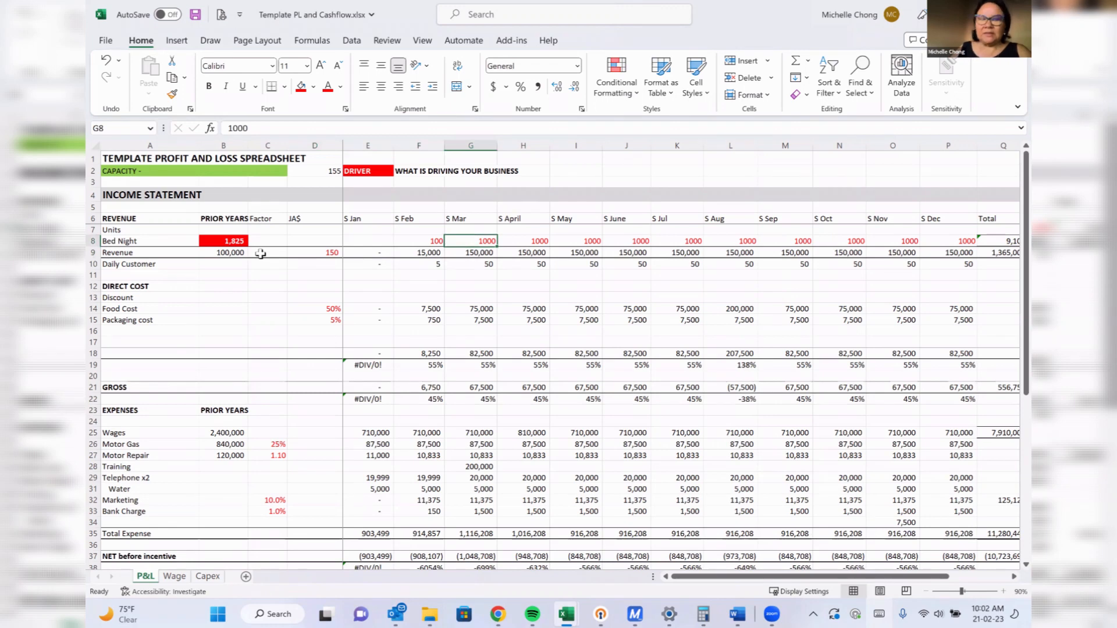
text(100)
key(Return)
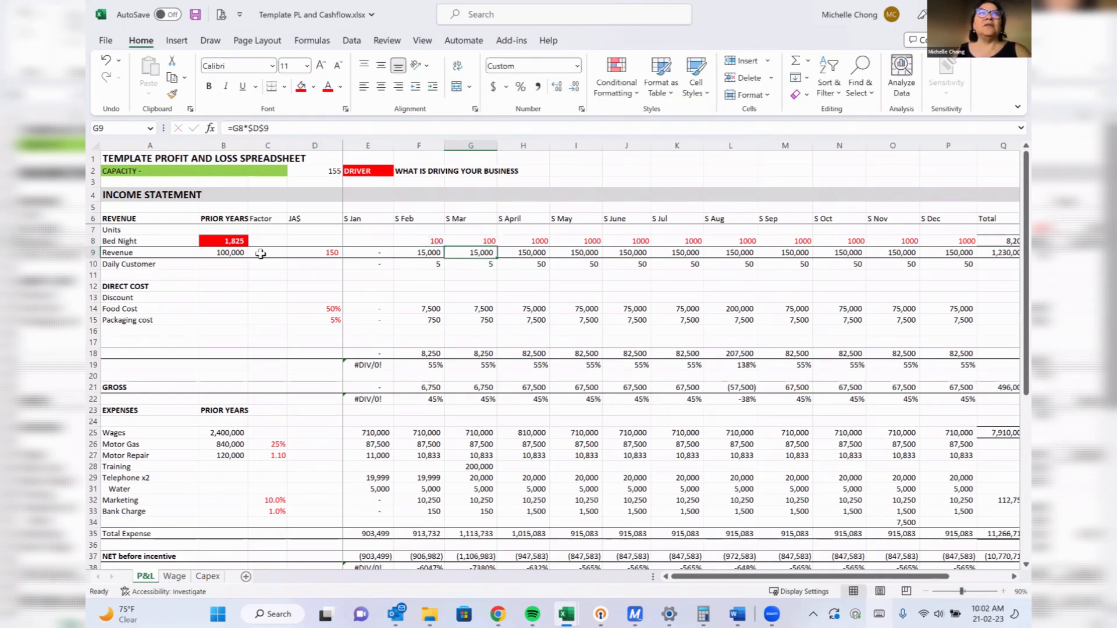
click(492, 241)
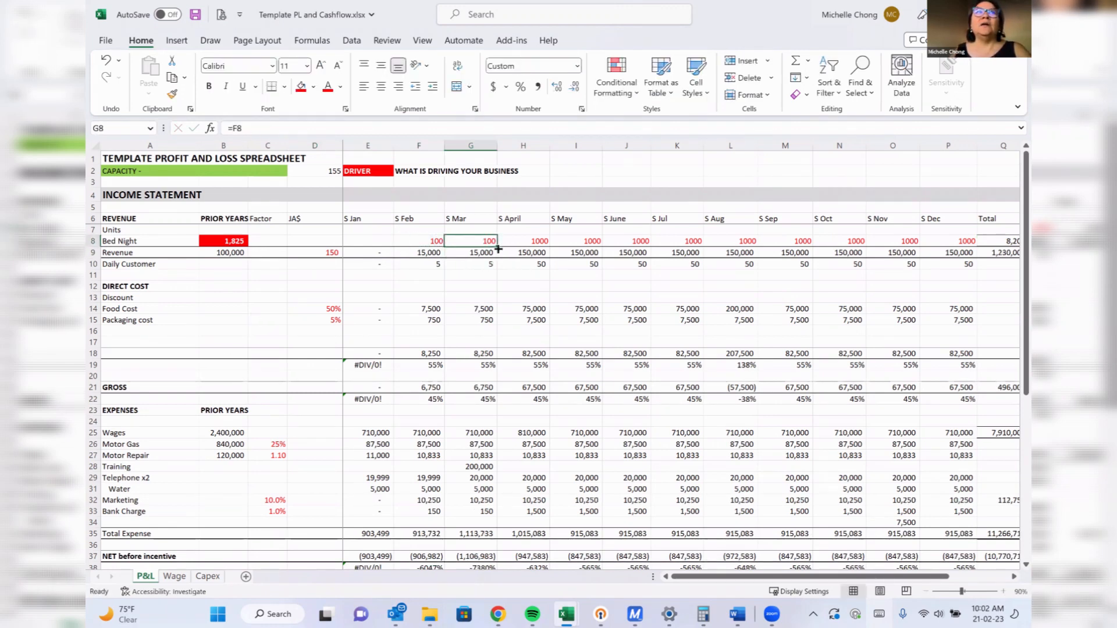
drag(499, 249, 874, 251)
click(488, 256)
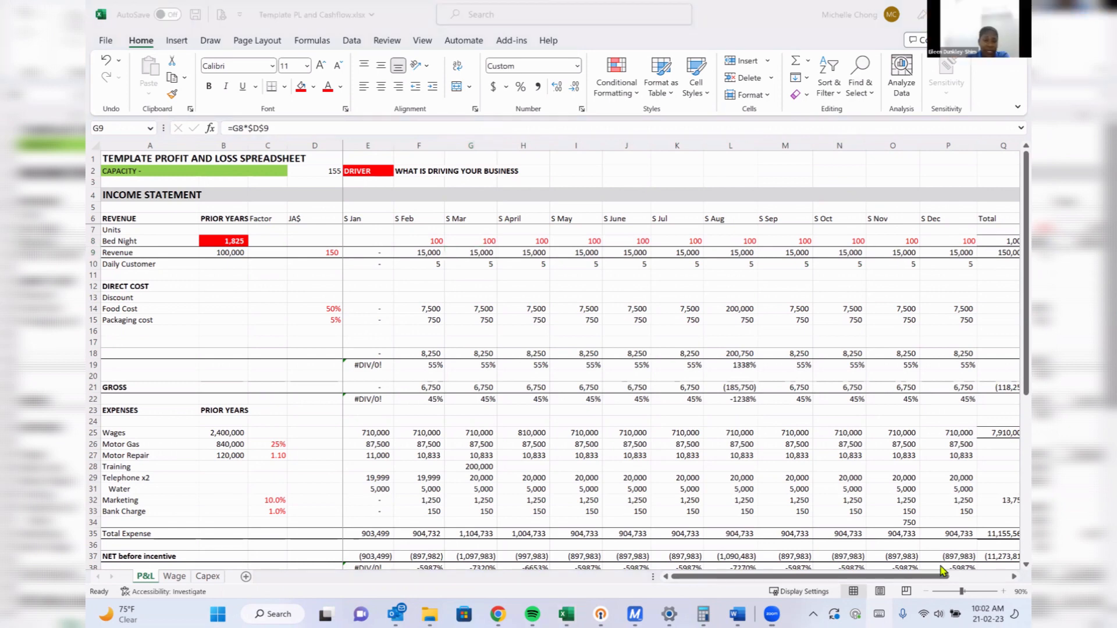
click(927, 592)
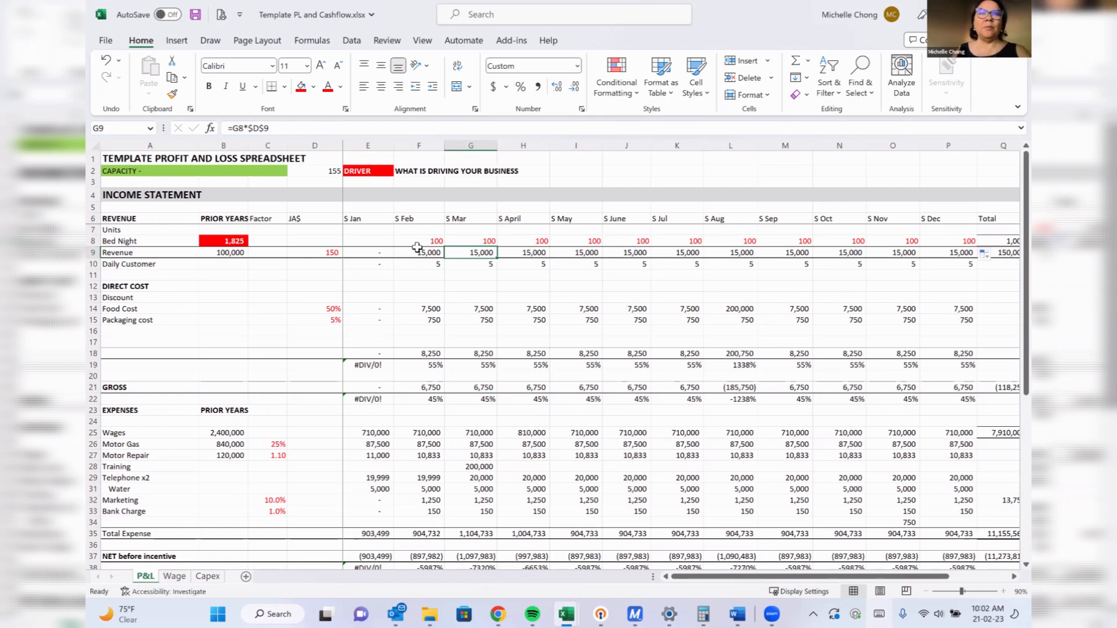
Set January's bed nights to 100 and check the Bed Night and Revenue total cells.
click(367, 240)
text(100)
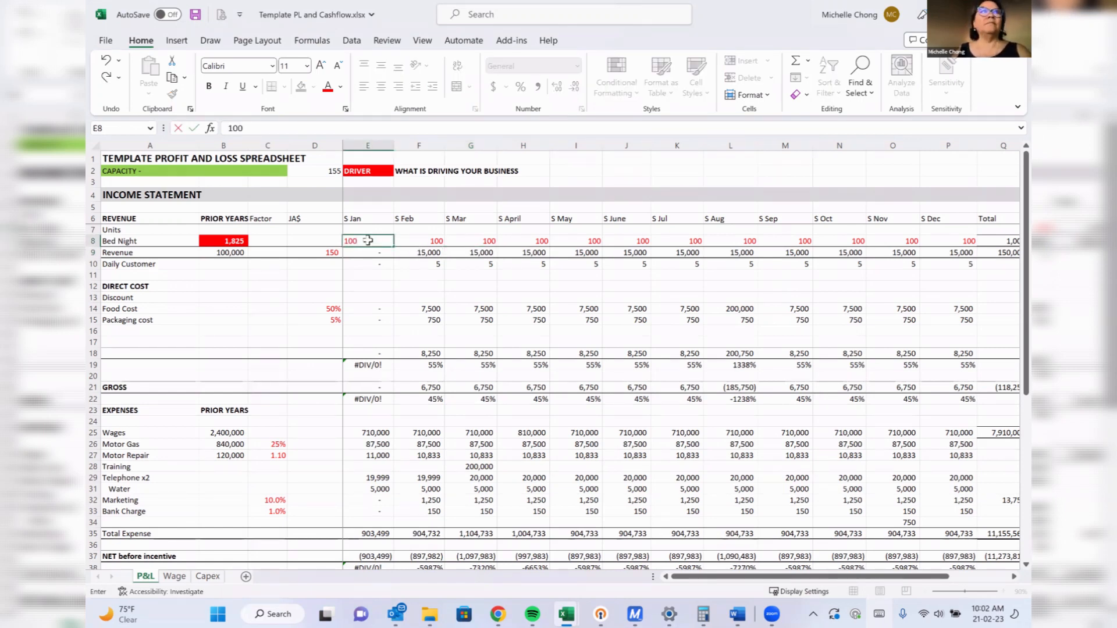
key(Return)
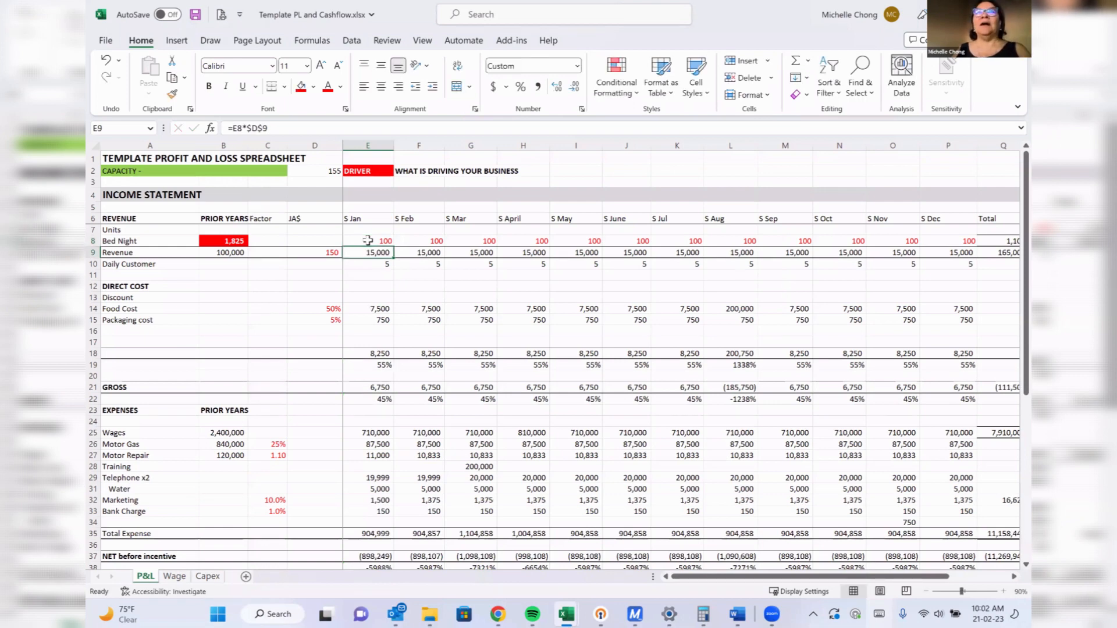
click(926, 591)
click(904, 227)
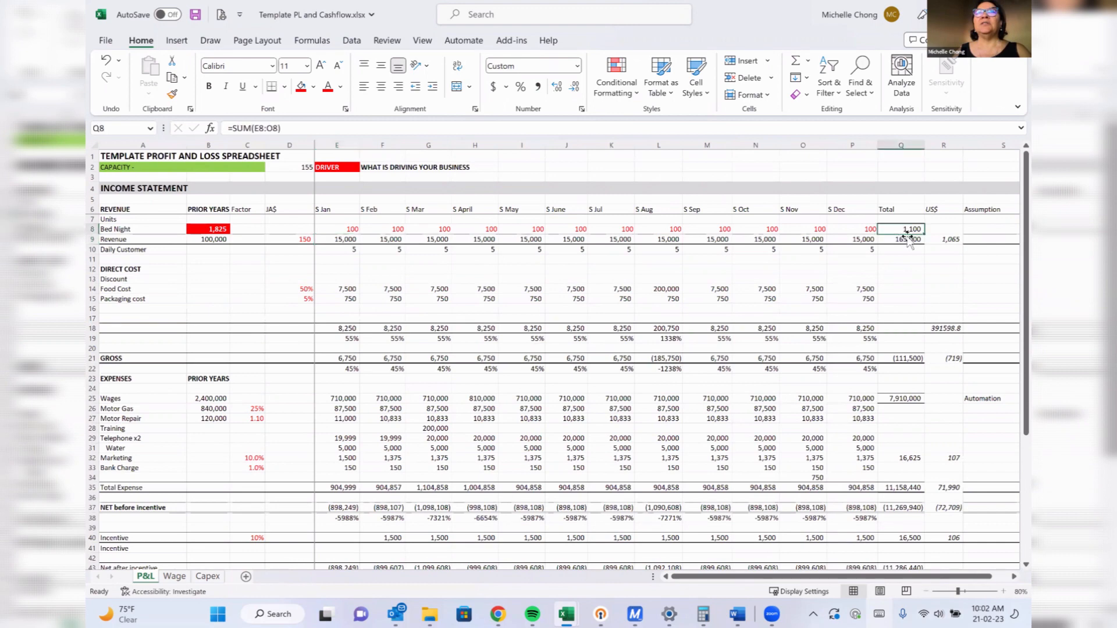
click(909, 242)
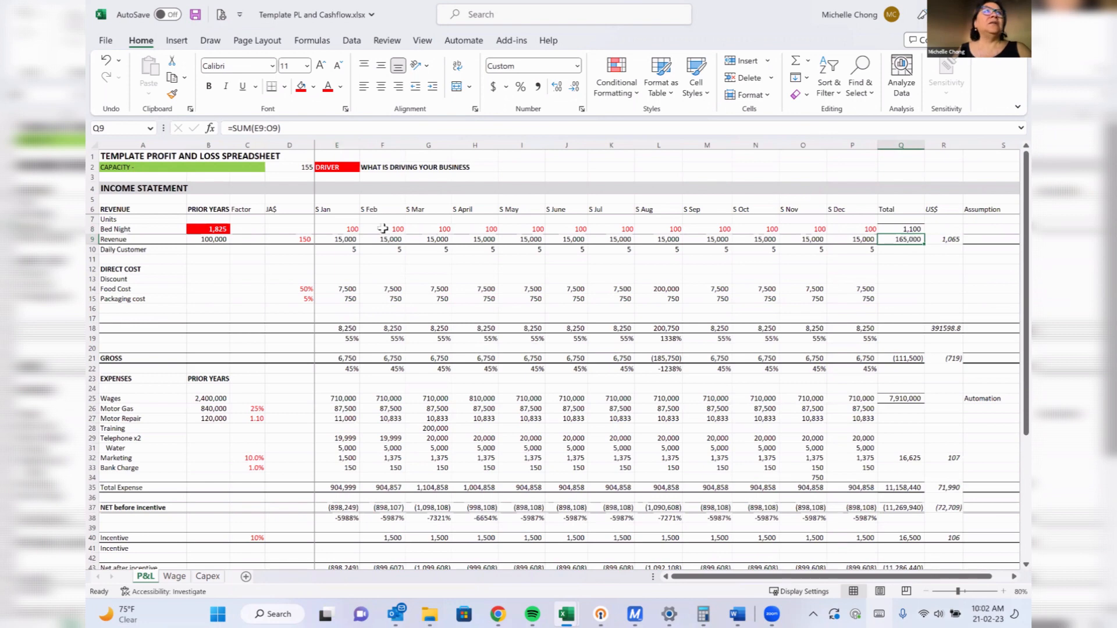
Convert the Revenue row's unit price to JA$ by entering +150*155.
click(314, 228)
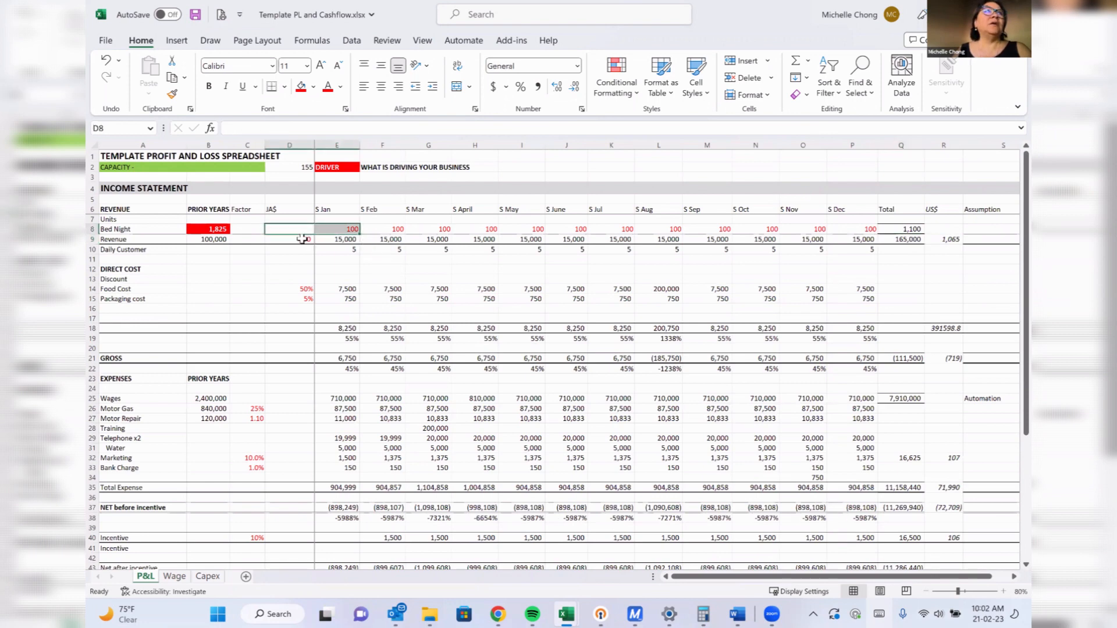
click(310, 239)
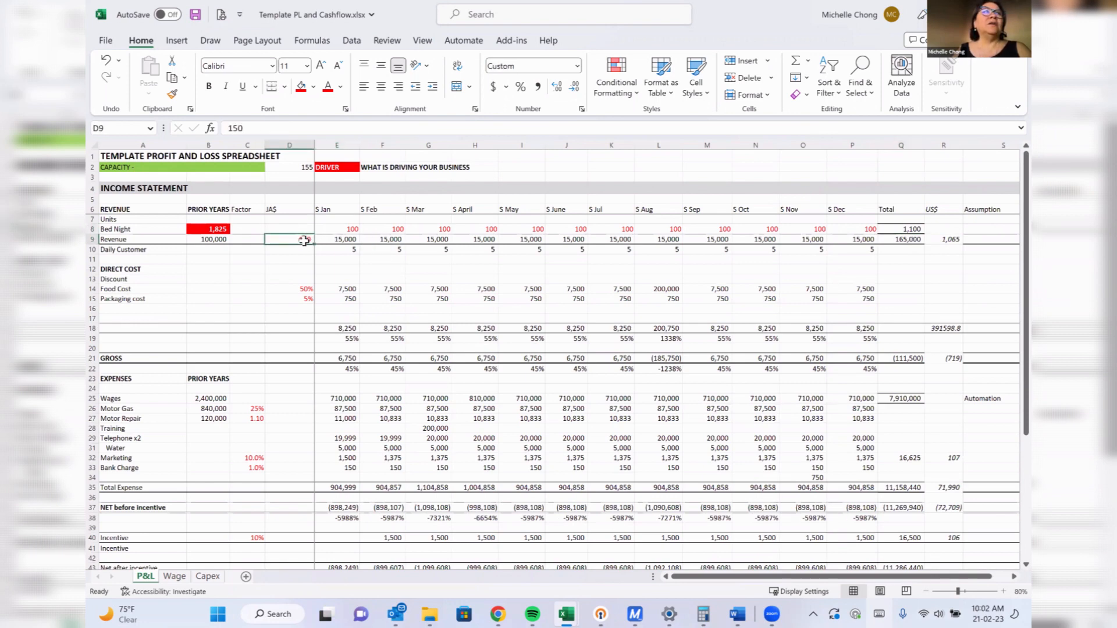
text(+150*155)
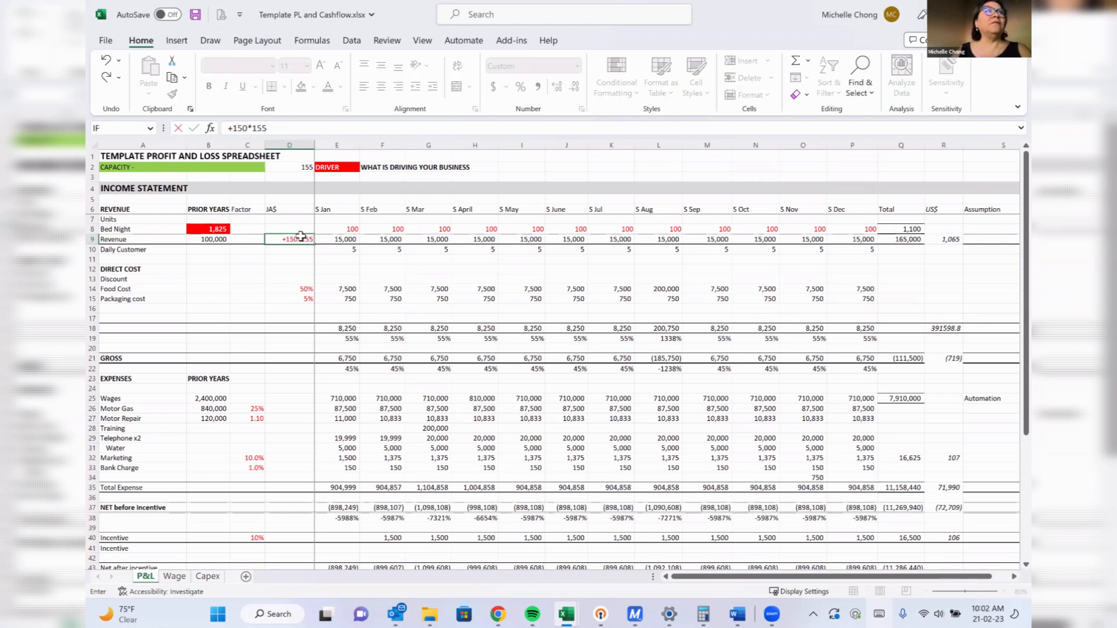
key(Return)
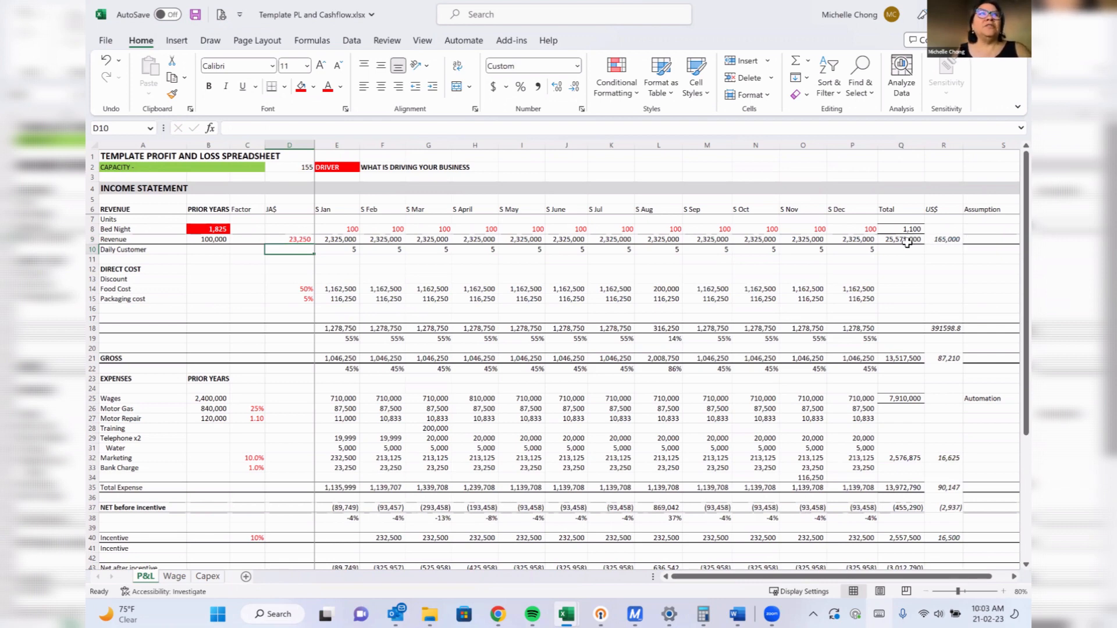
Examine prior-years revenue, the total bed nights, the prior-years bed night formula and January's bed nights.
click(217, 241)
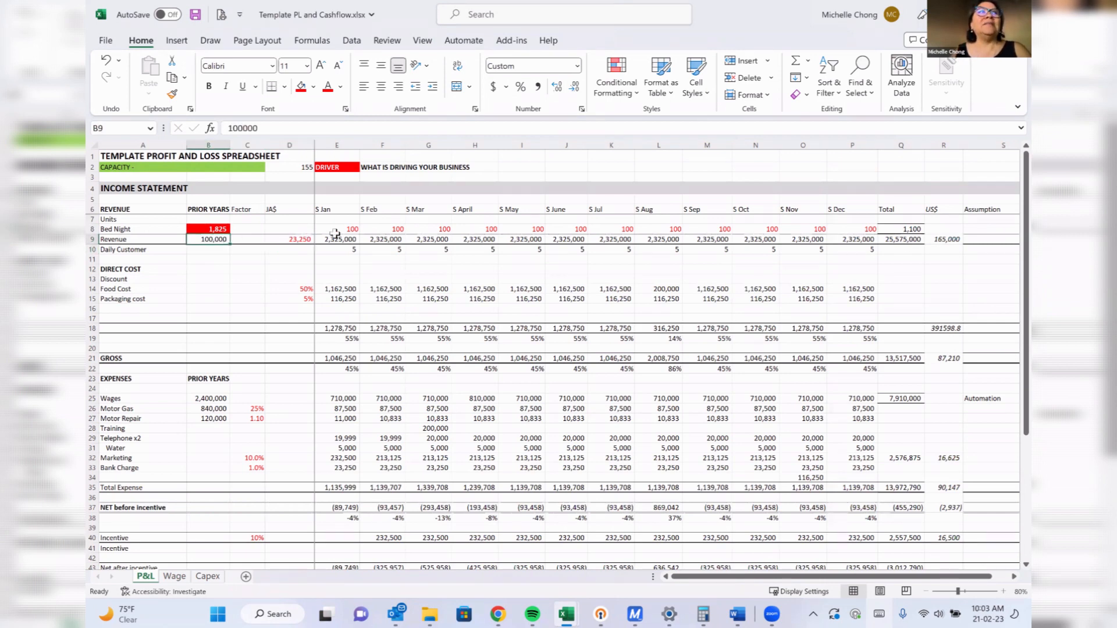
click(899, 229)
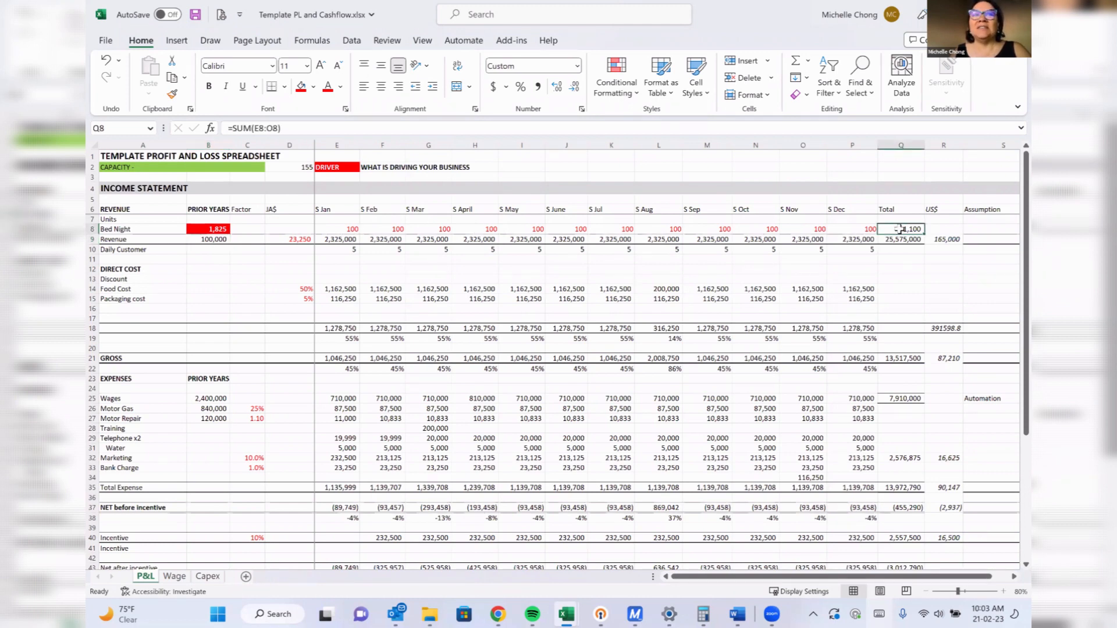
click(213, 230)
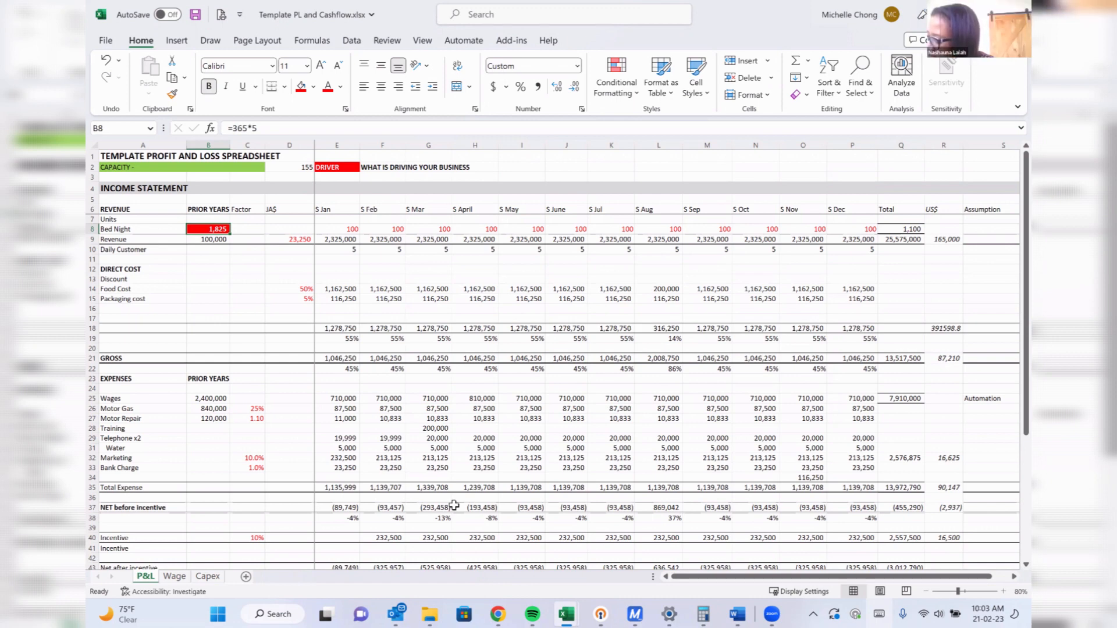
click(349, 228)
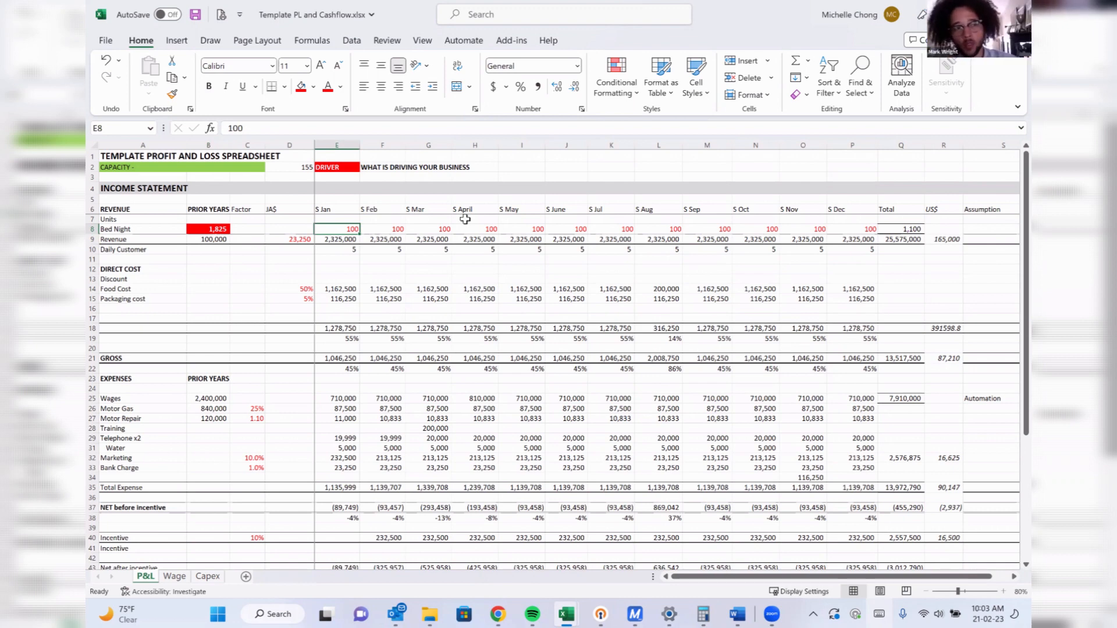
key(shift+F10)
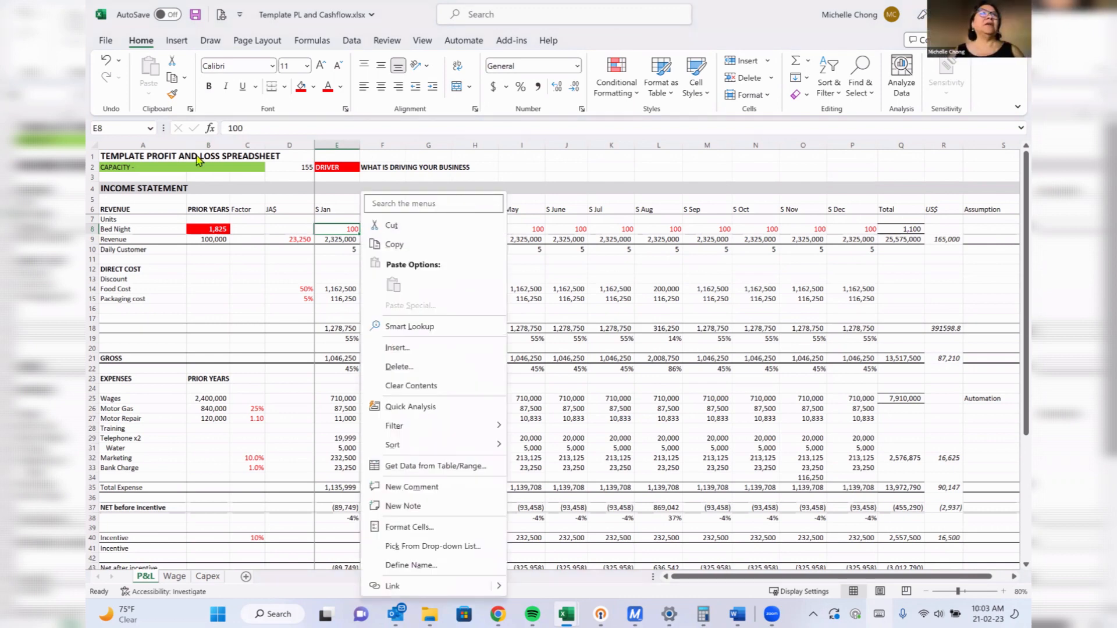
key(Escape)
Relabel the Bed Night row as "Bowls".
click(114, 230)
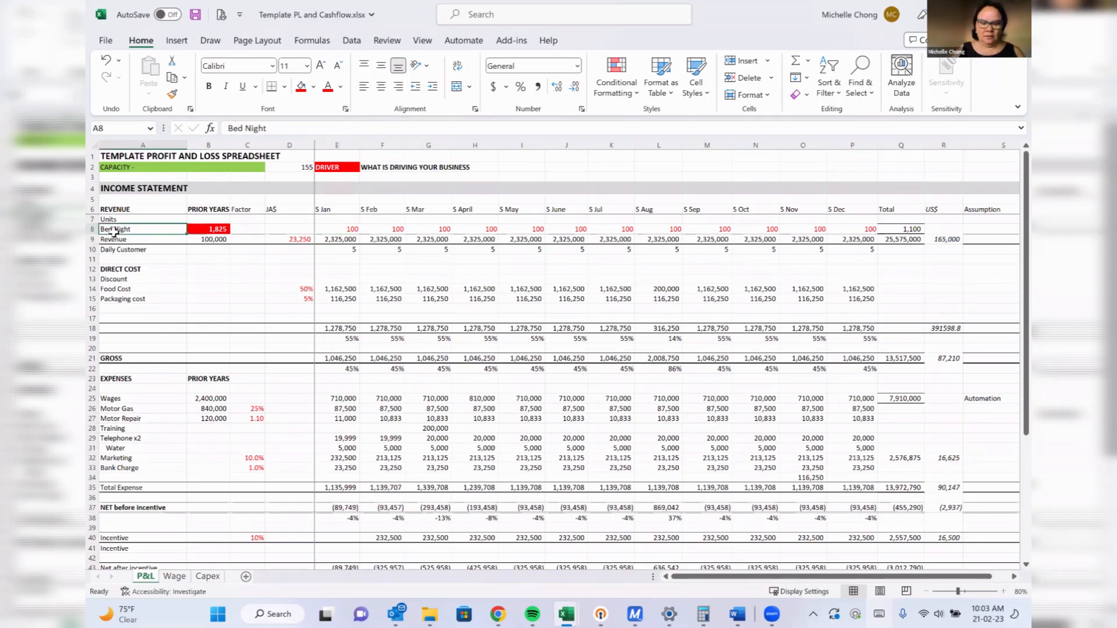
text(Bows)
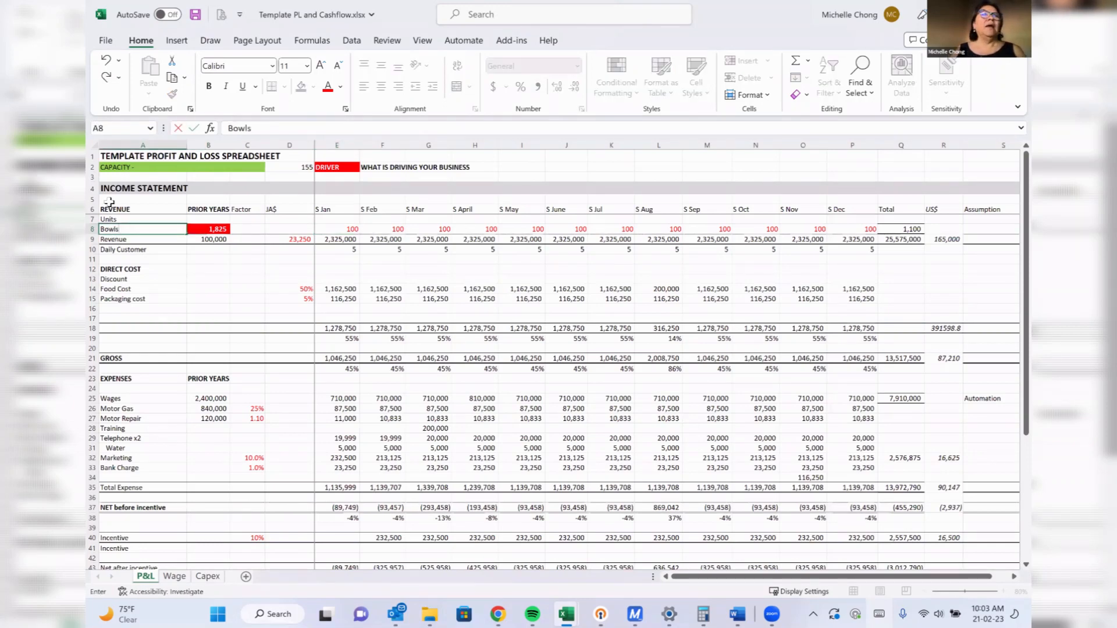
Enter +70*6*4*52 as January's number of bowls.
click(343, 228)
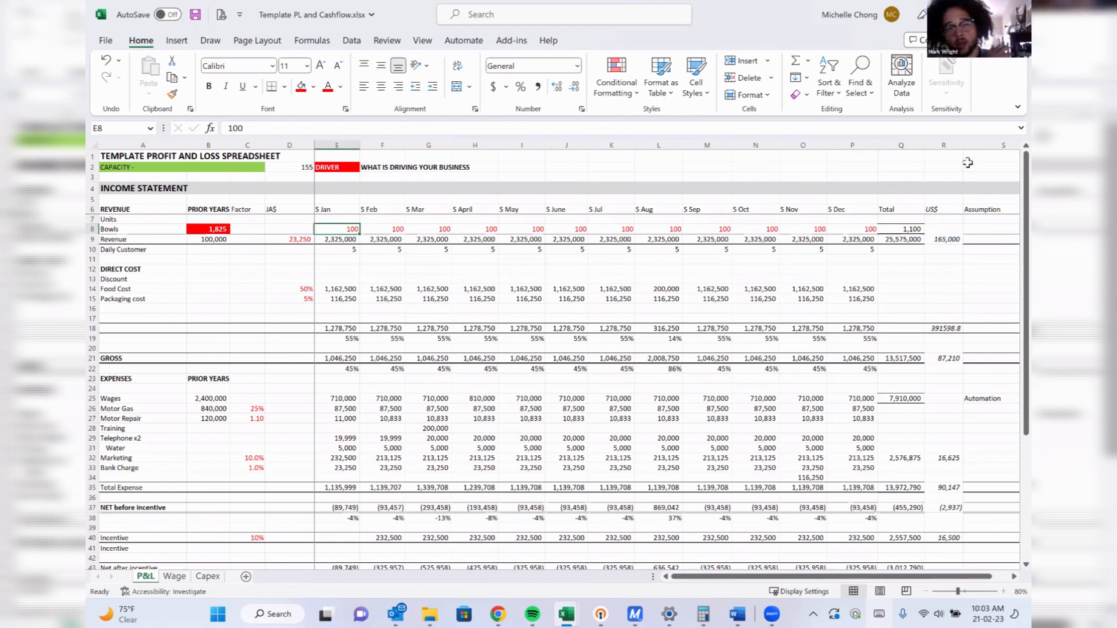
text(+)
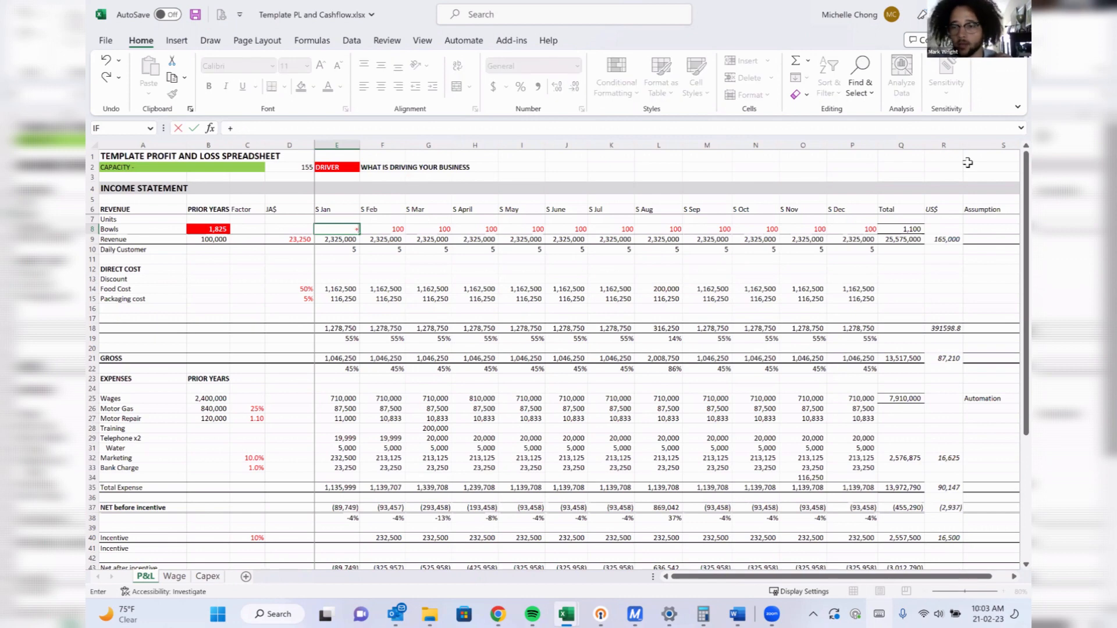
text(70)
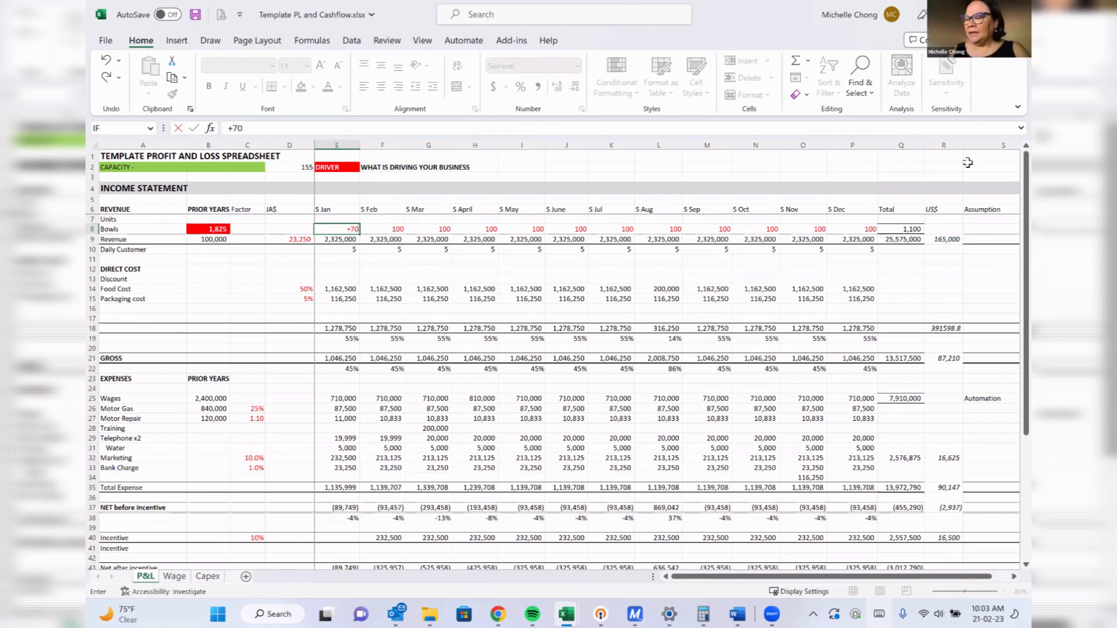
text(*)
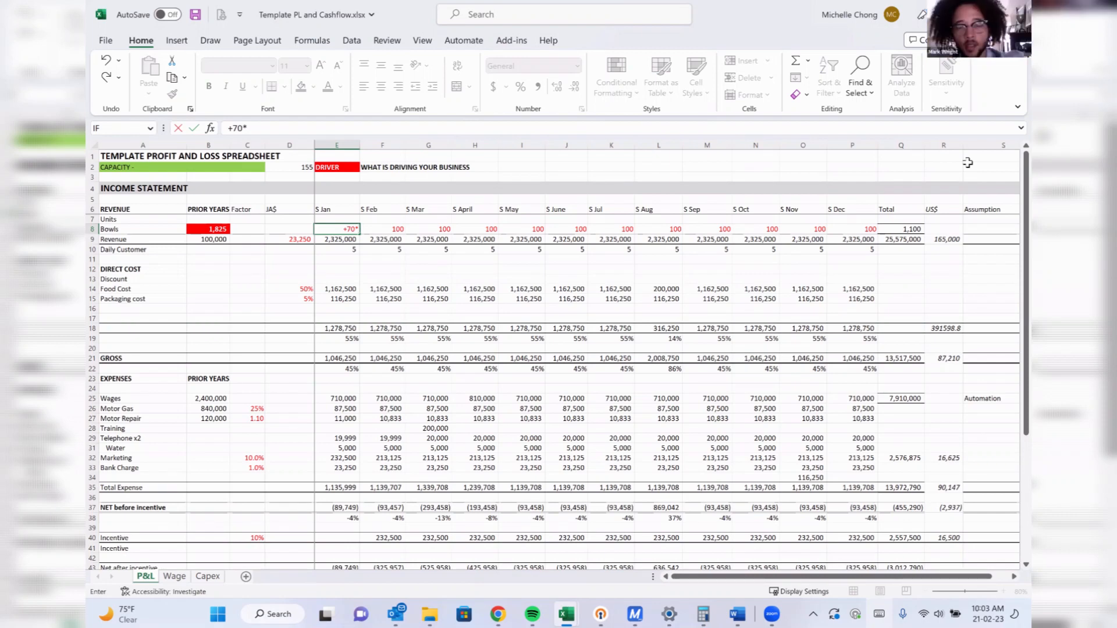
text(6*)
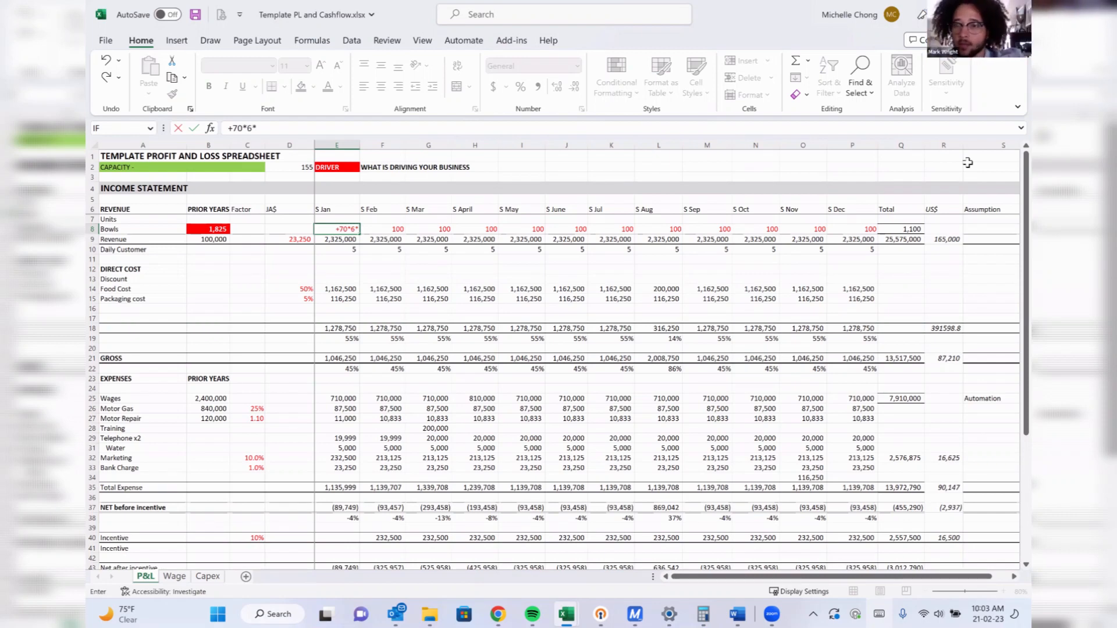
text(4)
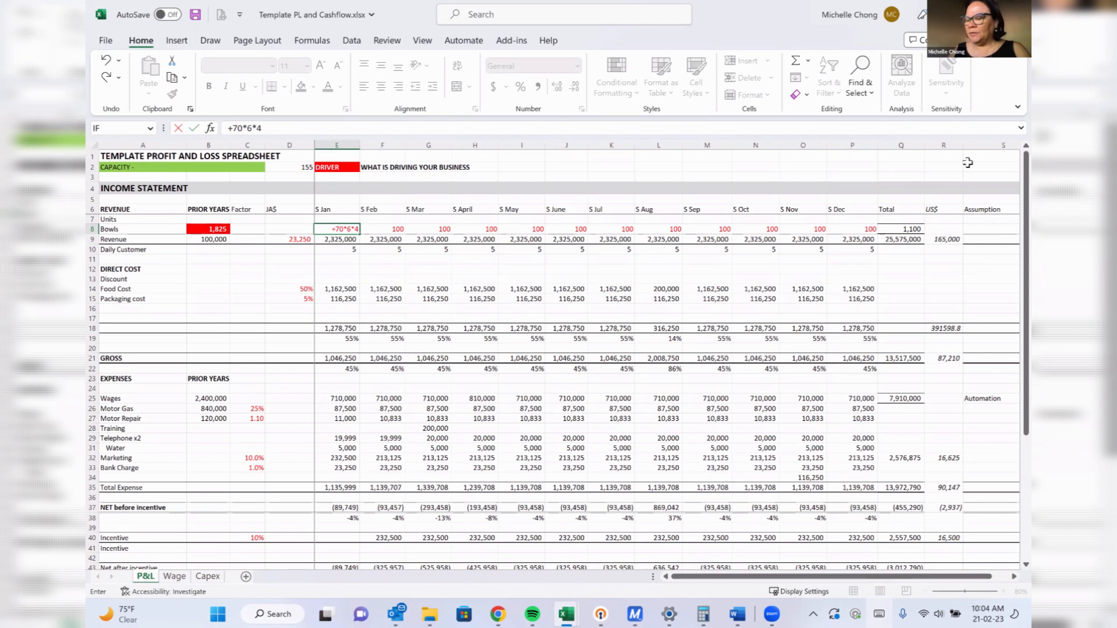
text(*52)
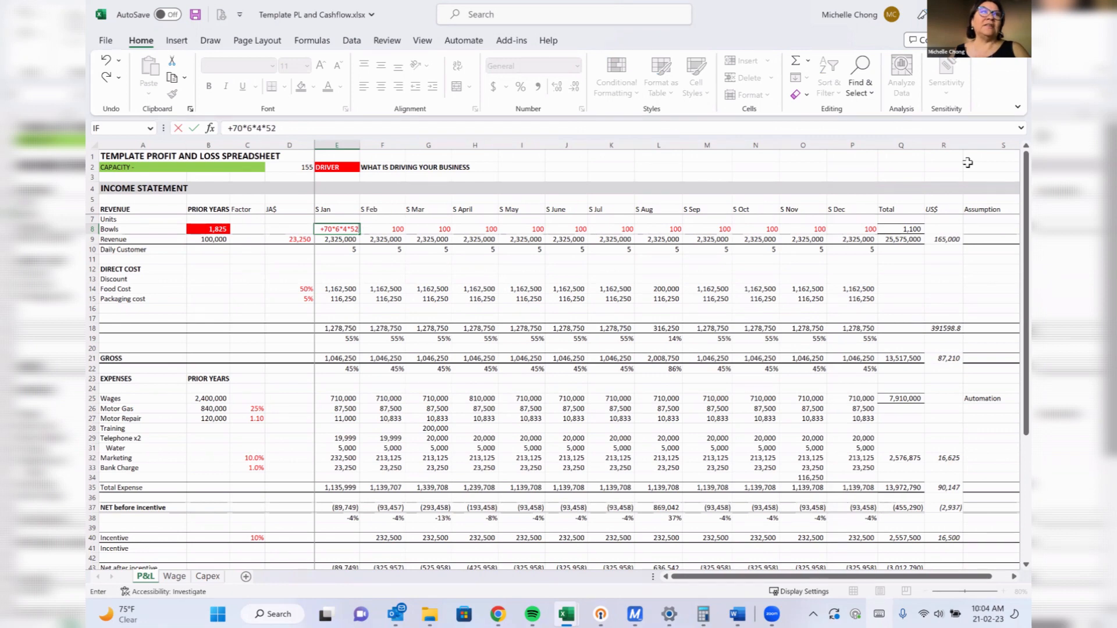
key(Return)
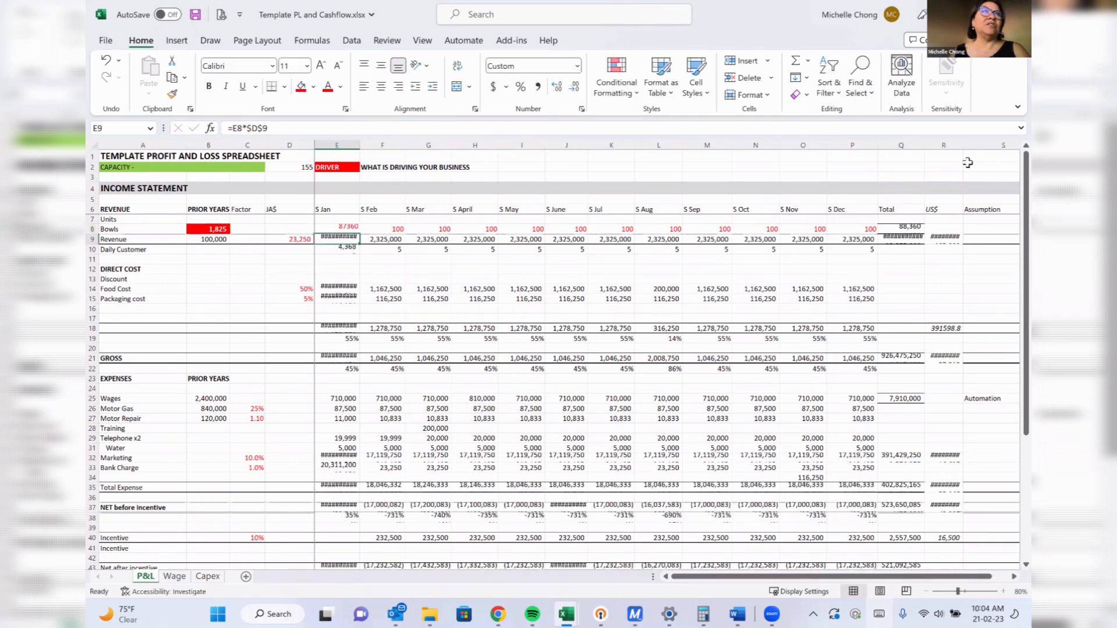
Remove the 52 factor from January's bowls formula so it reads =70*6*4.
key(Up)
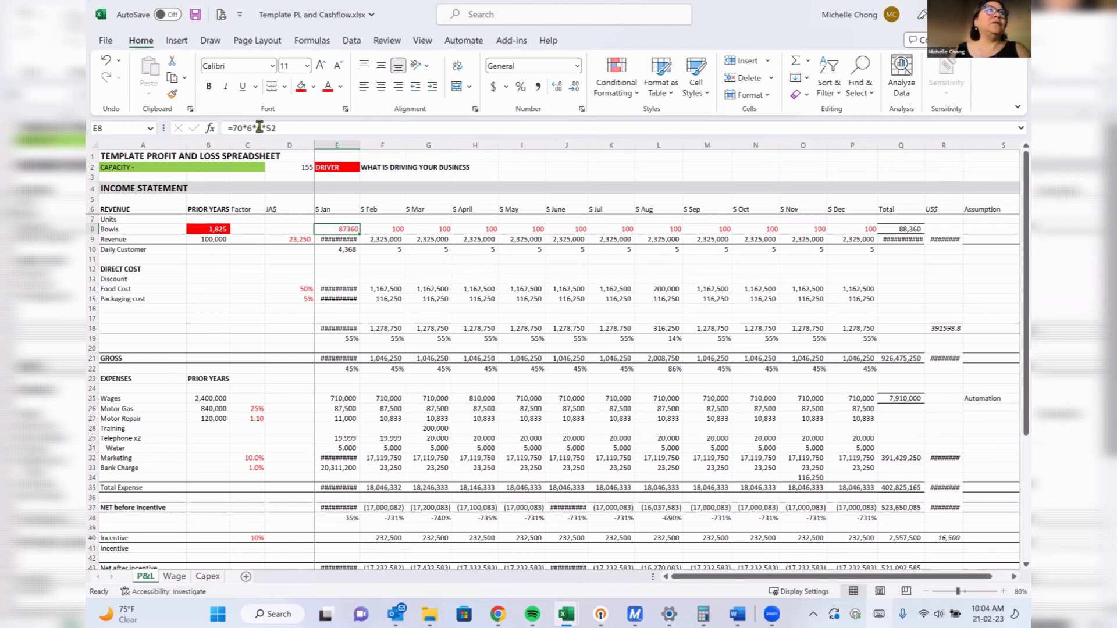
click(287, 128)
key(BackSpace)
key(BackSpace)
key(BackSpace)
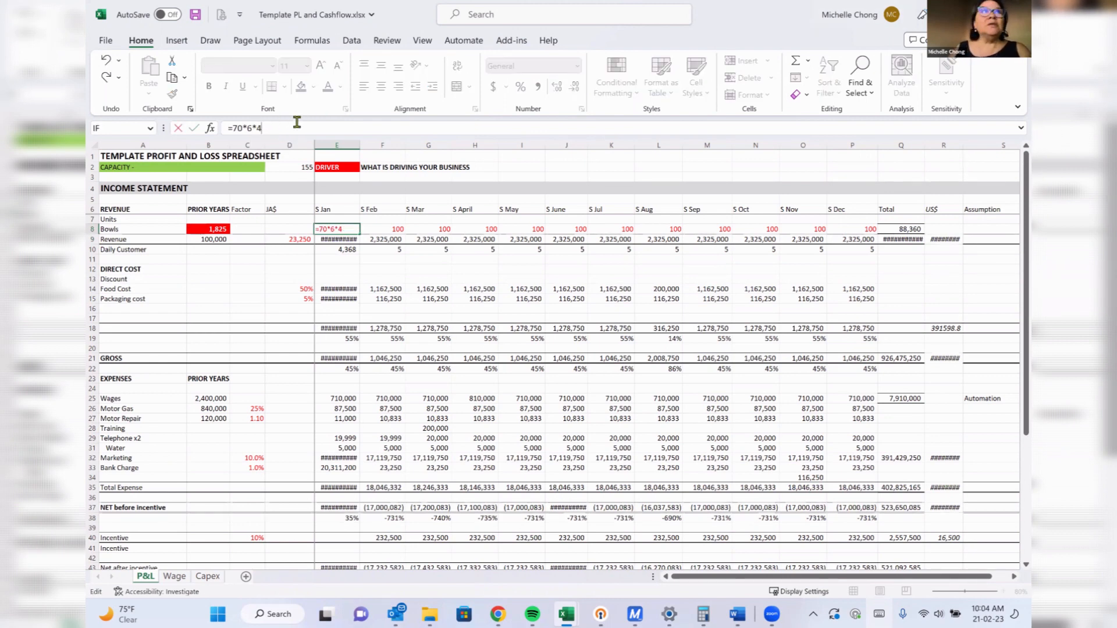
key(Return)
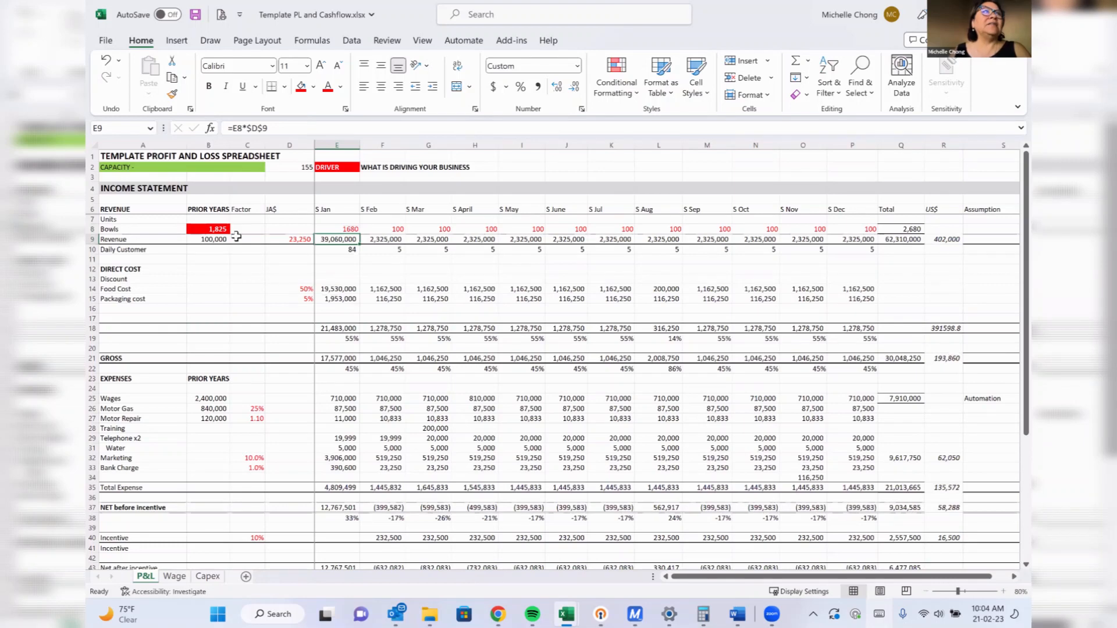
Set the Revenue row's JA$ unit price to 1000.
click(298, 241)
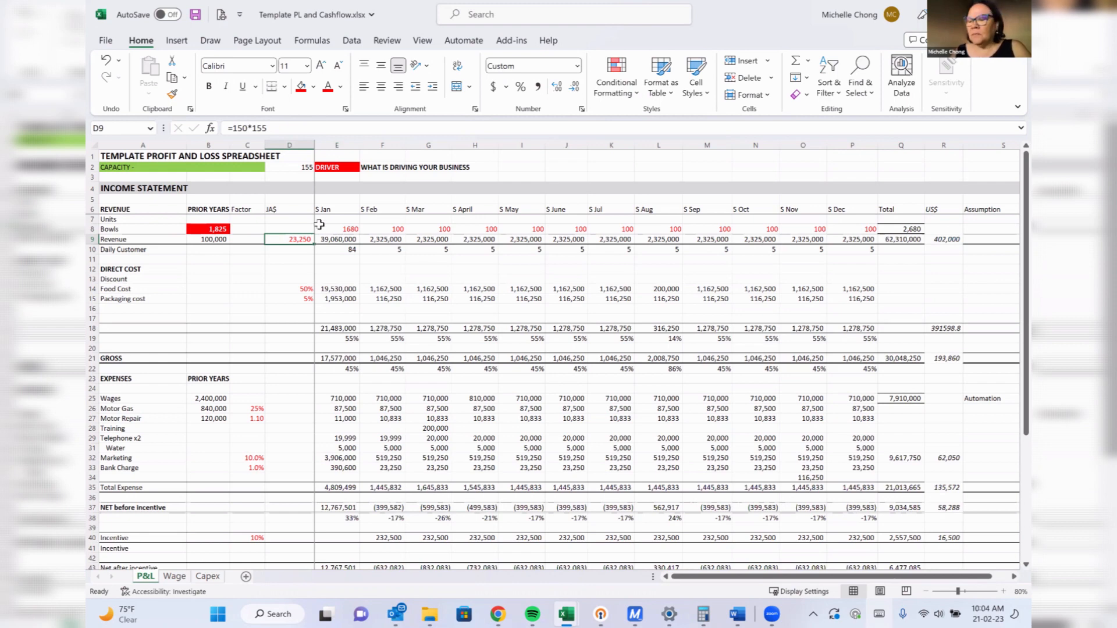
text(1000)
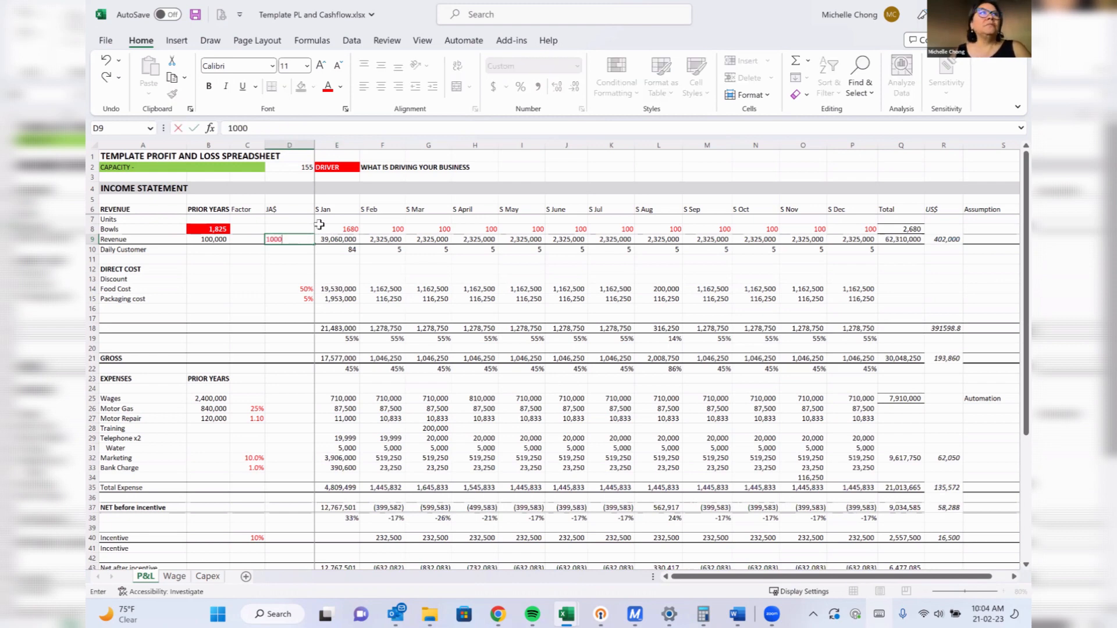
key(Return)
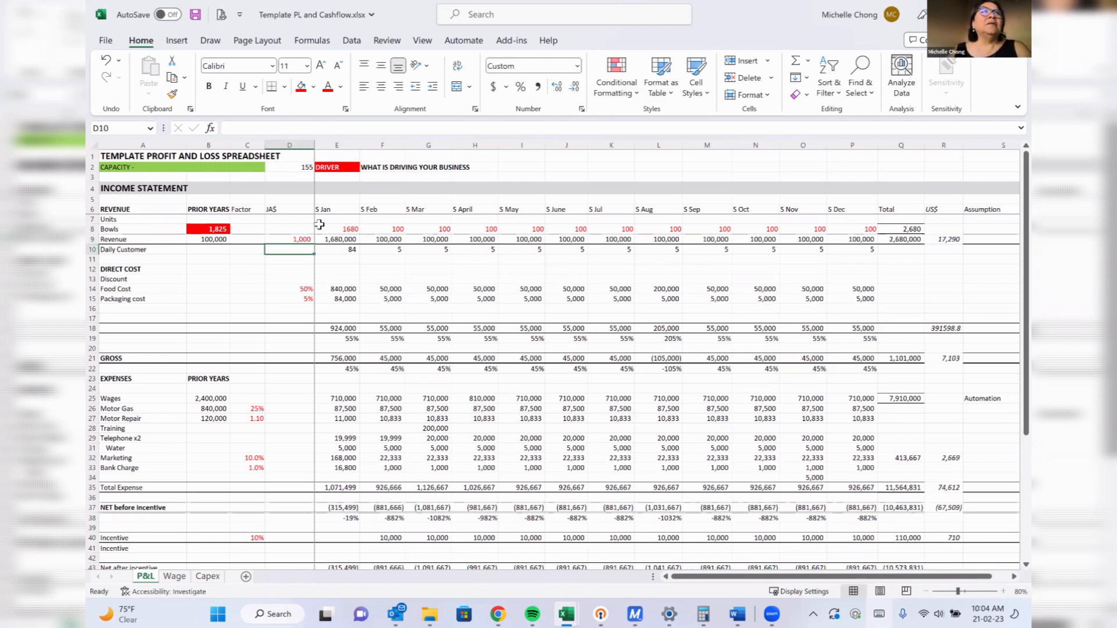
Check the February and January revenue formulas, and link February's bowls to January's with =E8.
click(391, 241)
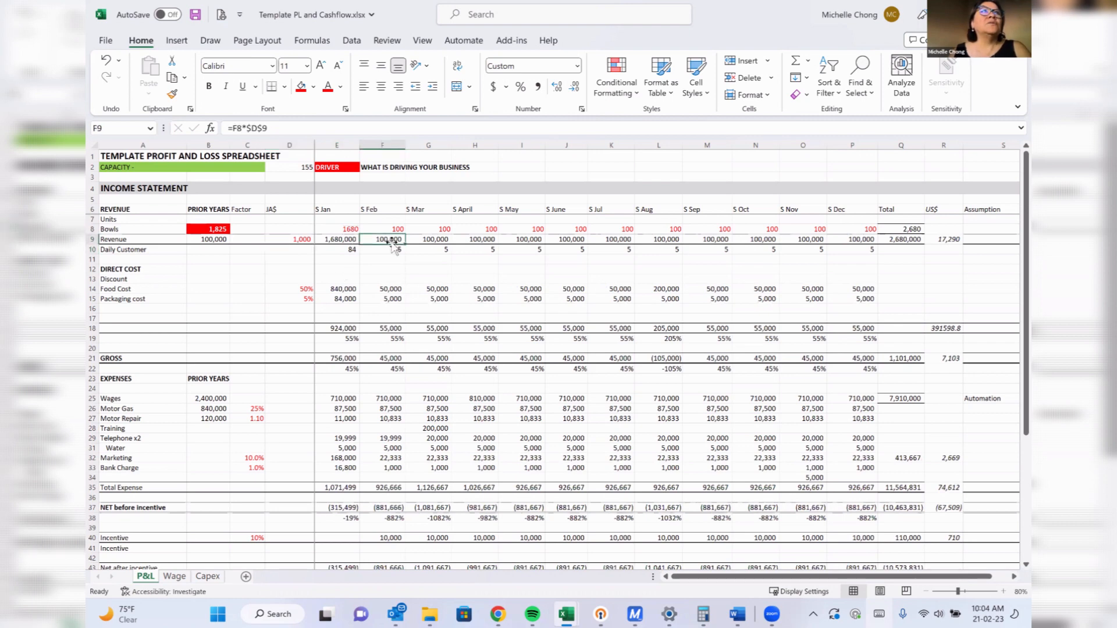
click(346, 240)
click(258, 129)
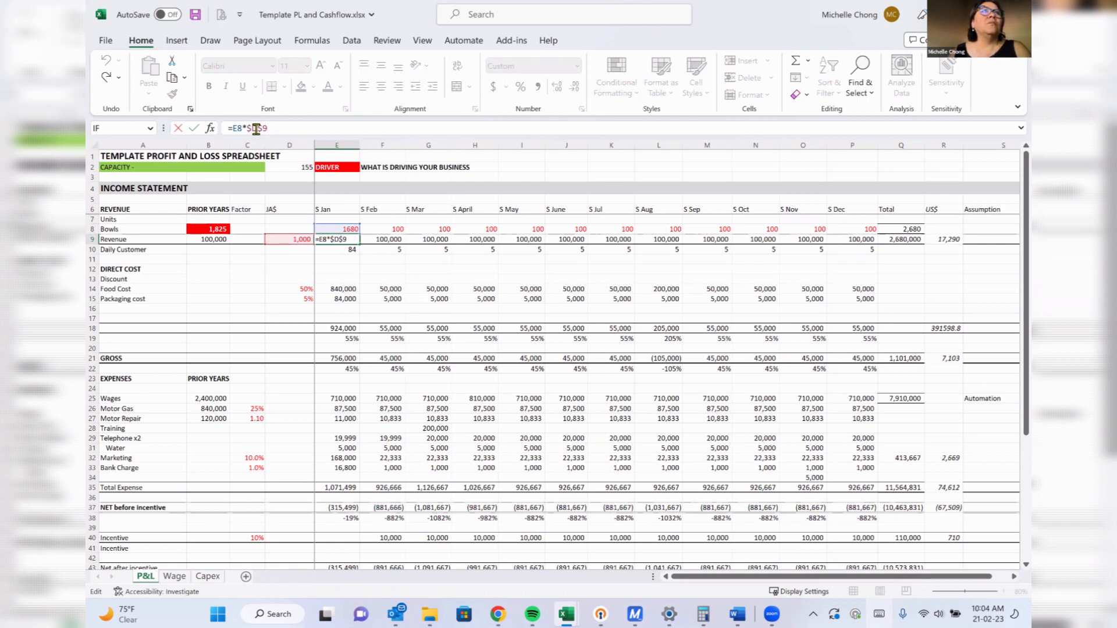
key(Return)
click(397, 229)
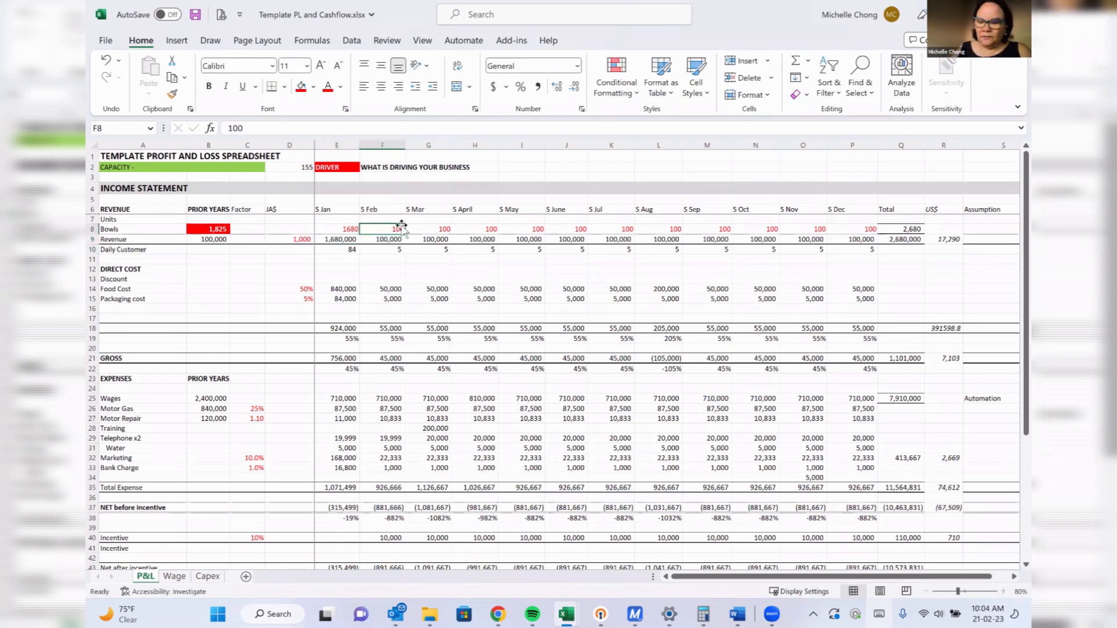
text(=)
key(Left)
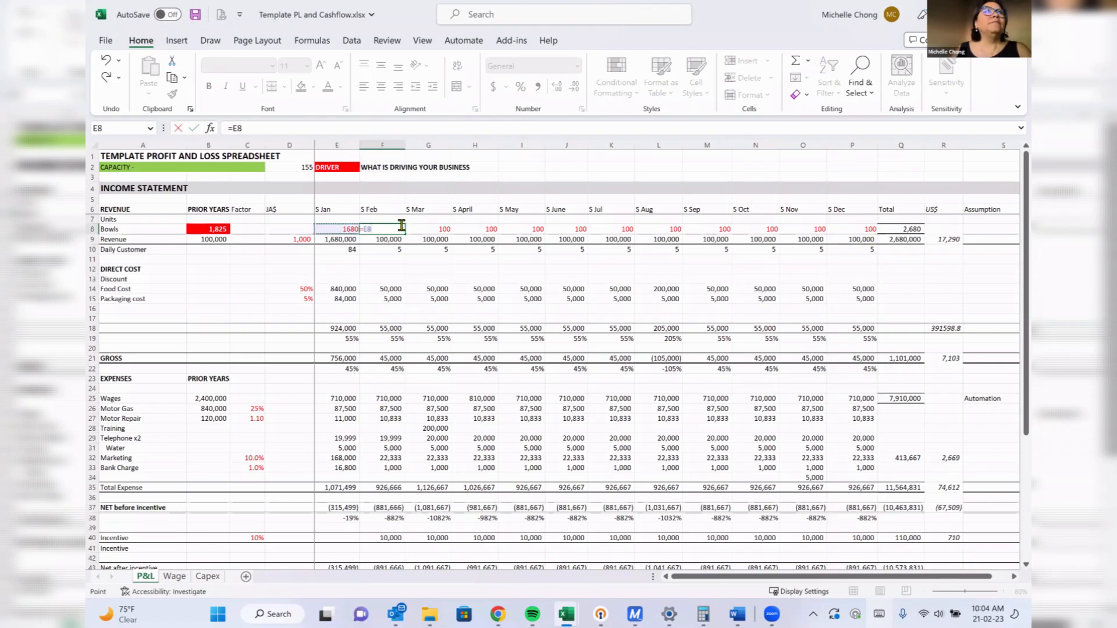
key(Return)
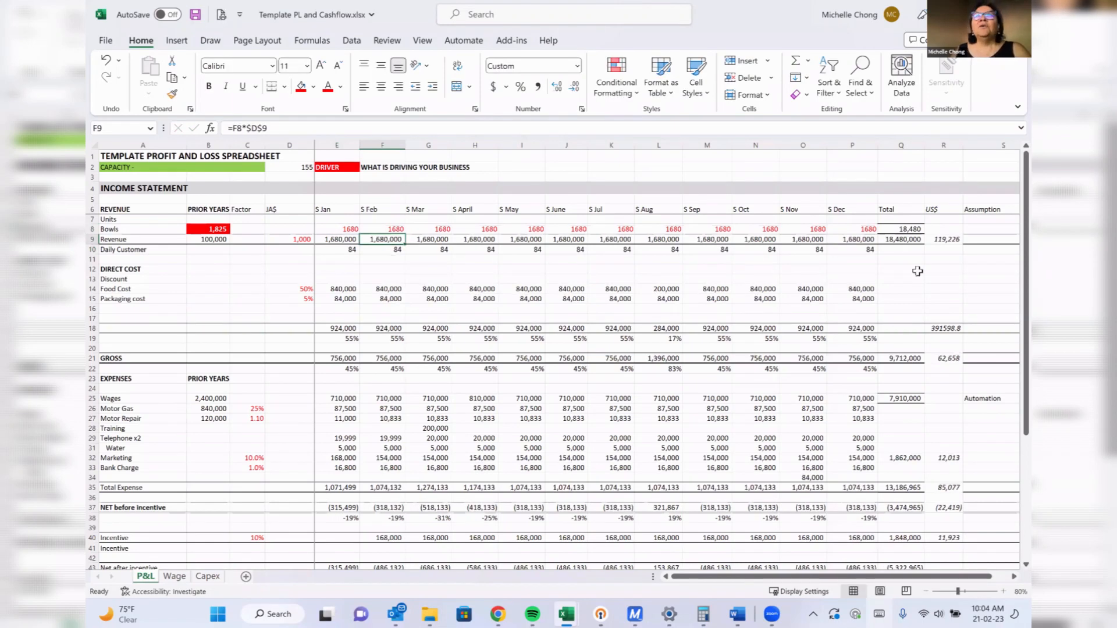
Check the Revenue total cell and set the prior-years revenue to 15,000,000.
click(917, 241)
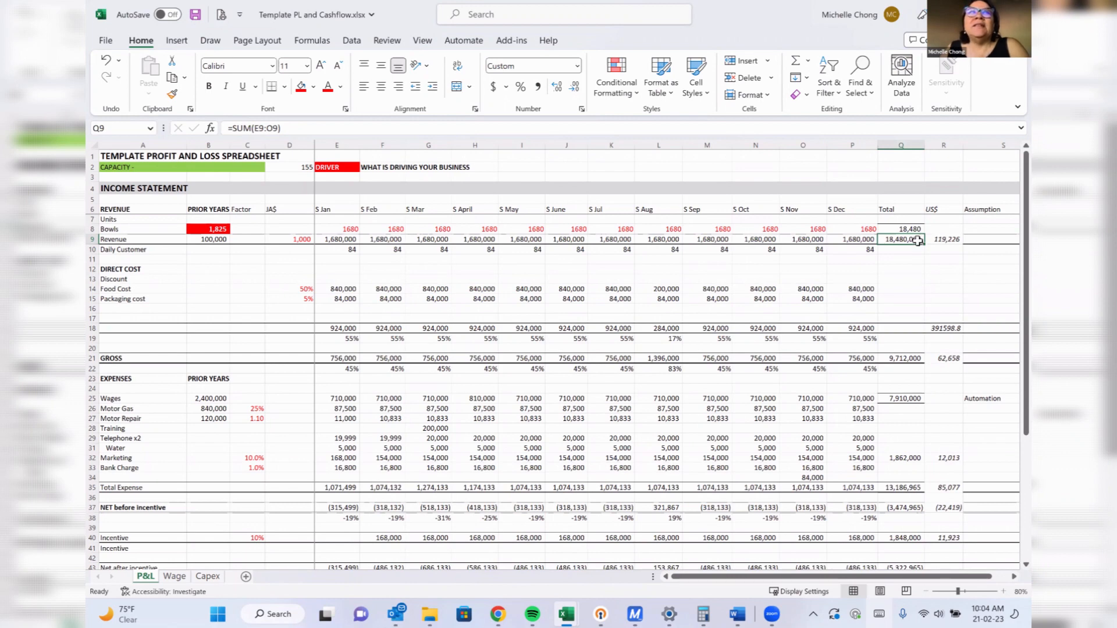
click(202, 239)
text(15)
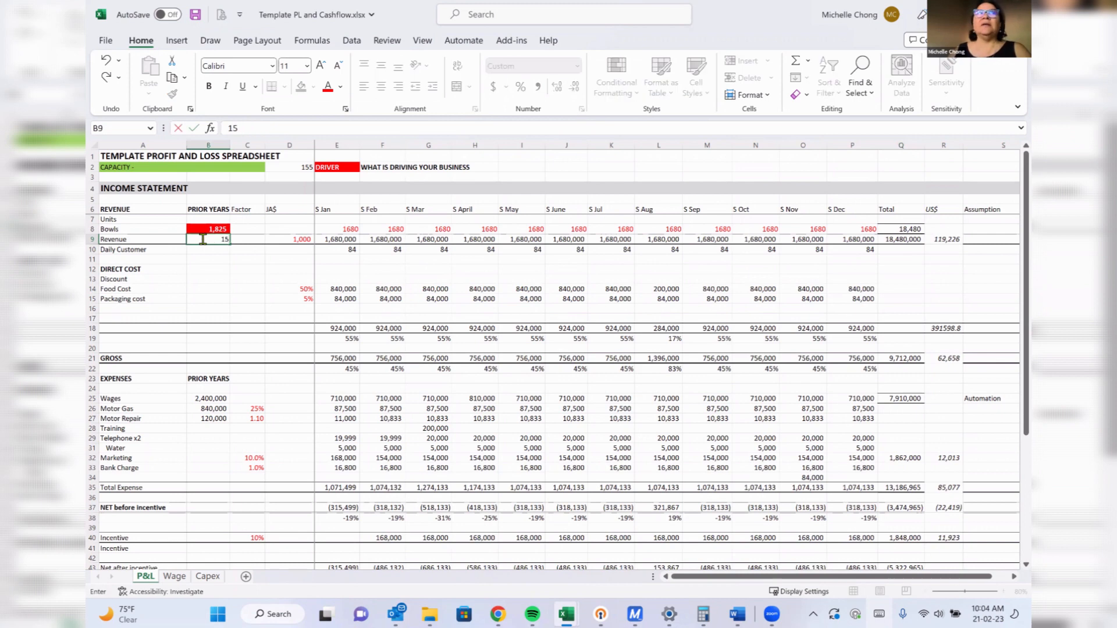
text(,000,000)
key(Return)
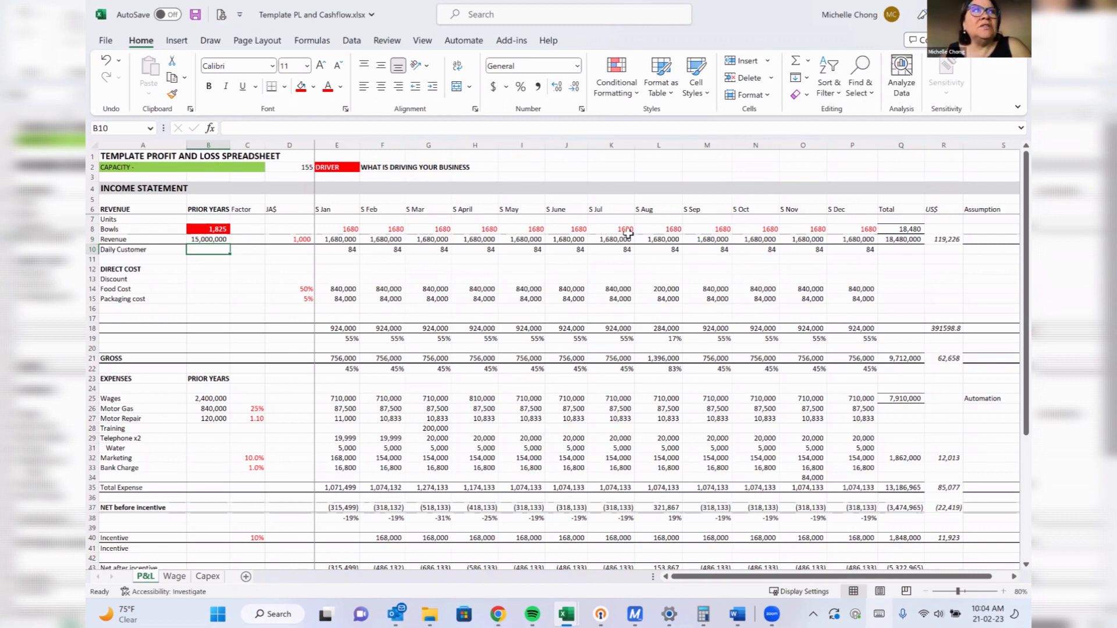
Relabel the Bowls row as "No Customer".
click(136, 230)
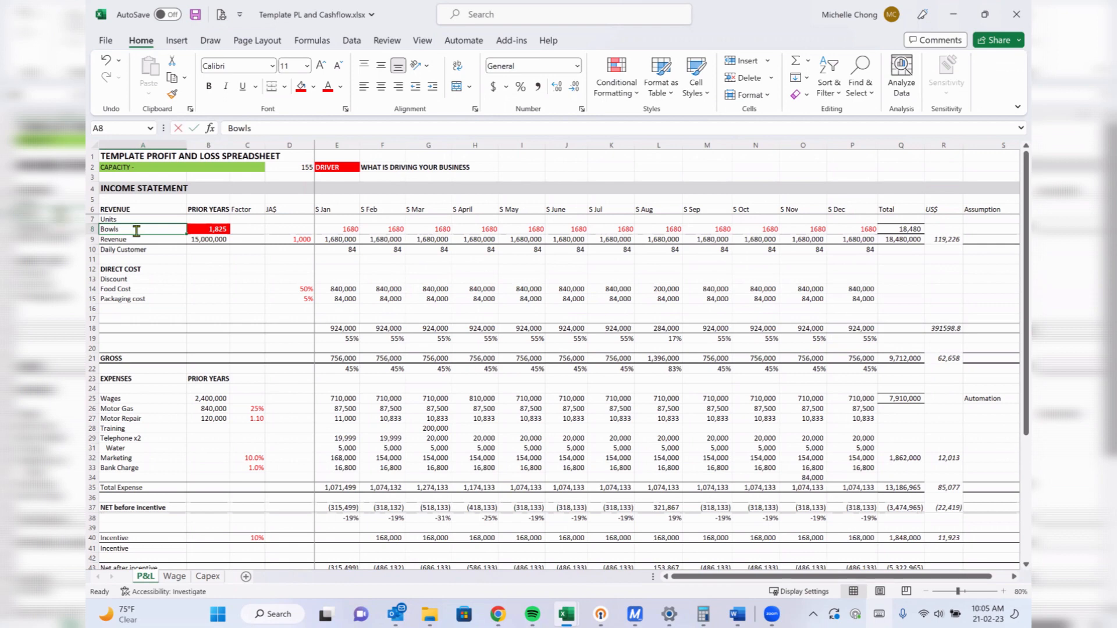
text(No Customer)
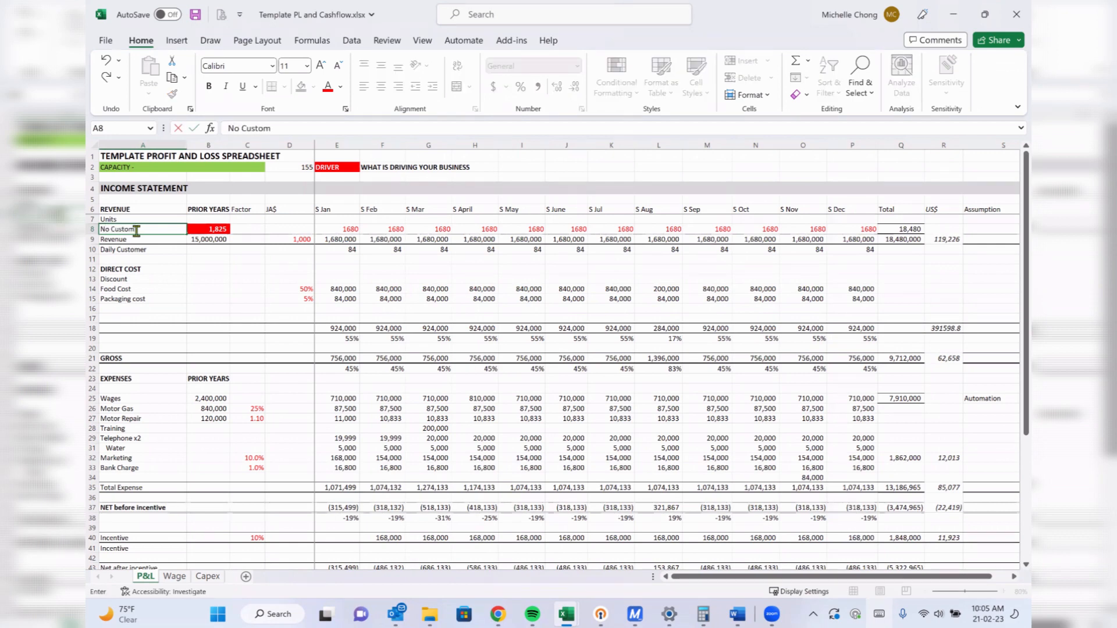
key(Return)
Set the Revenue row's JA$ unit price to 6000 and reselect that price cell.
key(Right)
key(Right)
key(Right)
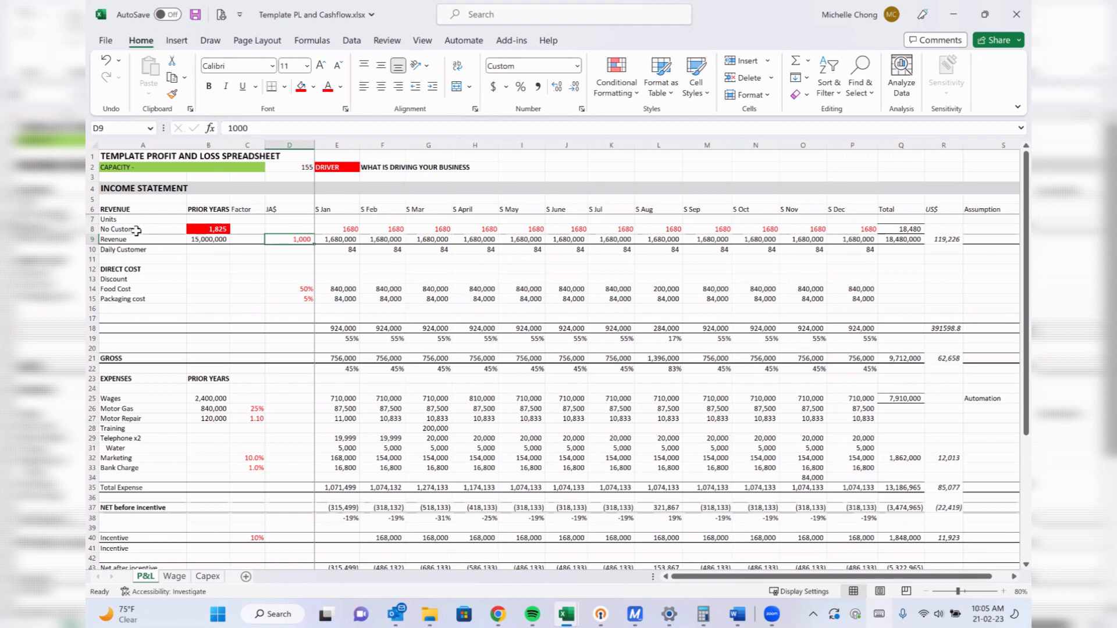
text(6000)
key(Return)
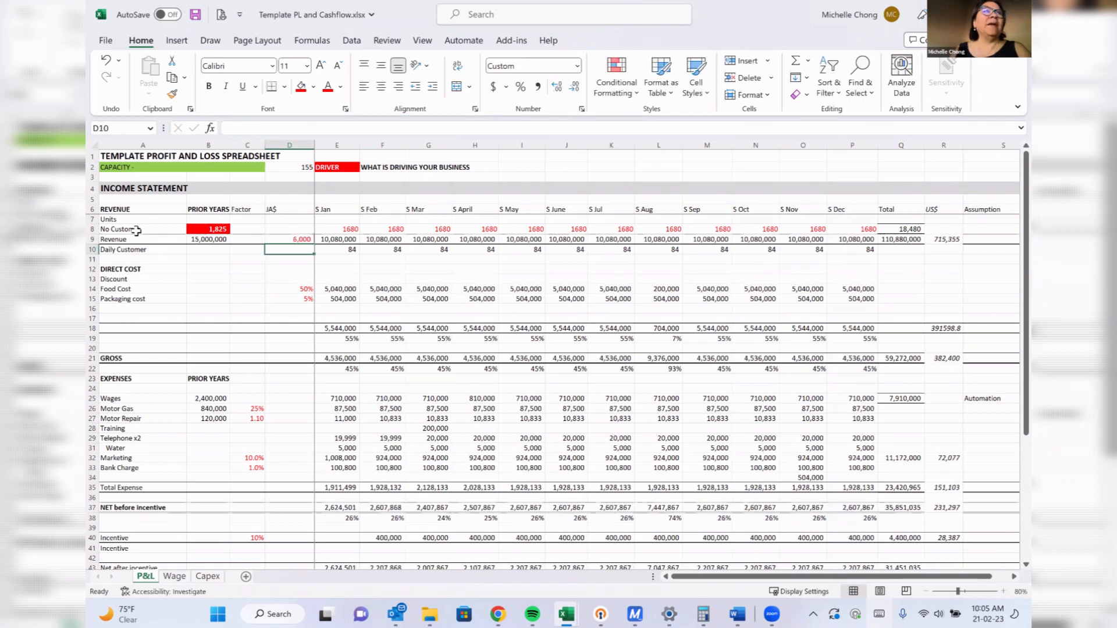
key(Up)
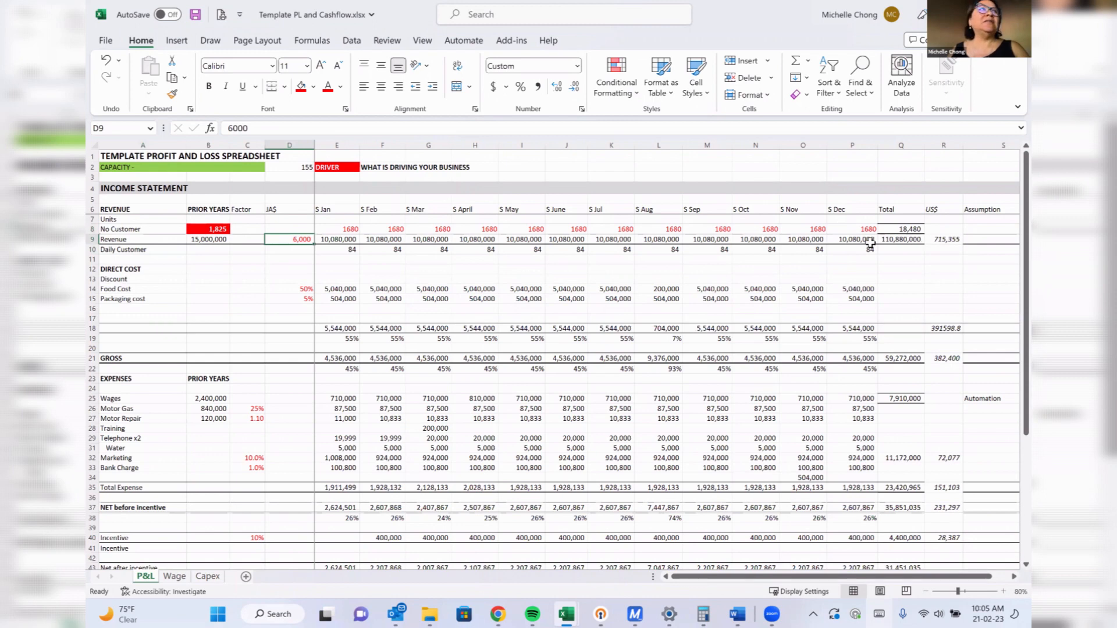
Apply a red font to the prior-years figures for Revenue, Wages, Motor Gas and Motor Repair.
click(219, 240)
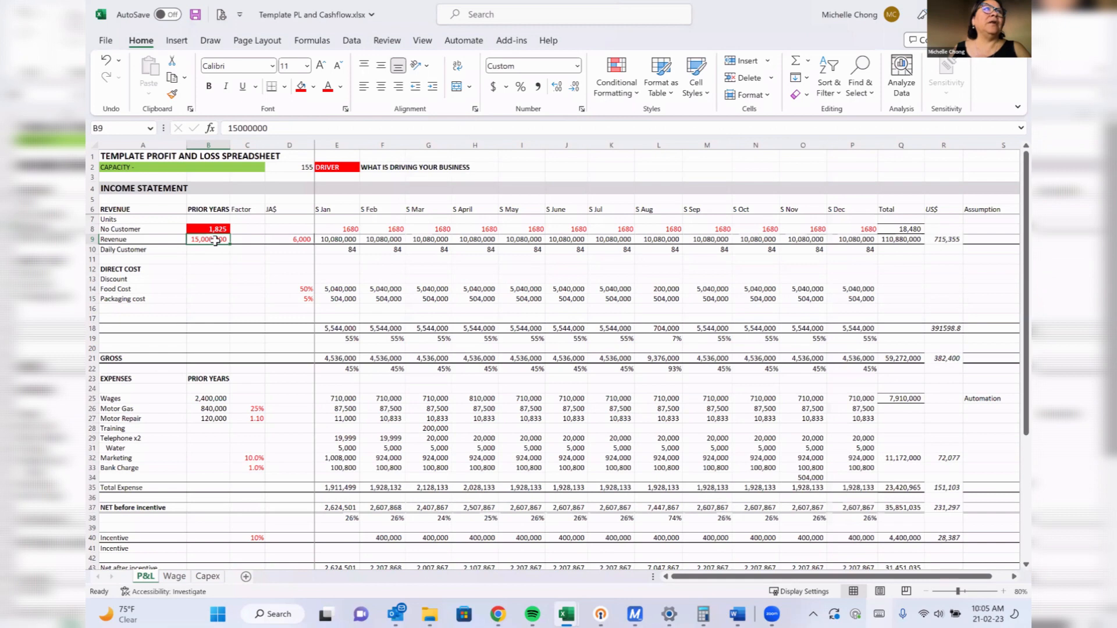
mouse_move(211, 398)
mouse_down()
mouse_move(209, 379)
mouse_move(211, 418)
mouse_up()
click(328, 86)
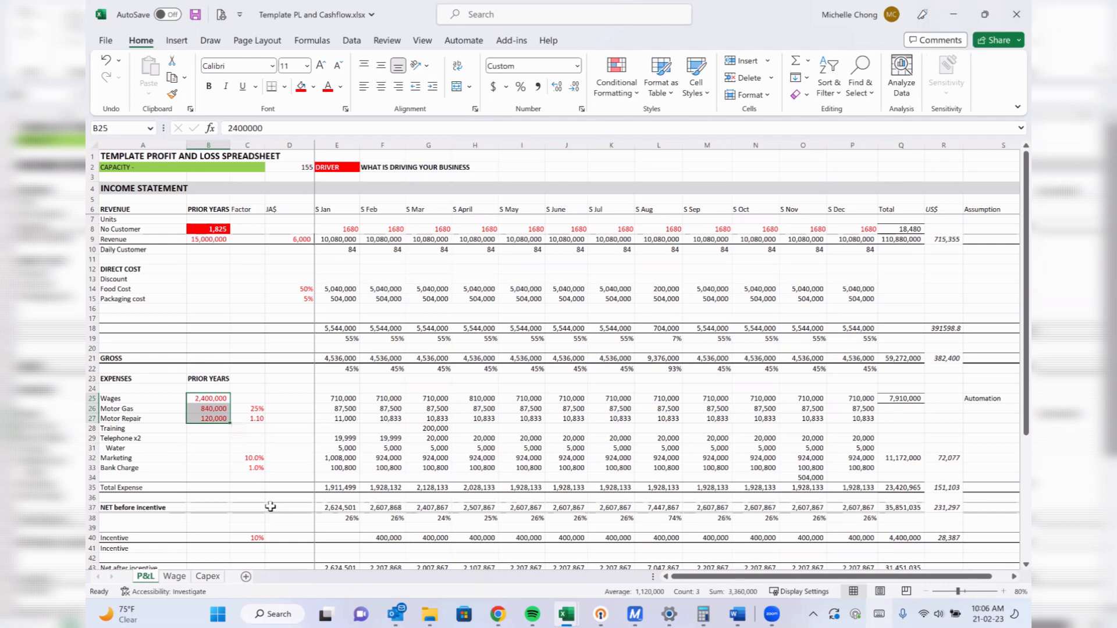
Relabel the No Customer row as "clients" and re-enter the label as "Cle=ient".
click(154, 232)
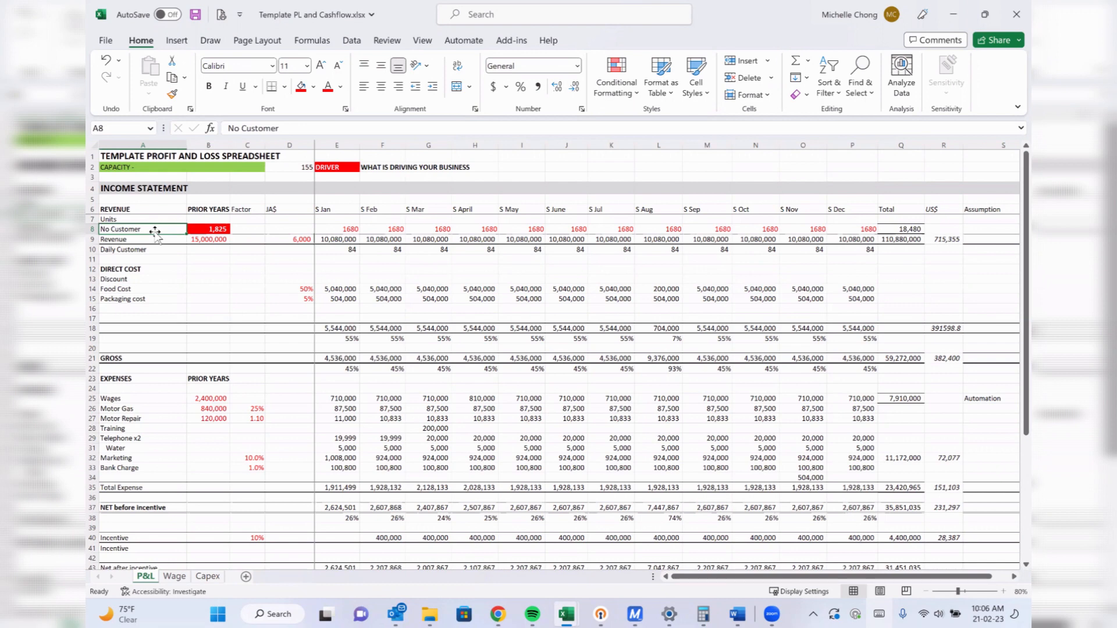
text(clients)
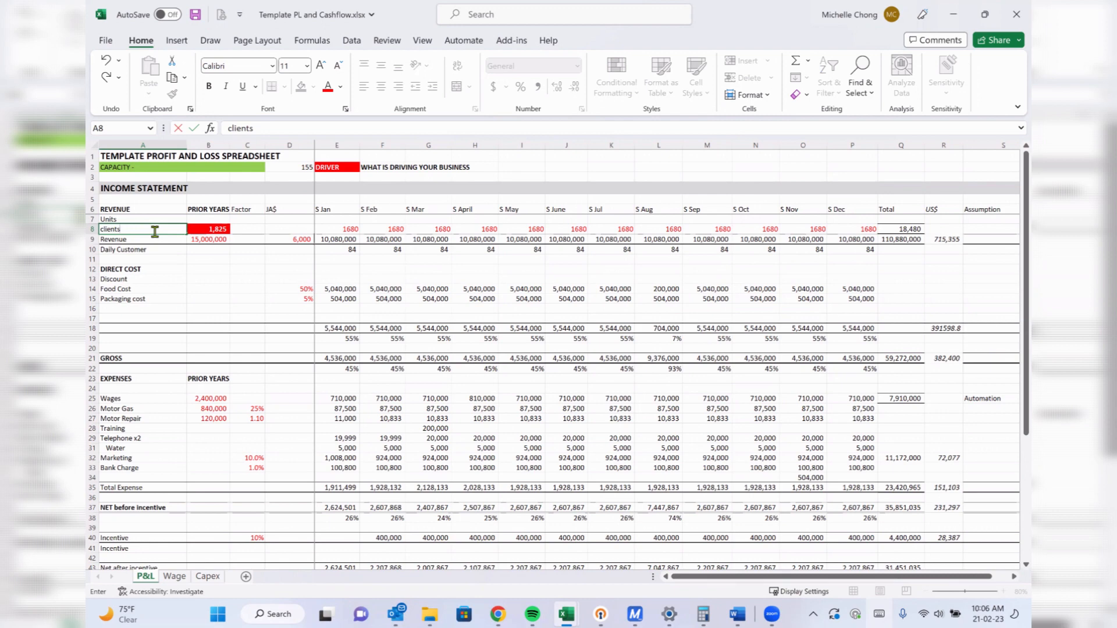
key(Escape)
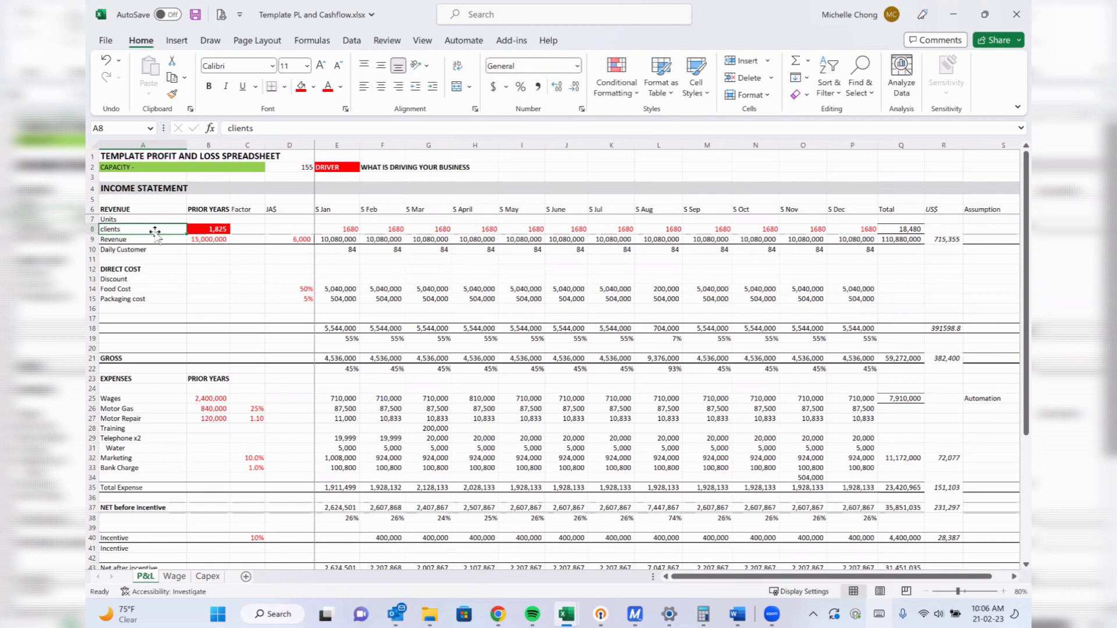
text(Cle)
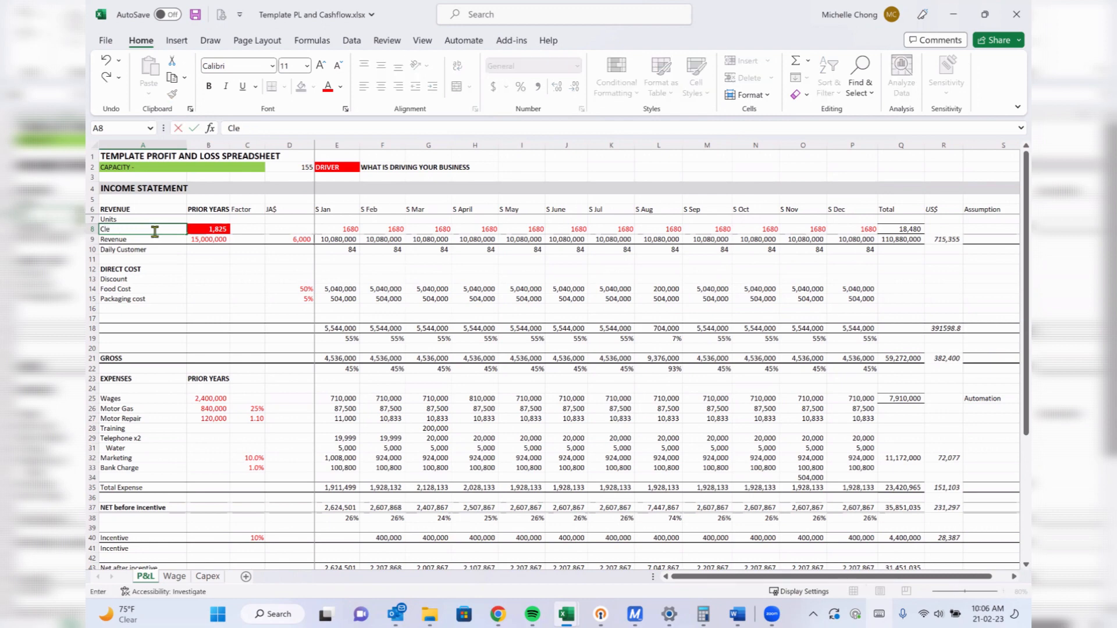
text(=ient)
key(Return)
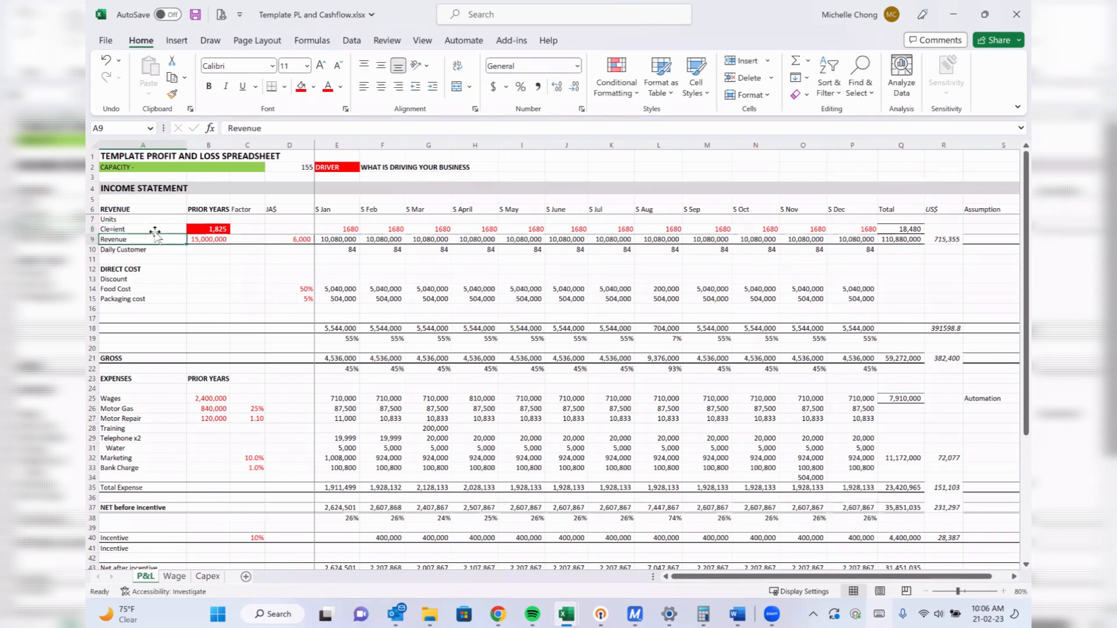
Relabel the driver row directly above Revenue as "Hours".
double_click(107, 229)
text(Hour)
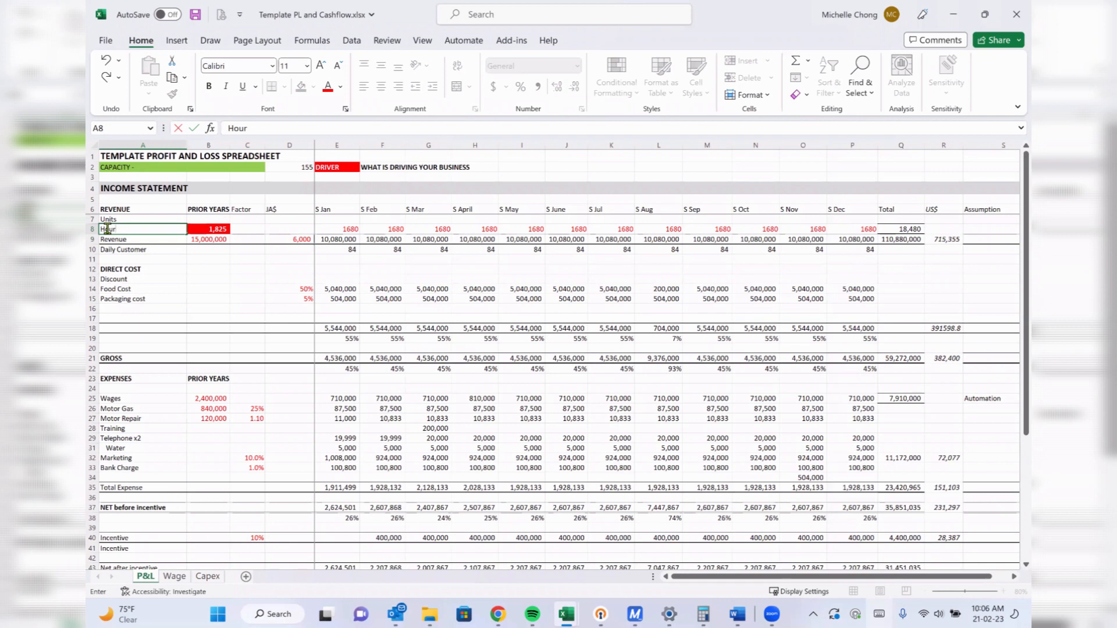
text(s)
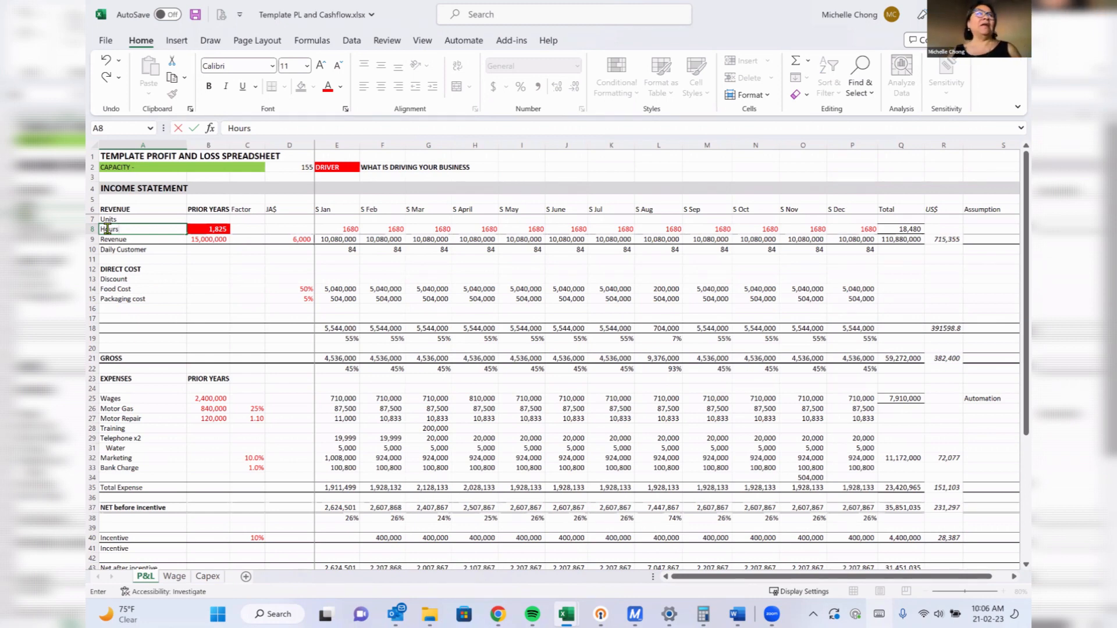
key(Return)
Enter January's hours as the formula +40*2*4.
key(Right)
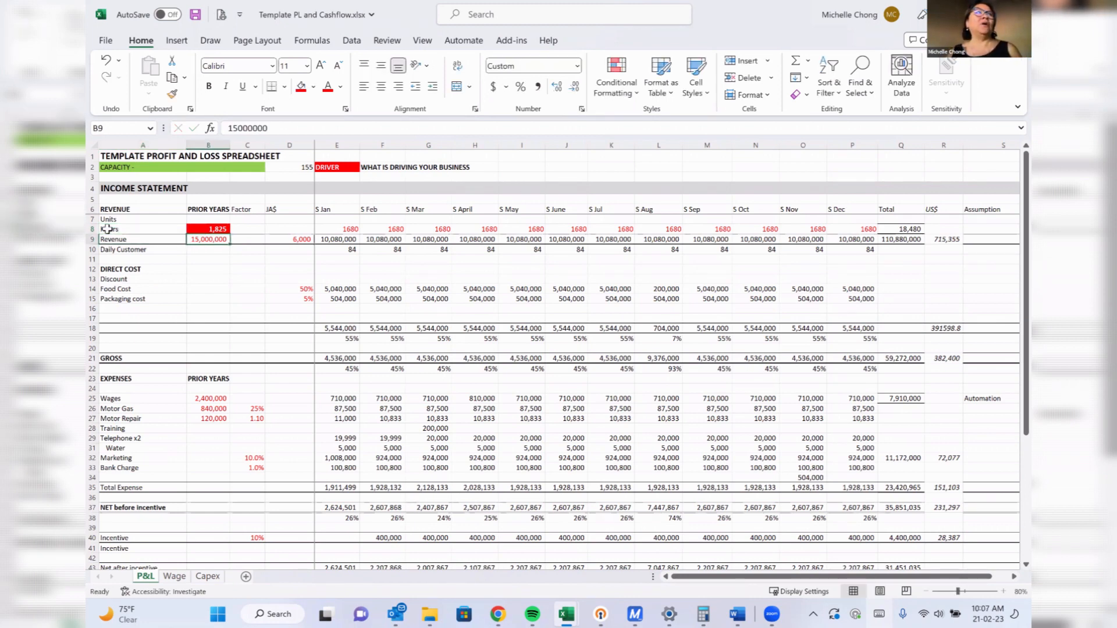
key(Right)
key(Right)
key(Up)
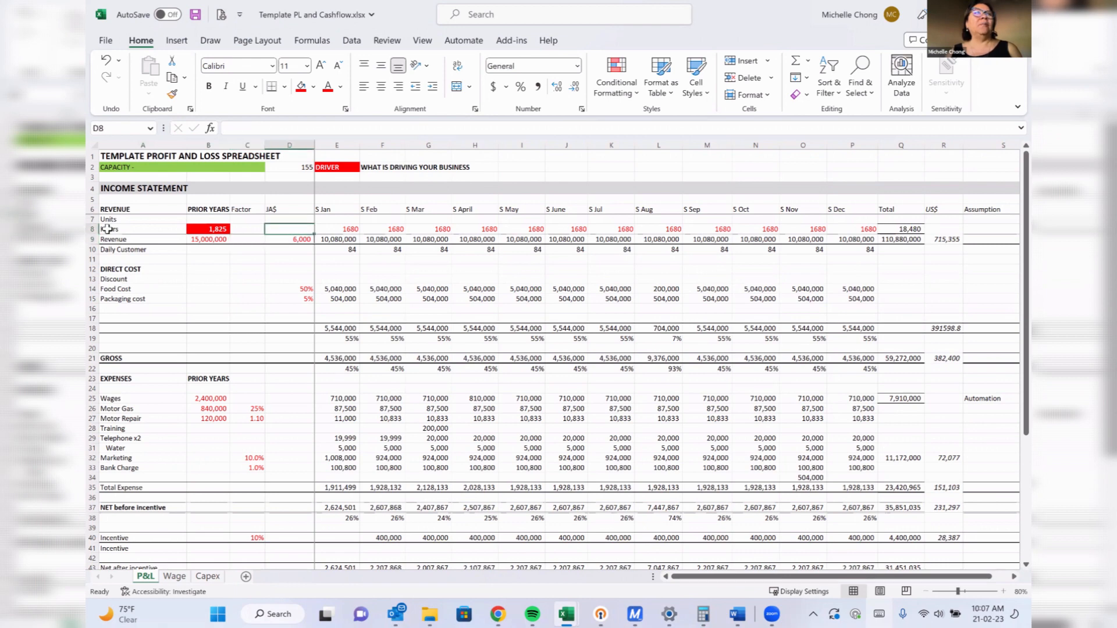
key(Right)
text(40)
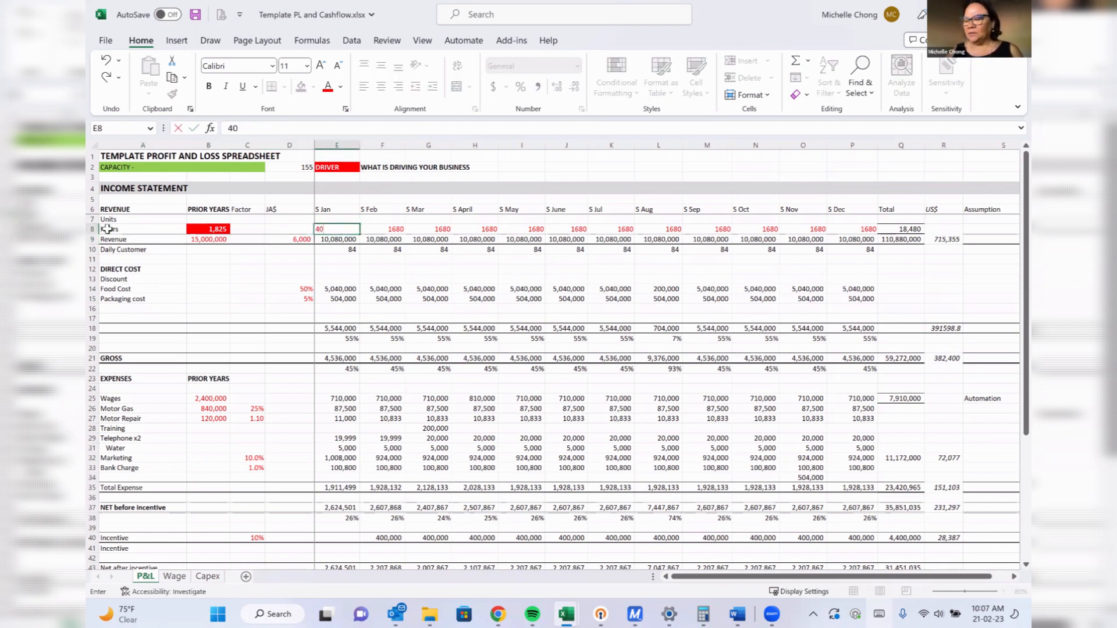
text(*)
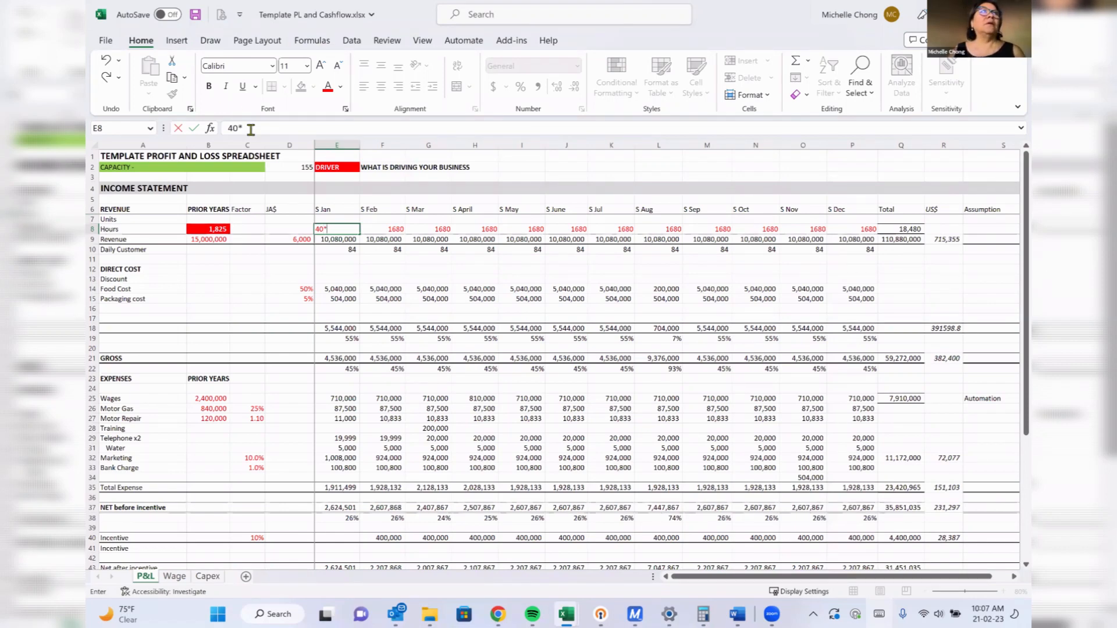
drag(251, 129, 196, 88)
text(+)
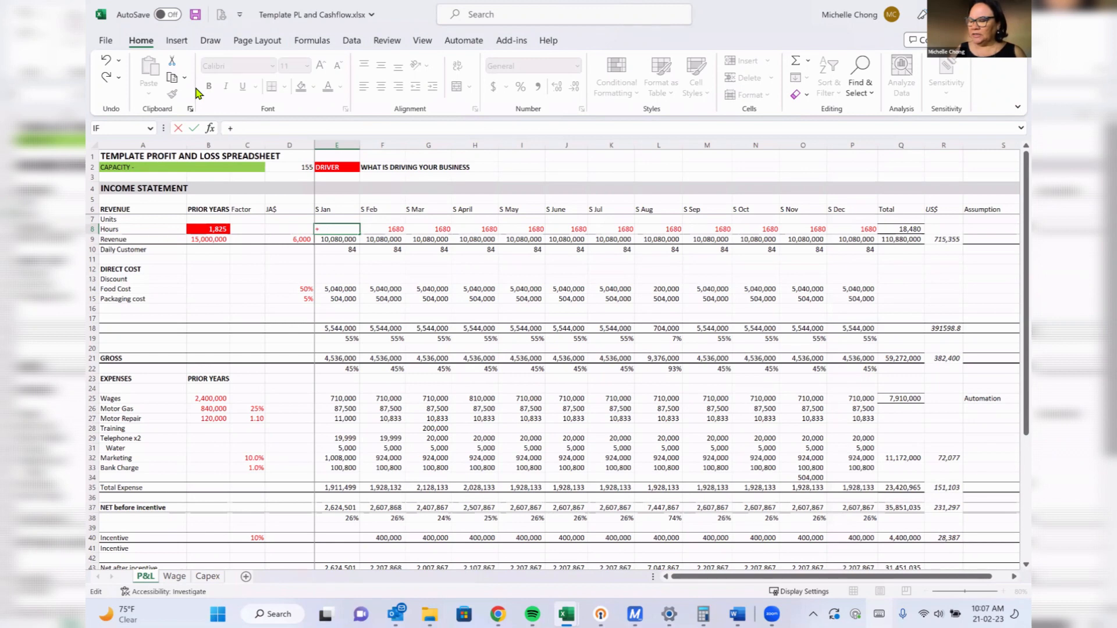
text(40*)
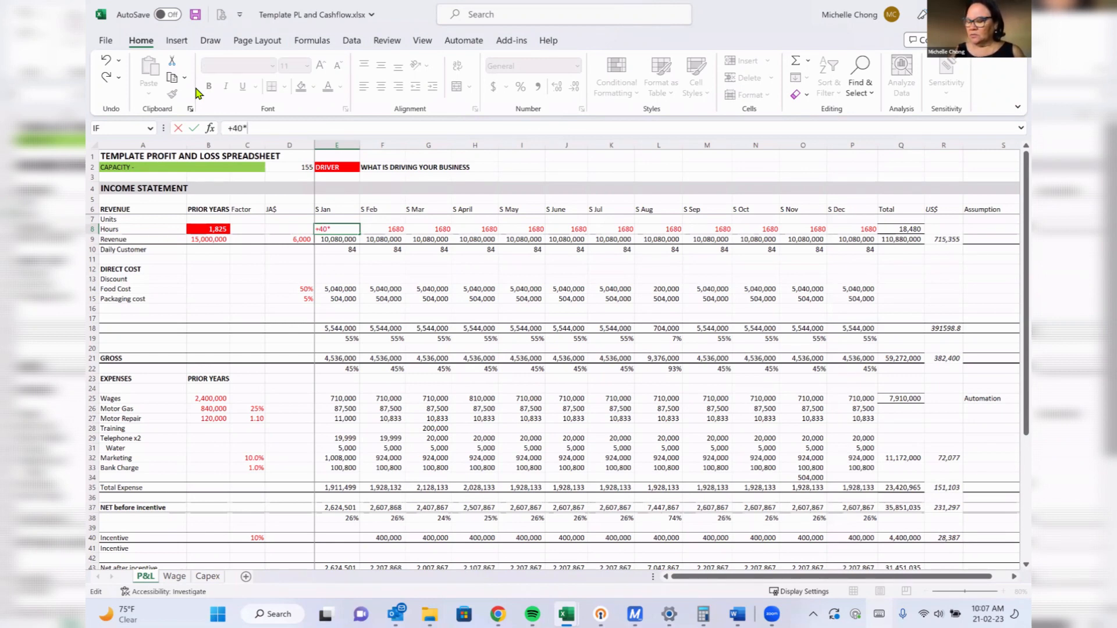
text(2)
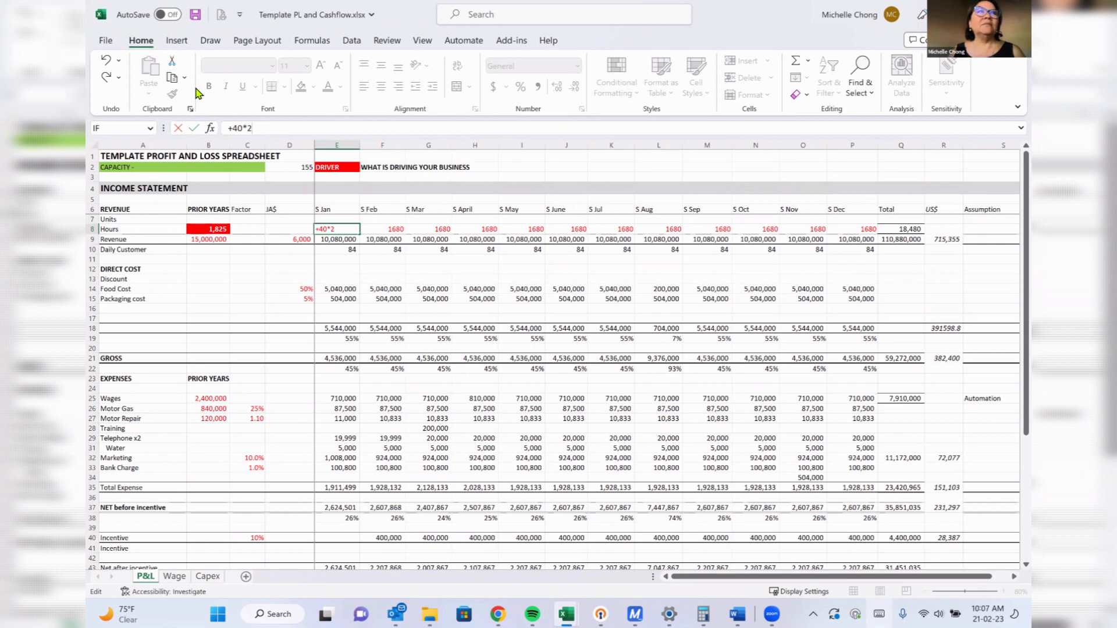
text(*)
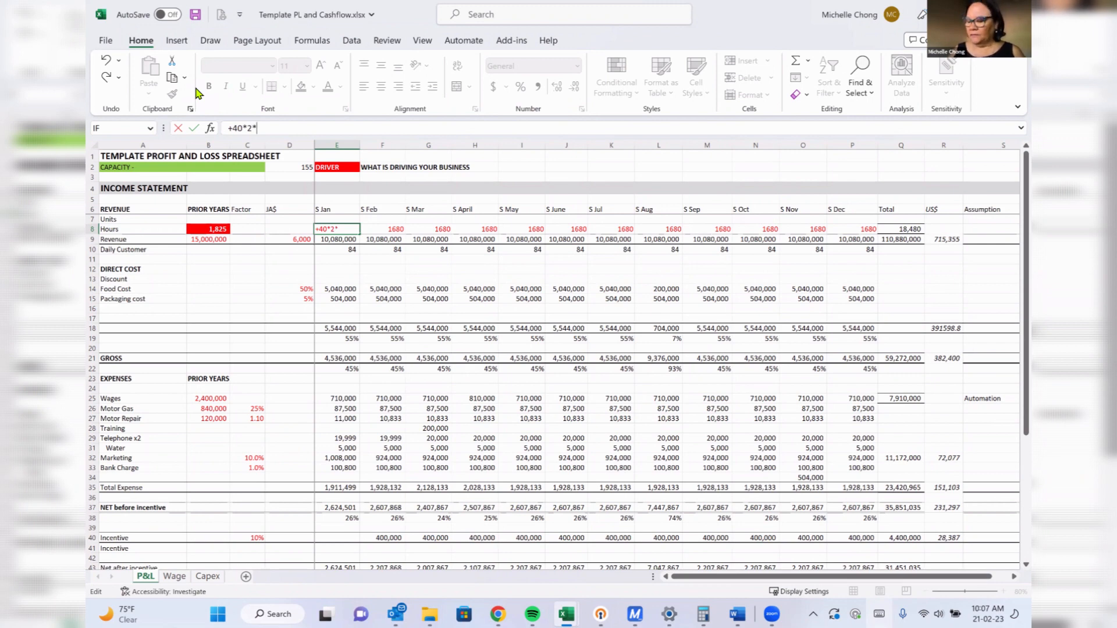
text(4)
key(Return)
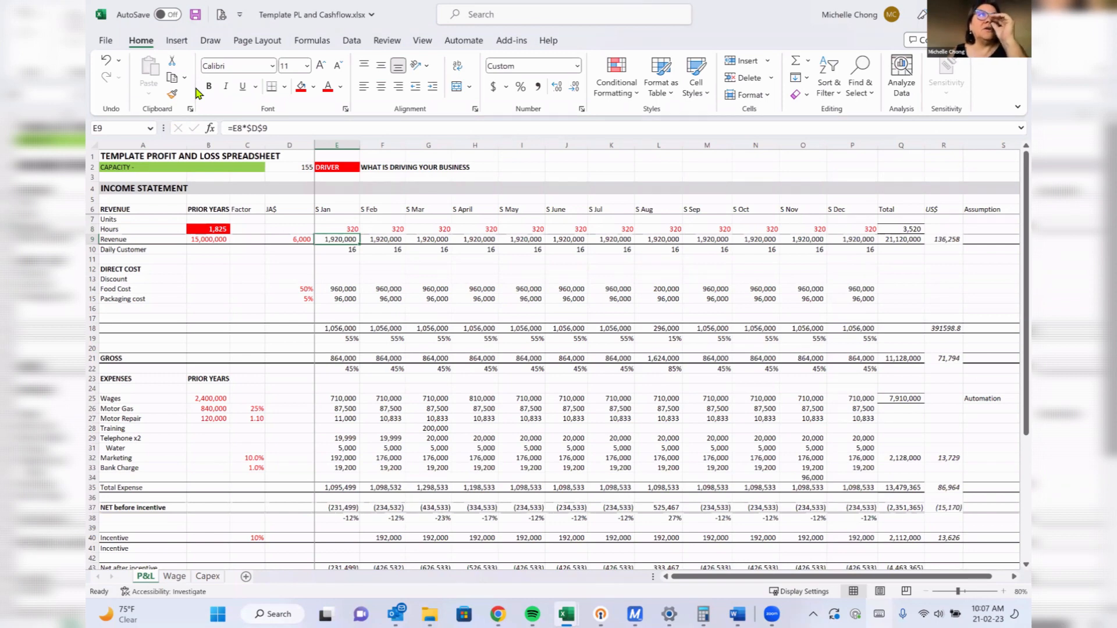
Set the Revenue row's JA$ unit price to 6500.
key(Left)
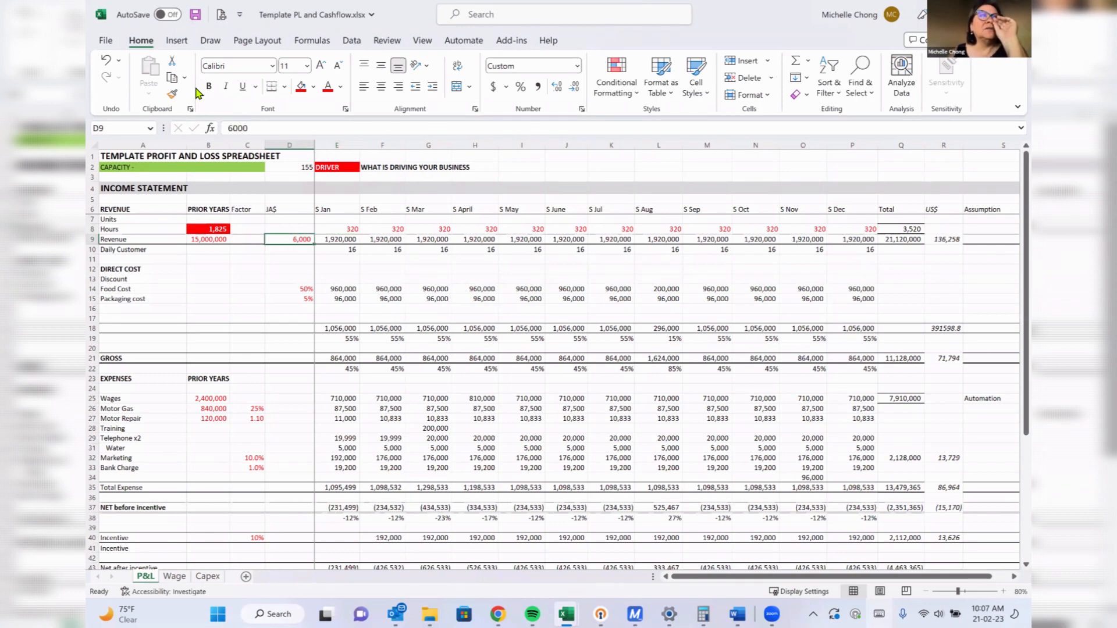
key(Right)
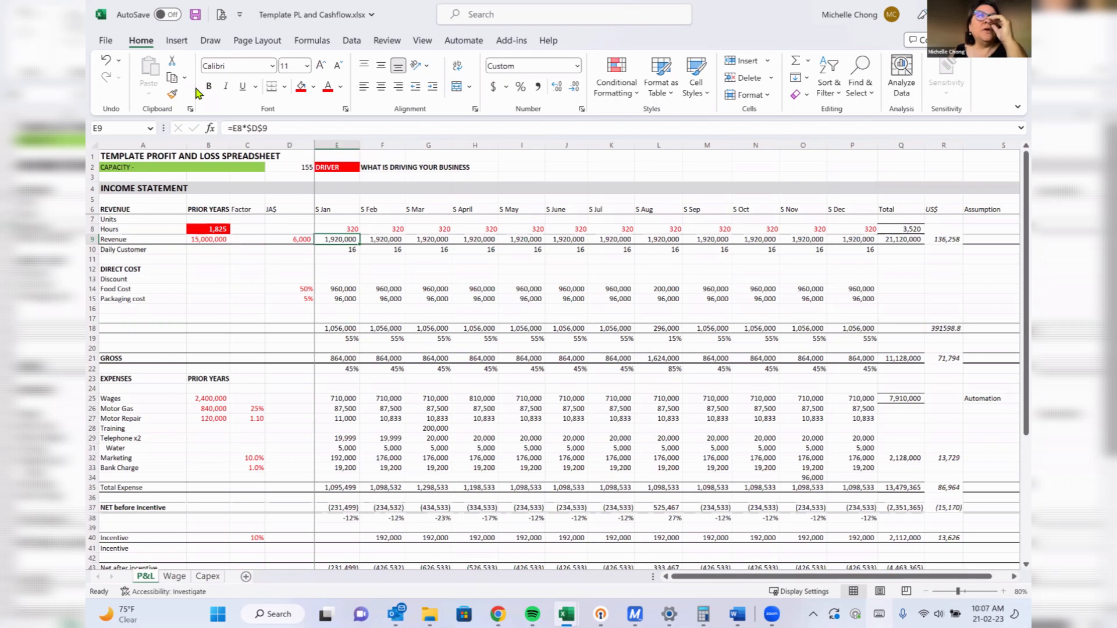
key(Left)
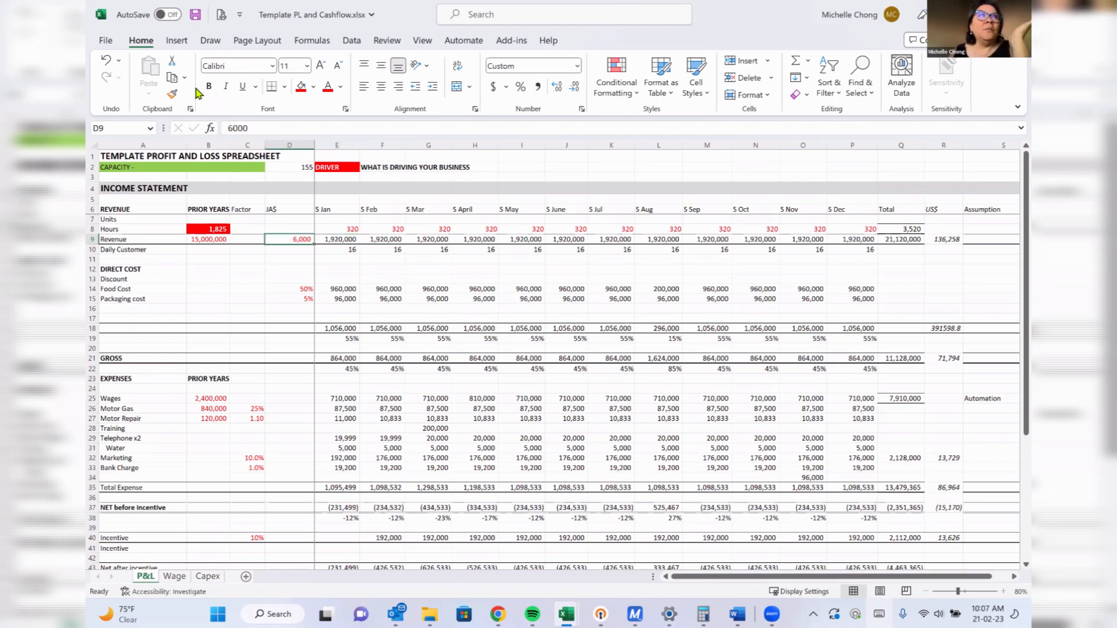
text(6500)
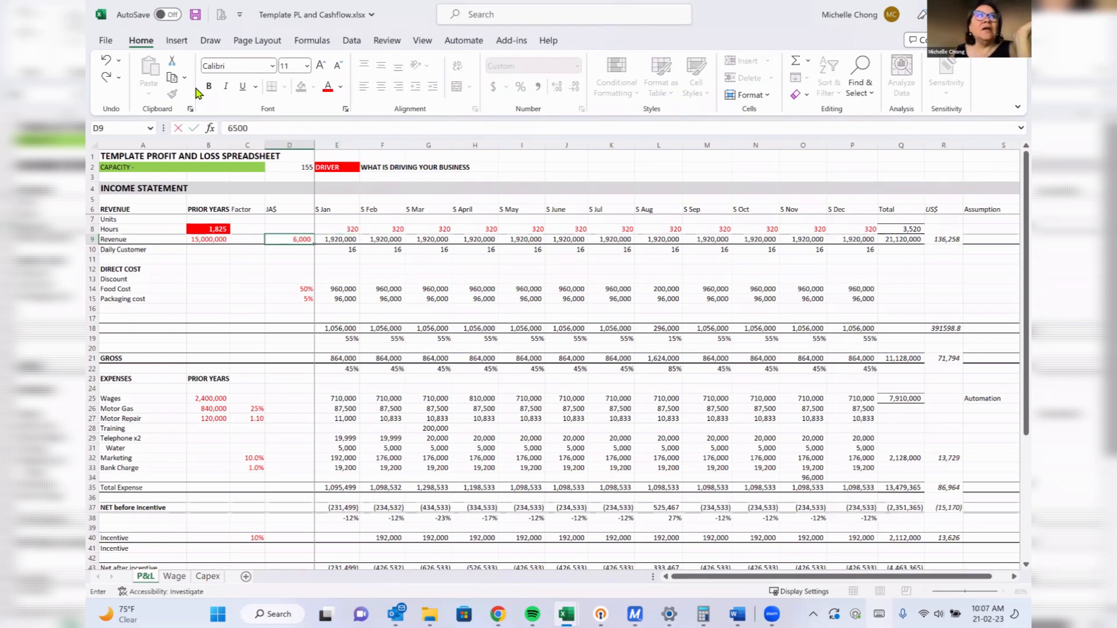
key(Return)
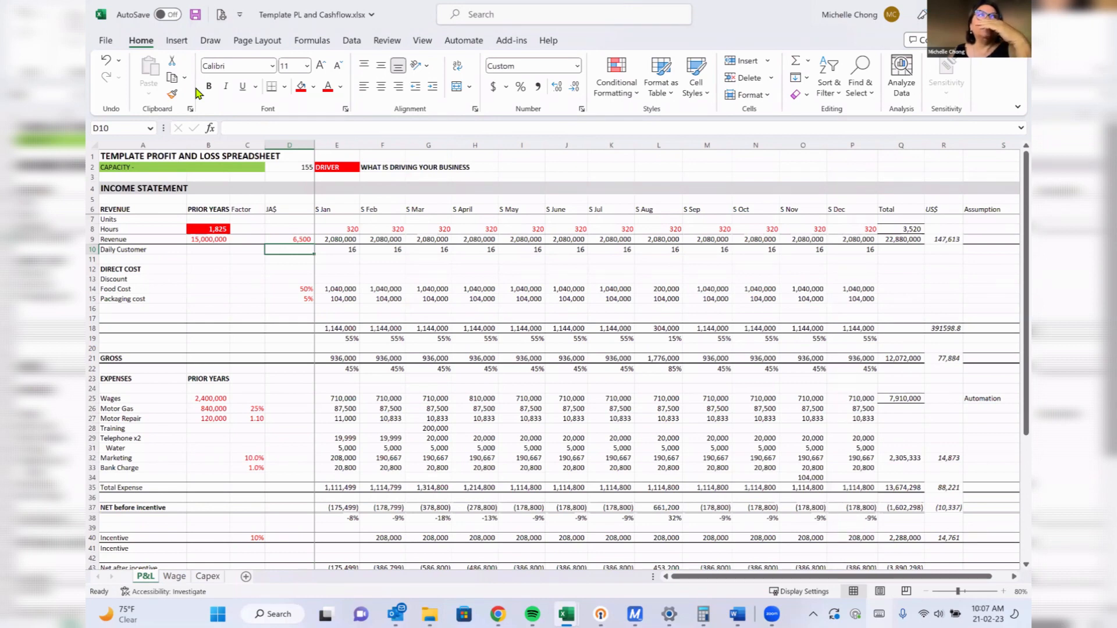
Raise the Revenue row's JA$ unit price to 15000 and reselect that price cell.
key(Up)
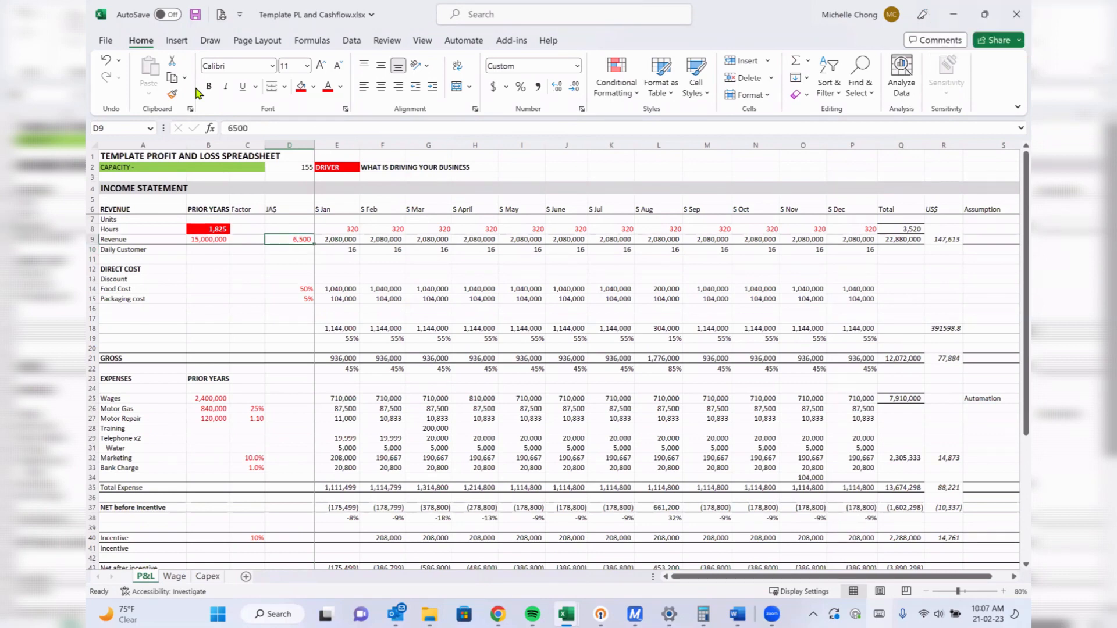
text(15000)
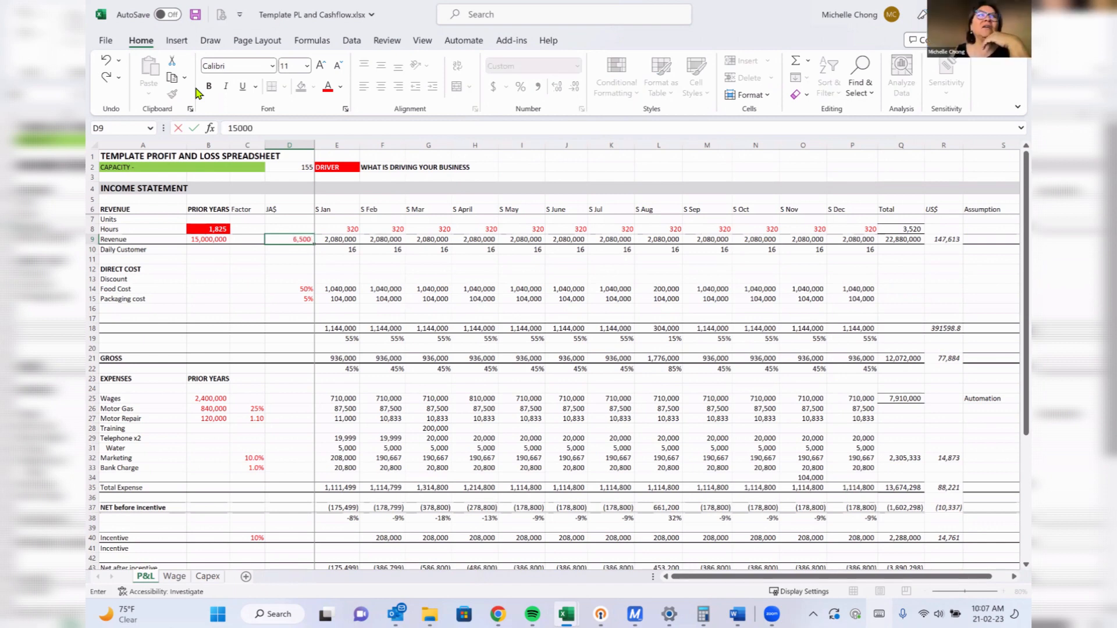
key(Return)
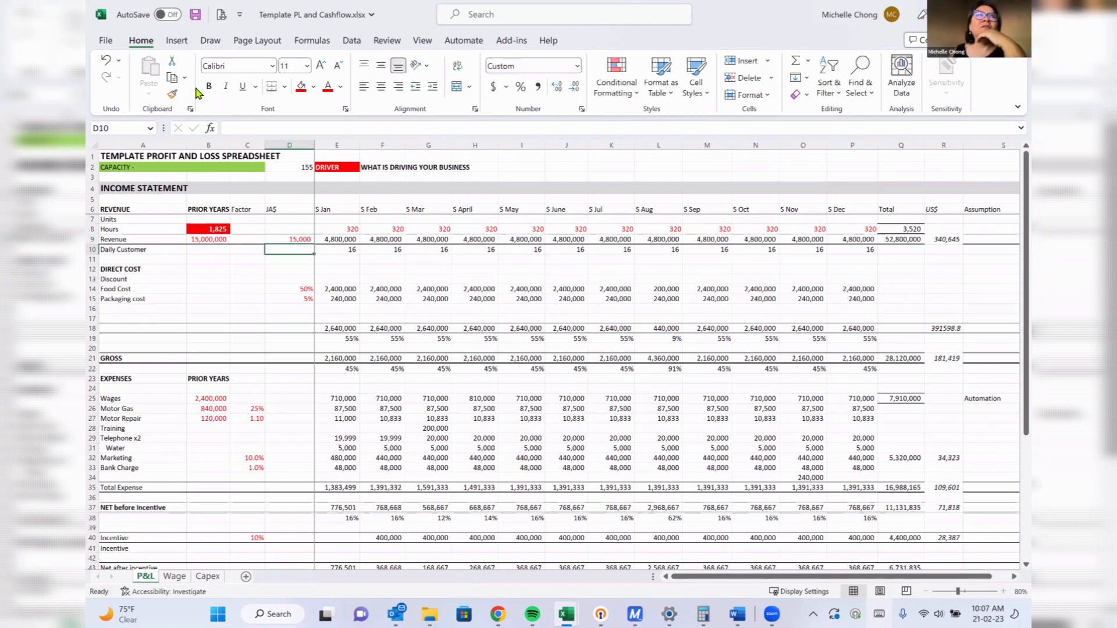
key(Up)
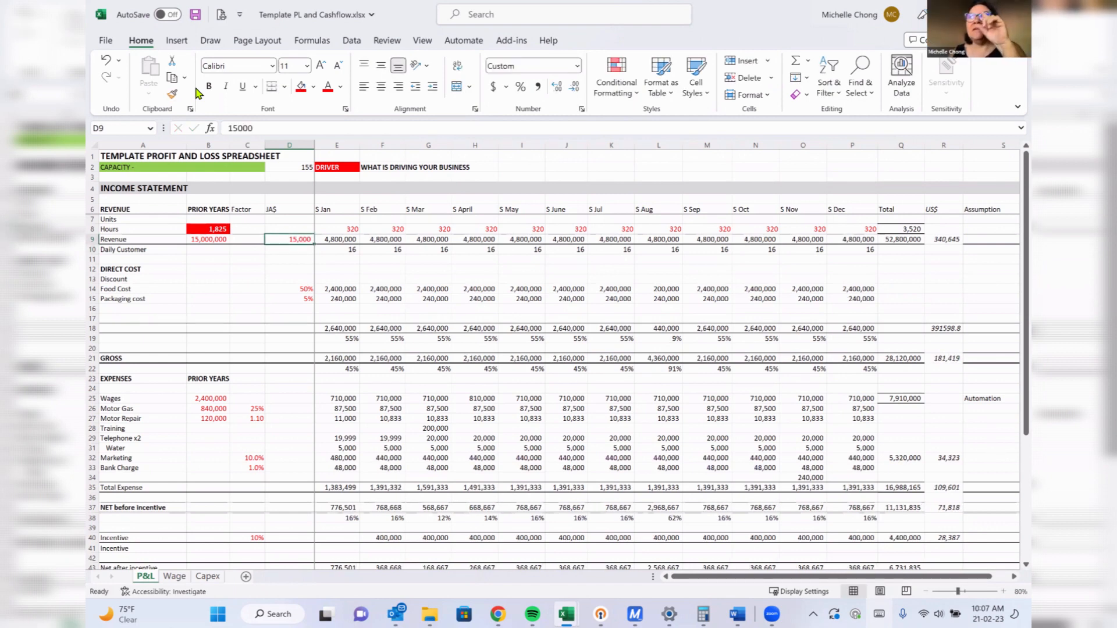
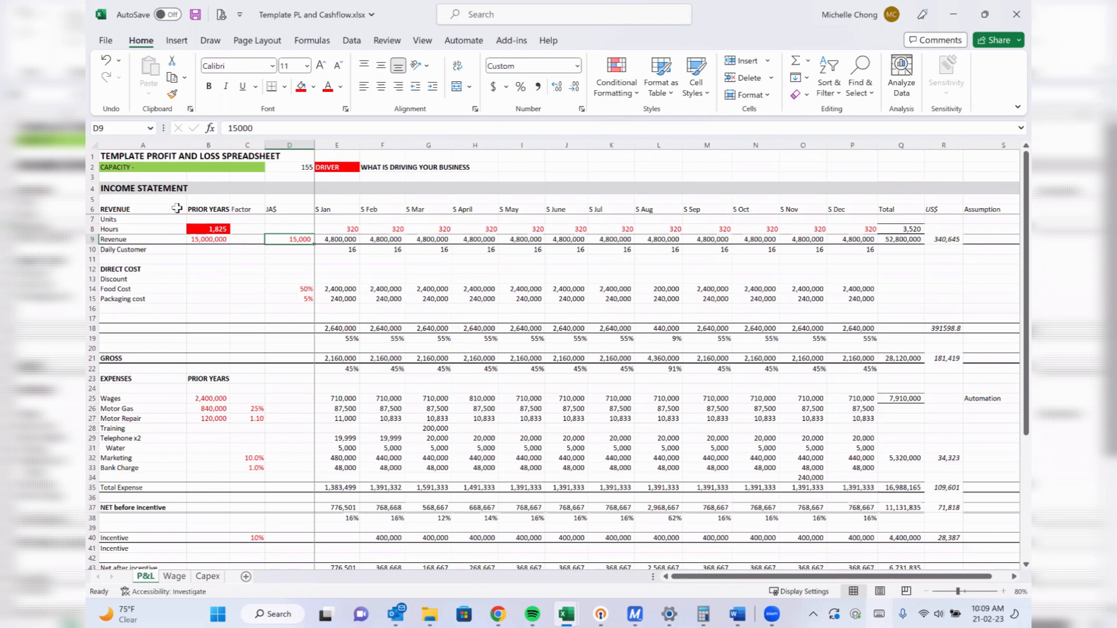
Relabel the Hours row as "Product".
key(Left)
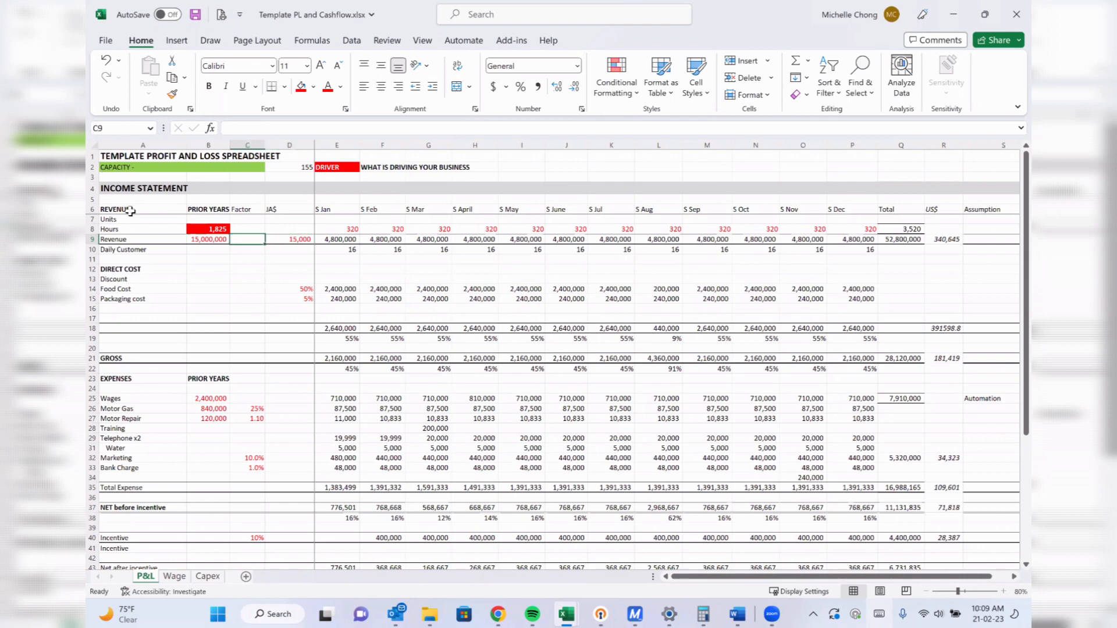
click(135, 229)
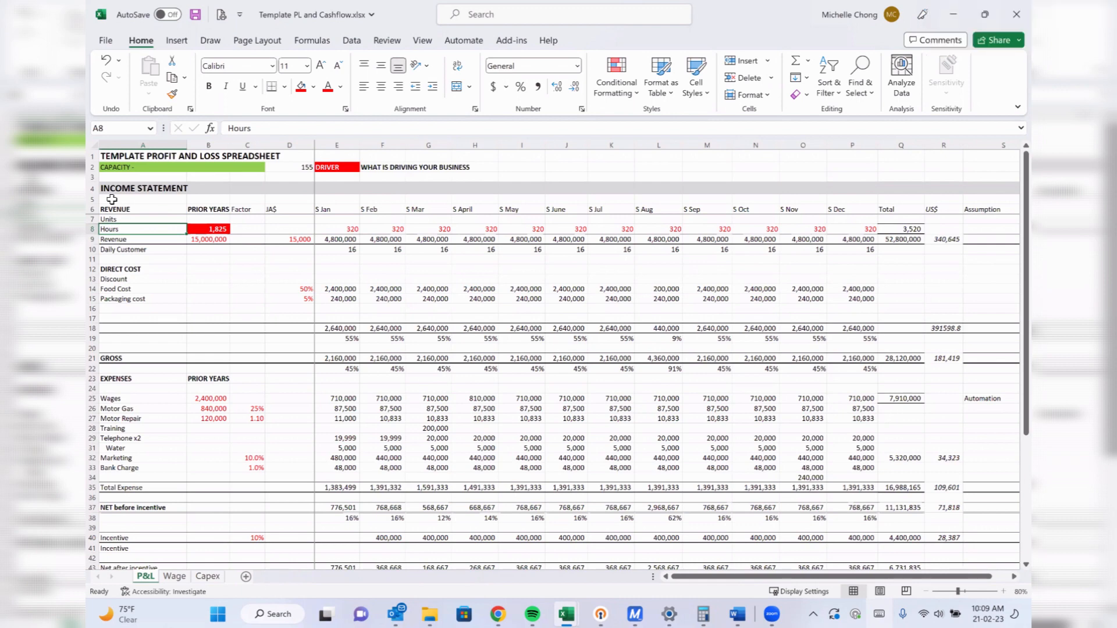
text(Product)
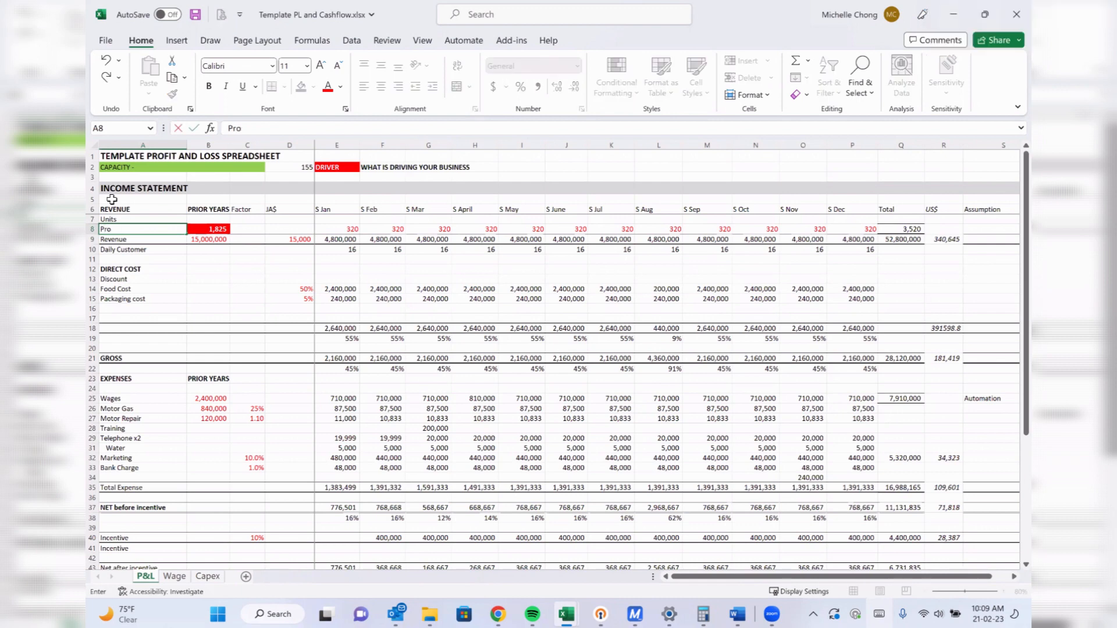
key(Tab)
Set January's product quantity to 100 and the Revenue row's JA$ unit price to 5500.
key(Tab)
key(Tab)
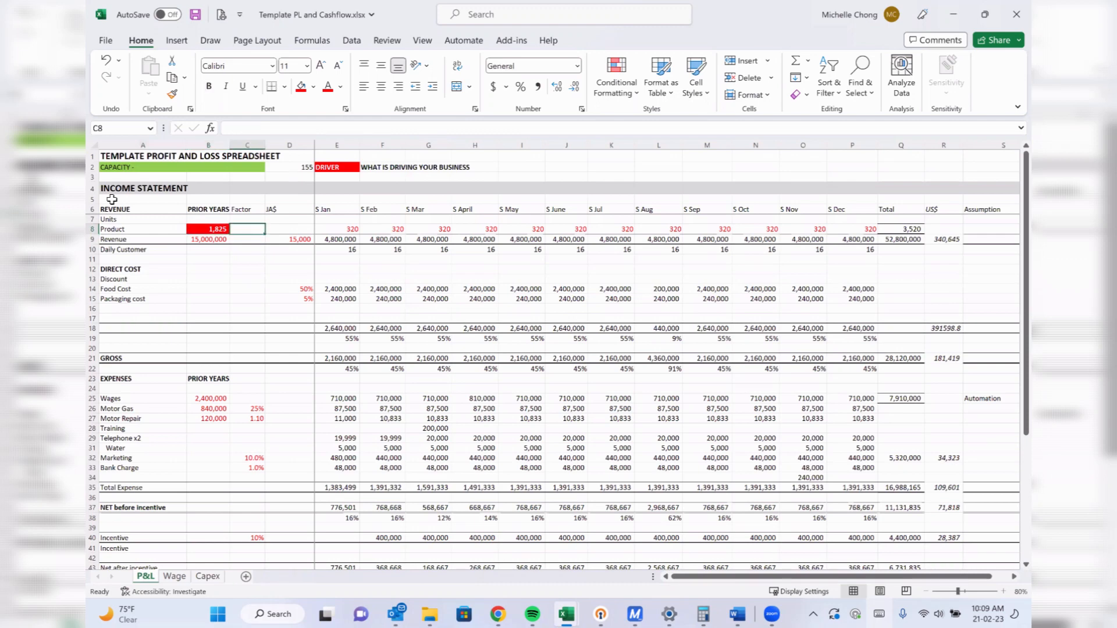
key(Tab)
text(100)
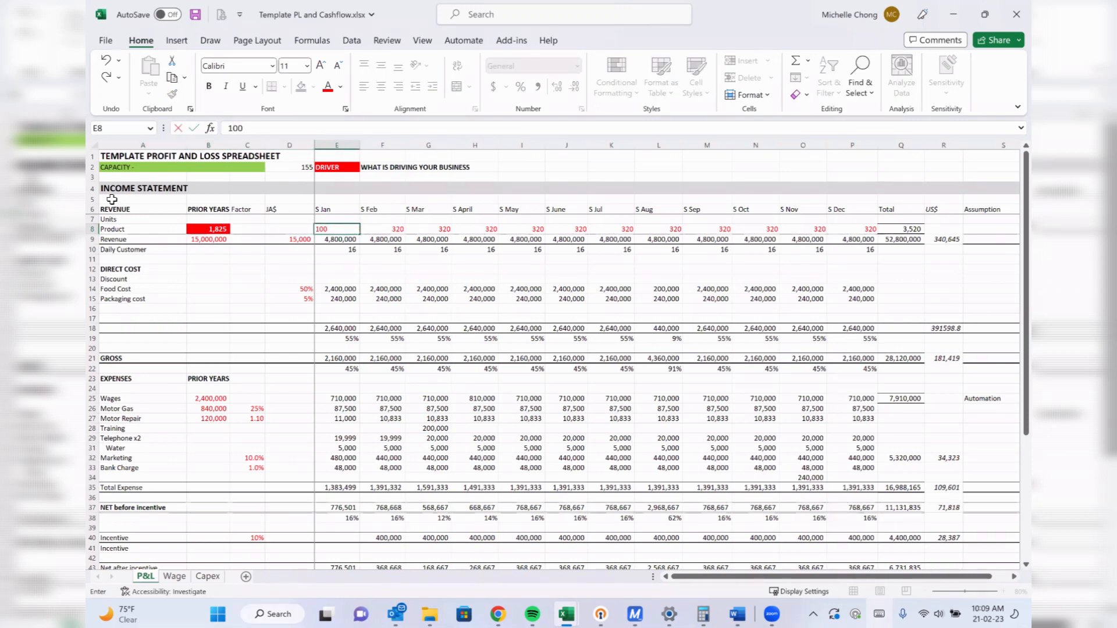
key(Escape)
key(Return)
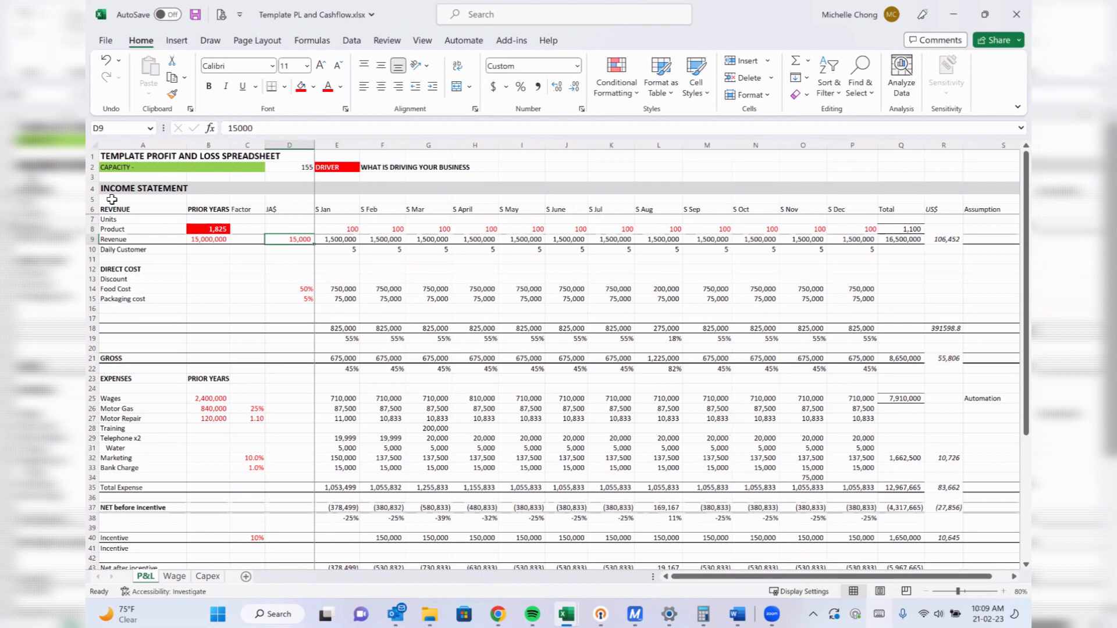
text(5500)
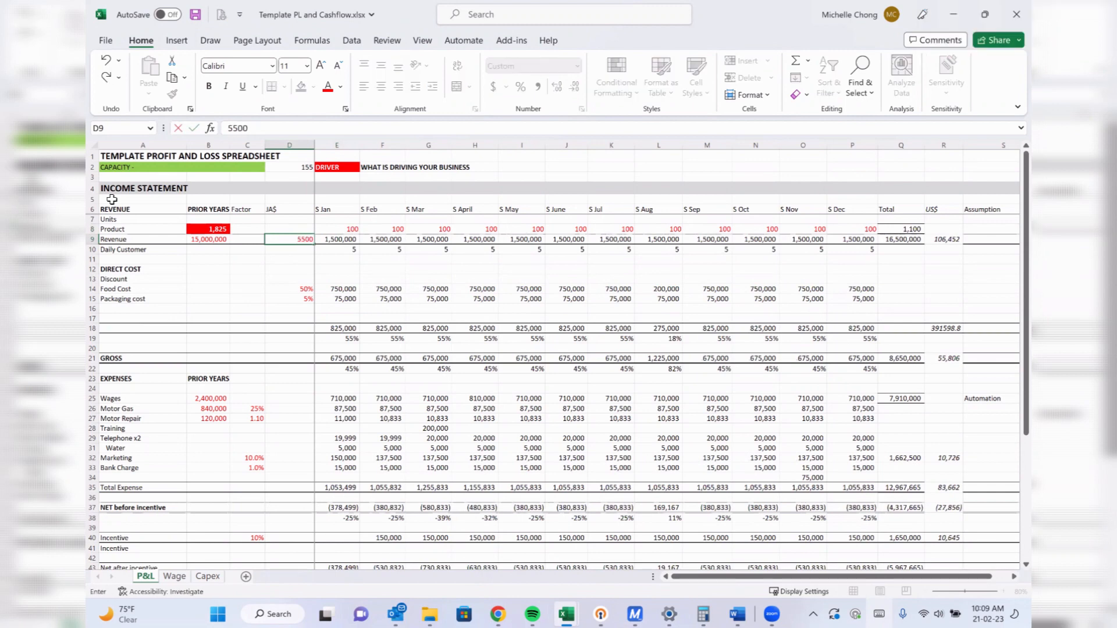
key(Return)
Examine the Food Cost and Packaging cost rows, including the Food Cost percentage and January's Food Cost formula.
key(Down)
key(Down)
key(Down)
key(Down)
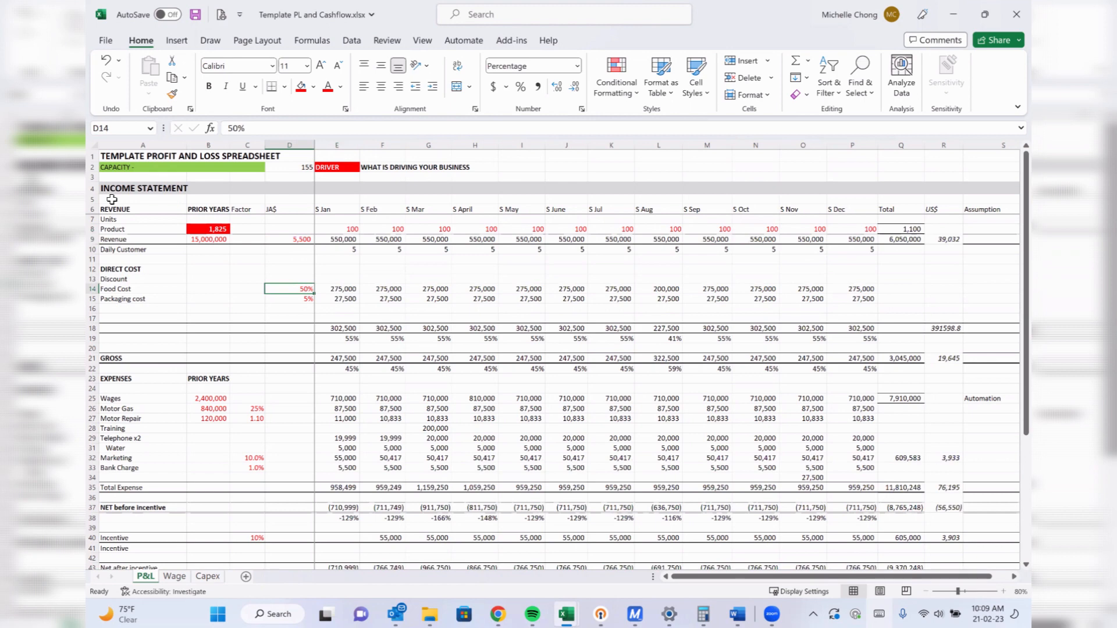
key(Left)
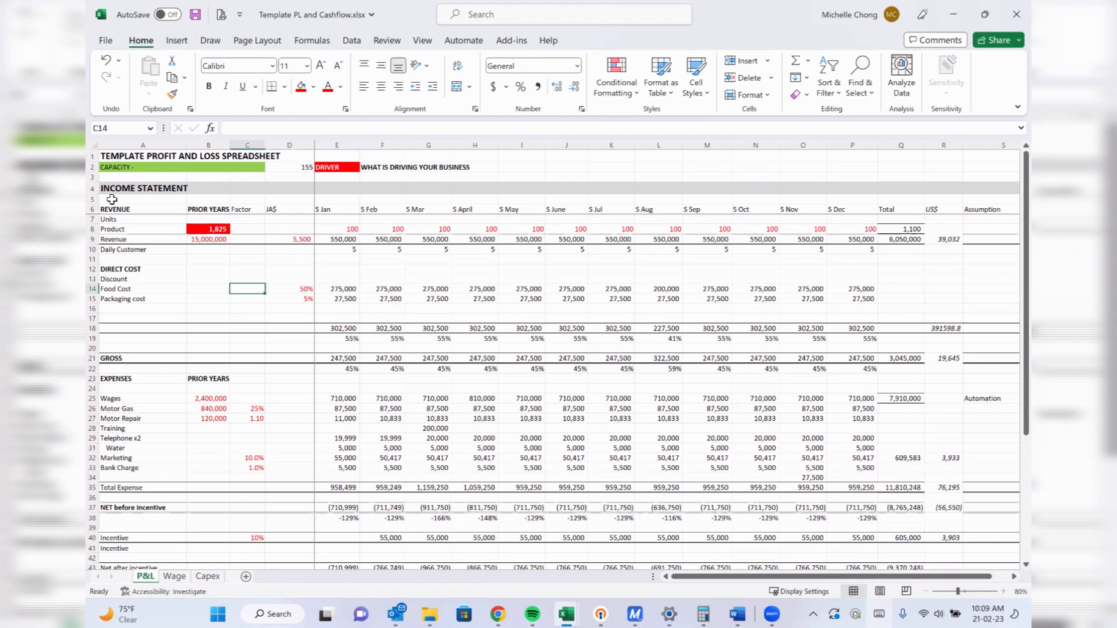
key(Down)
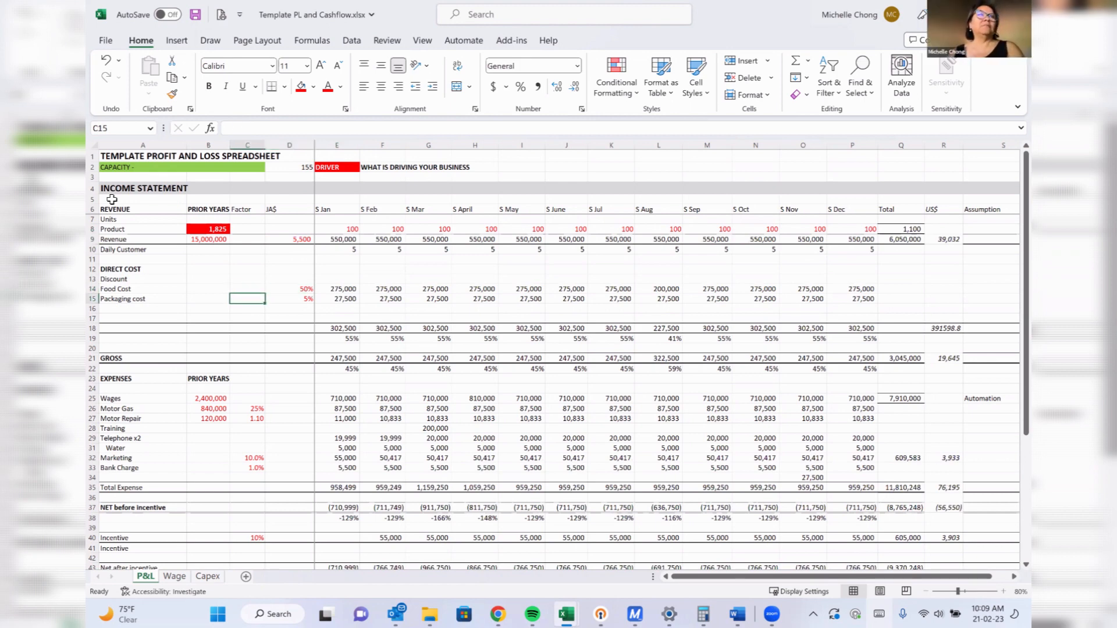
key(Up)
key(Right)
key(Right)
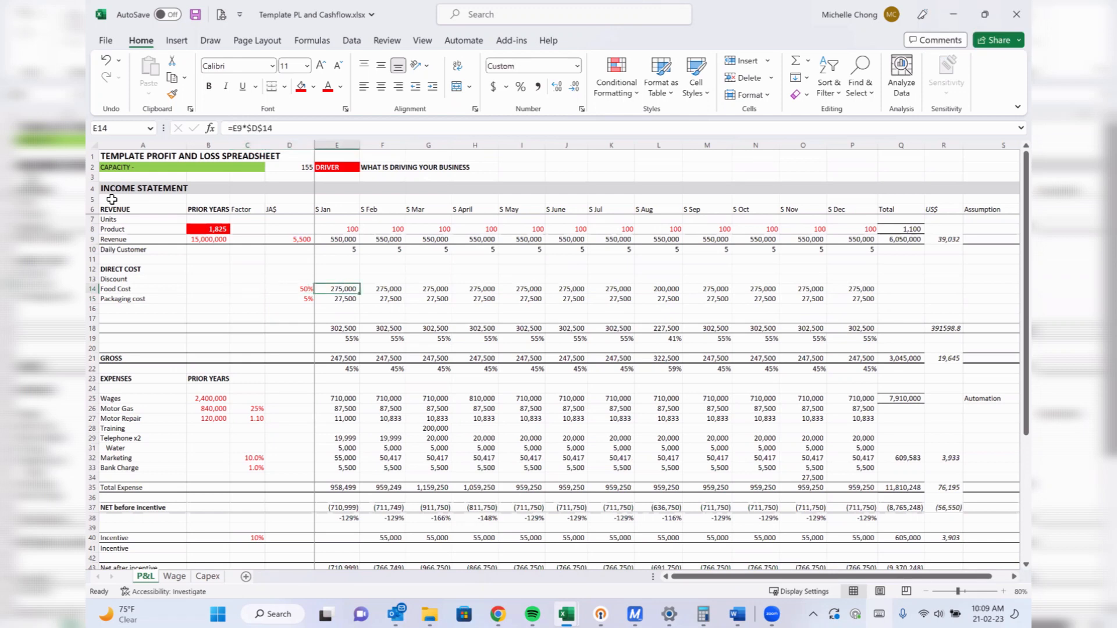
Compare the Revenue row's January formula, prior-years figure and yearly total.
key(Up)
key(Up)
key(Up)
key(Up)
key(Up)
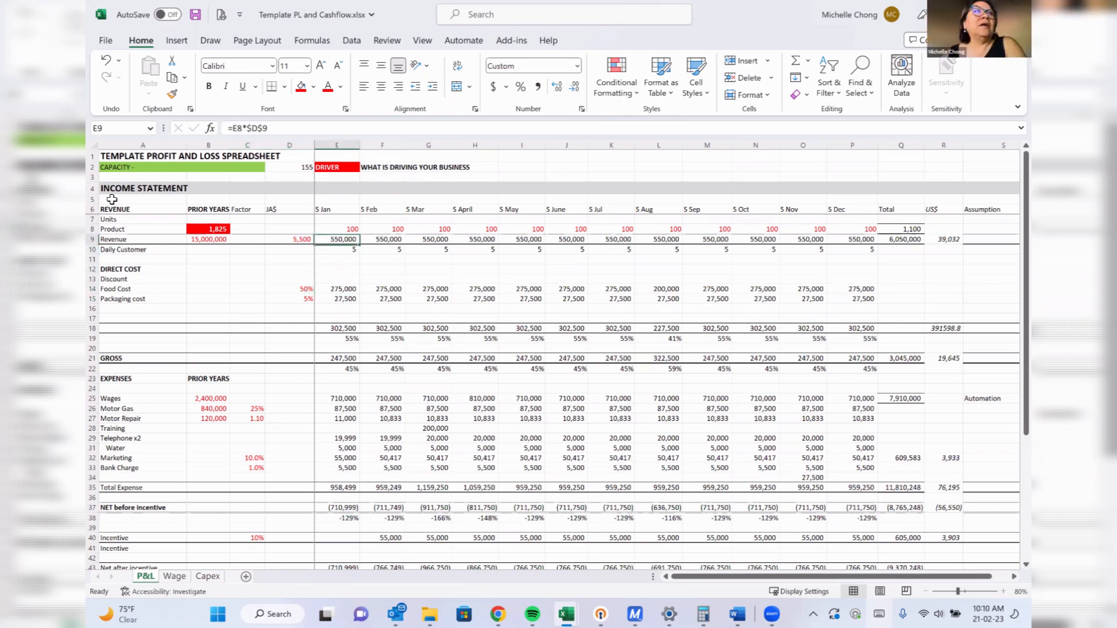
key(Left)
key(Left)
key(Left)
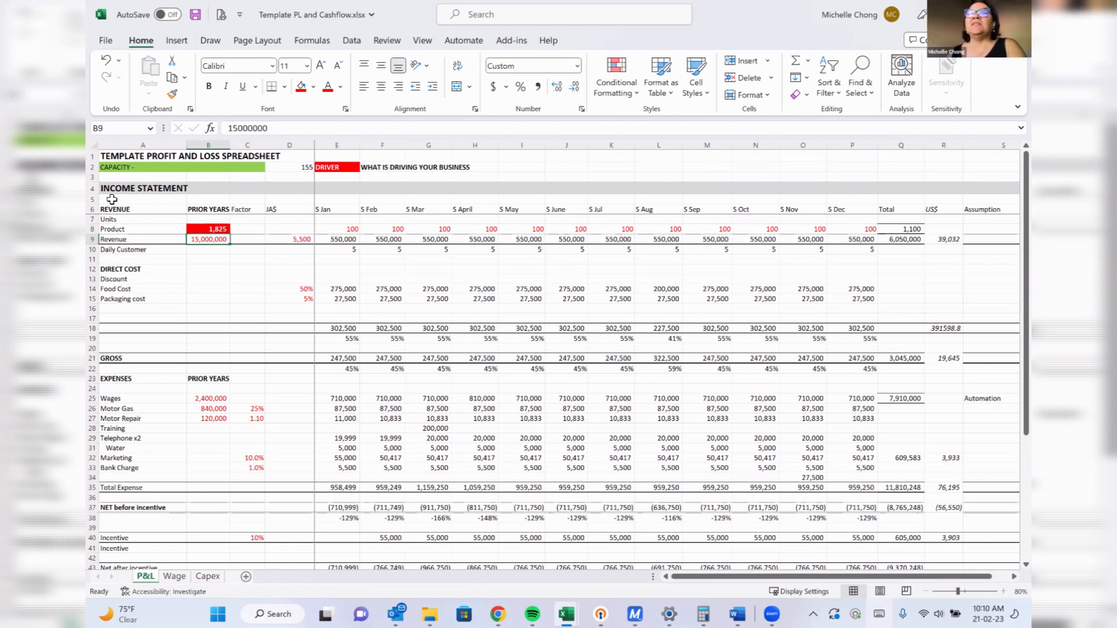
click(905, 236)
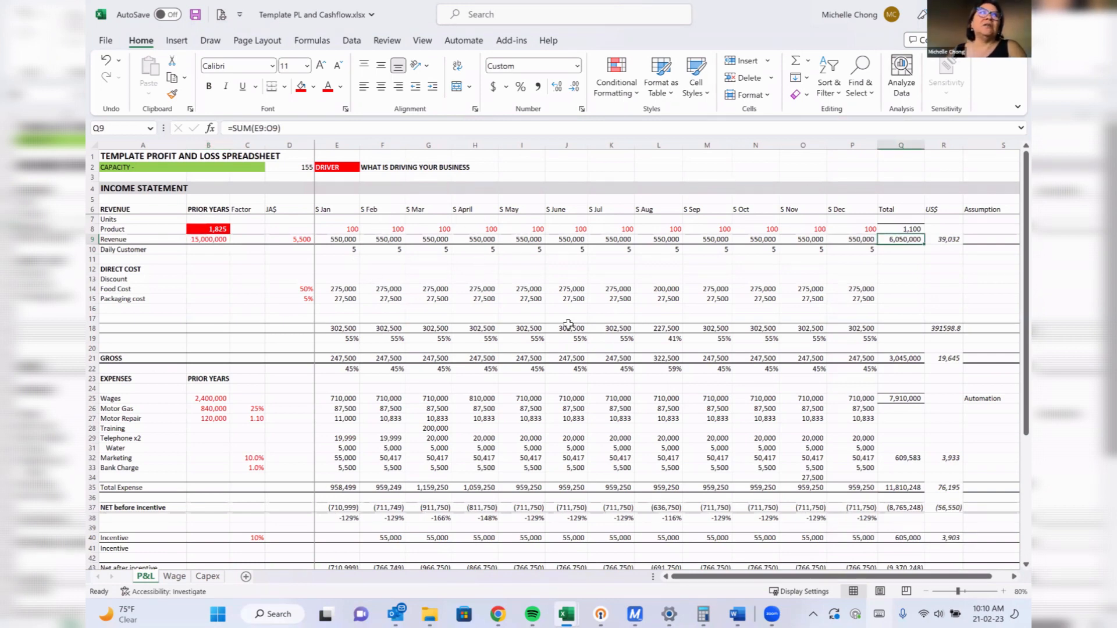
Set January's product quantity to 1000.
click(201, 238)
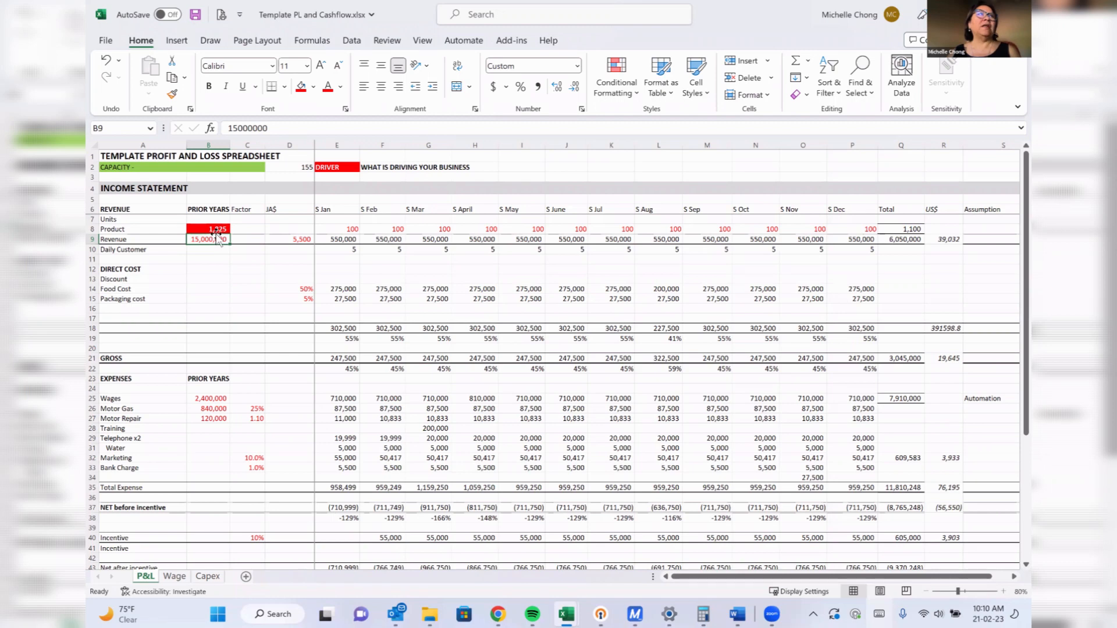
click(343, 231)
text(10)
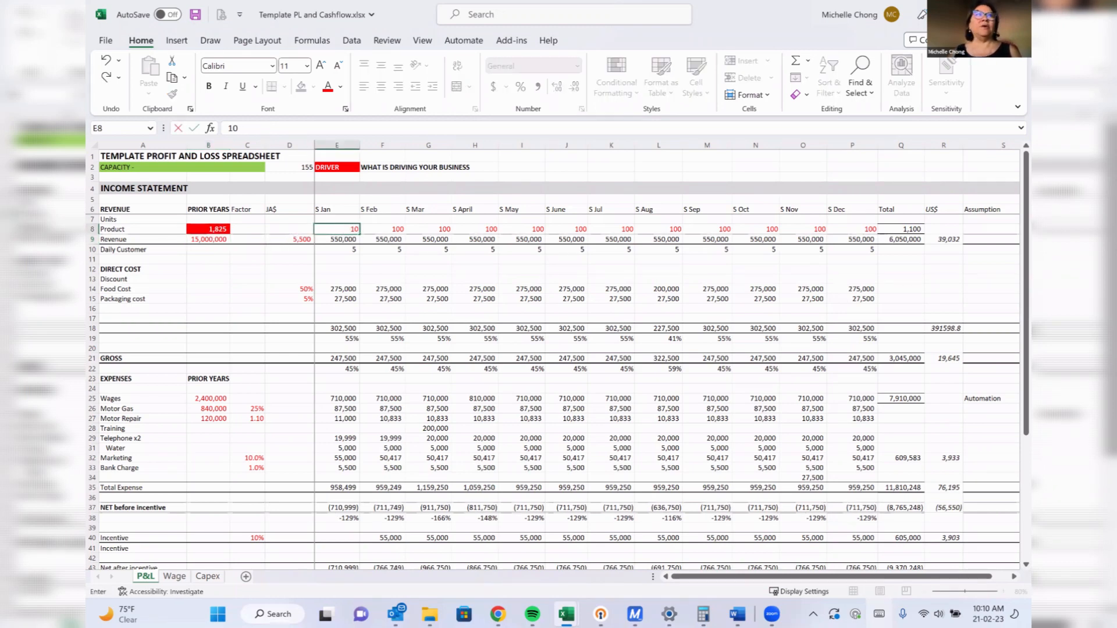
key(Return)
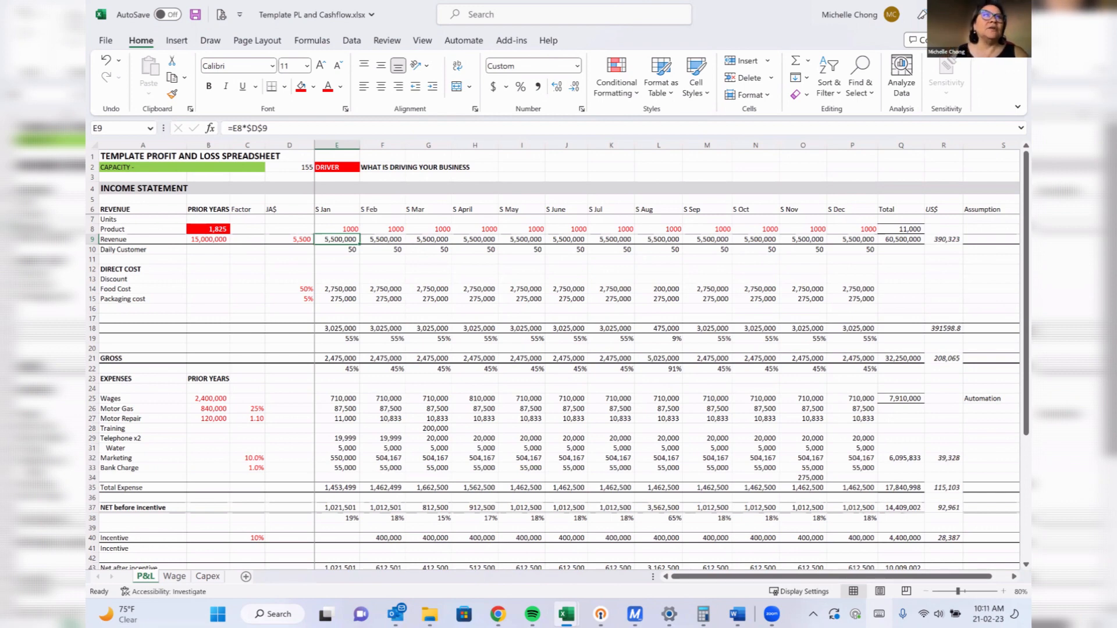
Inspect January's Marketing formula and set the Marketing factor to 20%.
scroll(452, 256, down, 3)
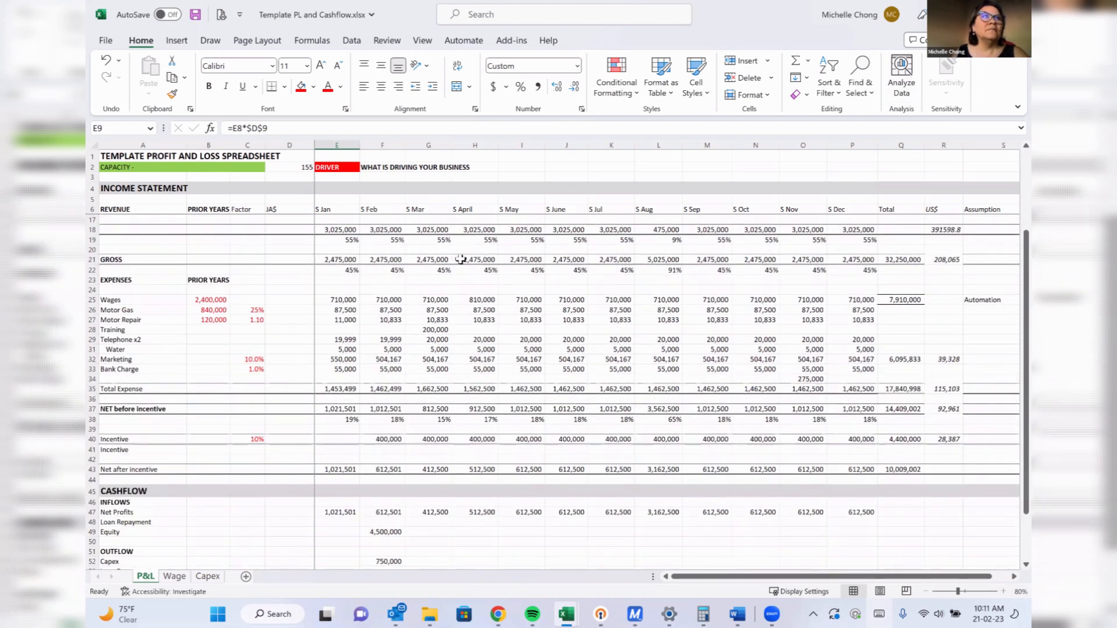
click(352, 360)
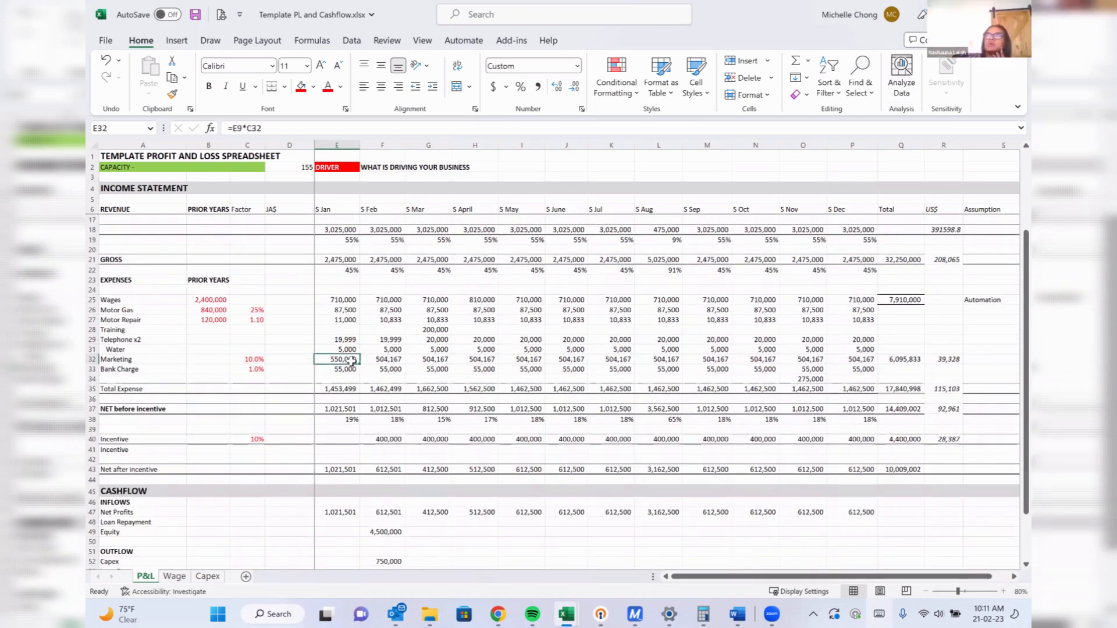
click(256, 360)
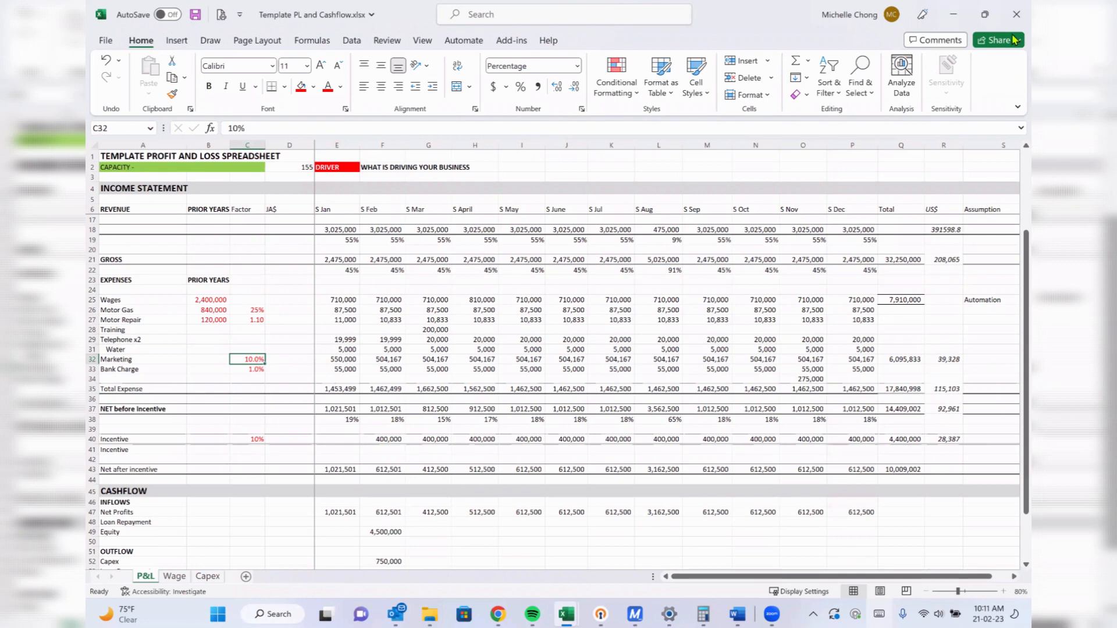
text(20)
key(Return)
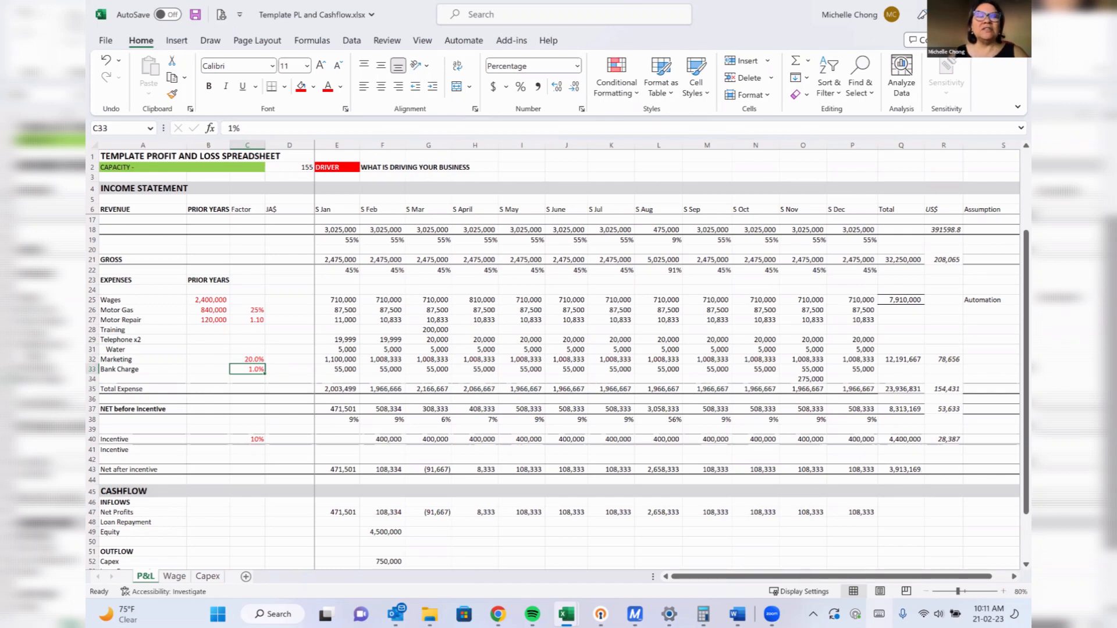
Set the Revenue row's prior-years figure to 30,000,000.
key(Up)
key(Up)
key(Up)
key(Up)
key(Up)
key(Up)
key(Up)
key(Up)
key(Up)
key(Up)
key(Up)
key(Up)
key(Up)
key(Up)
key(Up)
key(Up)
key(Up)
key(Up)
key(Up)
key(Up)
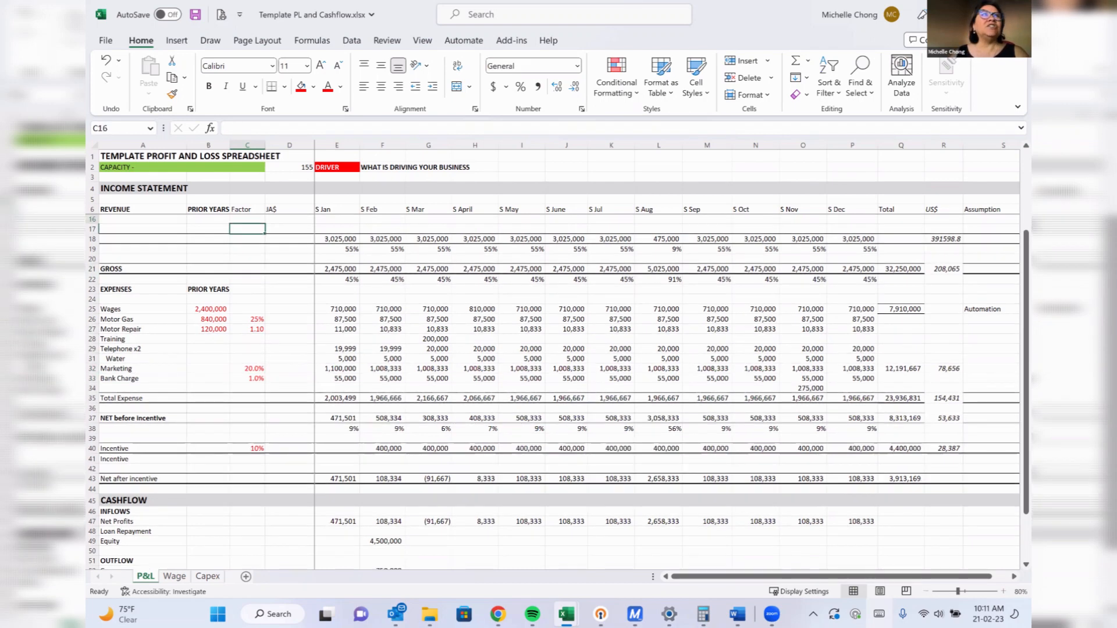
key(Down)
key(Down)
key(Down)
key(Down)
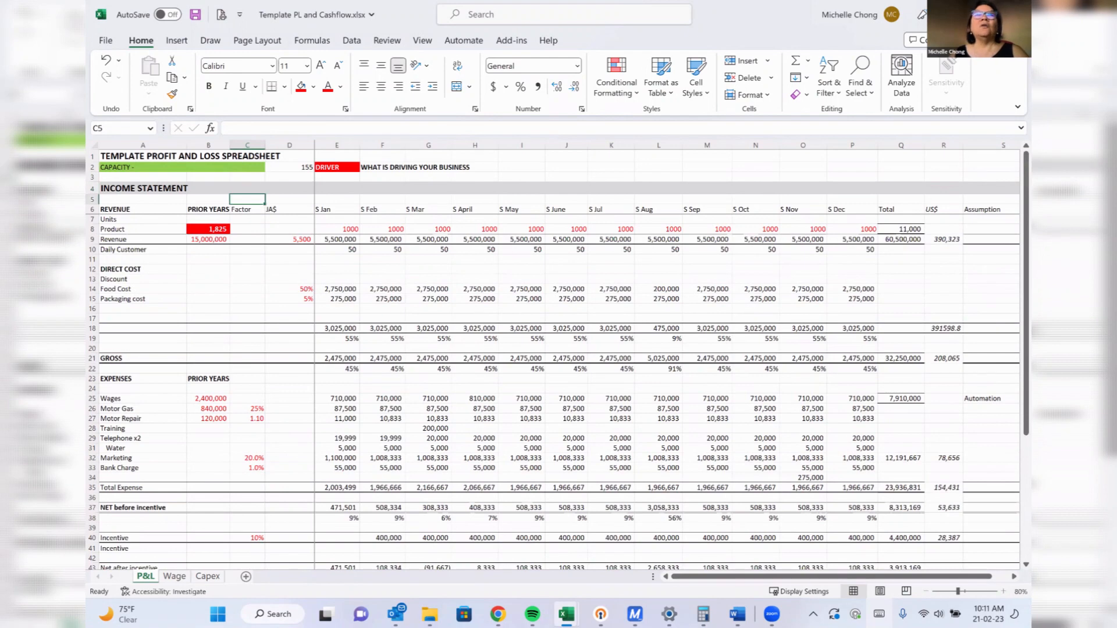
key(Down)
key(Down)
key(Down)
key(Down)
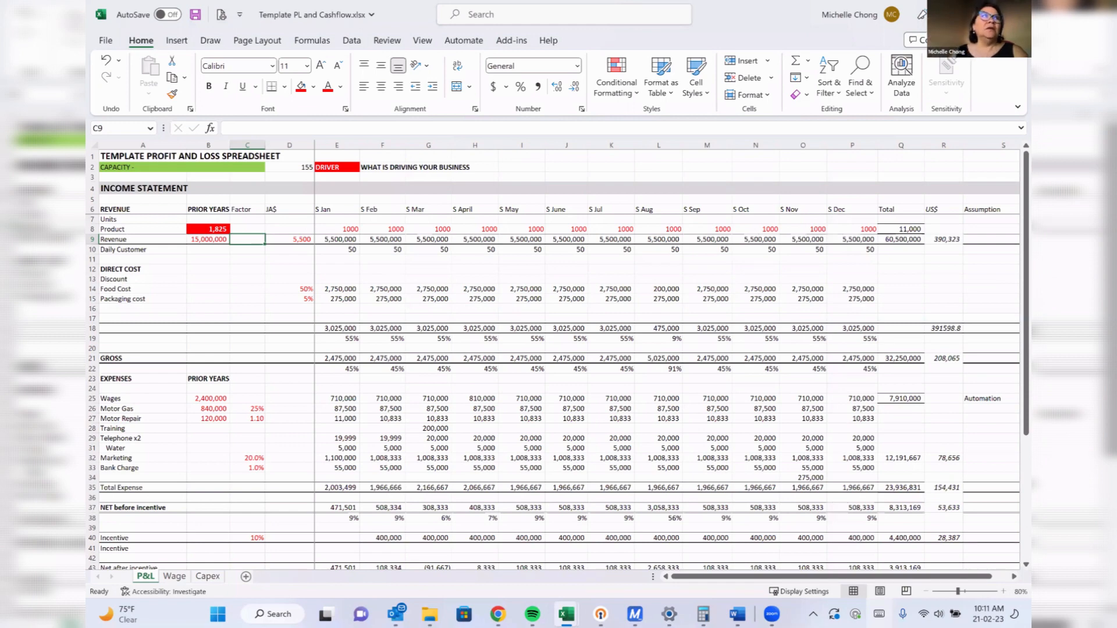
click(208, 239)
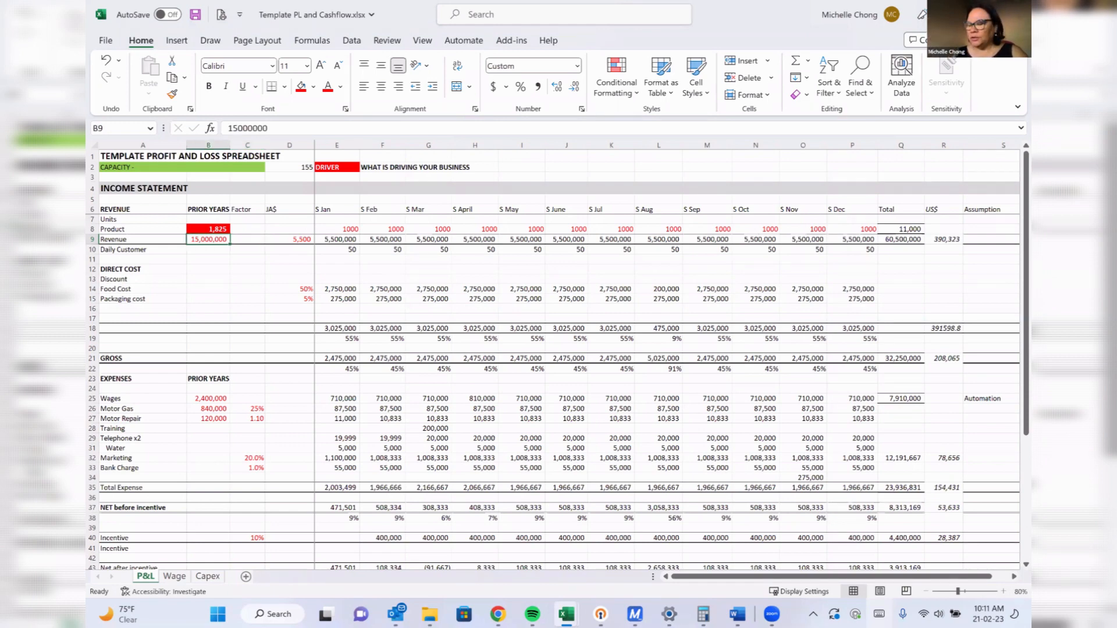
text(30,000,000)
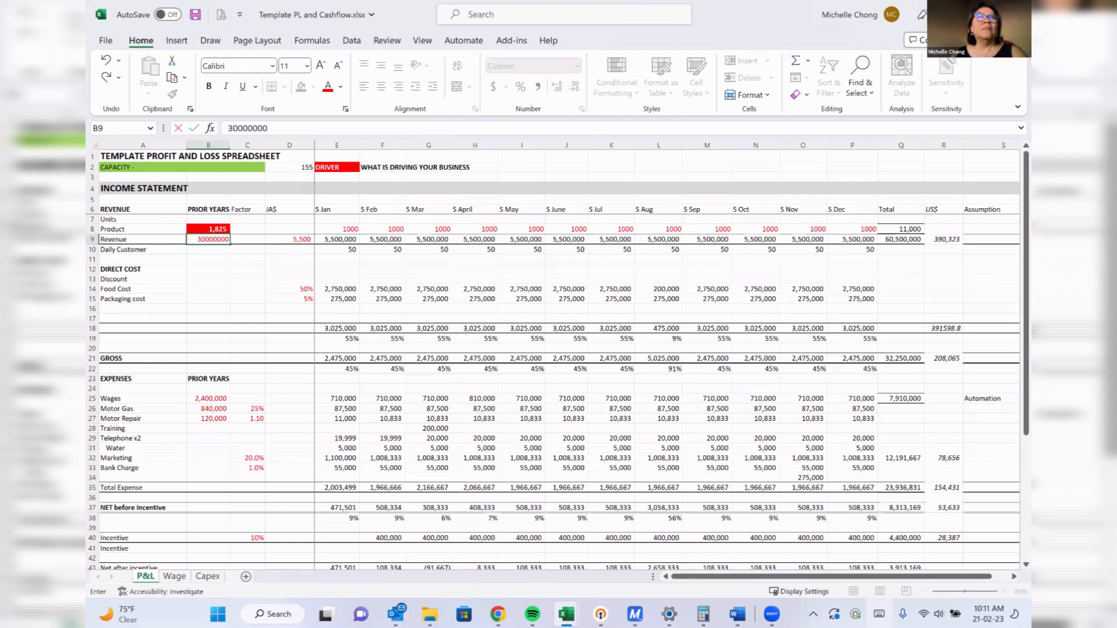
key(Return)
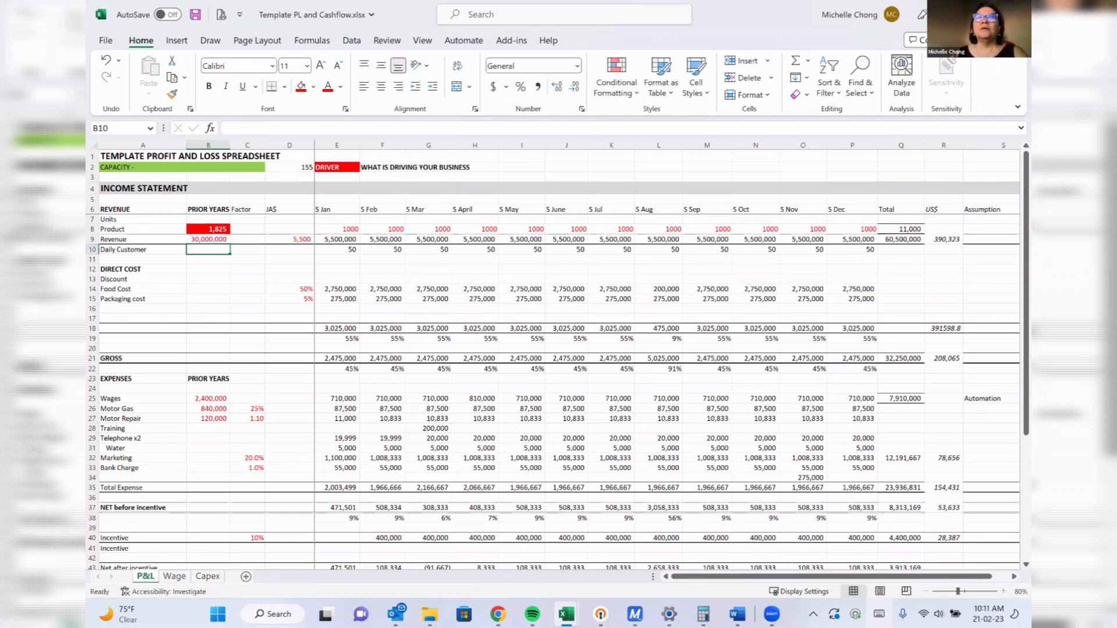
Compare the Revenue row's yearly total with the Marketing factor.
click(902, 239)
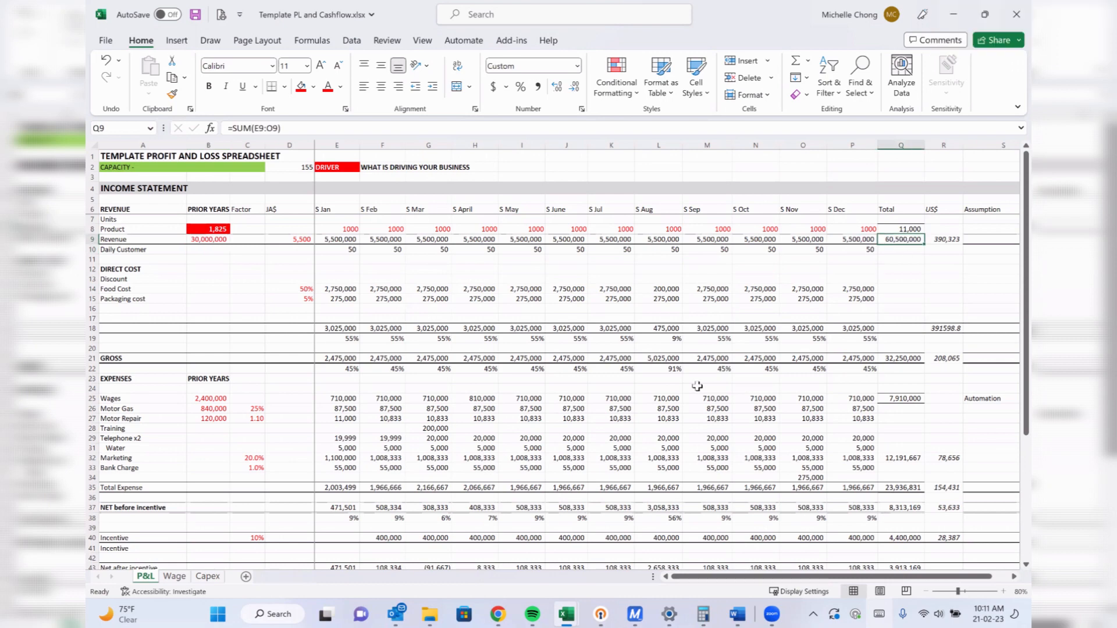
scroll(697, 385, down, 3)
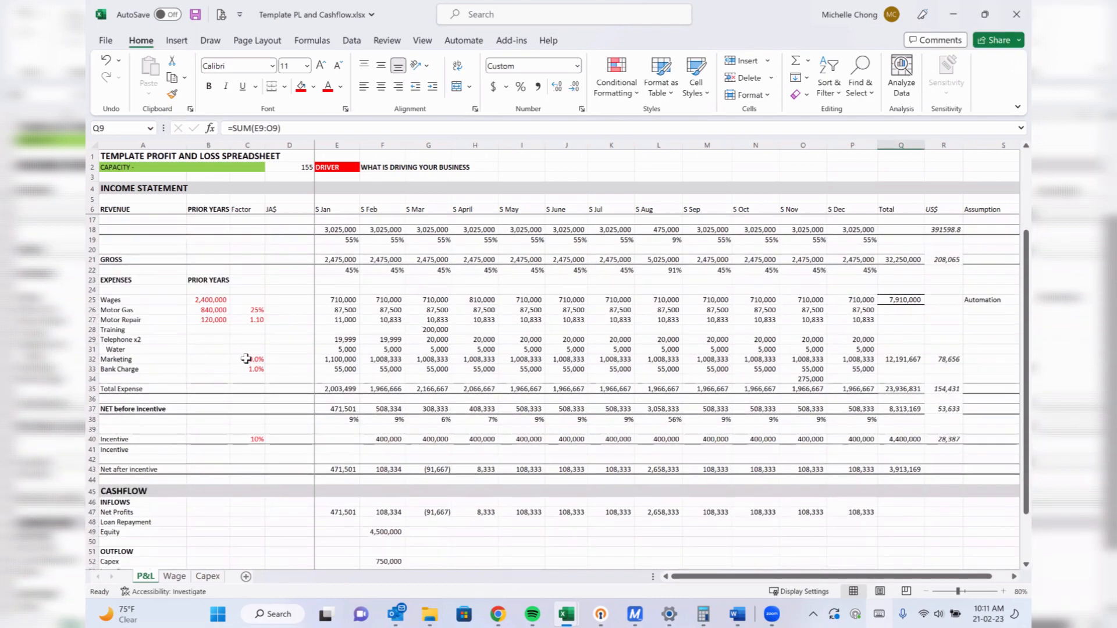
click(246, 359)
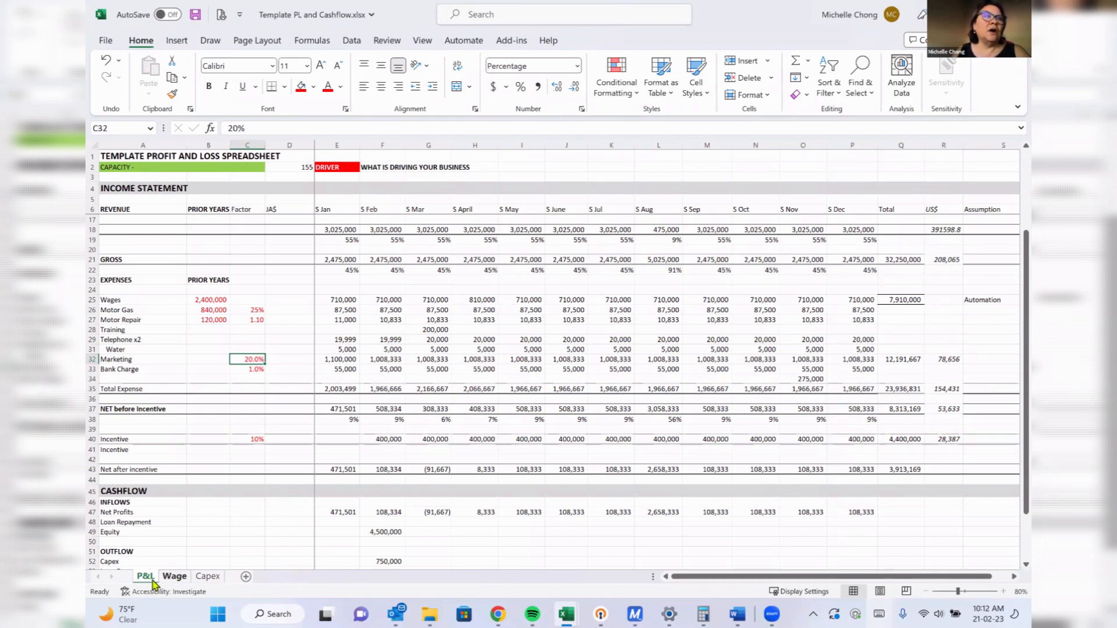
Examine January's wage breakdown on the Wage sheet and the formula behind January's Wages on the P&L sheet.
click(174, 576)
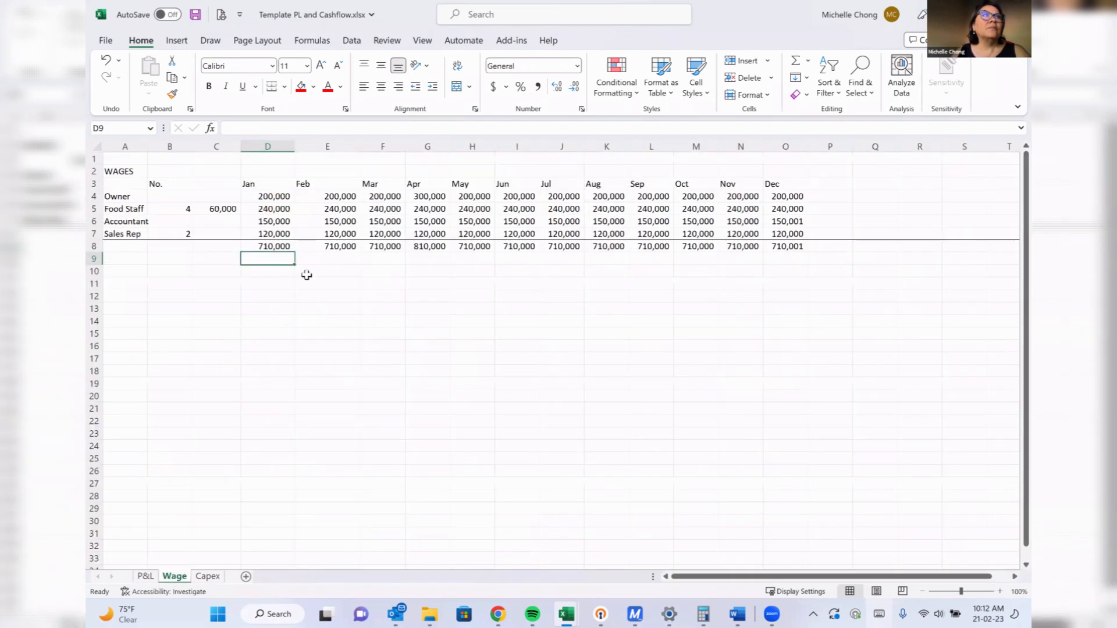
drag(290, 185, 276, 279)
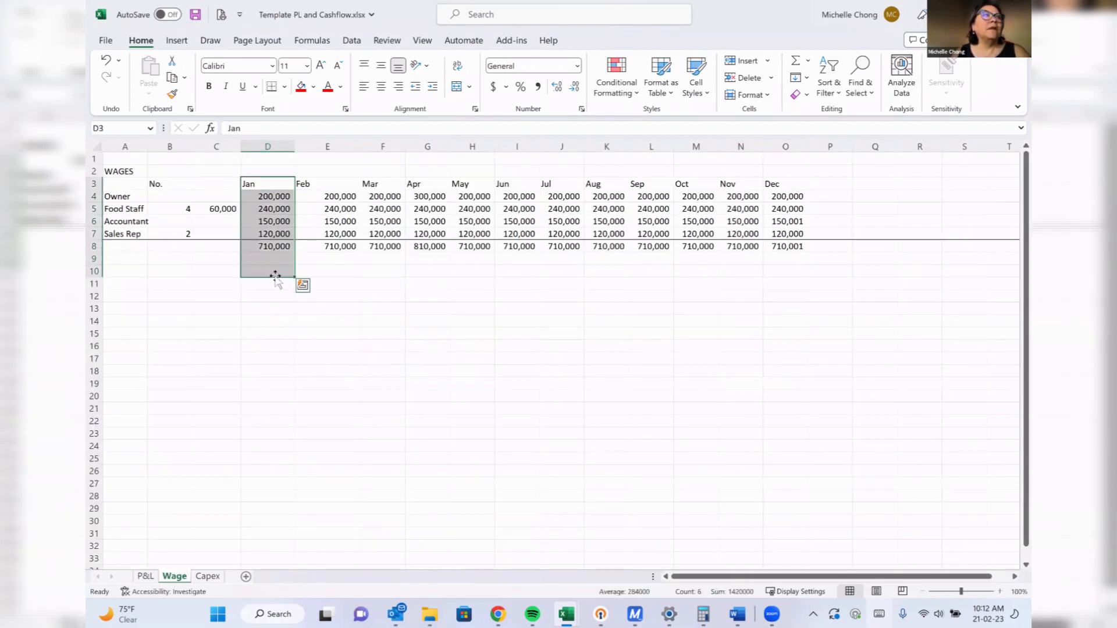
click(145, 576)
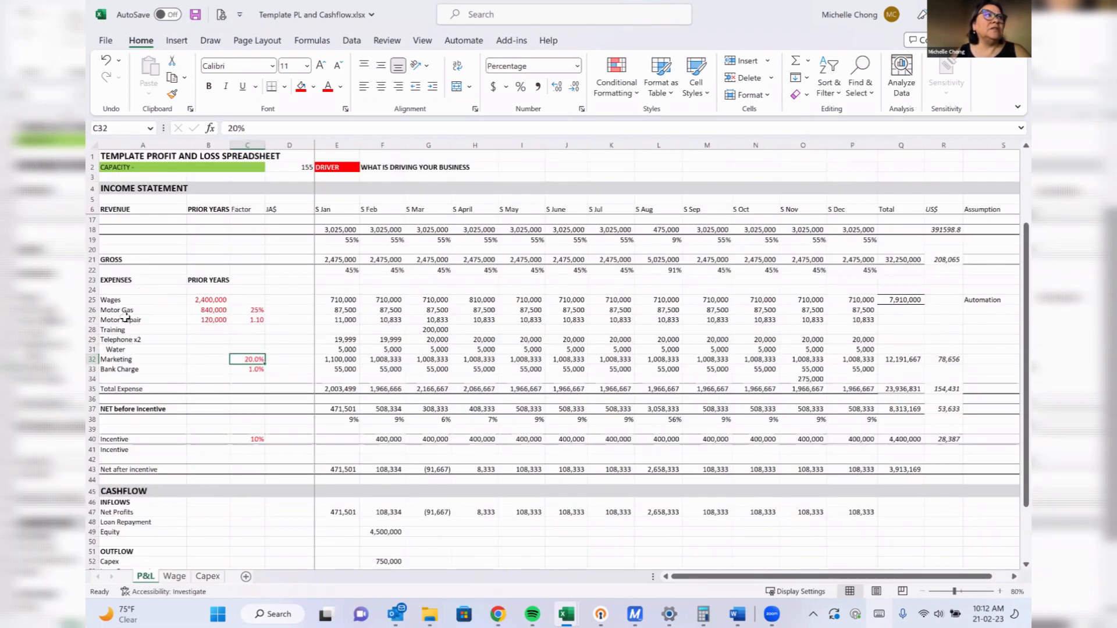
click(111, 300)
click(340, 299)
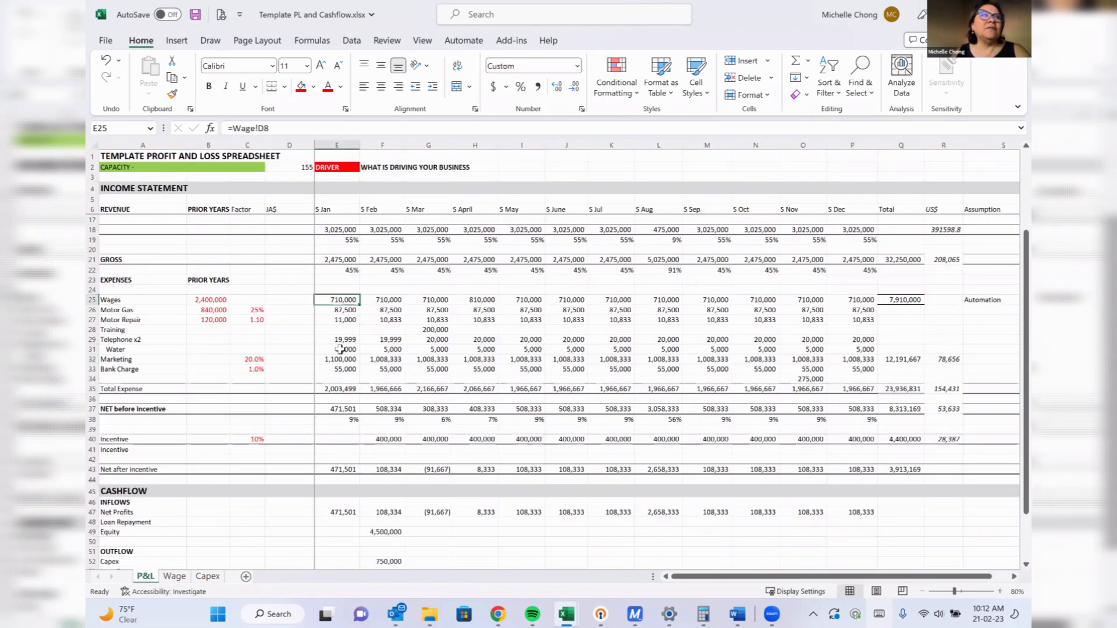
click(174, 576)
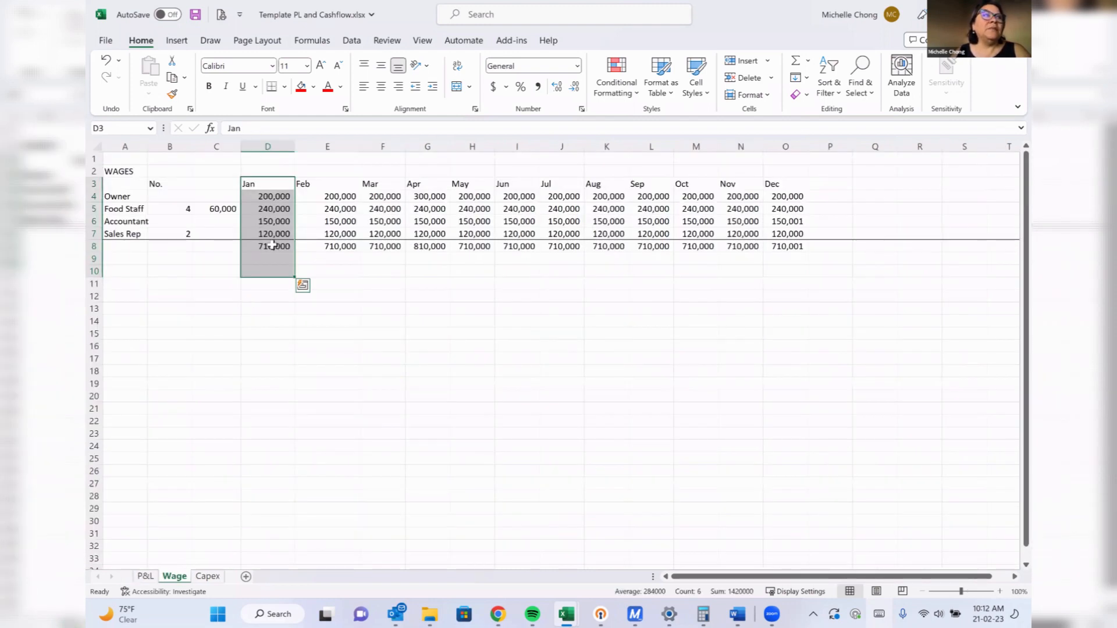
Re-enter January's Wages on the P&L sheet as a link to January's total on the Wage sheet, =Wage!D8.
click(144, 577)
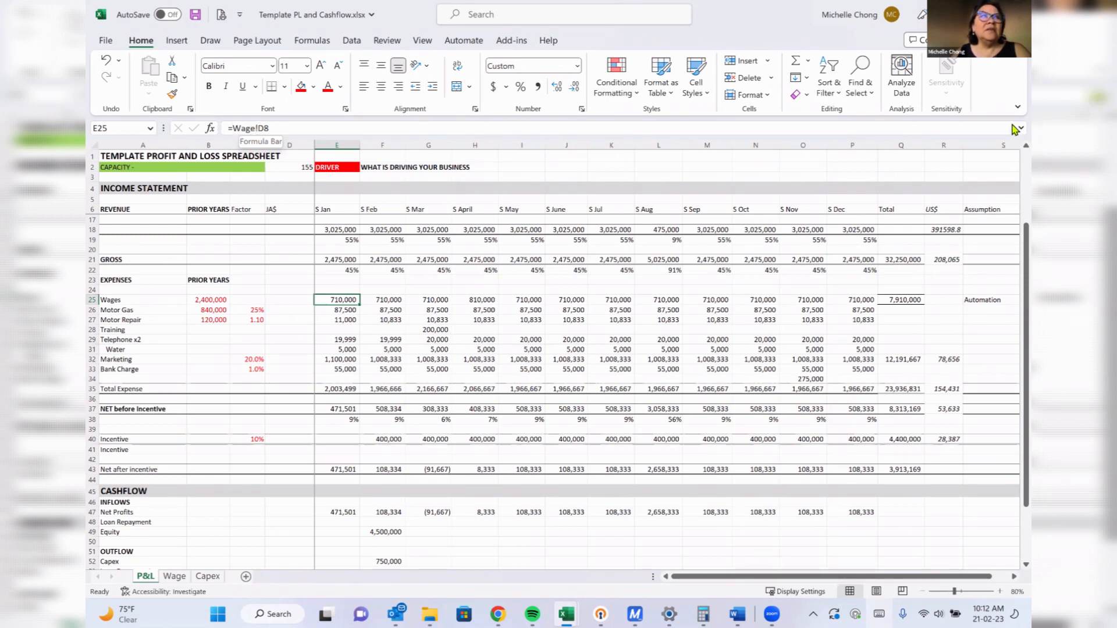
text(=)
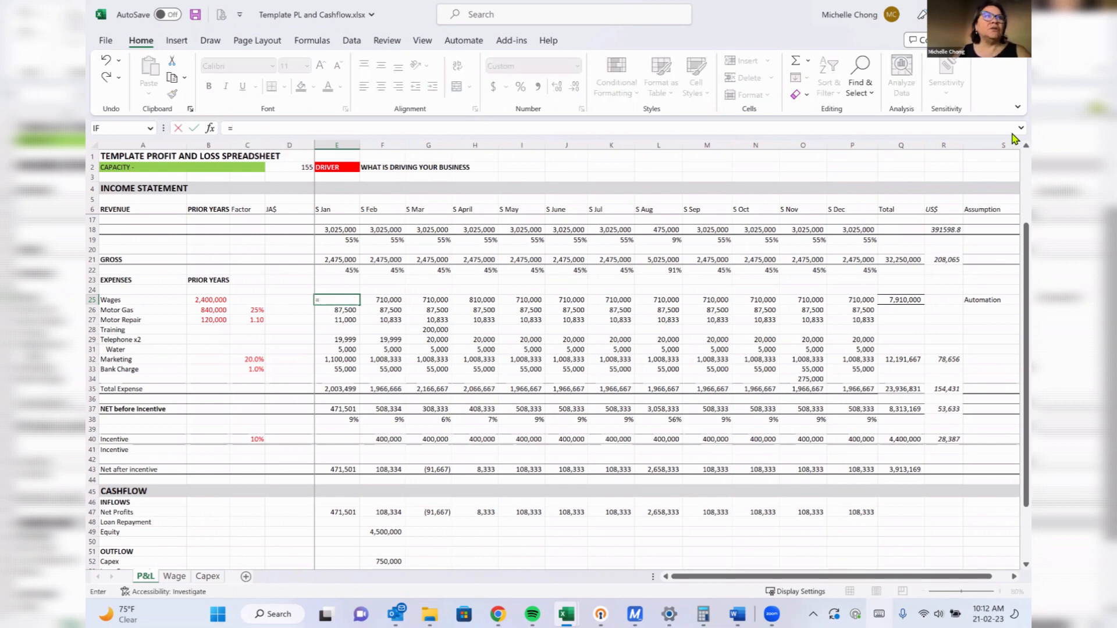
click(174, 576)
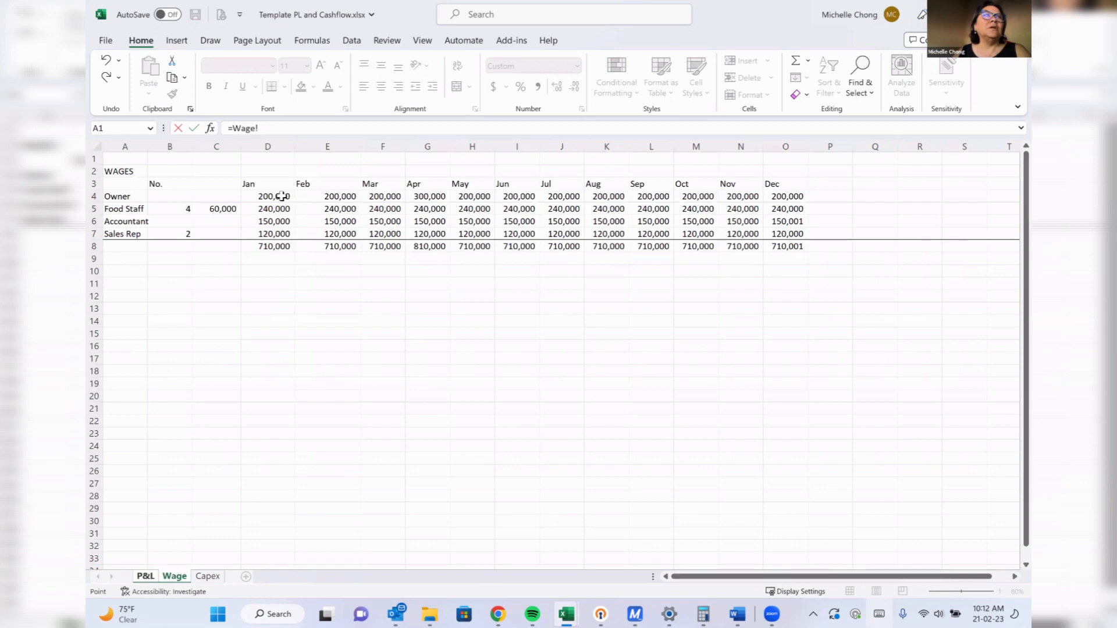
click(284, 246)
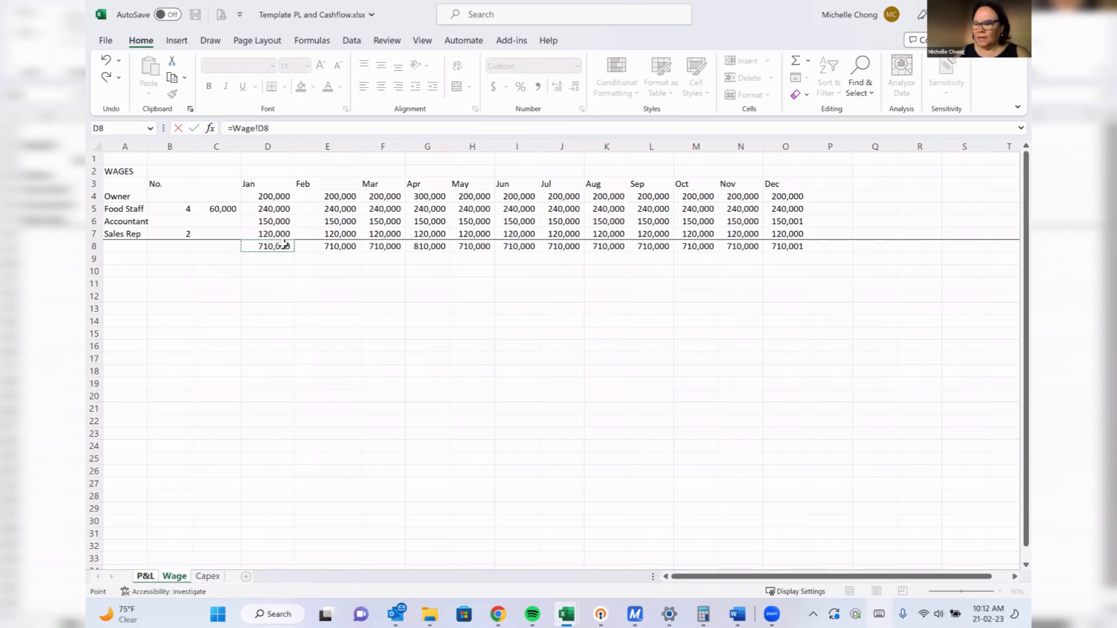
key(Return)
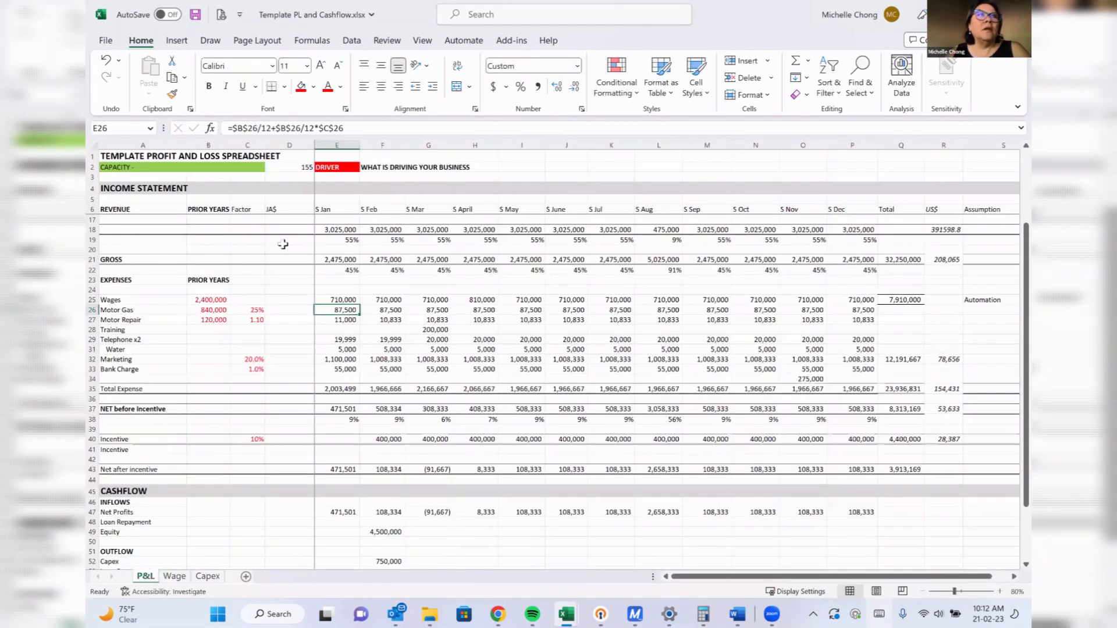
Set the Owner's January wage on the Wage sheet to 300000.
click(174, 577)
click(294, 196)
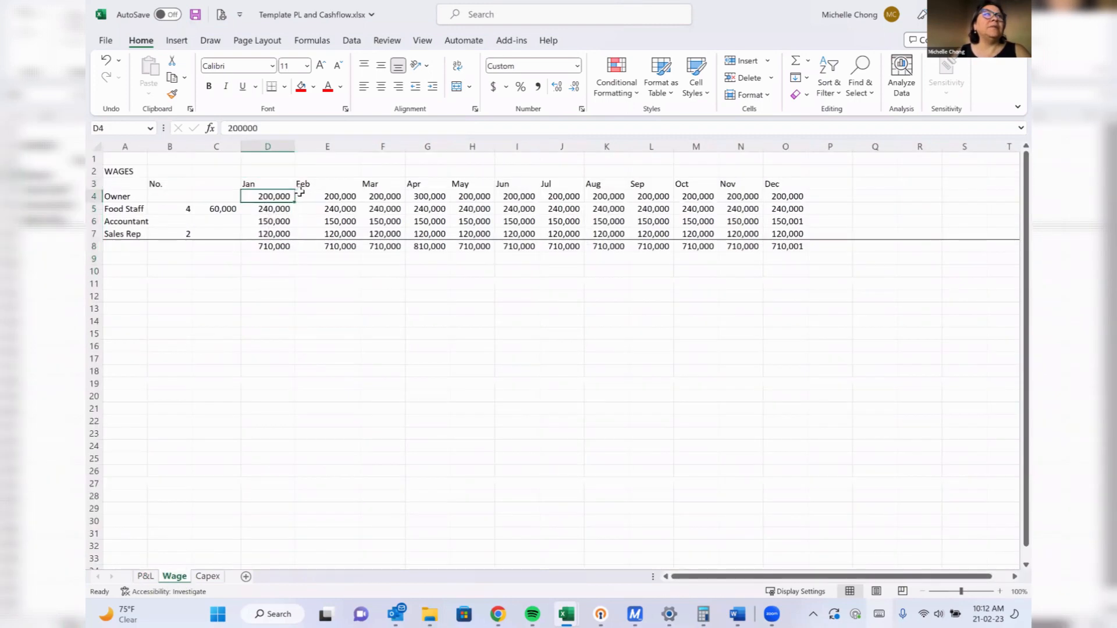
text(3)
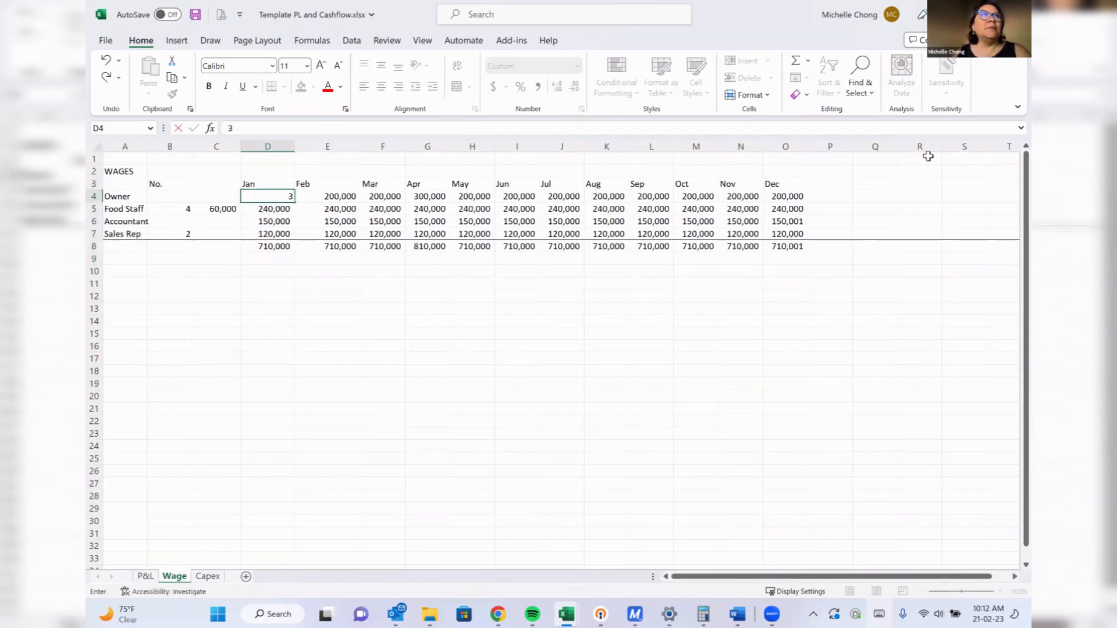
text(00000)
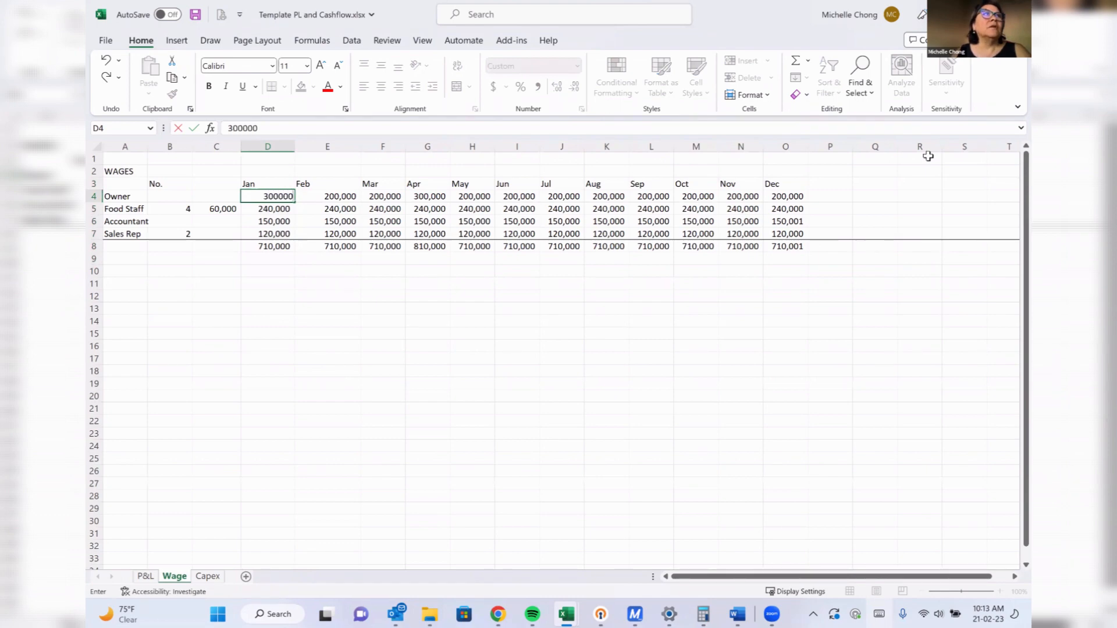
key(Return)
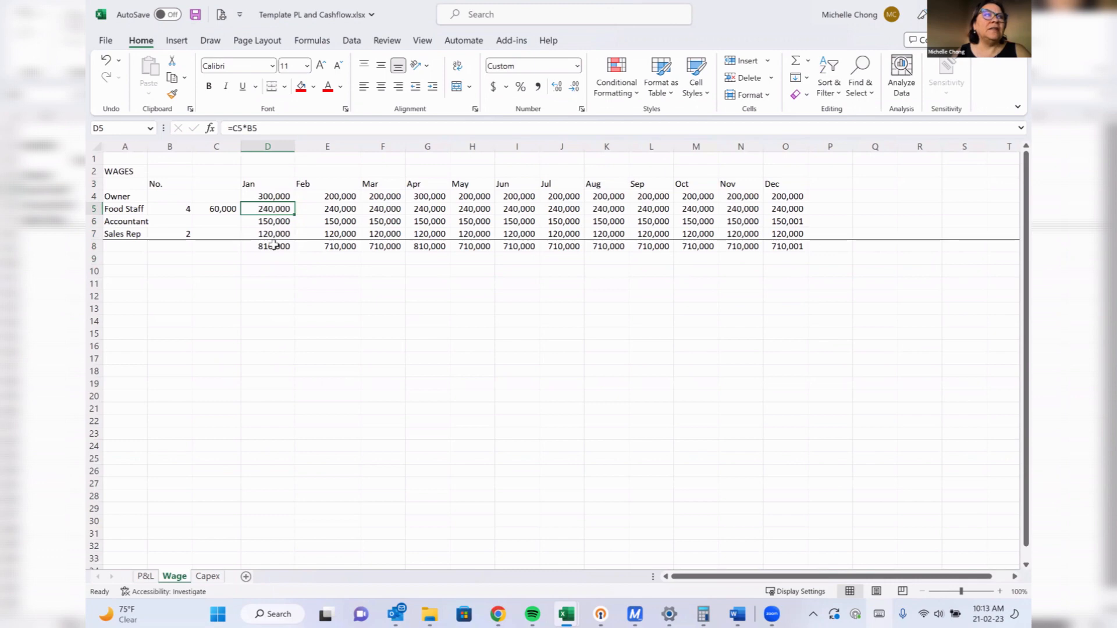
Check January's Wages on the P&L sheet against January's total on the Wage sheet.
click(145, 576)
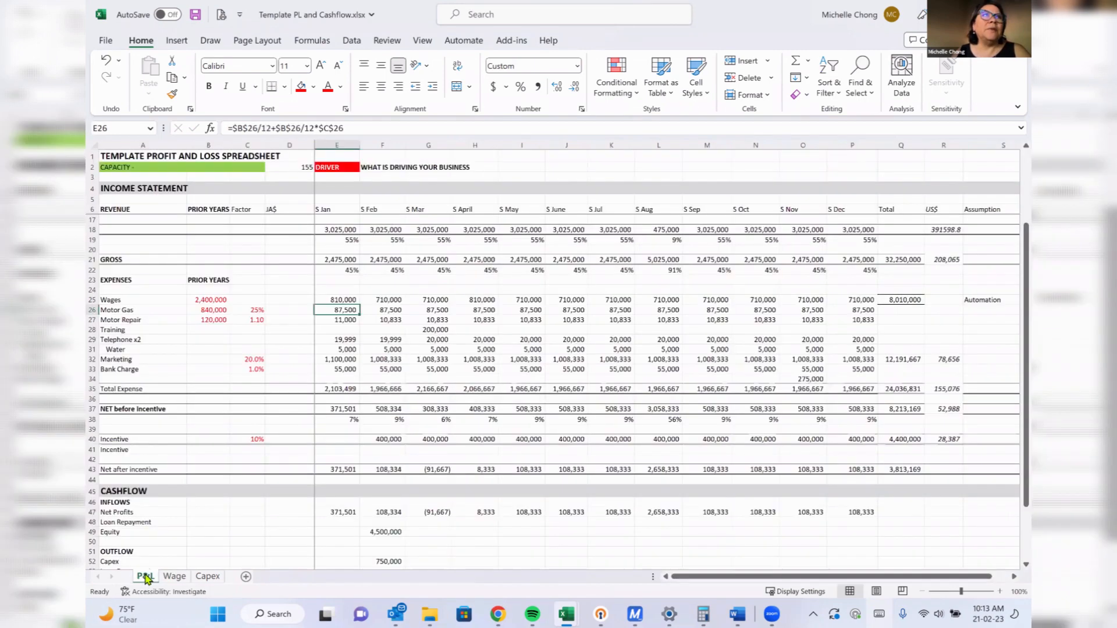
click(348, 302)
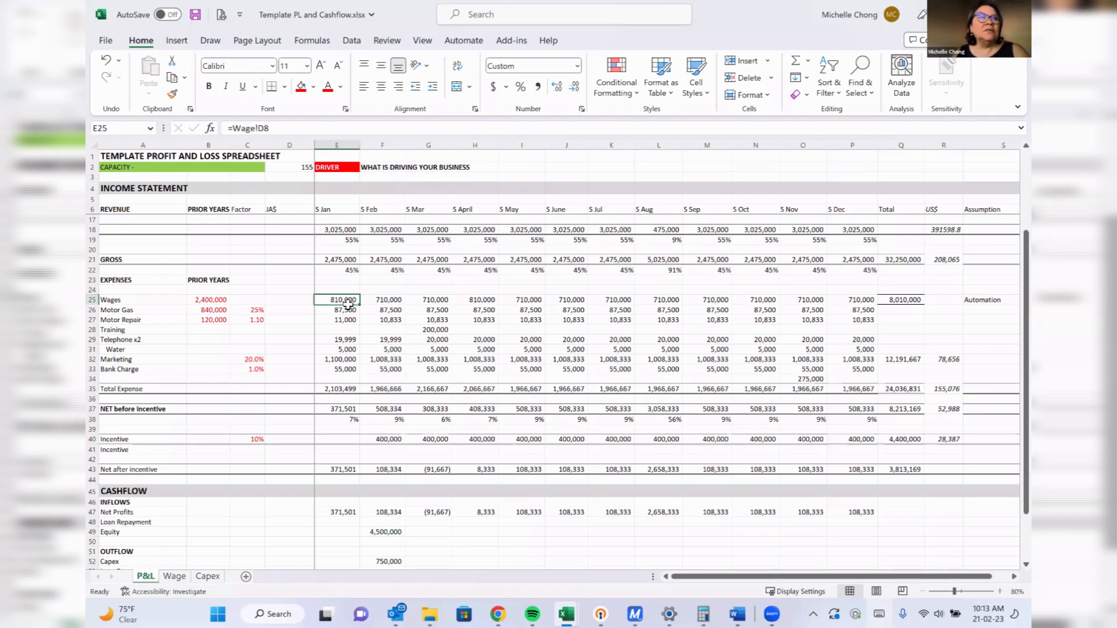
click(175, 577)
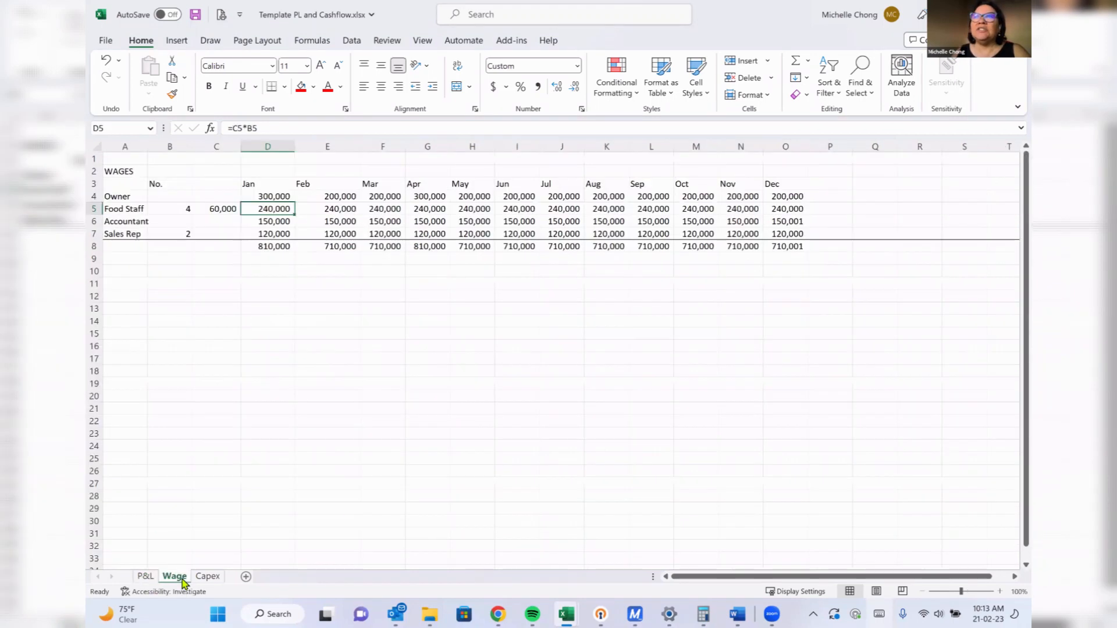
click(143, 577)
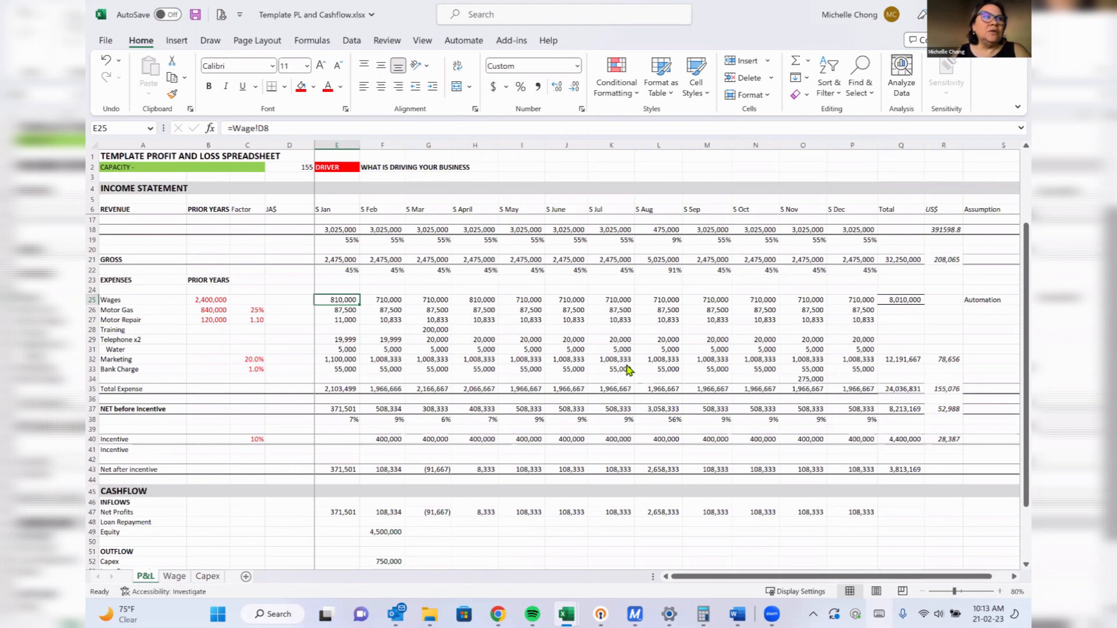
click(175, 577)
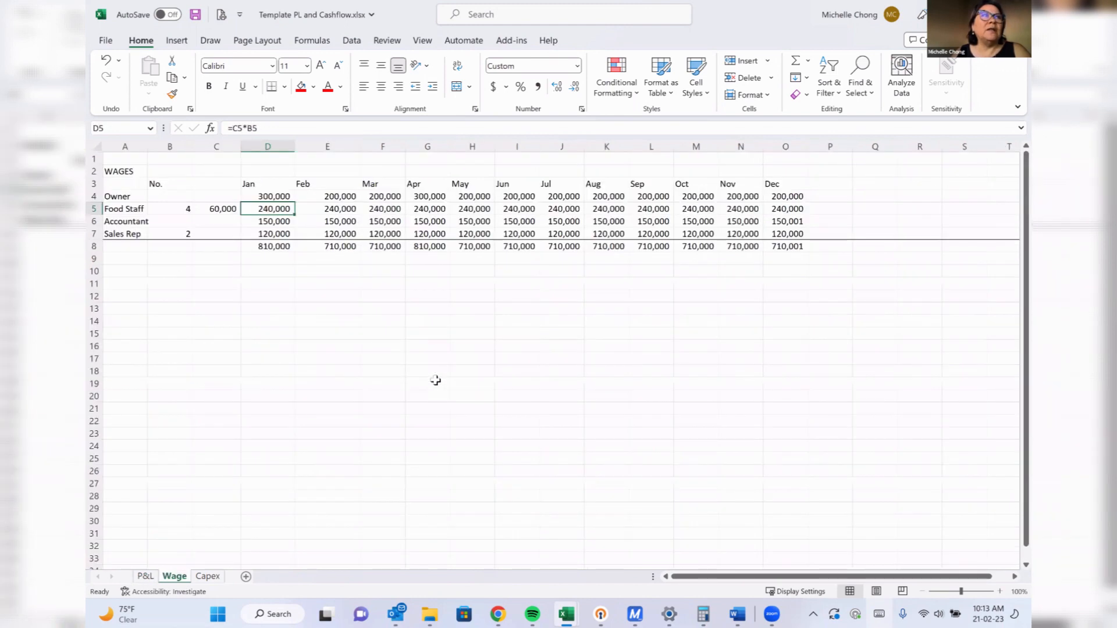
Set the number of Sales Reps on the Wage sheet to 4.
click(243, 245)
click(191, 235)
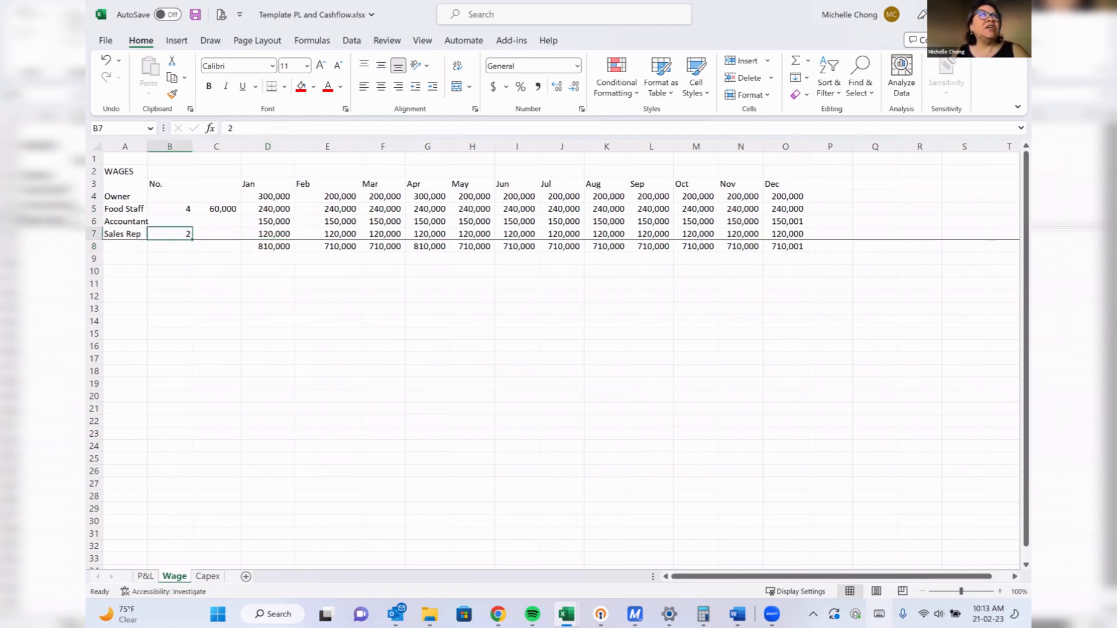
text(4)
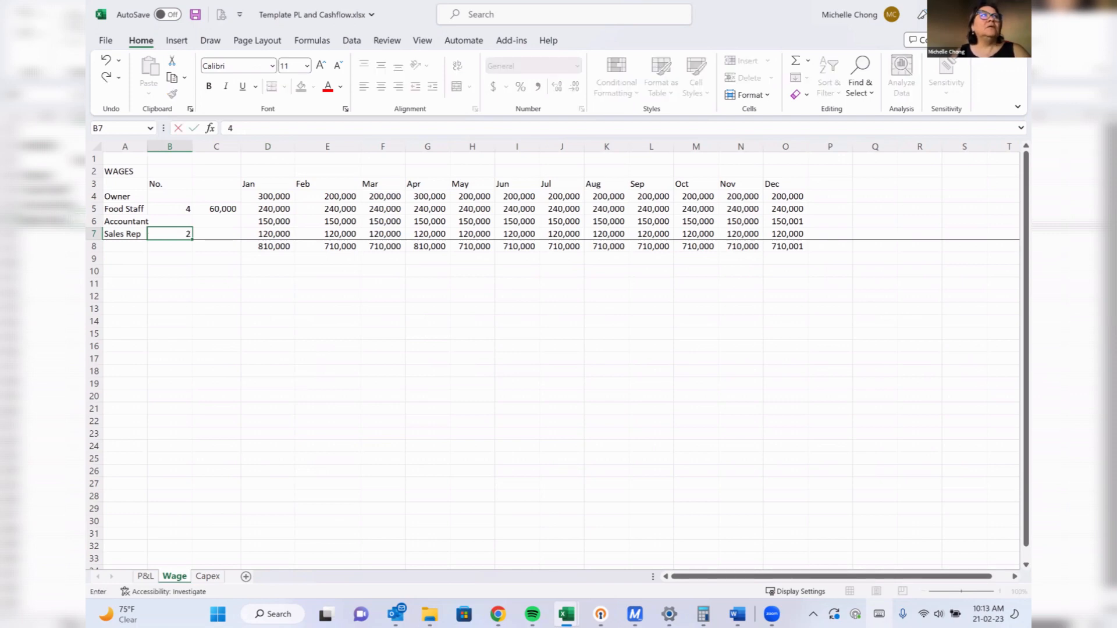
key(Return)
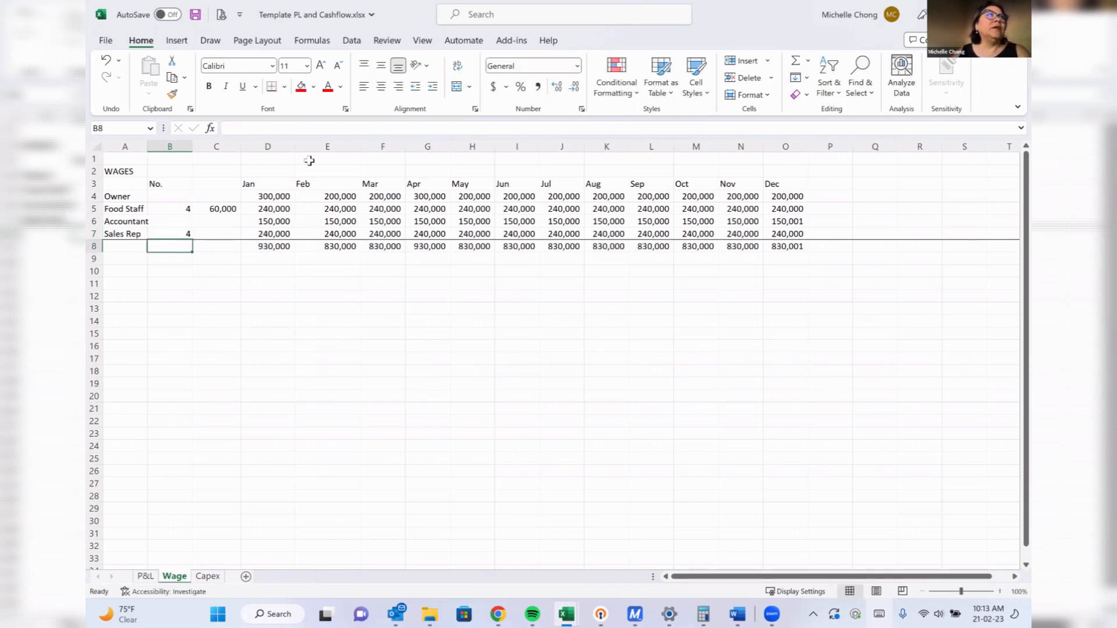
Color the number and rate cells B4:C7 red on the Wage sheet and set the number of Sales Reps to 6.
drag(175, 196, 213, 236)
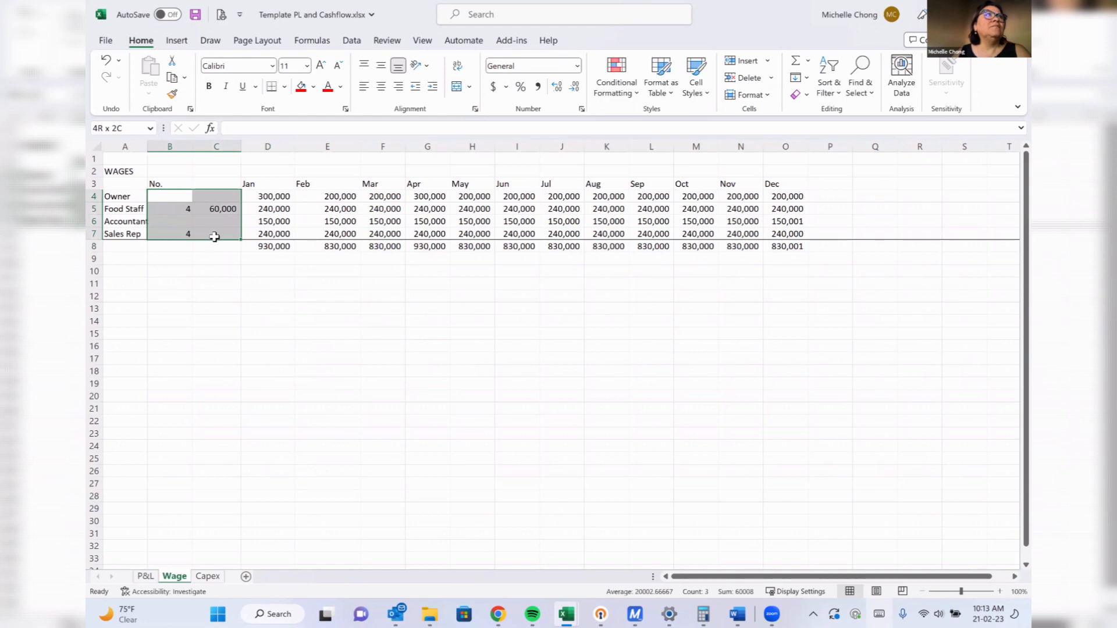
click(328, 87)
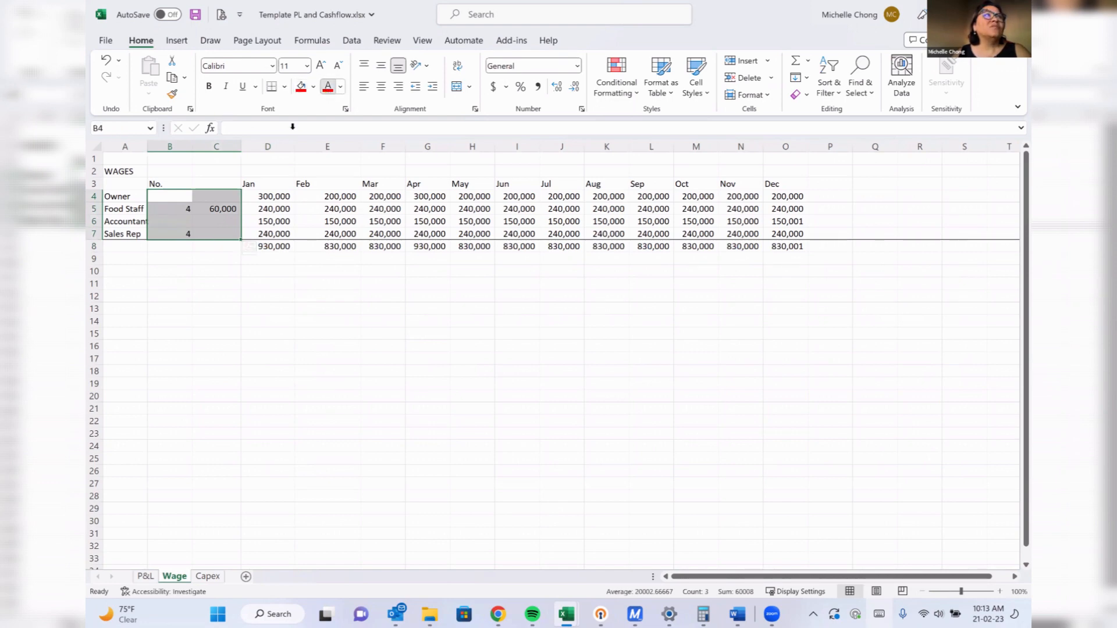
click(180, 234)
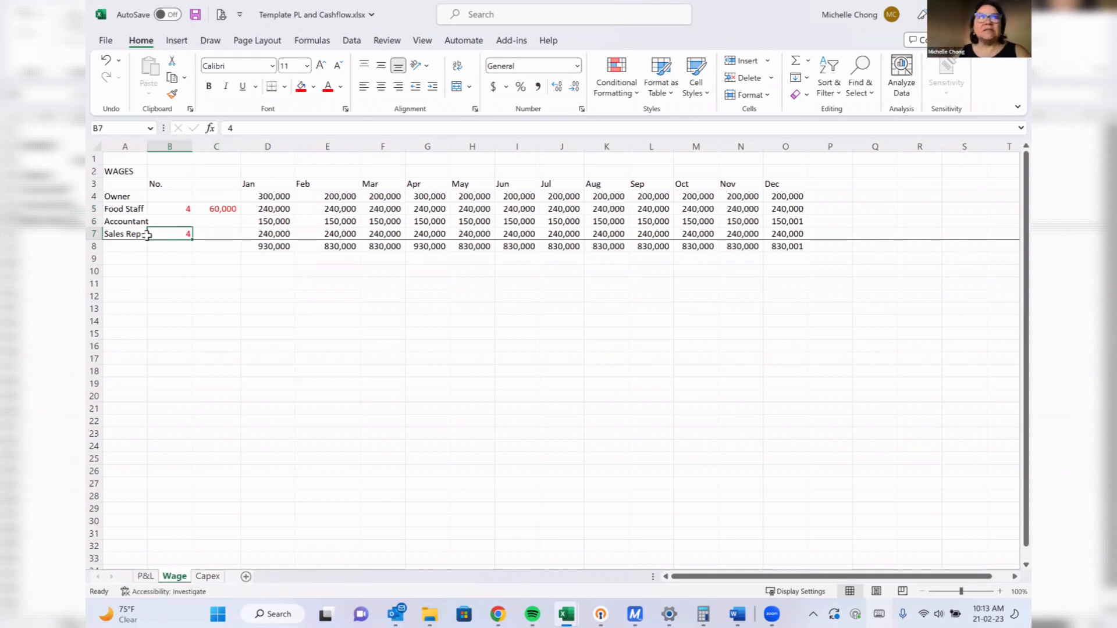
text(6)
key(Return)
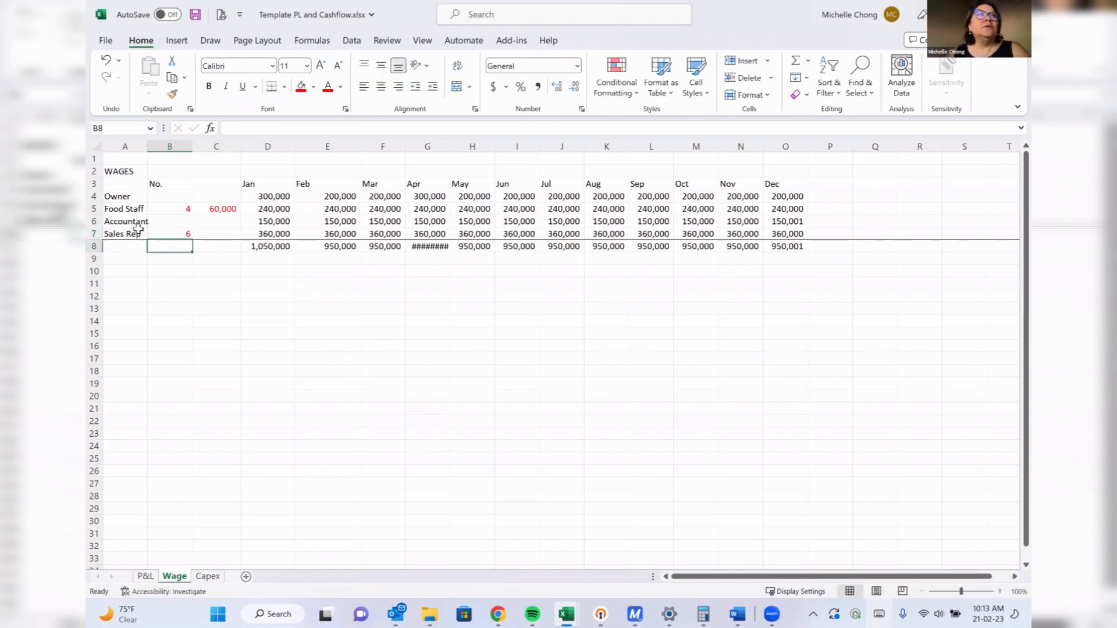
Compare January's total on the Wage sheet with January's Wages on the P&L sheet and review February's revenue and direct cost rows.
click(260, 245)
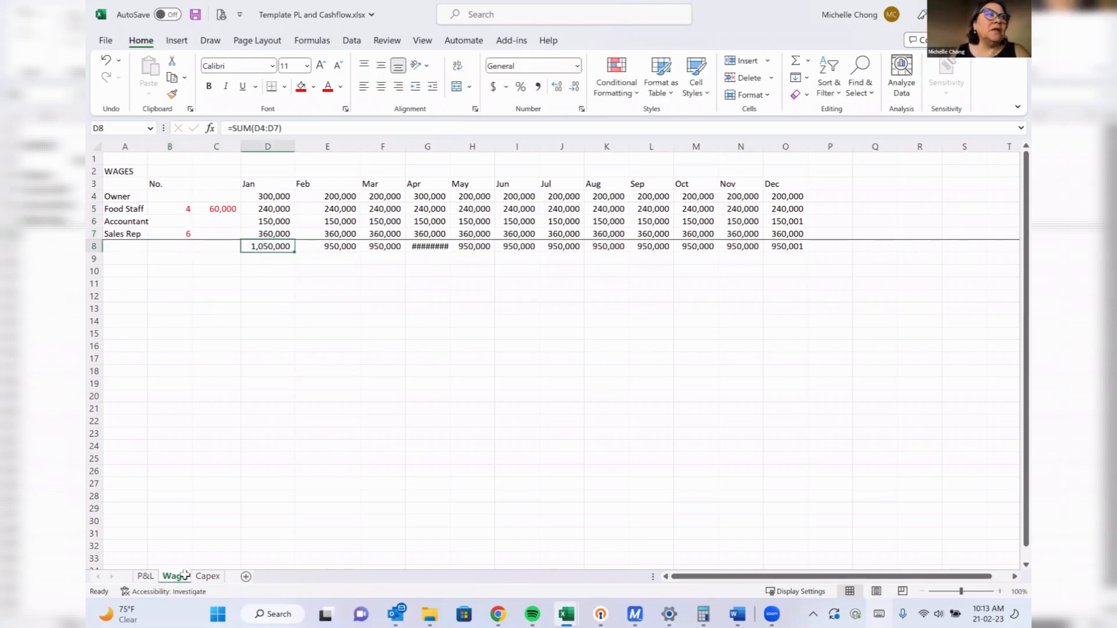
ctrl+click(146, 576)
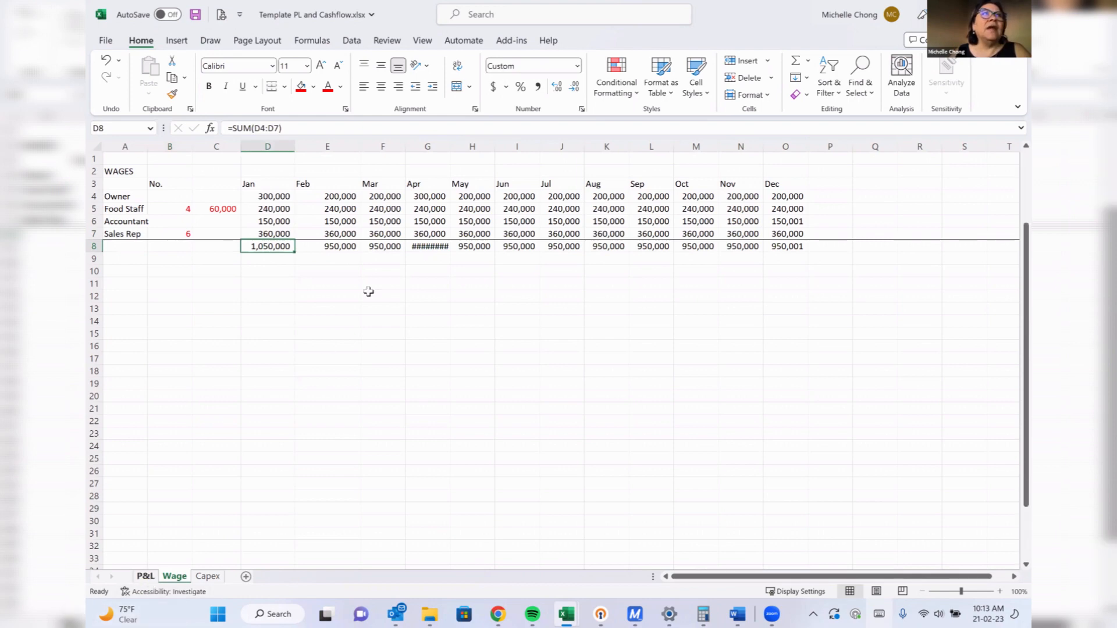
key(Return)
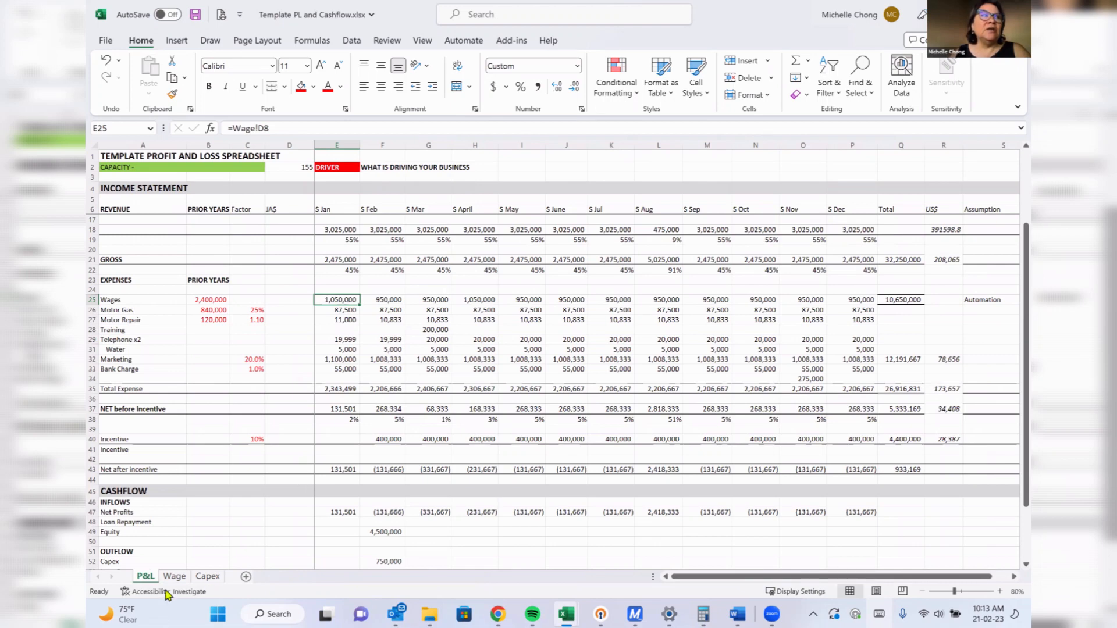
click(174, 576)
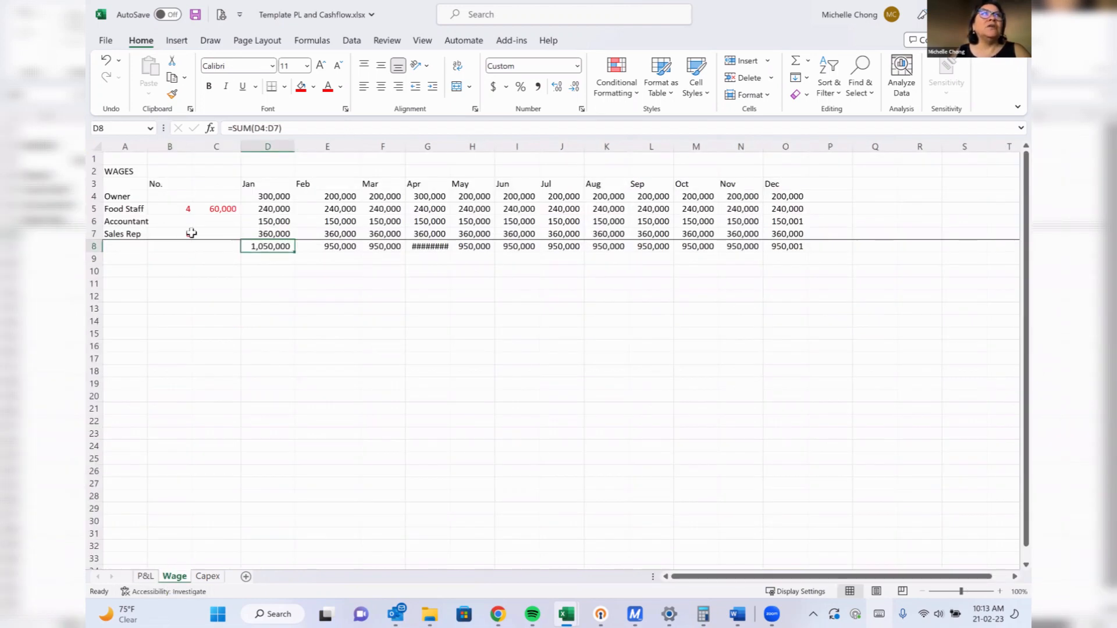
click(145, 576)
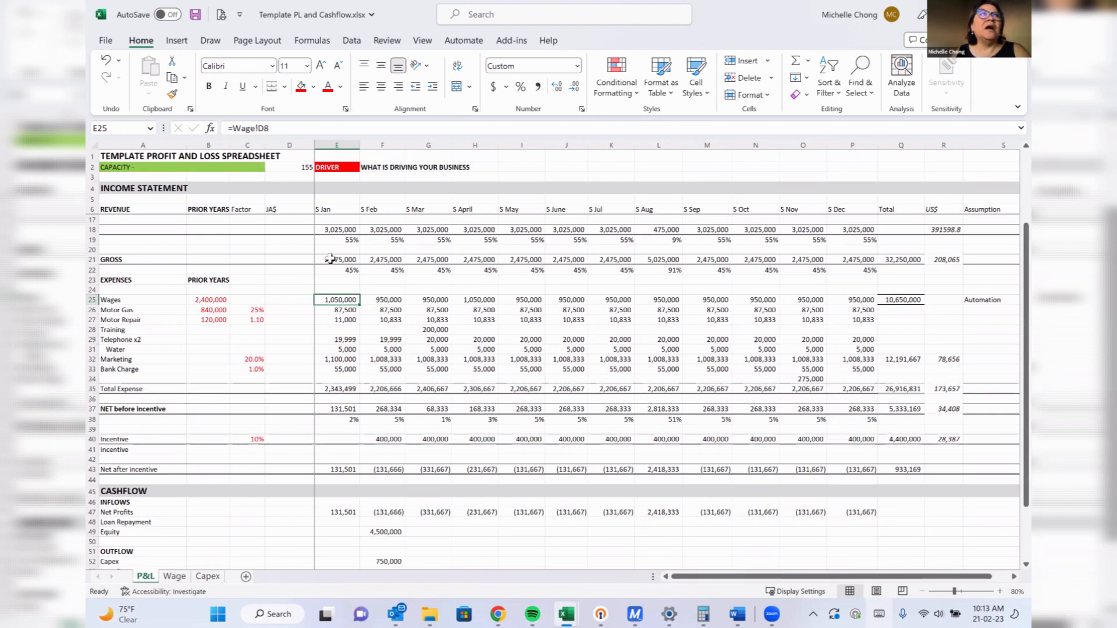
drag(372, 211, 366, 278)
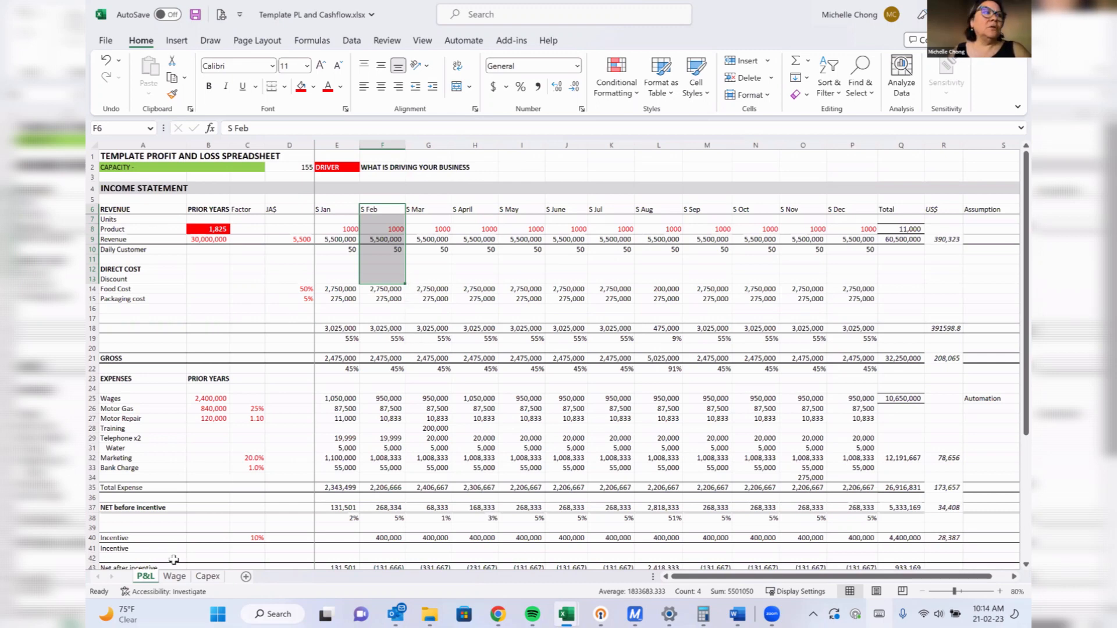
Open the Capex sheet and select the Meat Cutter item.
click(205, 577)
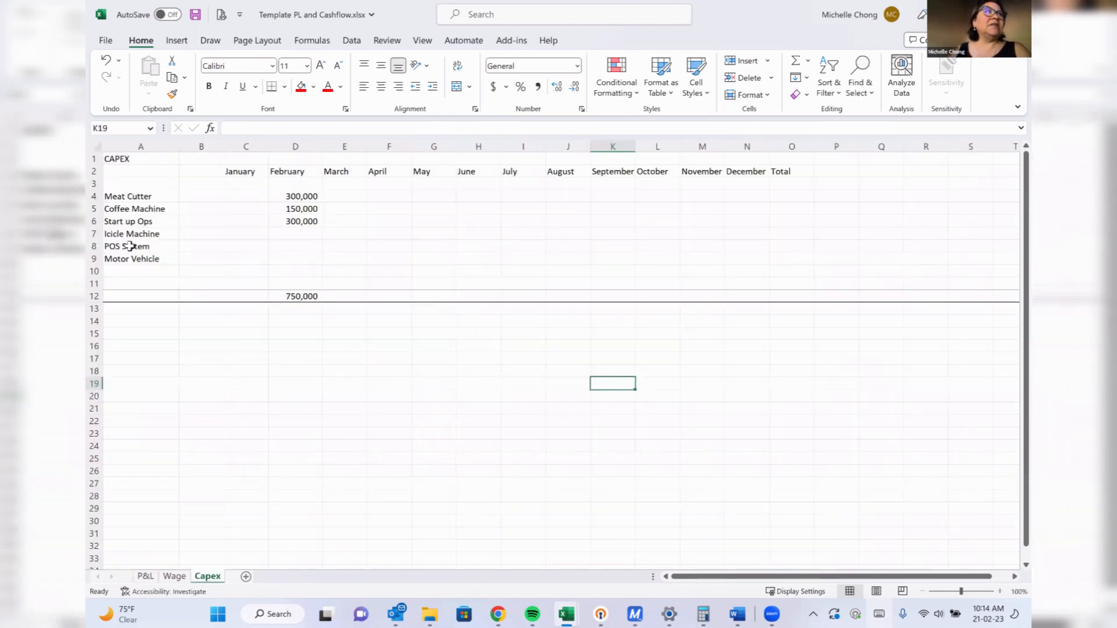
click(132, 197)
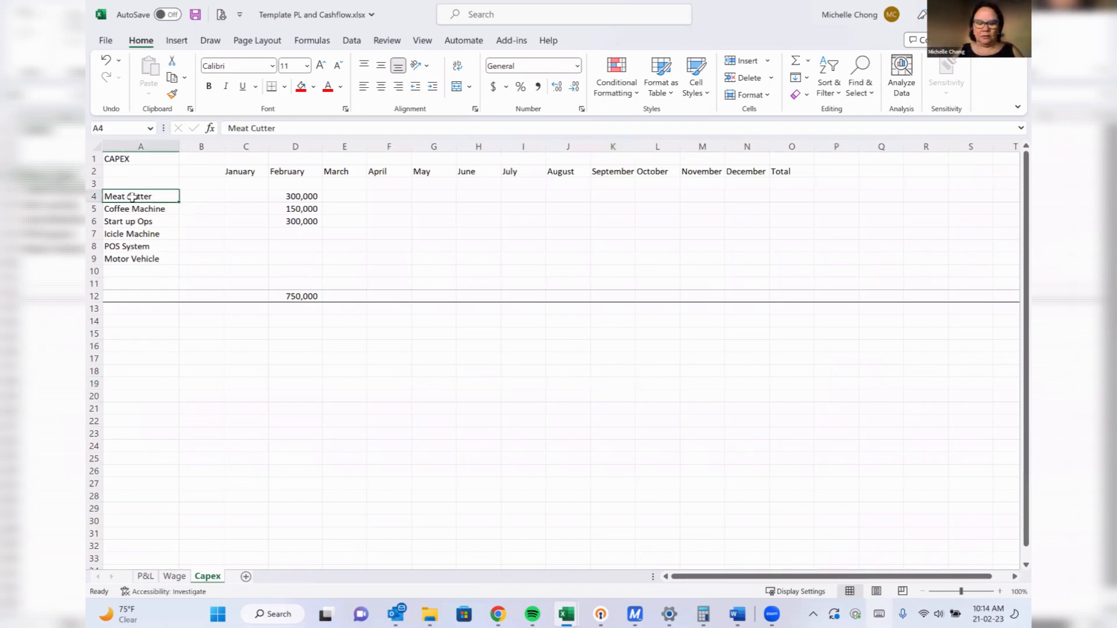
text(Automate)
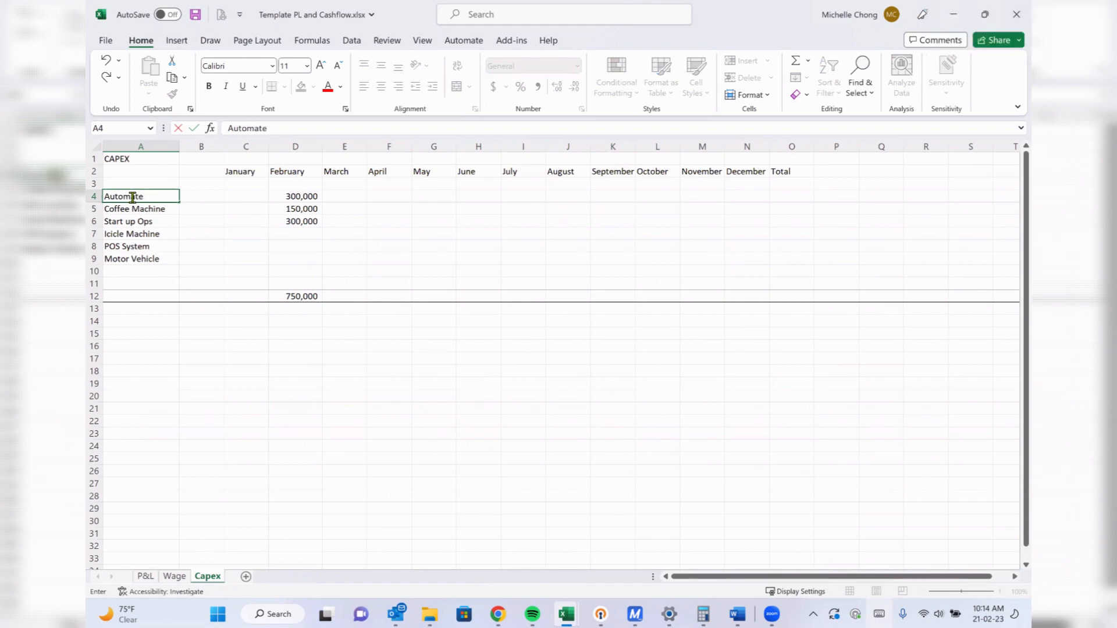
key(BackSpace)
key(BackSpace)
key(BackSpace)
key(BackSpace)
key(BackSpace)
key(BackSpace)
key(BackSpace)
key(BackSpace)
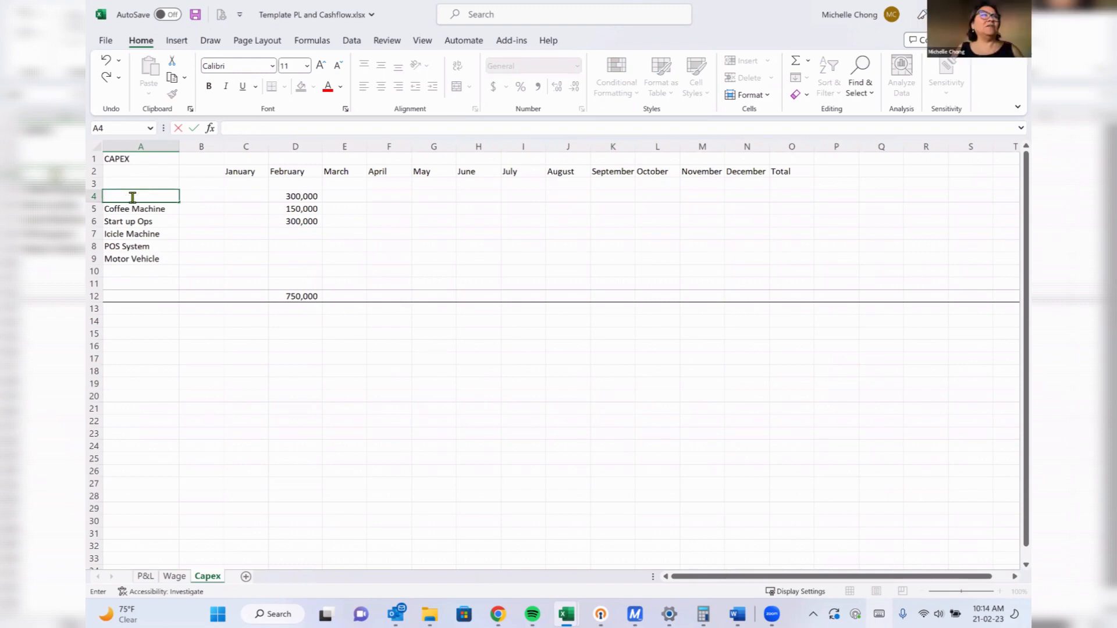
Replace the Meat Cutter label in A4 of the Capex sheet with Lazer Machines.
text(Lax)
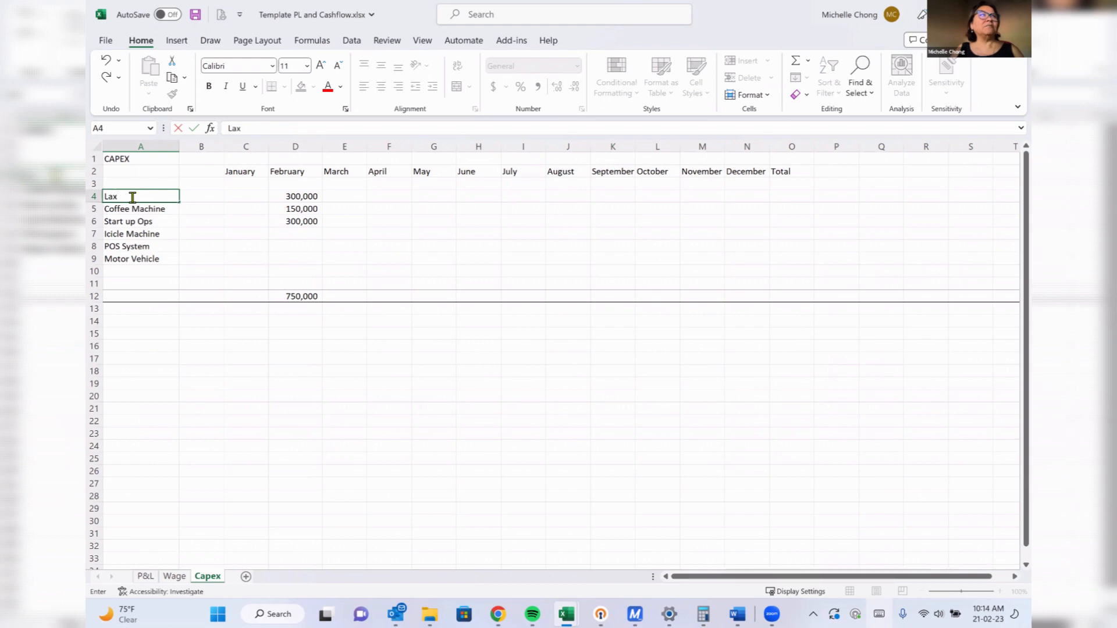
text(er)
key(BackSpace)
key(BackSpace)
key(BackSpace)
key(BackSpace)
text(zer)
key(BackSpace)
key(BackSpace)
key(BackSpace)
text(azer)
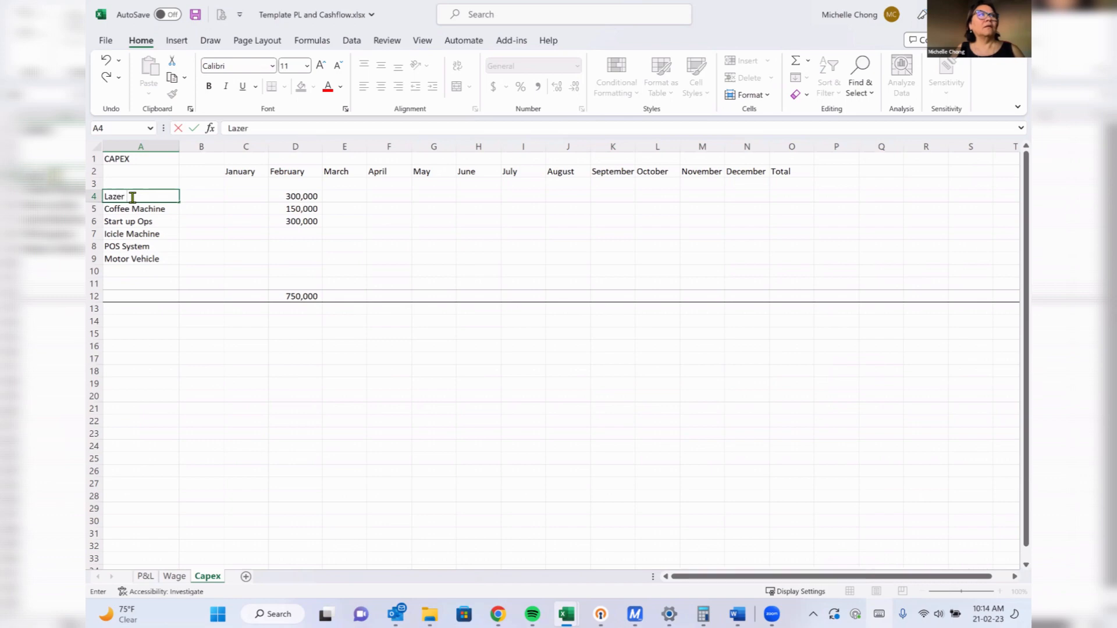
text( Machines)
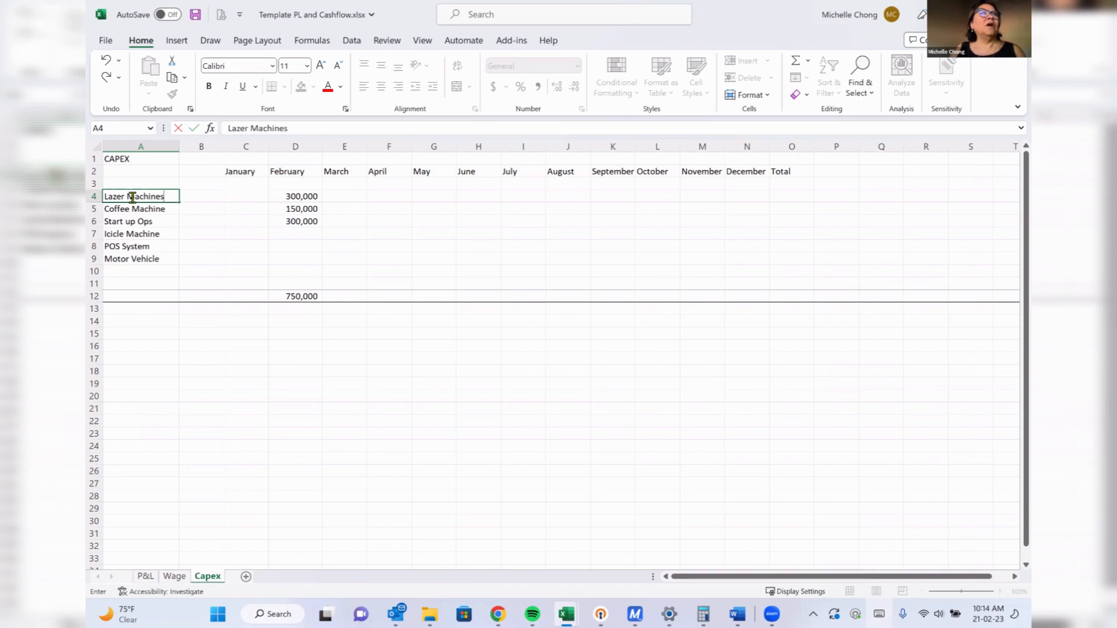
key(Tab)
key(Right)
key(Right)
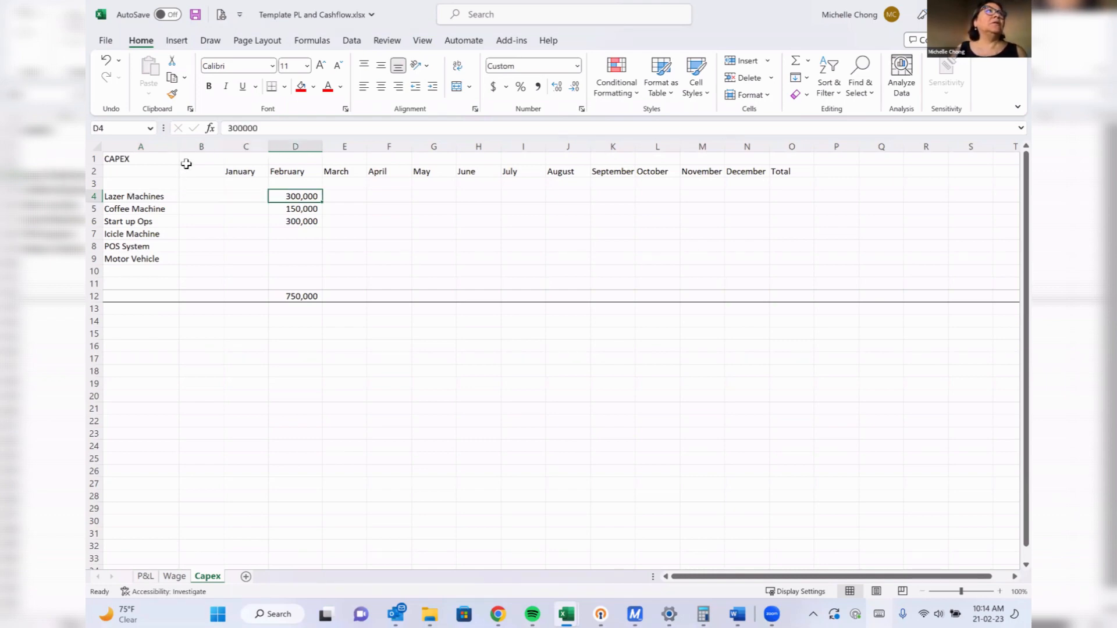
Add a Unit heading in B2 of the Capex sheet and enter 3 units for Lazer Machines.
click(199, 145)
click(200, 170)
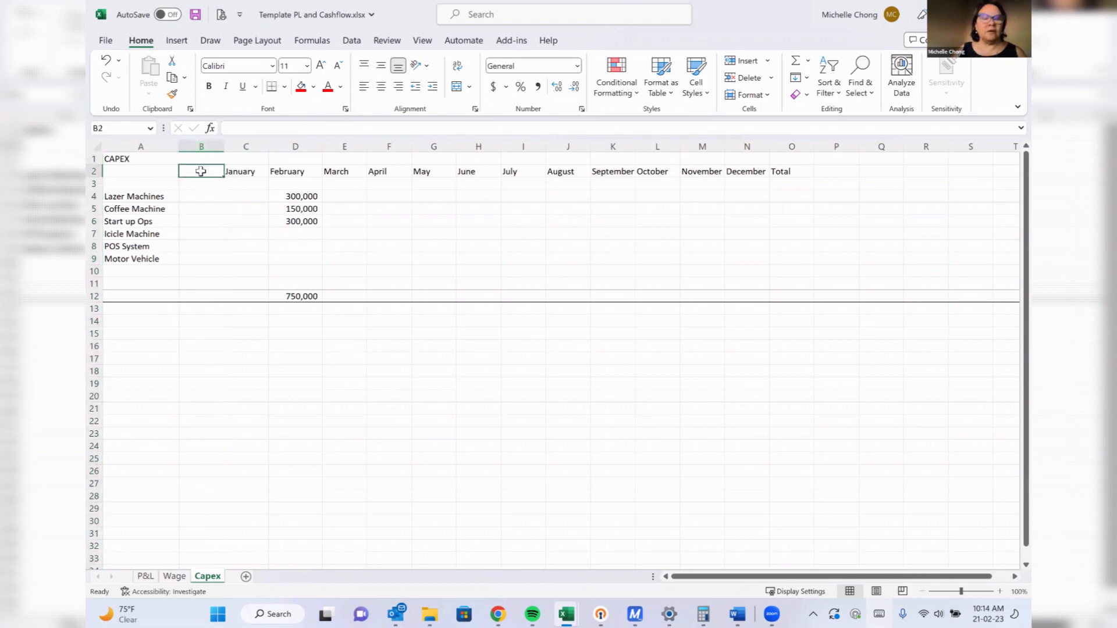
text(z)
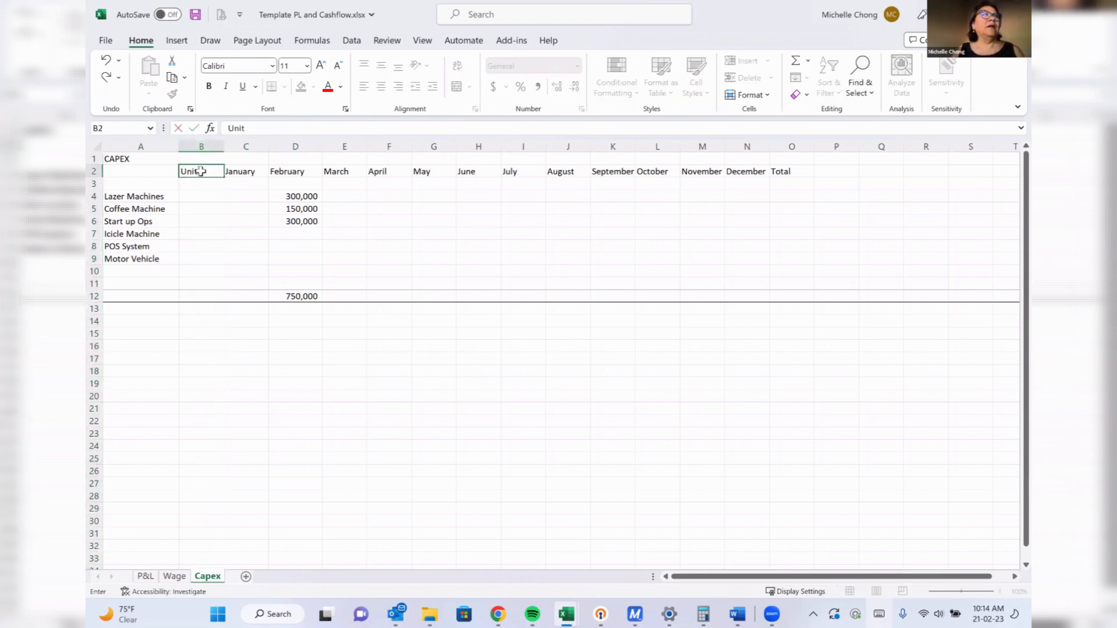
key(Return)
key(Return)
text(3)
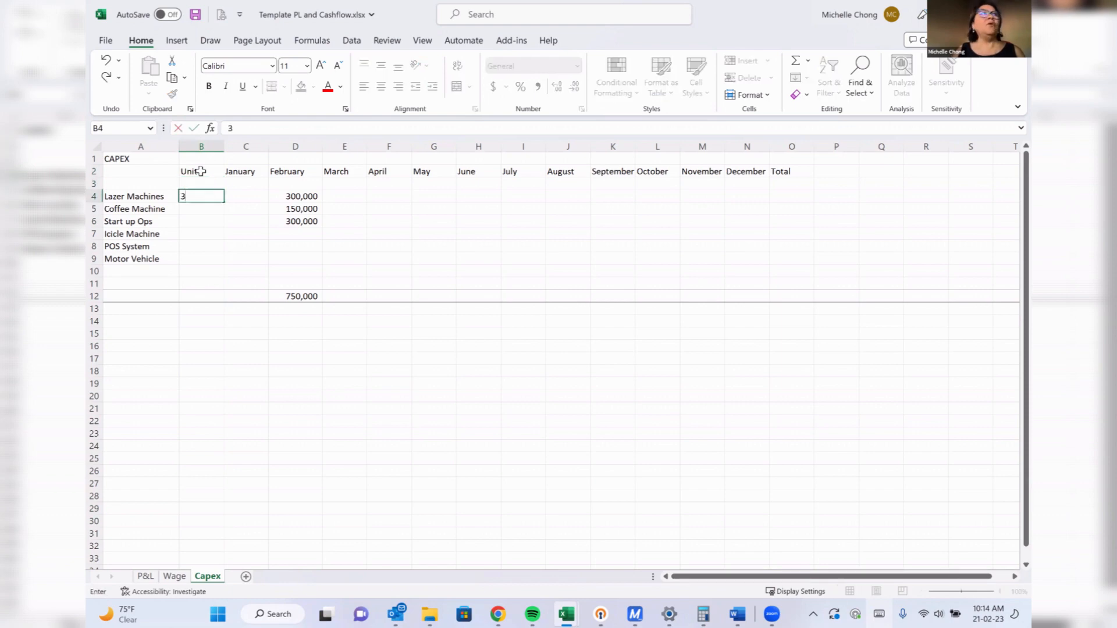
key(Return)
Insert a blank column before January on the Capex sheet.
drag(268, 146, 269, 146)
right_click(246, 146)
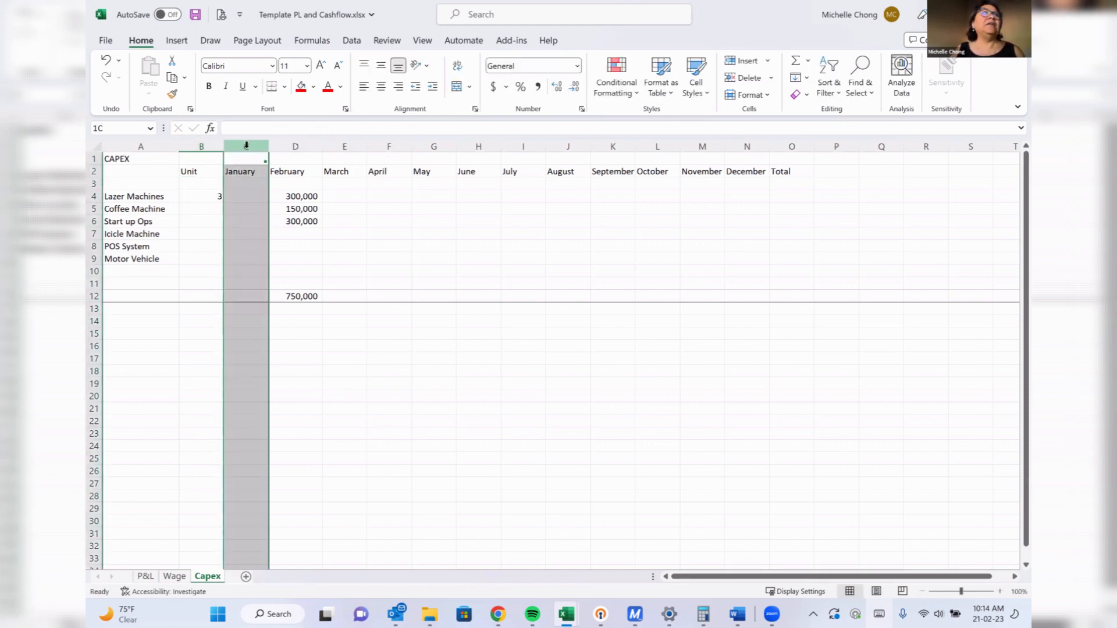
click(280, 288)
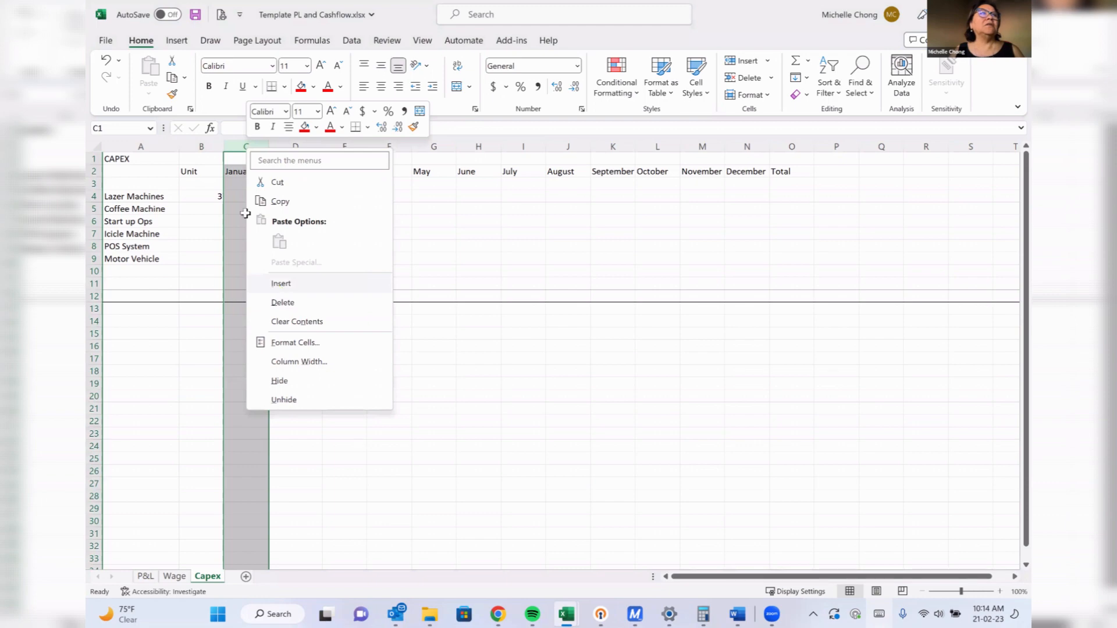
Enter 1000000 for Lazer Machines in C4 and format it with thousands separators and no decimals.
click(246, 196)
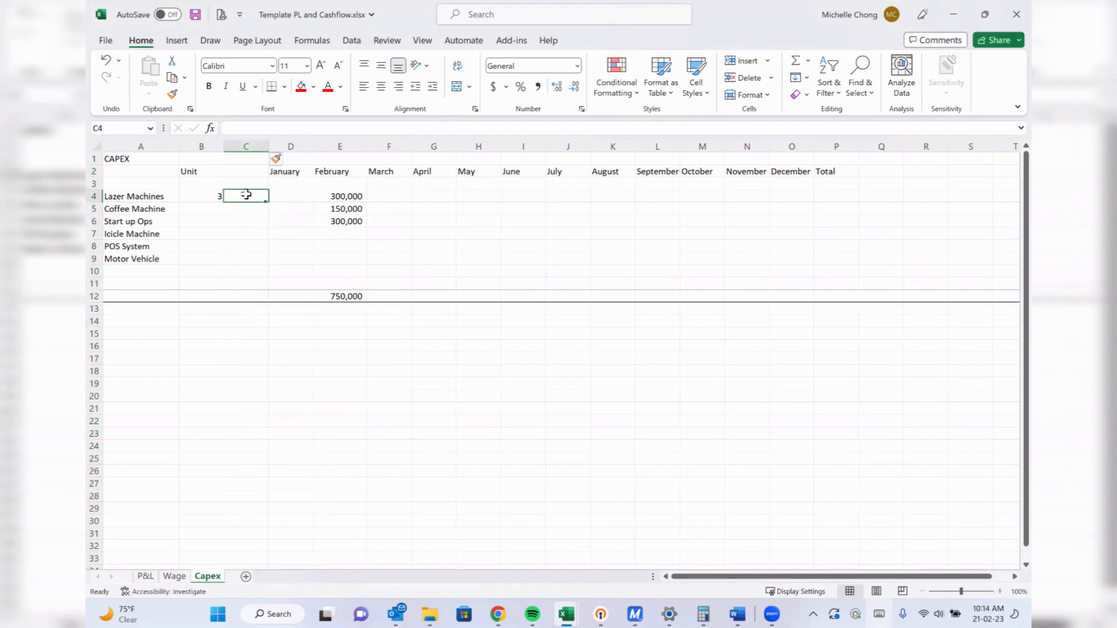
text(1000000)
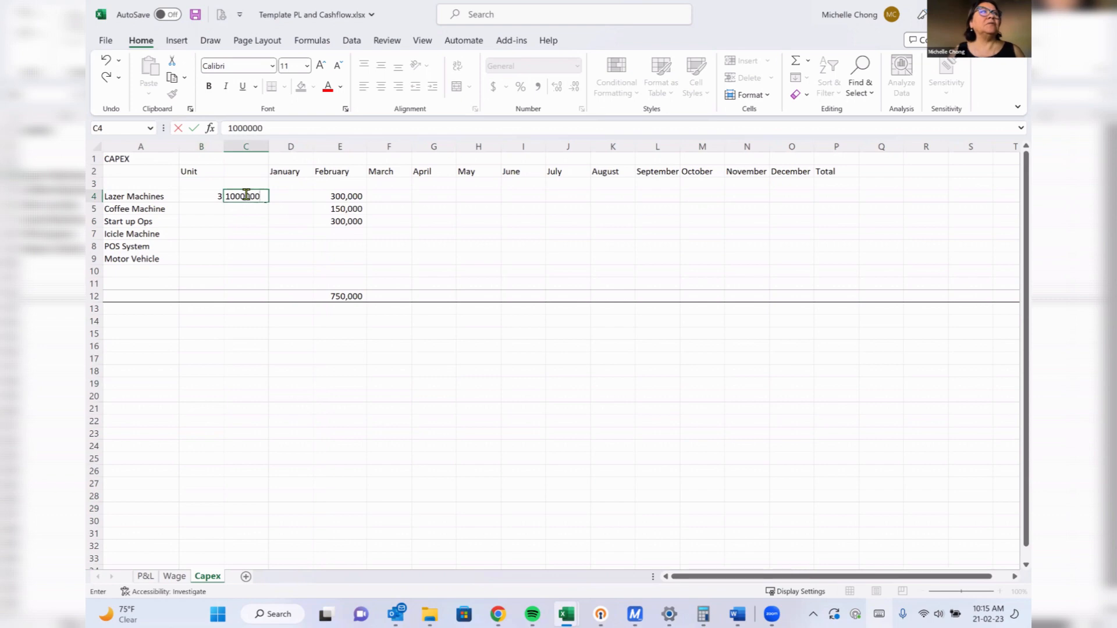
key(Return)
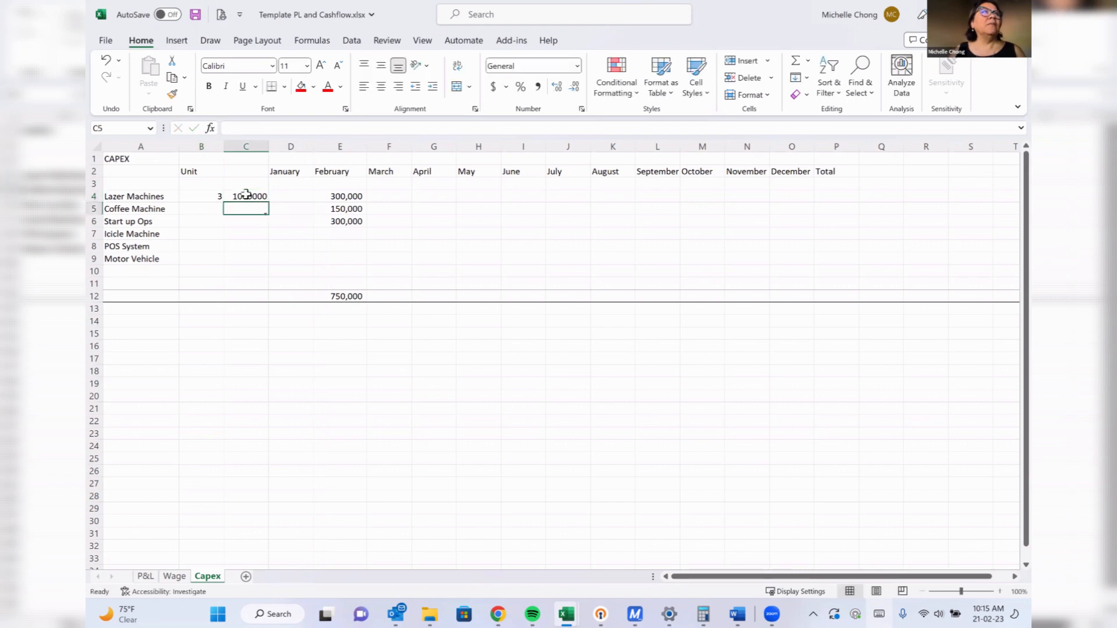
click(246, 196)
click(540, 90)
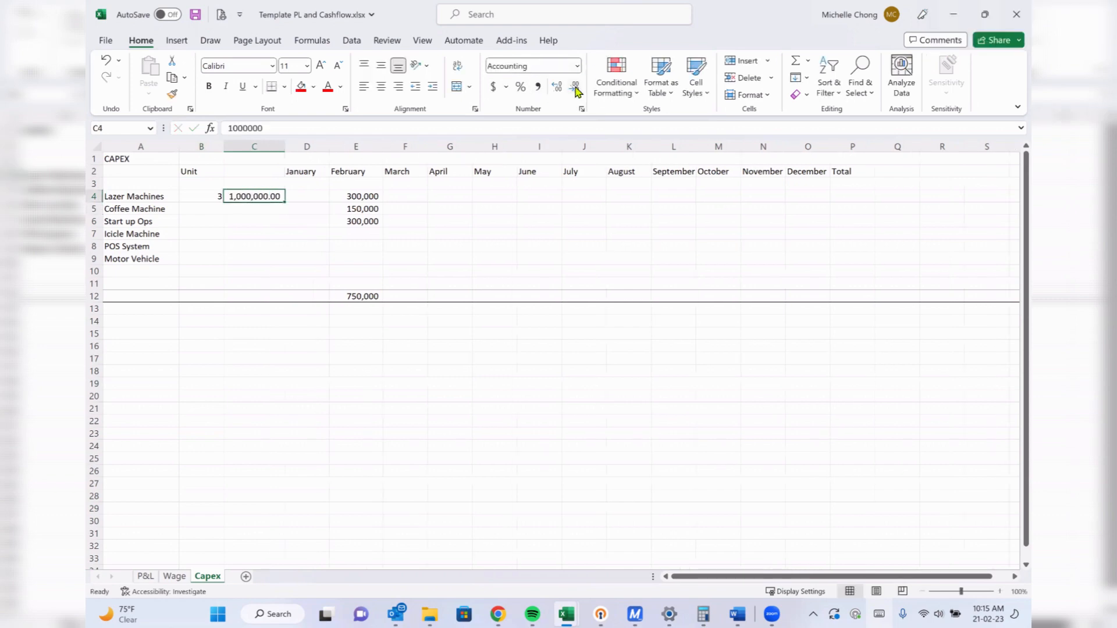
click(574, 87)
click(574, 87)
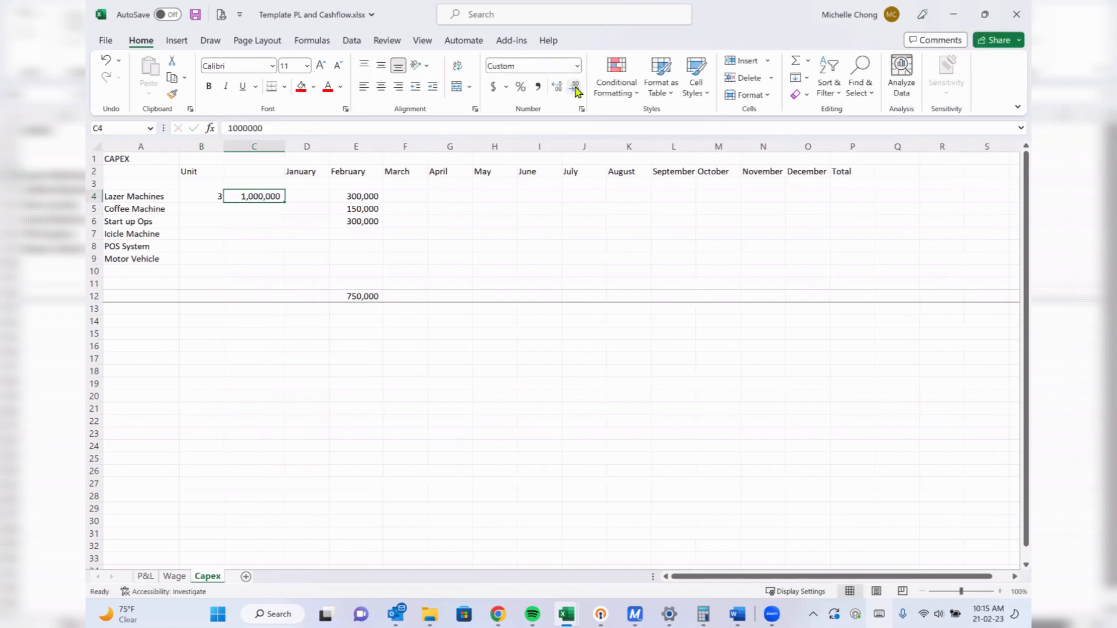
Calculate the February Lazer Machines cost in E4 with the formula =B4*C4.
click(348, 196)
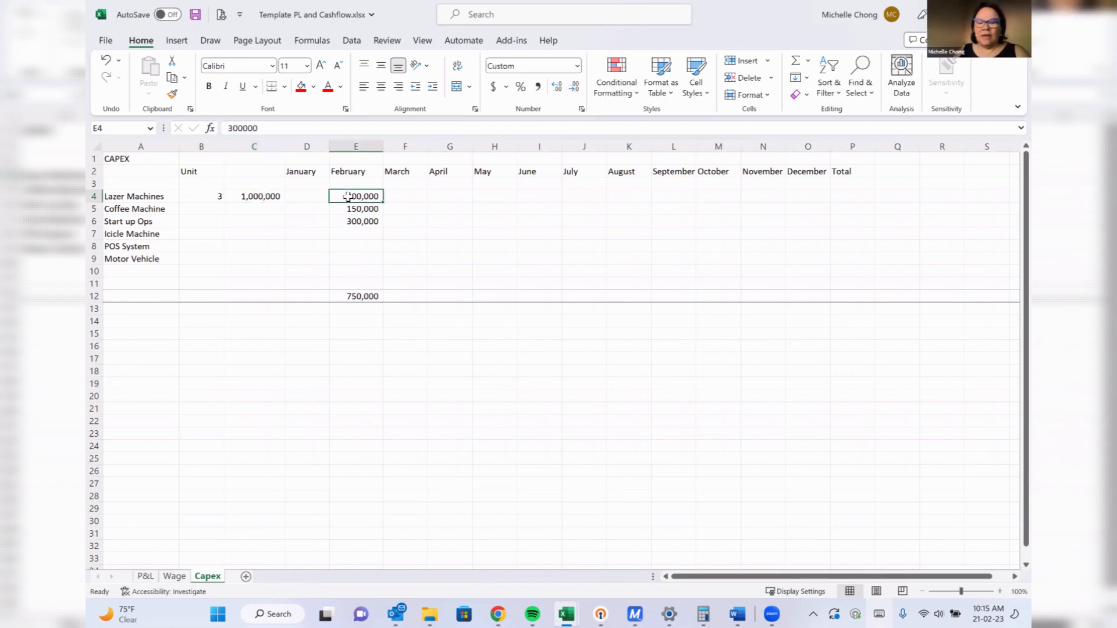
text(=)
key(Left)
key(Left)
key(Left)
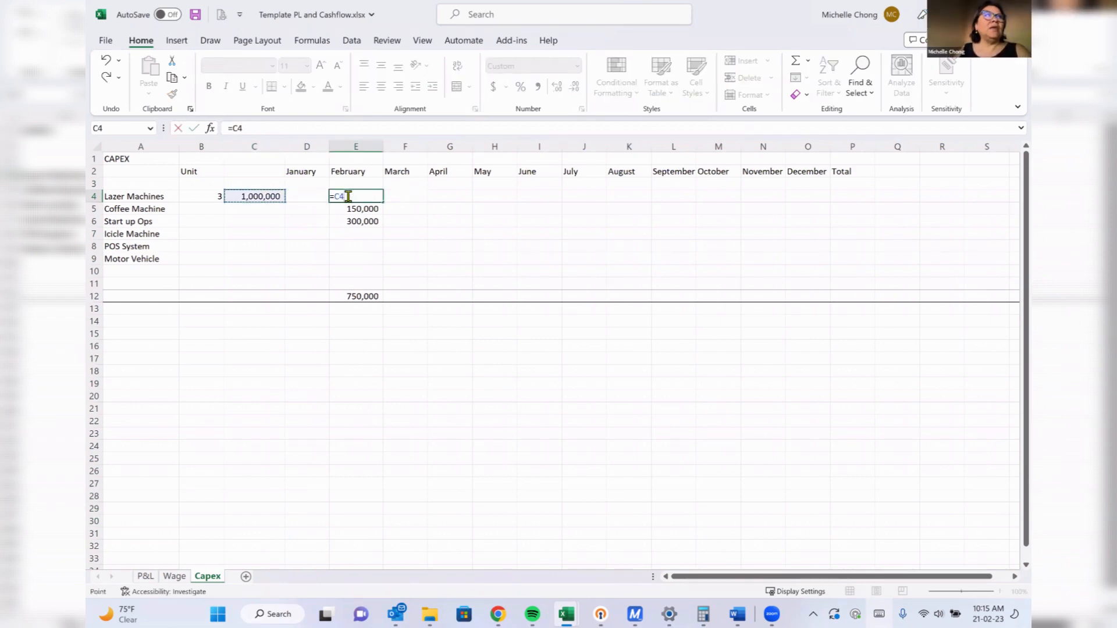
text(*)
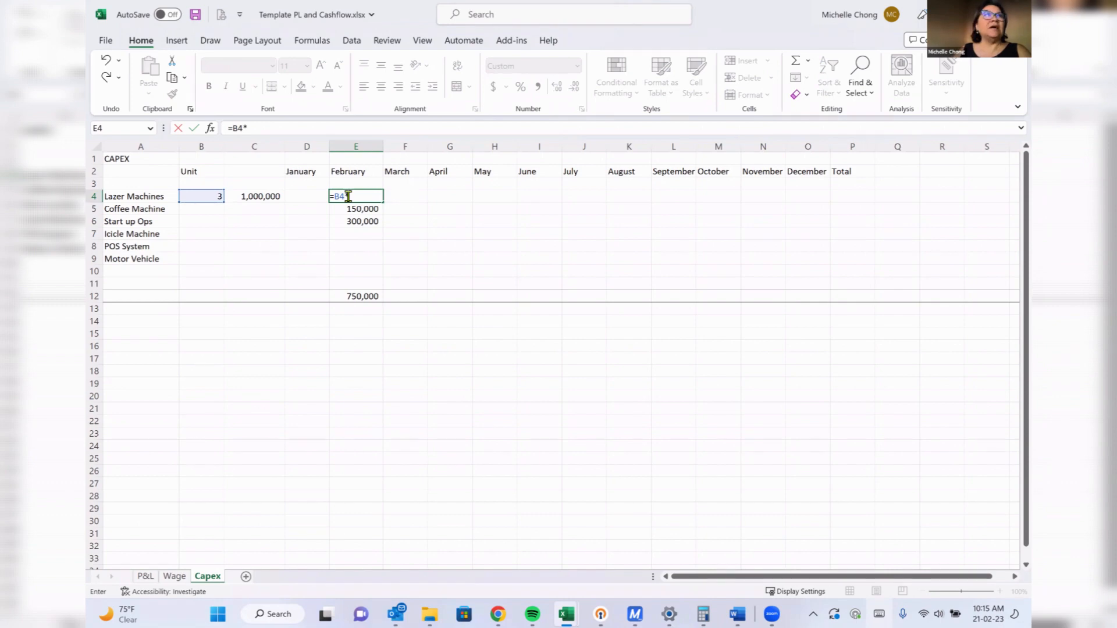
key(Left)
key(Left)
key(Return)
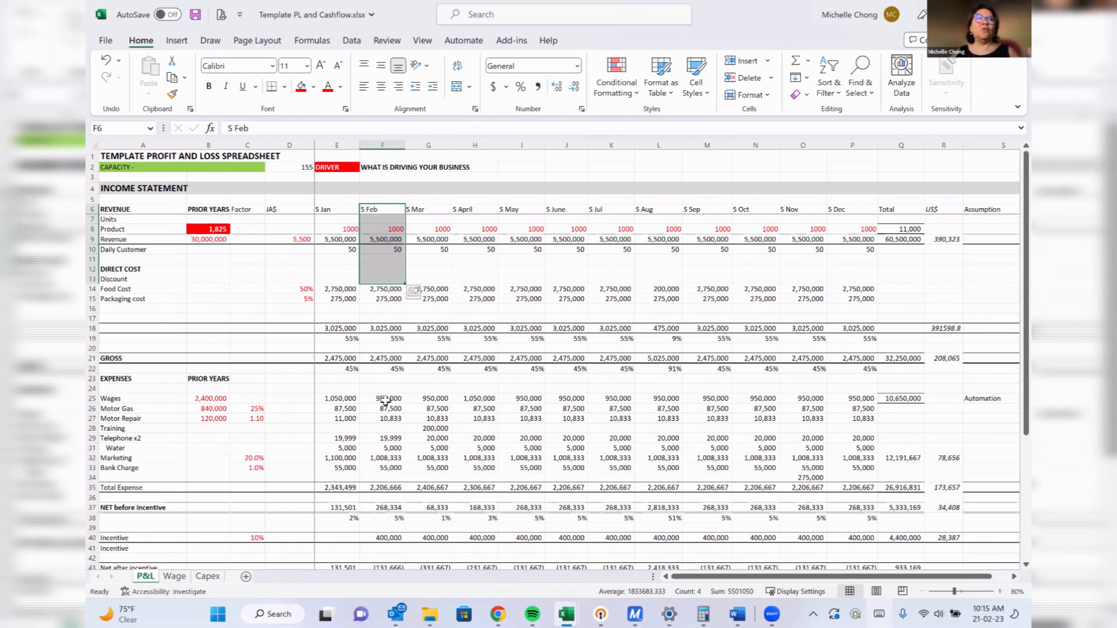
click(378, 438)
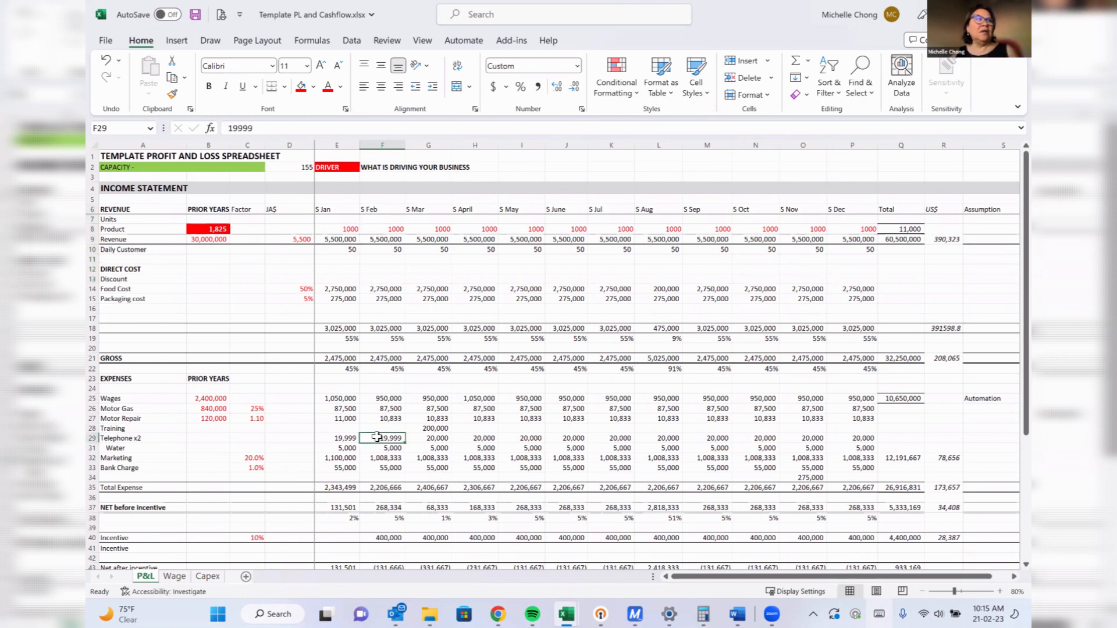
Fill the February Capex formula in the cashflow outflows across March to December.
click(385, 449)
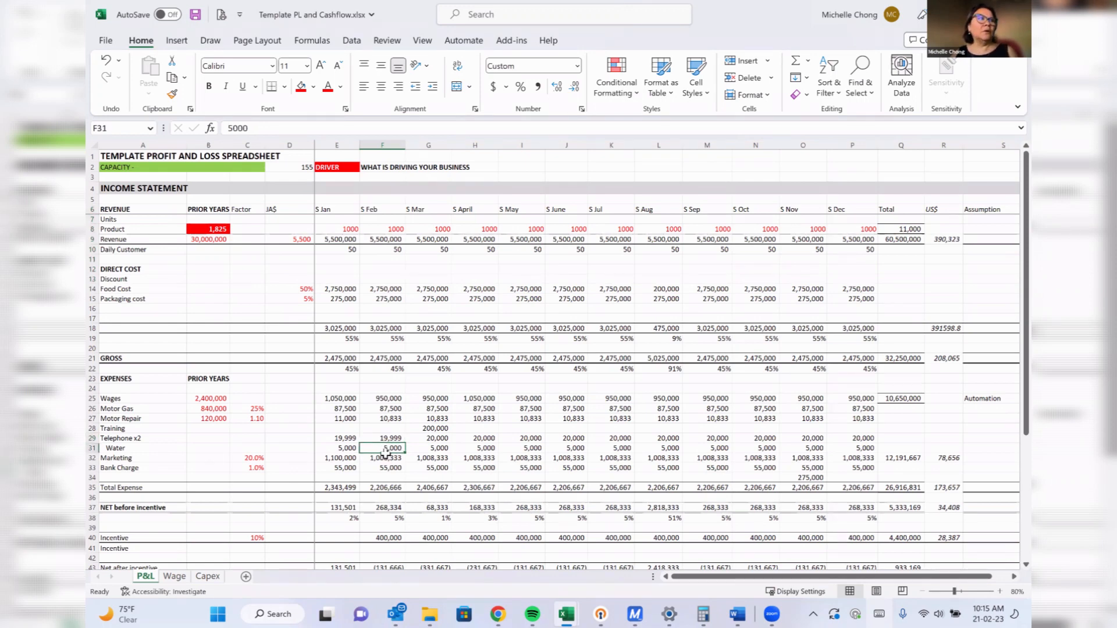
scroll(385, 450, down, 7)
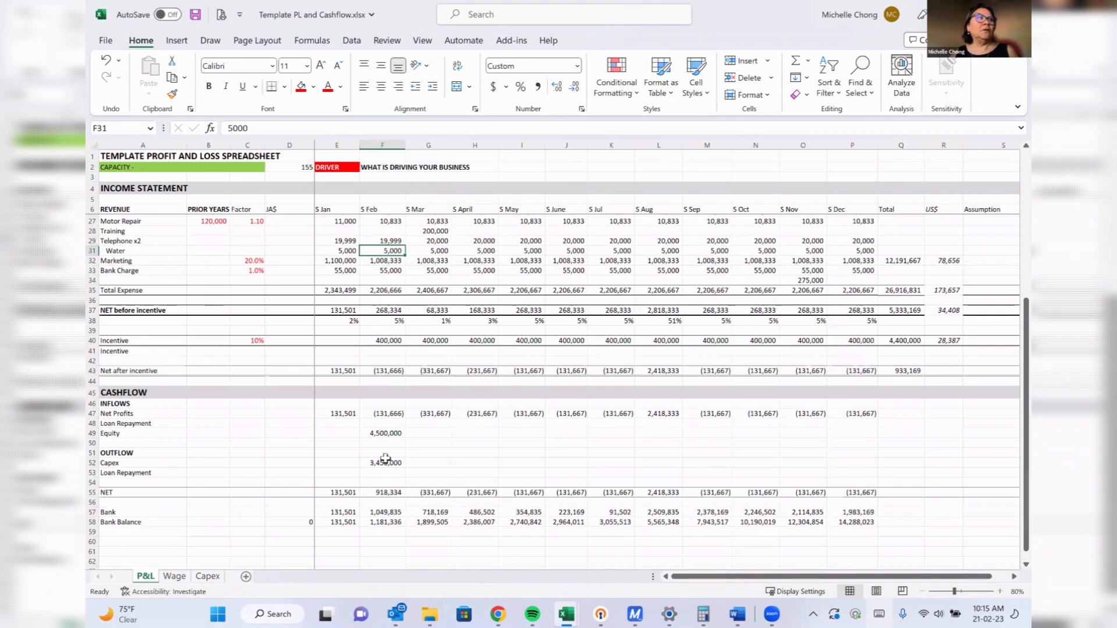
click(112, 464)
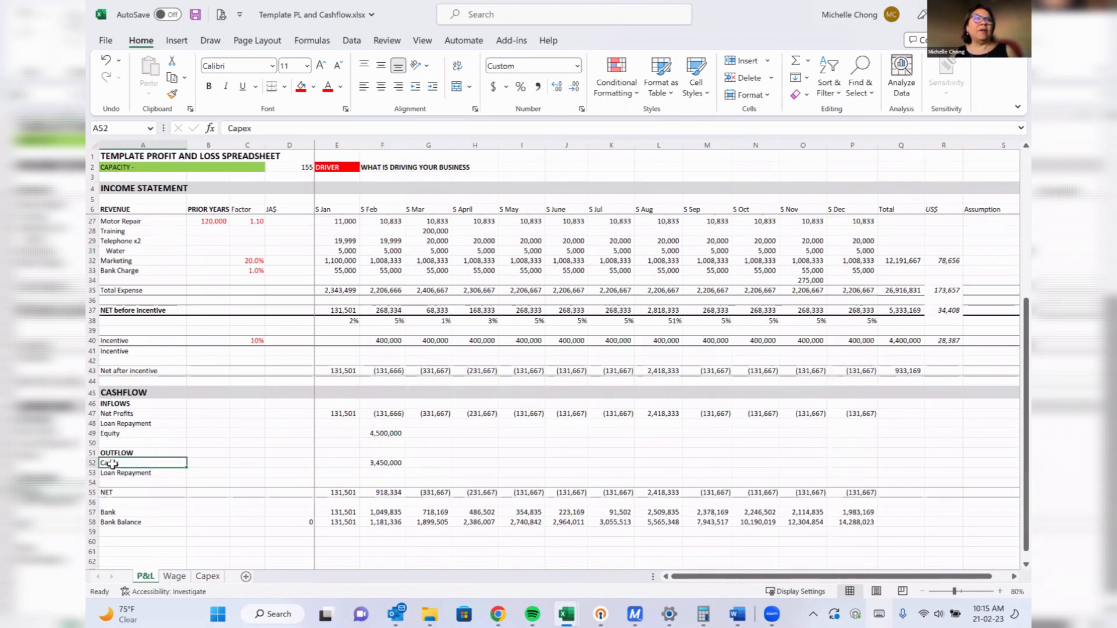
click(383, 463)
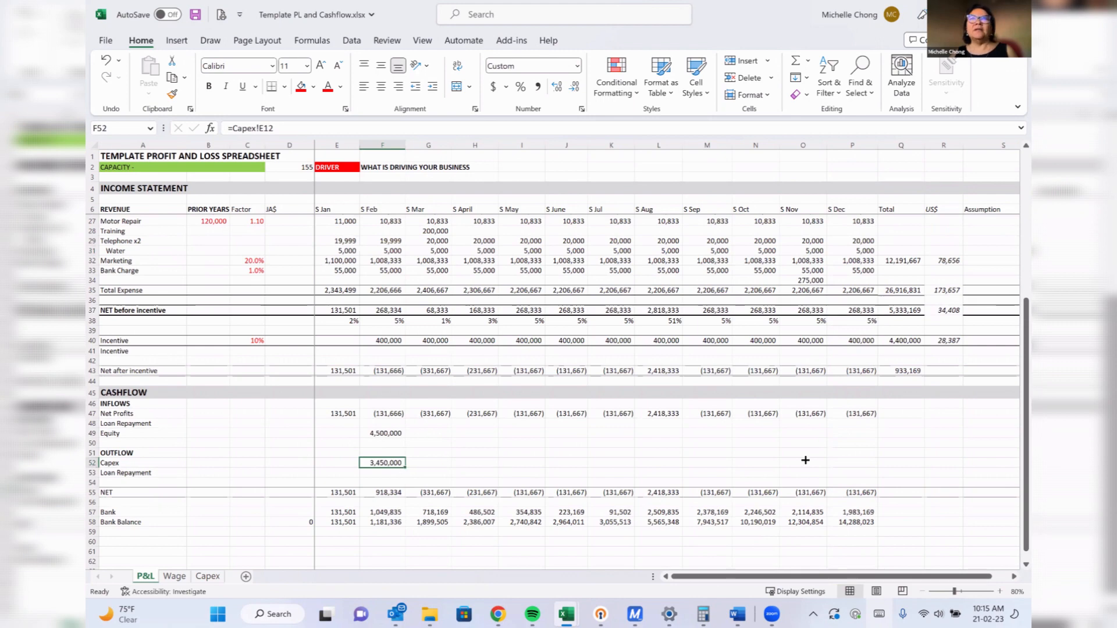
drag(805, 460, 854, 459)
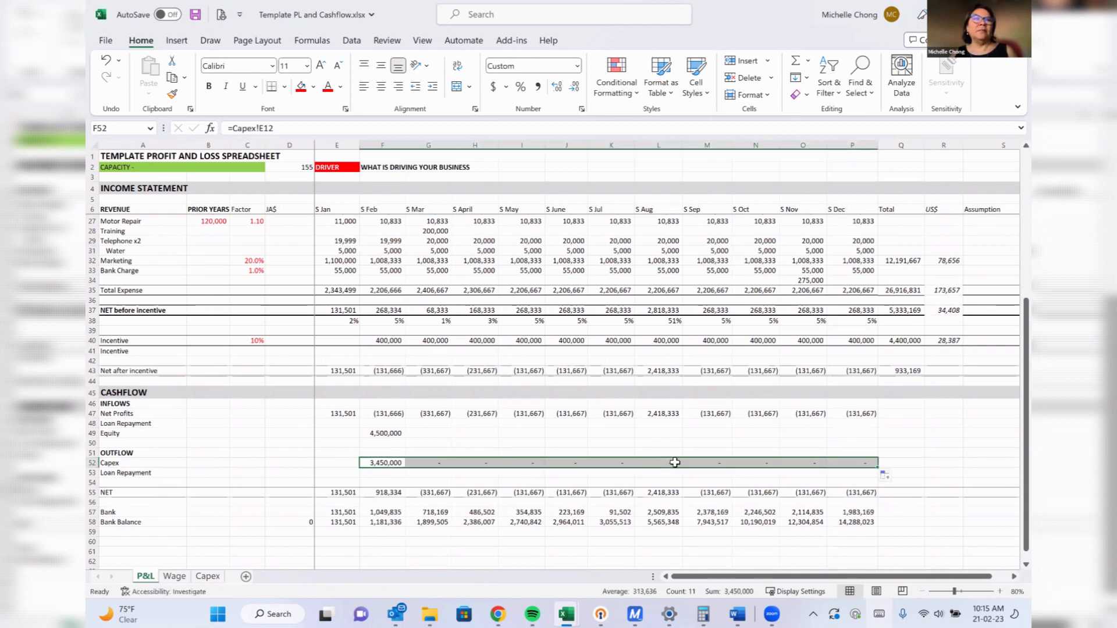
click(390, 462)
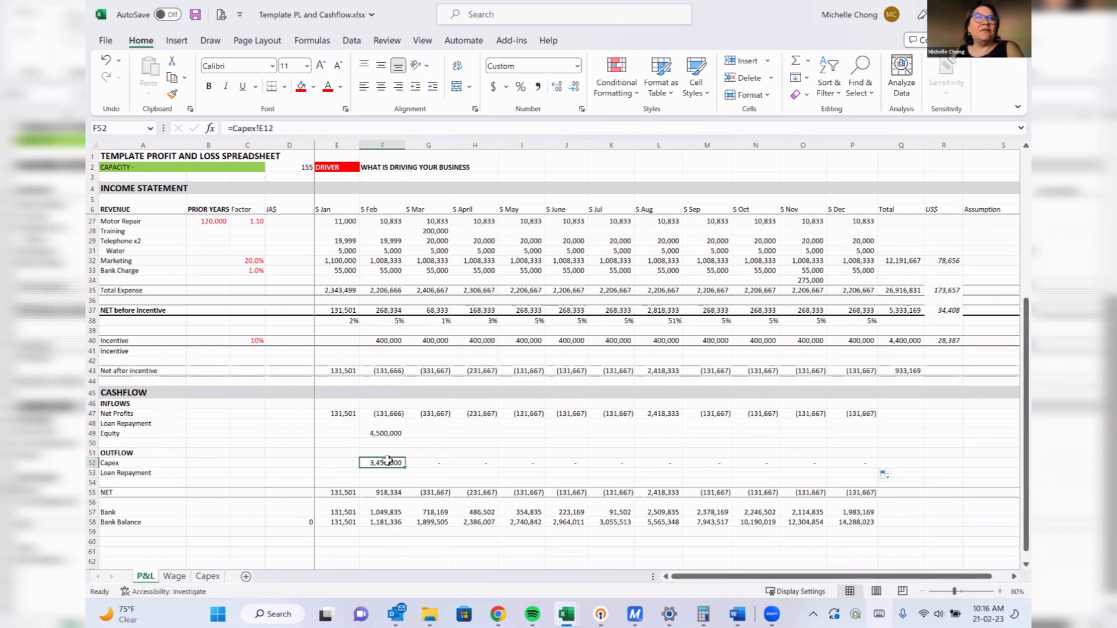
Clear the February equity inflow in the cashflow section.
scroll(387, 462, down, 3)
scroll(387, 461, up, 3)
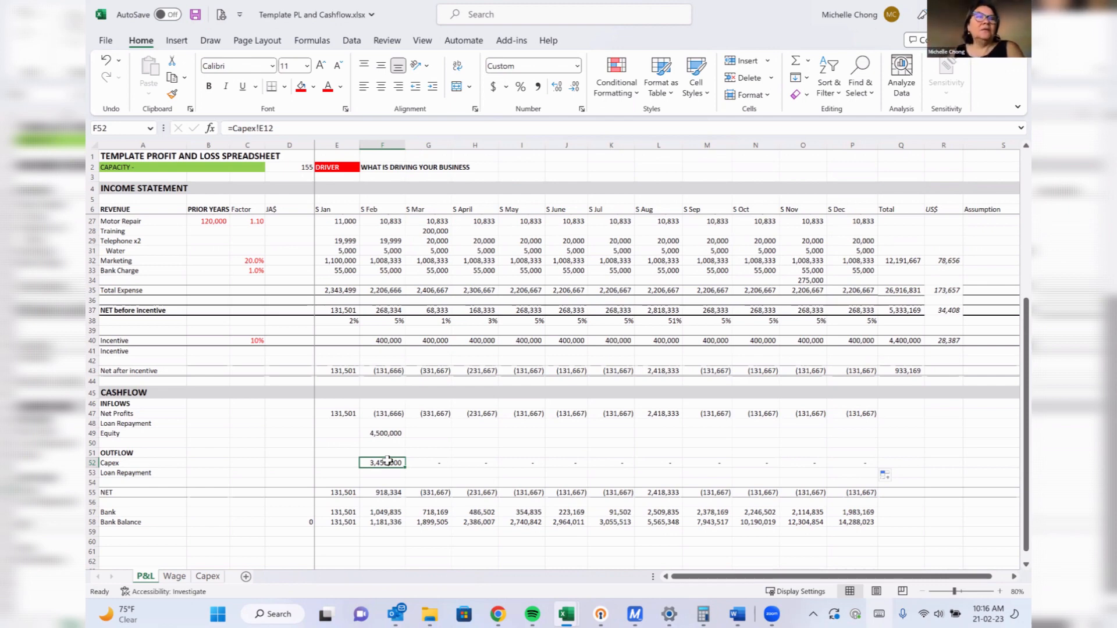
key(Up)
key(Up)
key(Up)
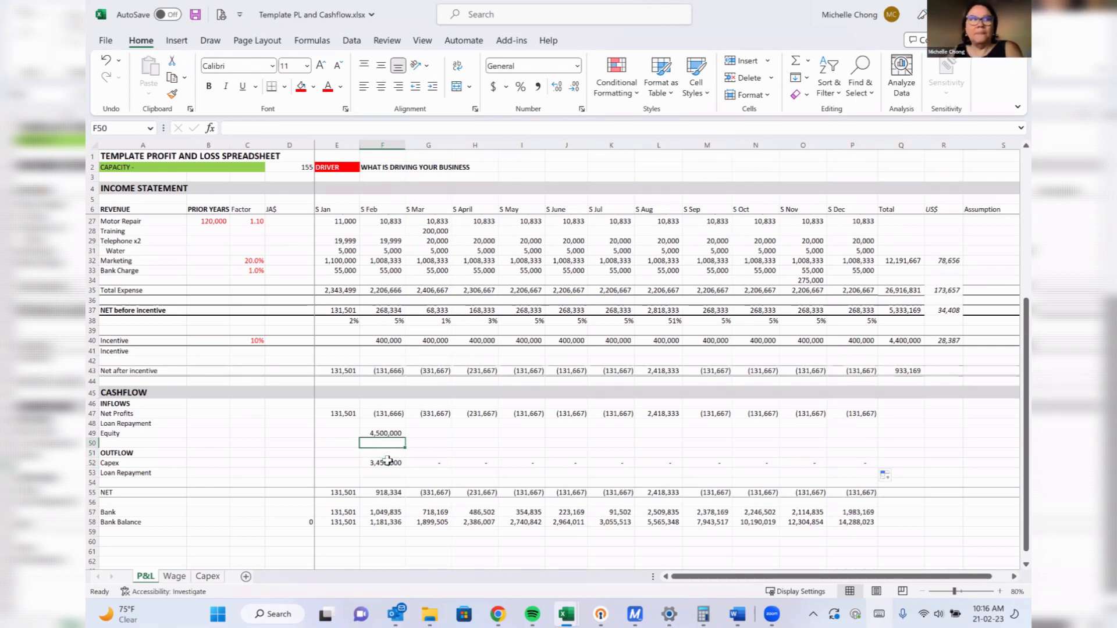
key(Delete)
Examine February's outflow, NET and bank balance rows in the cashflow without the equity inflow.
key(Down)
key(Down)
key(Down)
key(Down)
key(Down)
key(Down)
key(Down)
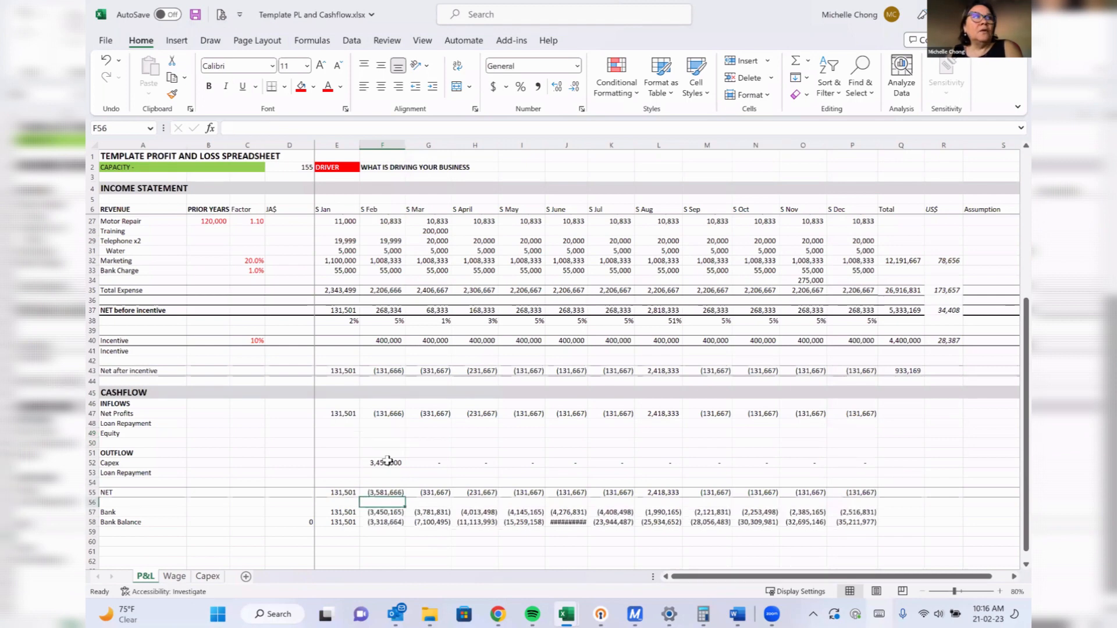
key(Up)
key(Up)
key(Up)
key(Up)
key(Up)
key(Up)
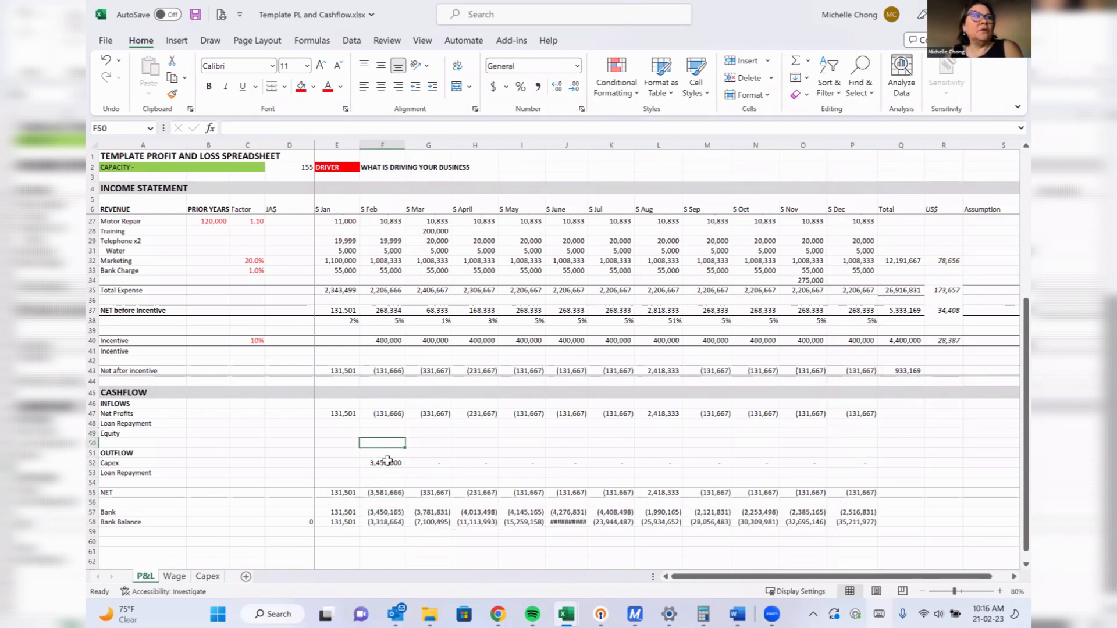
key(Down)
key(Down)
key(Down)
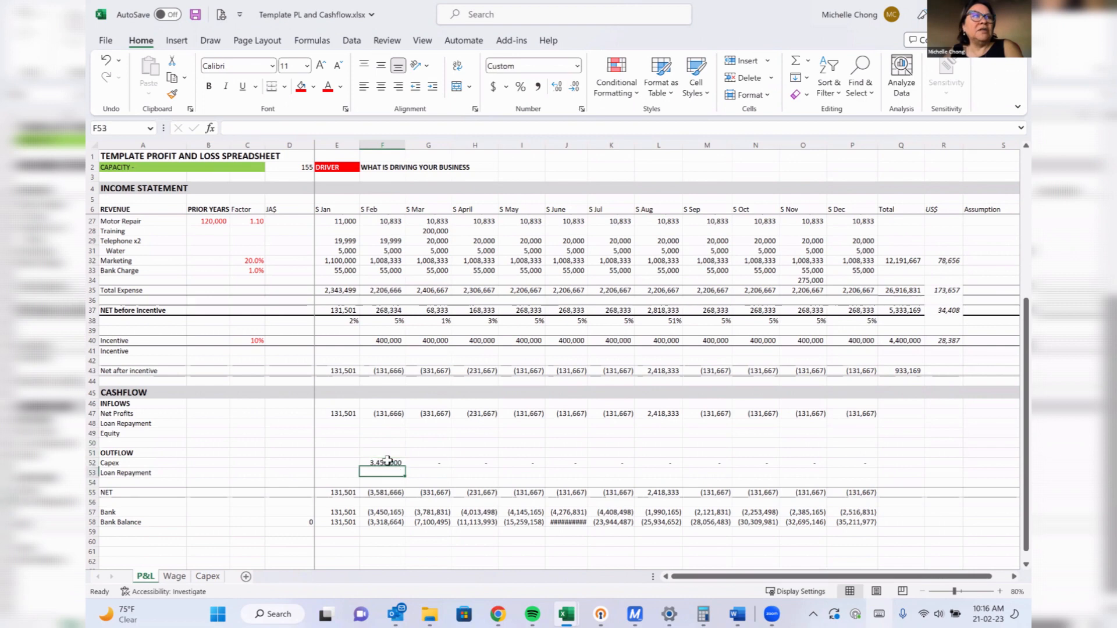
Highlight the whole cashflow section, rows 45 to 59, and autofit the June column's width.
click(95, 393)
drag(97, 415, 96, 532)
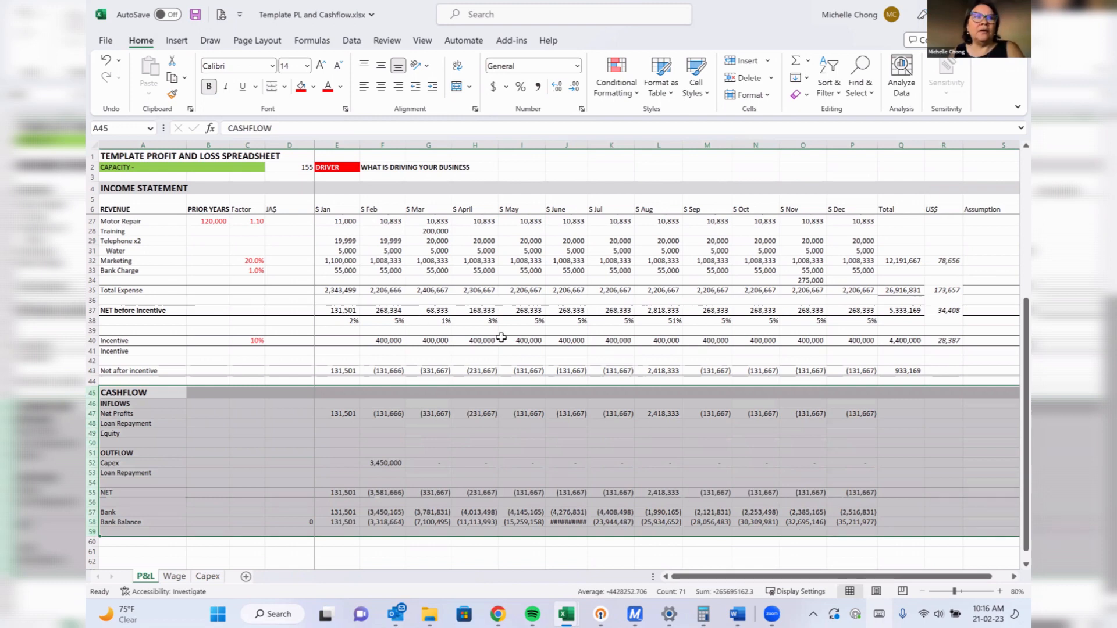
scroll(494, 466, down, 4)
scroll(495, 466, up, 4)
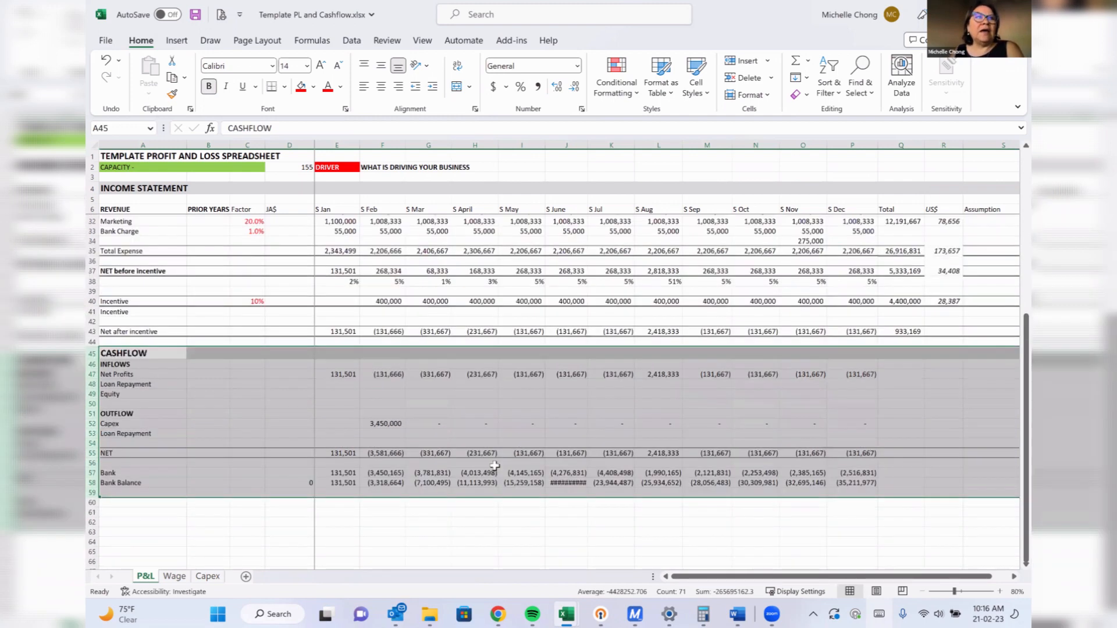
scroll(494, 466, down, 4)
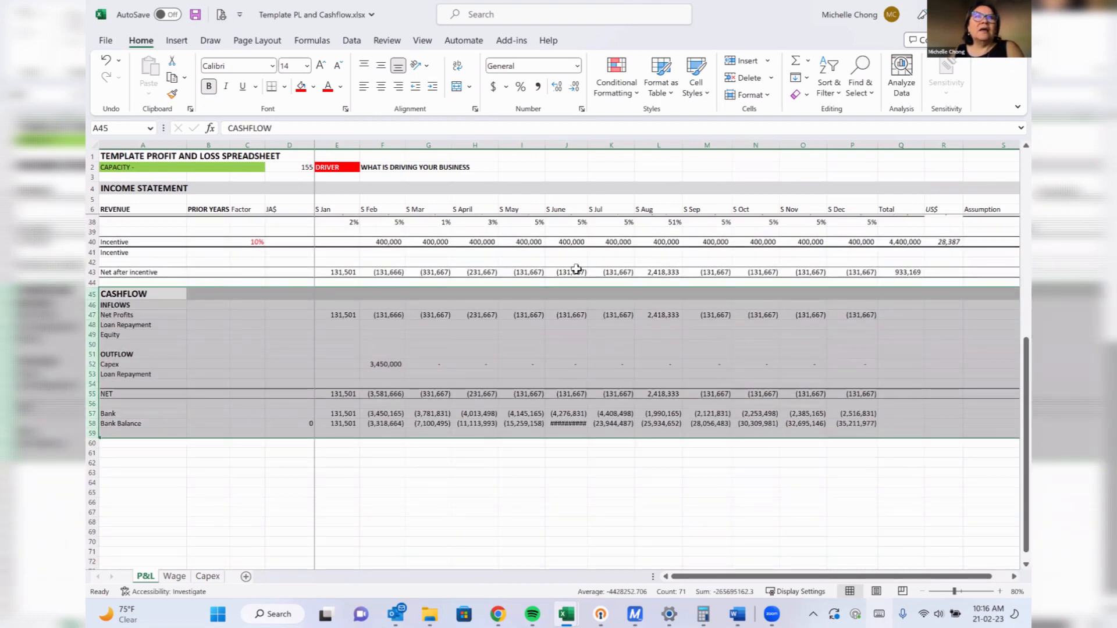
double_click(585, 146)
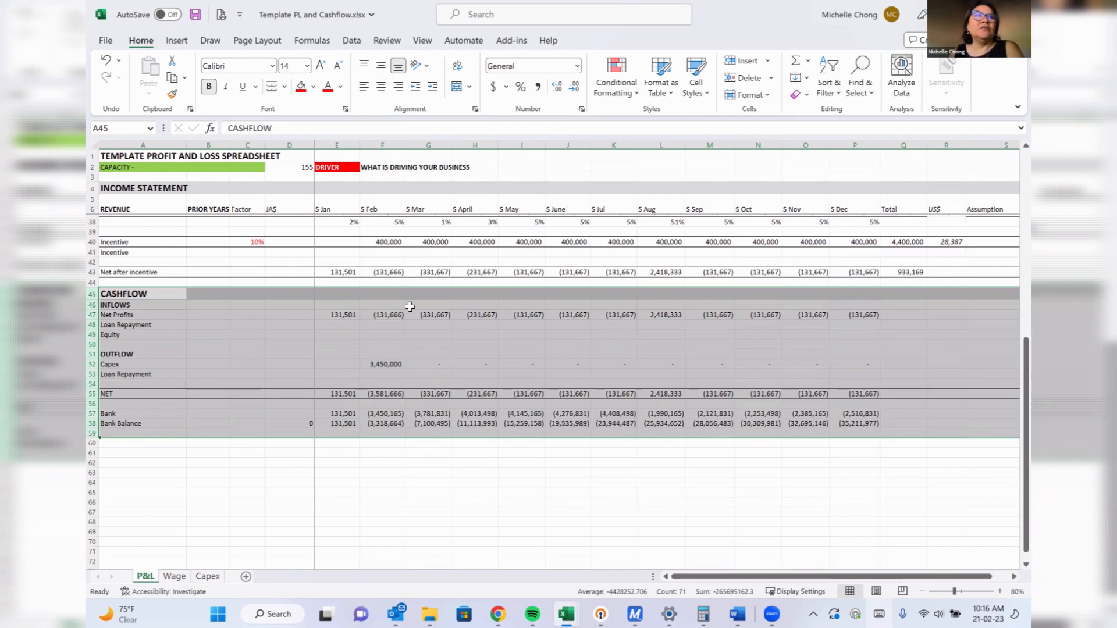
Set the opening bank balance before January, in cell D58, to -500000.
click(345, 392)
click(384, 393)
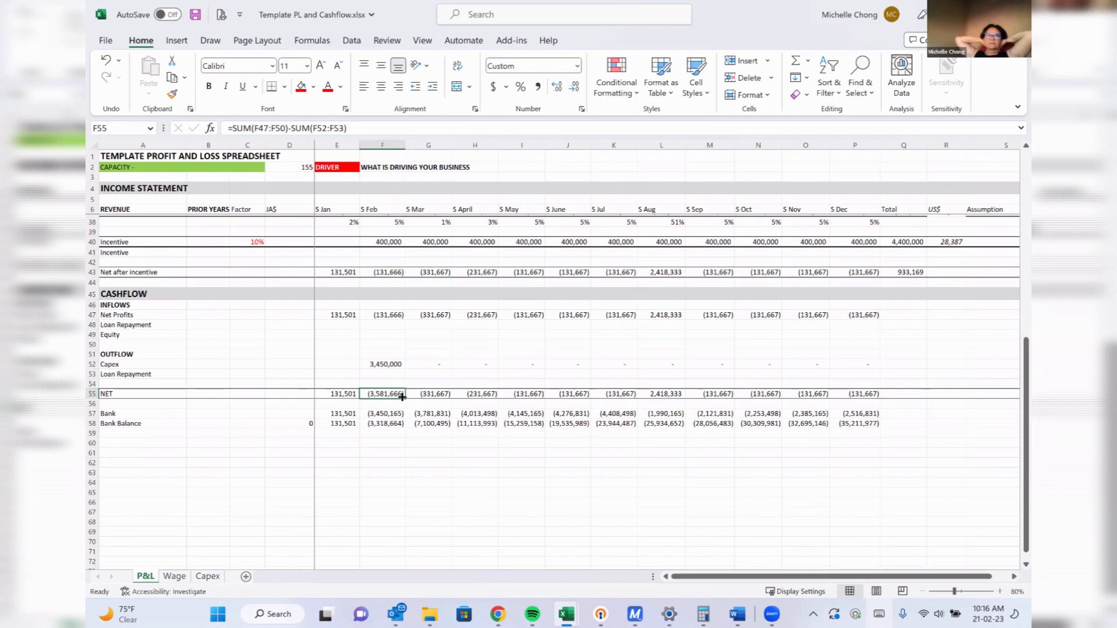
click(348, 425)
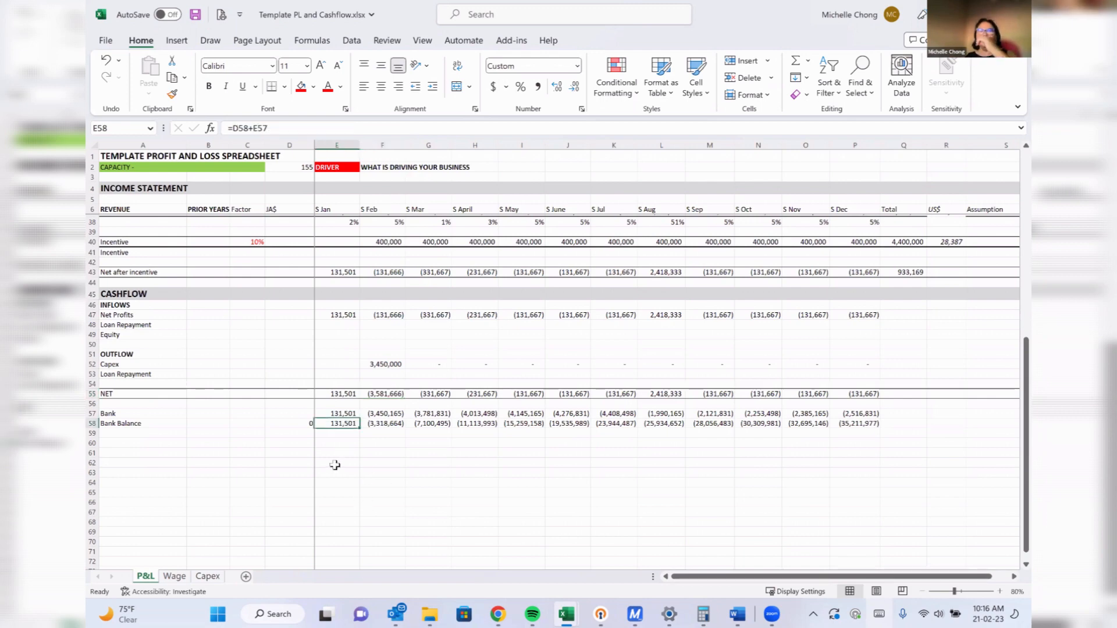
click(372, 424)
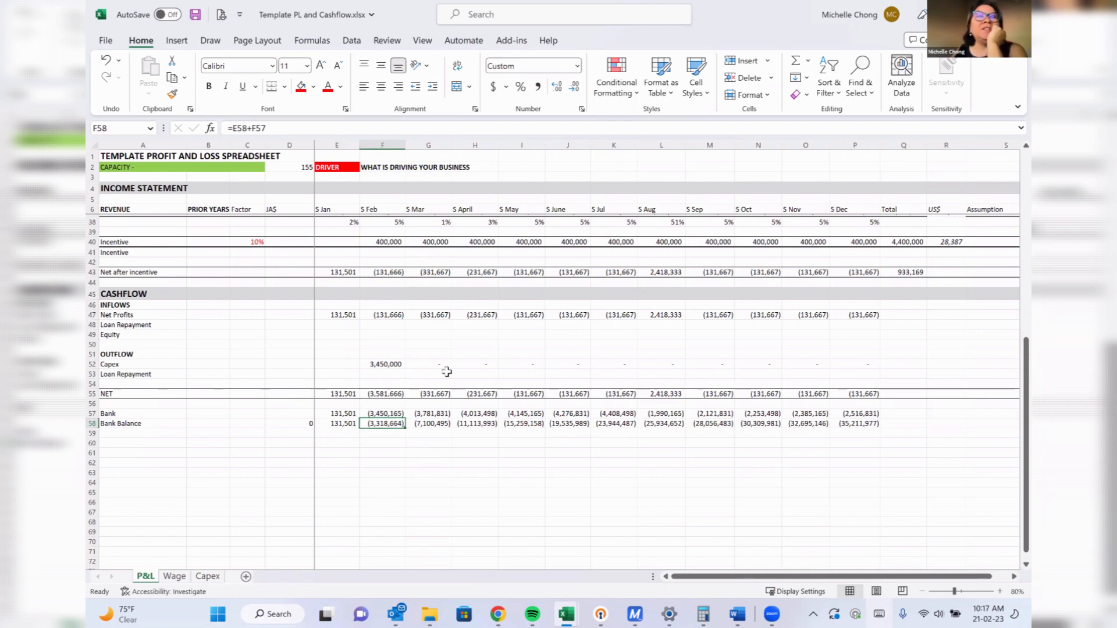
click(310, 423)
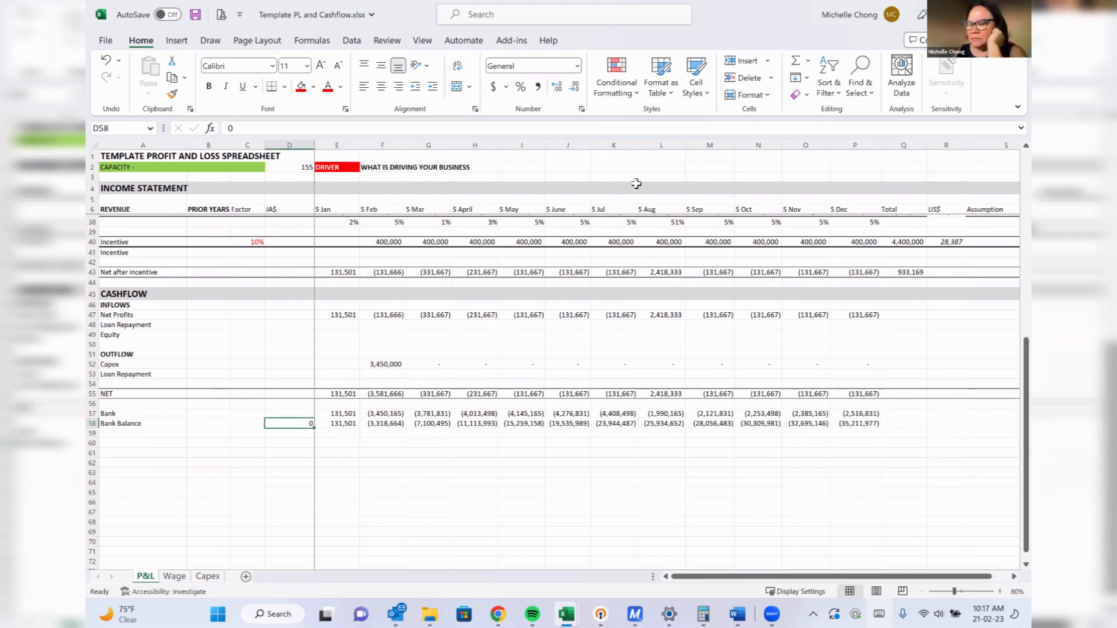
text(1000)
key(BackSpace)
key(BackSpace)
key(BackSpace)
key(BackSpace)
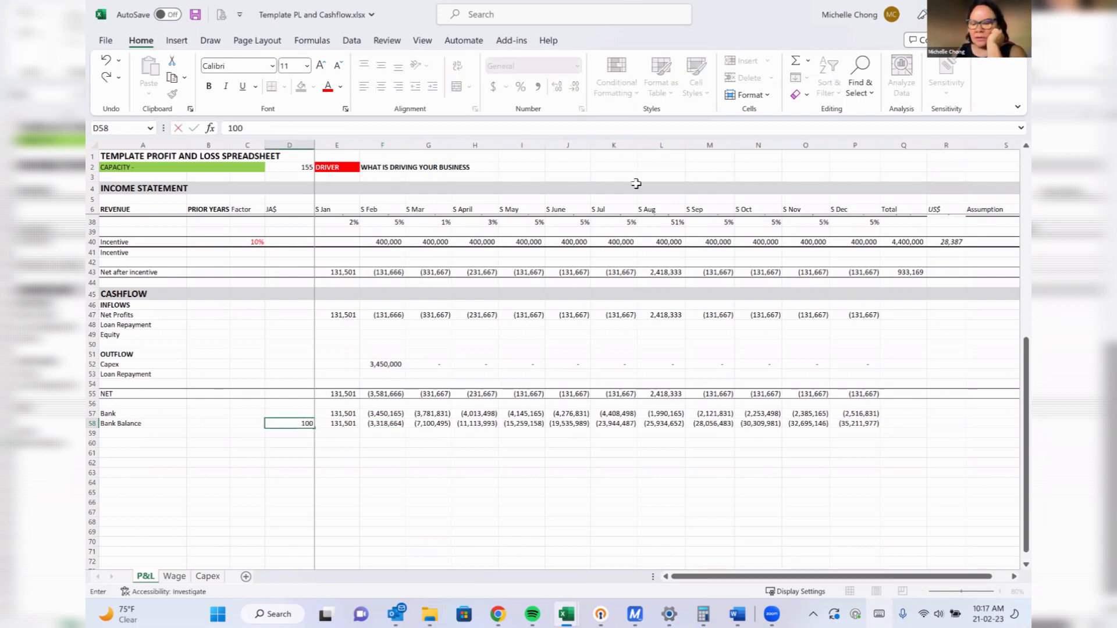
text(=)
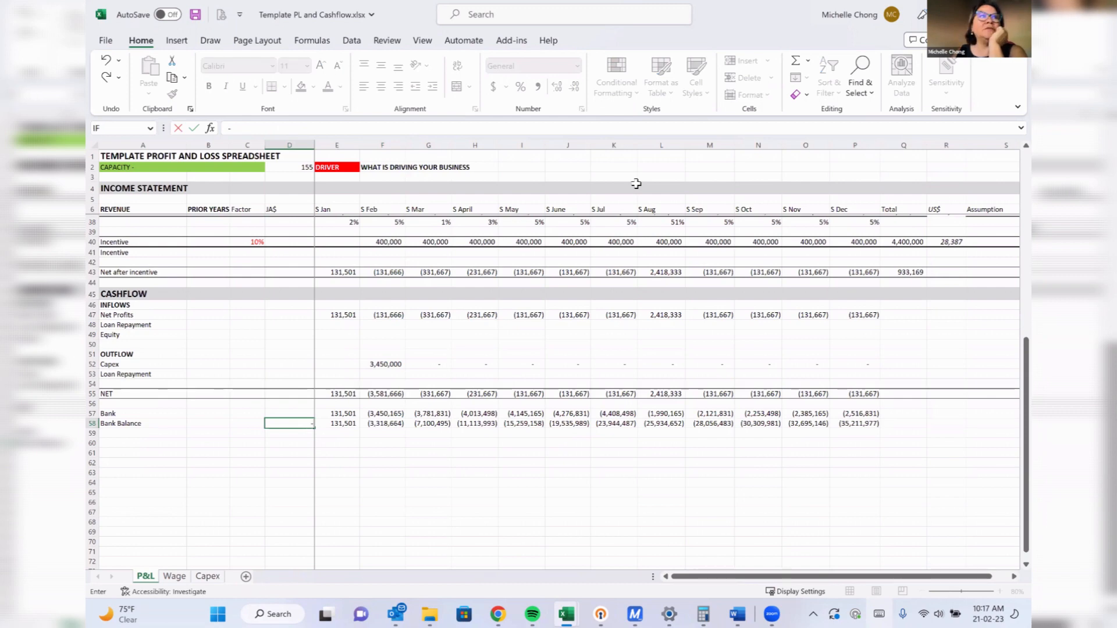
text(500000)
key(Return)
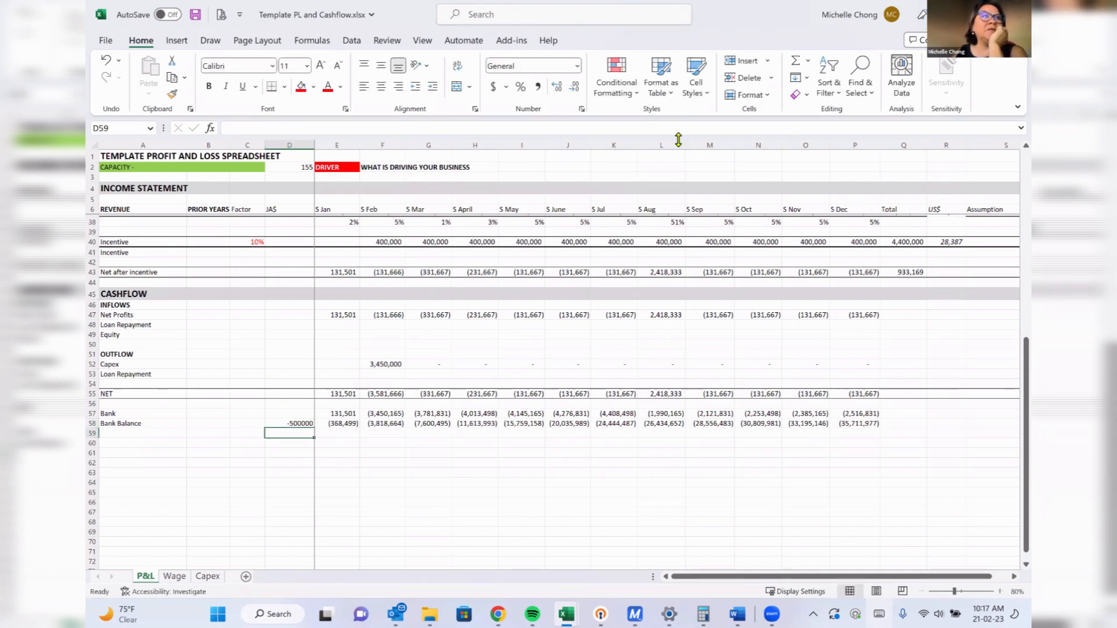
Format the opening bank balance with thousands separators and no decimals.
click(291, 423)
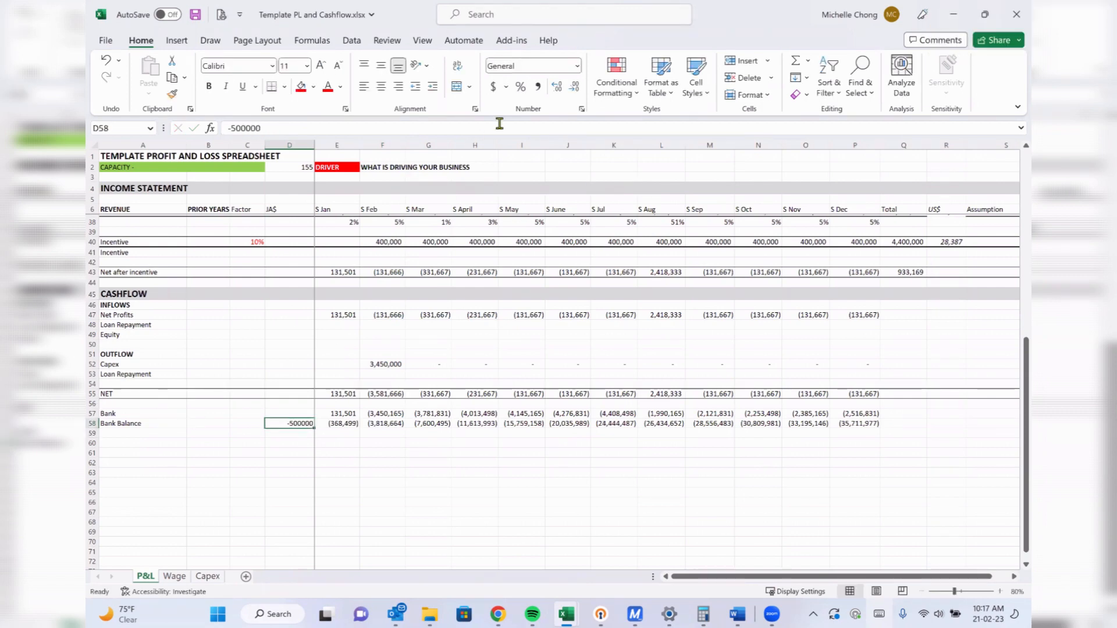
click(537, 86)
click(574, 87)
click(574, 89)
click(394, 374)
text(3000000)
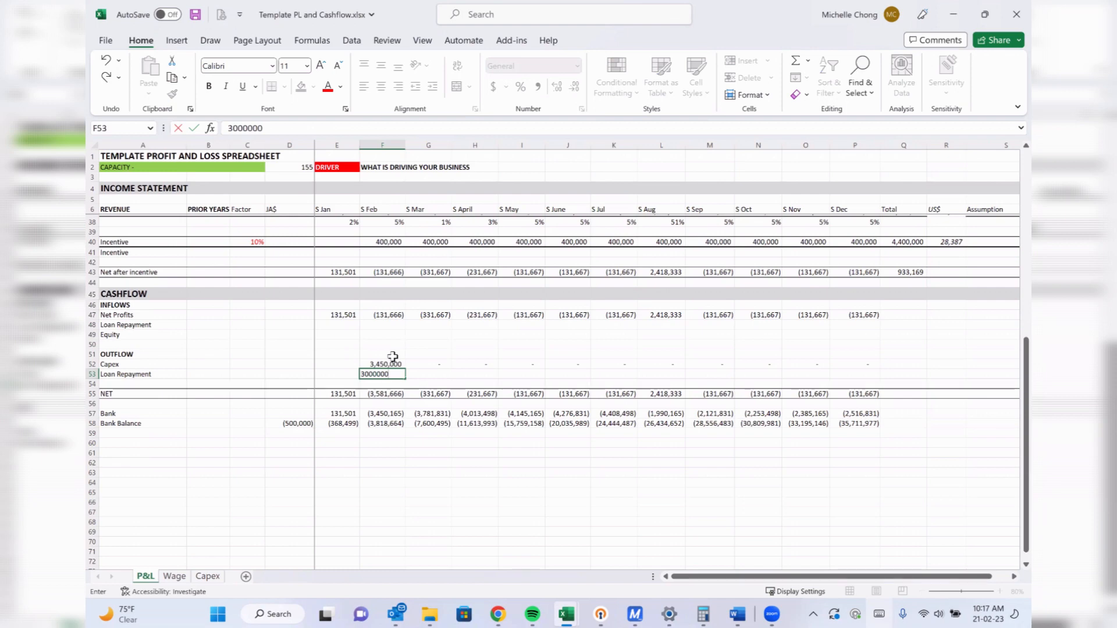
key(Return)
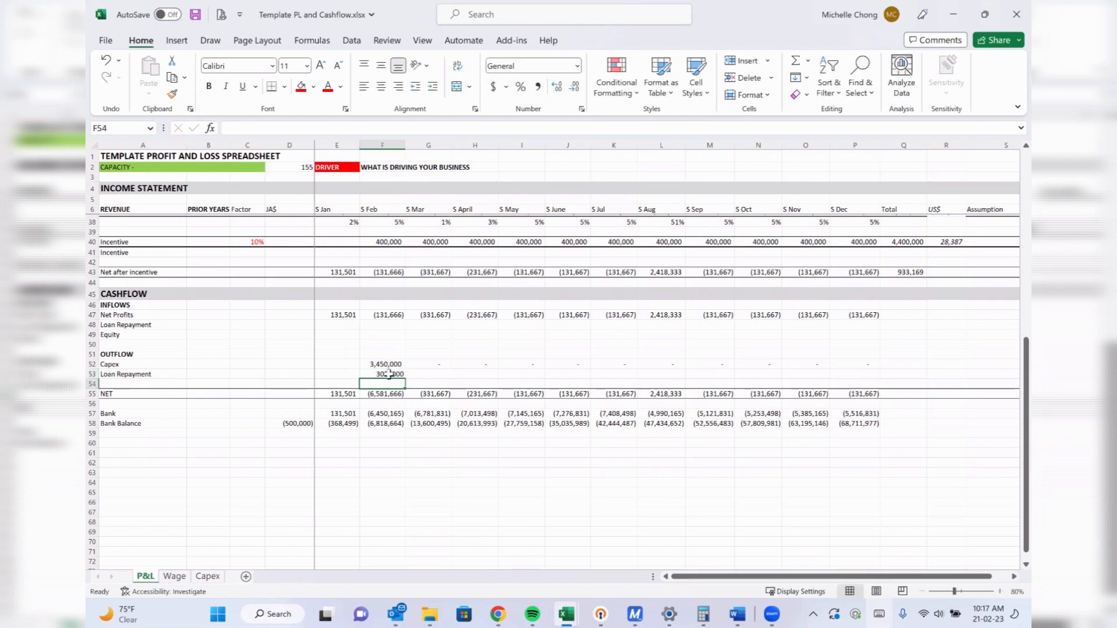
click(389, 374)
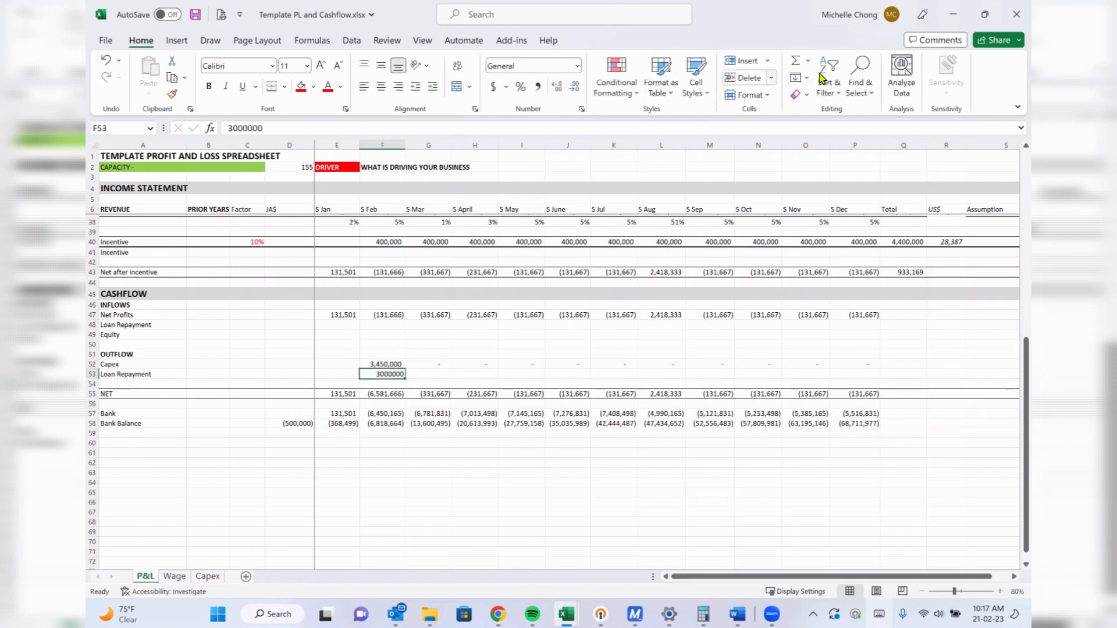
click(539, 87)
click(576, 88)
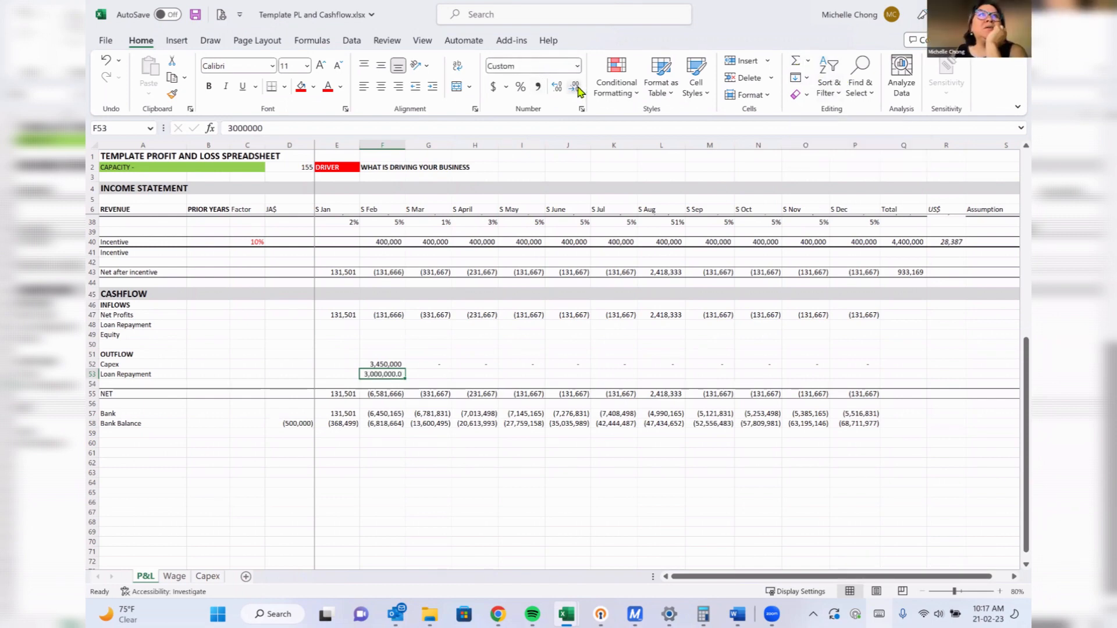
click(575, 87)
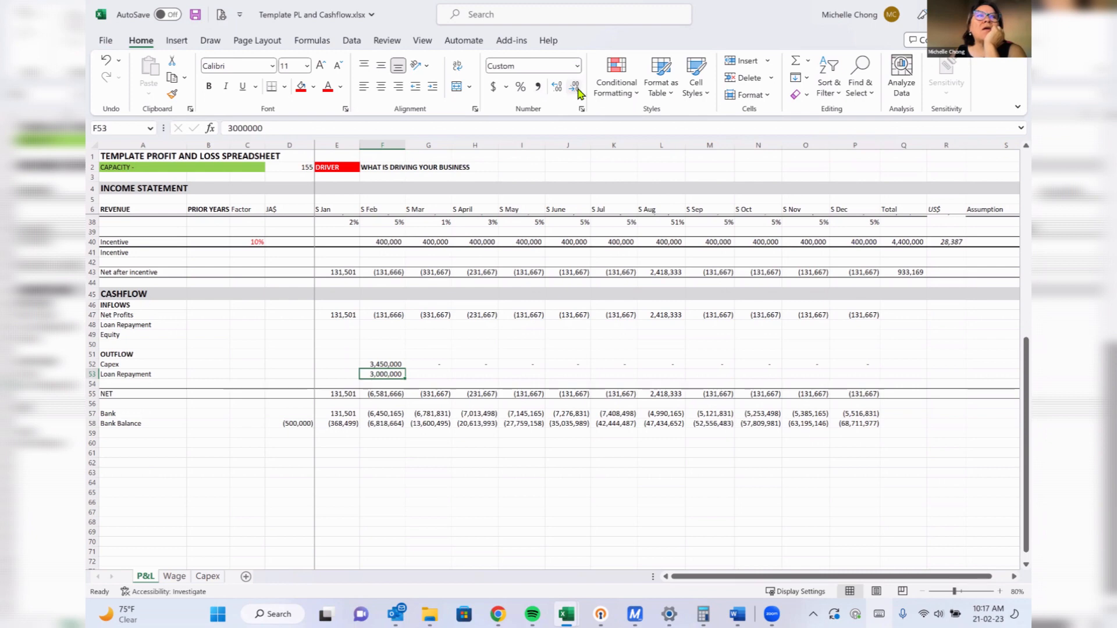
text(3)
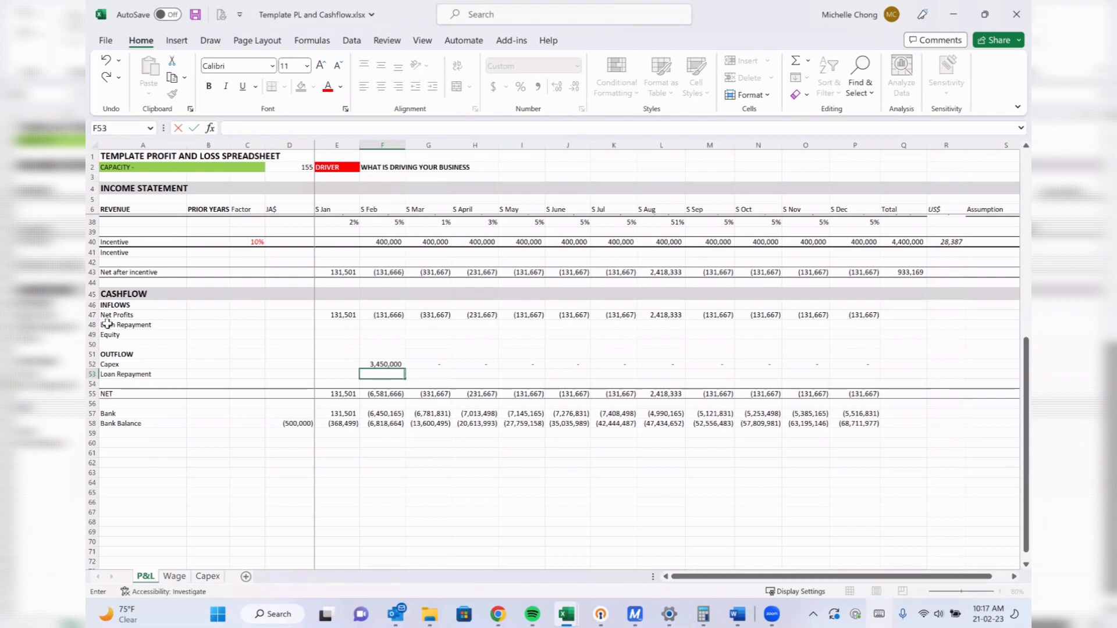
Shorten the Loan Repayment label under the cashflow inflows to Loan.
click(131, 323)
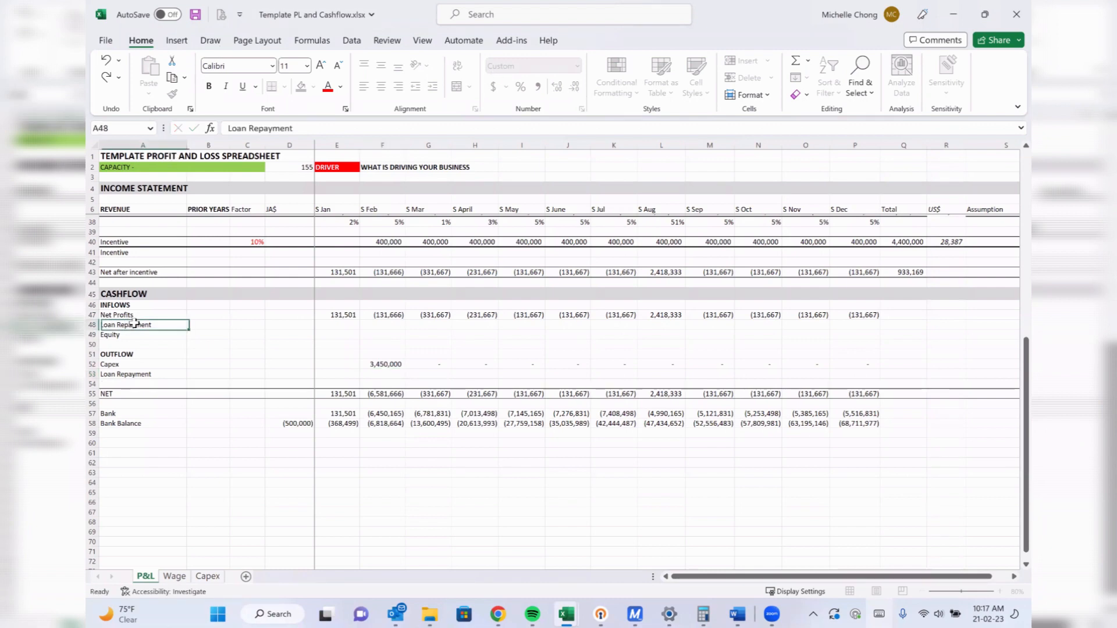
double_click(250, 128)
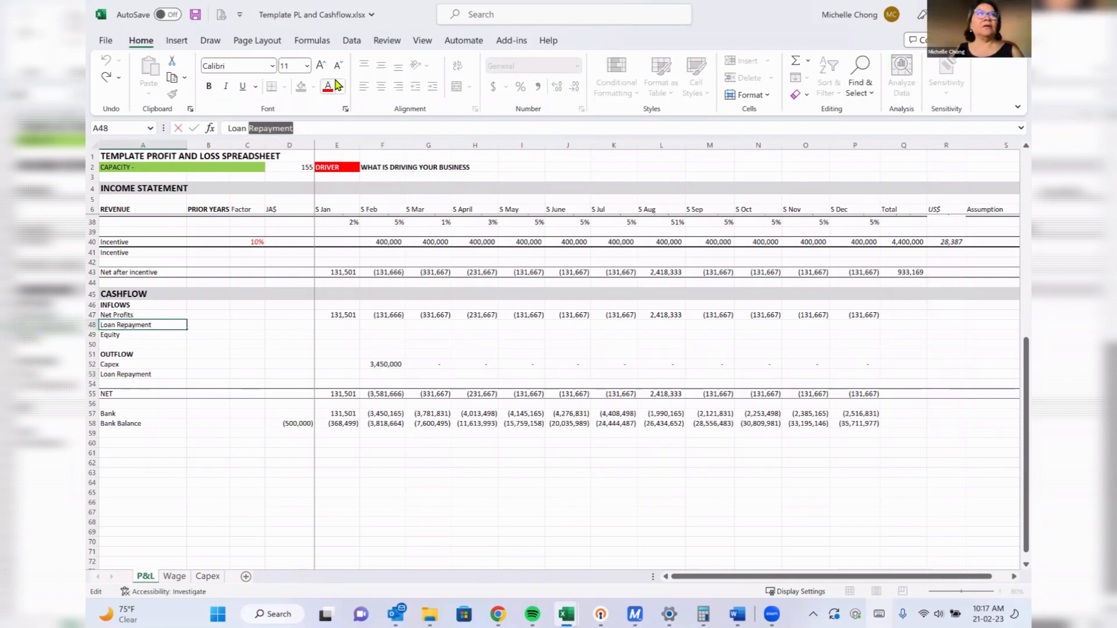
key(BackSpace)
click(384, 325)
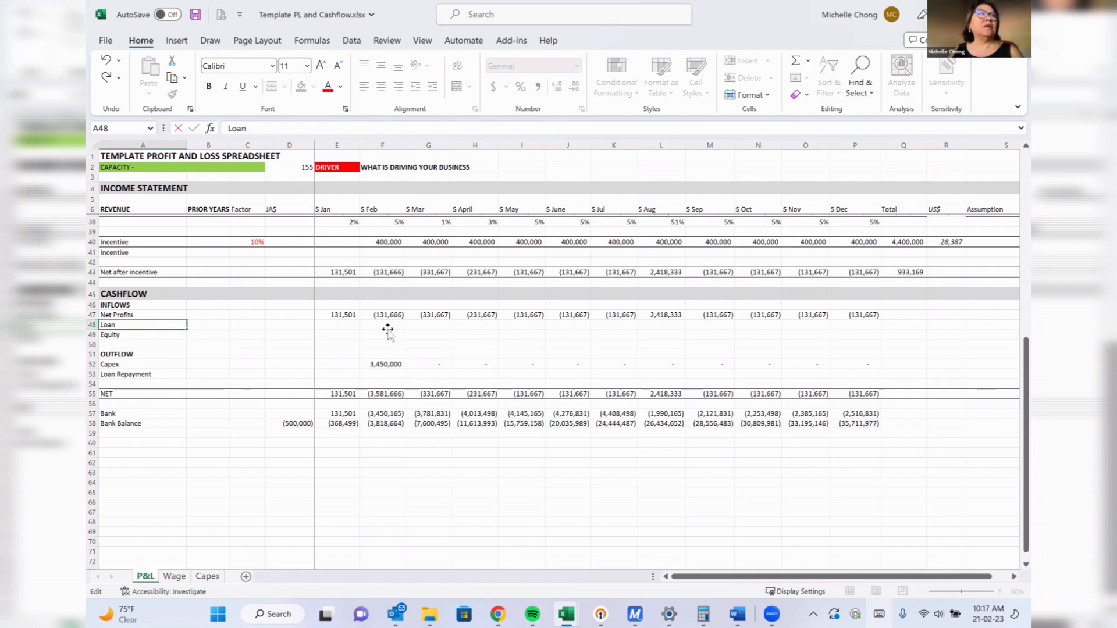
click(116, 305)
Enter a February loan of 3,000,000 in the cashflow inflows.
click(388, 333)
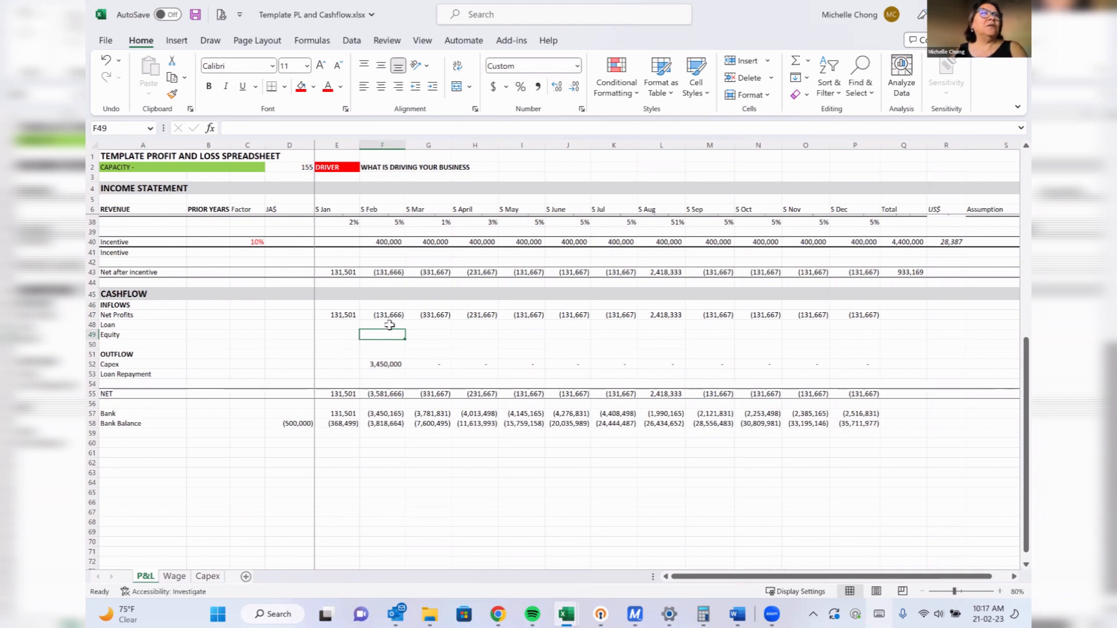
click(389, 325)
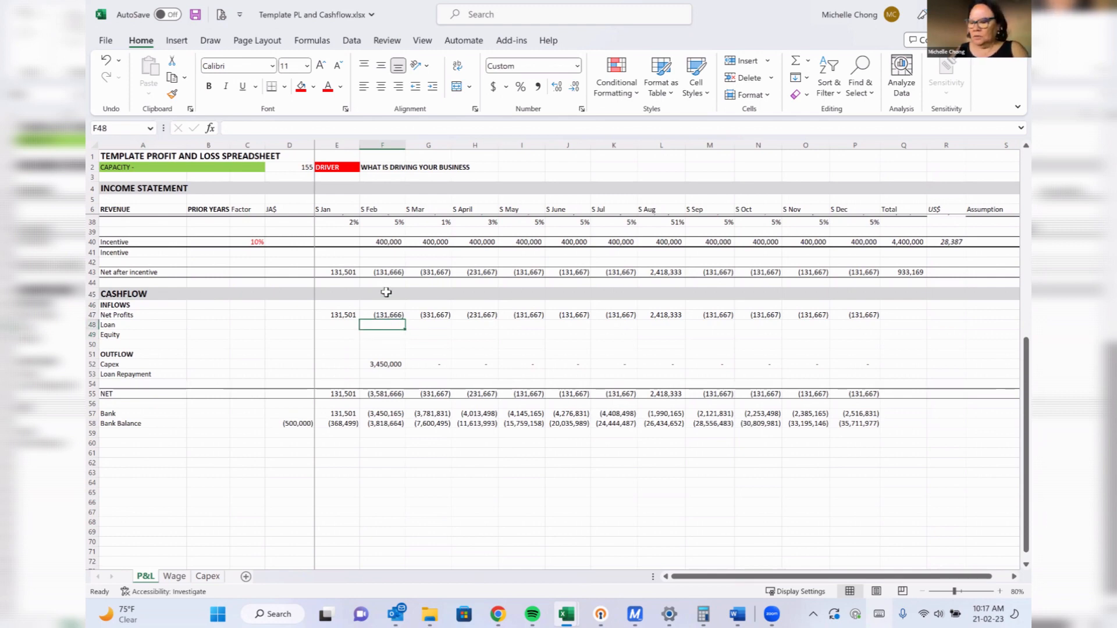
text(3000000)
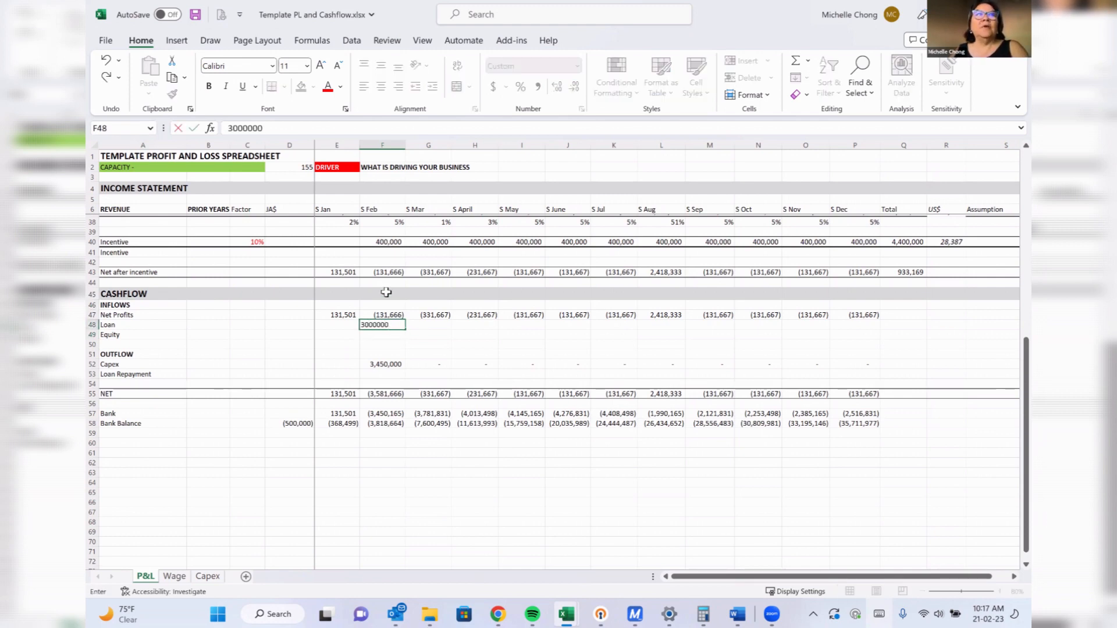
key(Return)
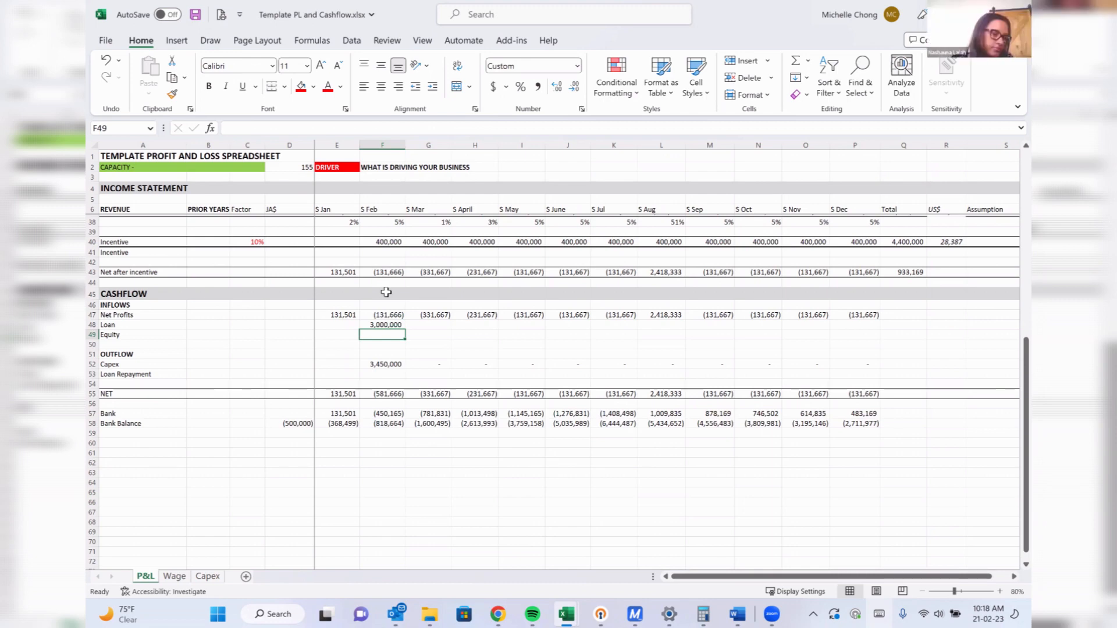
Replace the February loan amount first with 350,000 and finally with 3,500,000.
key(Up)
text(350,000)
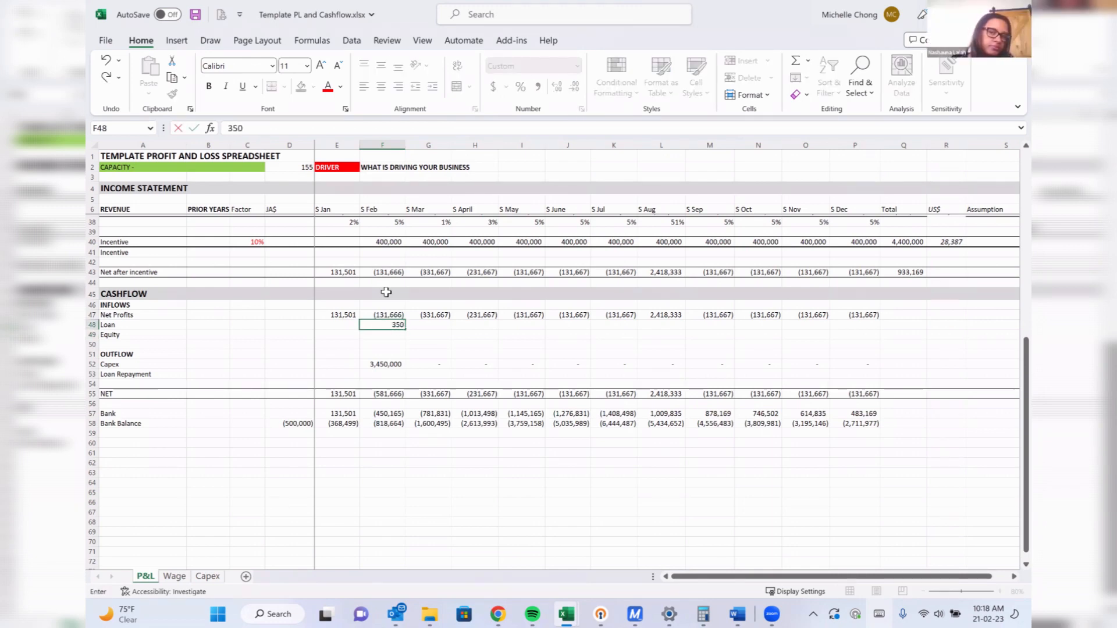
key(Return)
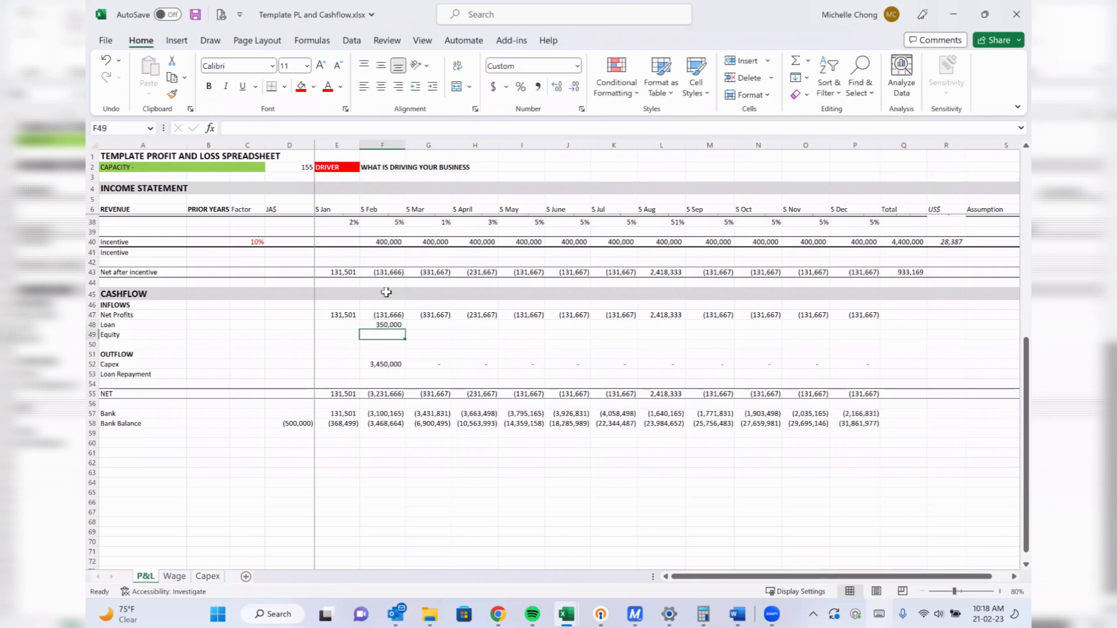
key(Up)
text(3,500,)
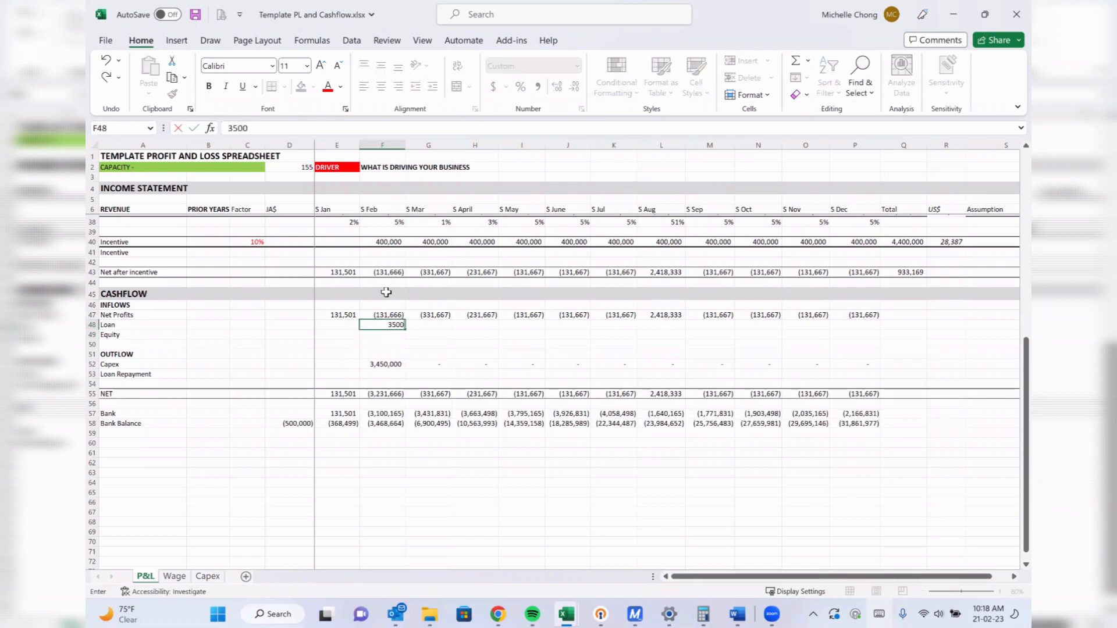
text(000)
key(Return)
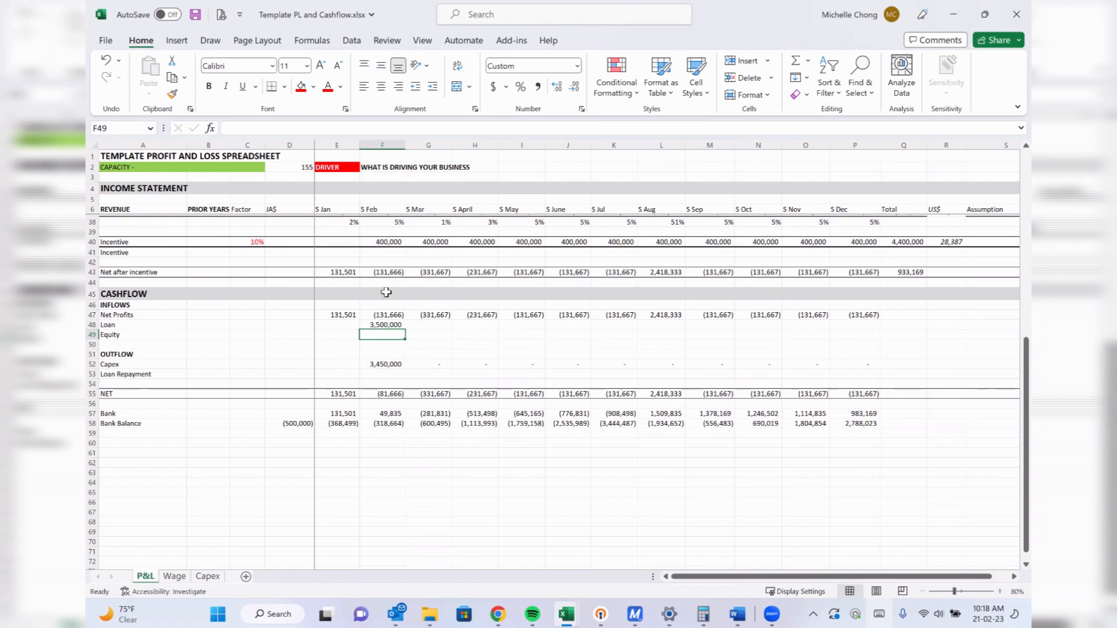
scroll(386, 292, up, 10)
scroll(386, 292, down, 9)
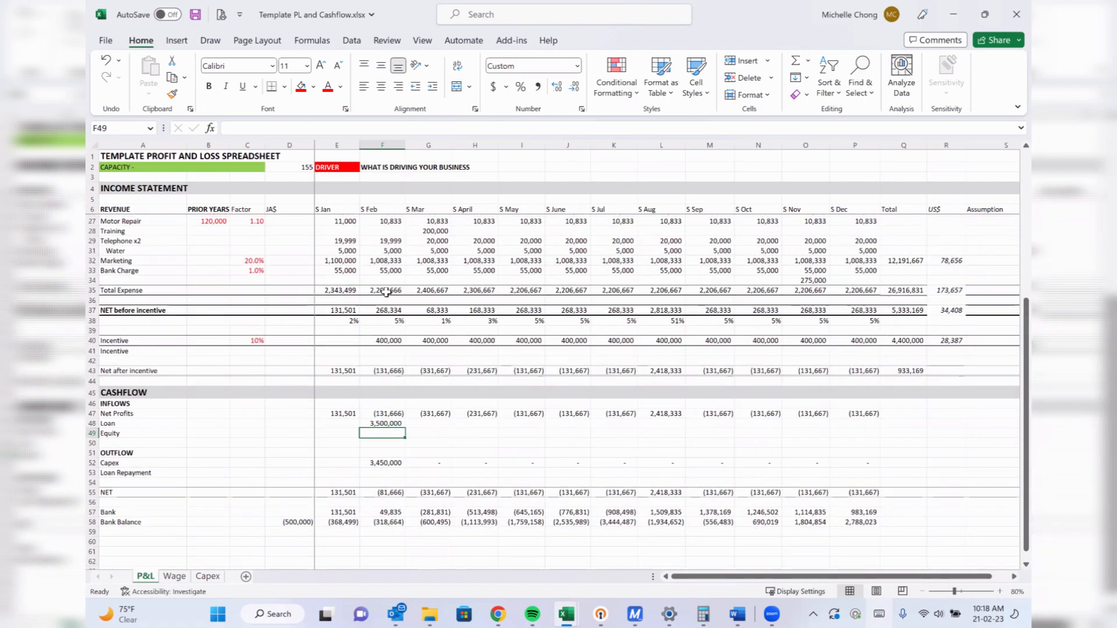
scroll(386, 292, down, 1)
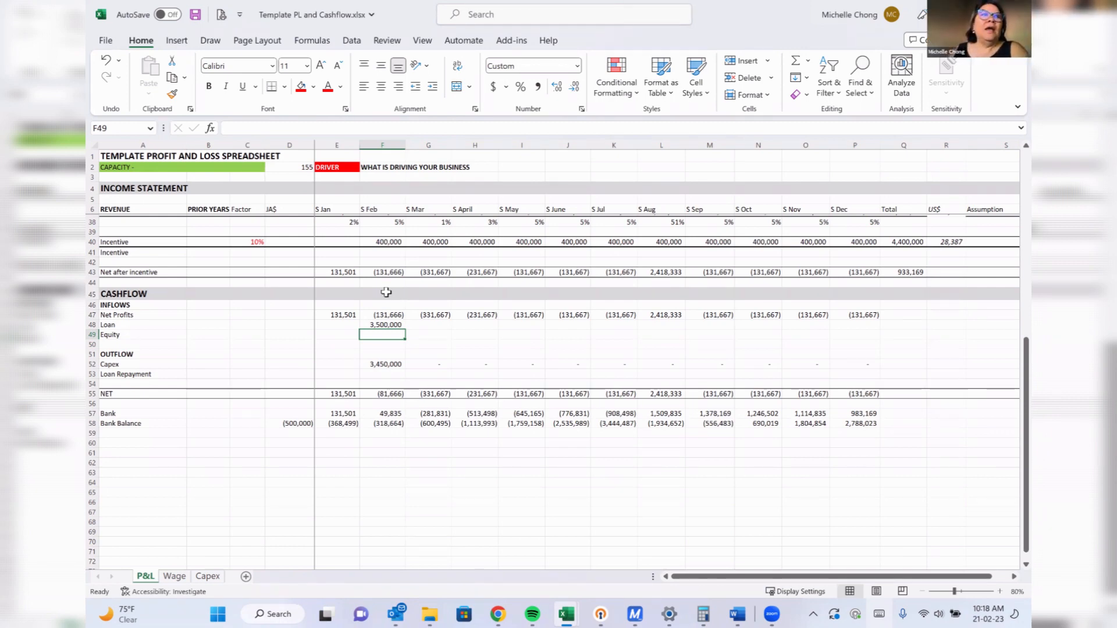
Clear the February loan amount from the inflows and inspect November's bank figure.
key(Up)
key(Delete)
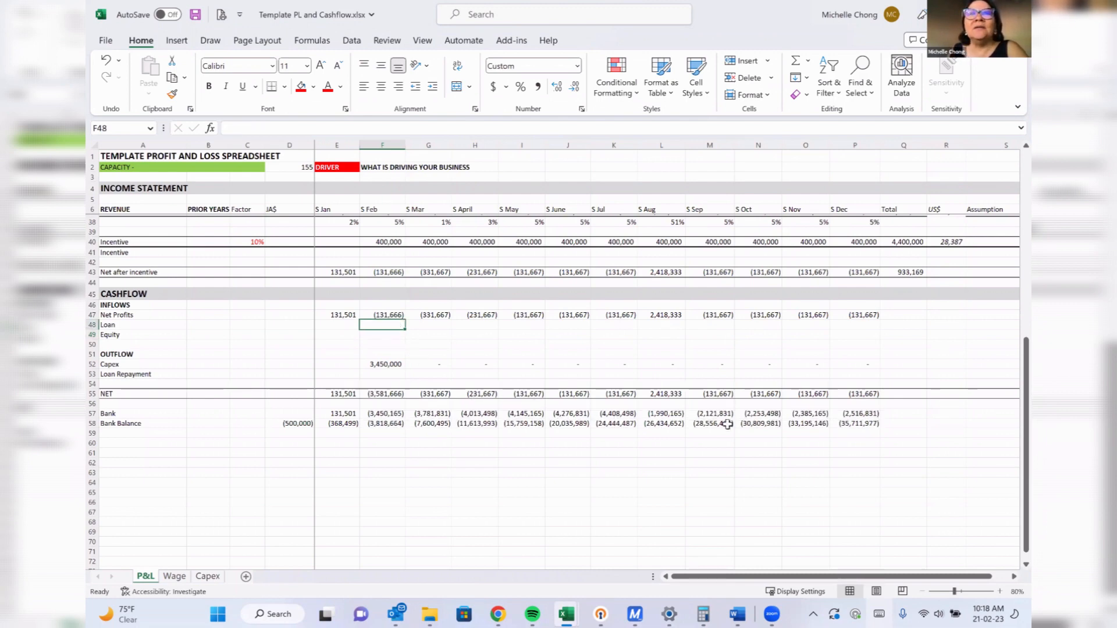
click(805, 415)
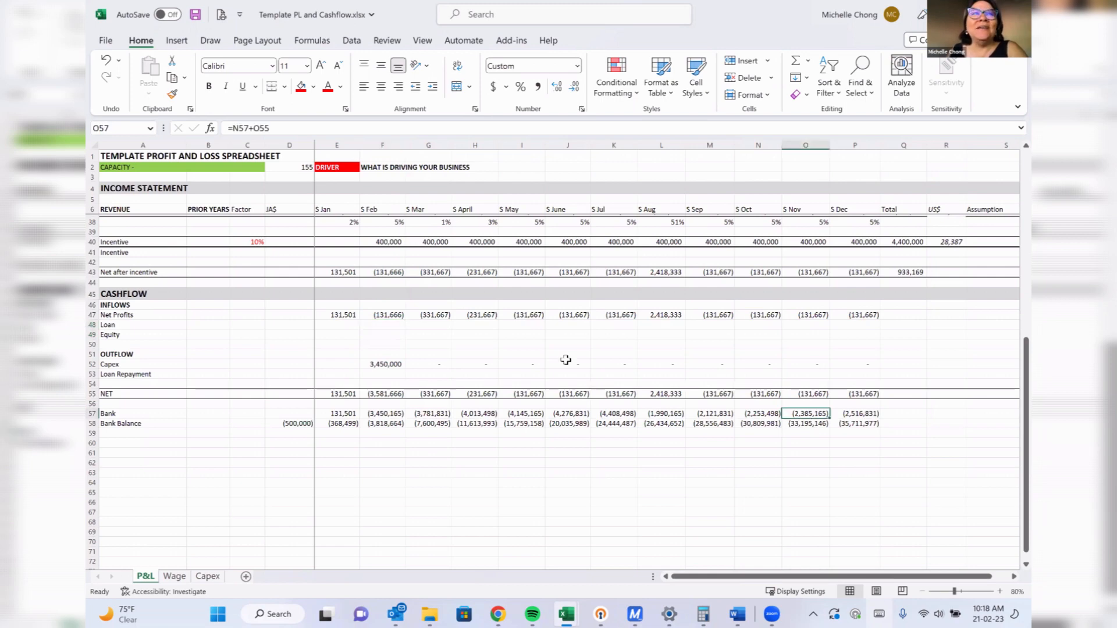
Examine June's product units, revenue and daily customers, and the unit price in D9, as drivers of the cashflow.
scroll(580, 253, up, 12)
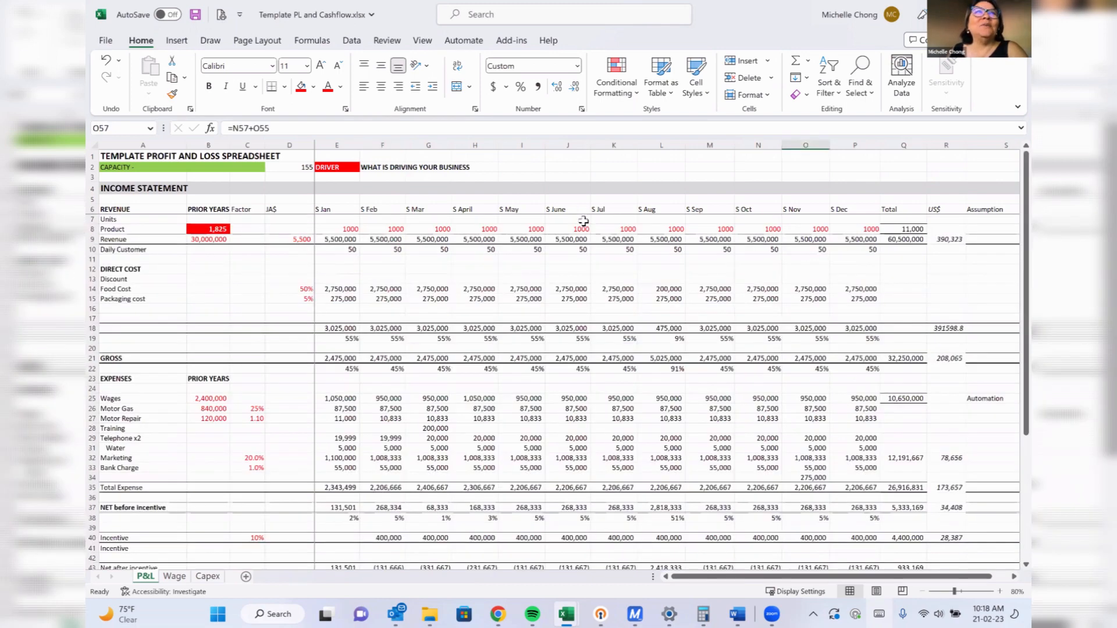
drag(582, 220, 583, 250)
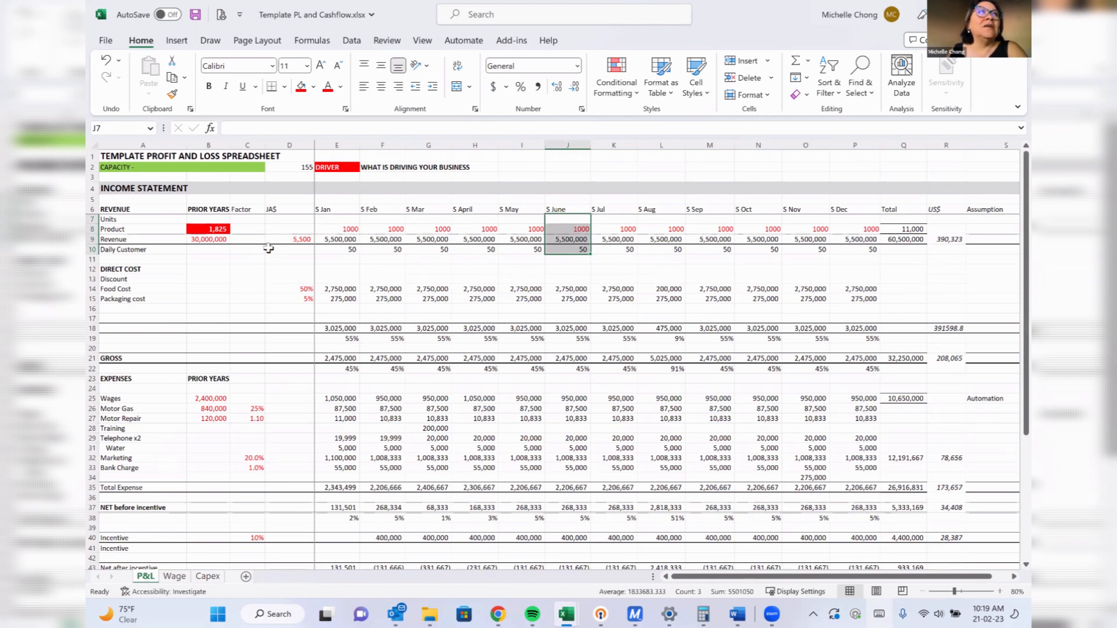
click(299, 240)
scroll(367, 323, down, 13)
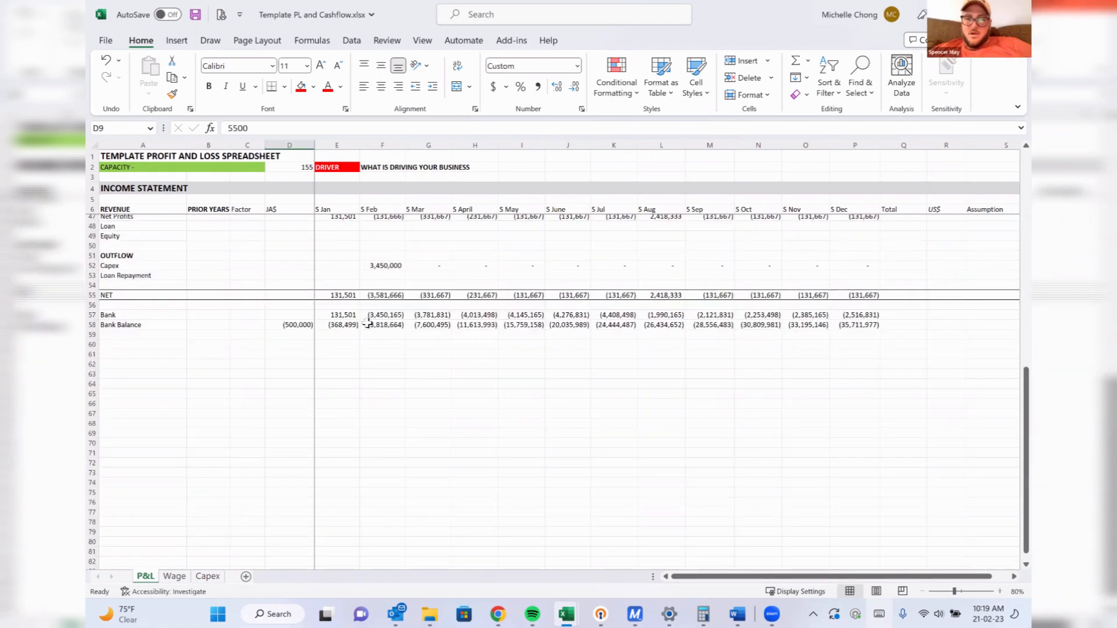
scroll(368, 323, up, 3)
scroll(368, 323, up, 7)
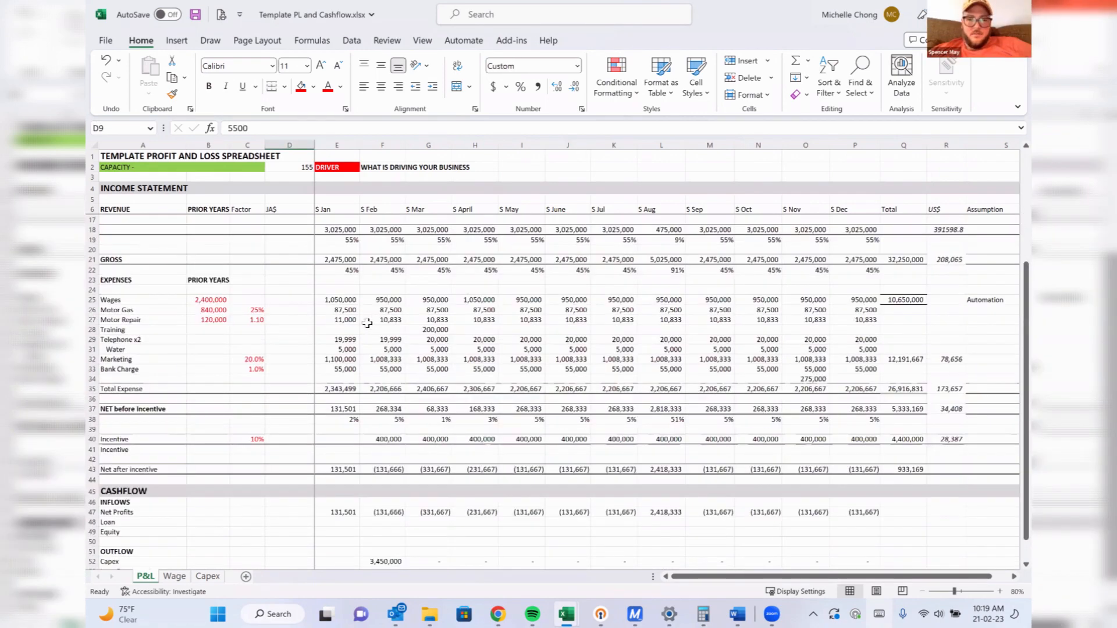
Trace January's wages to the Wage sheet, and inspect June's bank balance on the P&L sheet.
click(346, 300)
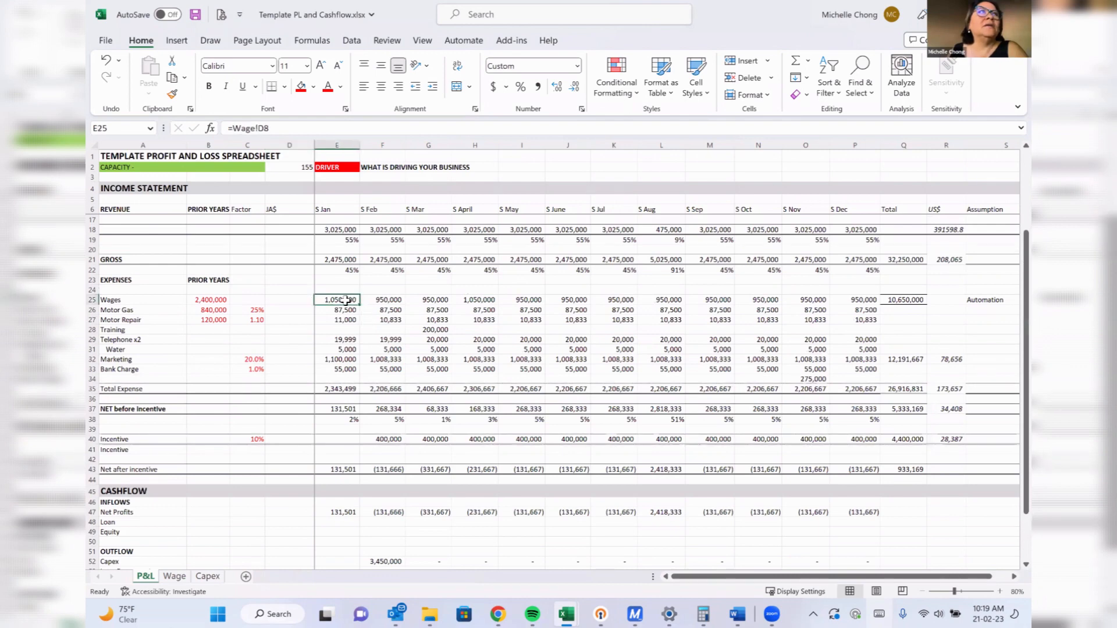
click(181, 576)
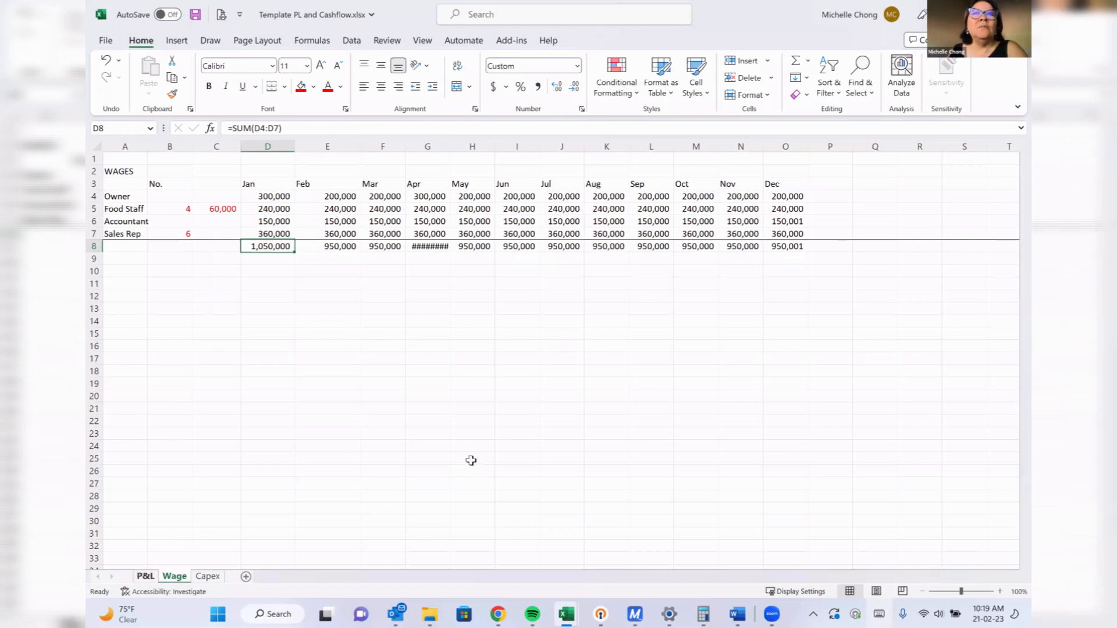
key(ctrl+Page_Up)
scroll(598, 410, down, 10)
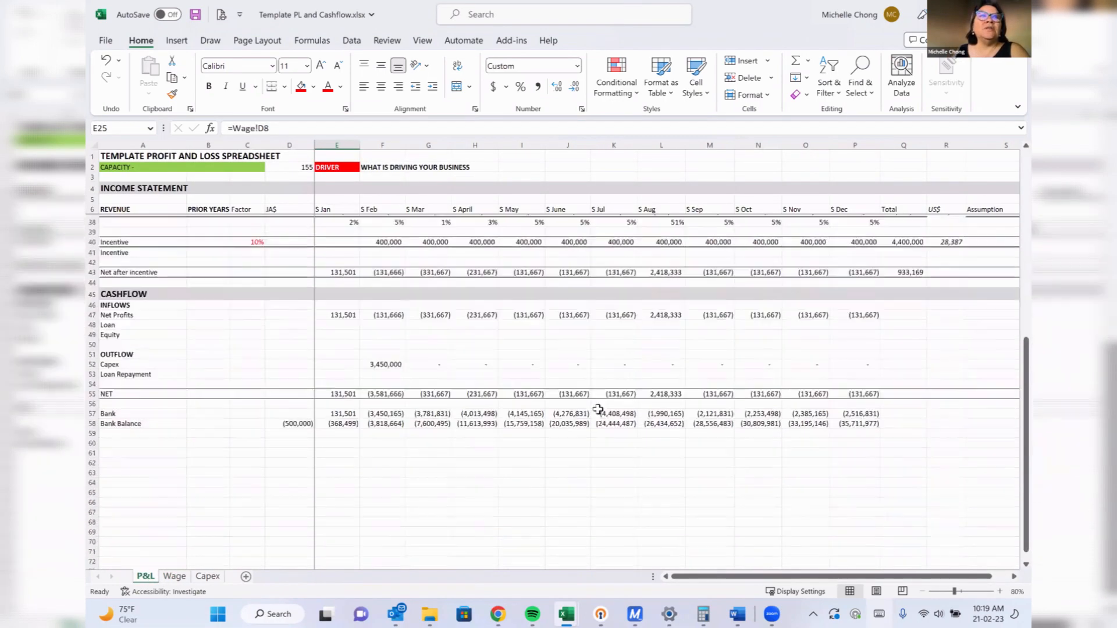
click(576, 424)
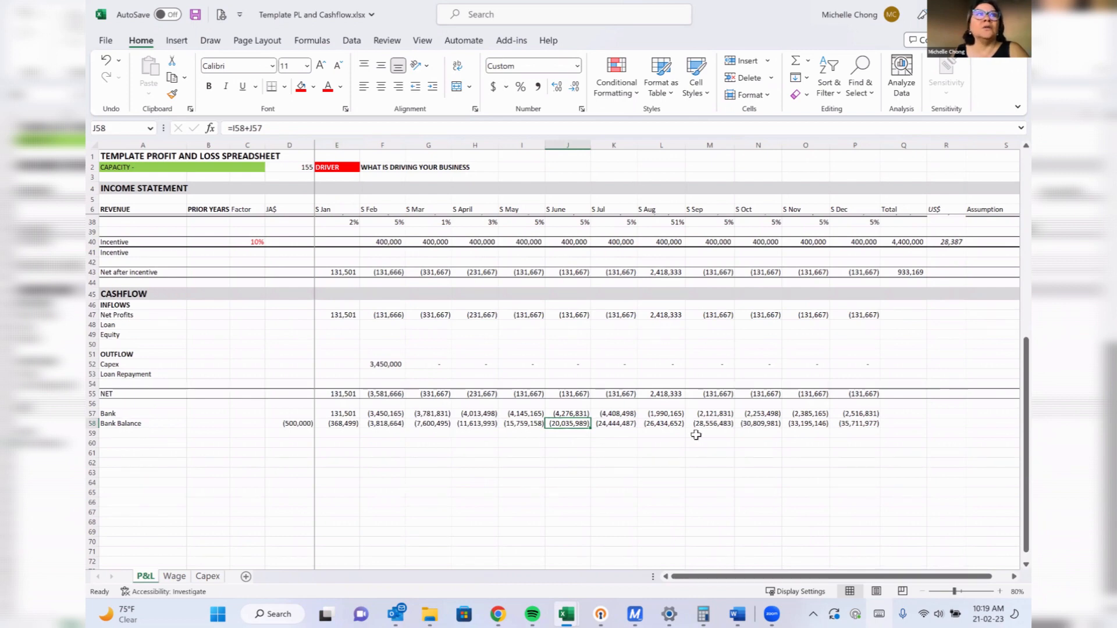
On the Capex sheet, set the Lazer Machines units to 2 and colour the quantity and unit cost red.
click(389, 366)
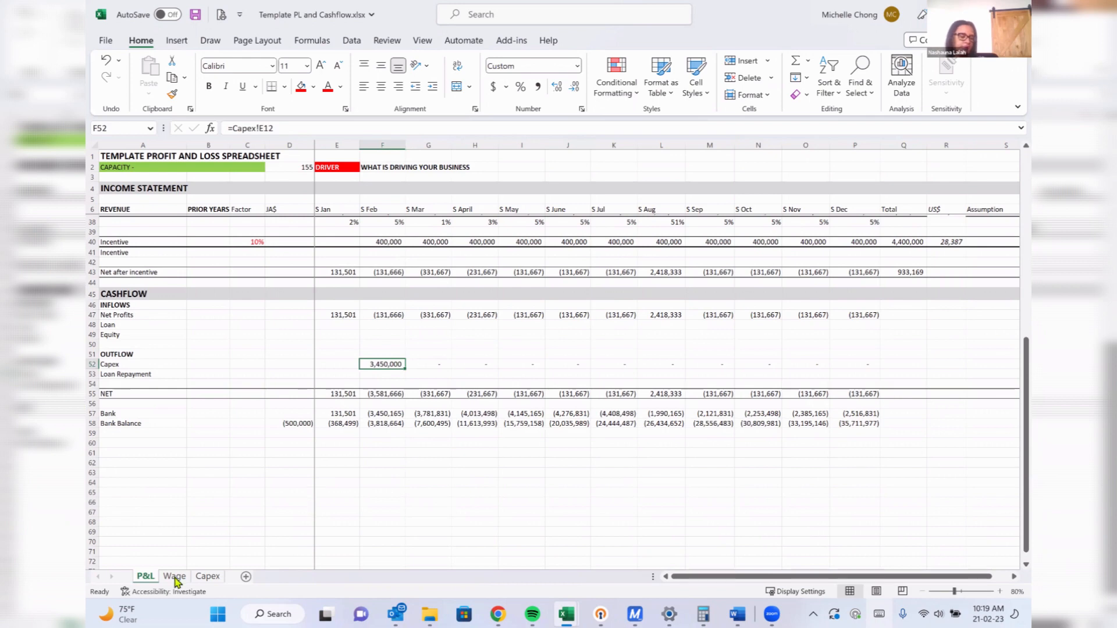
click(215, 580)
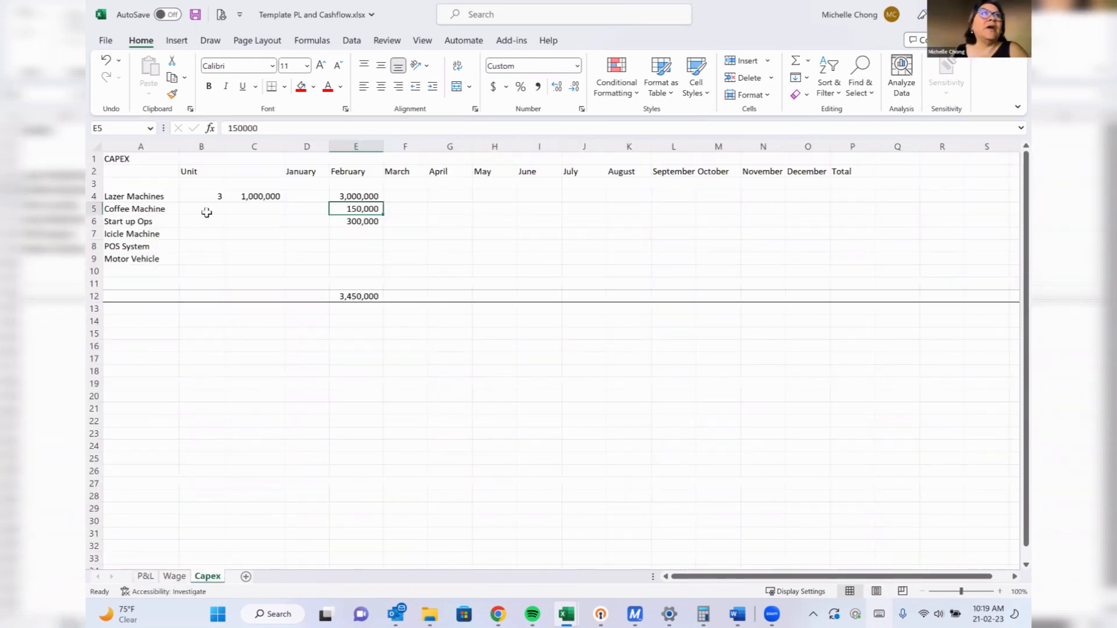
click(218, 198)
text(2)
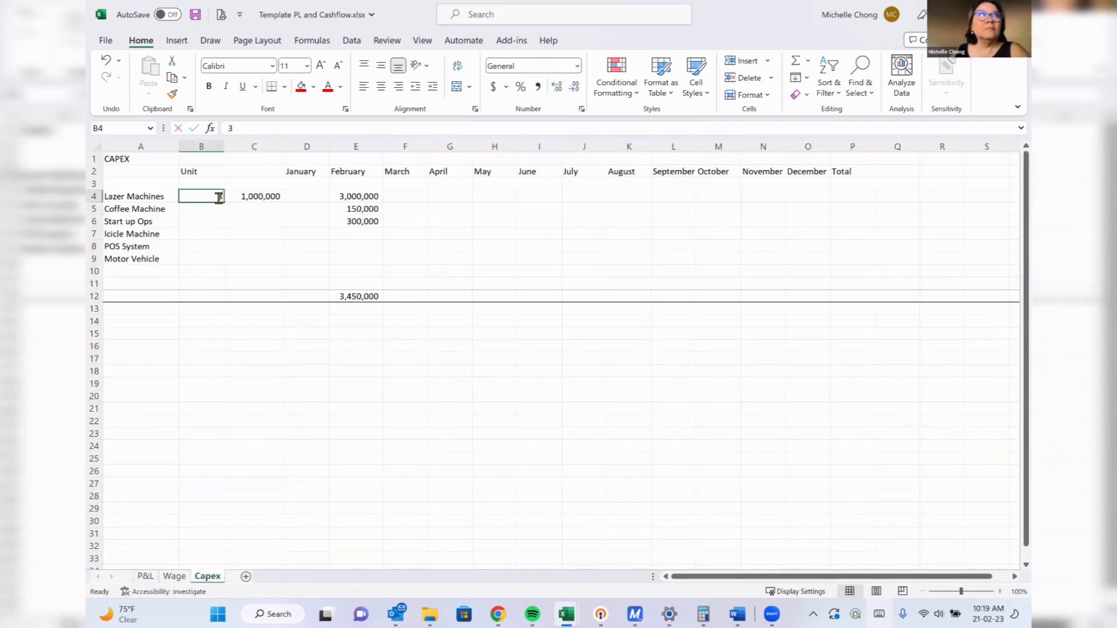
key(Return)
drag(218, 198, 233, 198)
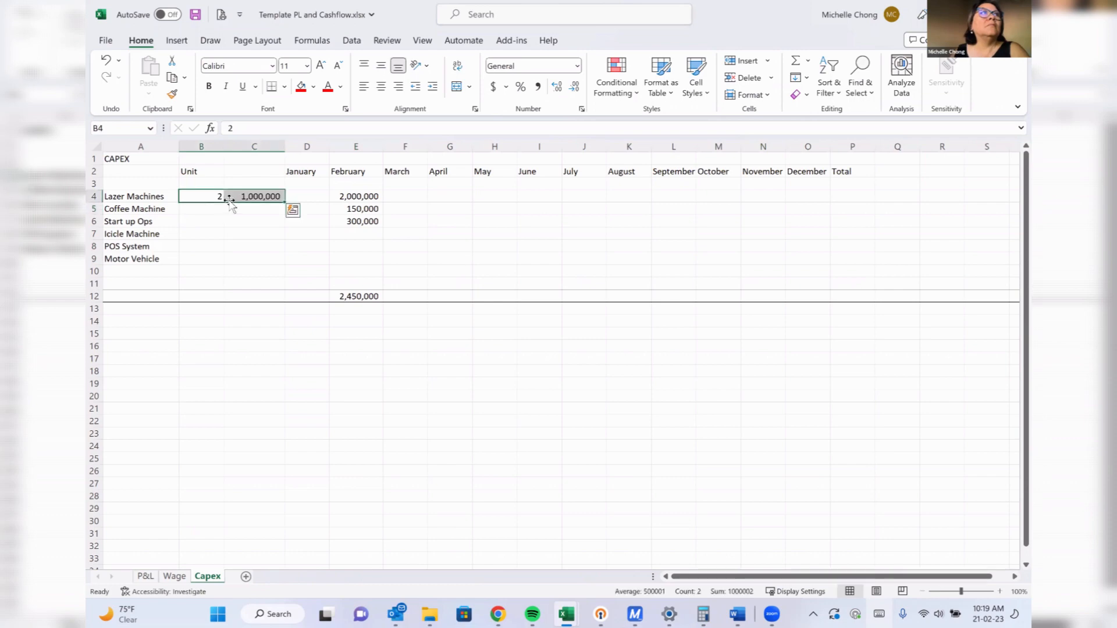
click(333, 91)
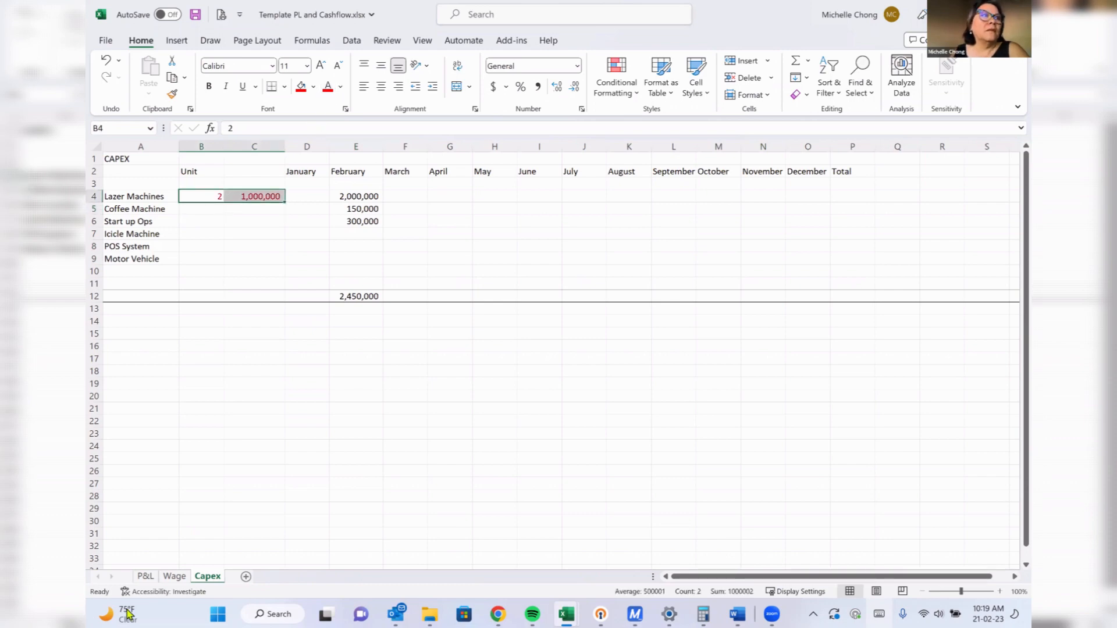
On the P&L sheet, set January's Product units in E8 to 500.
click(144, 578)
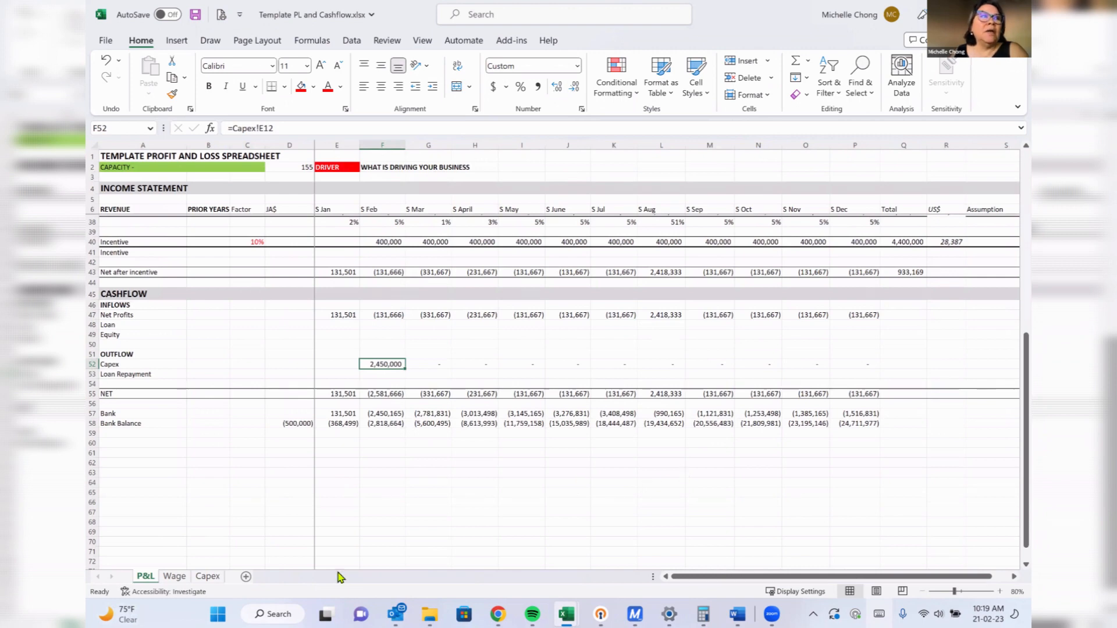
click(354, 210)
scroll(351, 241, up, 10)
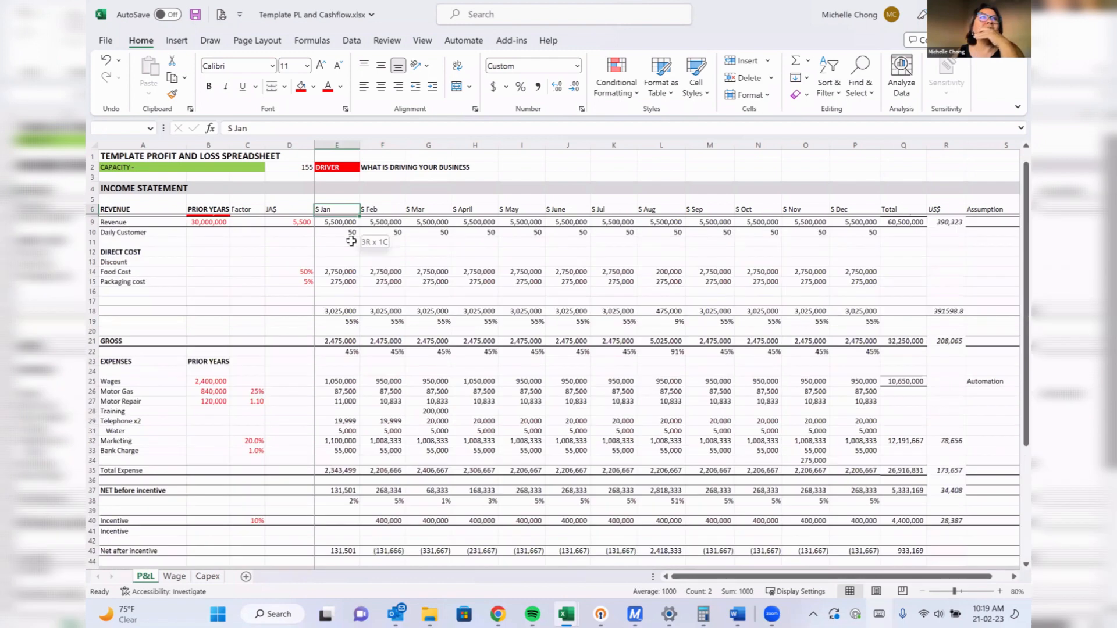
drag(337, 211, 352, 232)
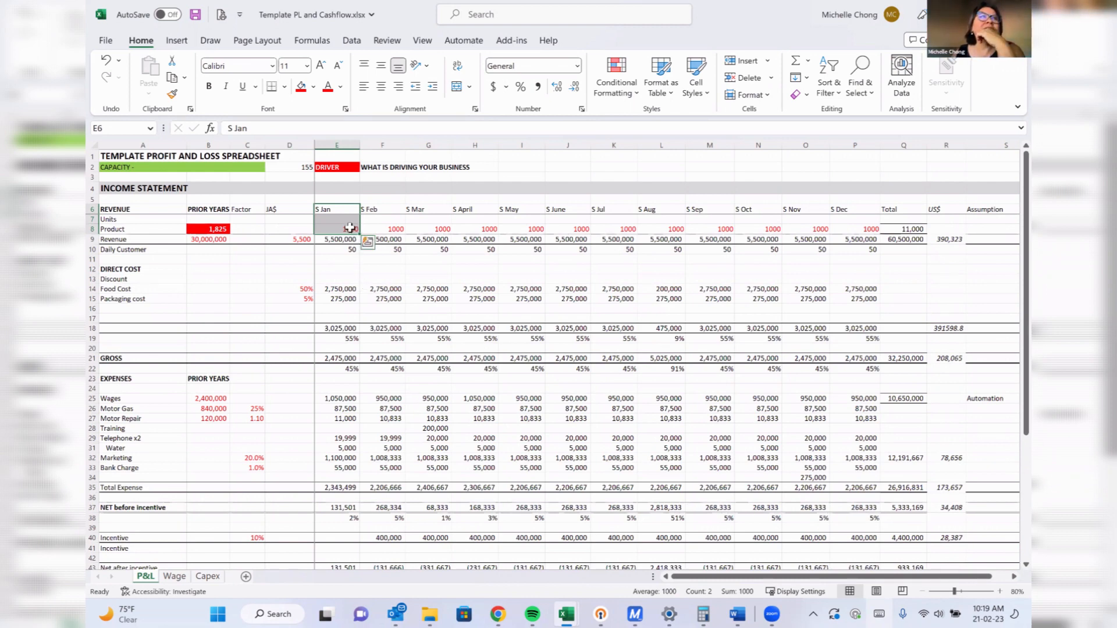
click(347, 229)
text(500)
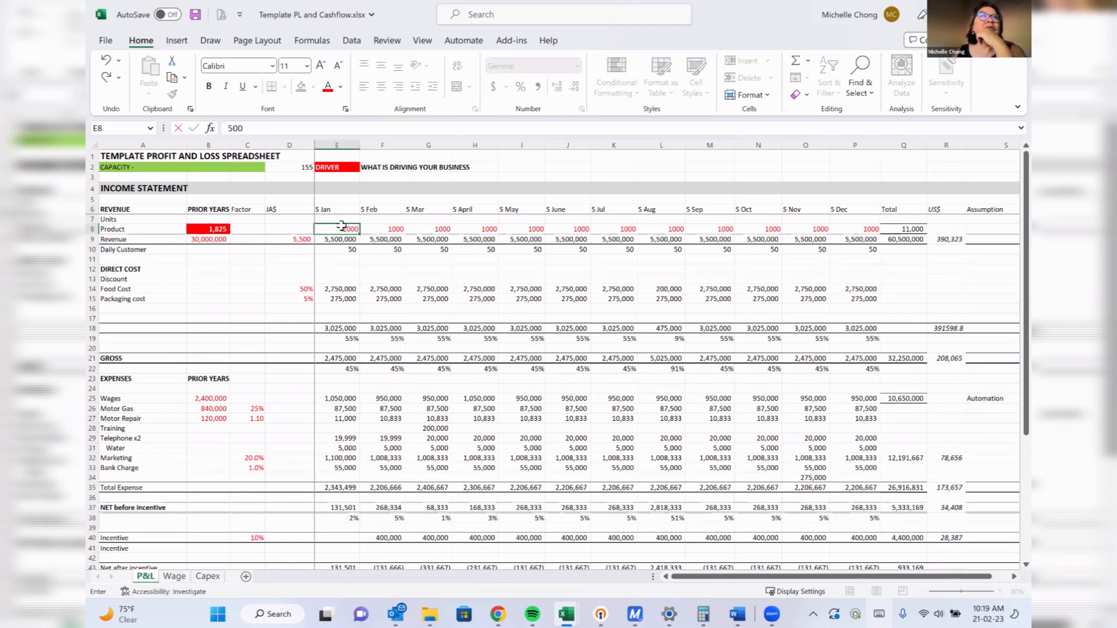
key(Return)
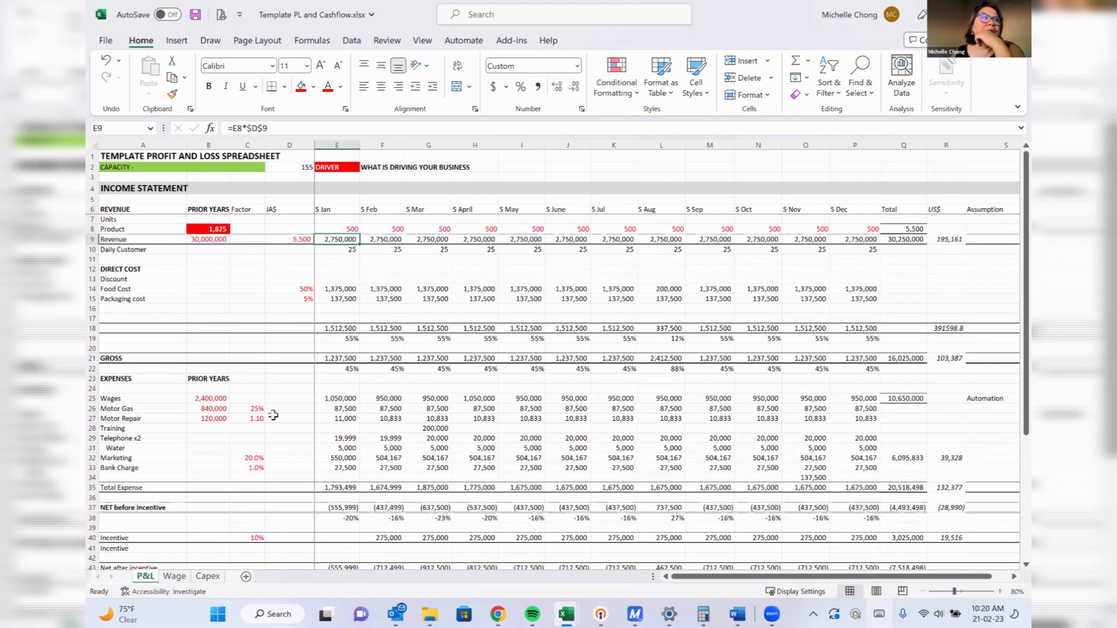
Review the P&L cashflow section and trace February's capex outflow back to the Capex sheet.
click(208, 577)
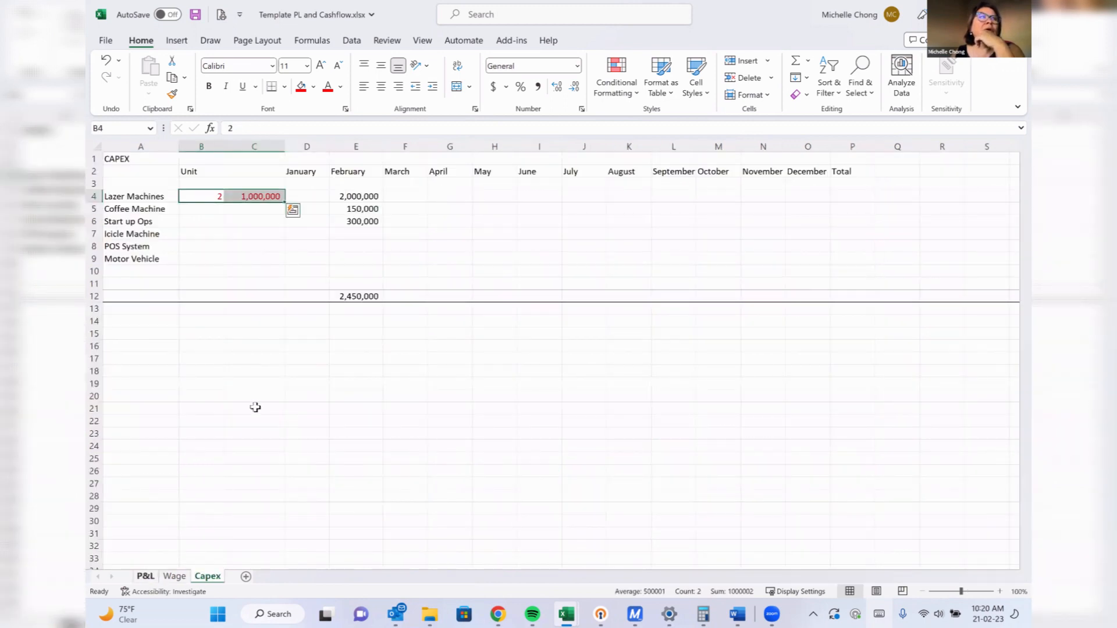
click(146, 576)
scroll(255, 407, down, 6)
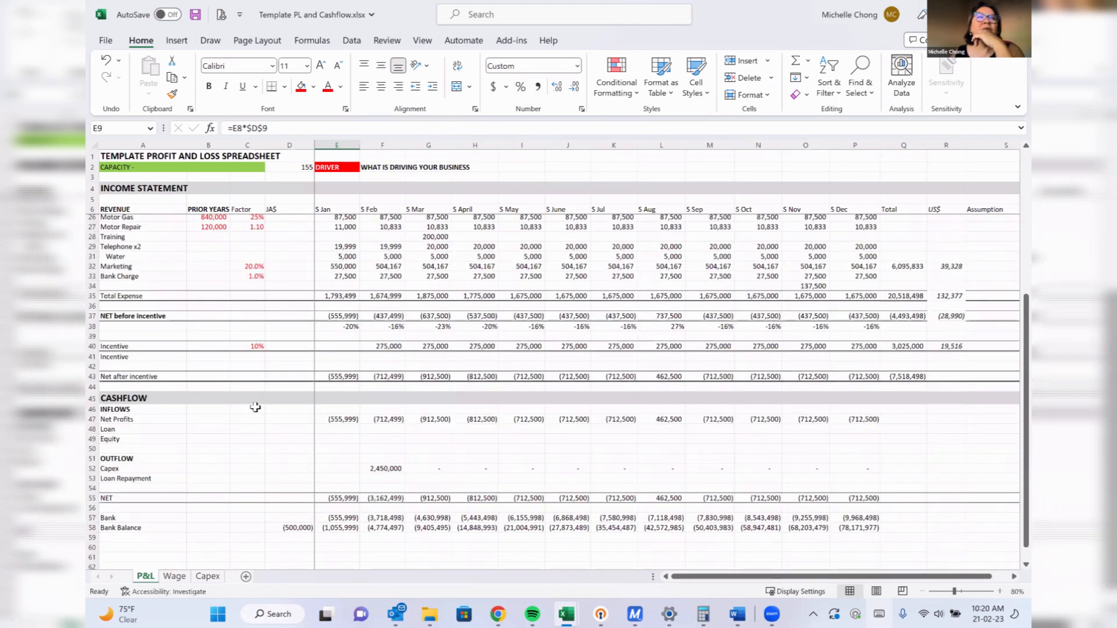
scroll(256, 407, down, 4)
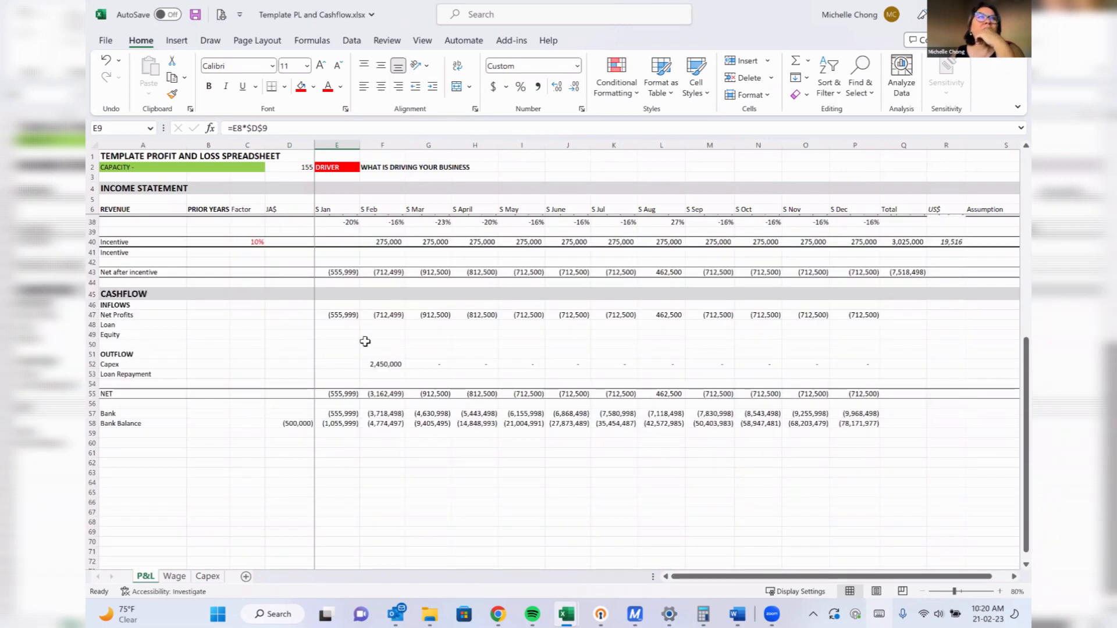
click(379, 363)
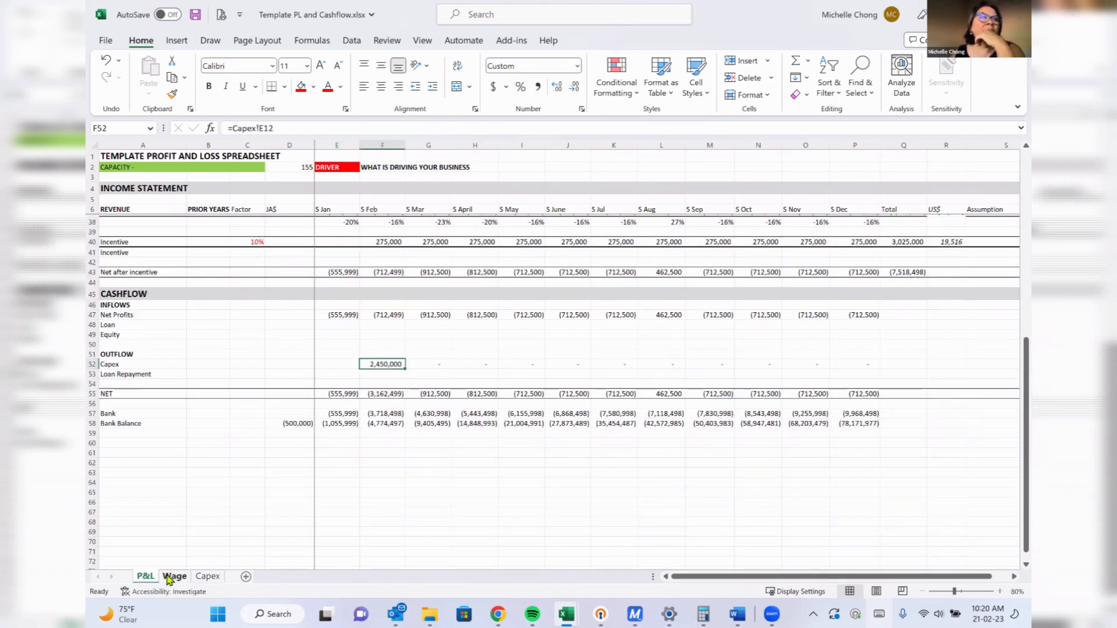
click(207, 576)
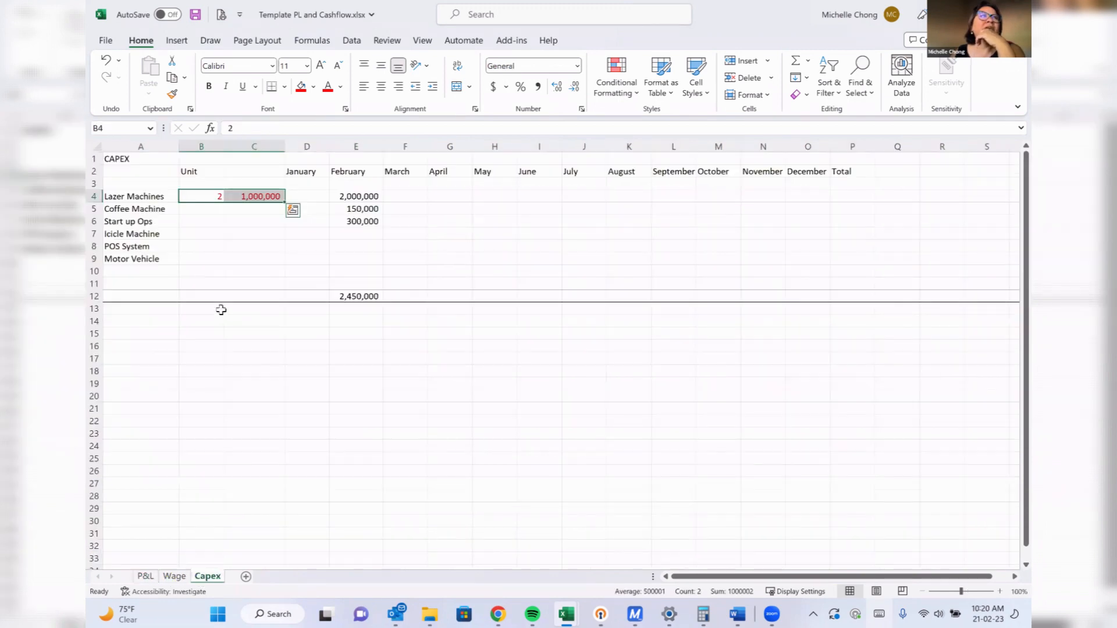
On the Capex sheet, set the Lazer Machines unit cost in C4 to 300,000.
click(257, 196)
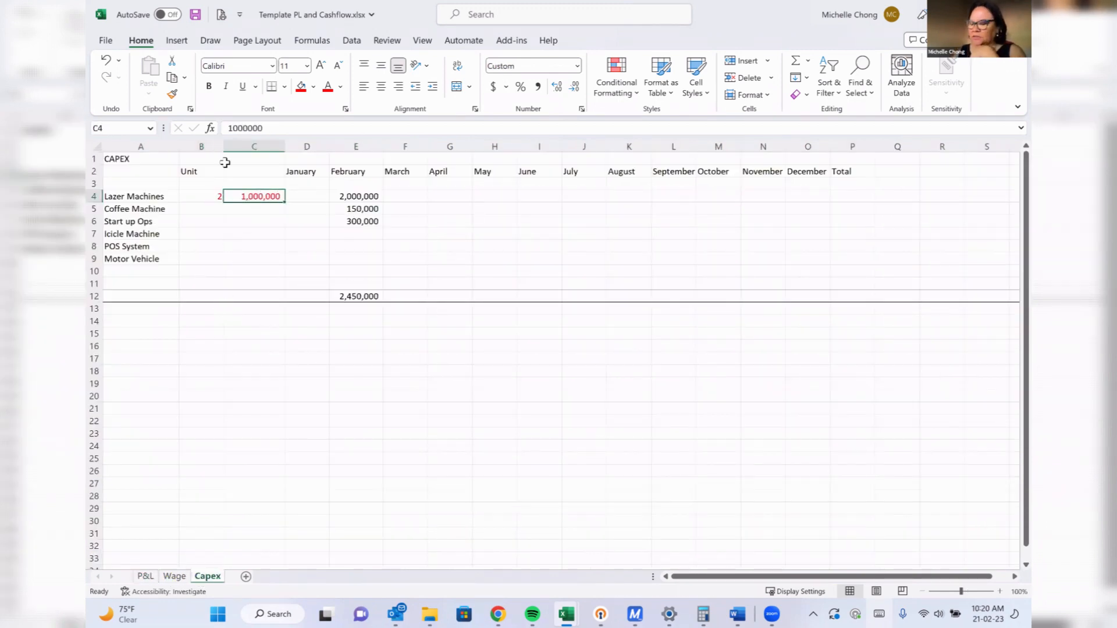
text(300)
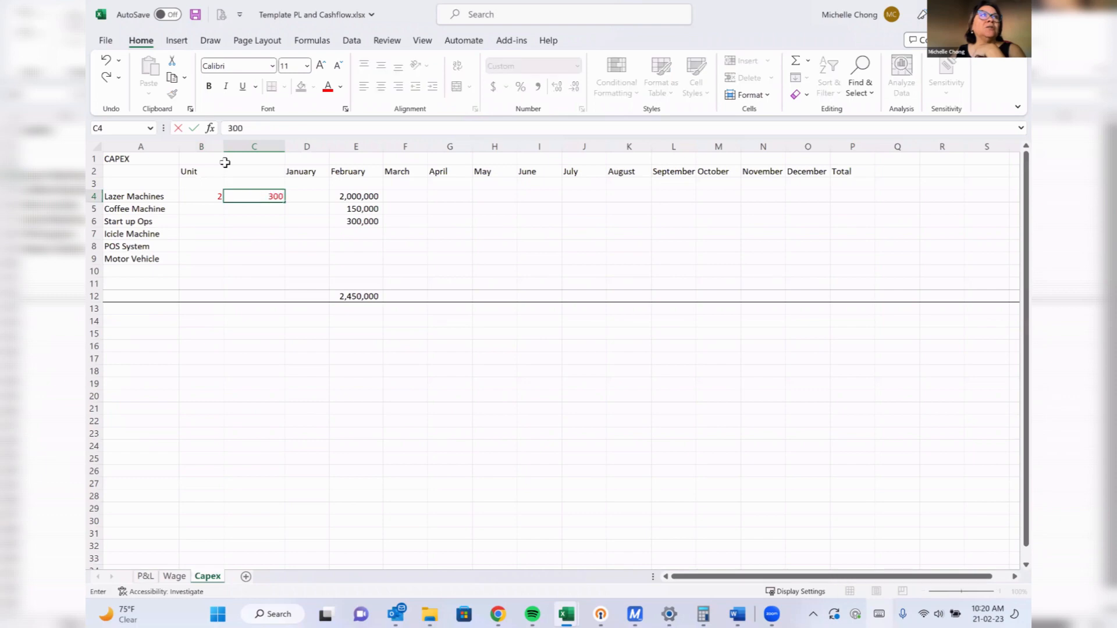
text(,000)
key(Return)
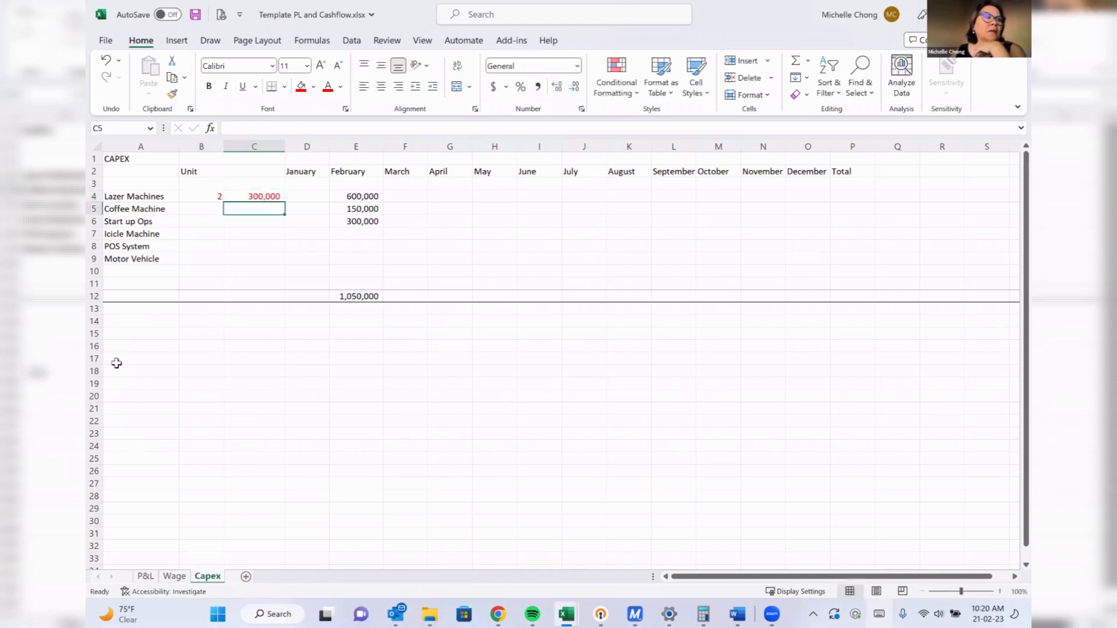
On the P&L sheet, change February's NET formula in F55 to =+F43+SUM(F47:F50)-SUM(F52:F53).
click(145, 576)
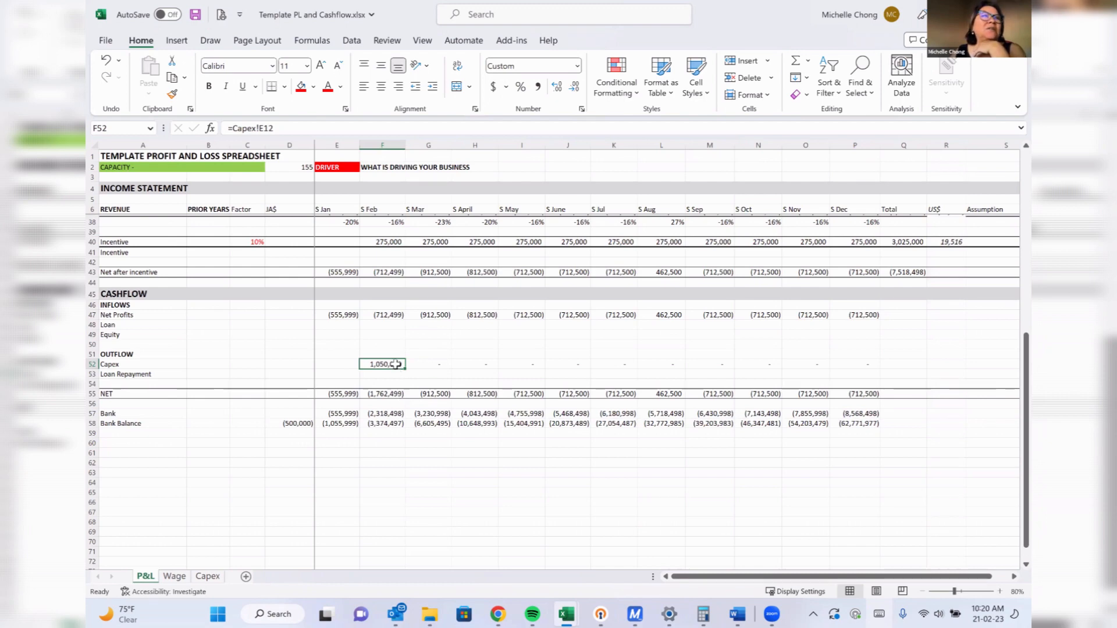
click(392, 393)
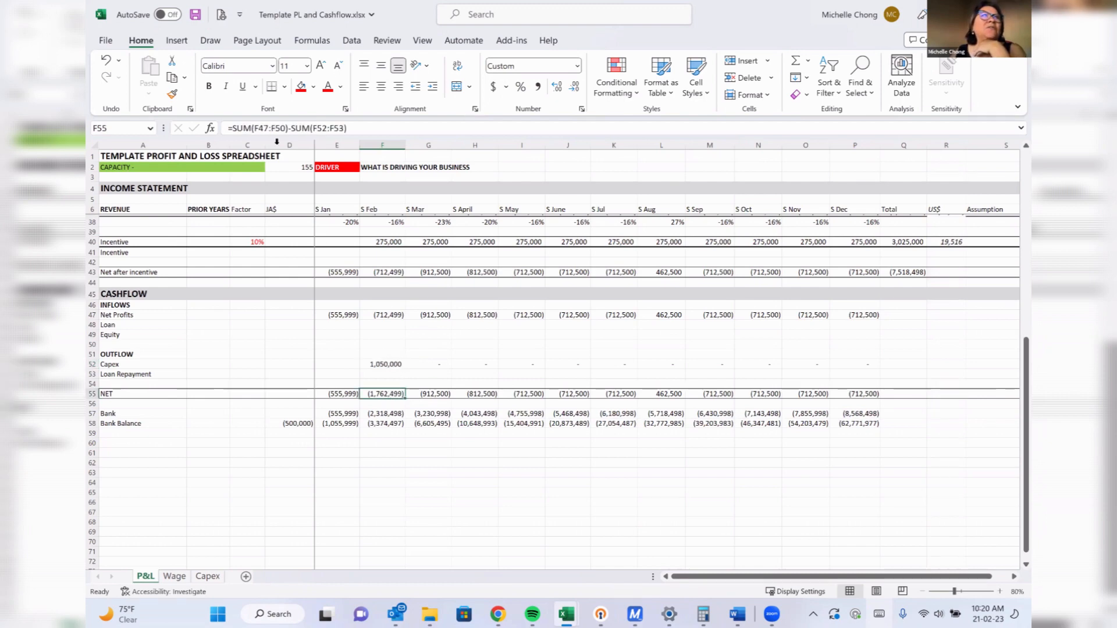
click(284, 125)
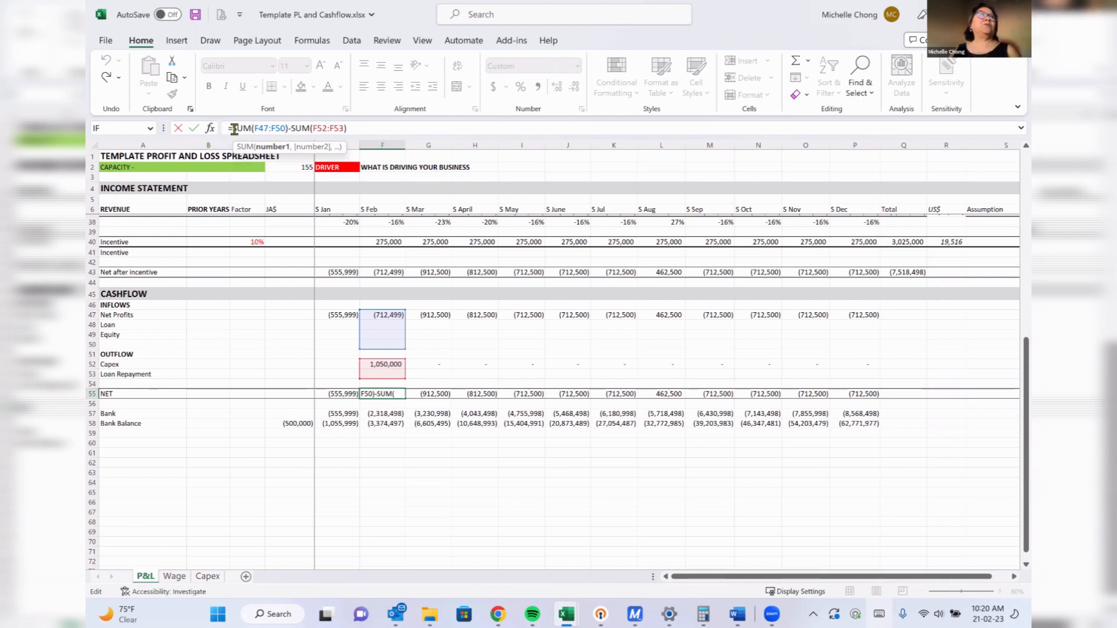
click(260, 127)
text(+)
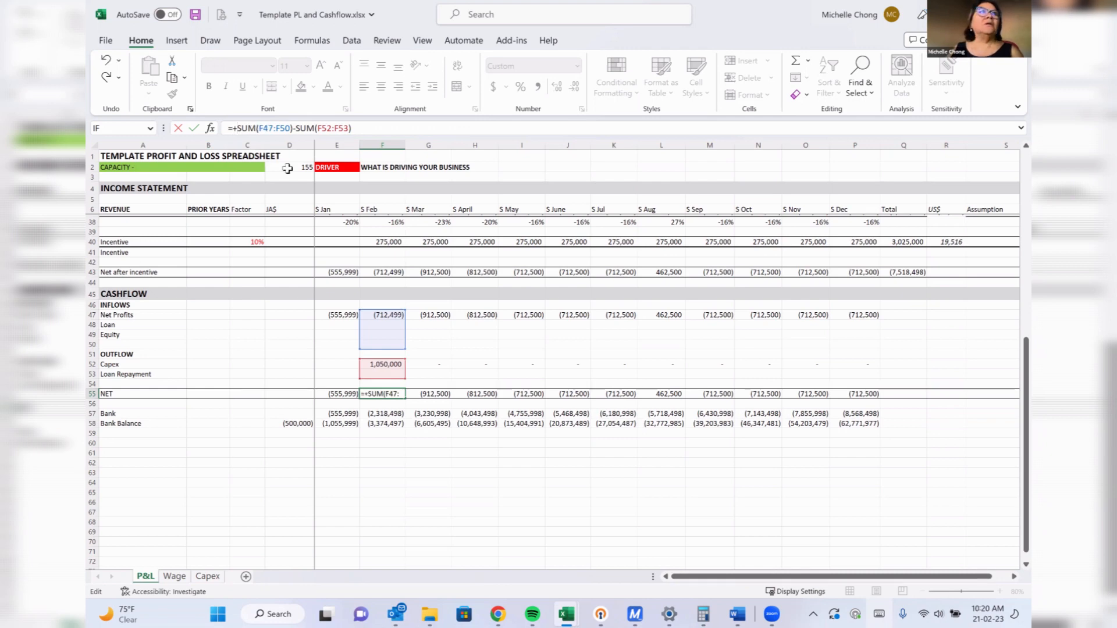
click(385, 272)
key(Return)
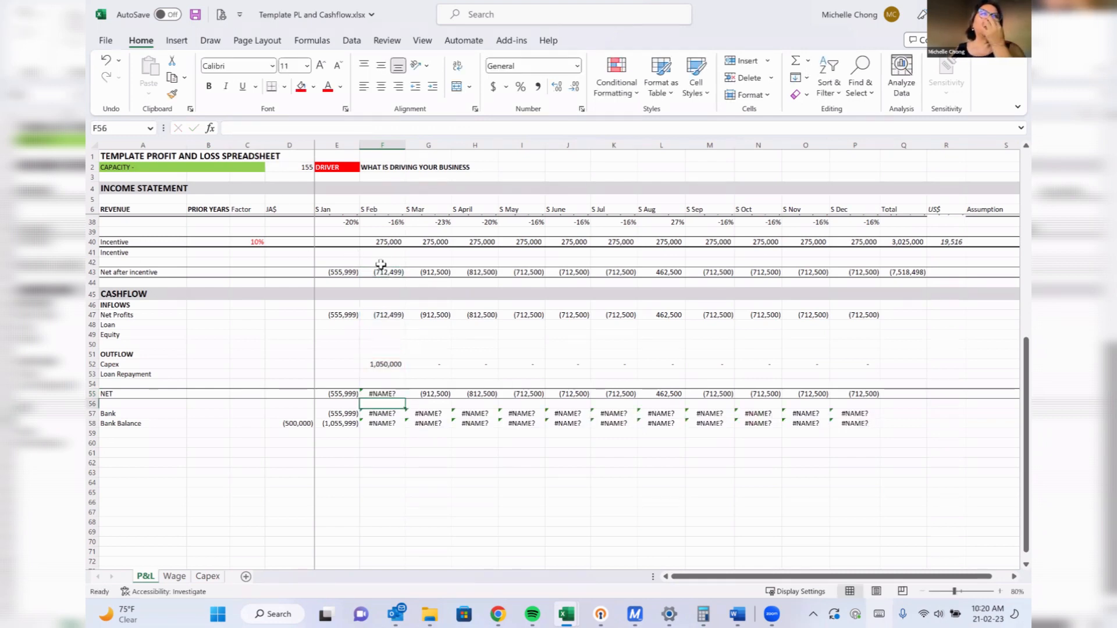
click(380, 393)
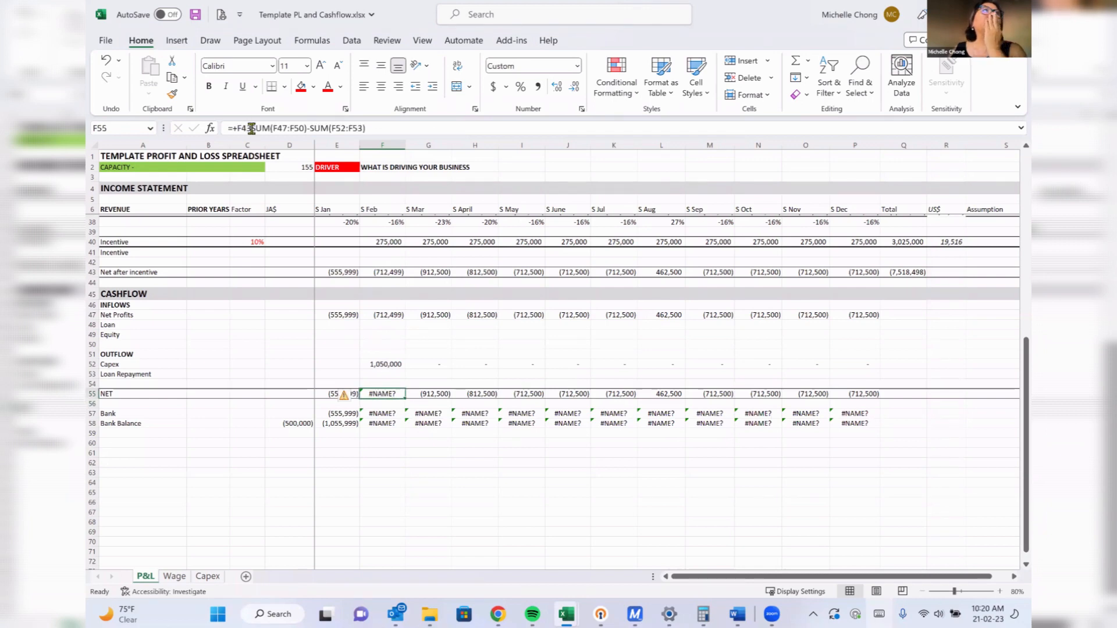
click(255, 128)
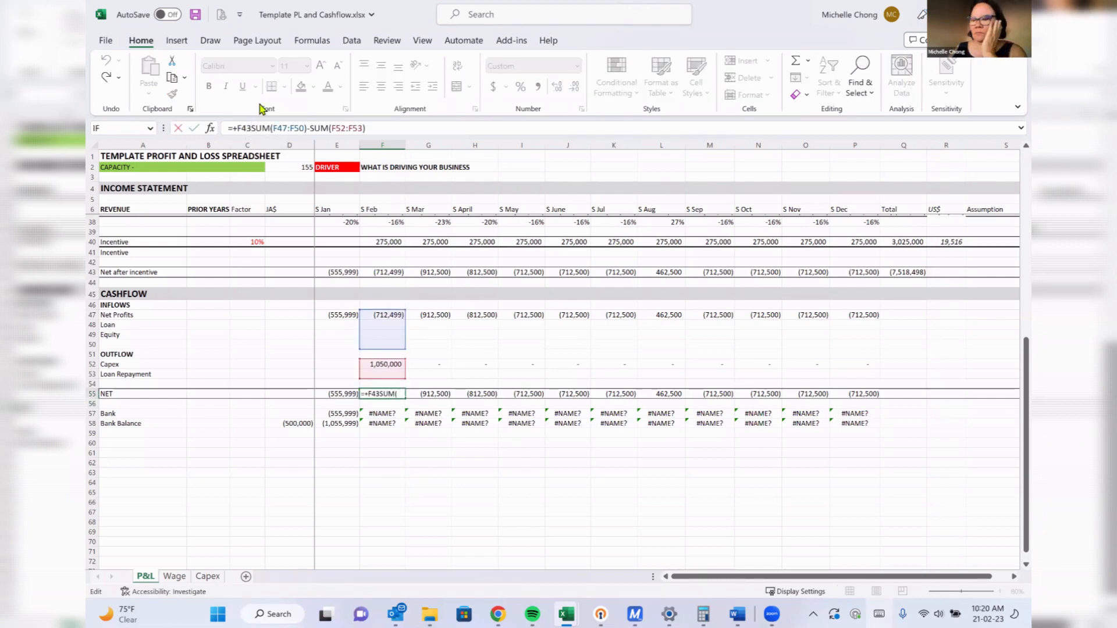
text(+)
key(Return)
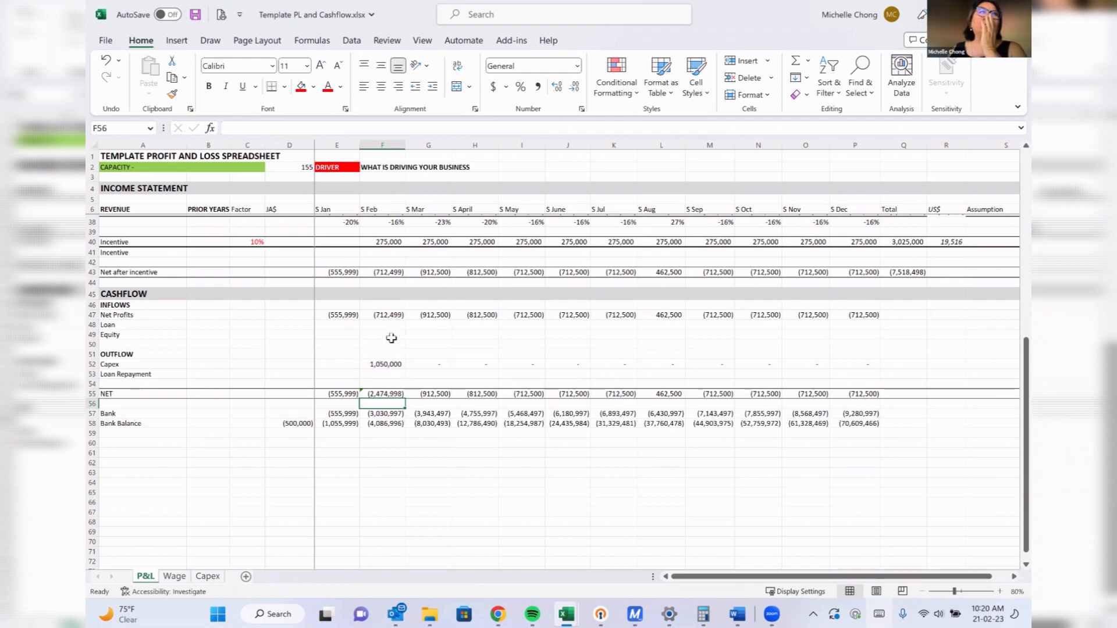
Inspect the formulas behind February's and March's NET and March's Bank figure in the cashflow section.
click(386, 394)
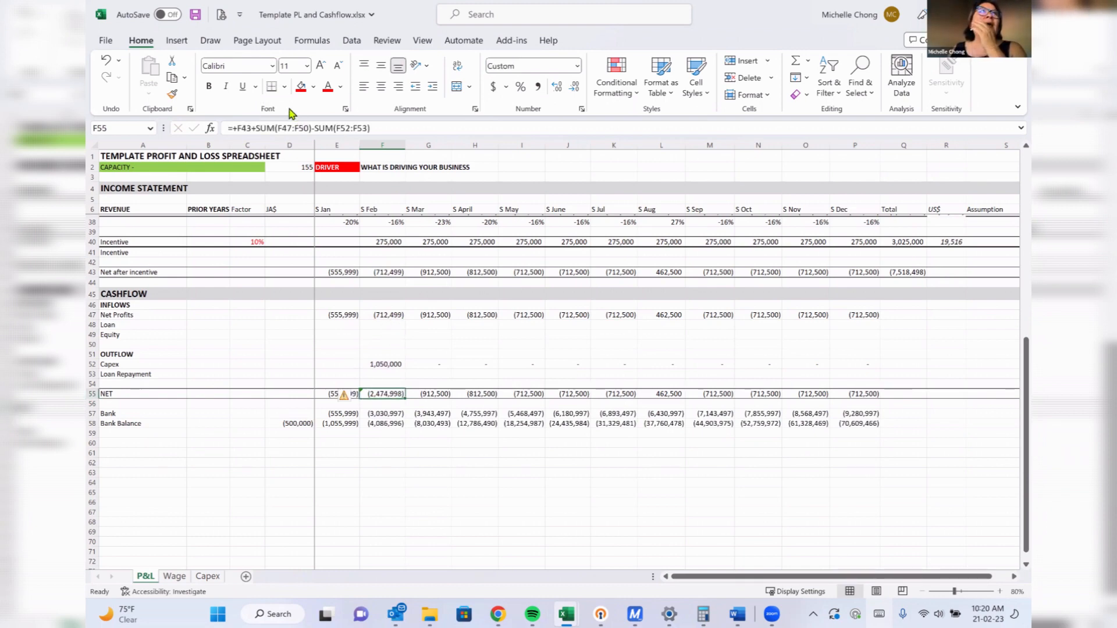
click(434, 396)
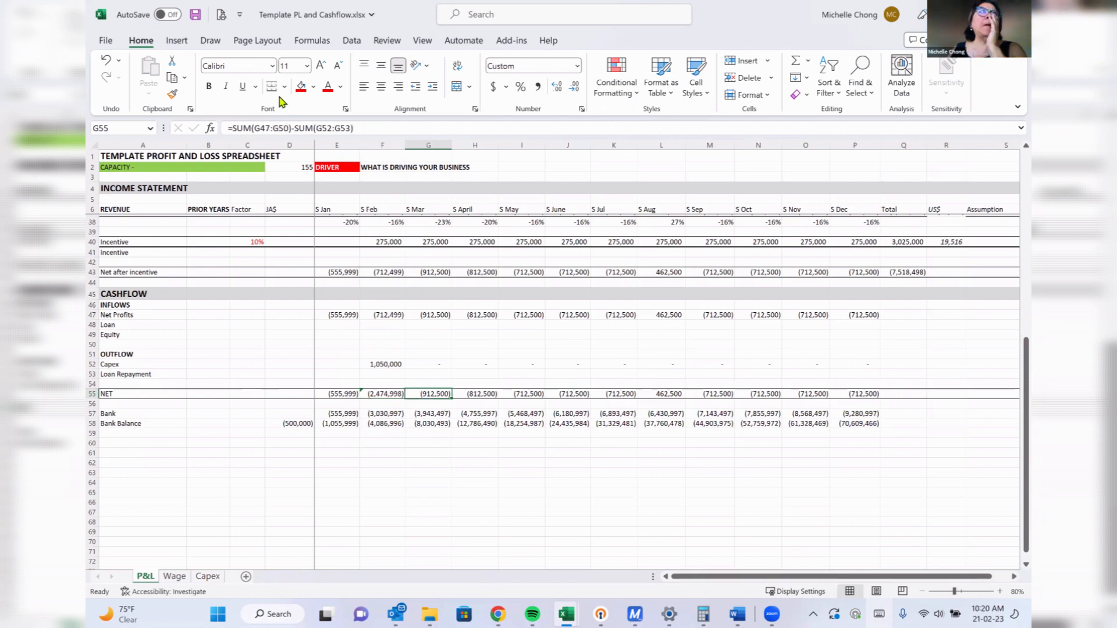
click(291, 128)
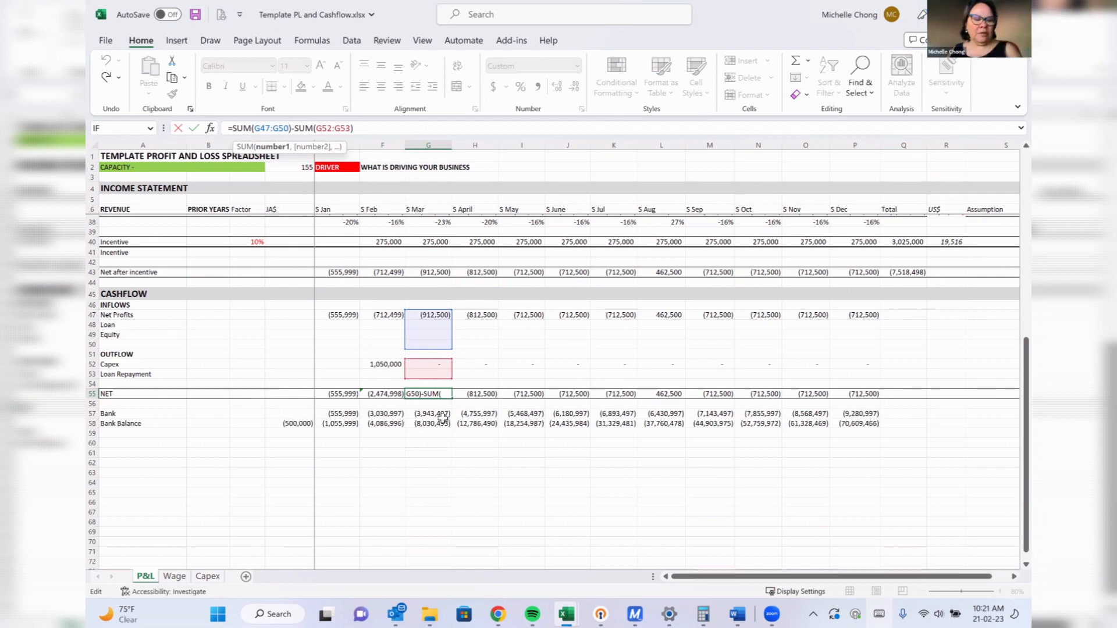
key(ctrl+Return)
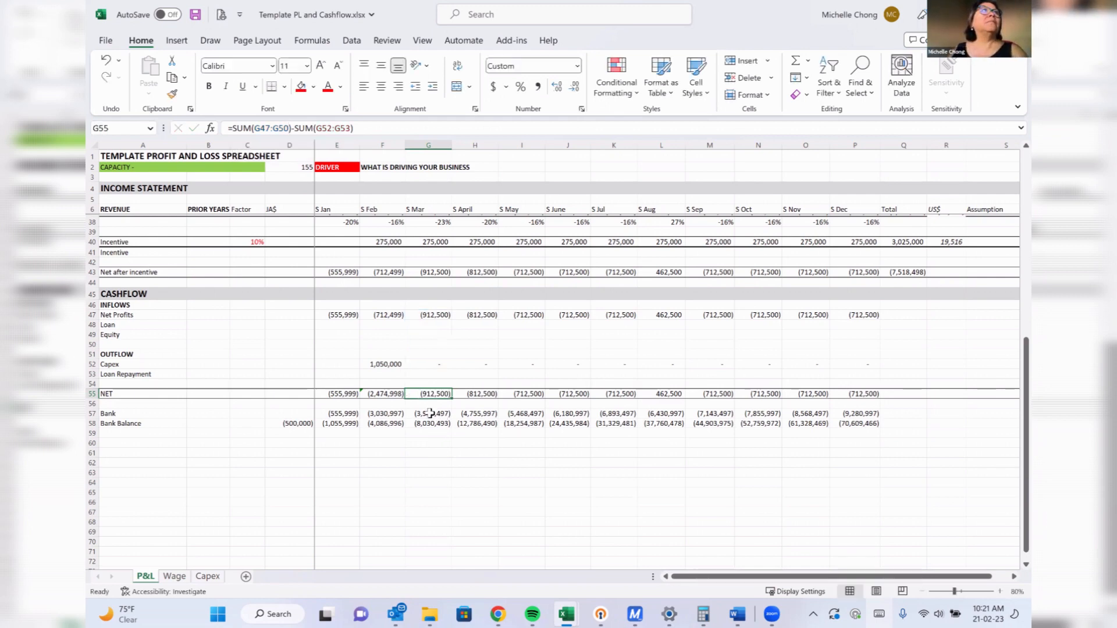
click(430, 413)
click(247, 128)
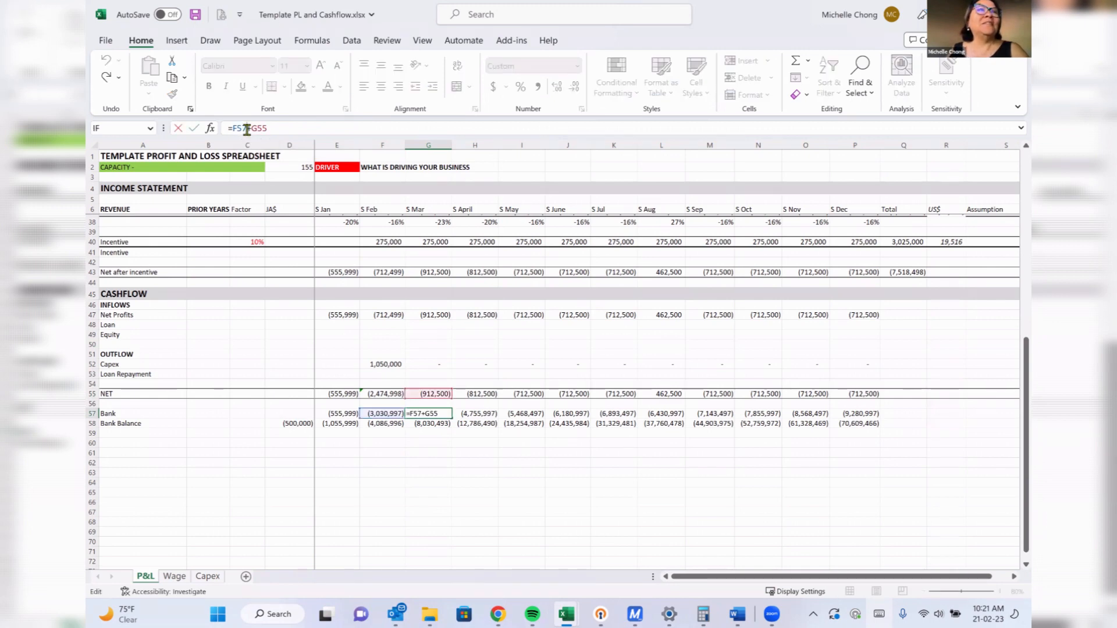
key(Return)
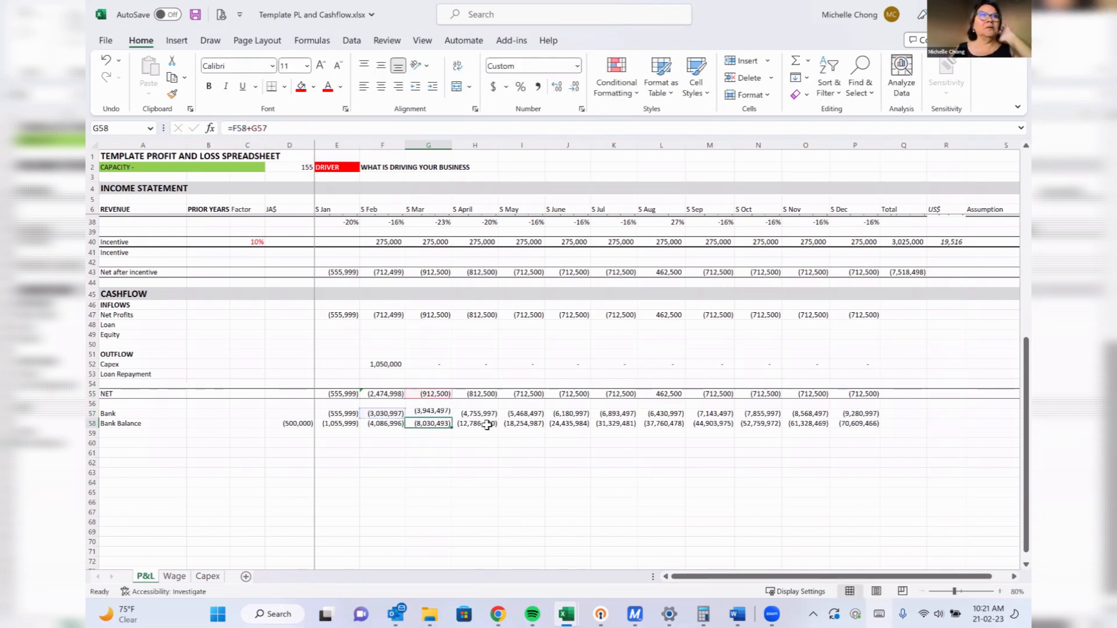
Fill February's NET formula across row 55 through December, and check February's Bank formula in F57.
click(399, 394)
drag(405, 401, 873, 382)
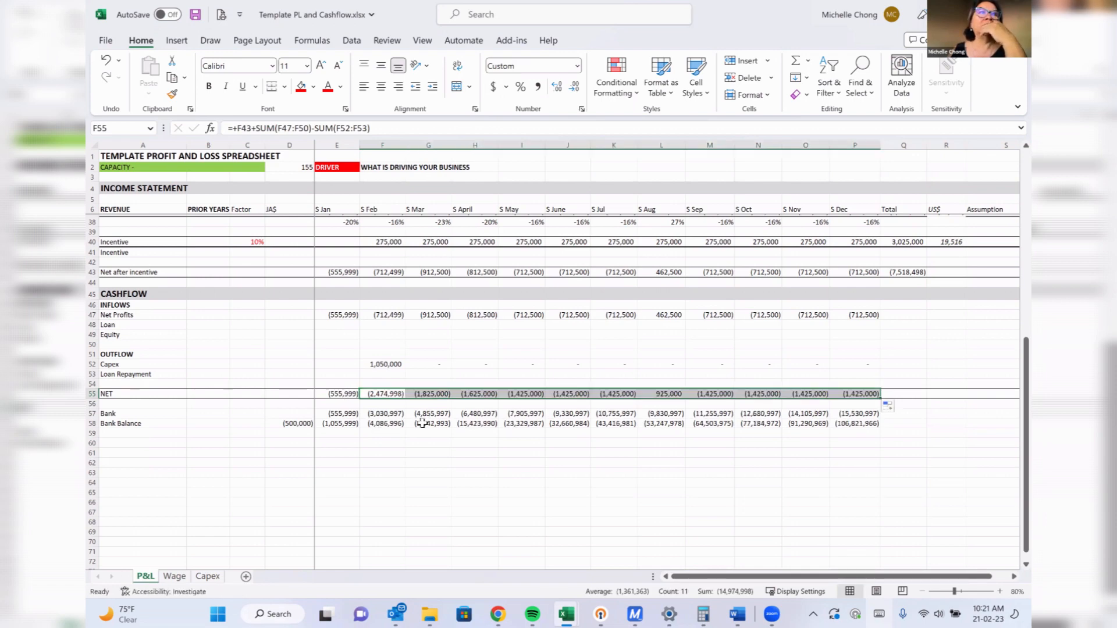
click(395, 414)
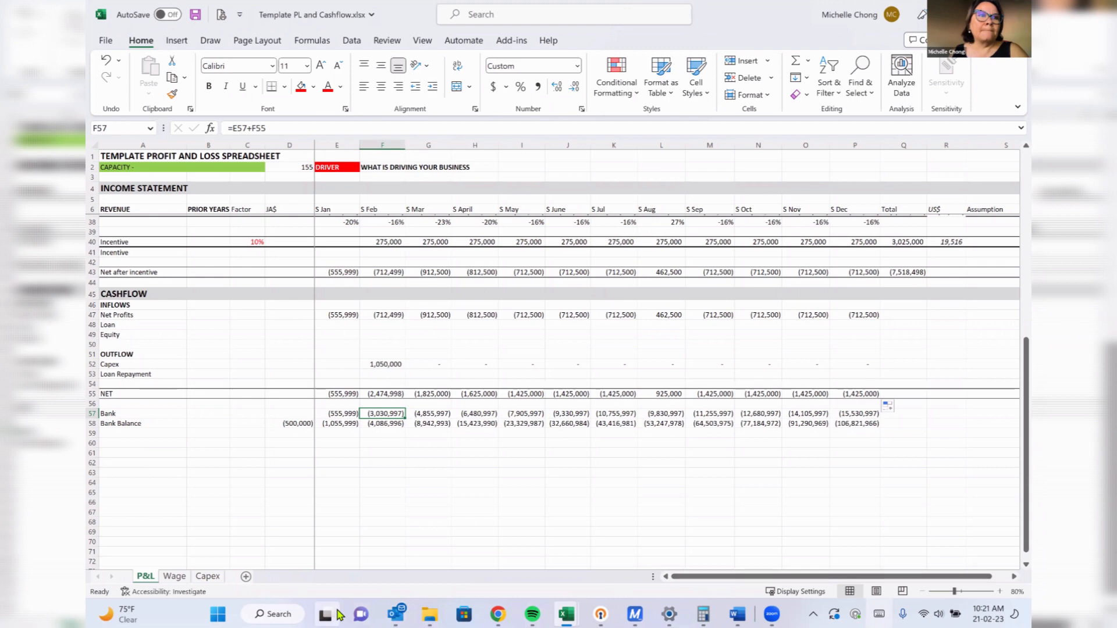
Switch to File Explorer and open the 1 Honey Bun folder in Documents.
click(429, 613)
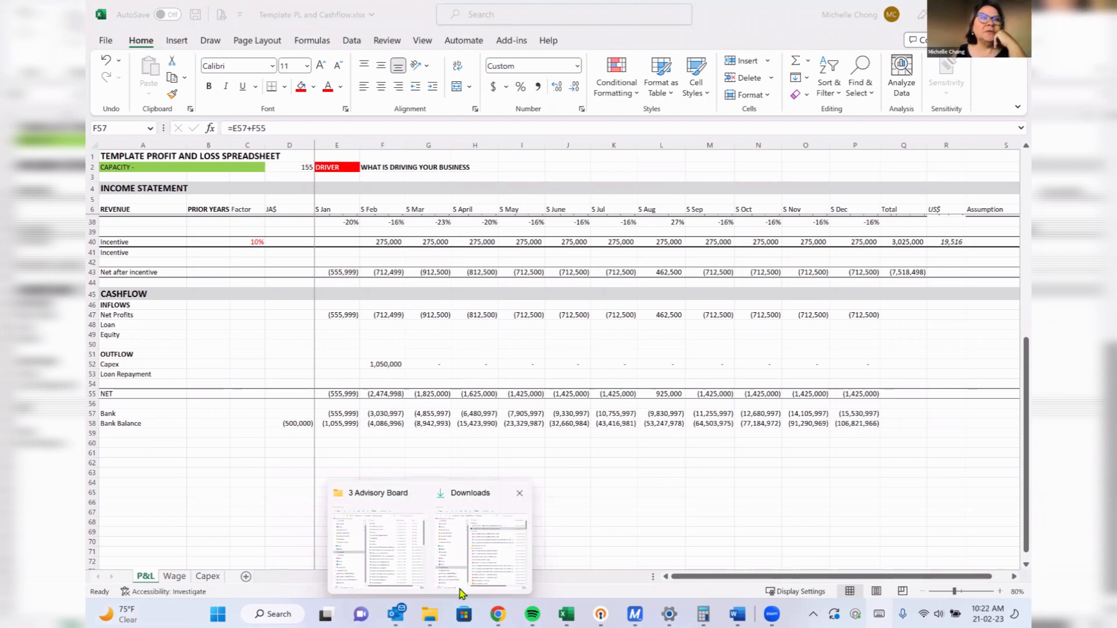
click(378, 578)
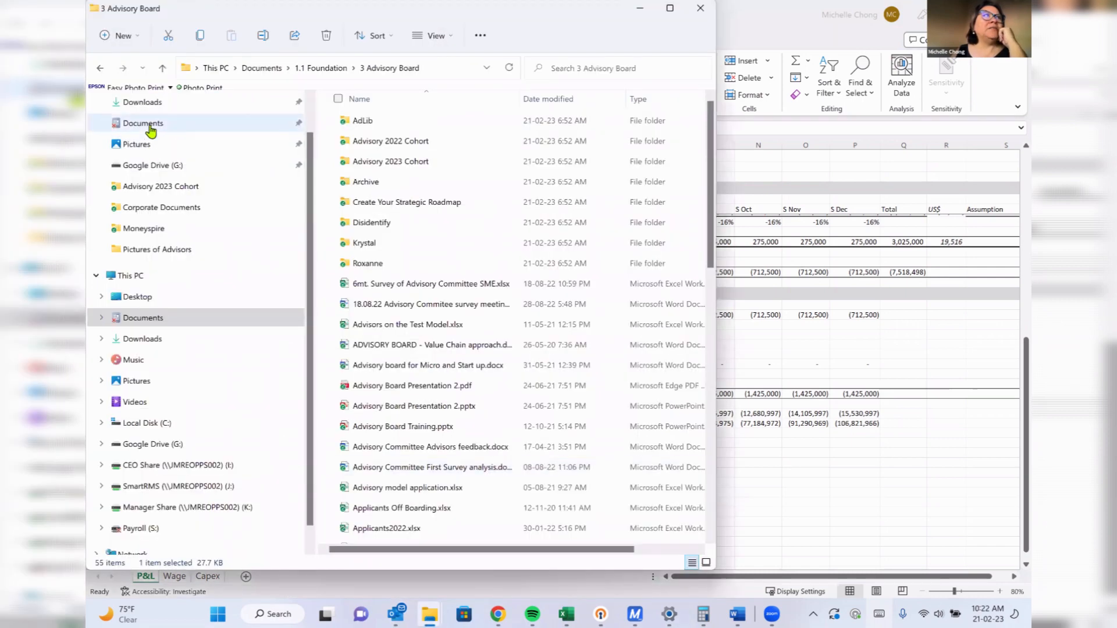
click(150, 126)
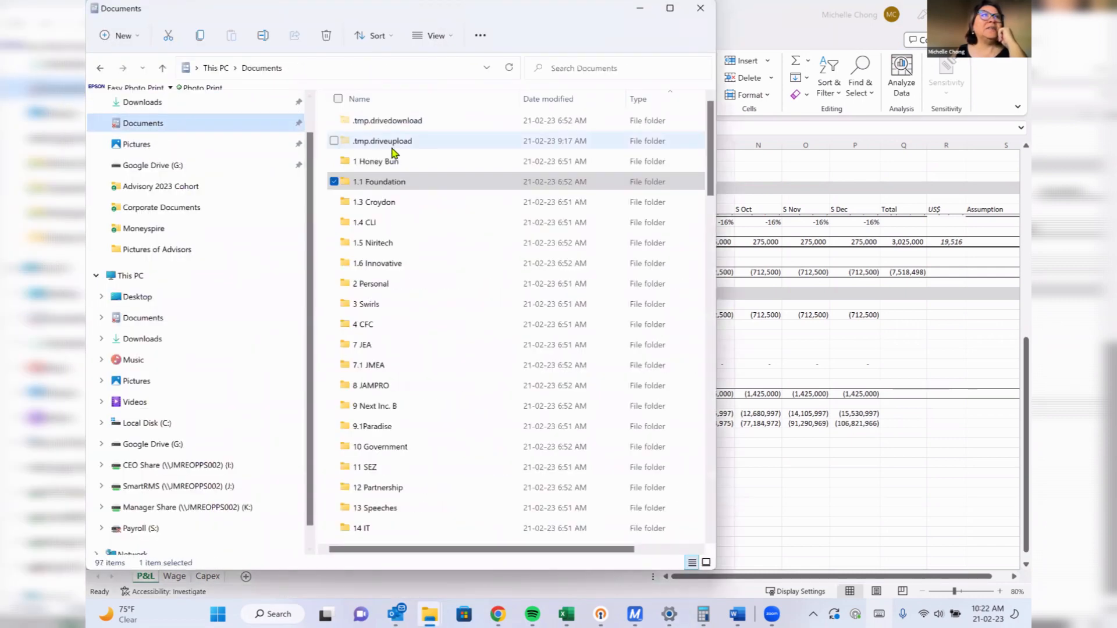
double_click(378, 163)
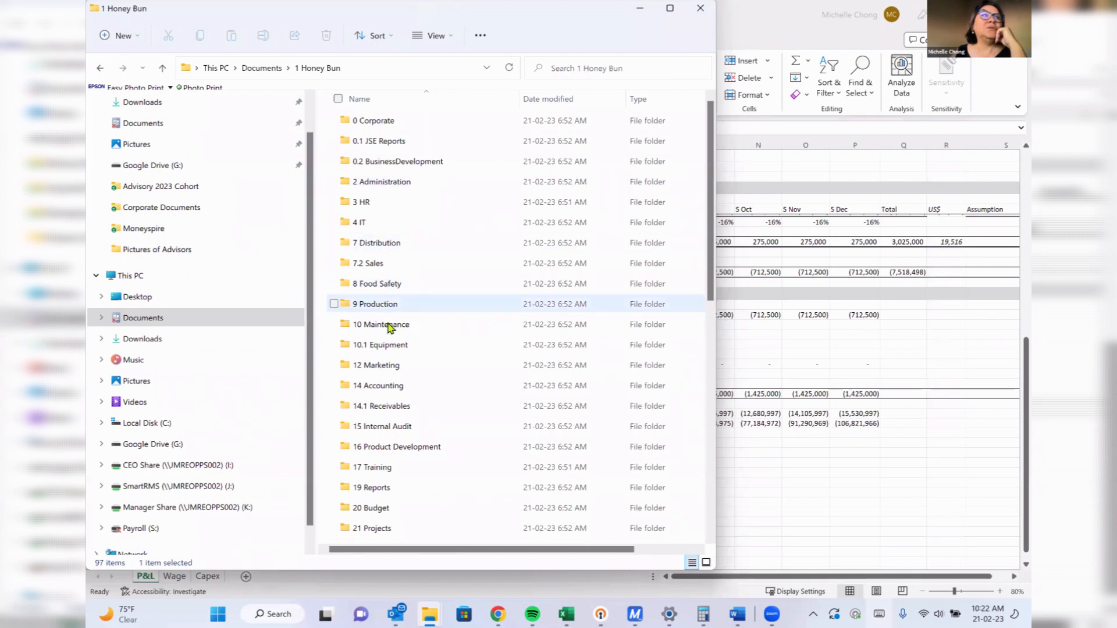
Look through the 14 Accounting folder, return to 1 Honey Bun, and open 20 Budget's 2023 Budget subfolder.
double_click(381, 387)
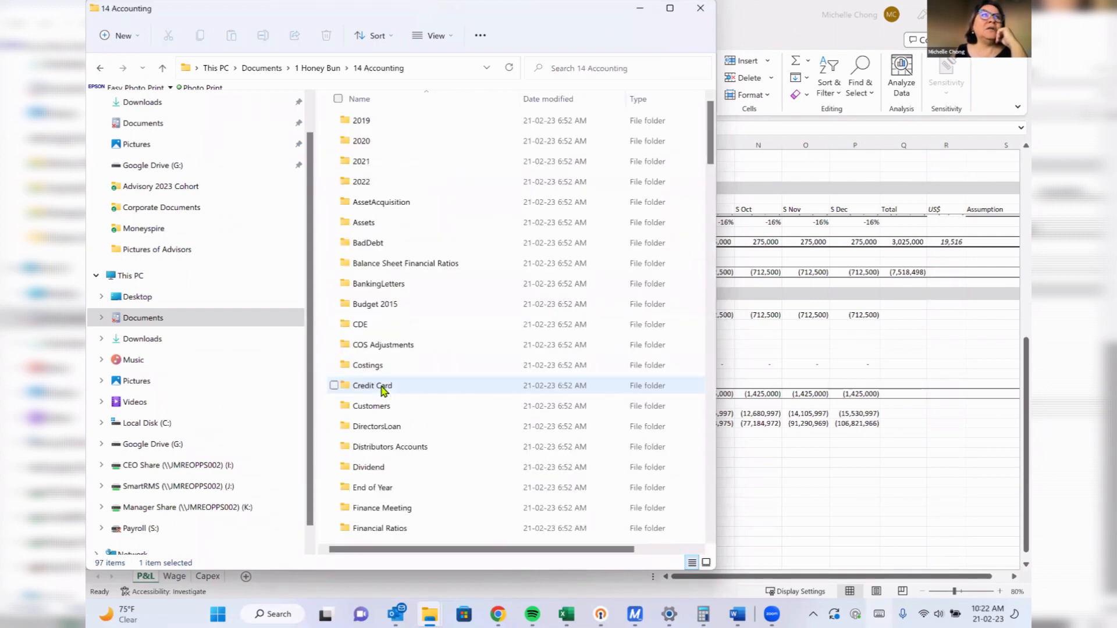
click(101, 68)
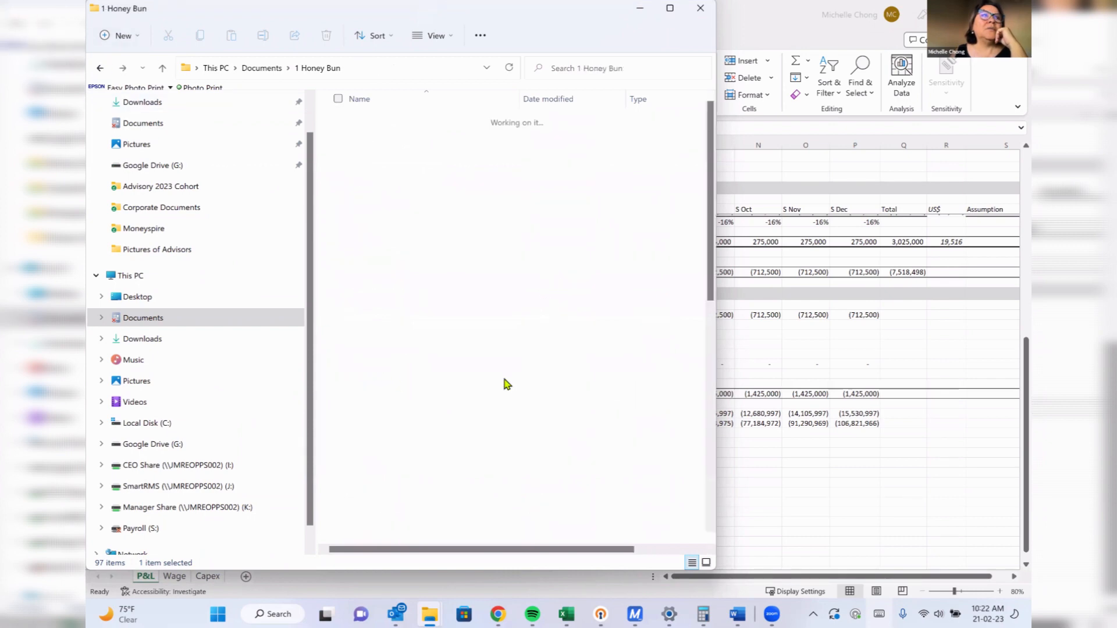
scroll(397, 385, down, 3)
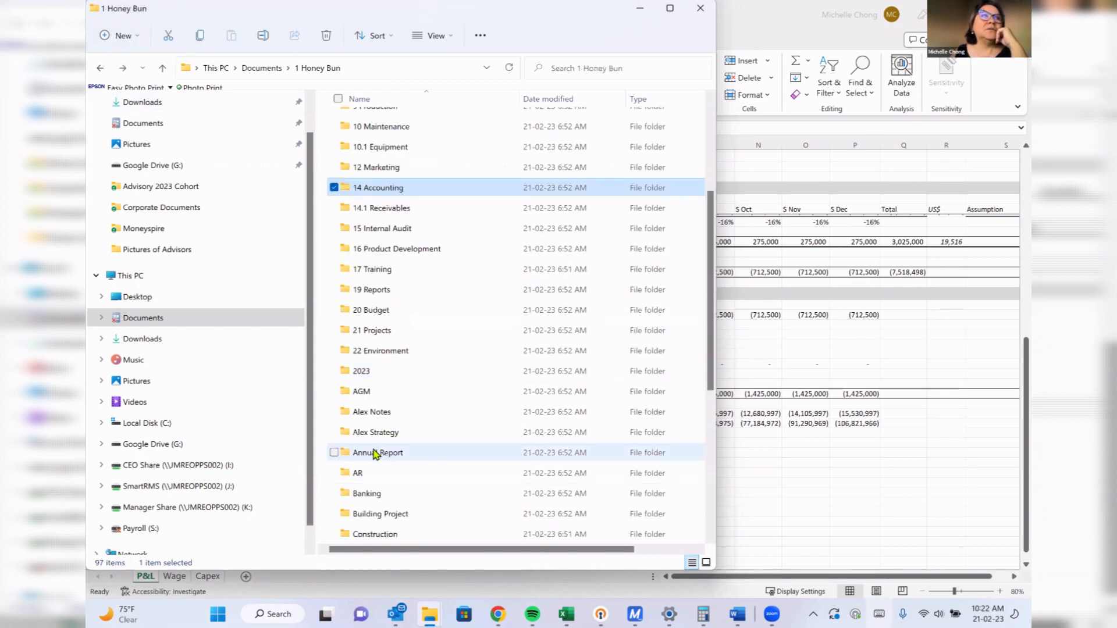
scroll(384, 497, down, 3)
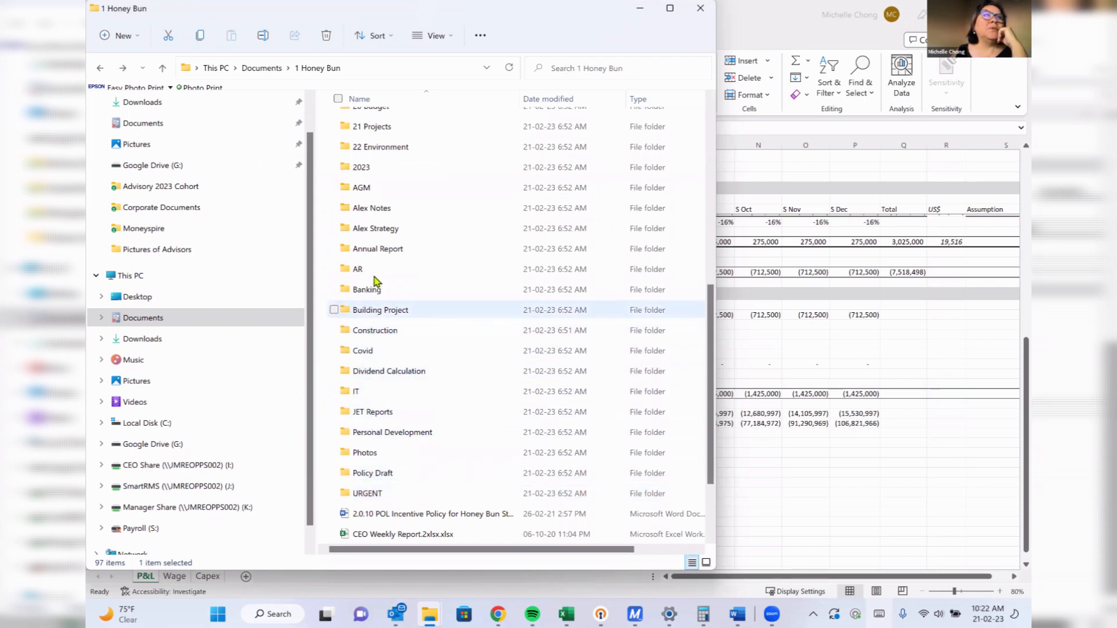
scroll(388, 224, up, 3)
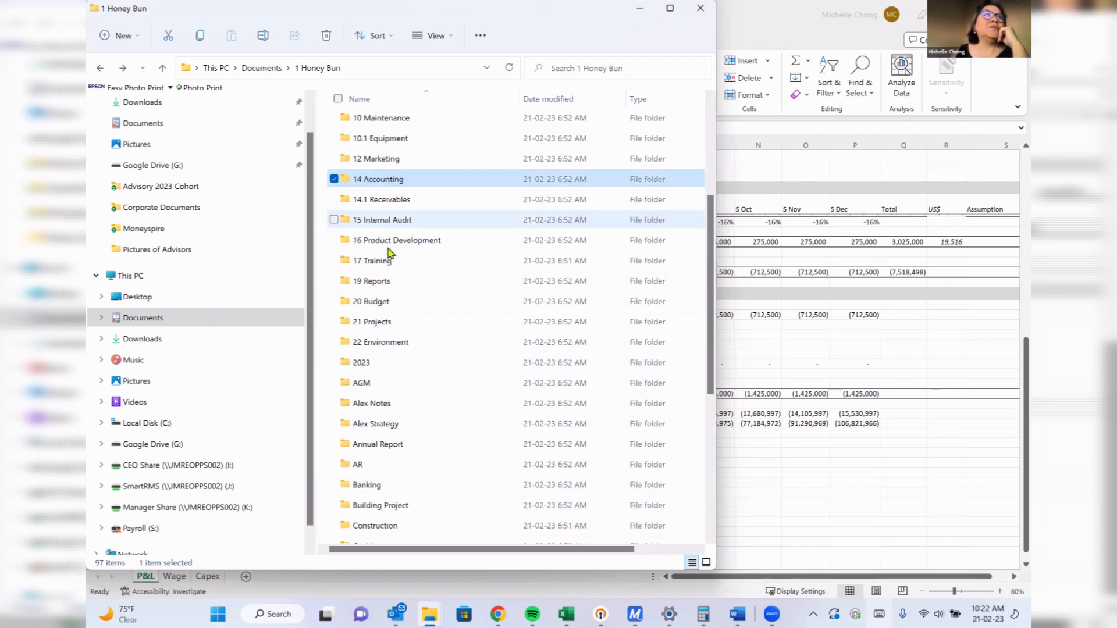
double_click(373, 303)
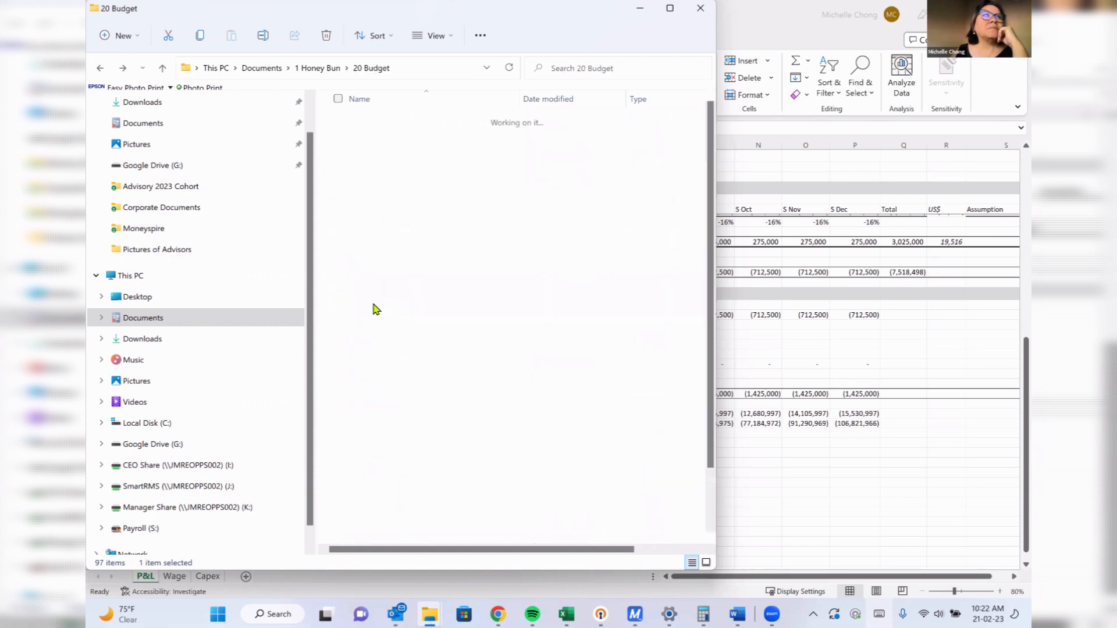
scroll(382, 460, down, 2)
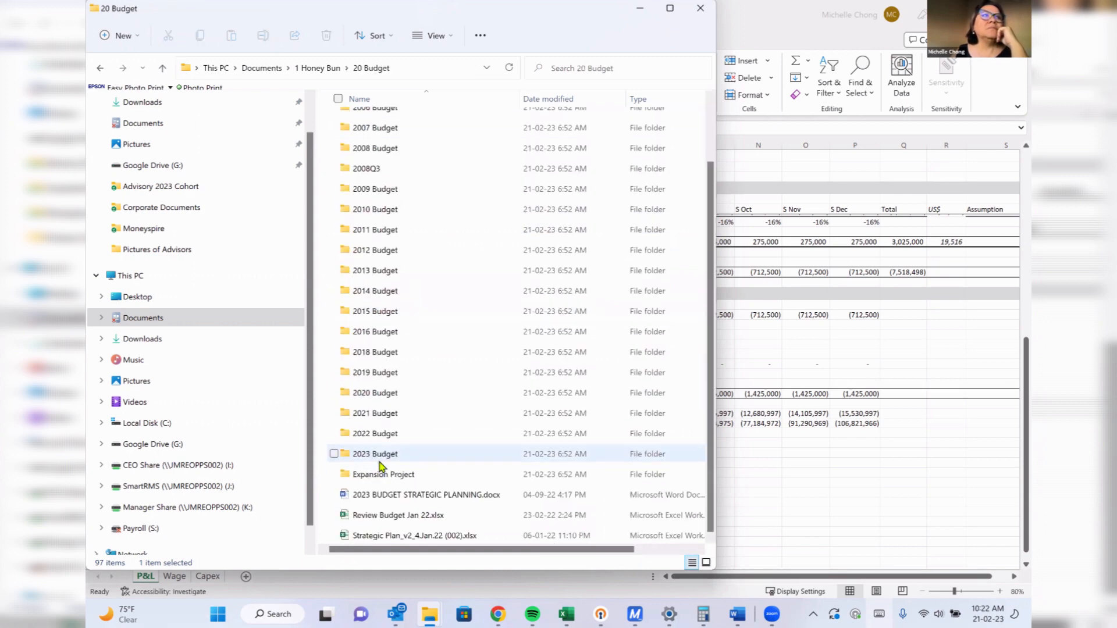
click(381, 456)
double_click(381, 456)
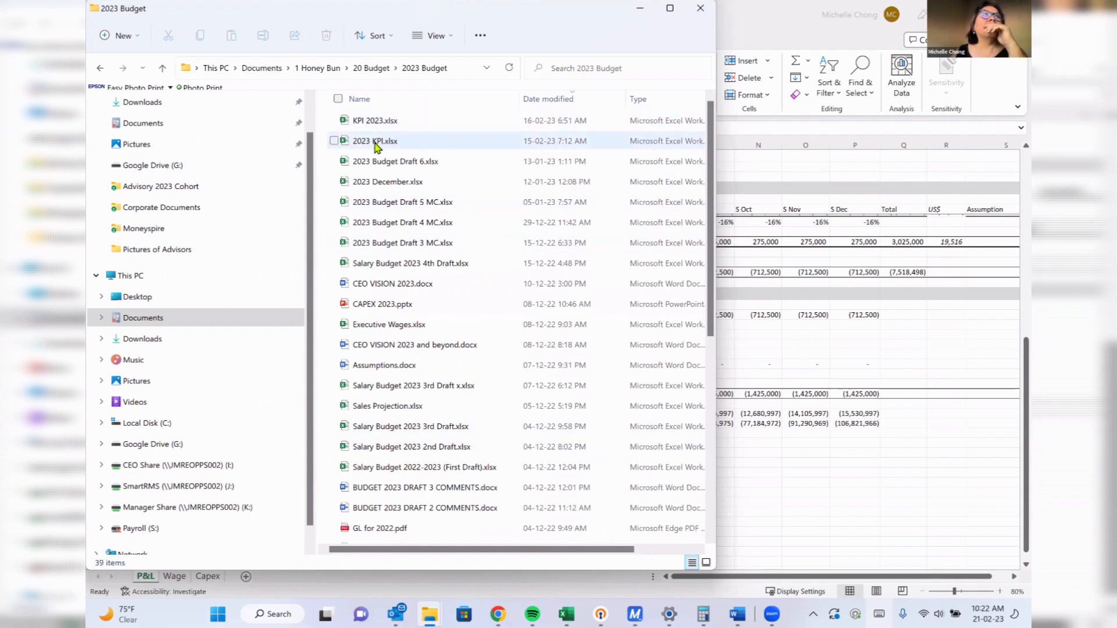
Open the workbook 2023 Budget Draft 6.xlsx and dismiss the external links prompt without updating.
click(375, 167)
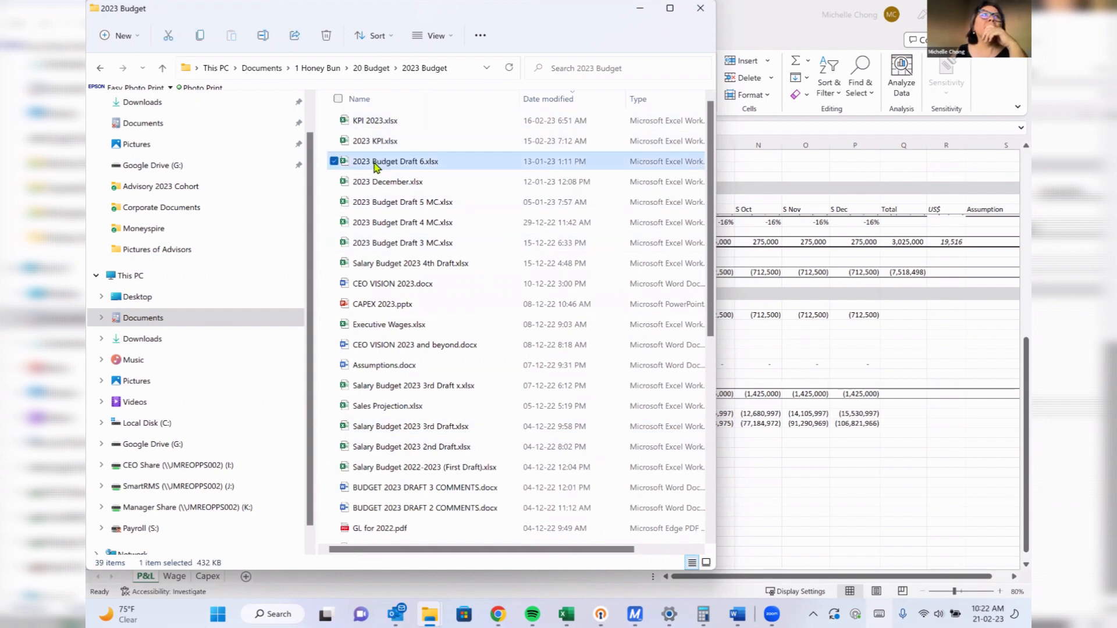
double_click(374, 162)
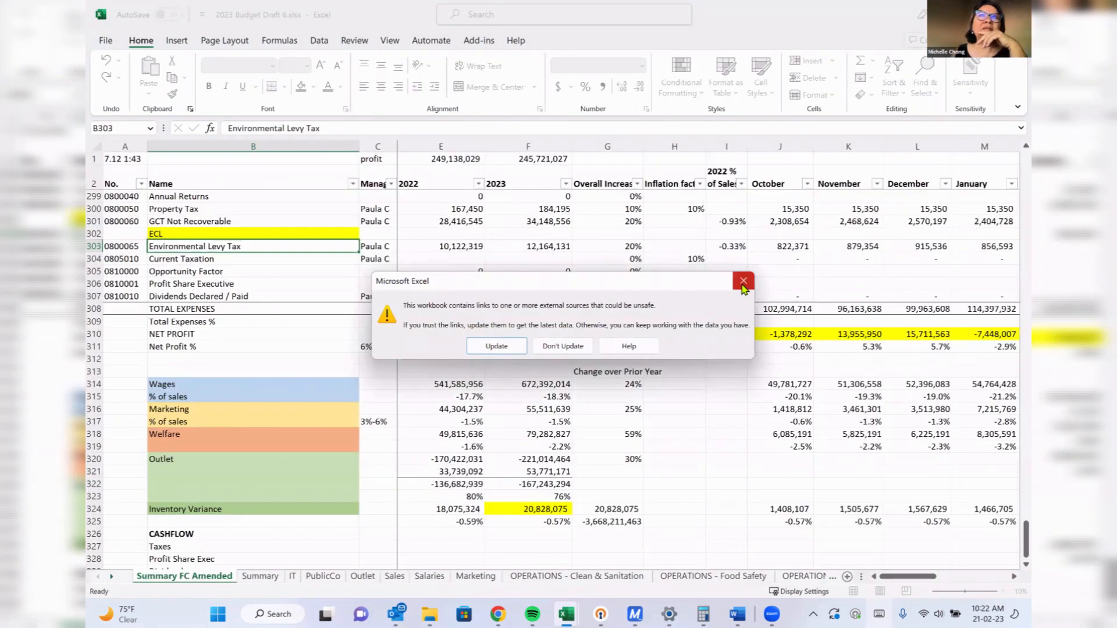
click(743, 282)
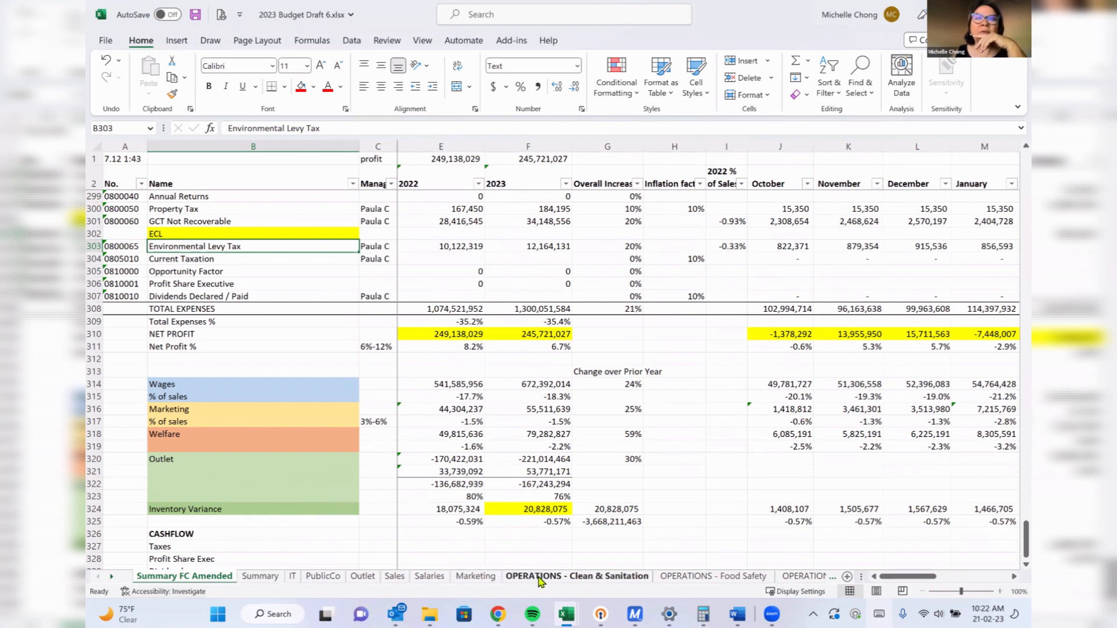
Browse the 2023 budget workbook's sheets from the operations departments through to CAPEX, Fleet, Safety and Staff Welfare.
click(112, 577)
click(112, 577)
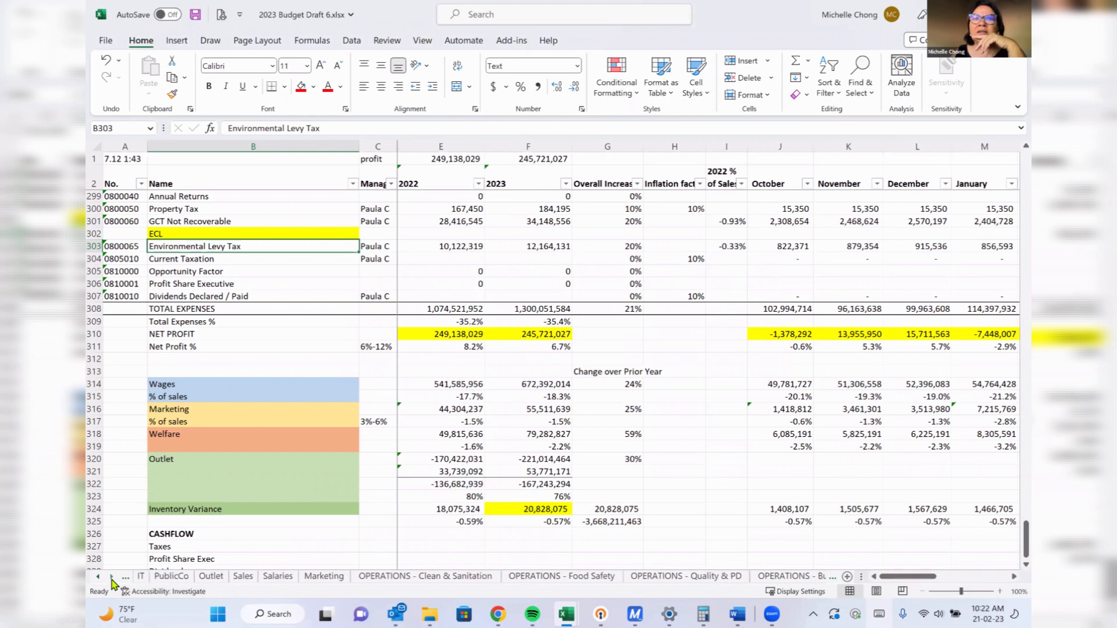
click(112, 578)
click(111, 577)
click(112, 578)
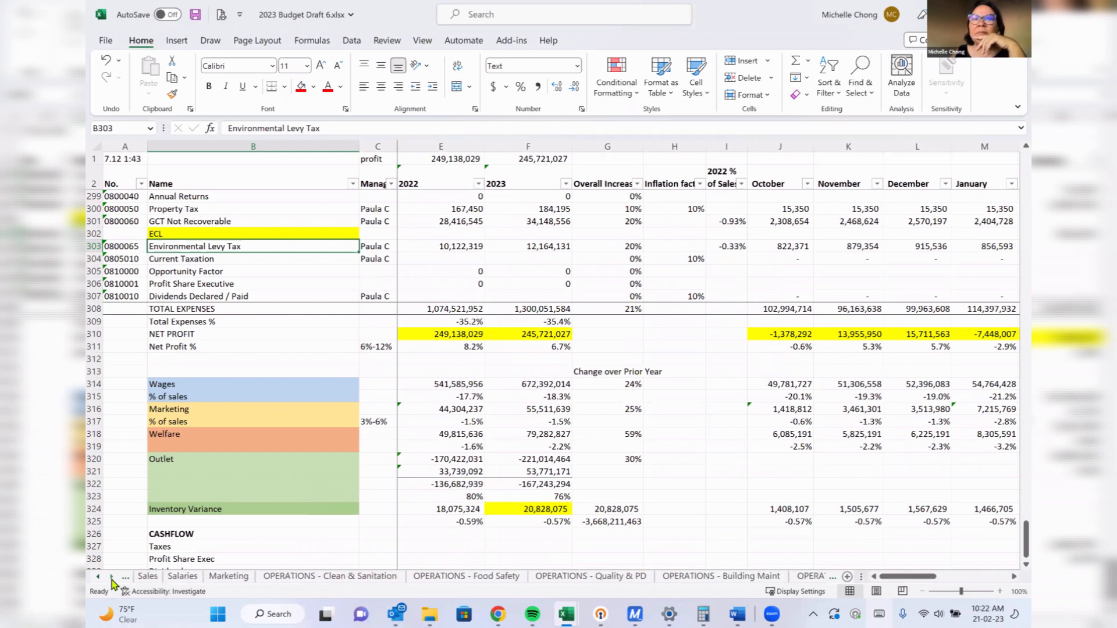
click(112, 577)
click(112, 577)
click(112, 578)
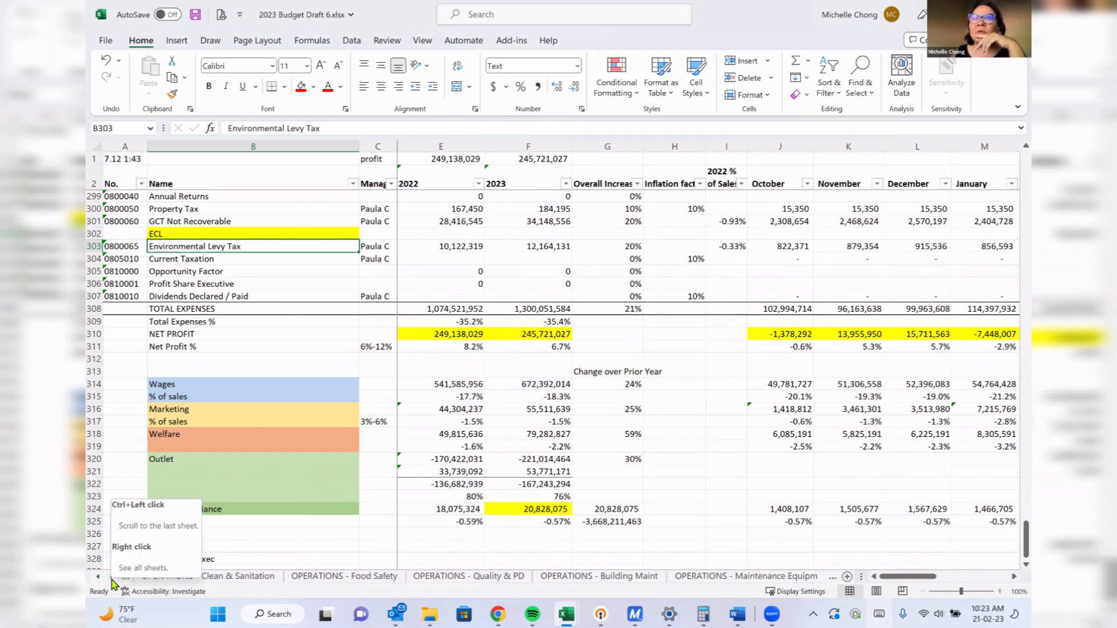
click(112, 577)
click(112, 577)
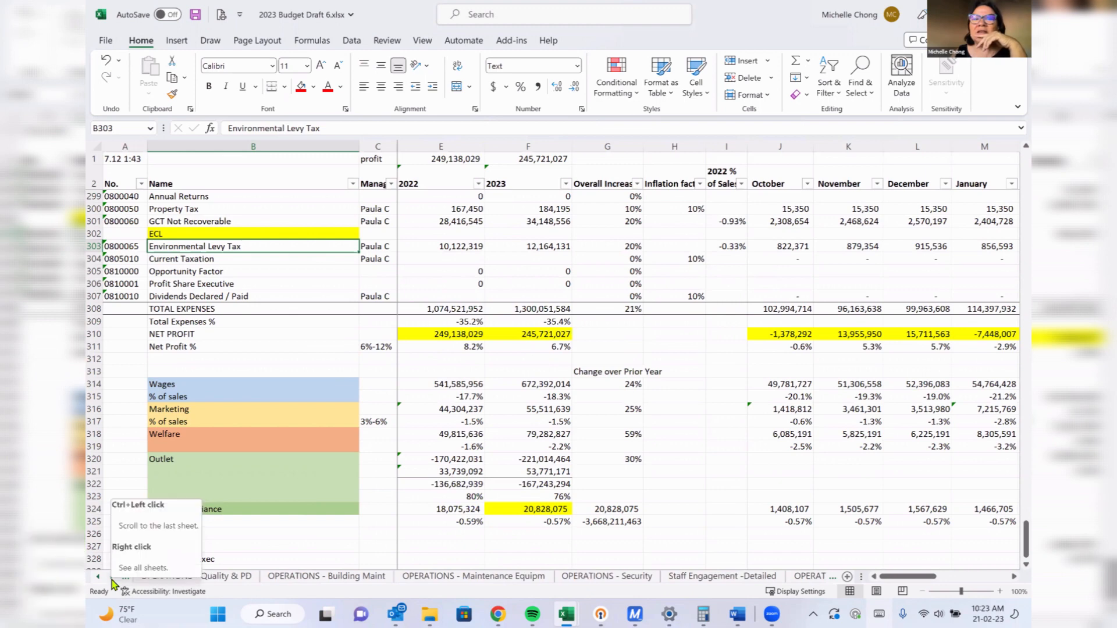
click(112, 578)
click(112, 578)
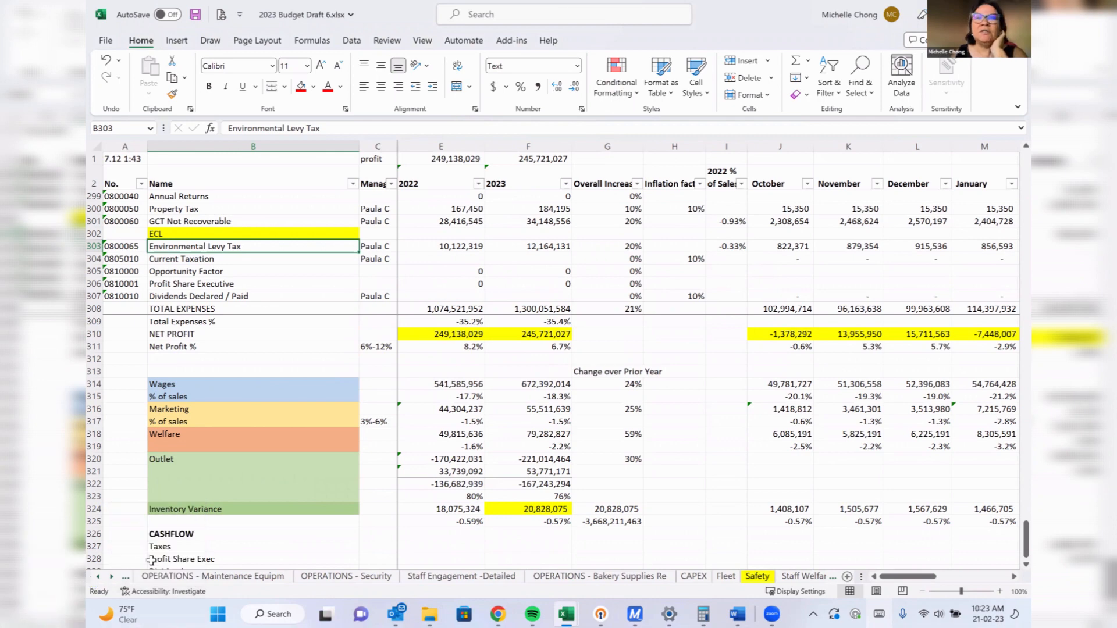
click(737, 425)
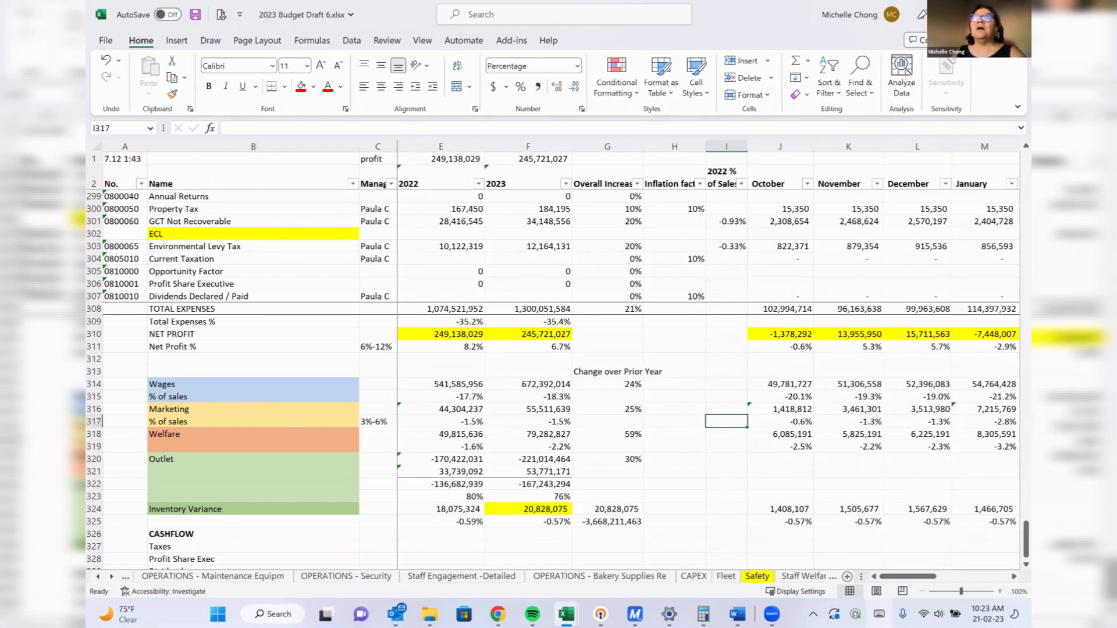
Switch to Template PL and Cashflow.xlsx and review January's product units and revenue and the monthly NET before Incentive row.
key(alt+Tab)
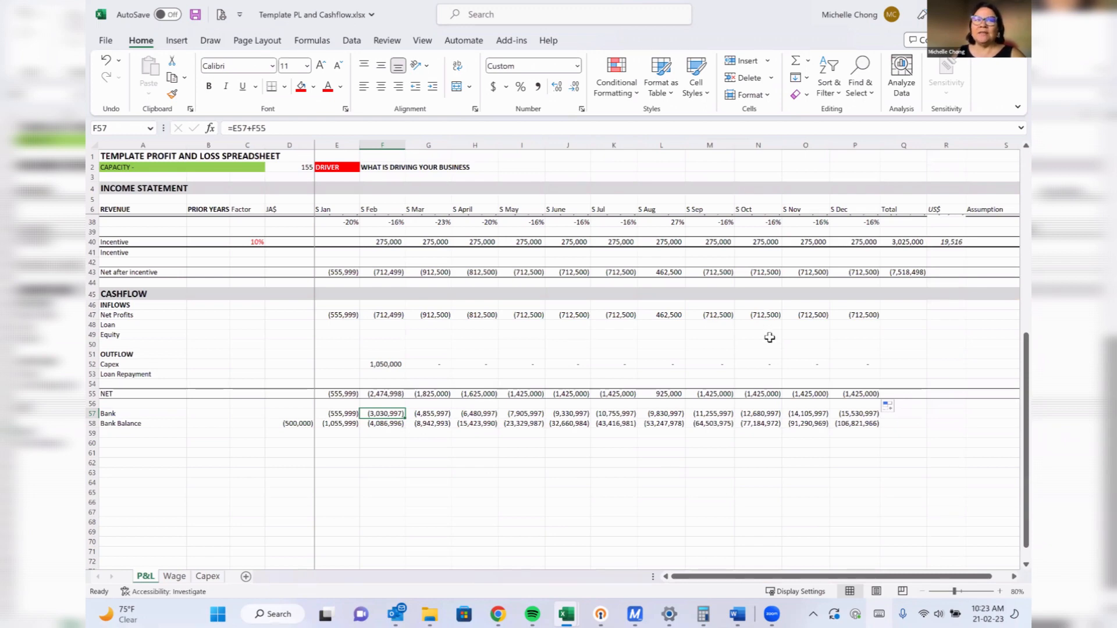
click(699, 362)
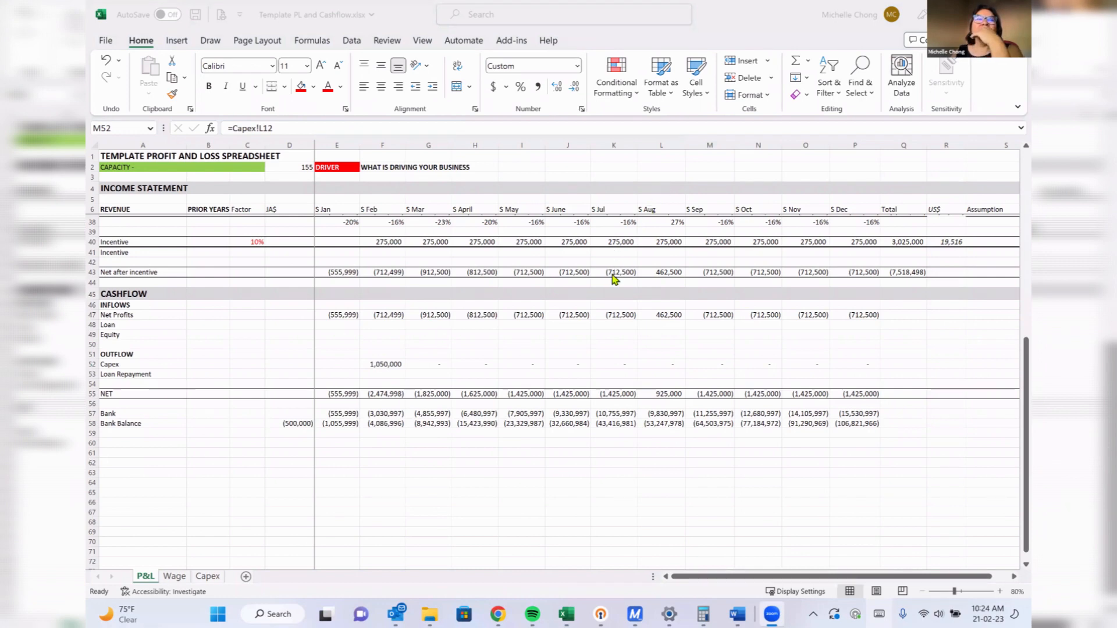
click(602, 334)
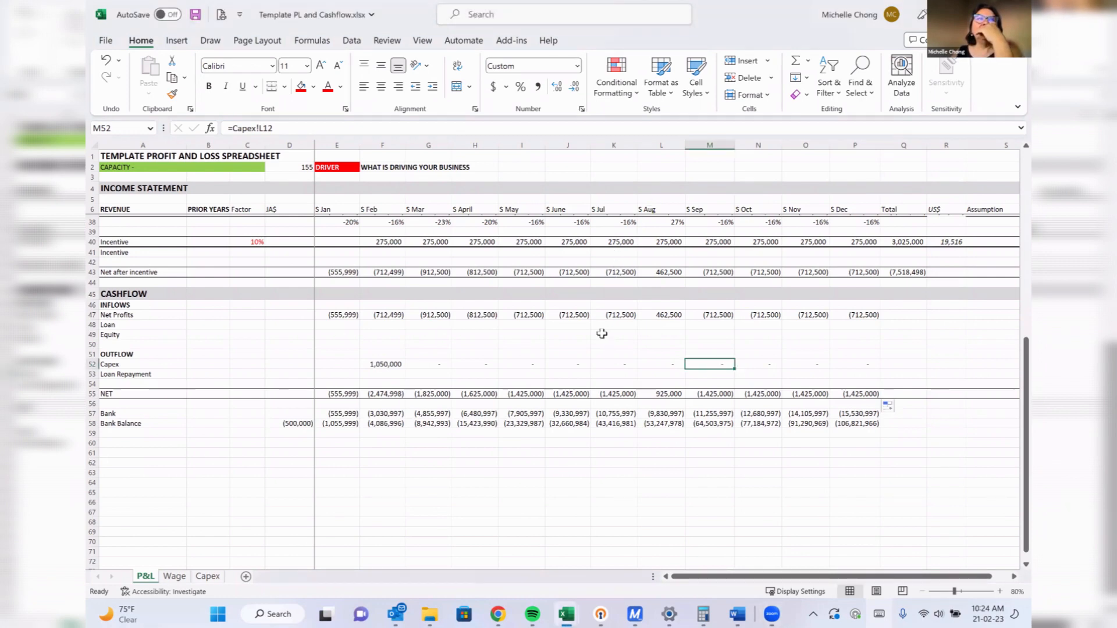
scroll(605, 320, up, 10)
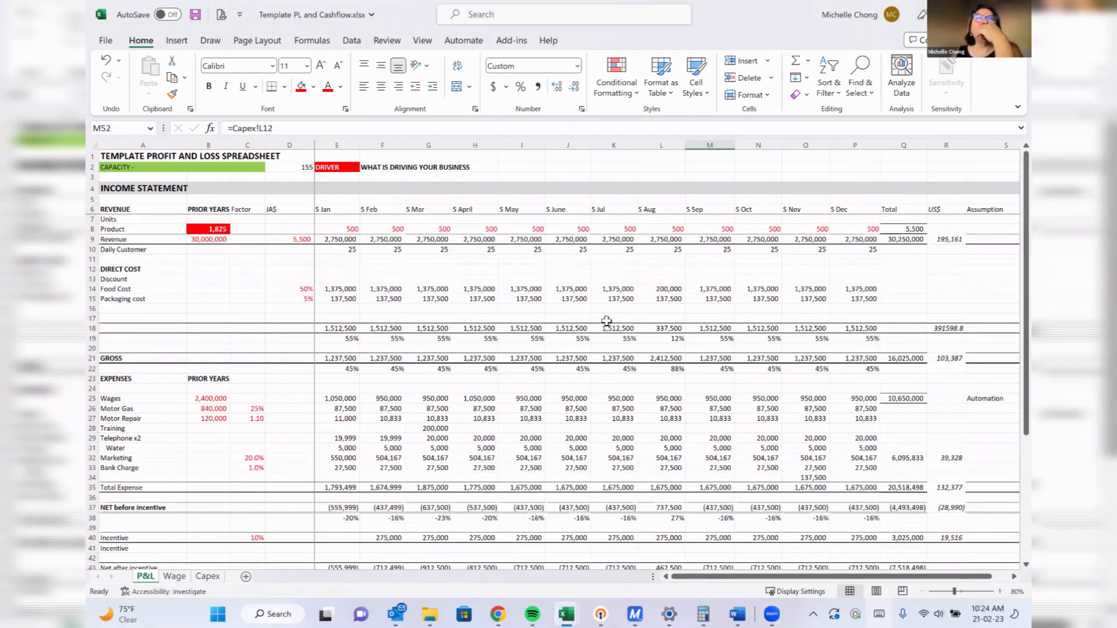
drag(339, 230, 341, 239)
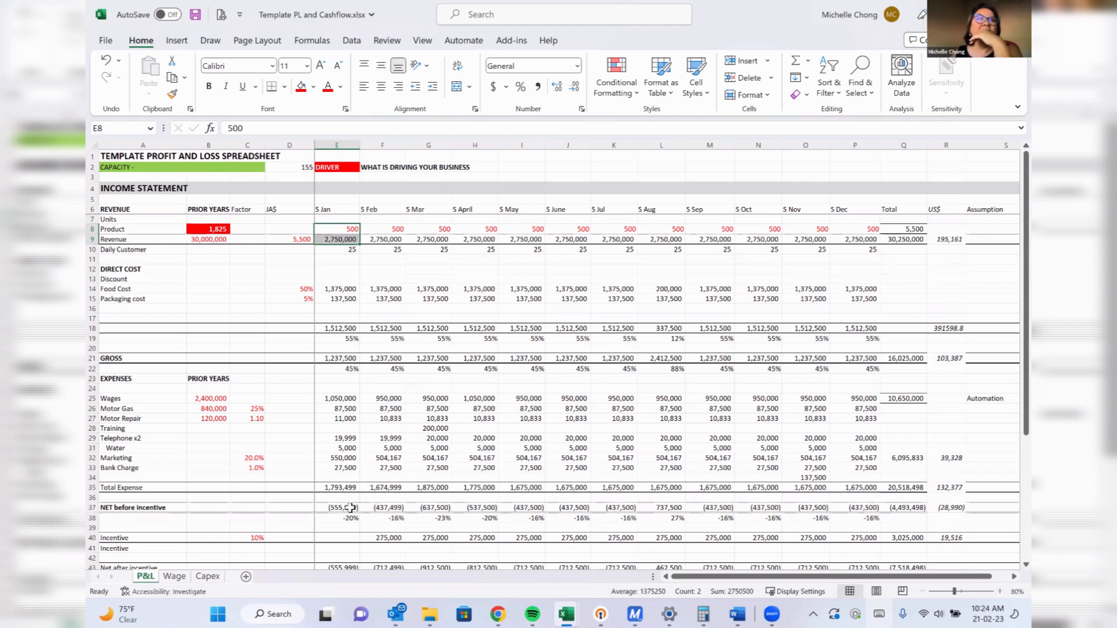
drag(349, 508, 832, 509)
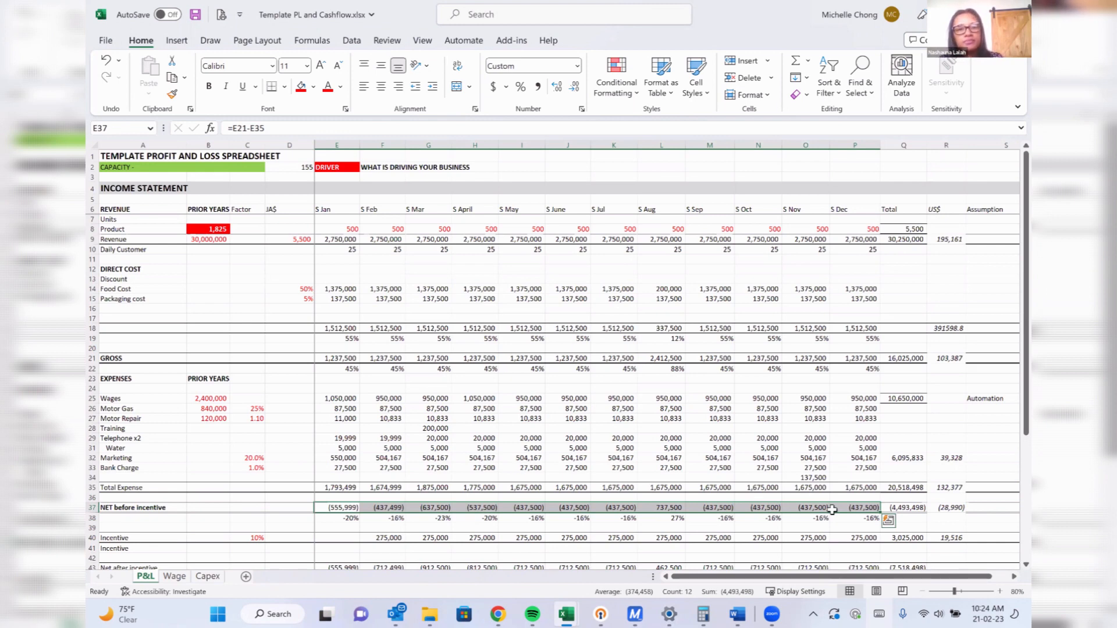
Set January's product units in E8 to 1000 and check the NET before Incentive figures in row 37.
click(343, 229)
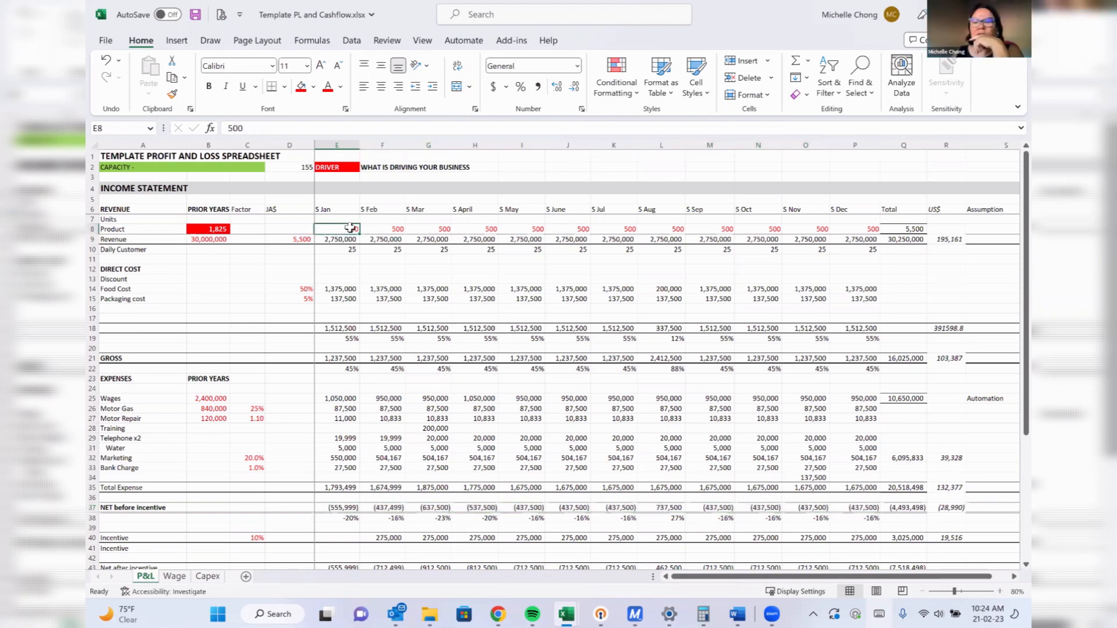
text(1000)
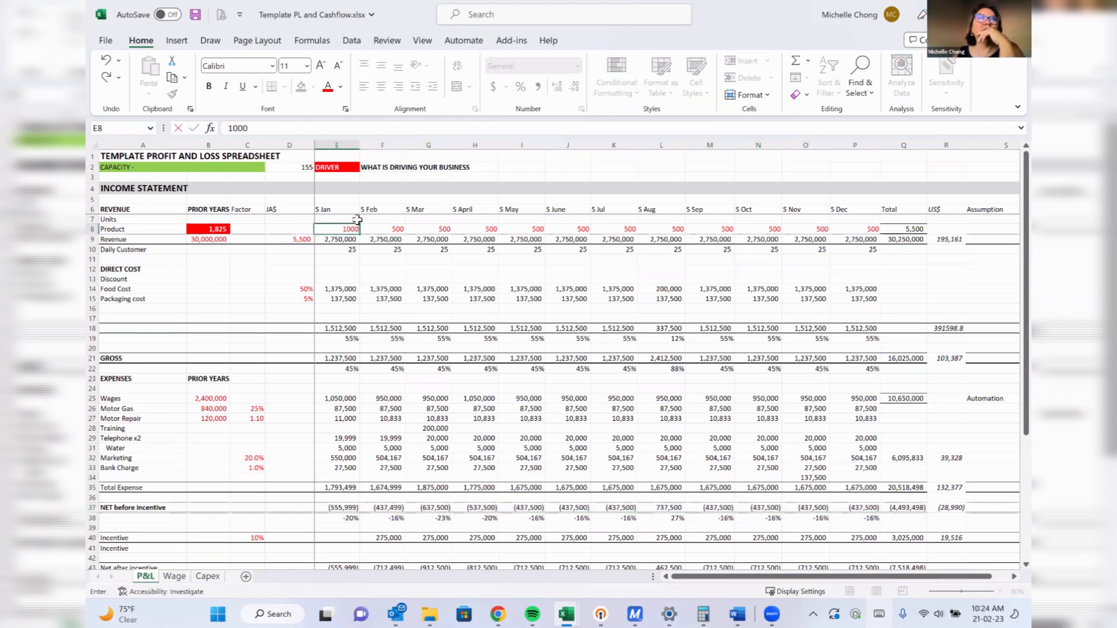
key(Return)
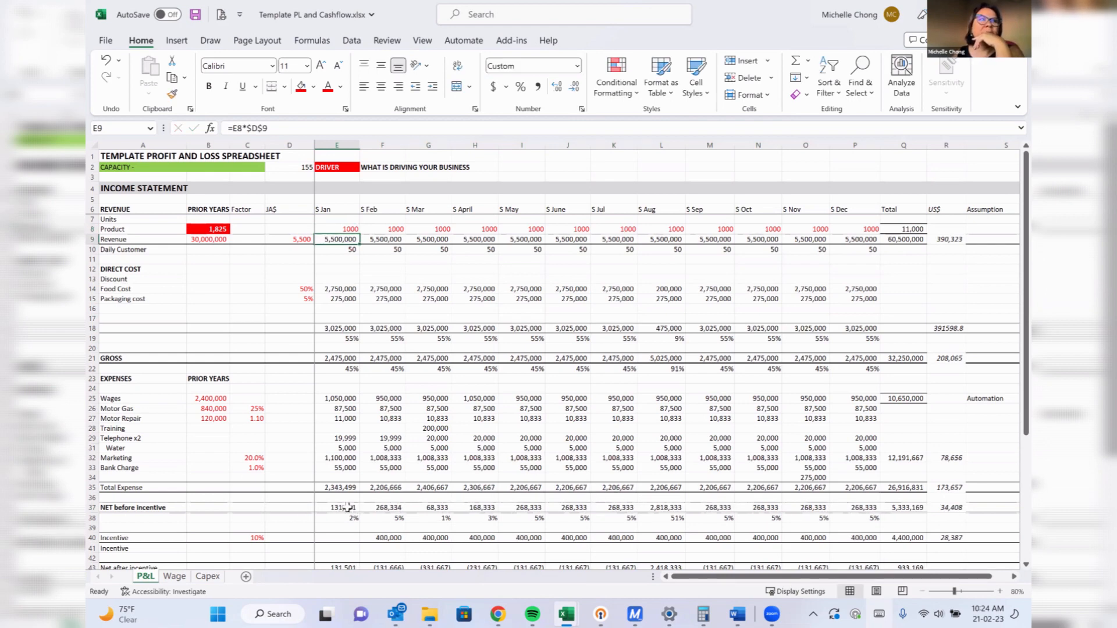
drag(348, 507, 777, 507)
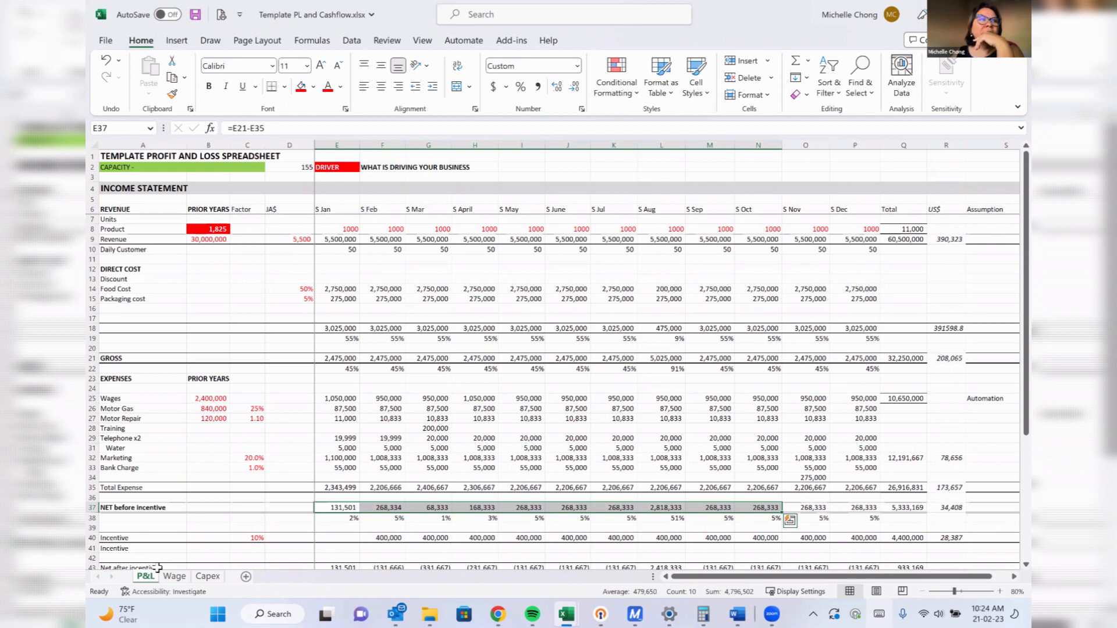
On the Capex sheet, set the Lazer Machines unit cost in C4 to 3,000,000.
click(208, 576)
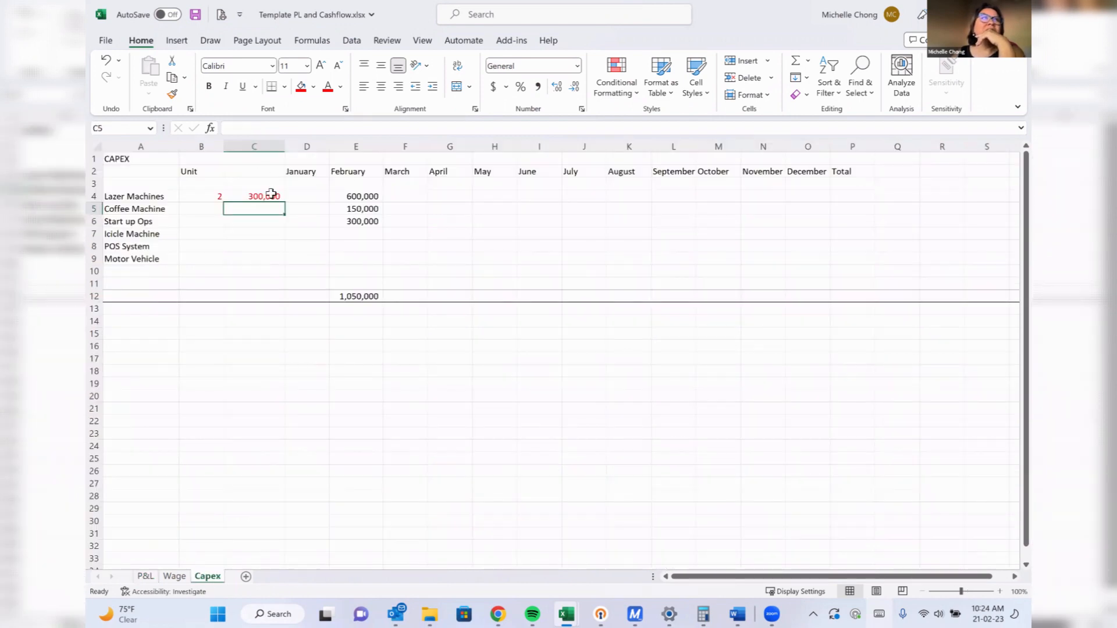
click(271, 196)
text(3,000,)
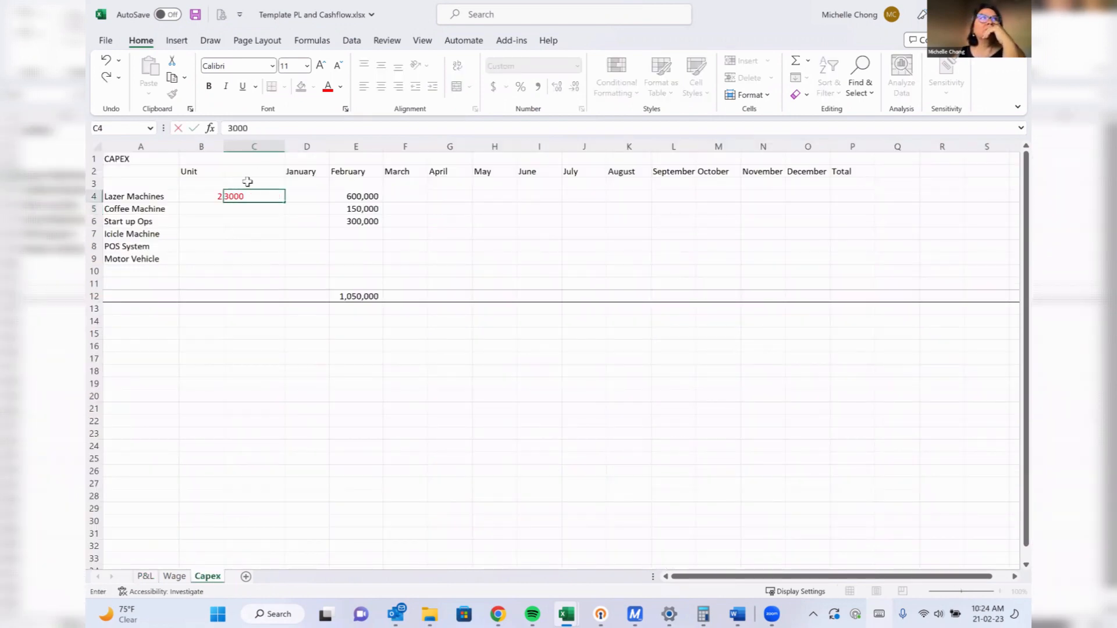
text(000)
key(Return)
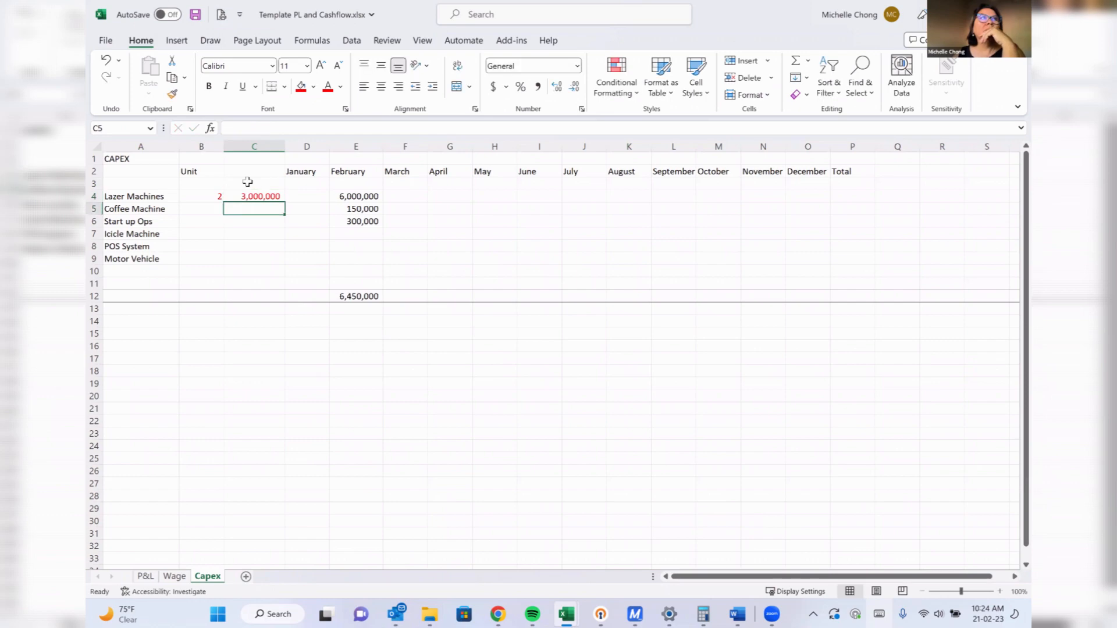
Return to the P&L sheet and examine the cashflow section's Bank and Bank Balance rows.
click(146, 576)
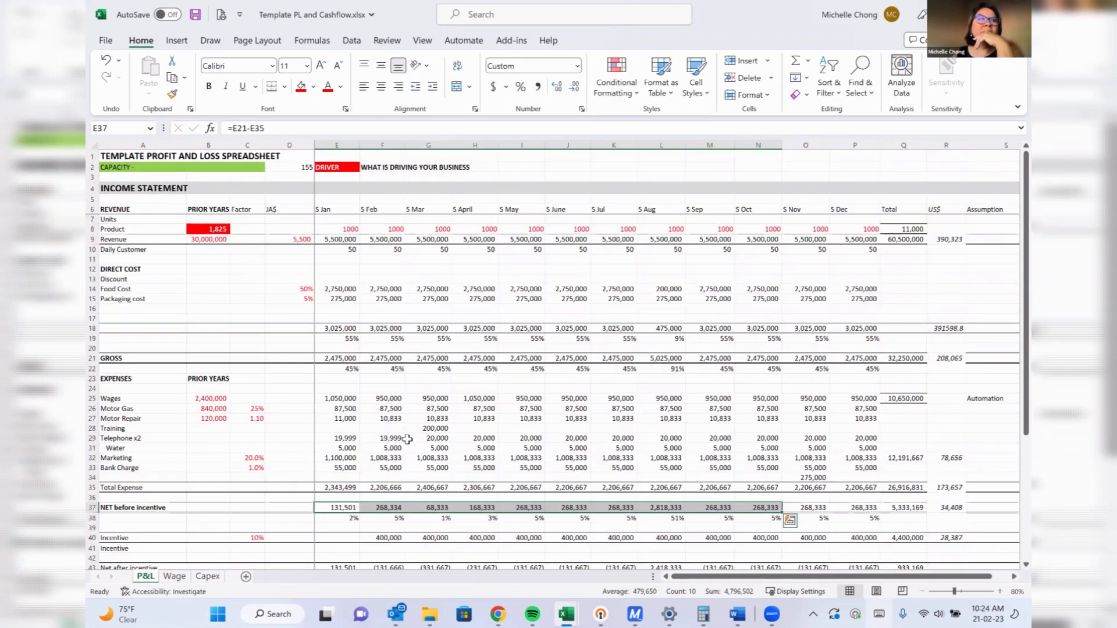
scroll(407, 439, down, 3)
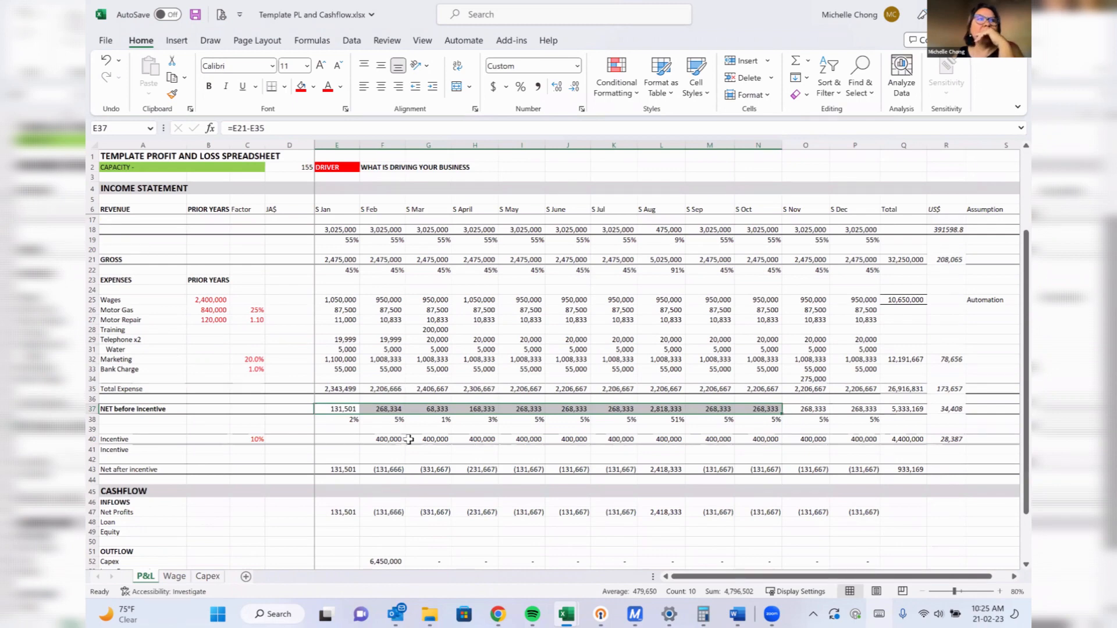
scroll(409, 439, down, 3)
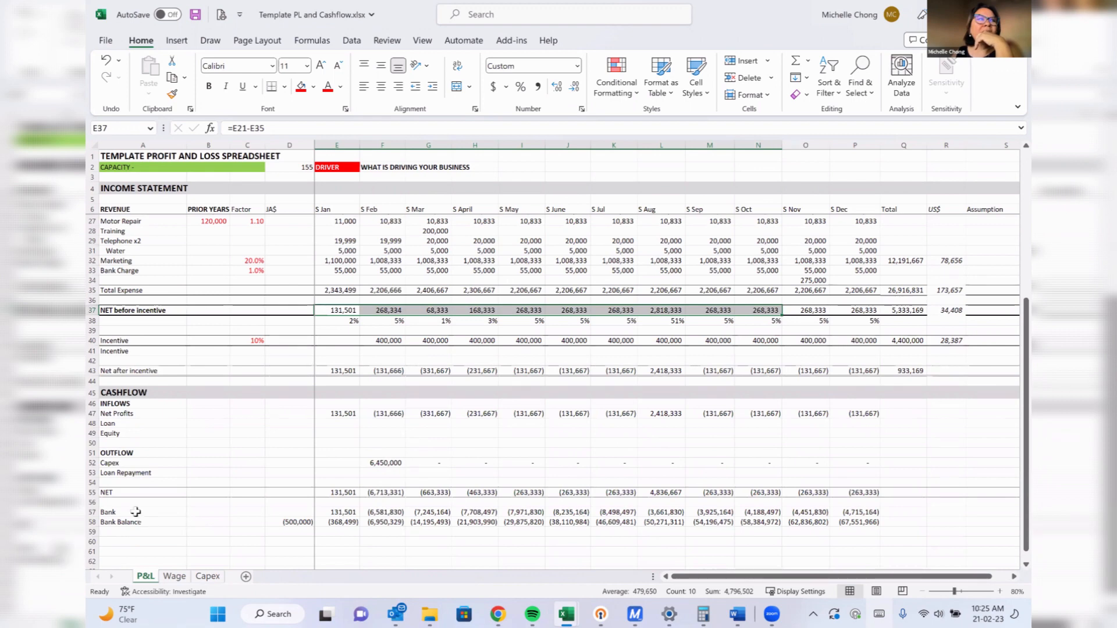
click(116, 510)
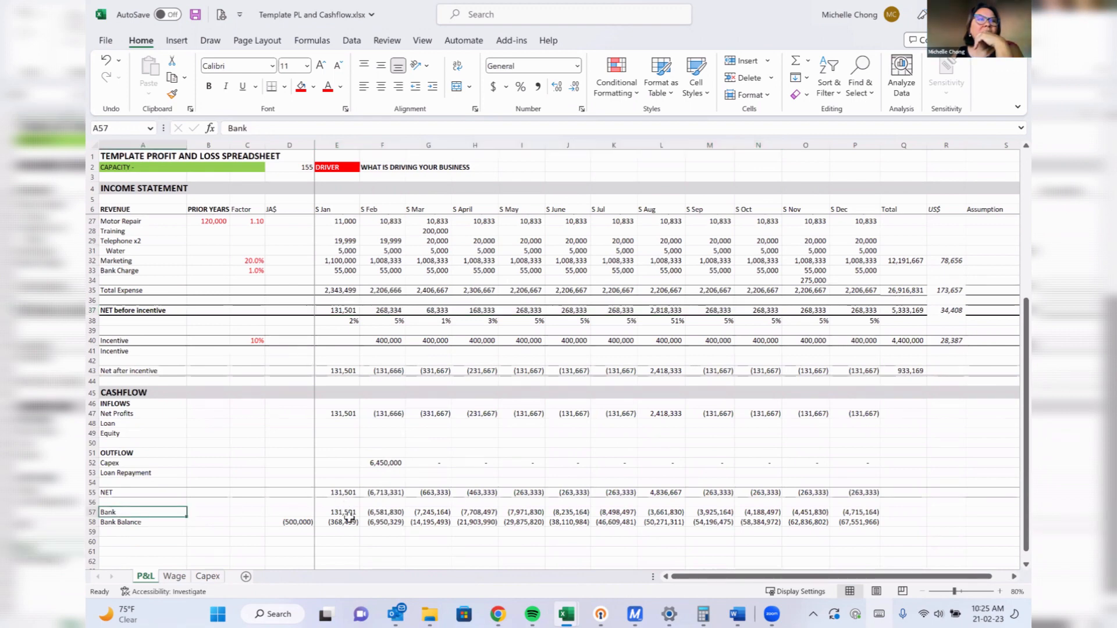
click(141, 523)
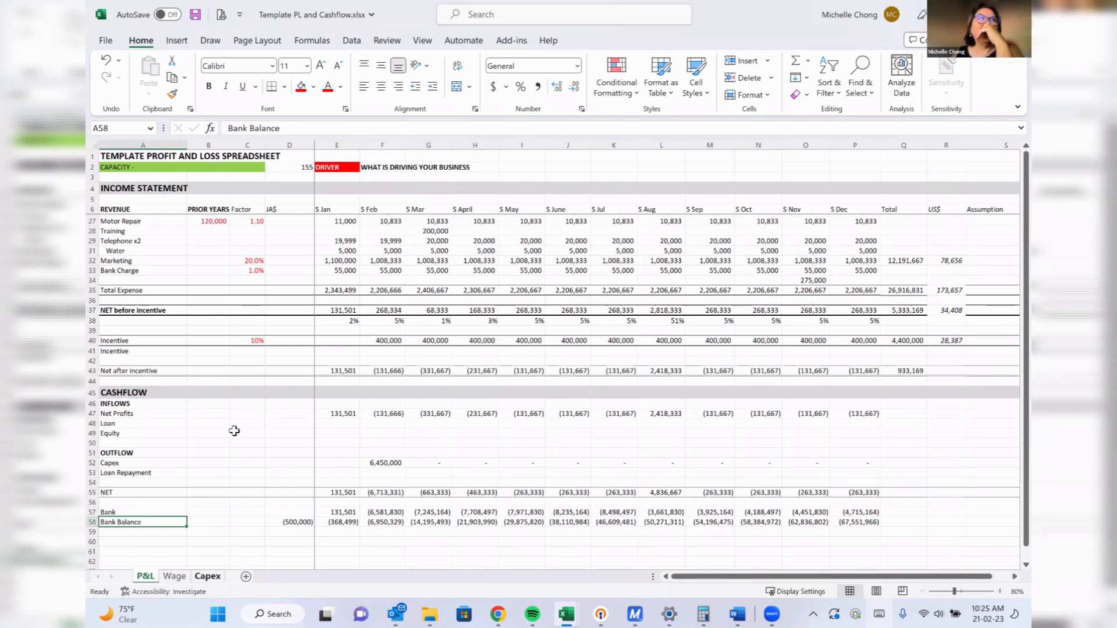
Set the Lazer Machines unit cost in C4 on the Capex sheet back to 300,000.
click(269, 197)
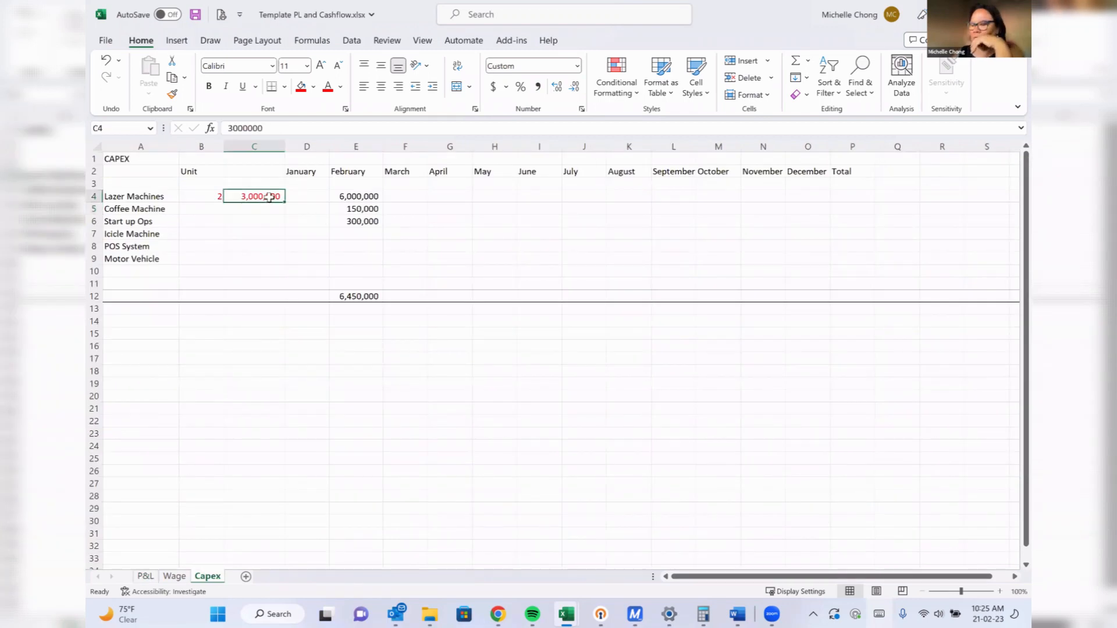
text(300000)
key(Return)
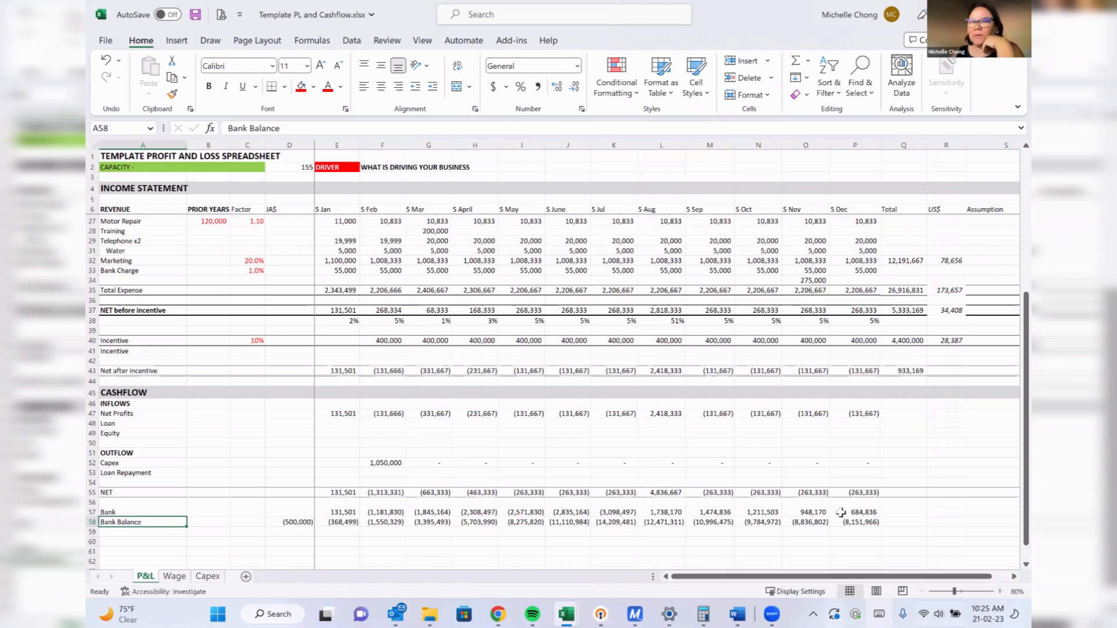
Check the P&L sheet's Bank row at year end, including December's formula in P57.
click(903, 512)
key(Right)
key(Right)
key(Right)
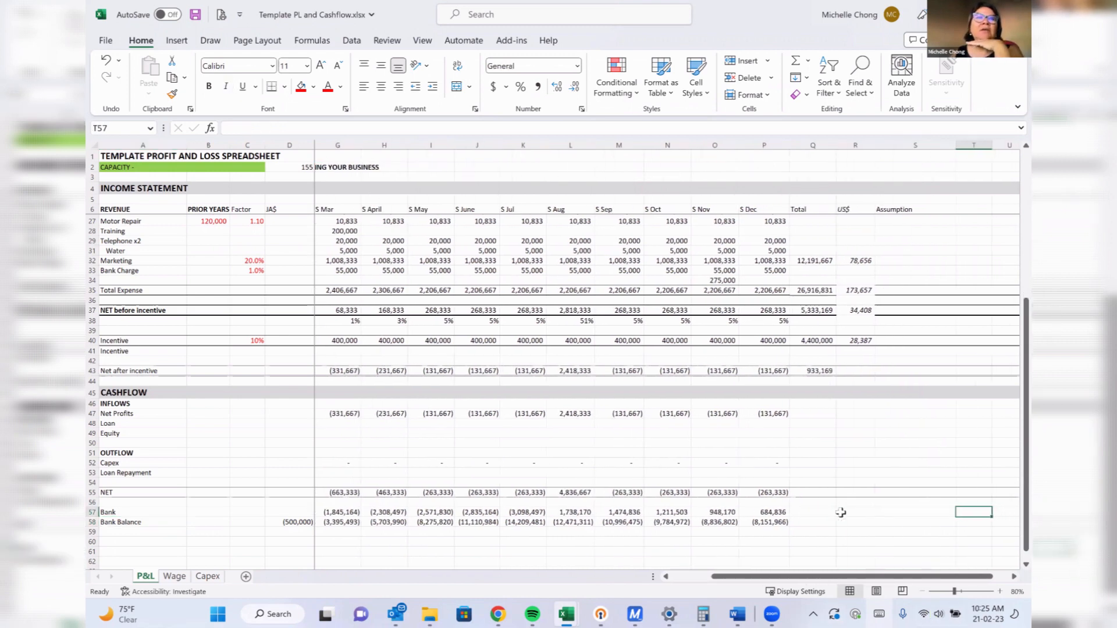
key(Left)
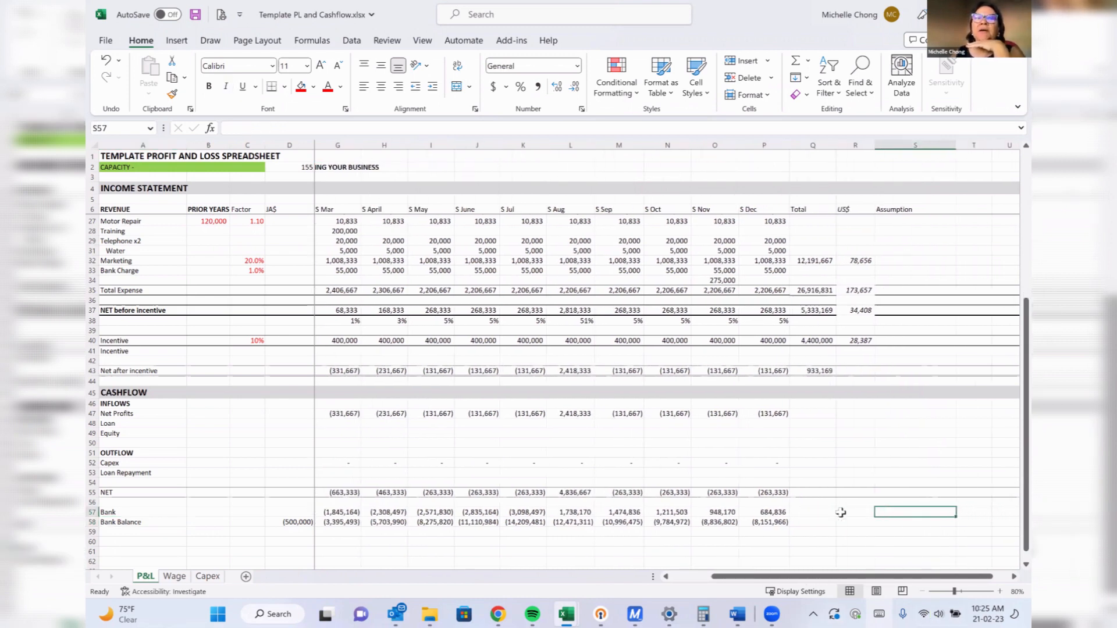
click(782, 513)
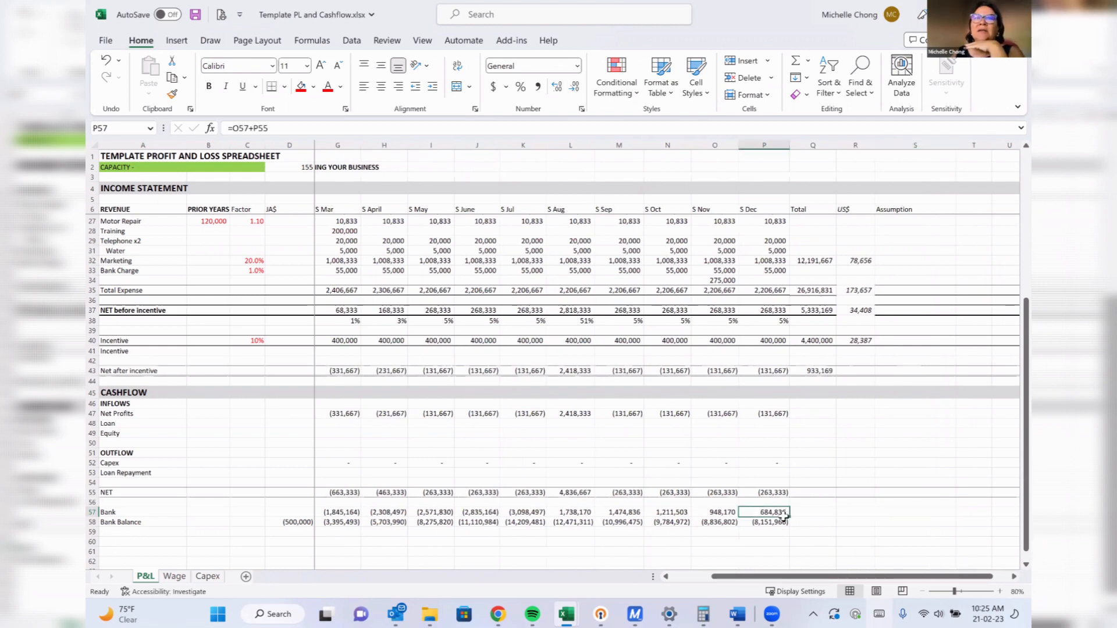
drag(784, 516, 819, 519)
click(818, 513)
key(Delete)
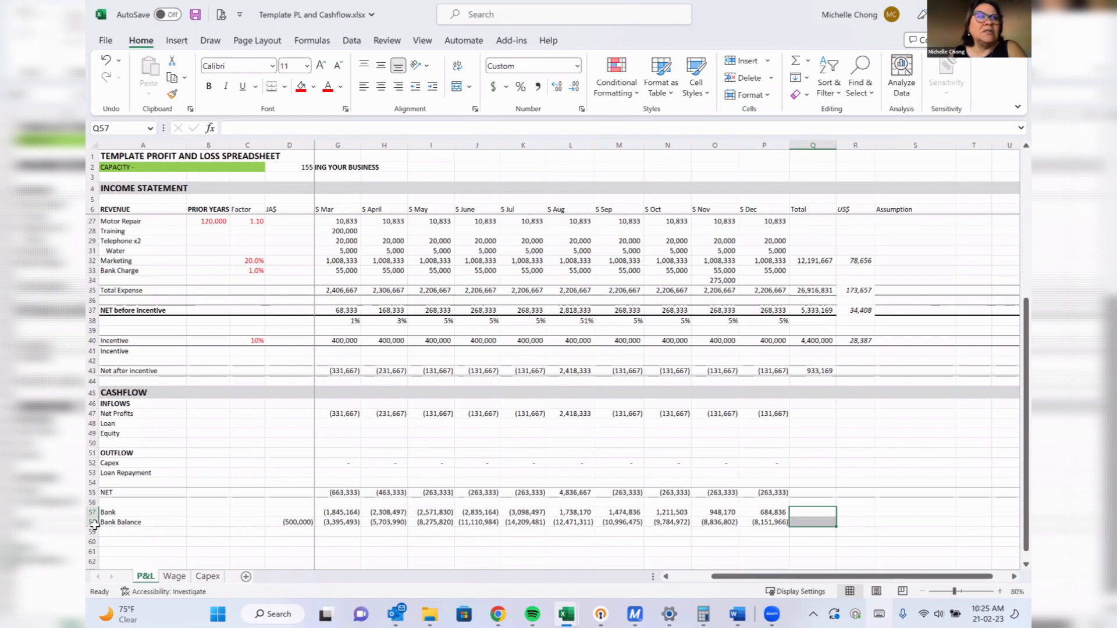
Examine the Bank Balance row from January to December, February's Capex link in F52 and July's balance formula in K58.
click(333, 521)
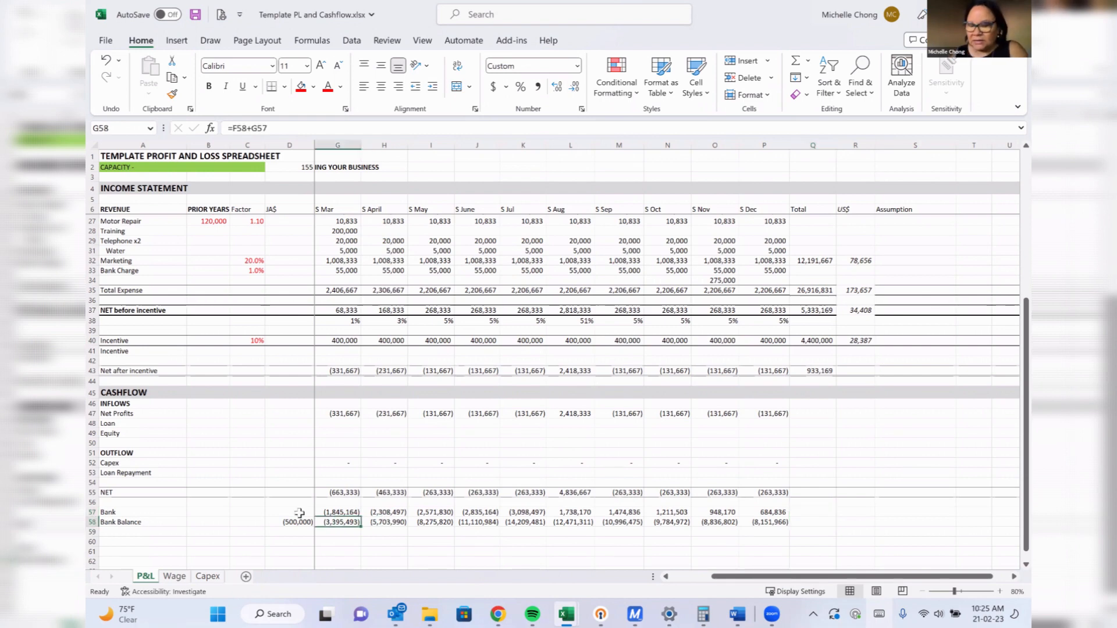
key(Left)
key(Left)
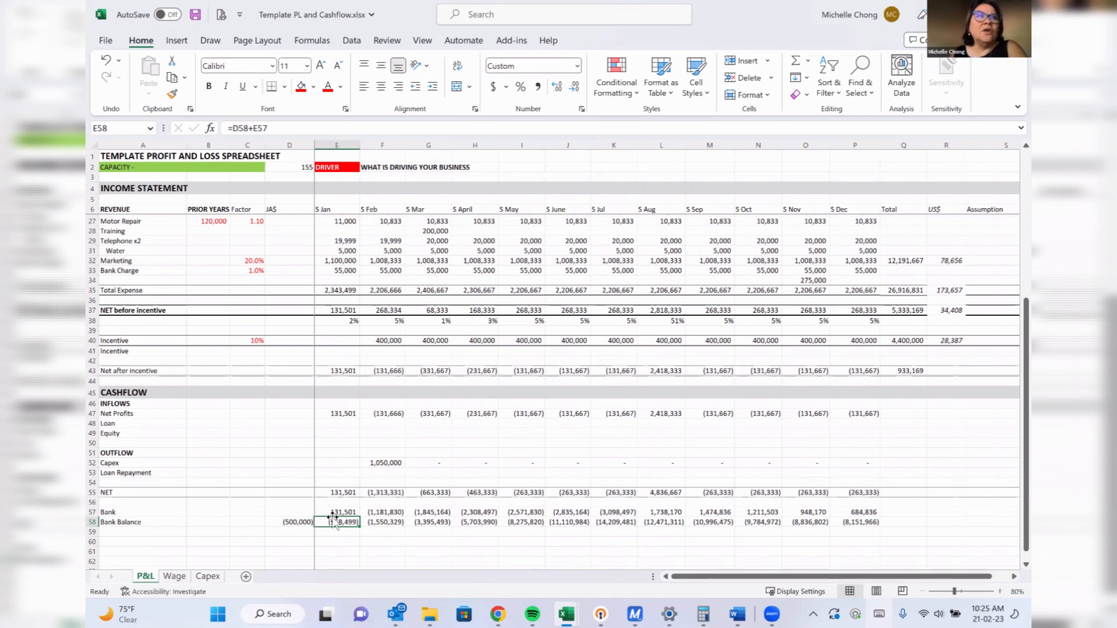
drag(333, 519, 879, 517)
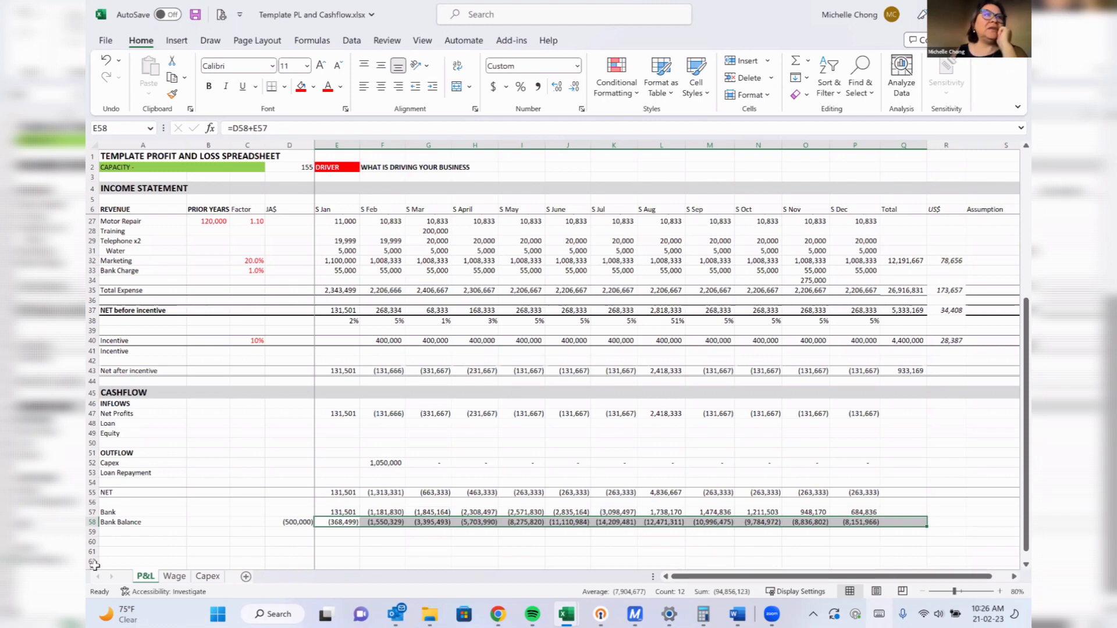
click(388, 463)
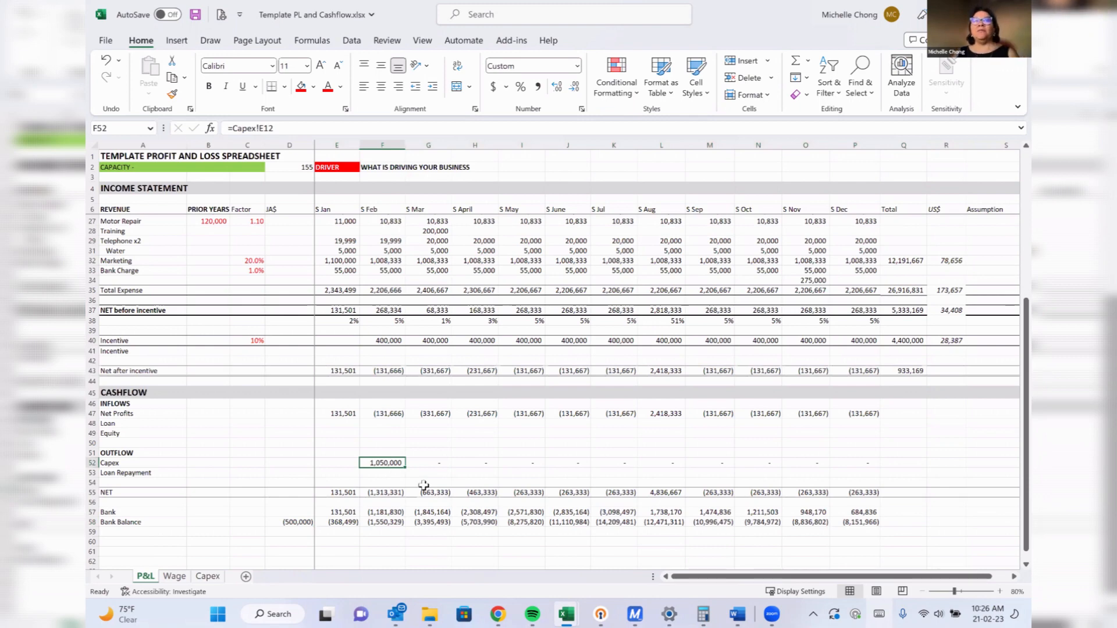
click(615, 522)
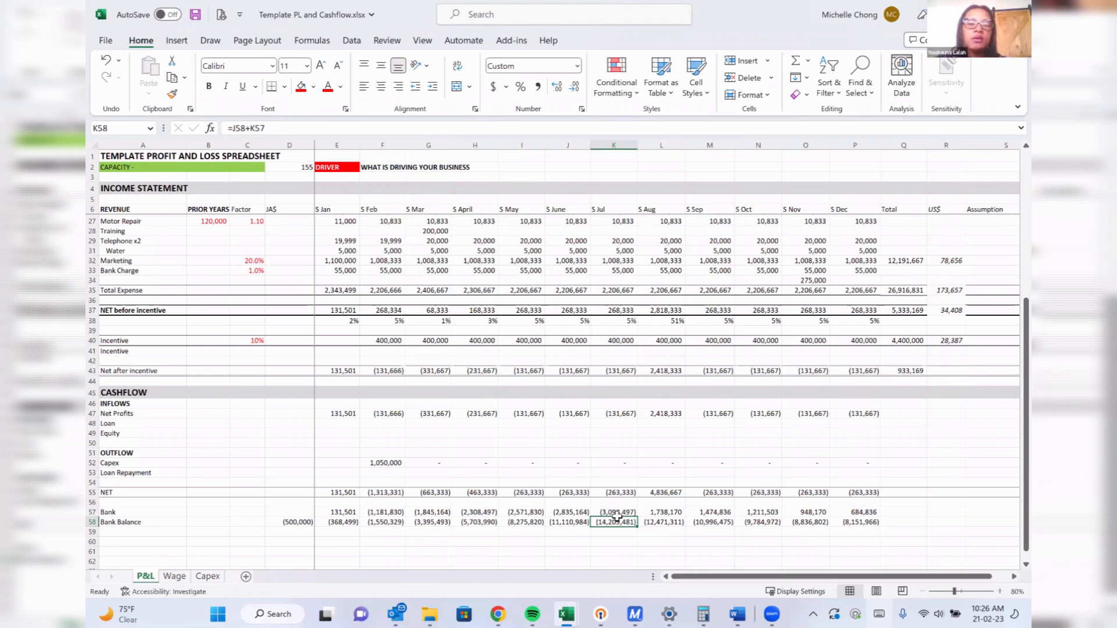
Examine February's Capex link in F52, Net Profits link in F47 and the Net after incentive row from February to December.
click(453, 465)
click(387, 461)
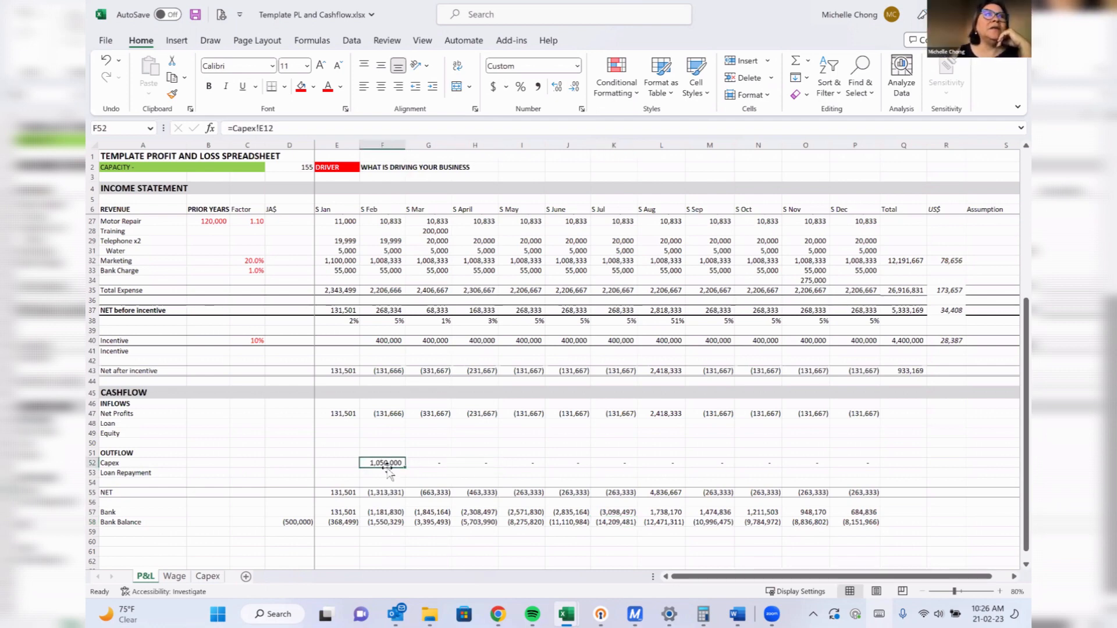
click(377, 370)
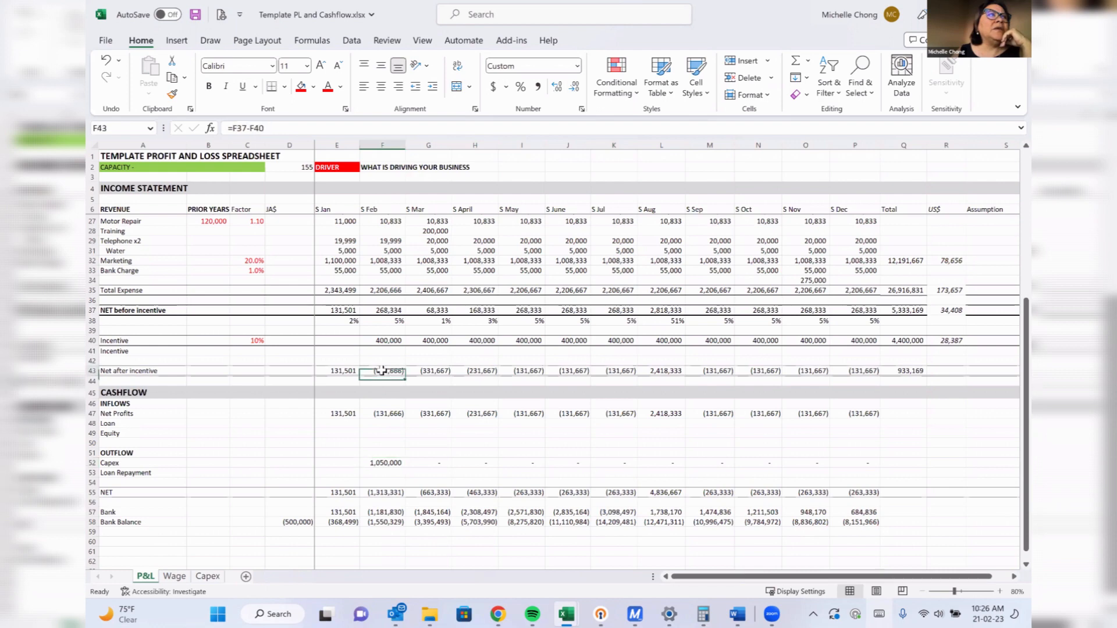
click(385, 415)
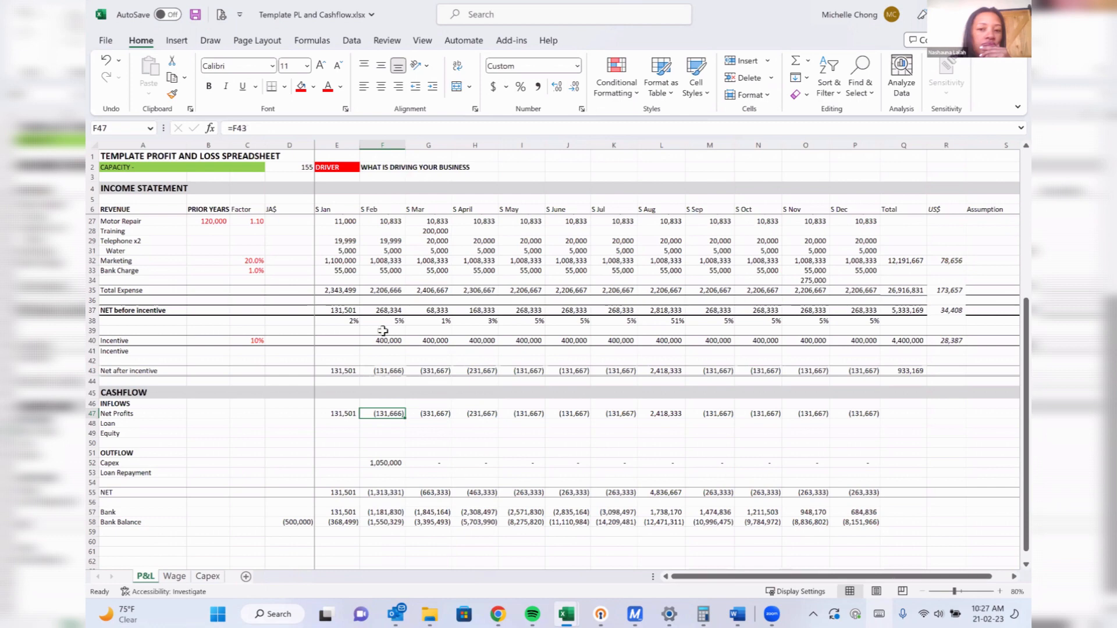
drag(399, 367, 875, 373)
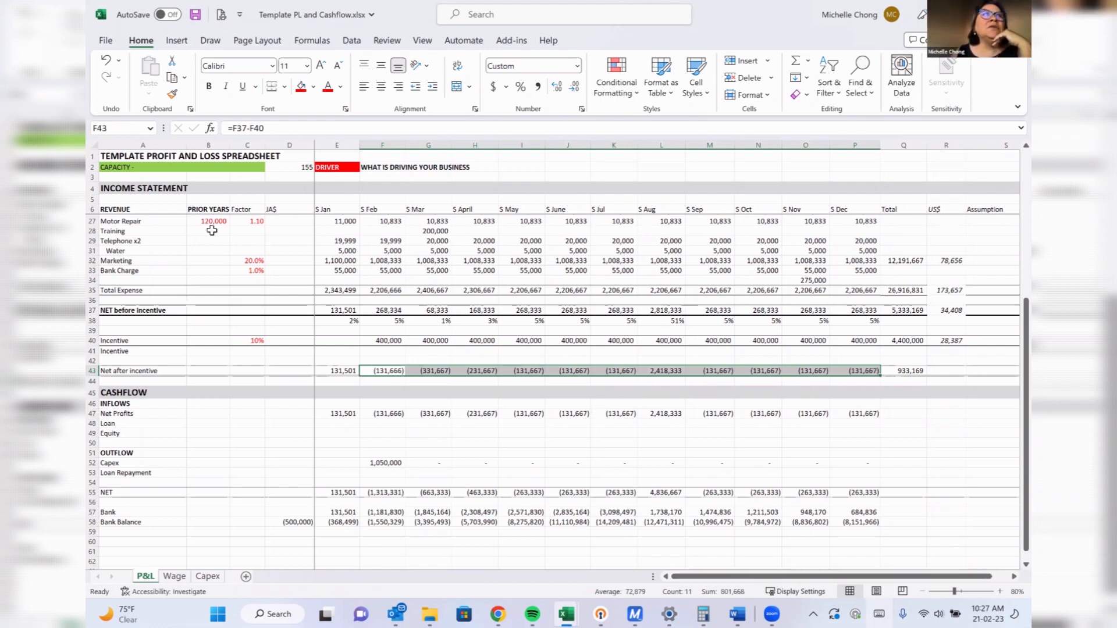
Set the unit price in D9 of the Revenue row to 10,000.
click(374, 199)
scroll(325, 233, up, 7)
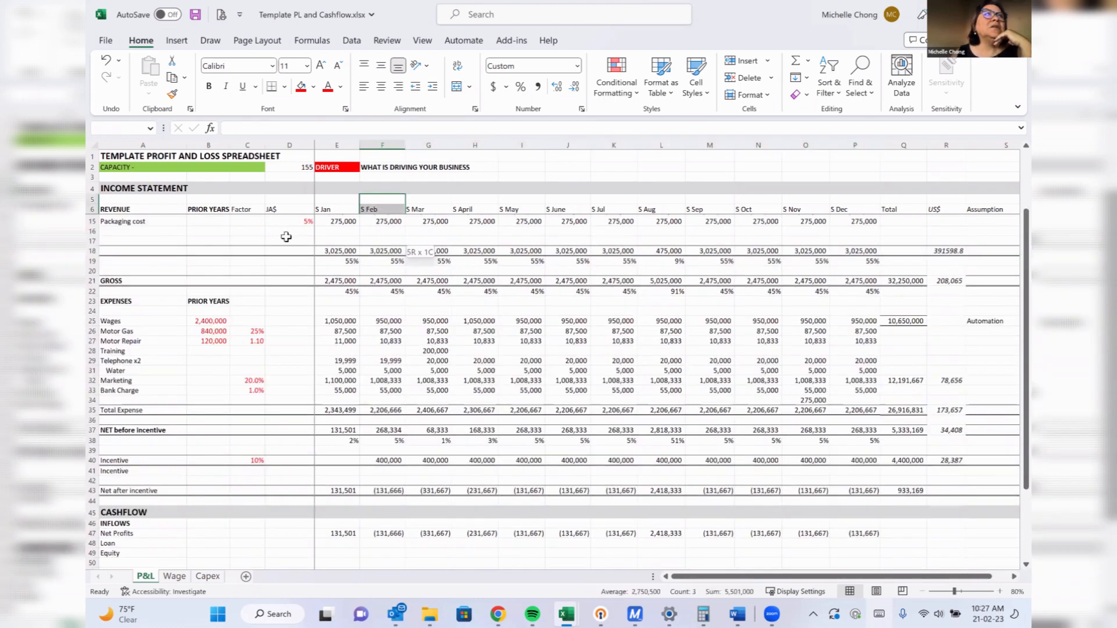
click(295, 240)
text(10000)
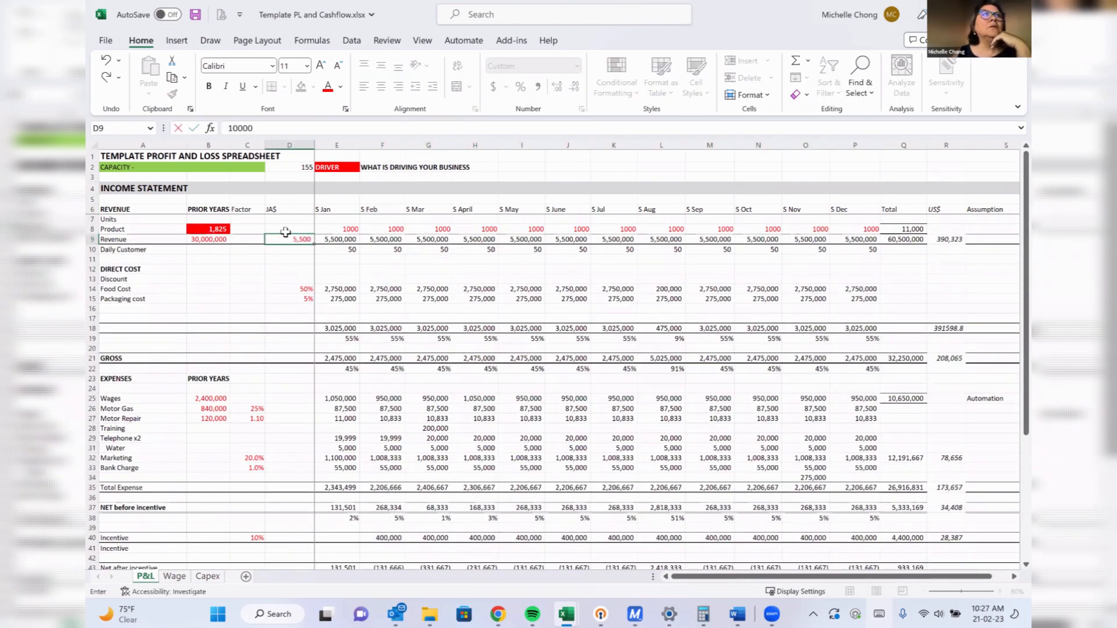
key(Return)
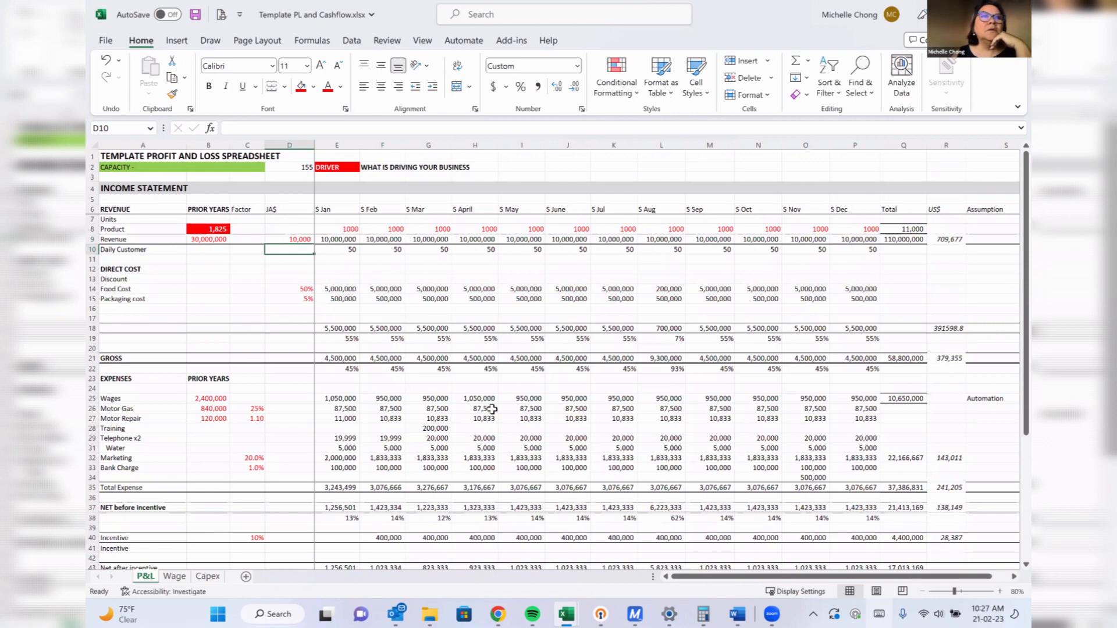
Examine the cashflow section's March NET in G55, July balance in K58, opening and January balances in D58:E58, and February Capex in F52.
scroll(492, 409, down, 7)
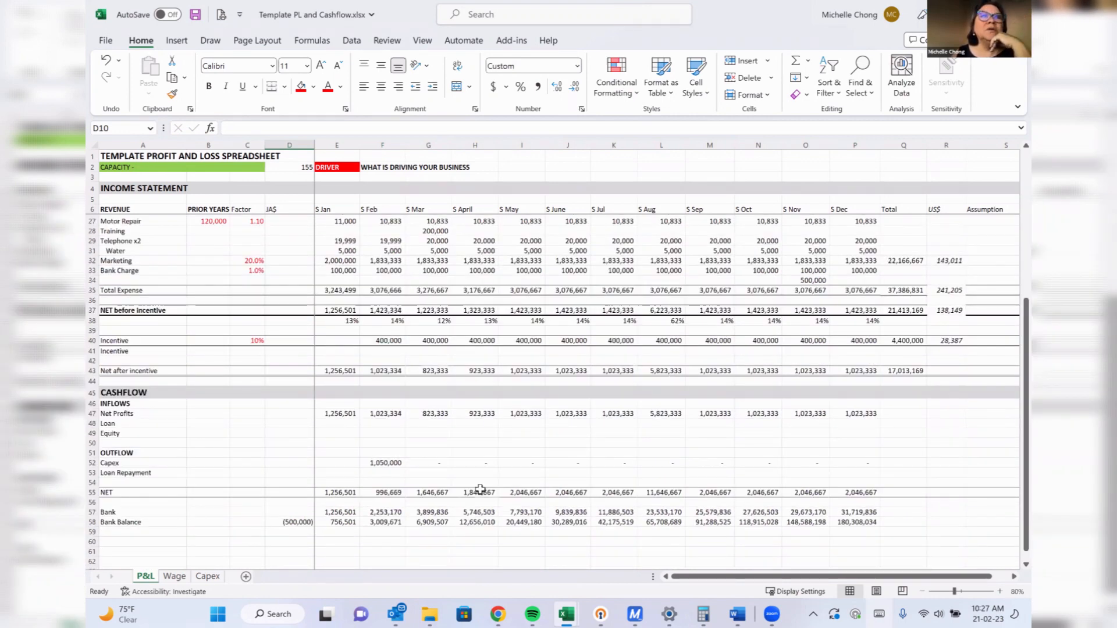
click(428, 493)
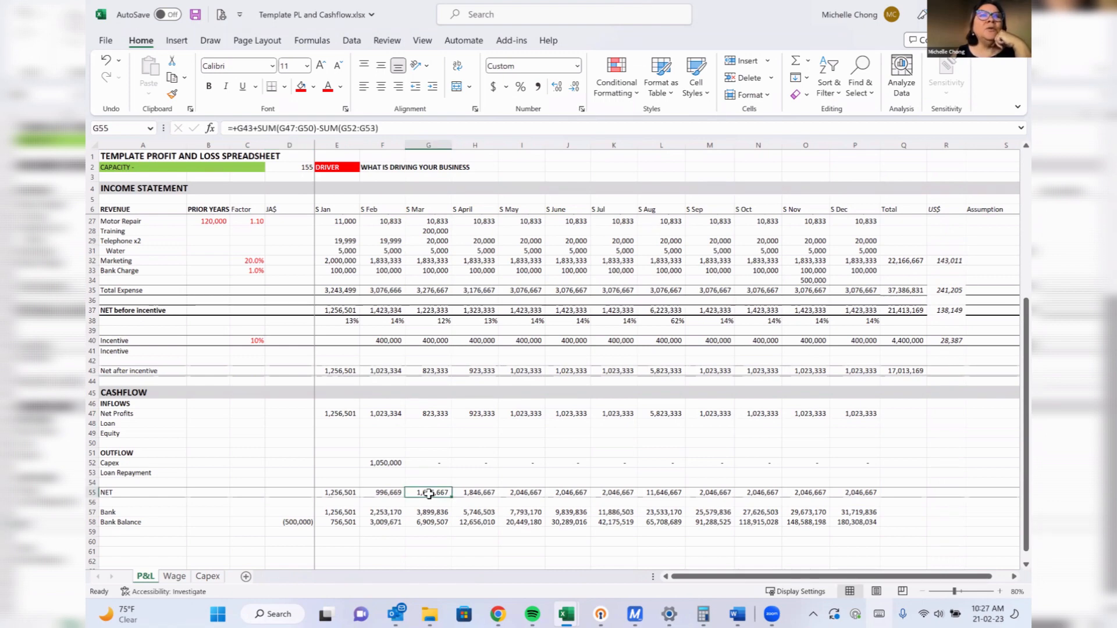
click(613, 522)
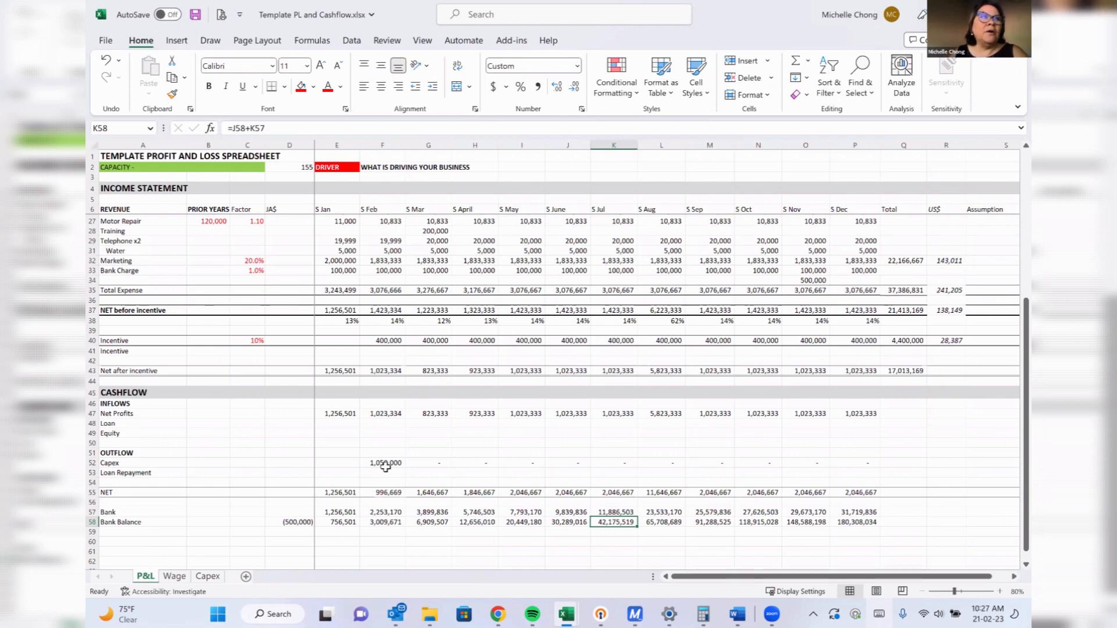
click(384, 464)
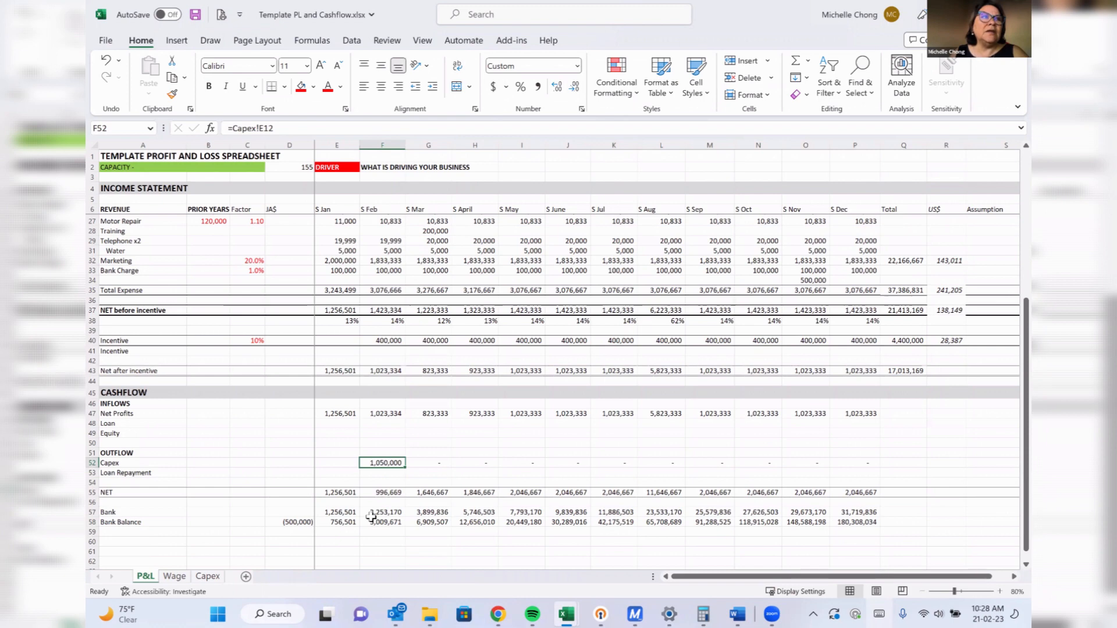
drag(289, 521, 337, 522)
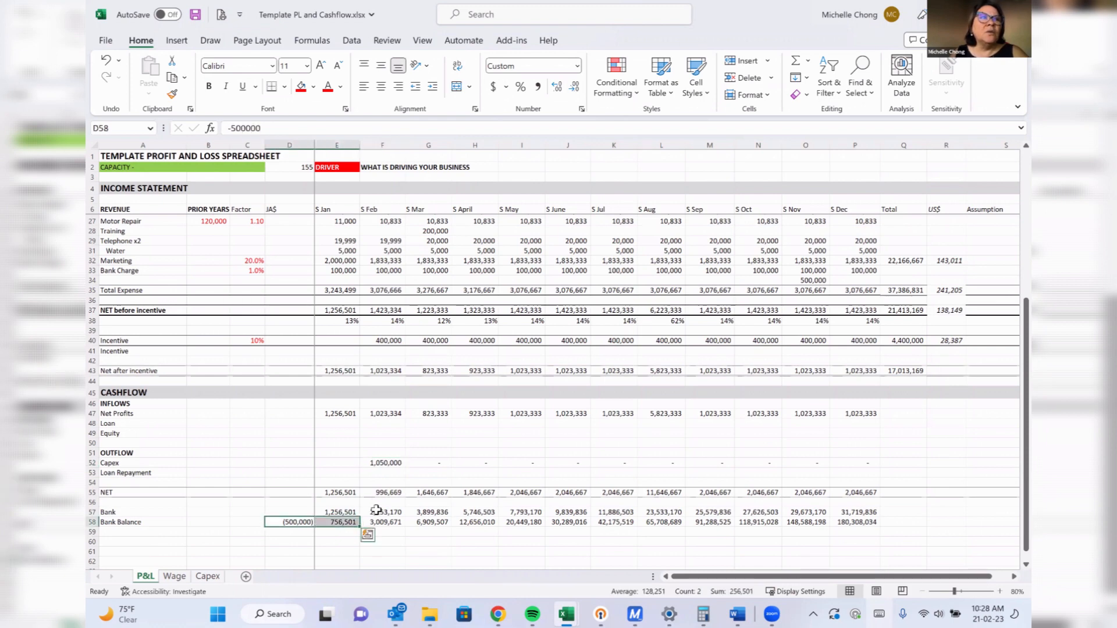
click(379, 463)
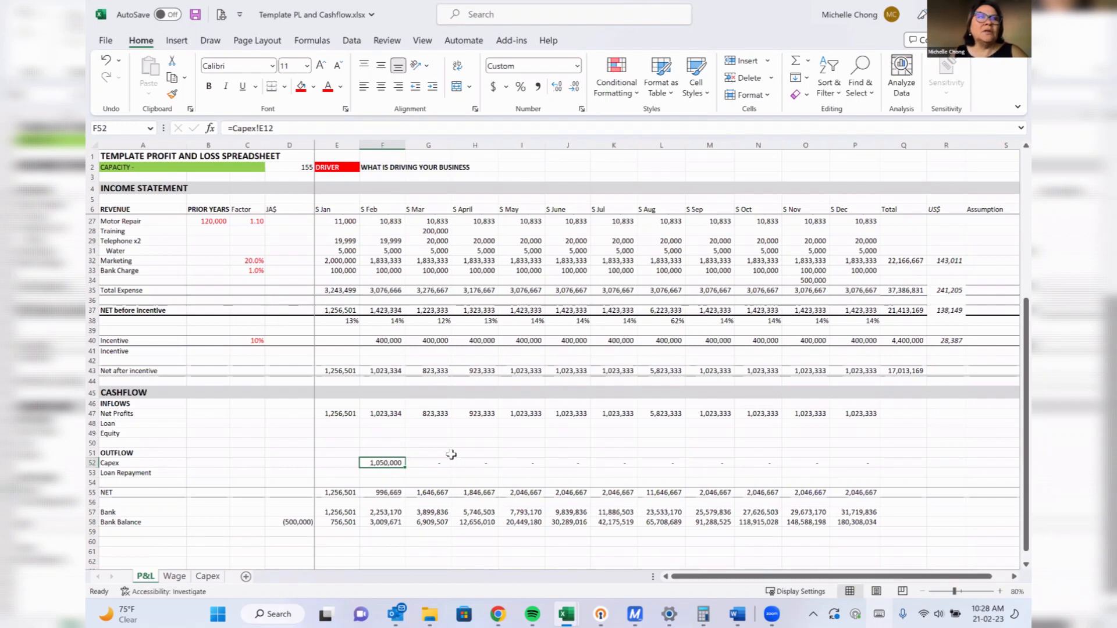
Set the Lazer Machines unit cost in C4 on the Capex sheet to 1,000,000.
click(208, 576)
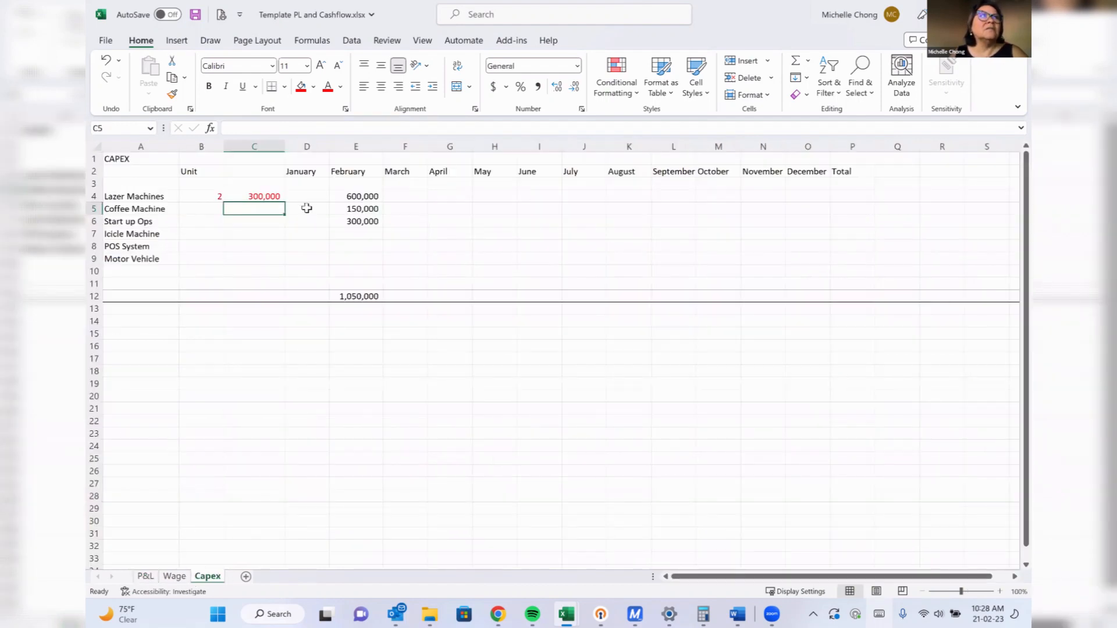
click(273, 198)
text(1000000)
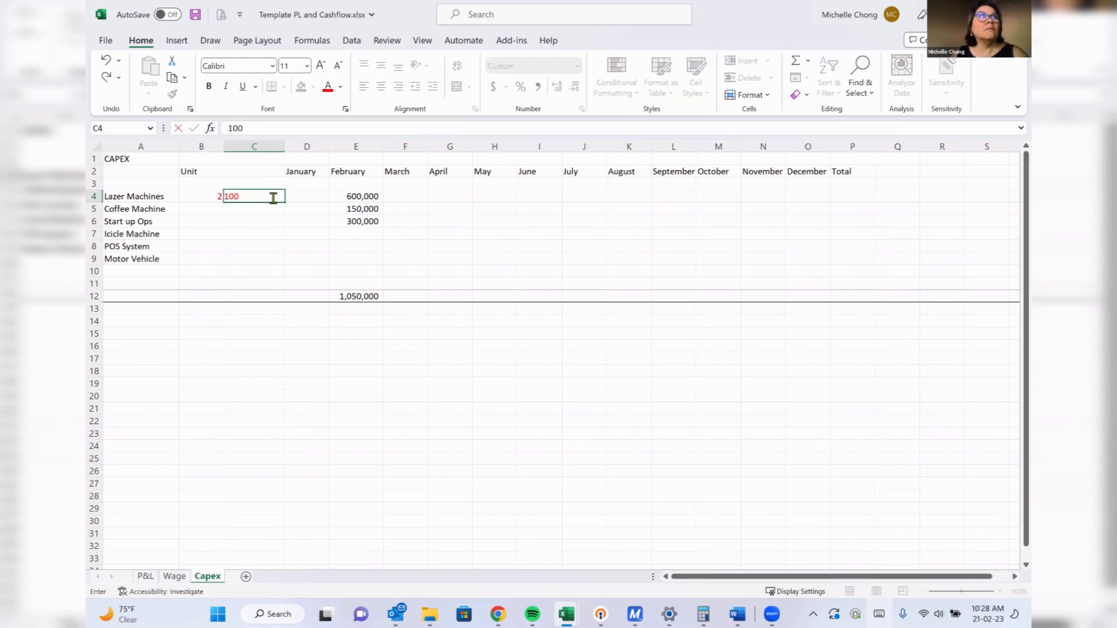
key(Return)
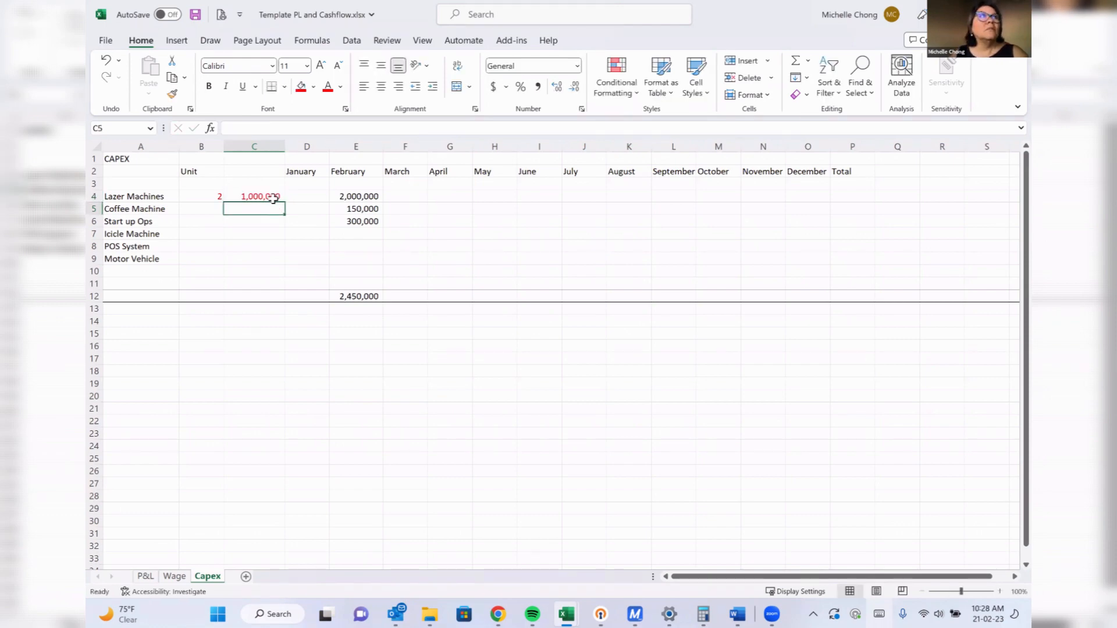
Set the Lazer Machines units in B4 to 3 and check January's Bank Balance and February's Capex on the P&L sheet.
key(Up)
key(Left)
text(3)
key(Return)
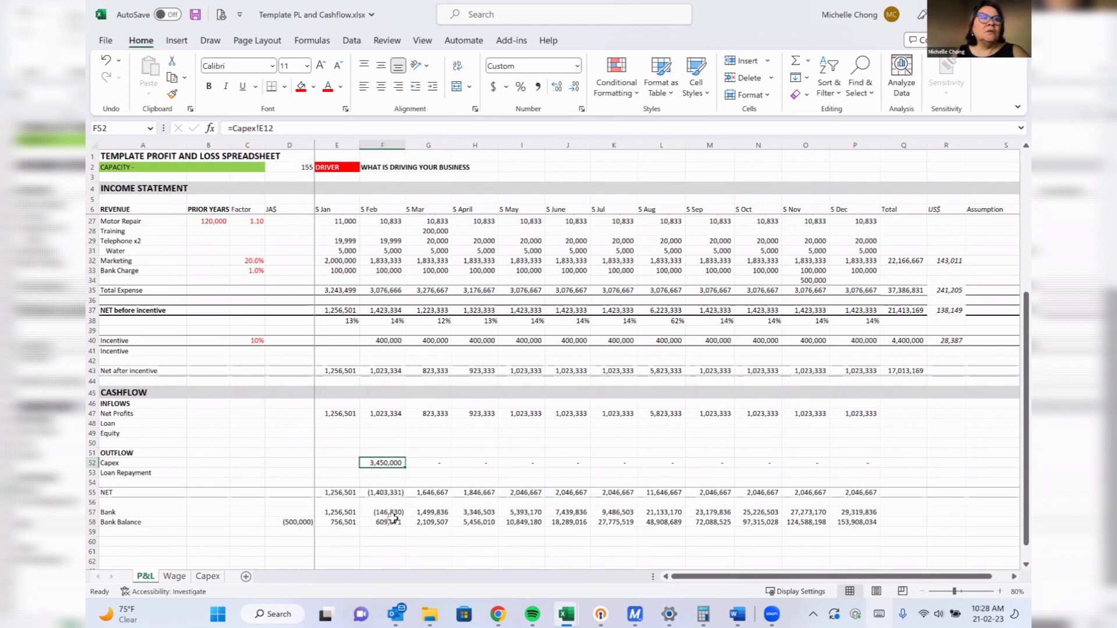
click(349, 522)
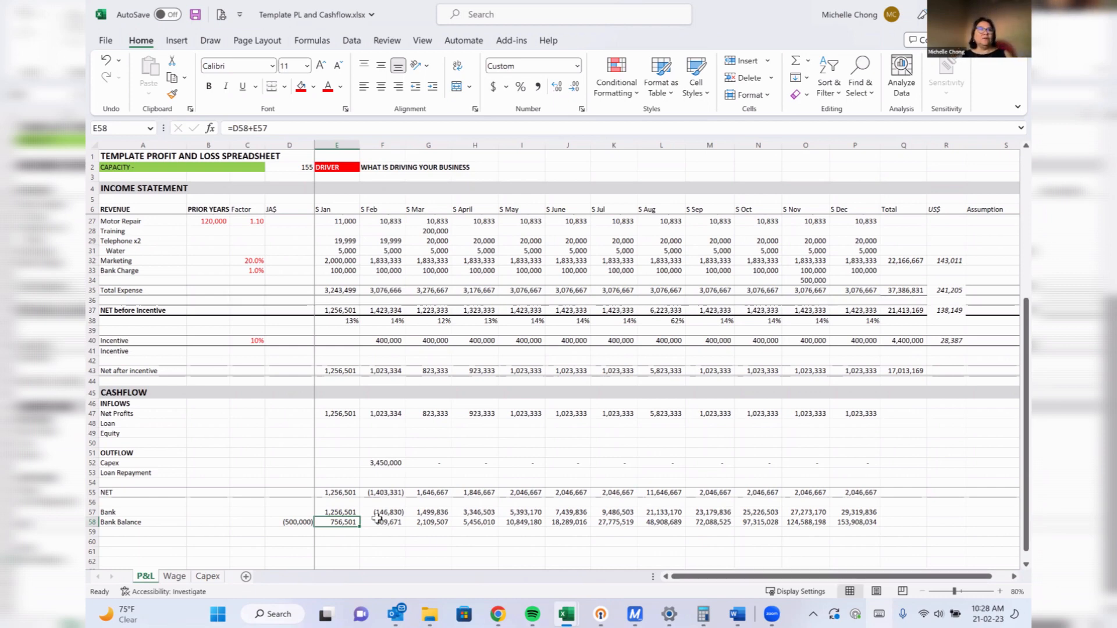
click(386, 464)
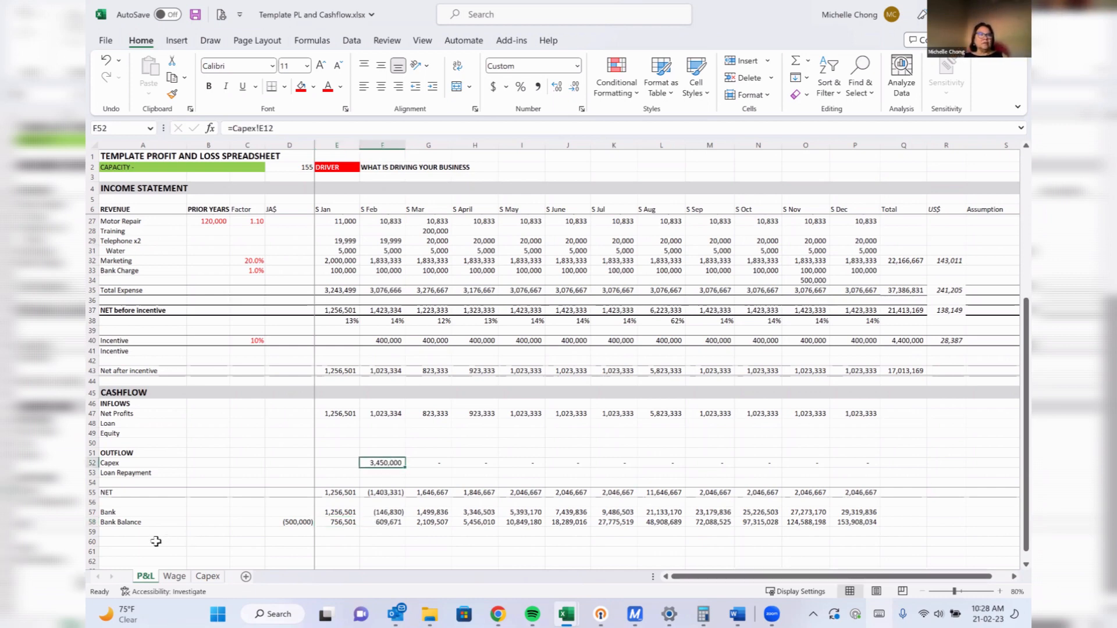
Set the Lazer Machines units in B4 on the Capex sheet to 4.
click(208, 576)
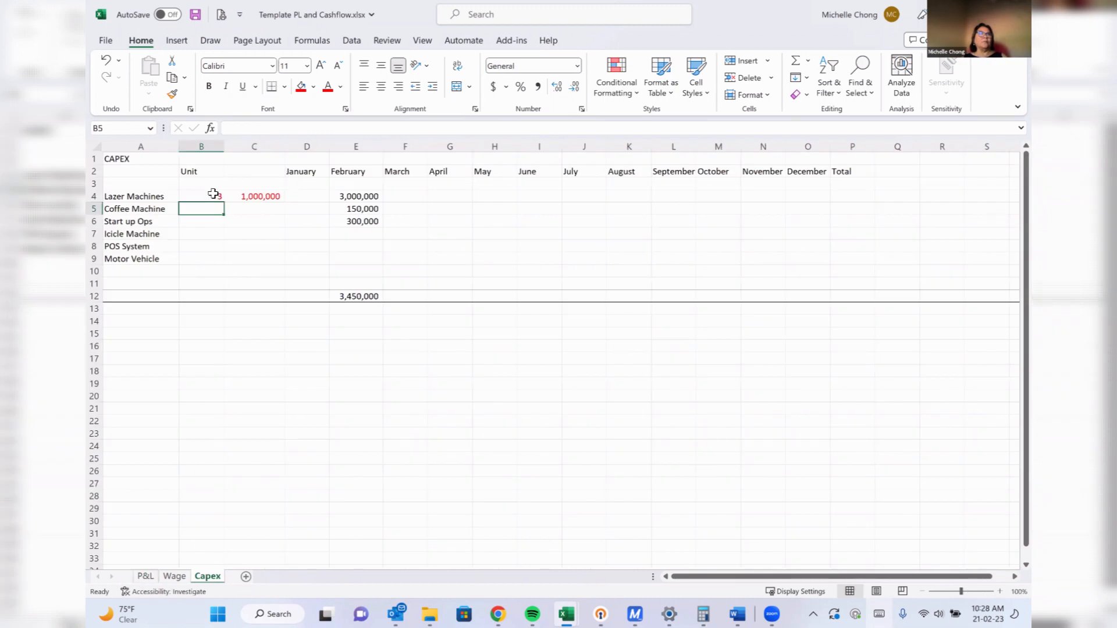
click(217, 196)
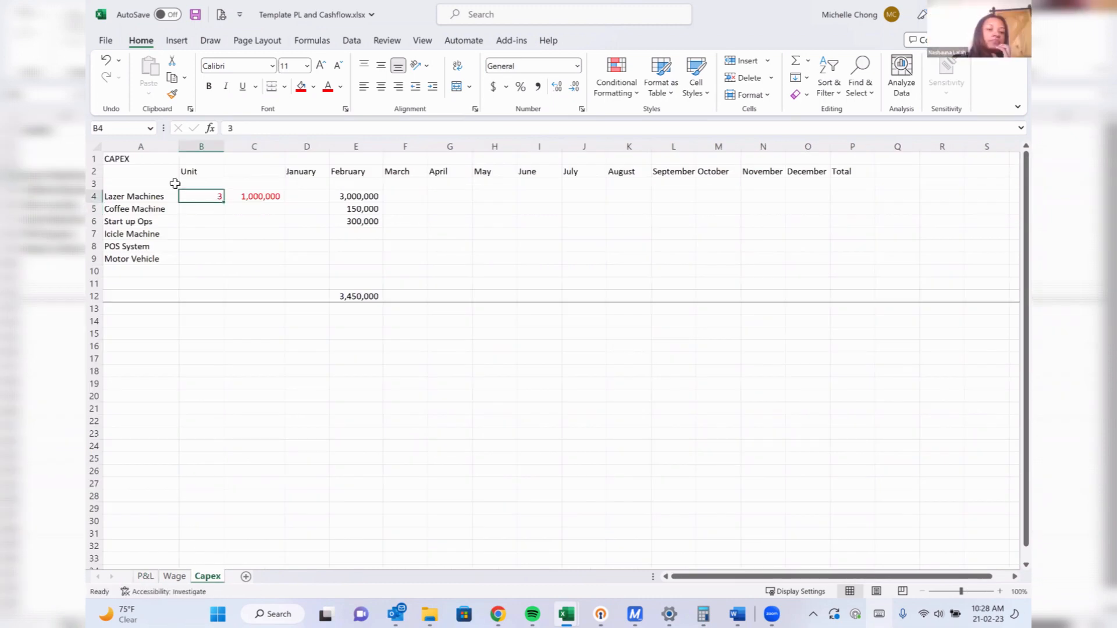
text(4)
key(Return)
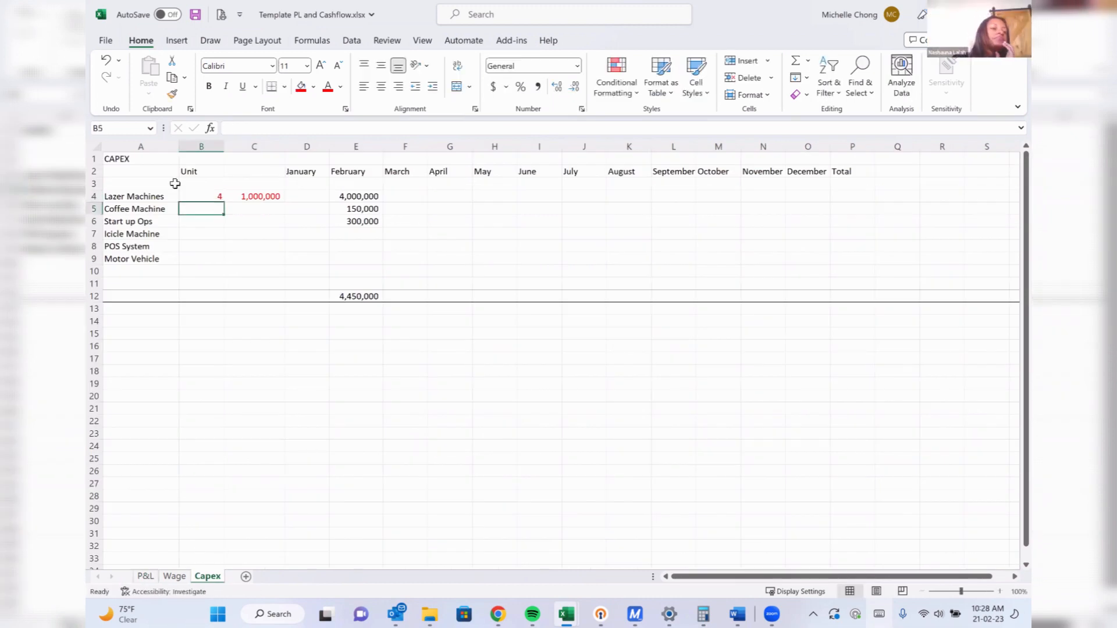
Return to the P&L sheet and check February's Bank Balance formula in F58 against the Capex figure in F52.
click(145, 576)
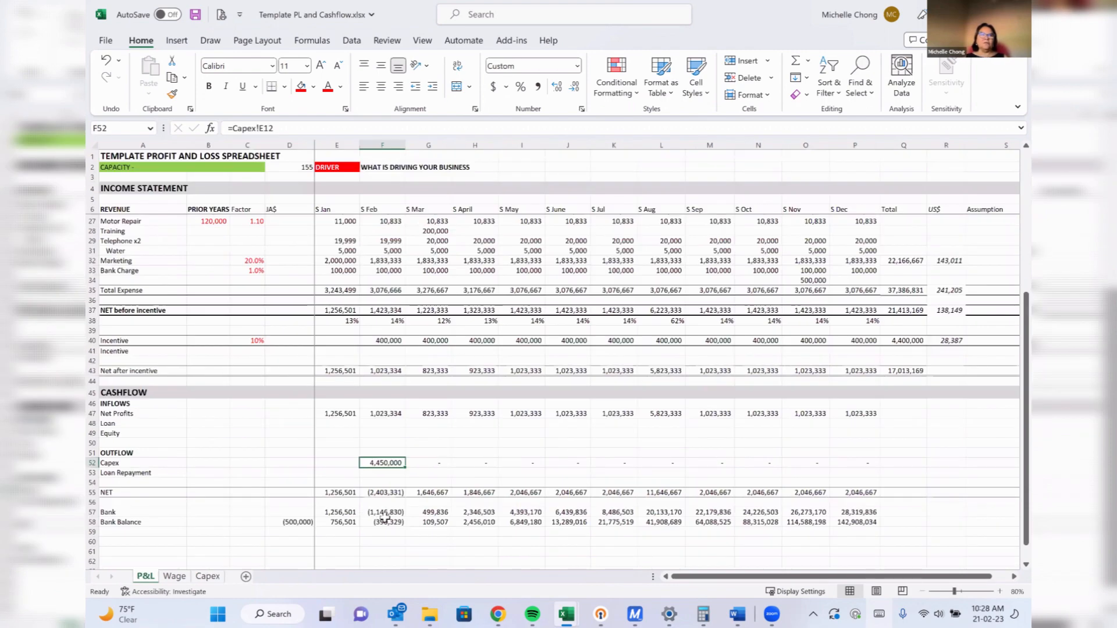
click(385, 521)
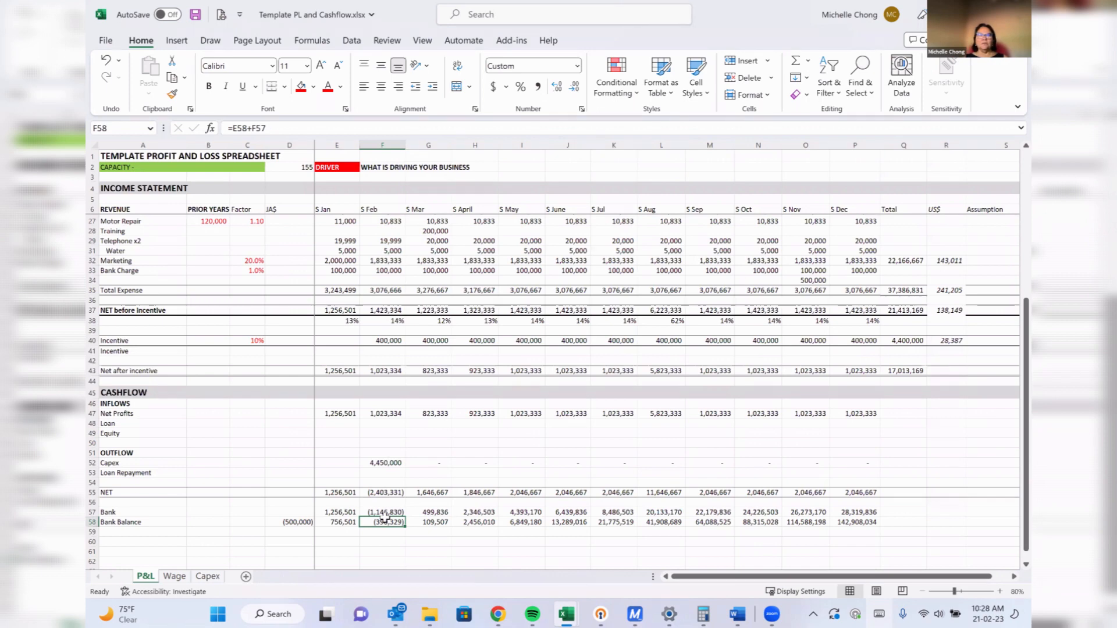
click(393, 462)
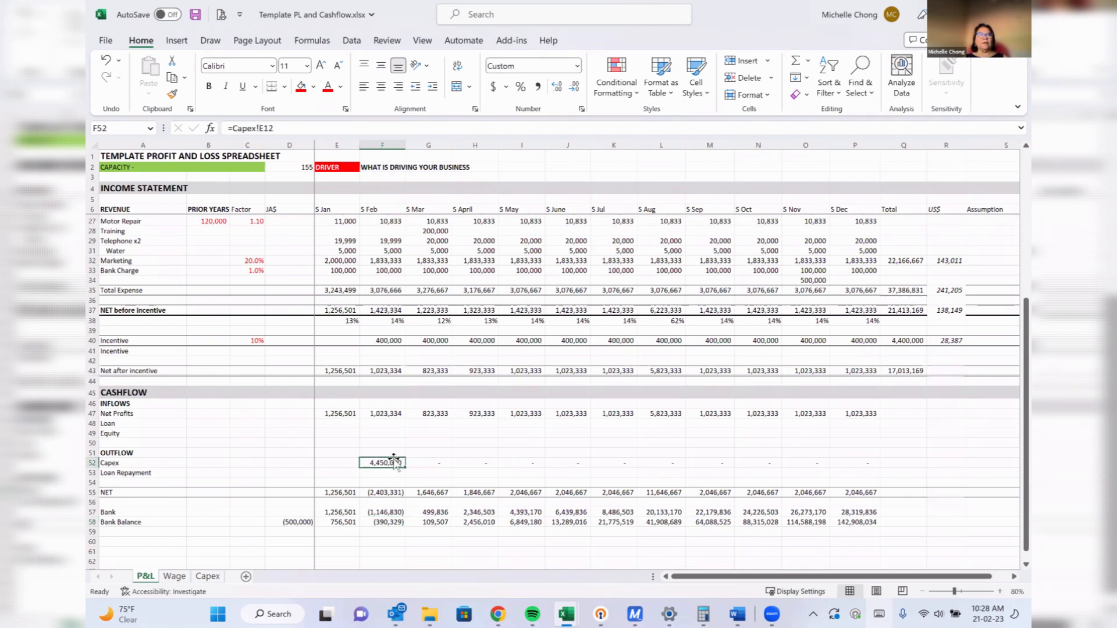
Enter a February loan inflow of 500,000 in F48 of the cashflow section.
click(391, 431)
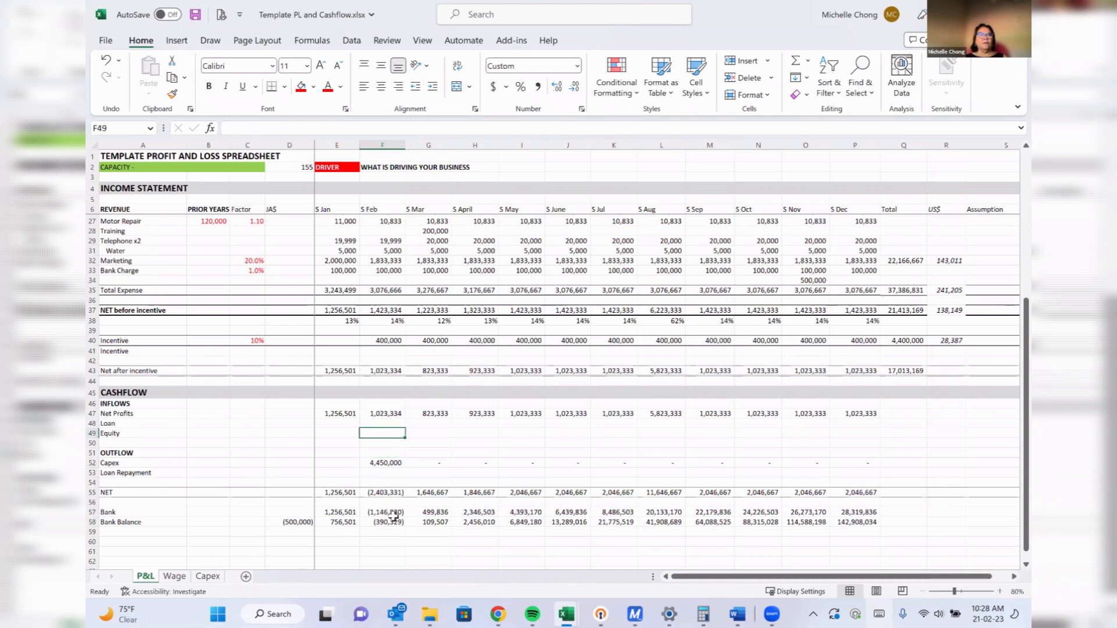
click(391, 423)
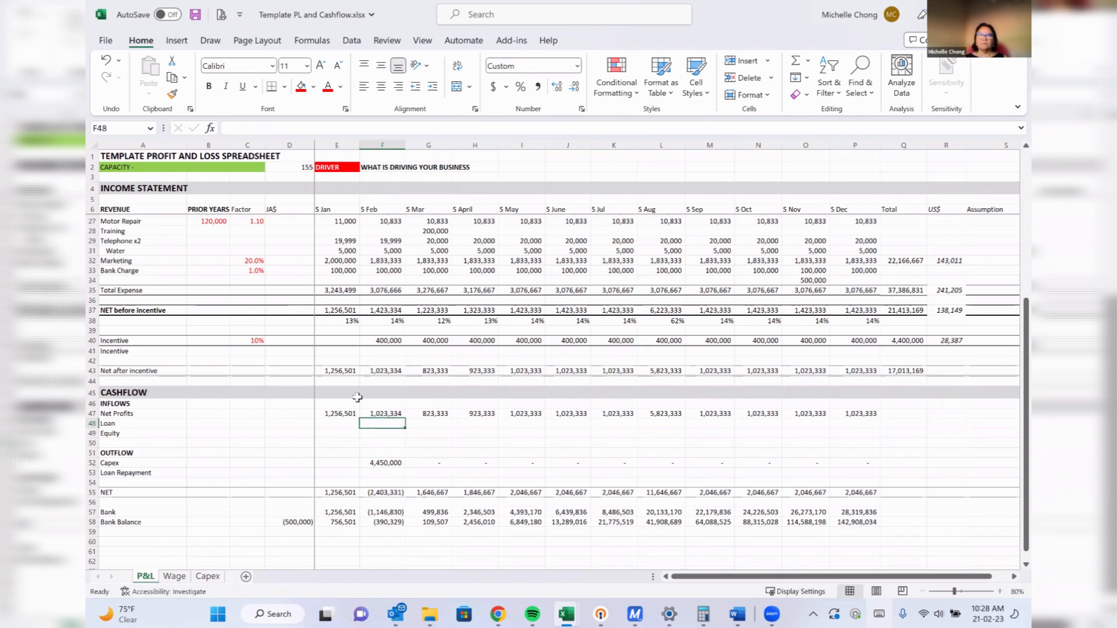
text(500000)
key(Return)
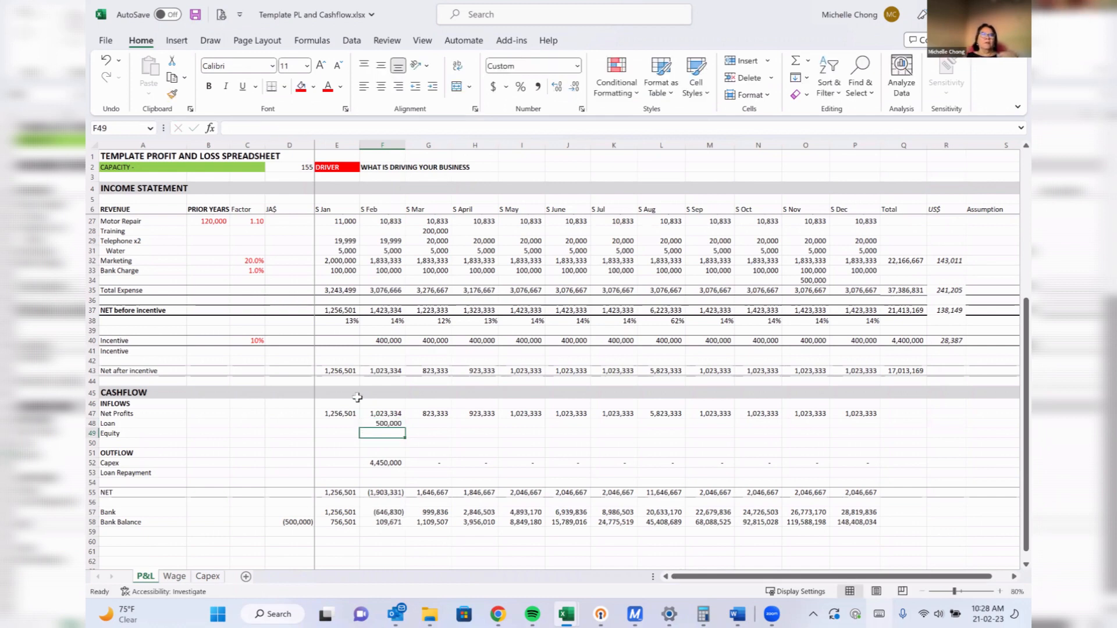
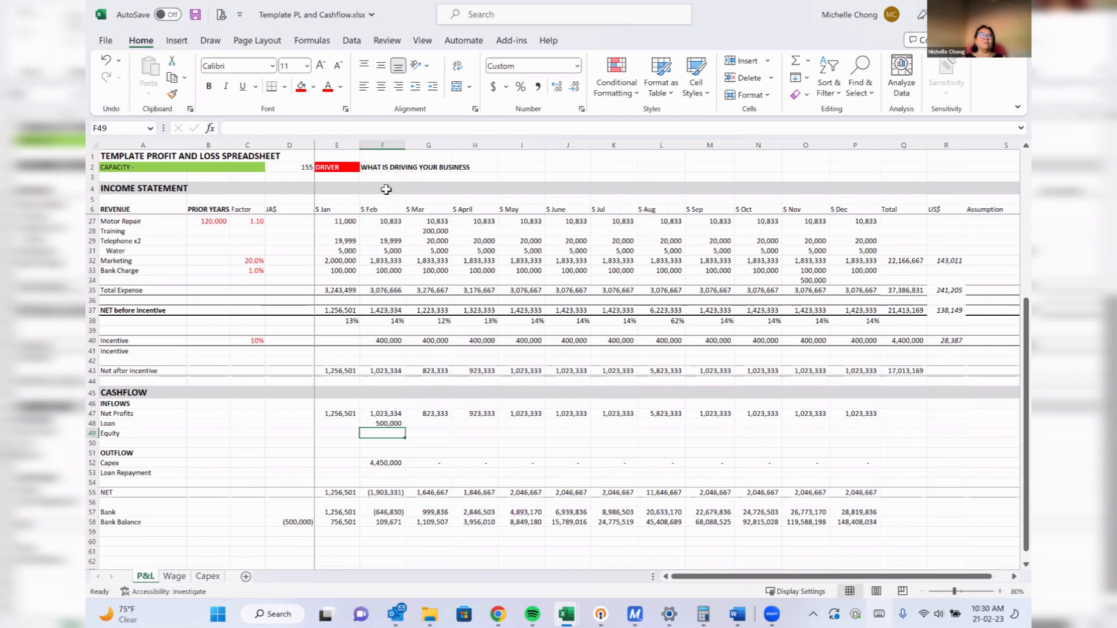
Review January's product units in E8, and highlight Cashflow rows 45 to 55 together with the Income Statement heading row 4.
drag(385, 189, 376, 247)
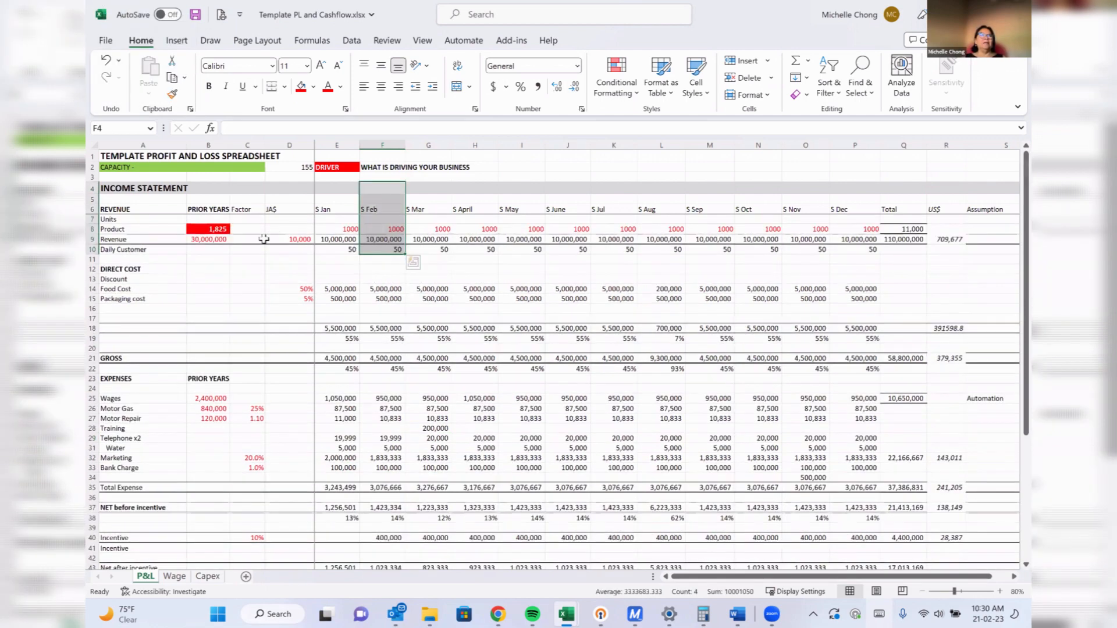
click(347, 228)
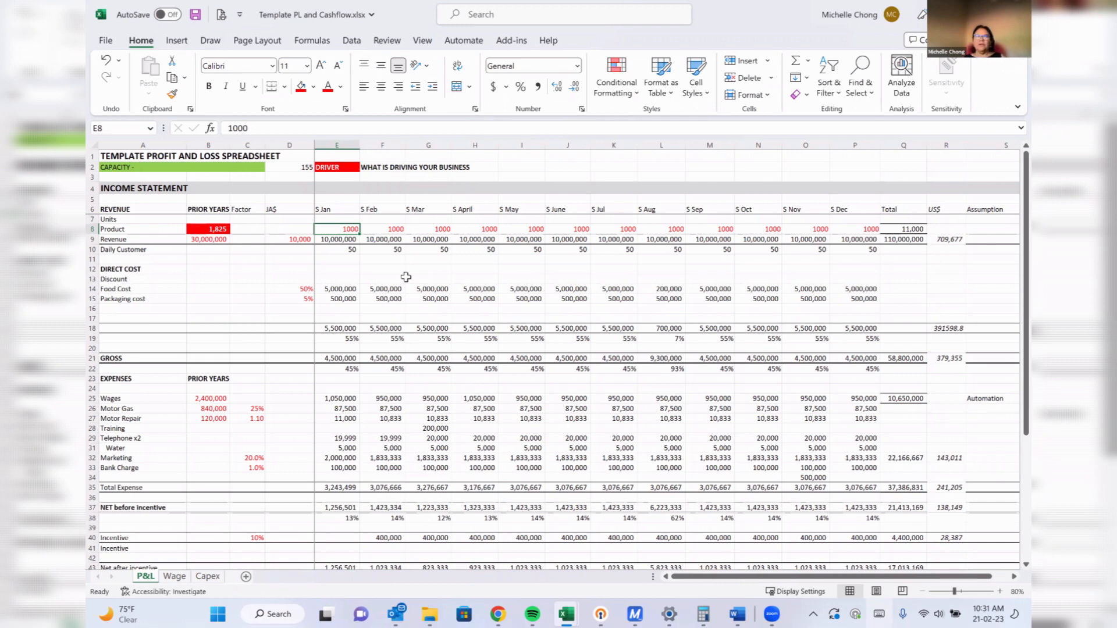
scroll(492, 354, down, 3)
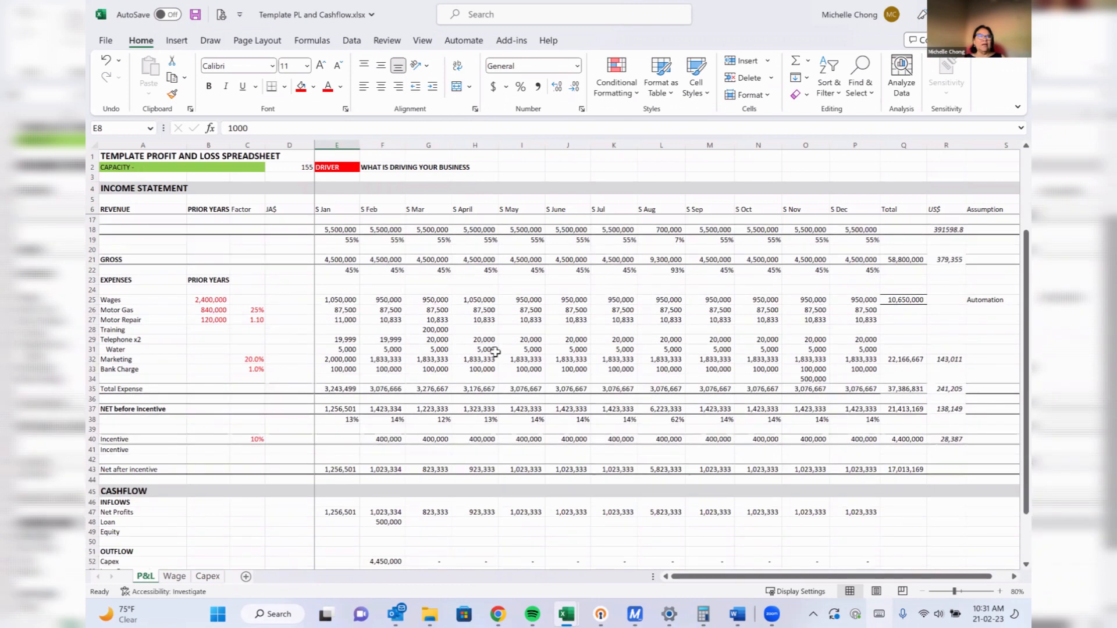
scroll(494, 352, down, 3)
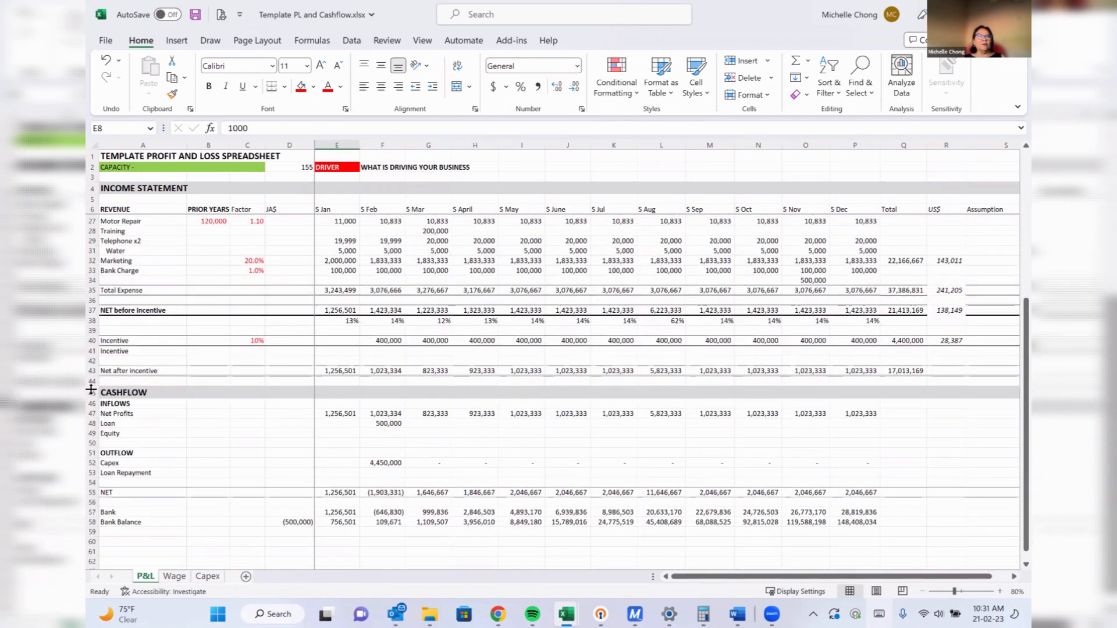
drag(91, 391, 145, 493)
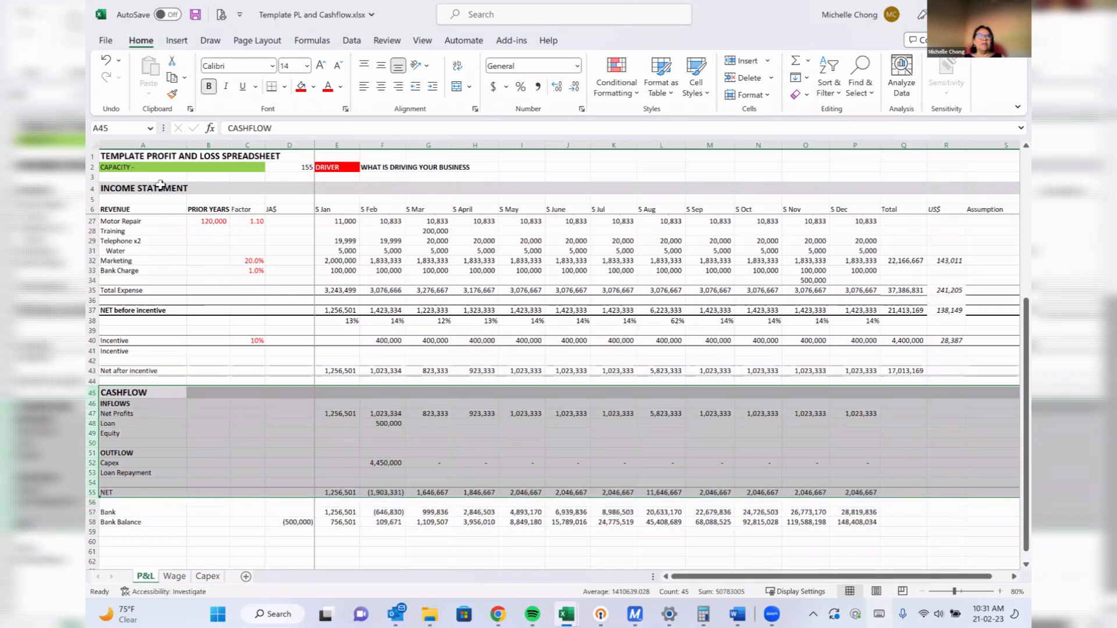
ctrl+click(94, 189)
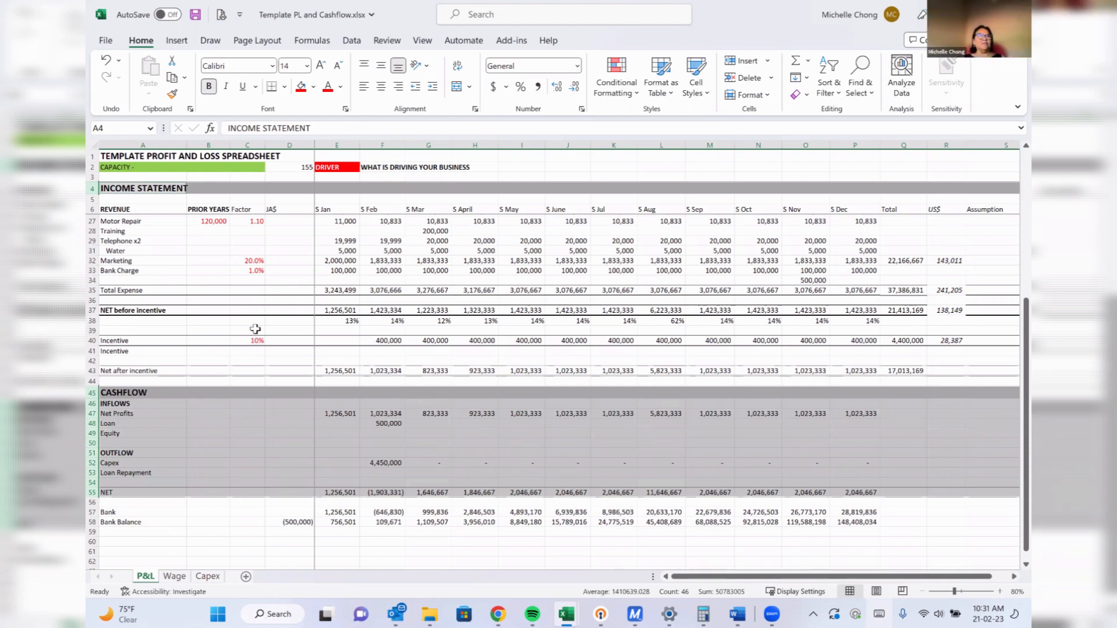
Examine the direct cost percentages in D14:D15, the prior-year expenses in B25:B28 and the Factor cells C25 and C23.
scroll(256, 325, up, 3)
scroll(256, 325, up, 4)
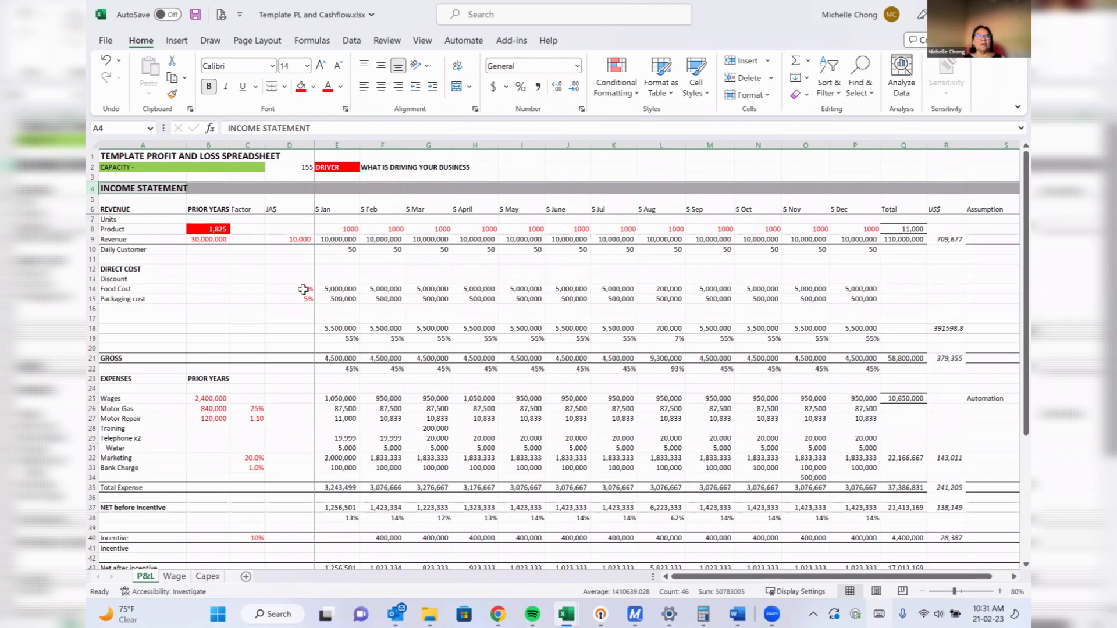
drag(303, 289, 303, 299)
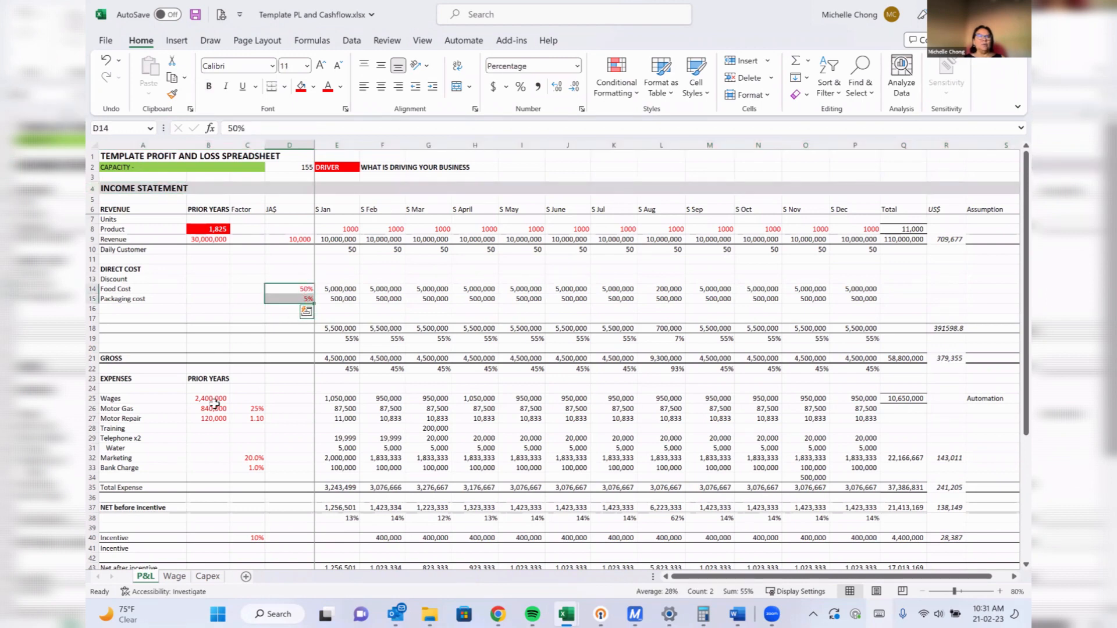
drag(211, 400, 213, 429)
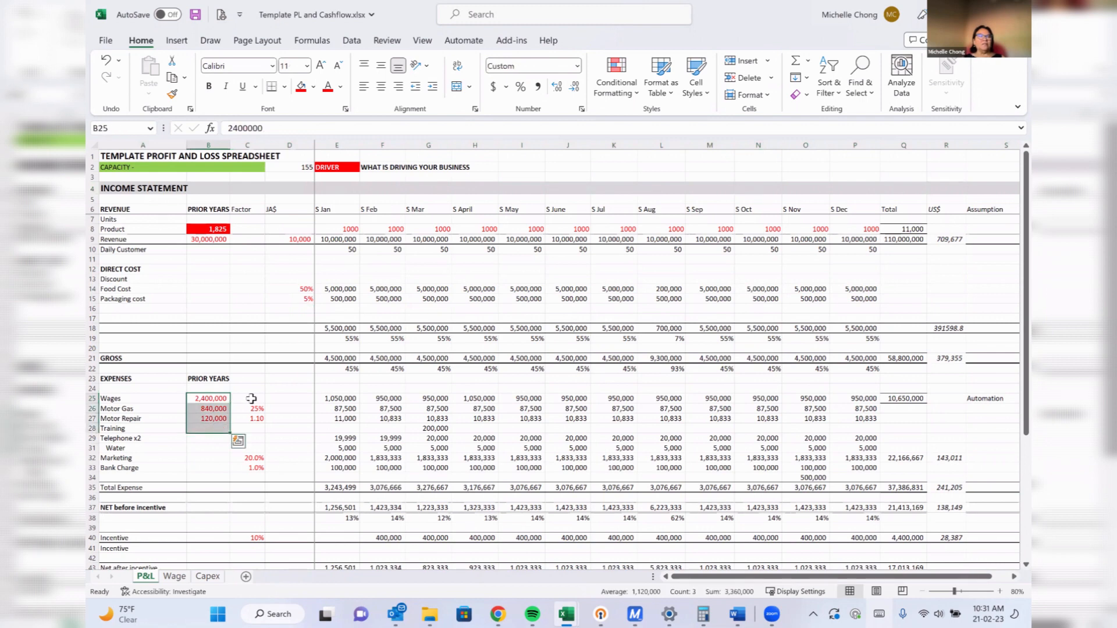
click(251, 398)
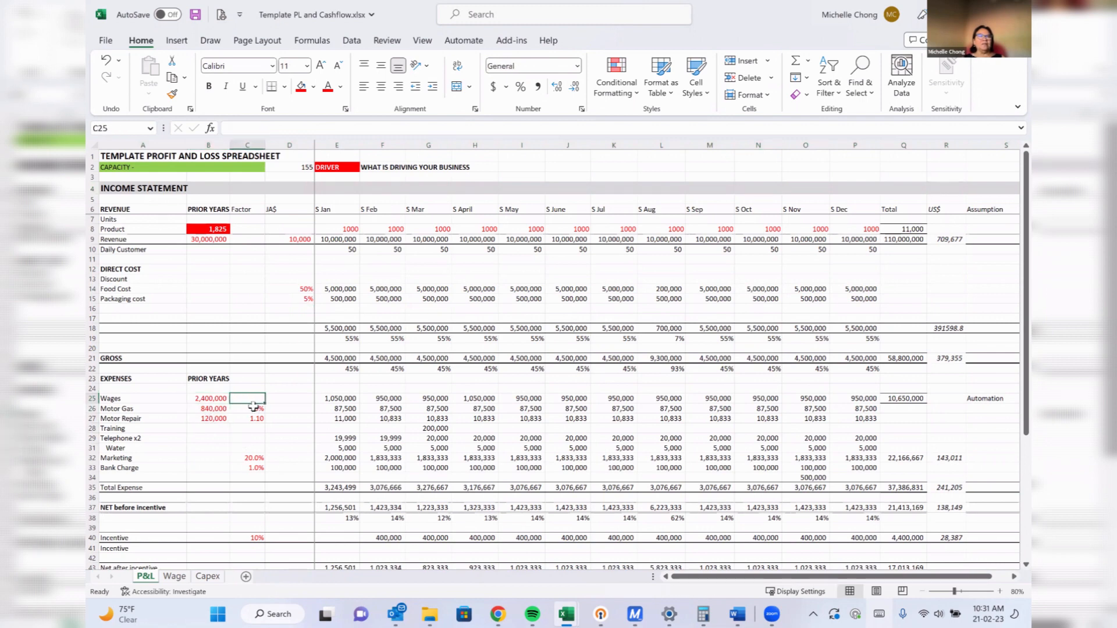
click(252, 380)
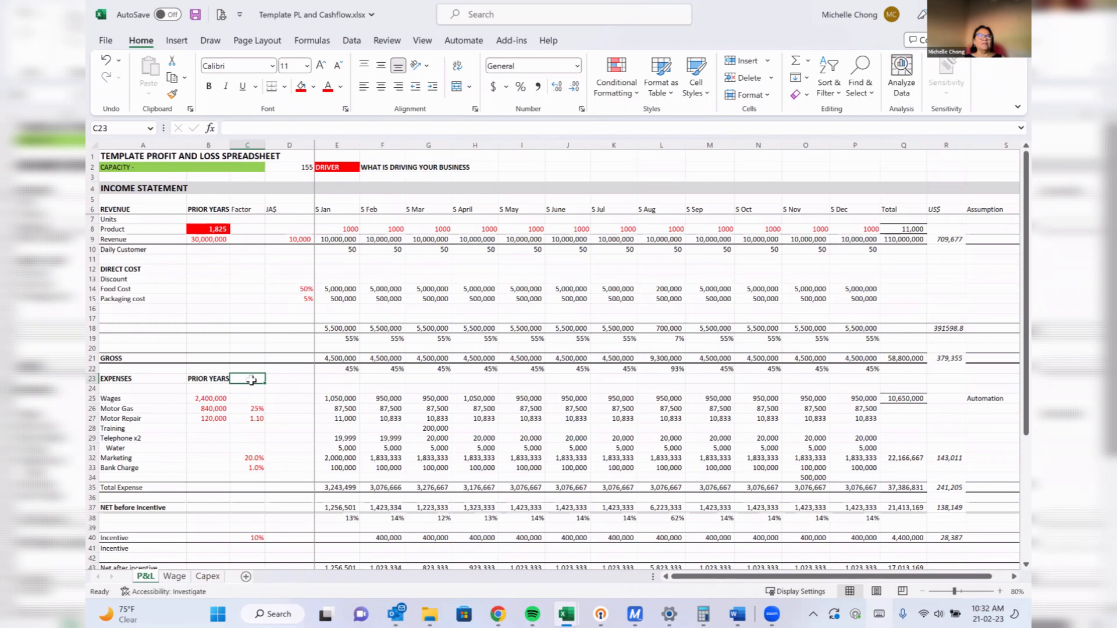
Check how January's Motor Gas formula in E26 uses the factor in C26, and compare it with the Motor Repair factor in C27.
click(250, 409)
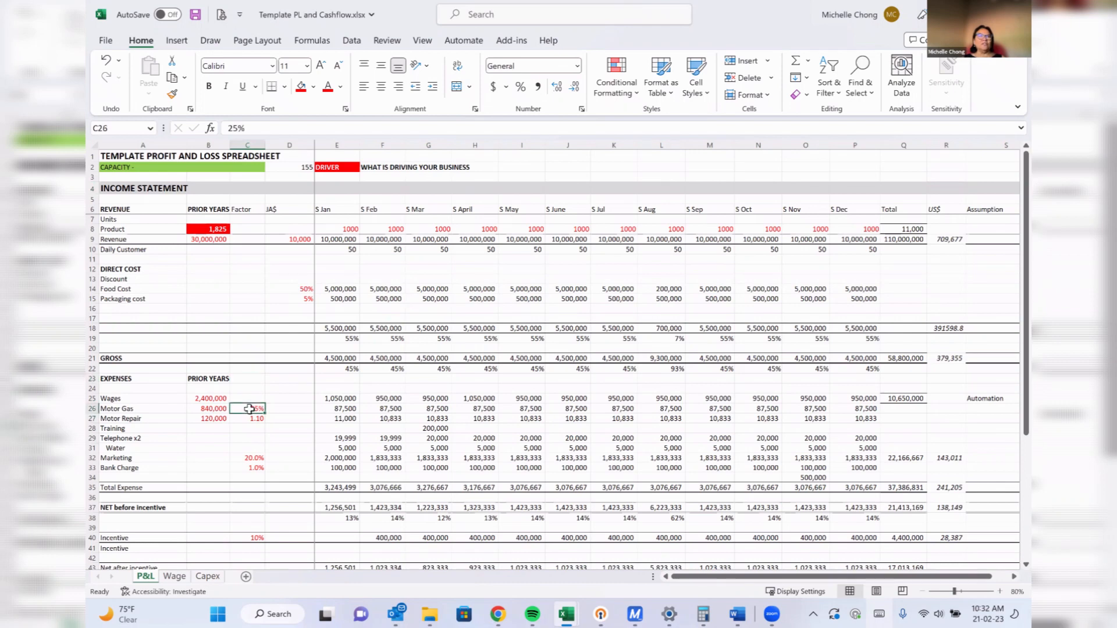
click(349, 409)
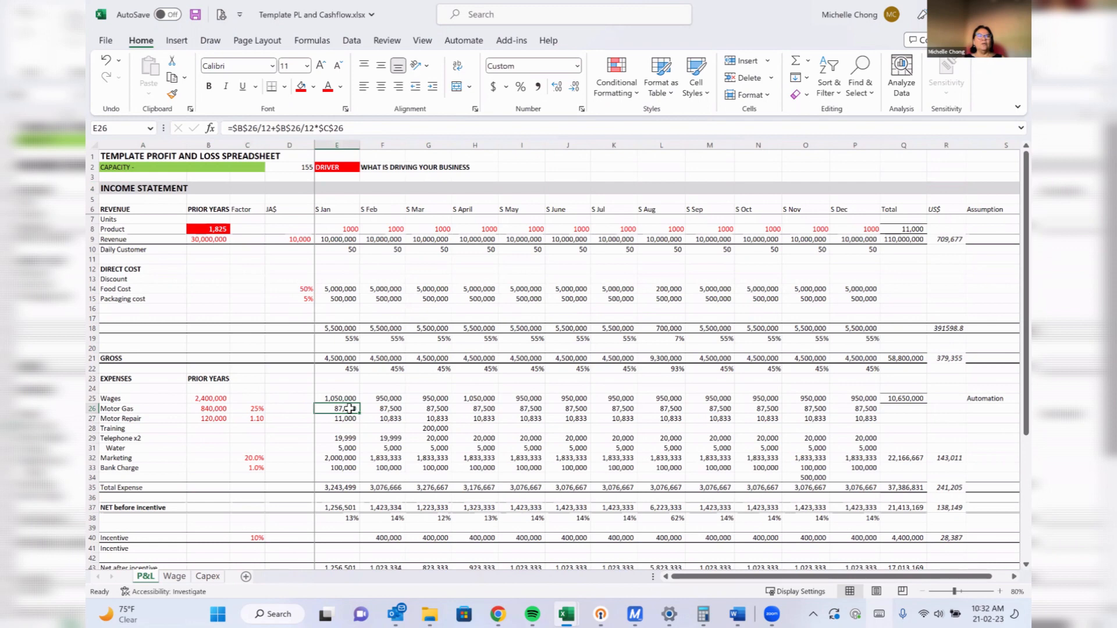
click(260, 409)
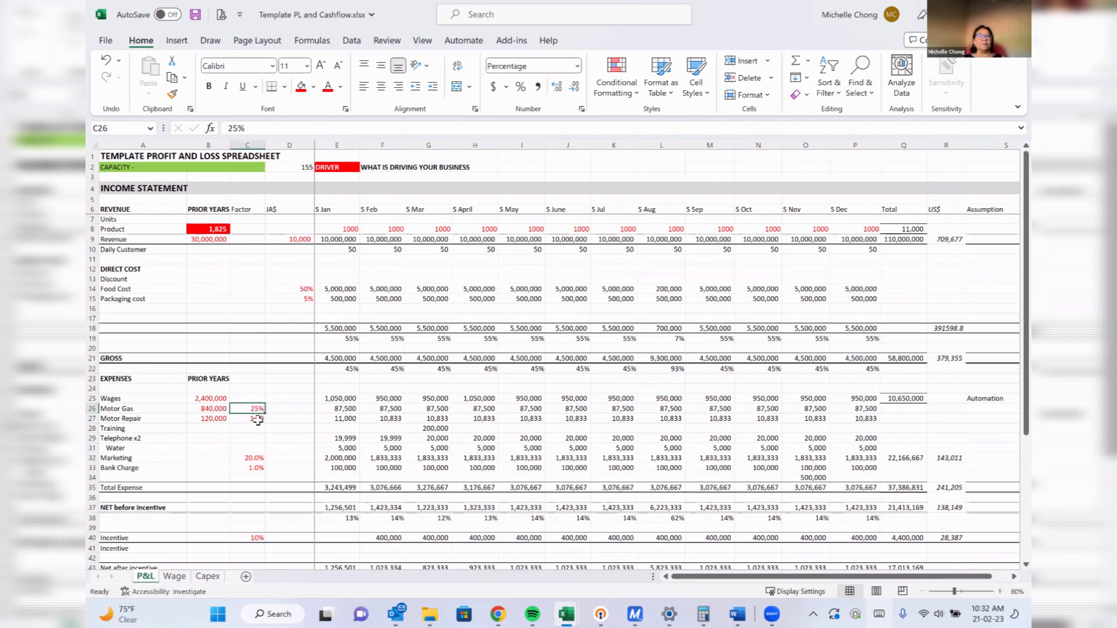
click(258, 419)
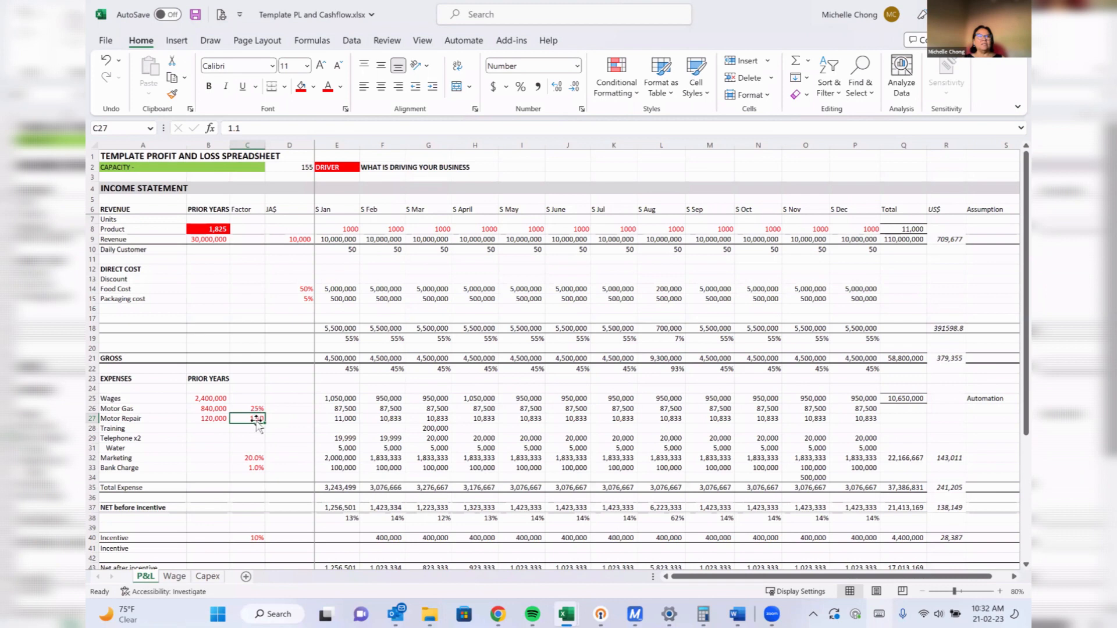
click(257, 409)
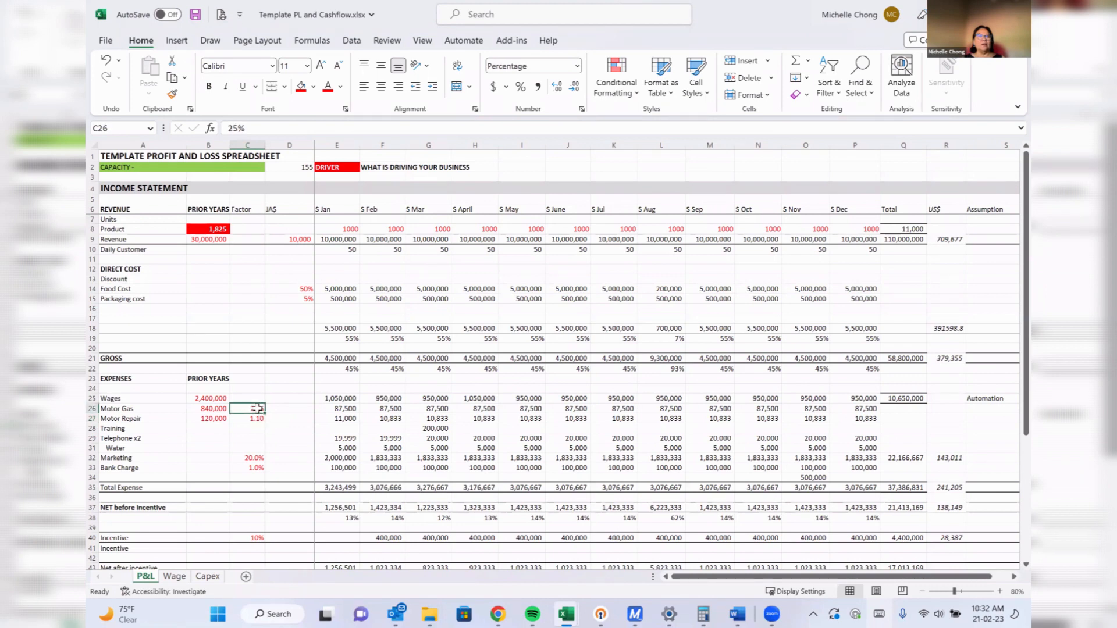
Set the Marketing factor in C32 to 5% and review its effect down to the Cashflow section.
click(253, 459)
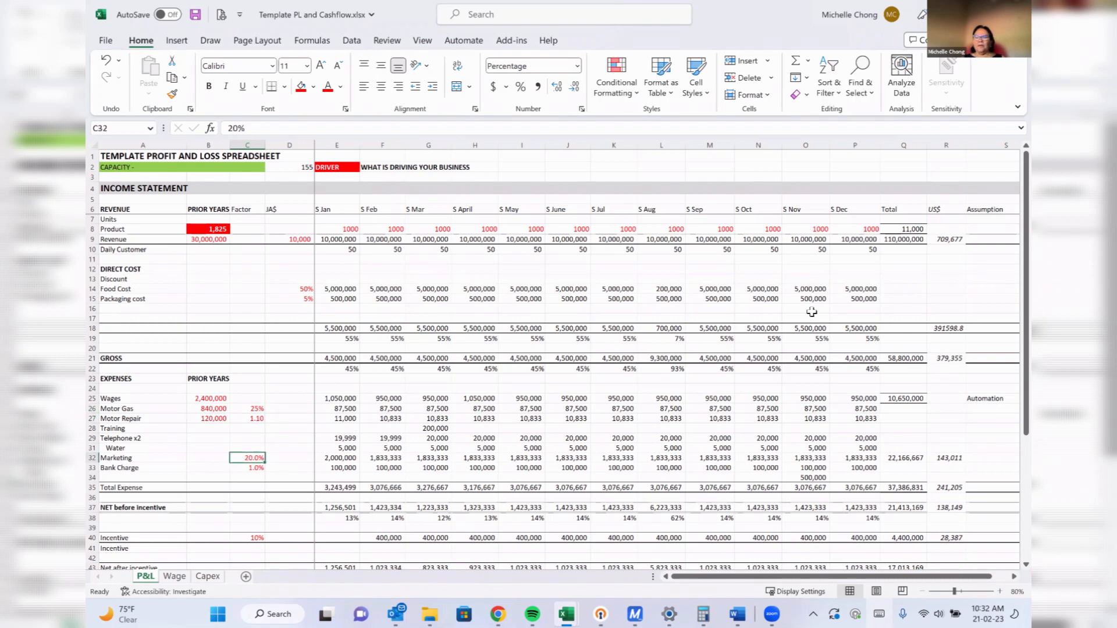
text(5)
key(Return)
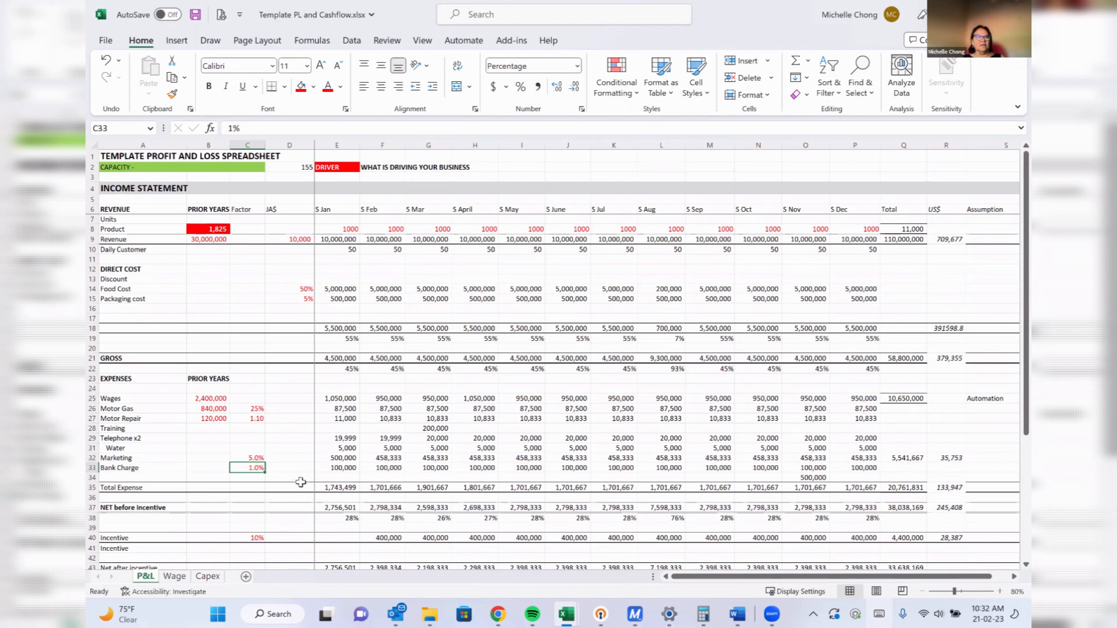
scroll(301, 482, down, 5)
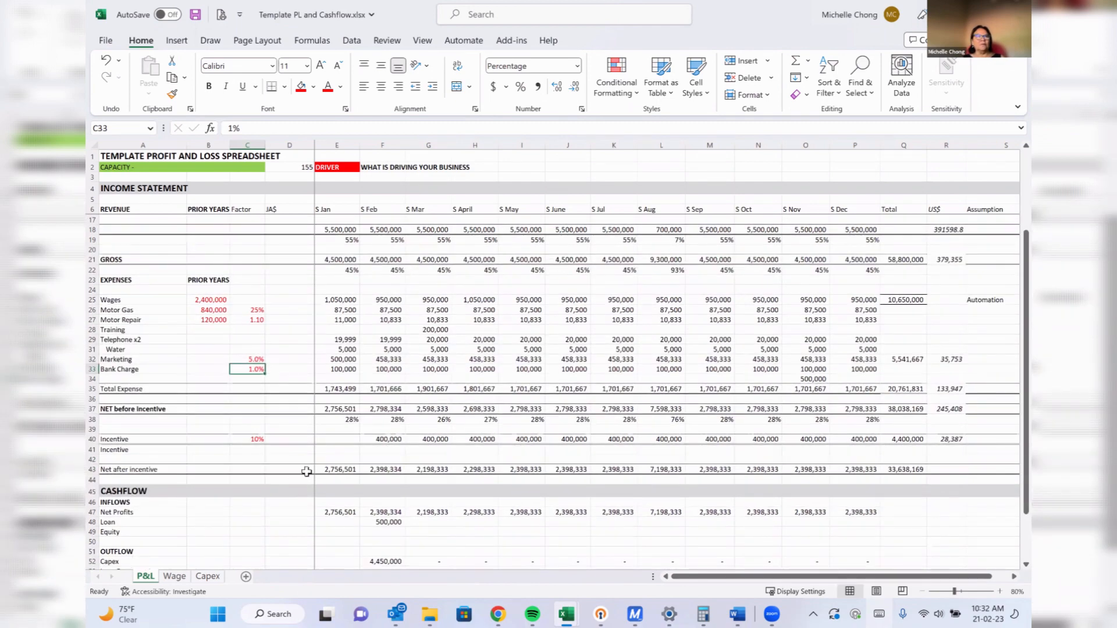
scroll(306, 468, up, 5)
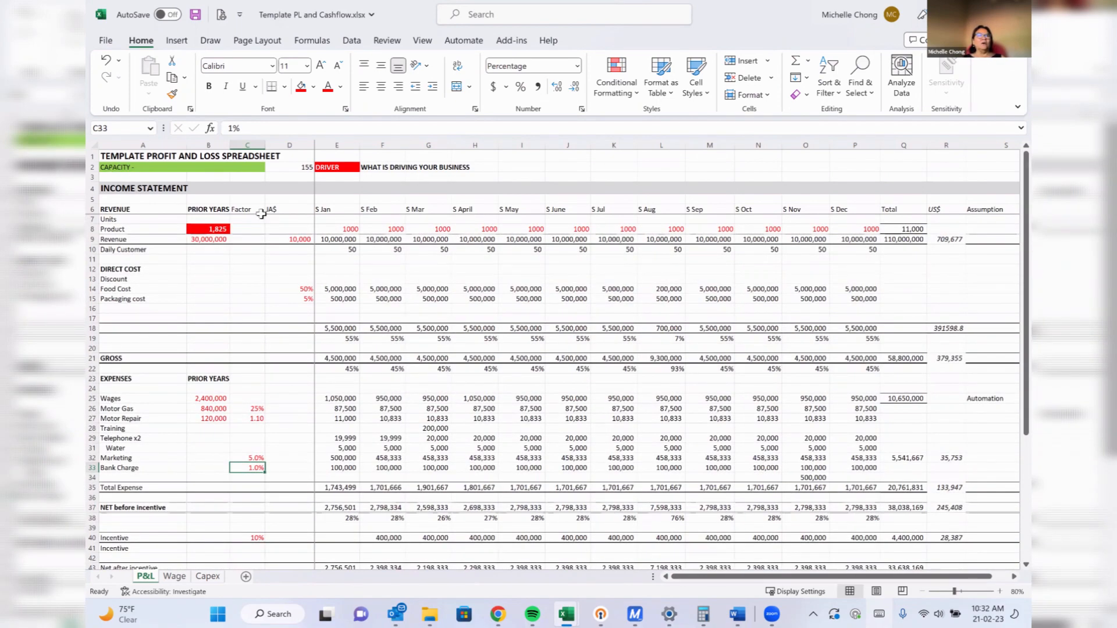
Review January's product units in E8 and relabel the Product row in A8 as Dollar.
click(344, 226)
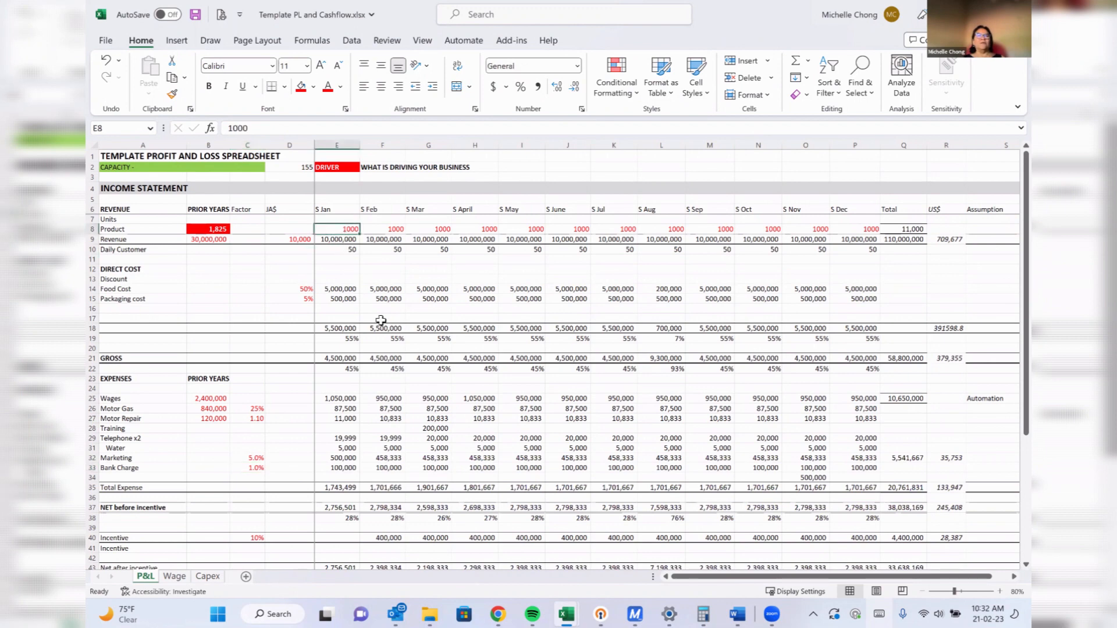
click(133, 232)
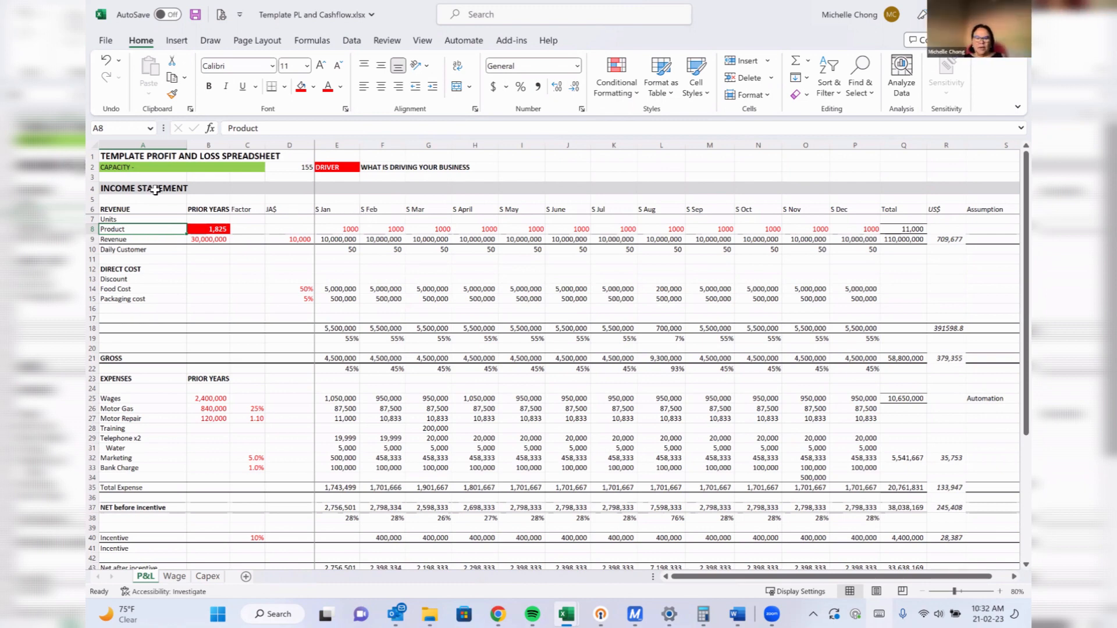
text(Dollar)
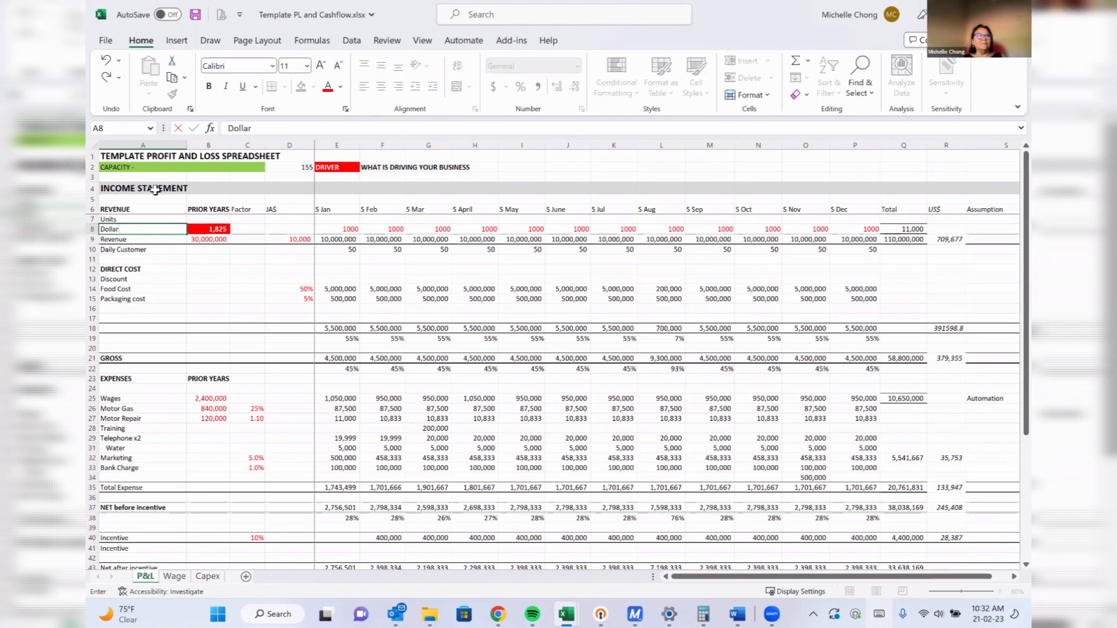
key(Return)
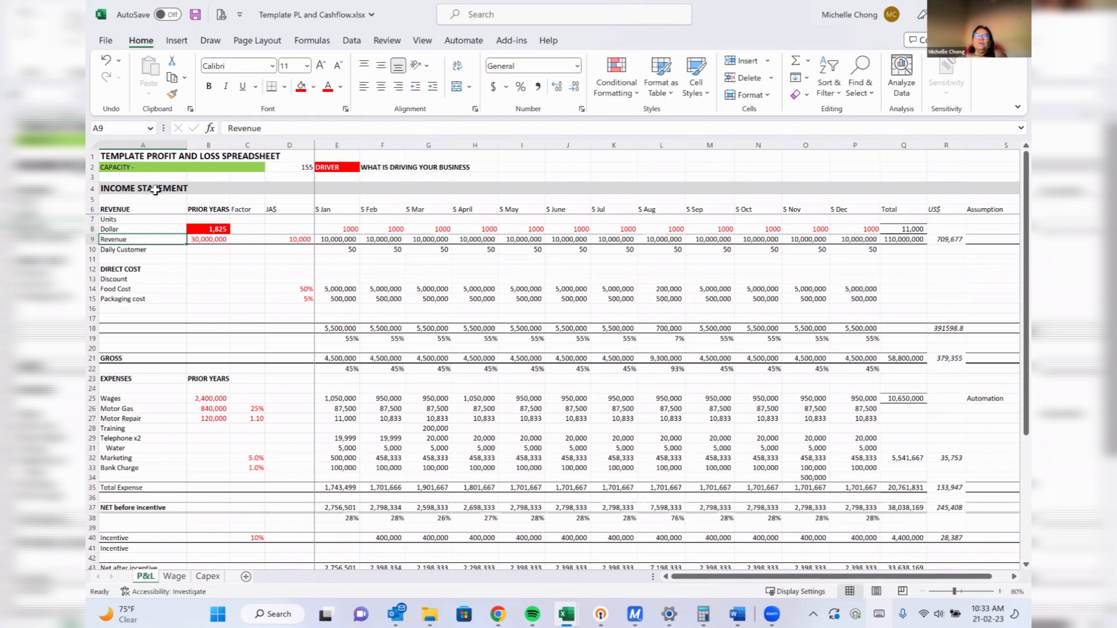
Check January's revenue formula in E9 against the unit price in D9, and relabel the units row in A8 as Bowls.
click(329, 238)
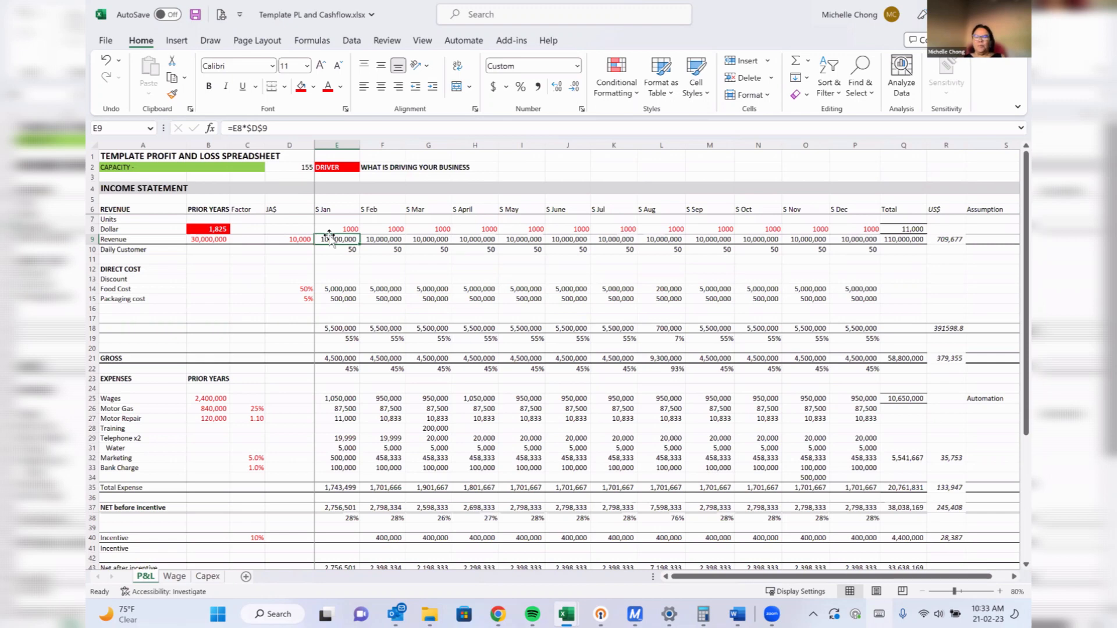
key(Left)
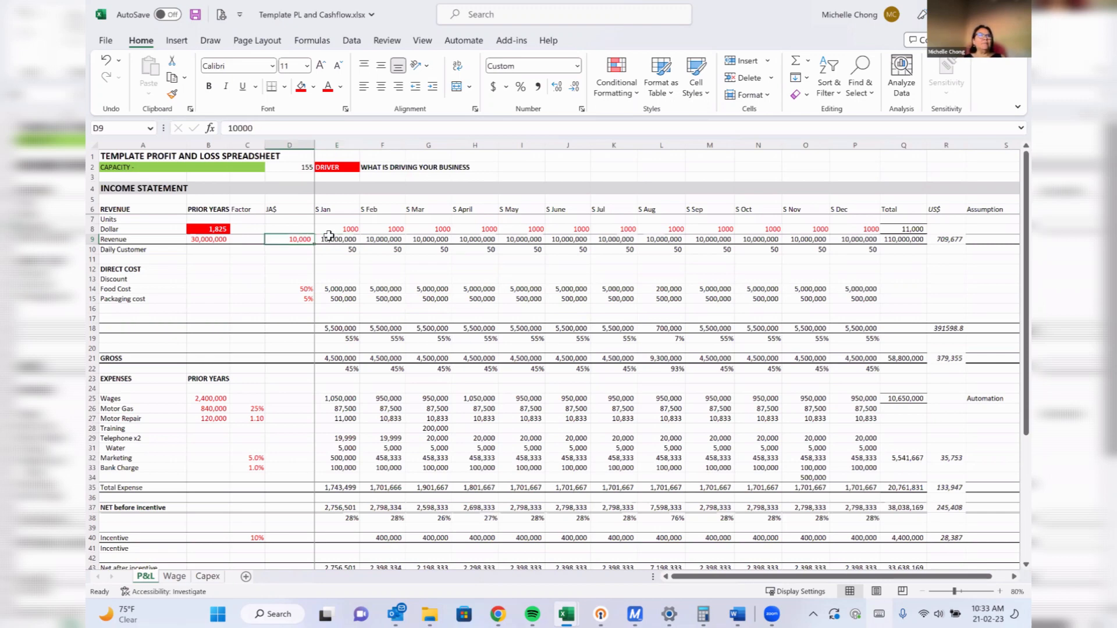
click(128, 229)
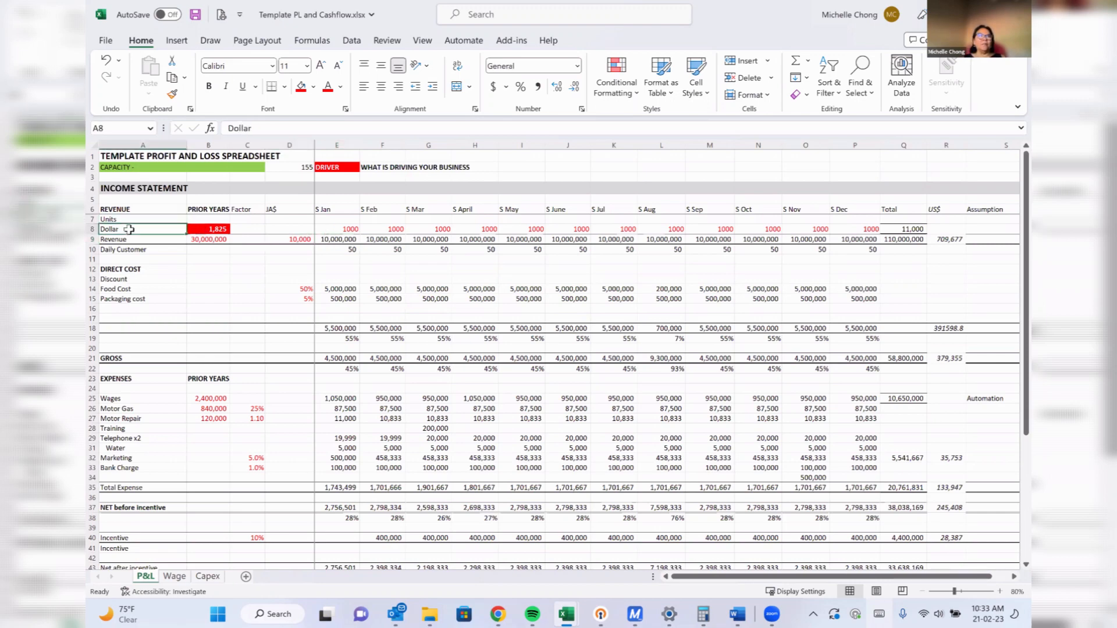
text(Bowls)
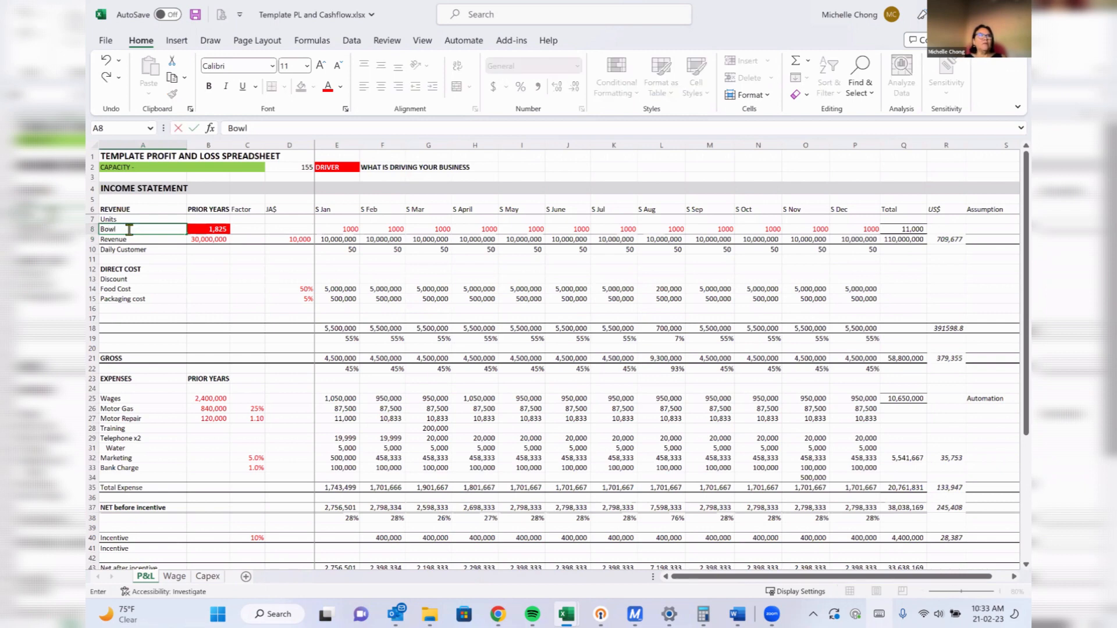
key(Return)
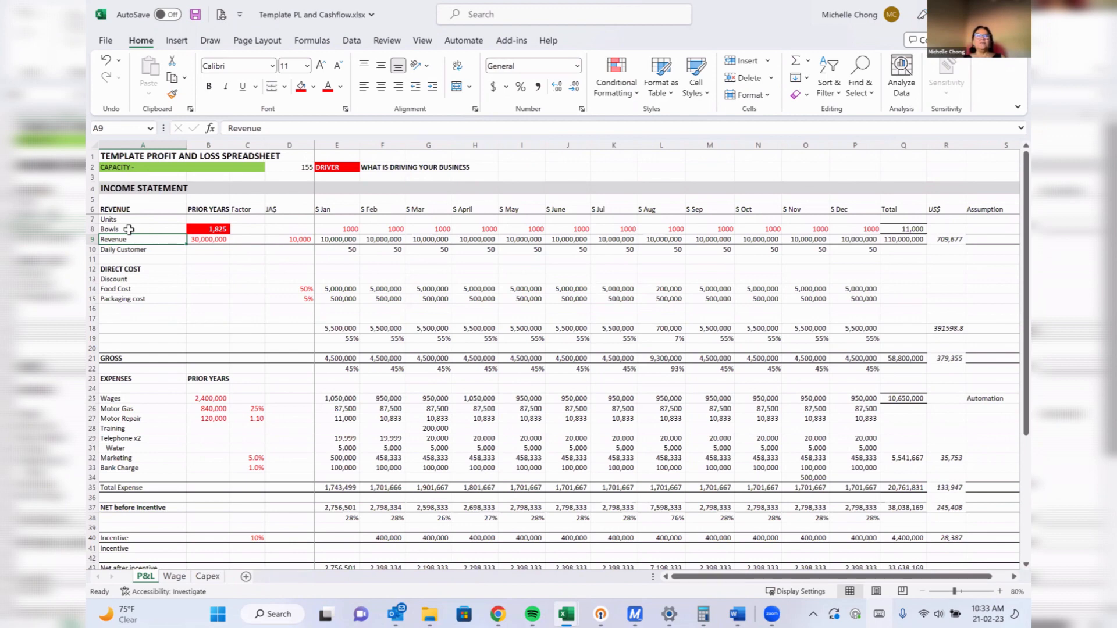
Examine the prior-year figures in B9 and B8, and trace January's bowls, revenue and Food Cost formulas from E8 down to E14.
key(Right)
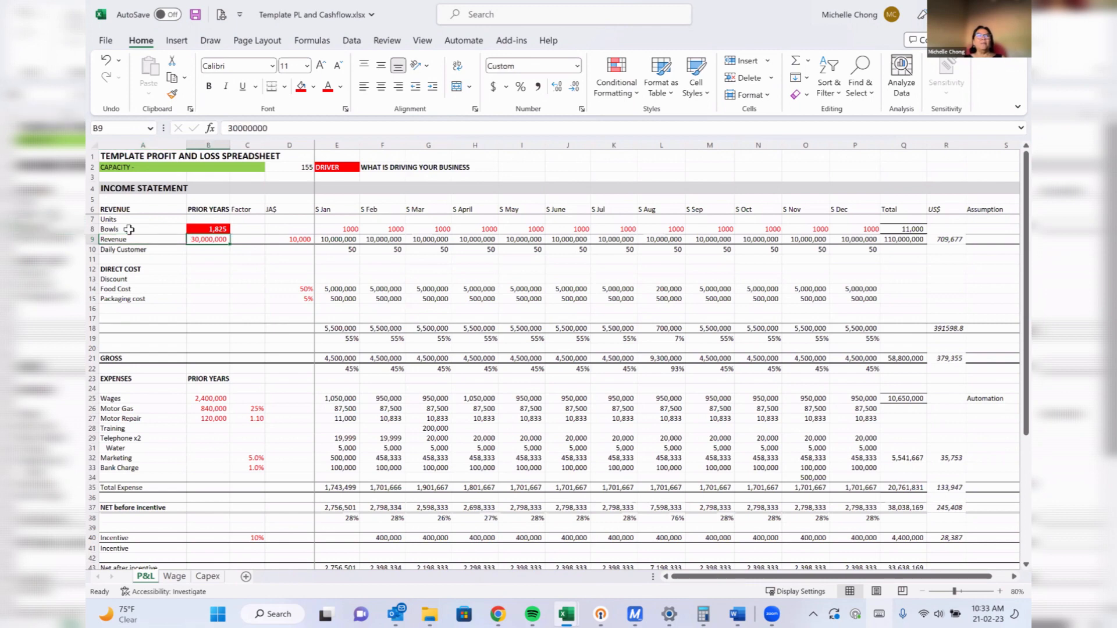
key(Up)
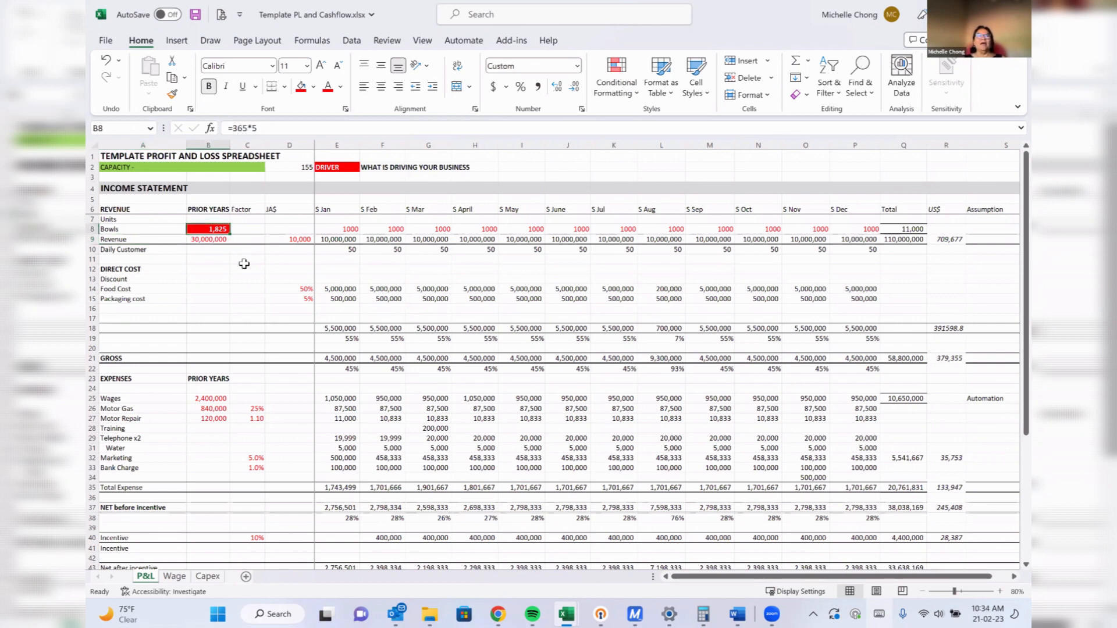
click(343, 228)
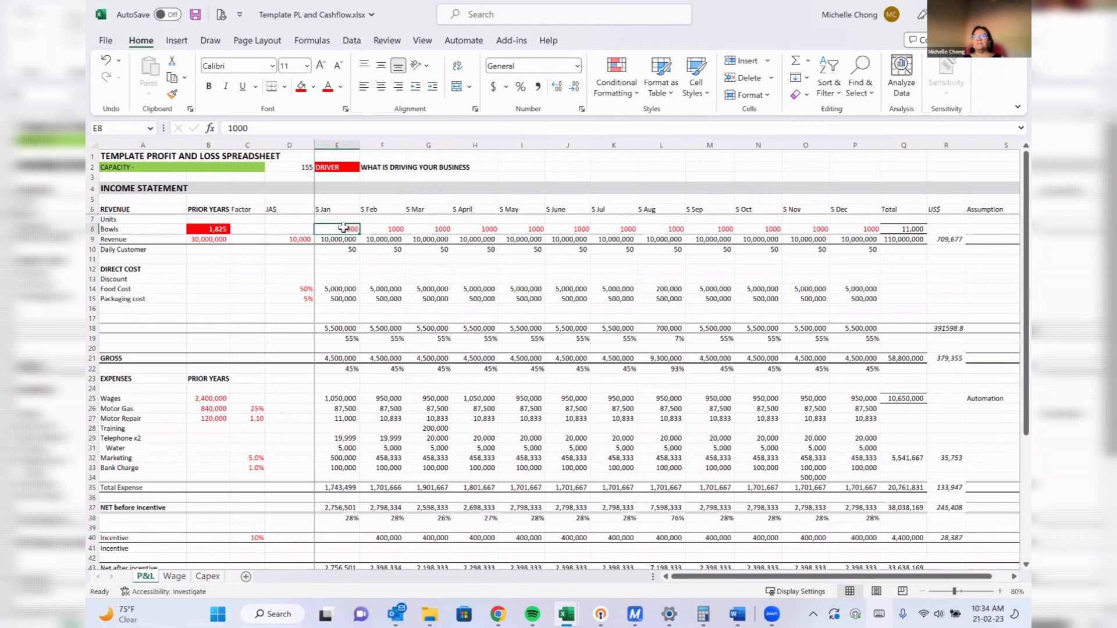
key(Down)
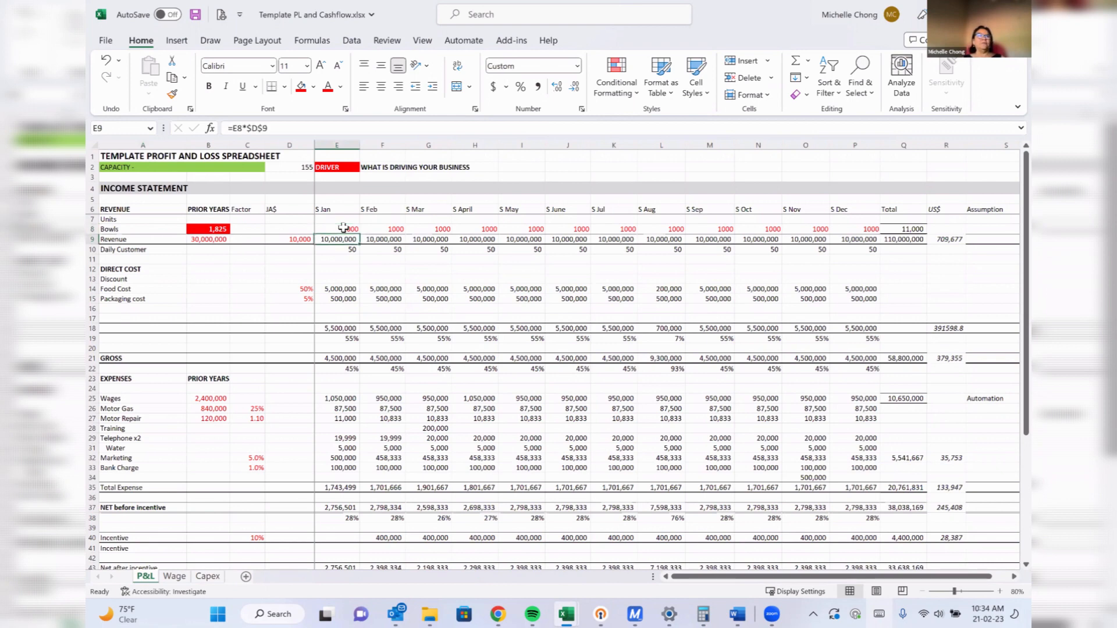
key(Down)
key(Down)
key(Up)
key(Up)
key(Up)
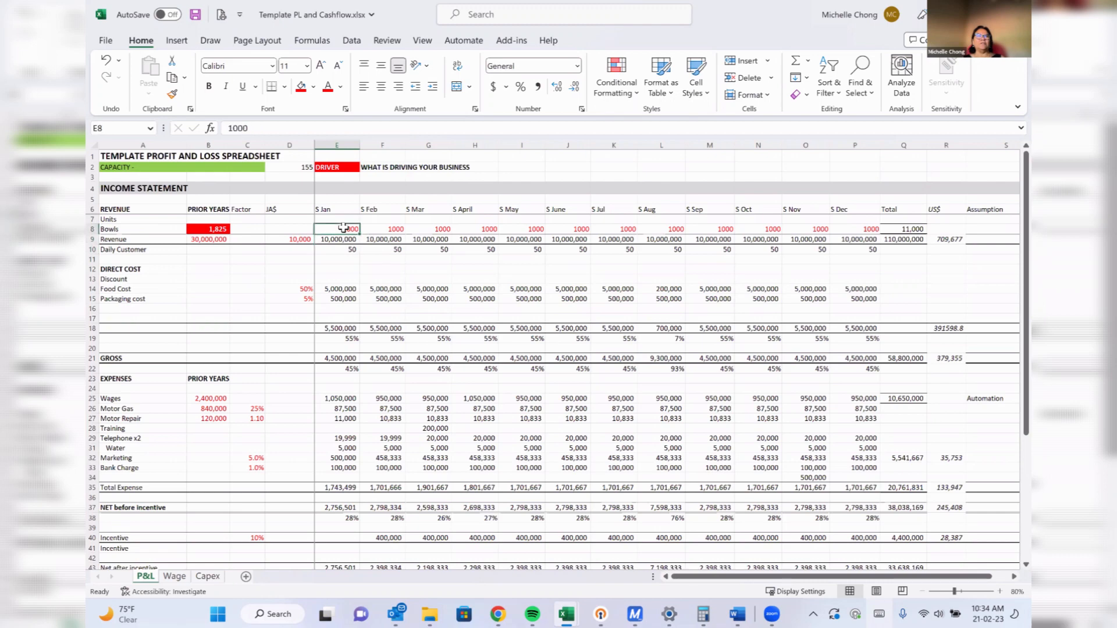
key(Down)
key(Down)
key(Down)
key(Down)
key(Down)
key(Down)
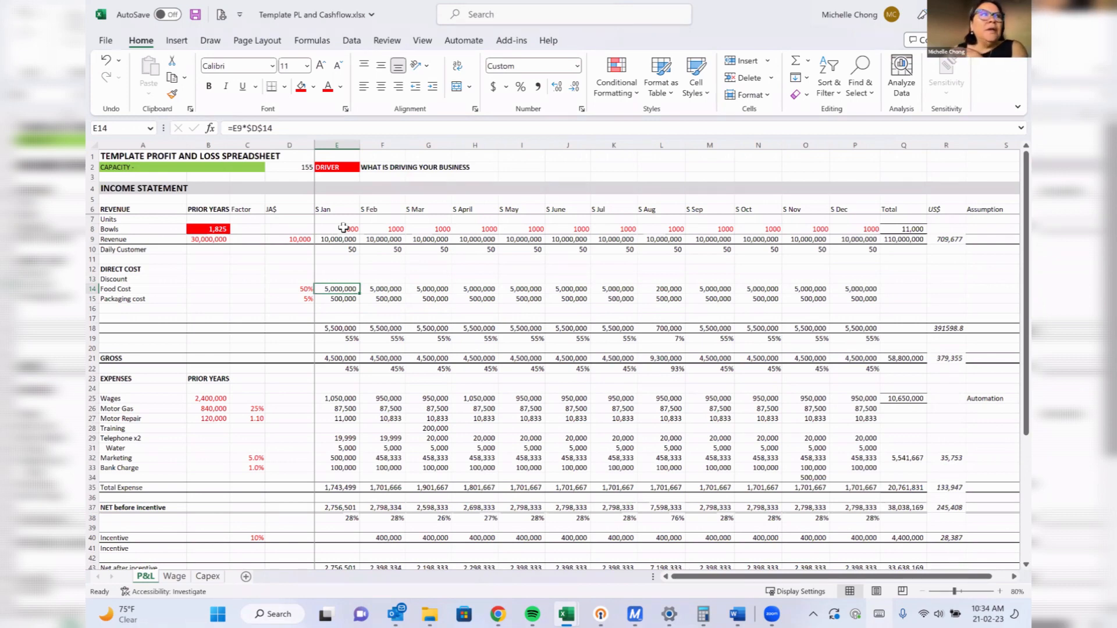
Review the expense lines in A25:A34, focusing on the Motor Gas and Motor Repair rows.
click(93, 418)
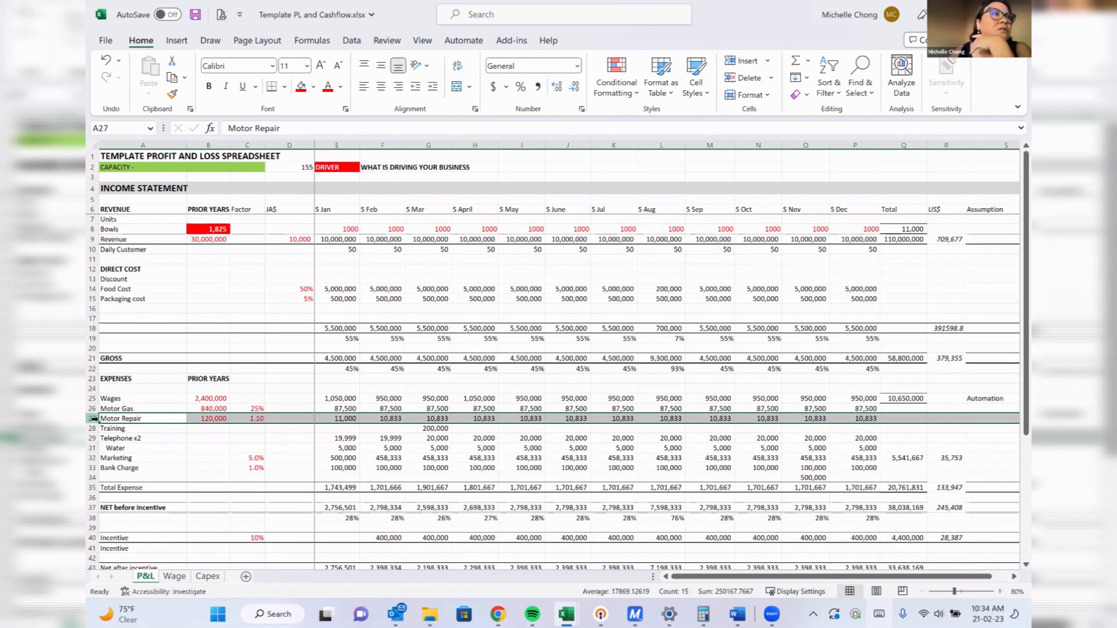
drag(107, 400, 102, 476)
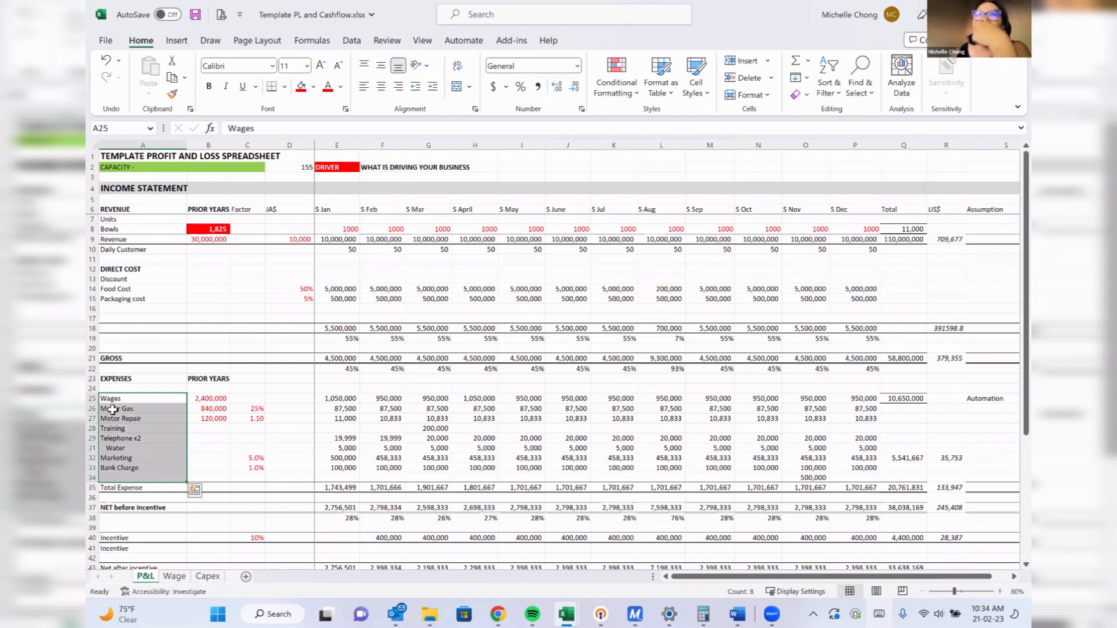
click(112, 409)
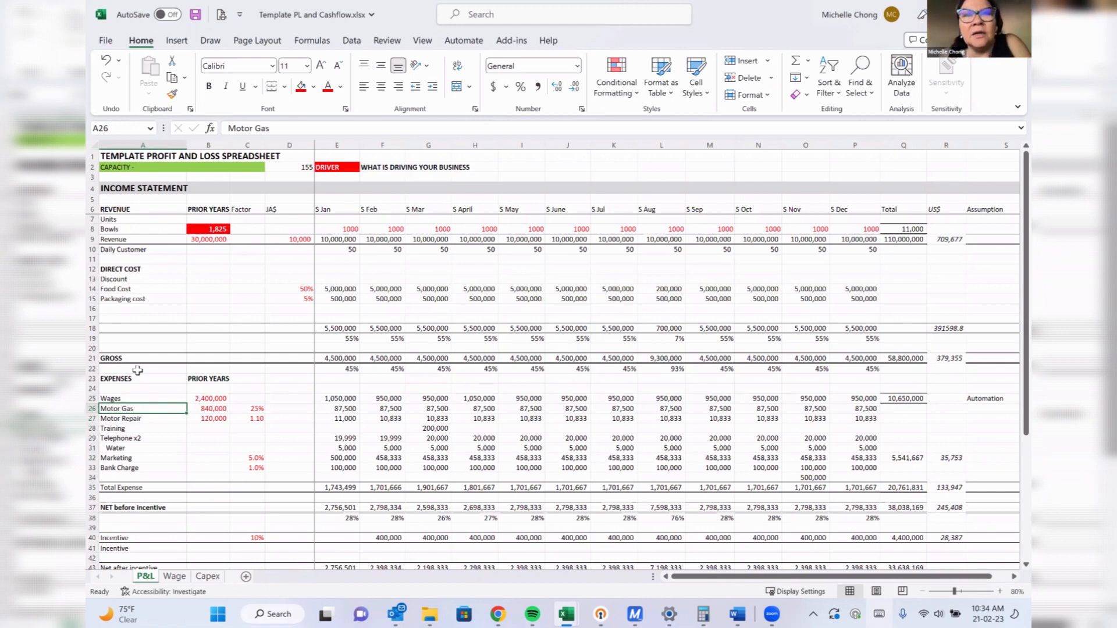
key(Down)
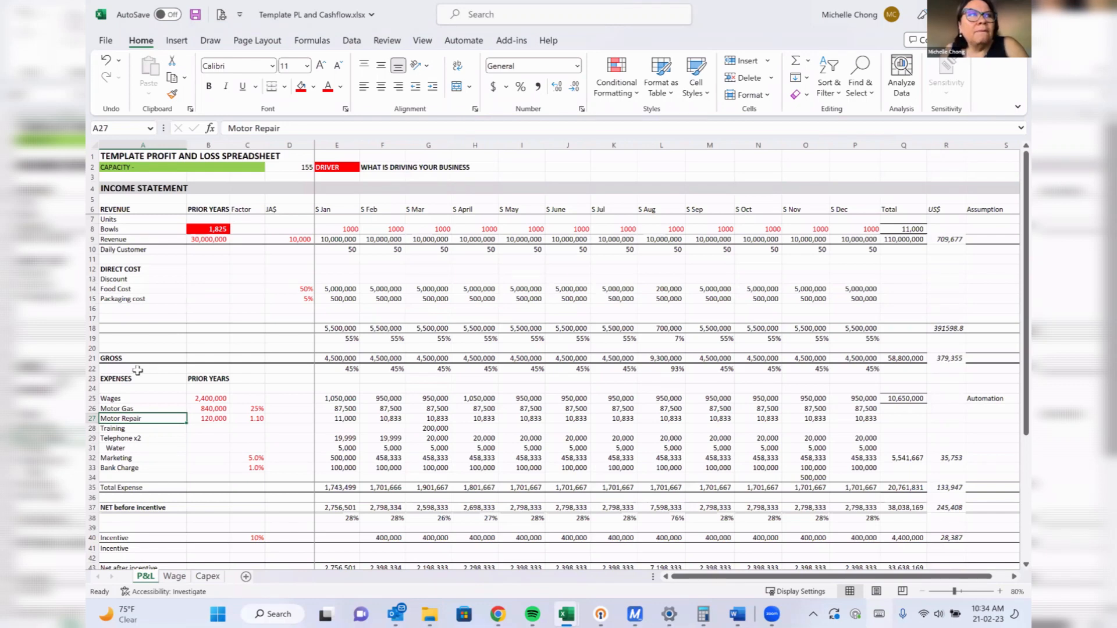
key(Up)
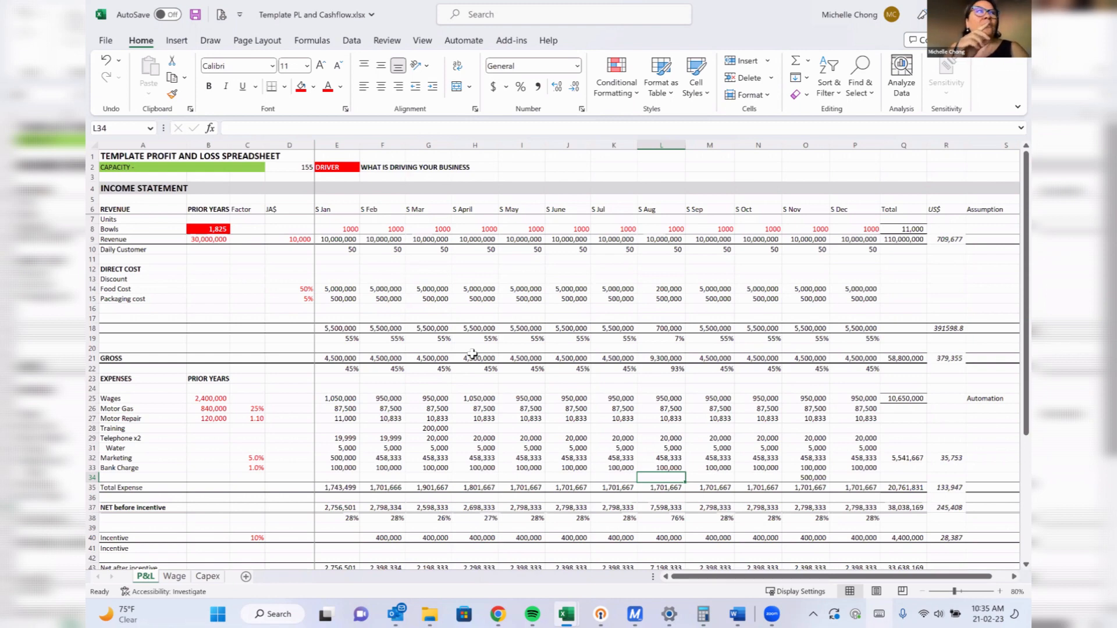
key(Right)
key(Right)
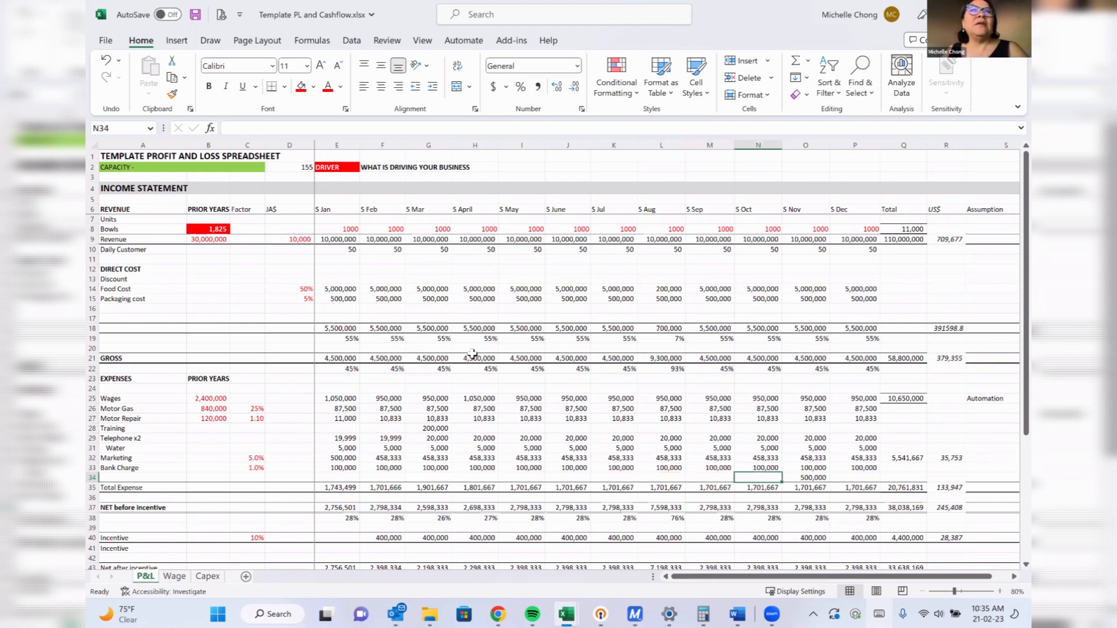
Set the unit price on the Revenue row in D9 to 20000.
key(Up)
key(Up)
key(Up)
key(Up)
key(Up)
key(Up)
key(Up)
key(Up)
key(Up)
key(Up)
key(Up)
key(Up)
key(Up)
key(Up)
key(Up)
key(Up)
key(Up)
key(Up)
key(Up)
key(Up)
key(Up)
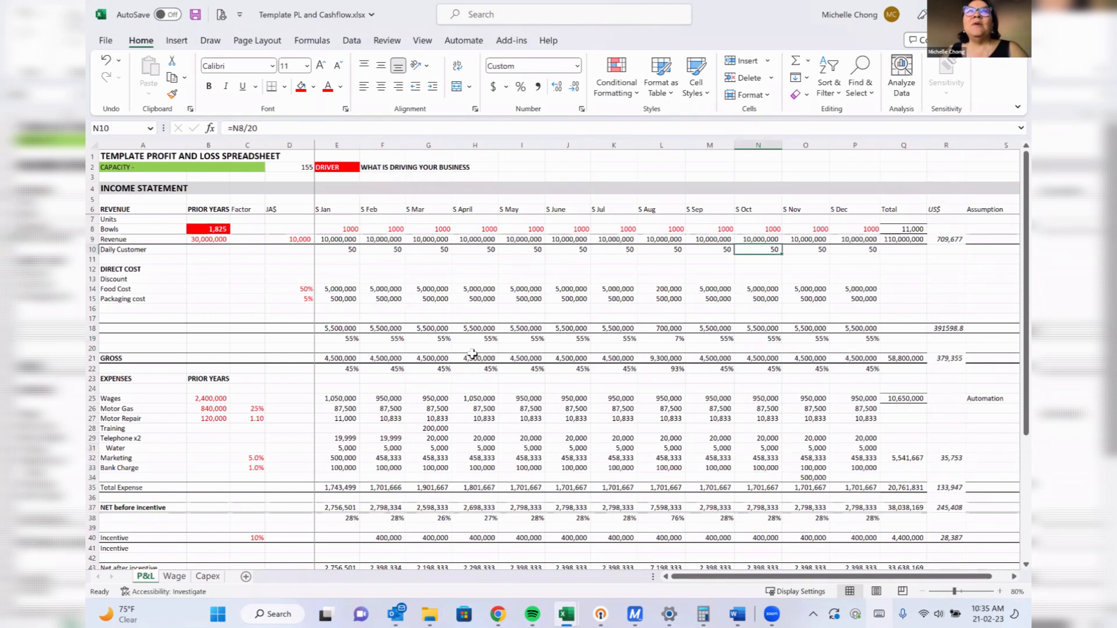
key(Left)
key(Left)
key(Left)
key(Left)
key(Left)
key(Left)
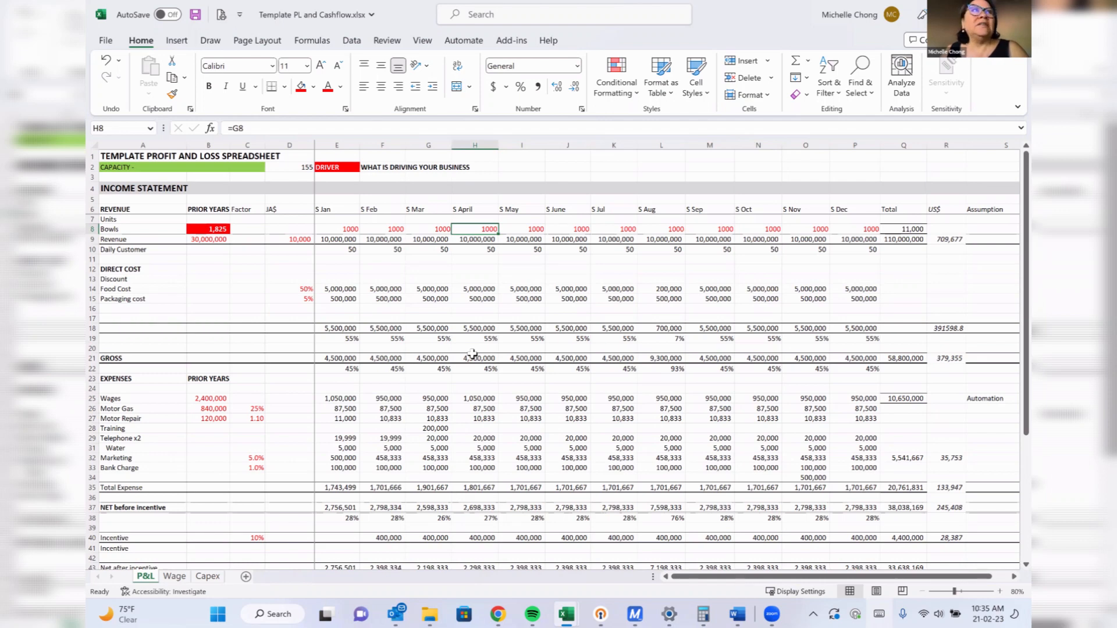
key(Left)
key(Left)
key(Down)
key(Left)
key(Left)
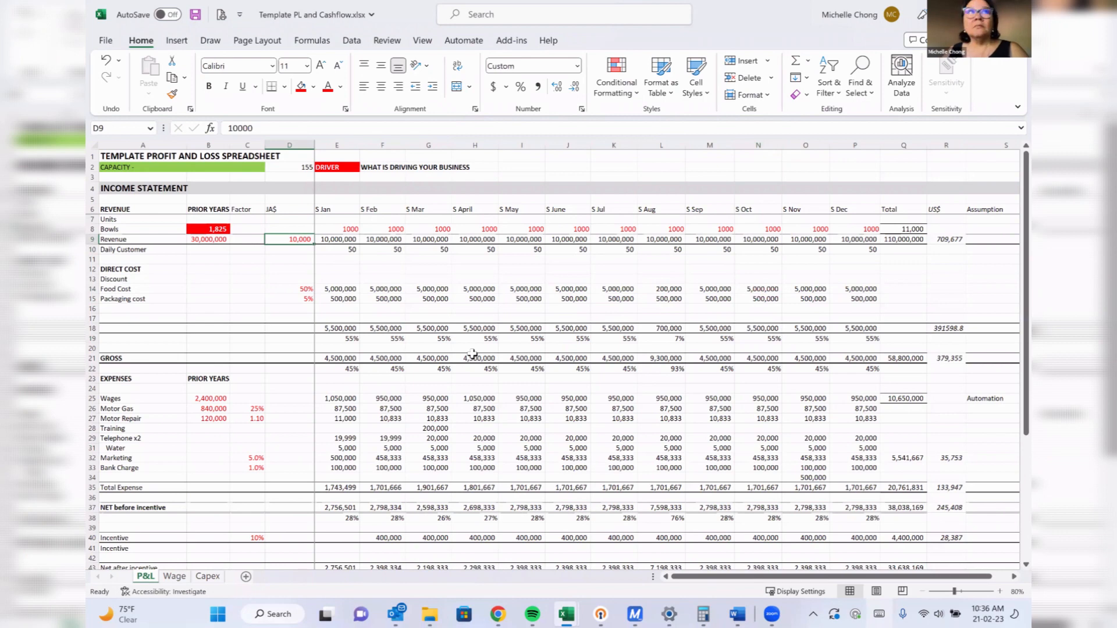
text(20)
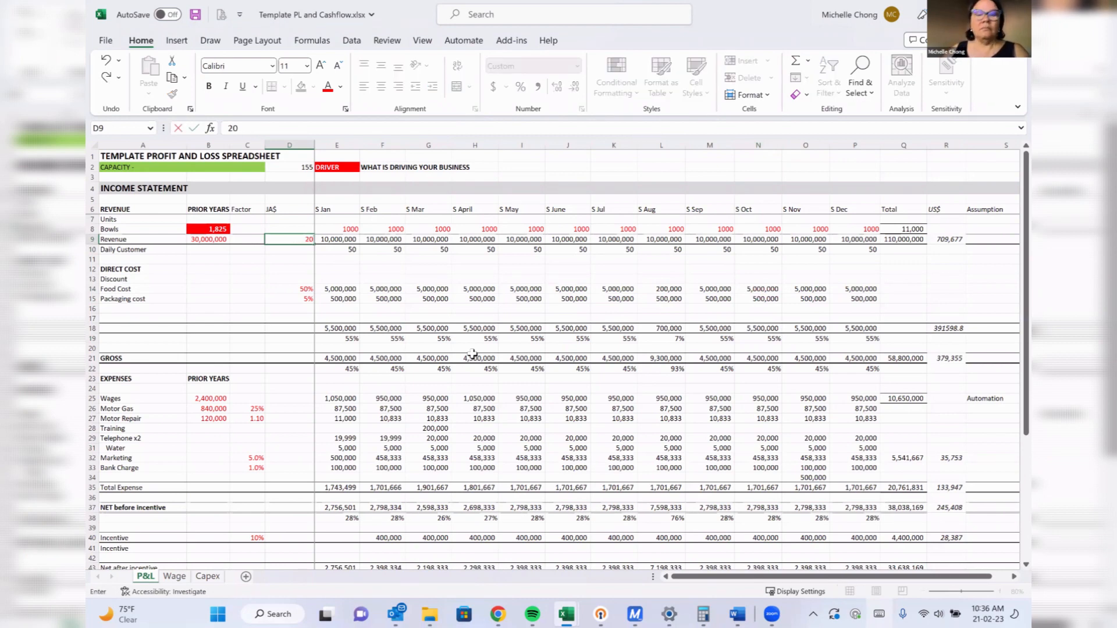
text(000)
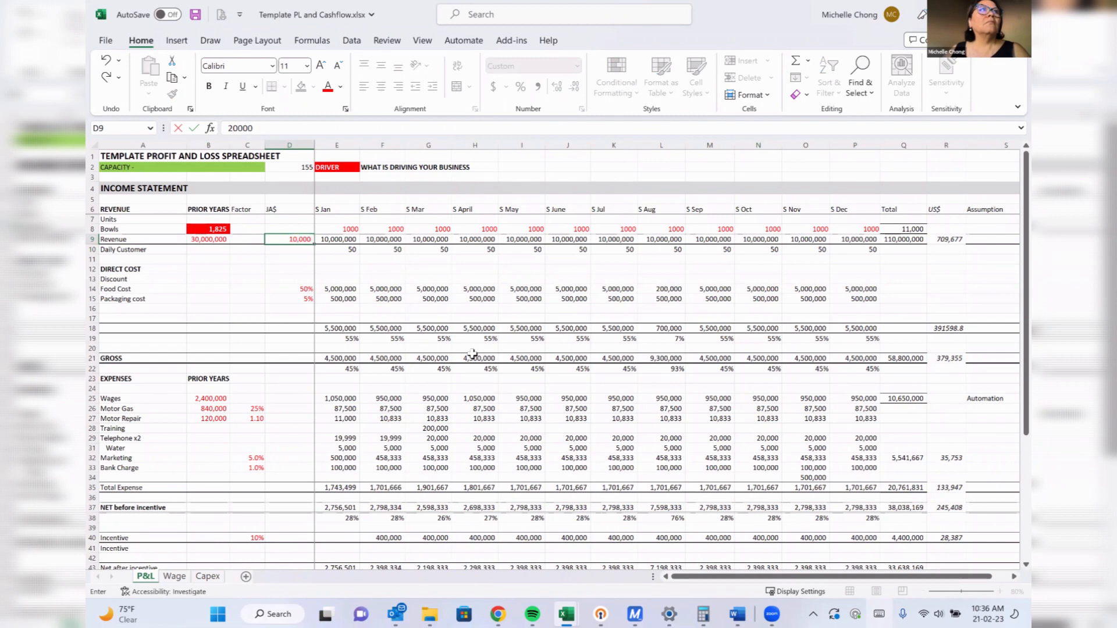
key(Return)
key(Return)
key(Return)
key(Return)
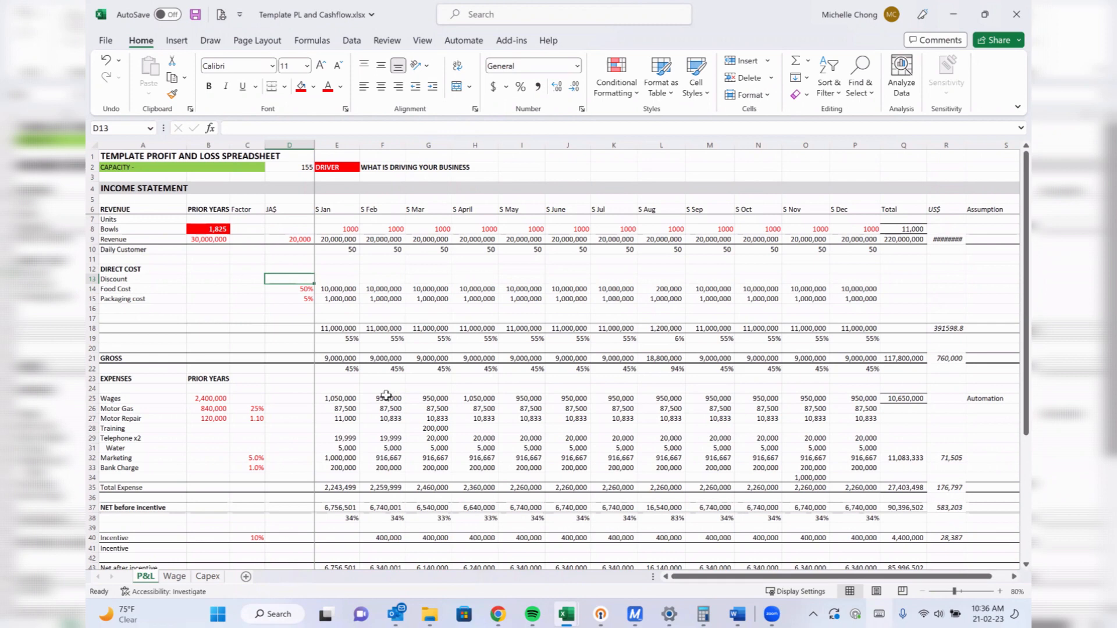
Insert a blank row above the Training expense and label it Rent in A28.
drag(386, 395, 384, 478)
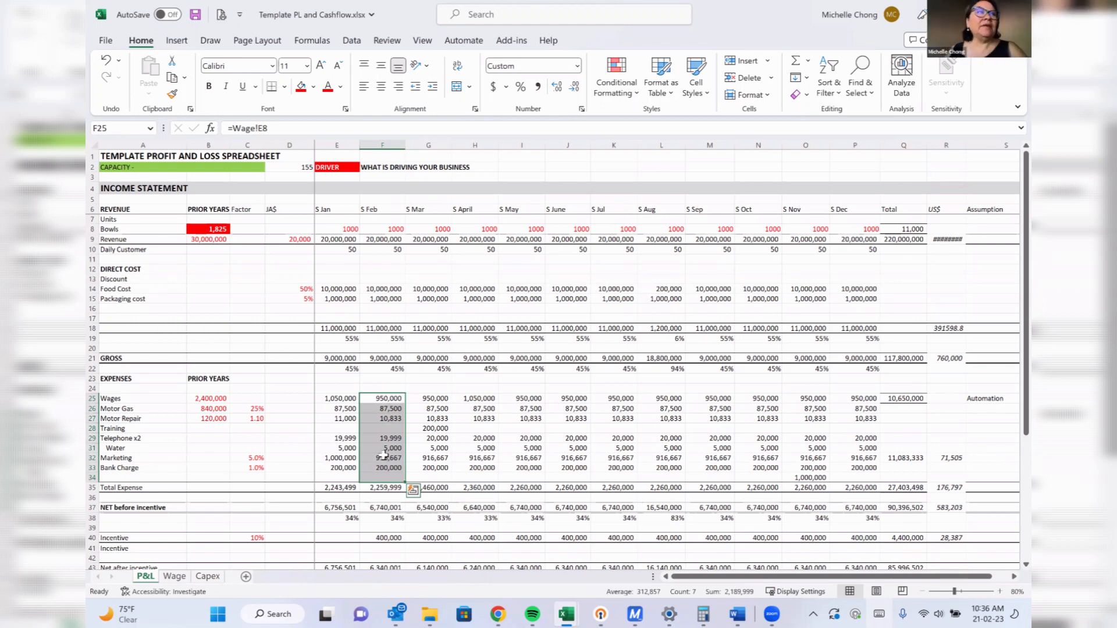
click(92, 429)
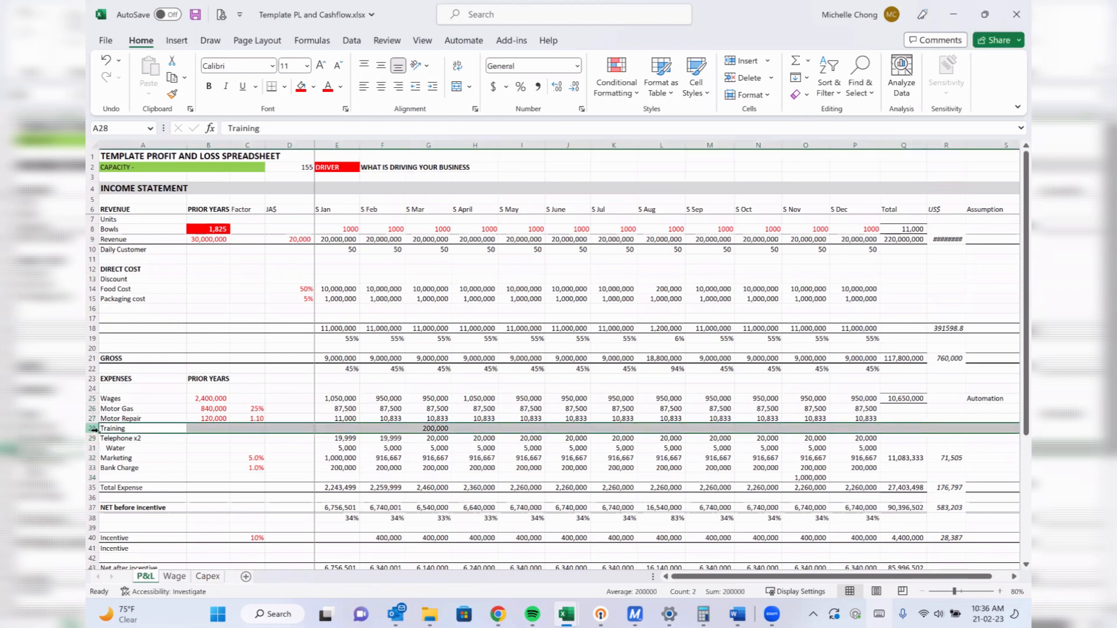
right_click(96, 433)
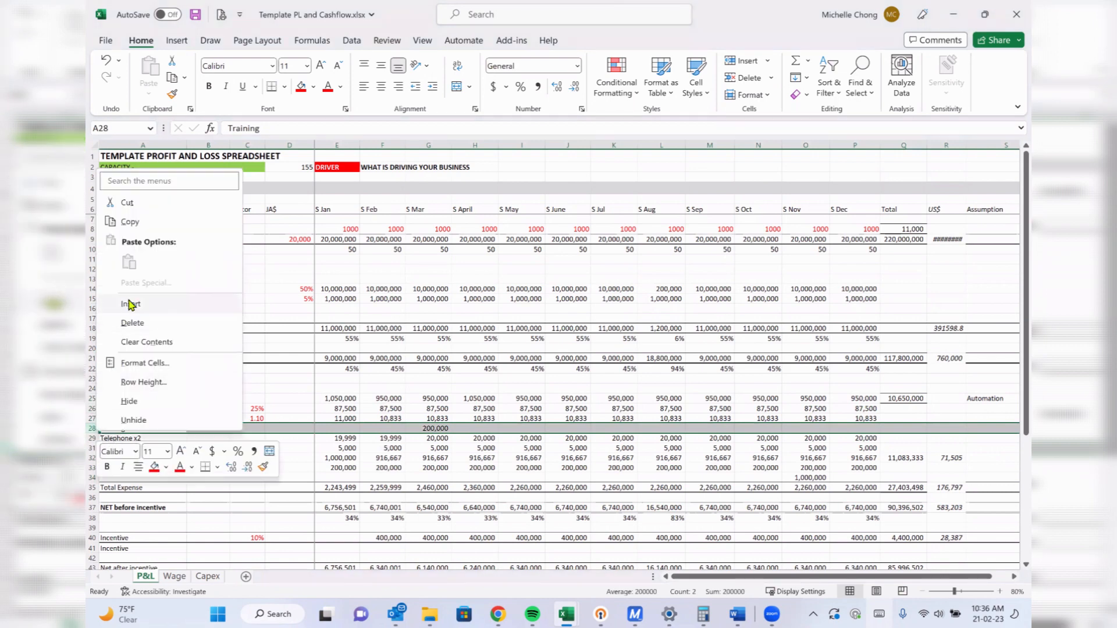
click(129, 304)
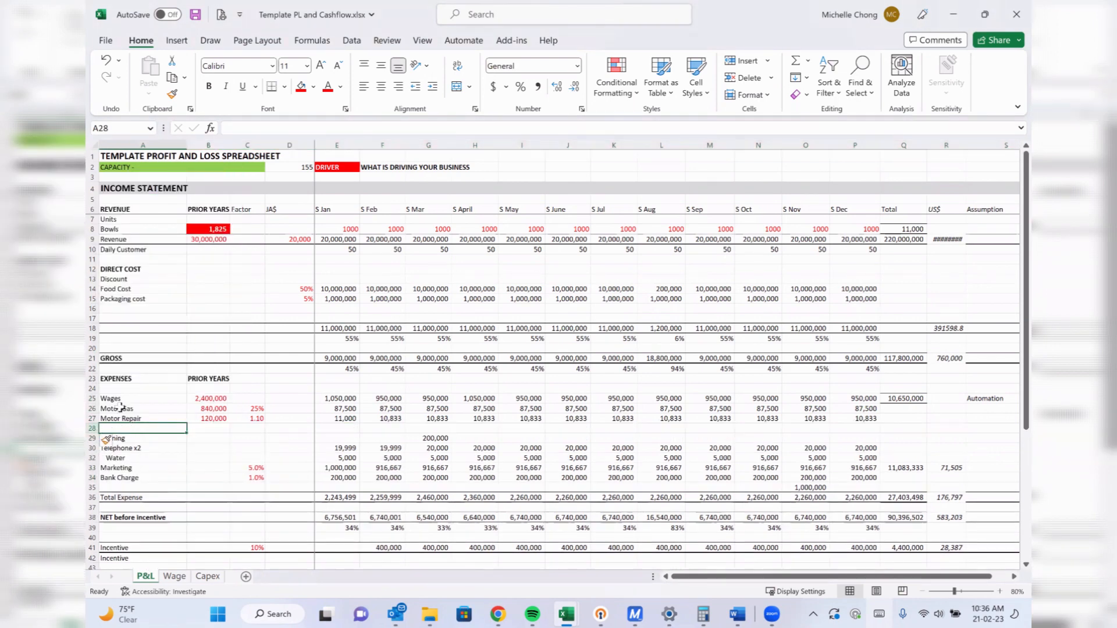
key(Return)
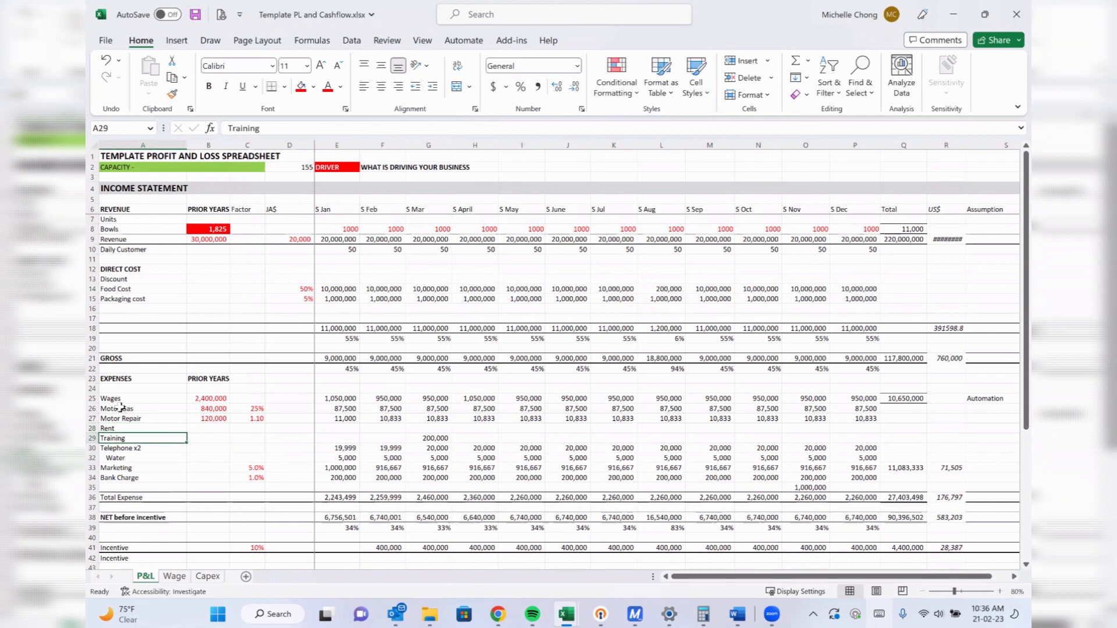
Insert a blank row above the Marketing expense and label it Electricity in A33.
click(93, 469)
right_click(94, 470)
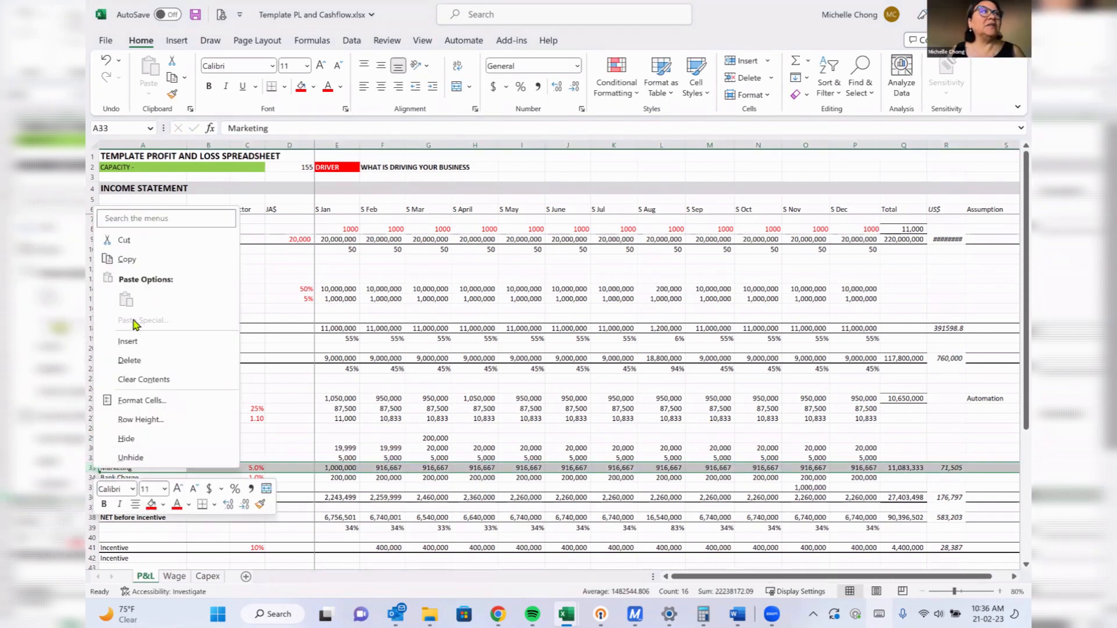
click(128, 341)
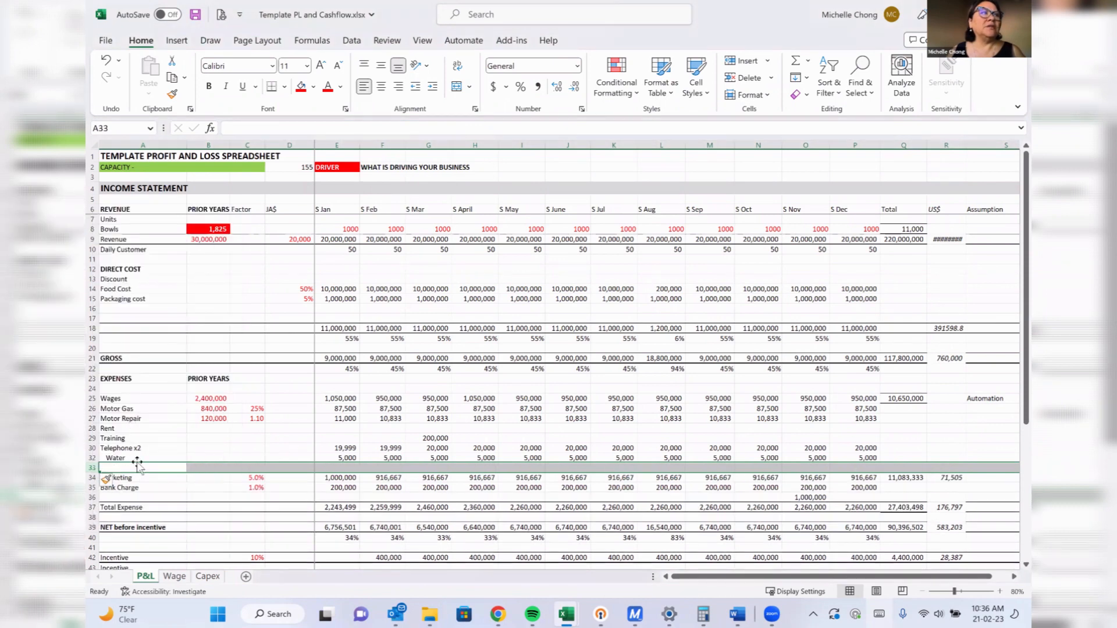
text(Elect)
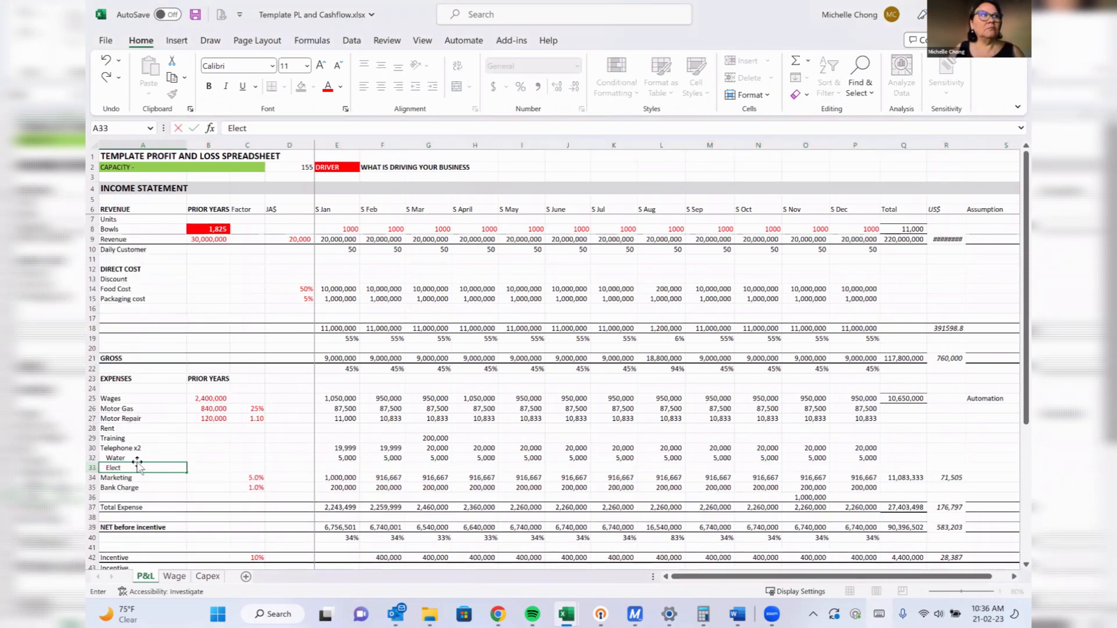
text(ricity)
key(Return)
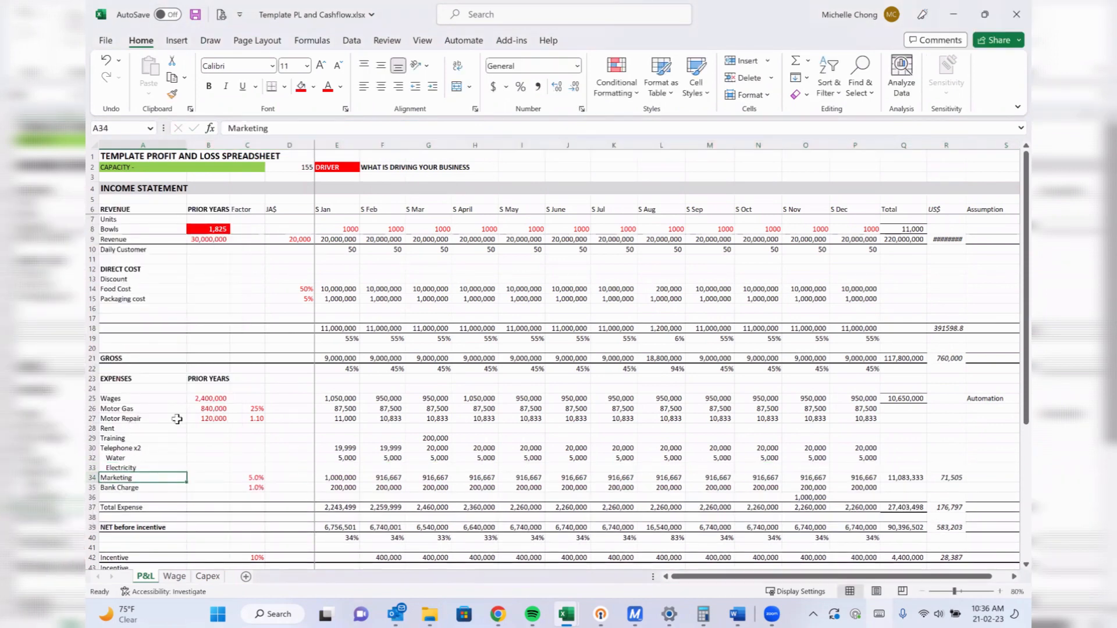
Enter 10000 as January's electricity cost in E33 and fill it across through September in M33.
click(352, 469)
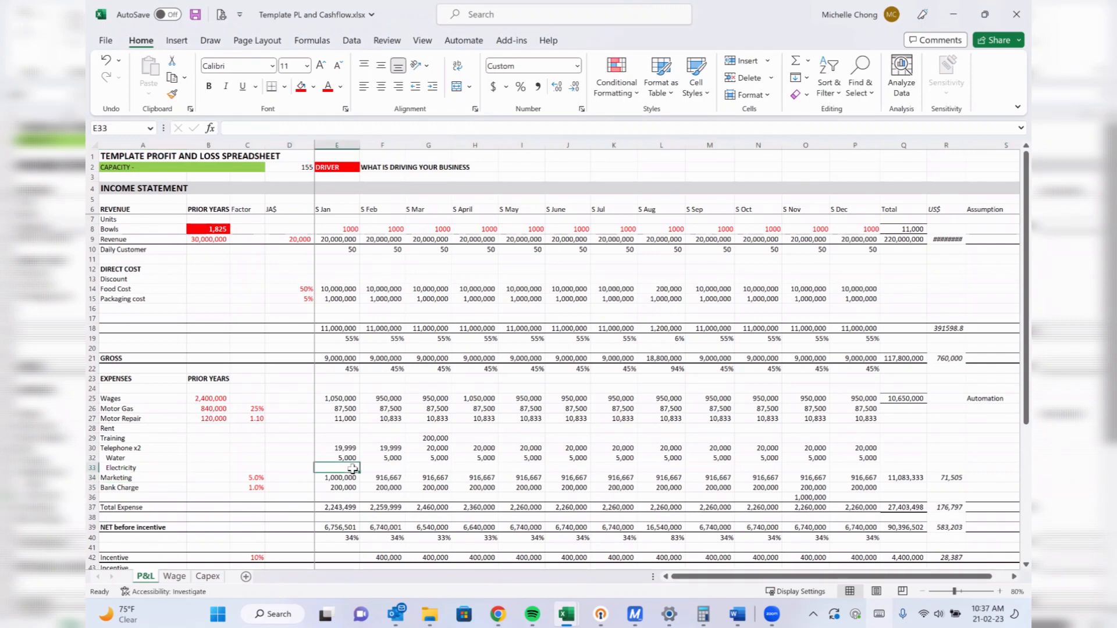
text(1000)
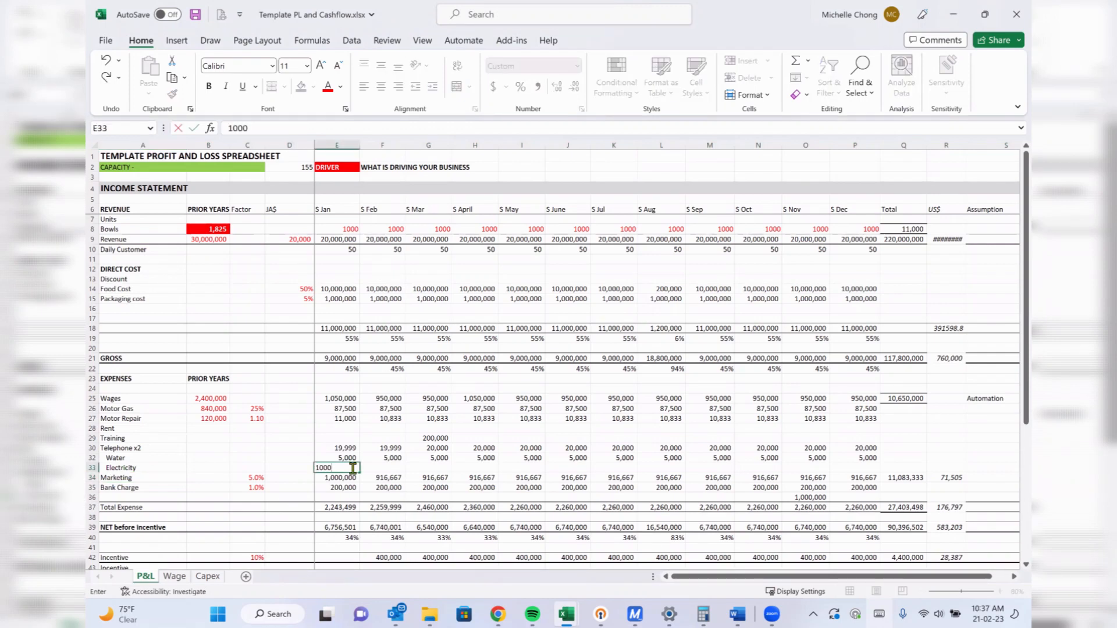
text(0)
key(Return)
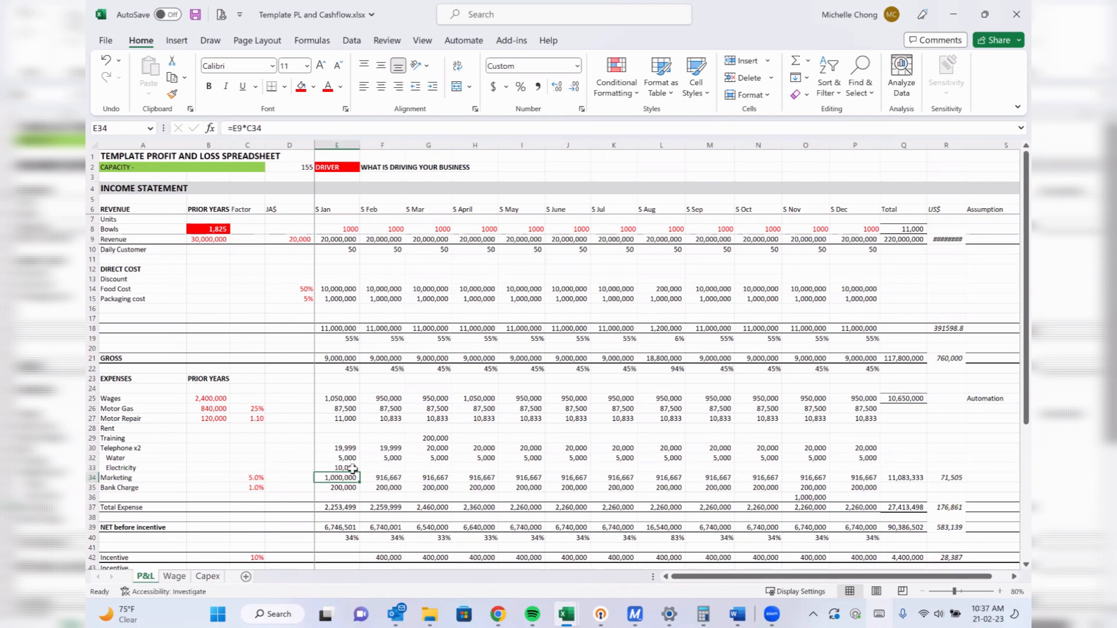
click(352, 469)
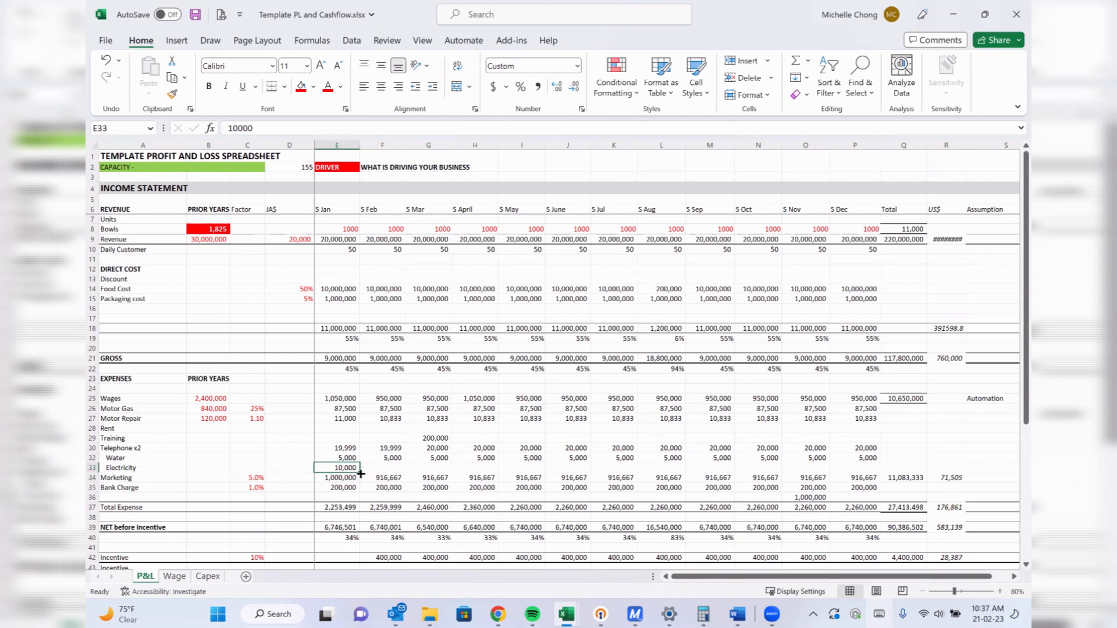
drag(361, 474, 721, 472)
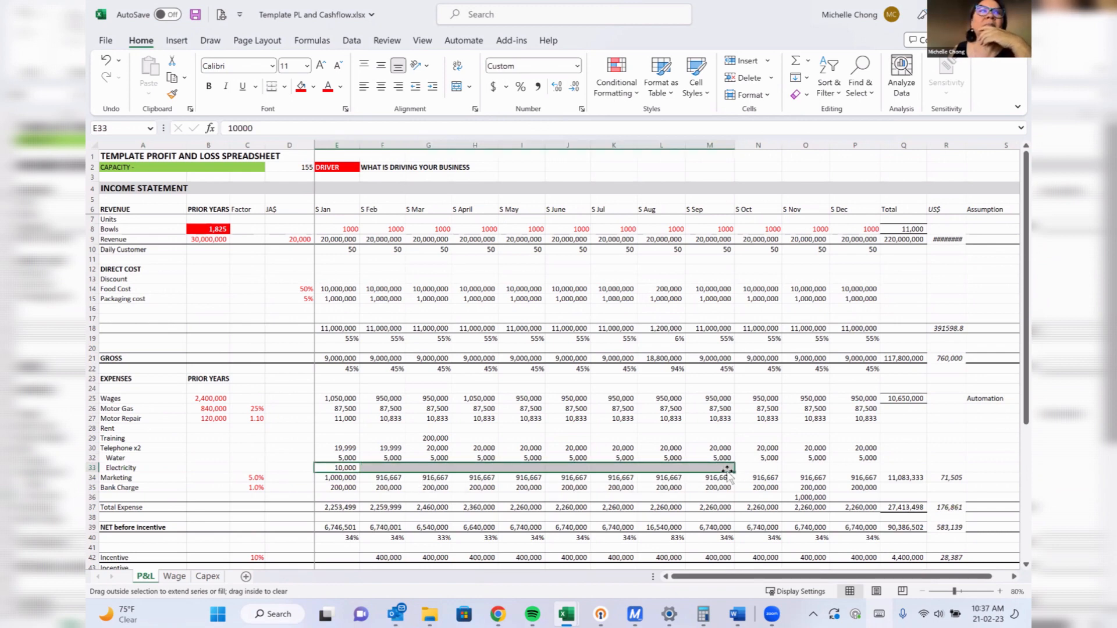
Link February's electricity cost in F33 to January with =E33 and fill the formula across through December.
click(343, 469)
key(Right)
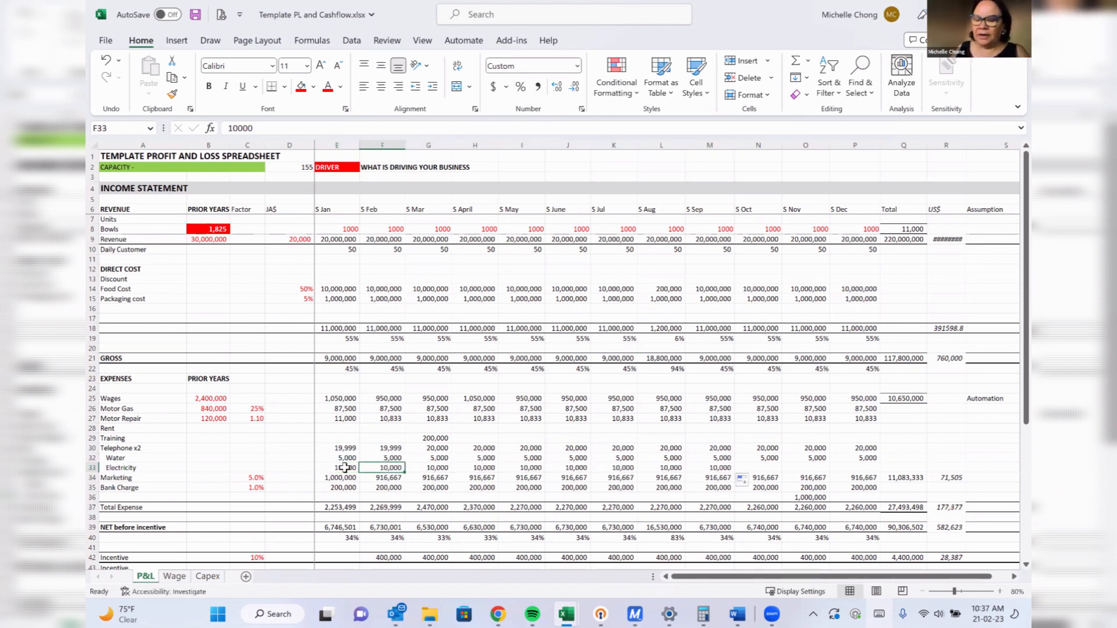
text(=)
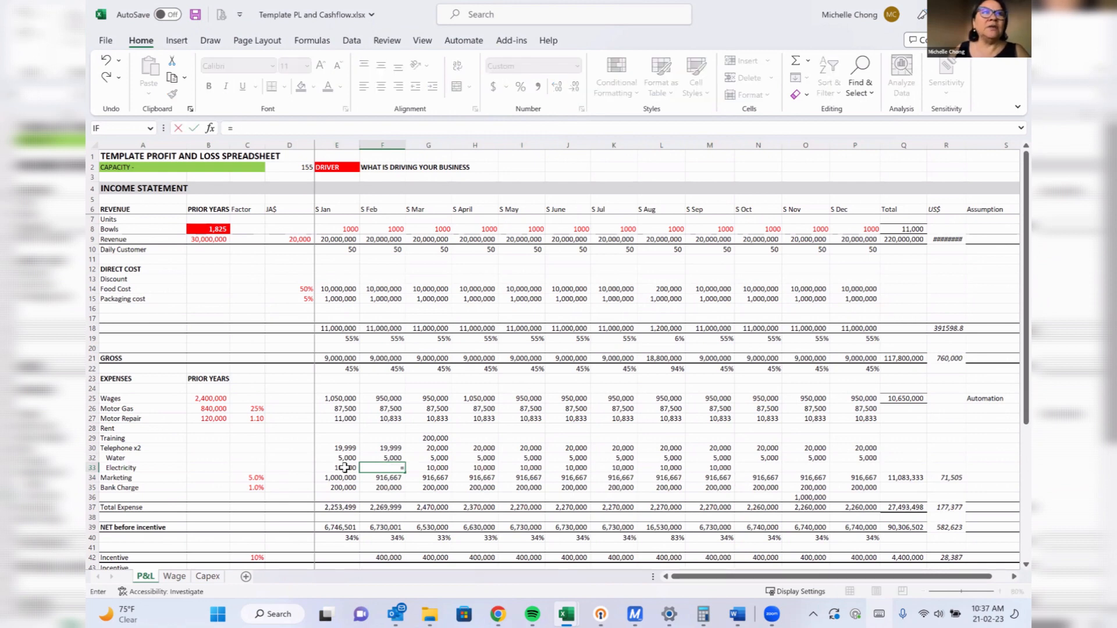
click(345, 468)
key(Return)
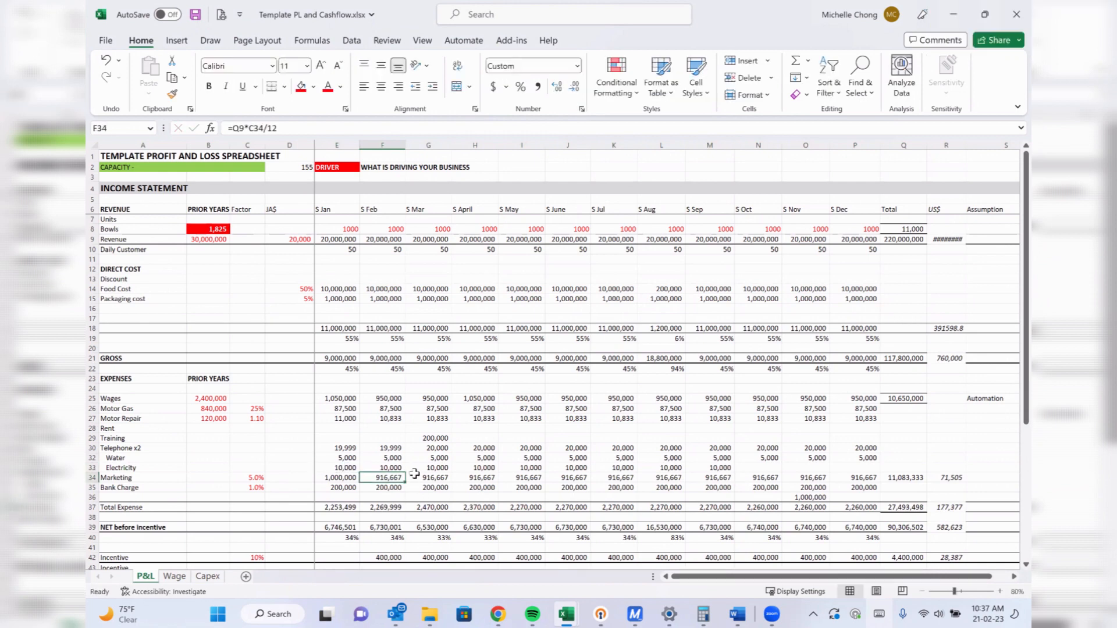
key(Up)
drag(406, 472, 863, 481)
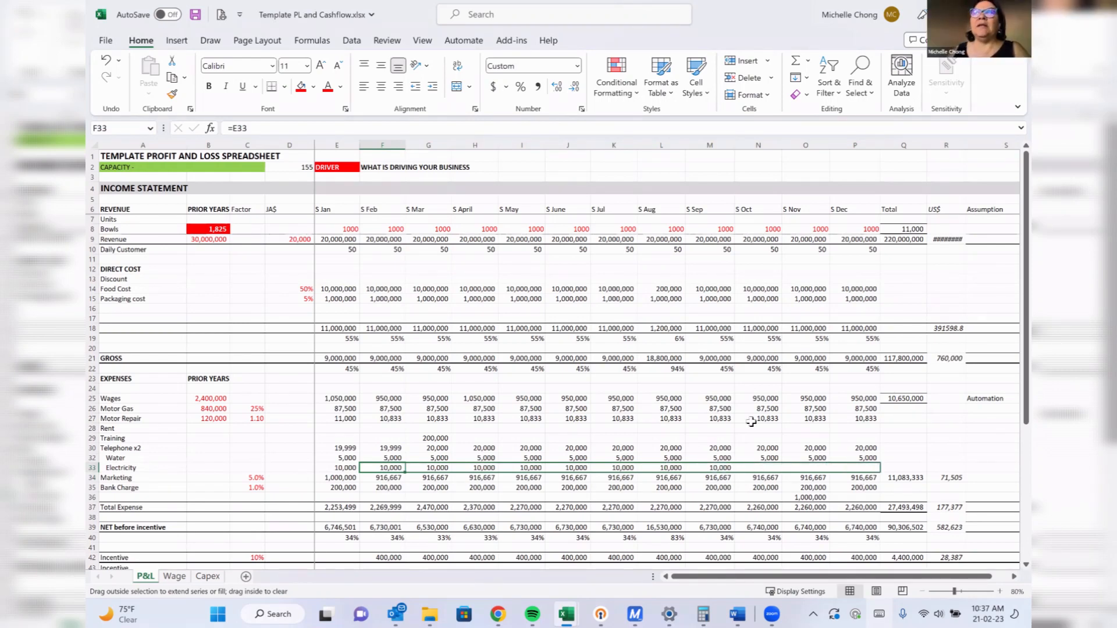
click(745, 419)
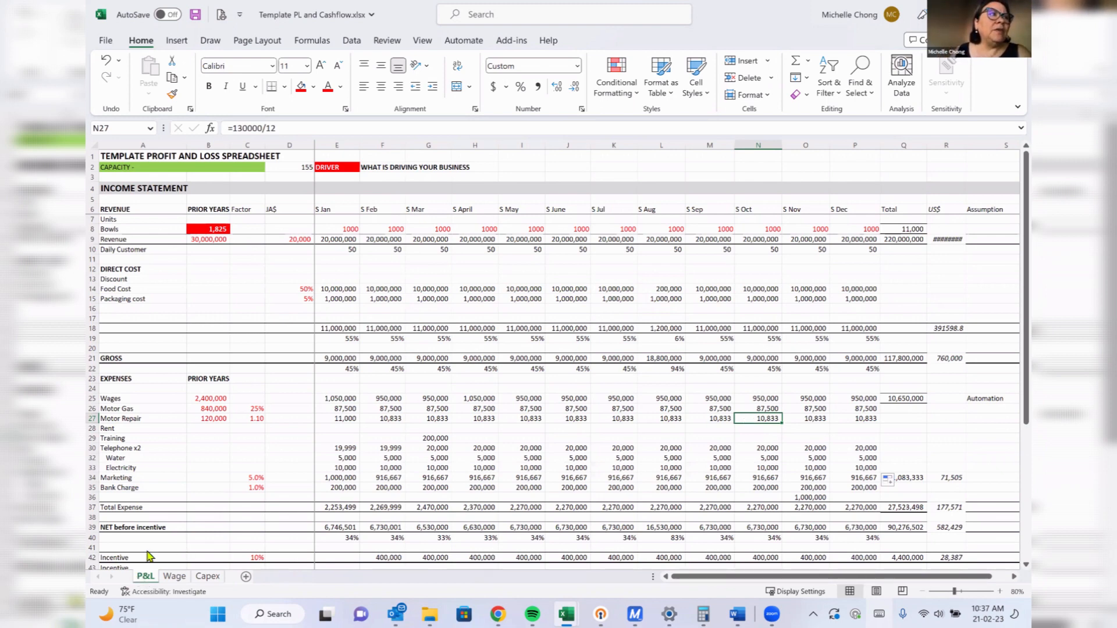
right_click(146, 576)
click(179, 395)
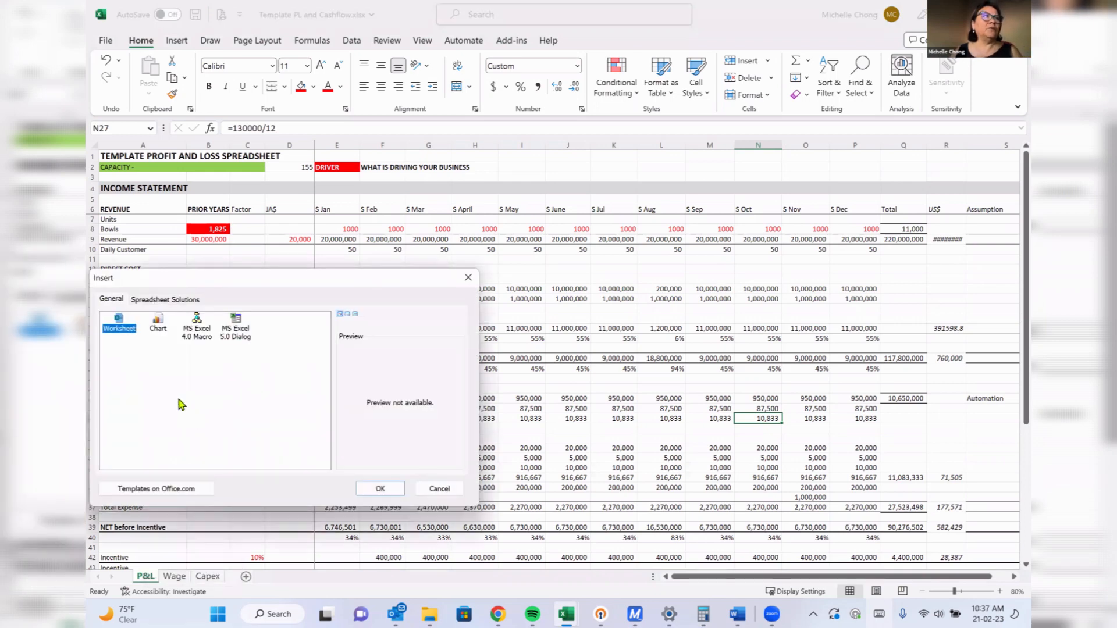
click(467, 280)
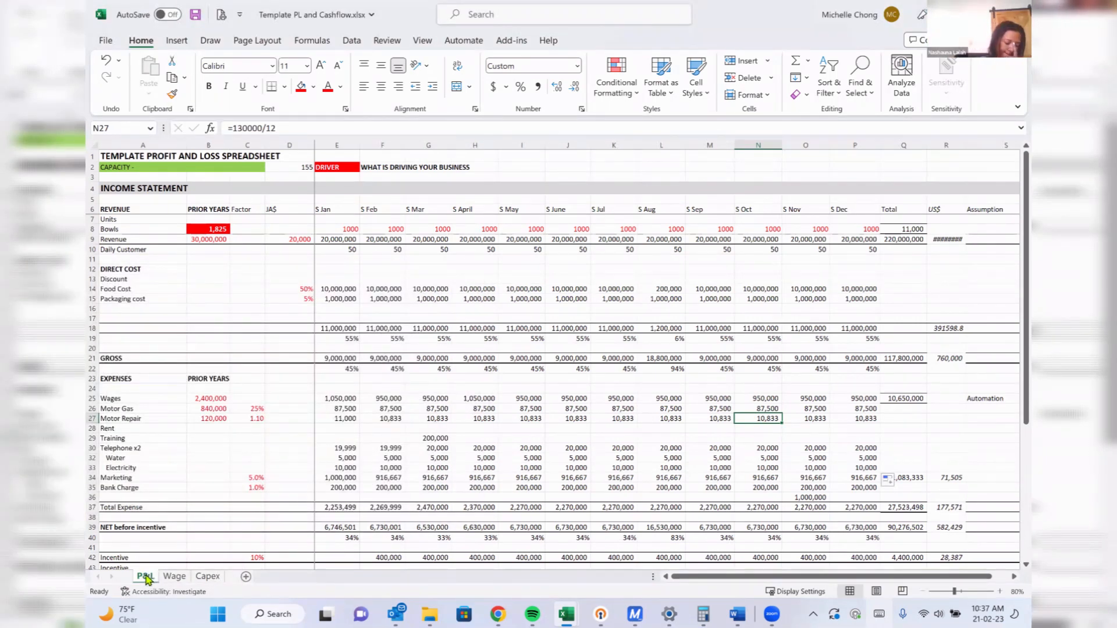
Rename the P&L worksheet as Cafe.
right_click(146, 578)
click(200, 428)
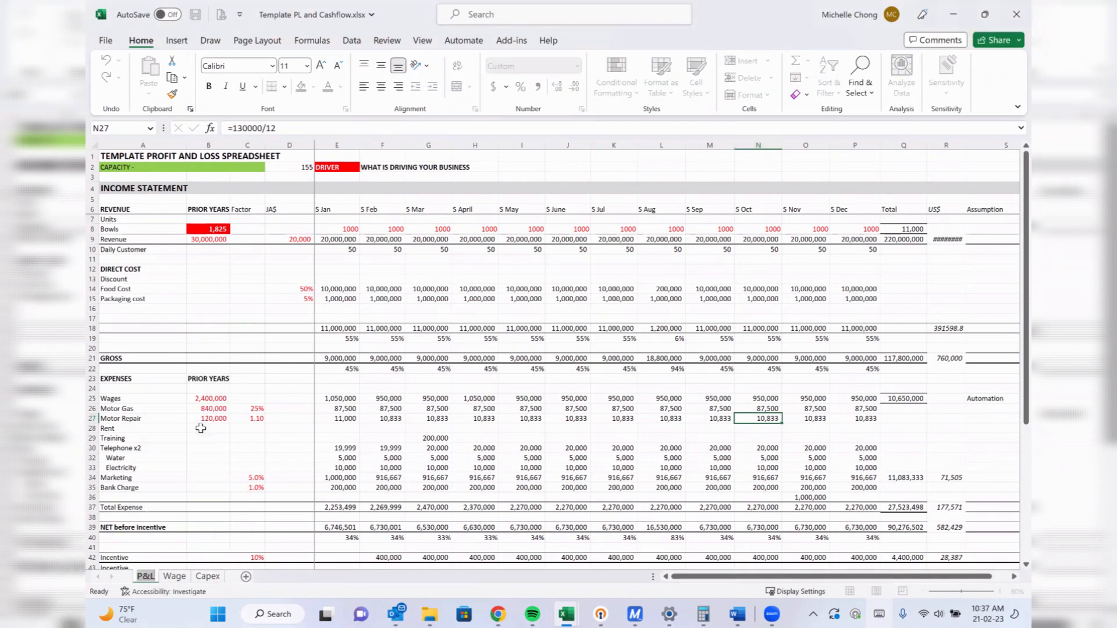
text(Ca)
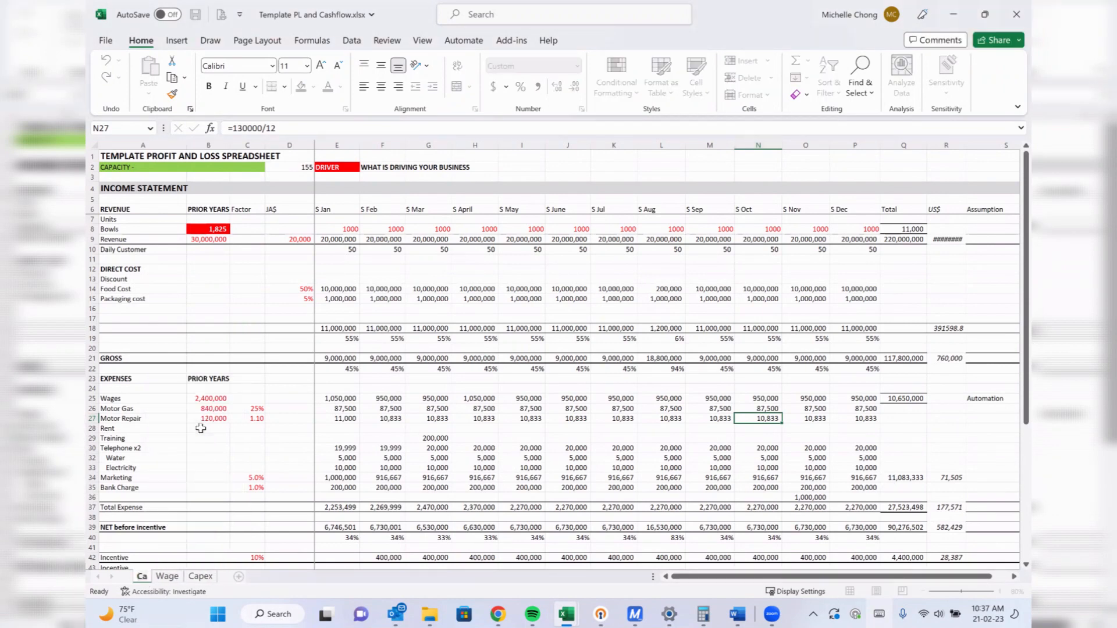
text(fe)
click(217, 398)
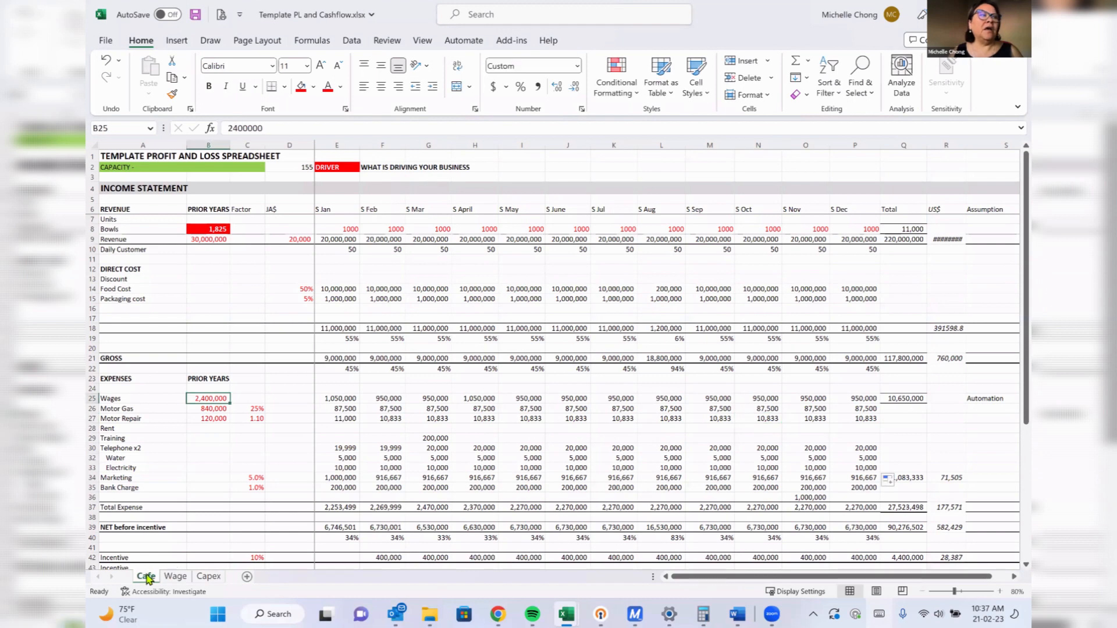
Copy the entire Cafe worksheet and paste it into a new blank worksheet starting at A1.
click(90, 146)
right_click(130, 180)
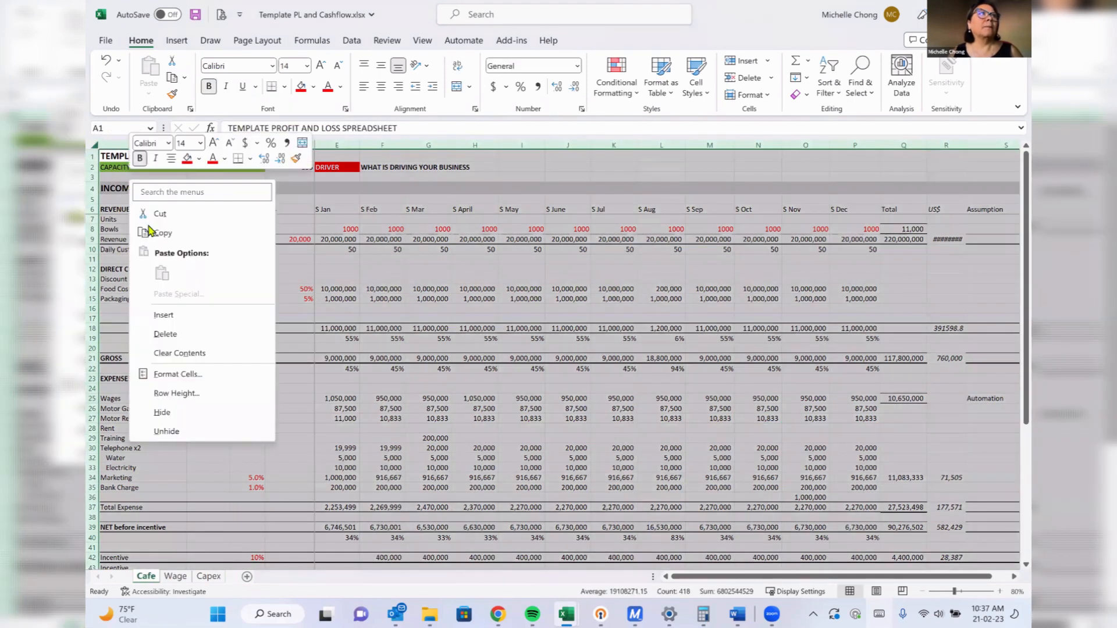
click(152, 232)
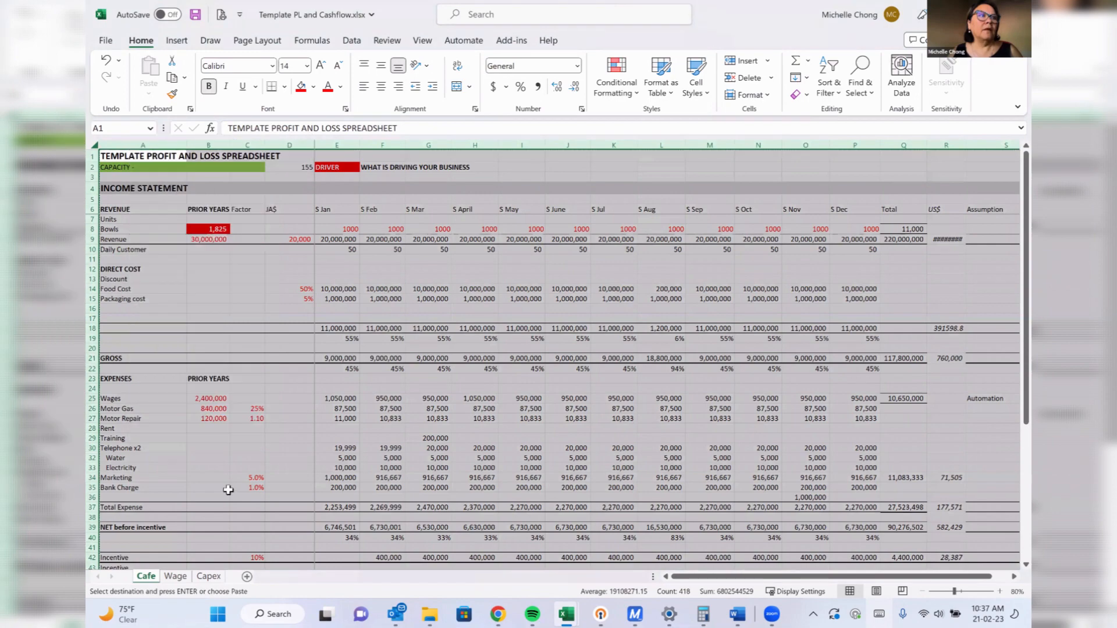
click(247, 577)
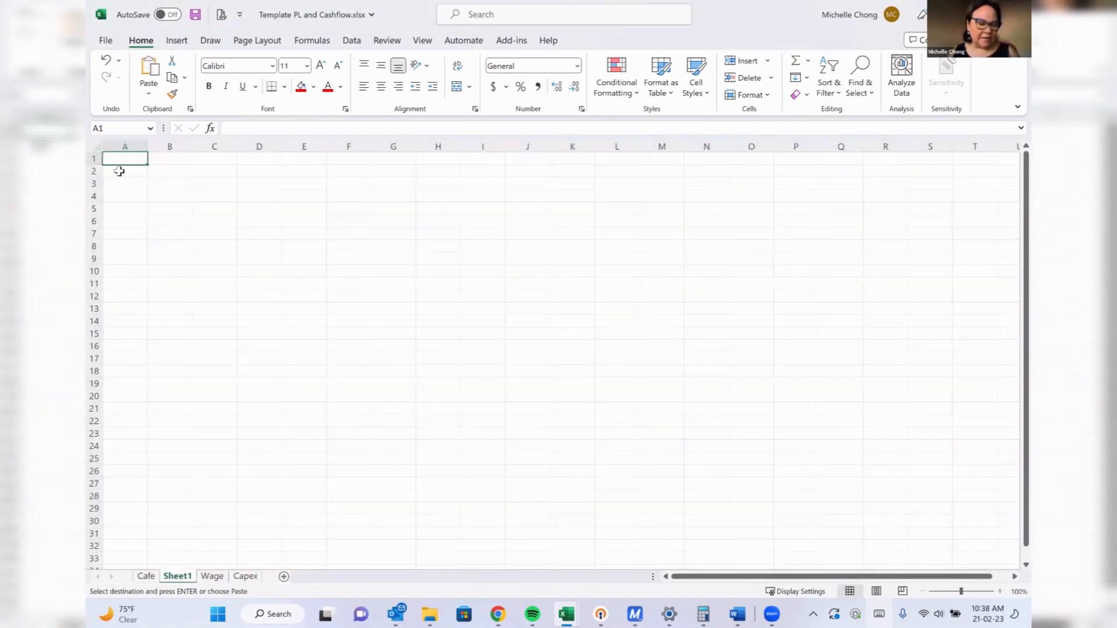
key(ctrl+v)
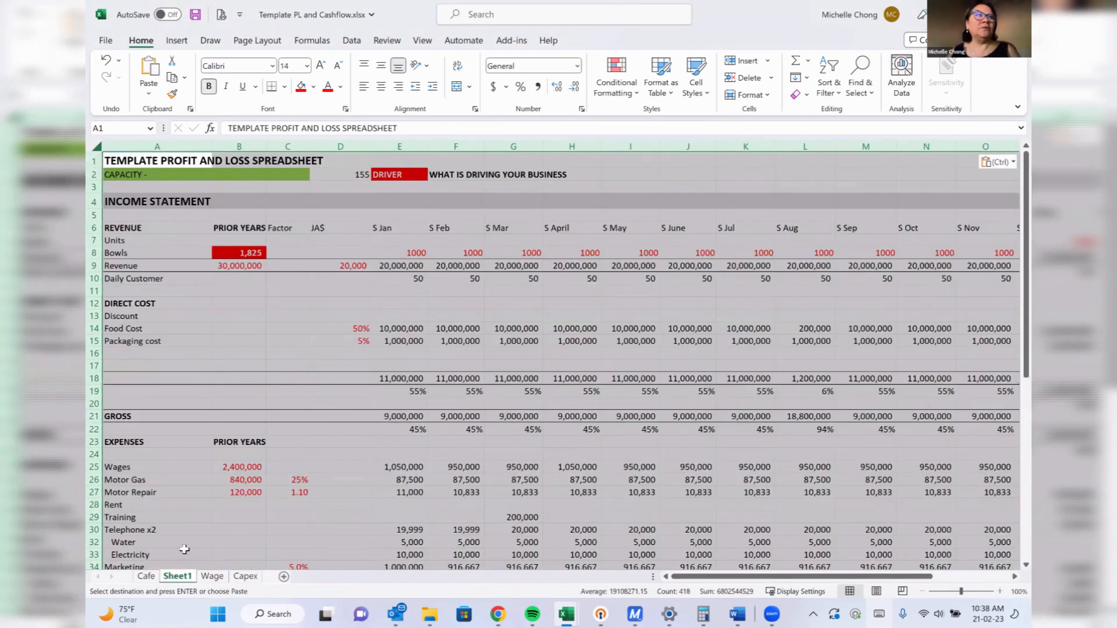
Rename the pasted worksheet copy, Sheet1, as Hostel.
right_click(174, 577)
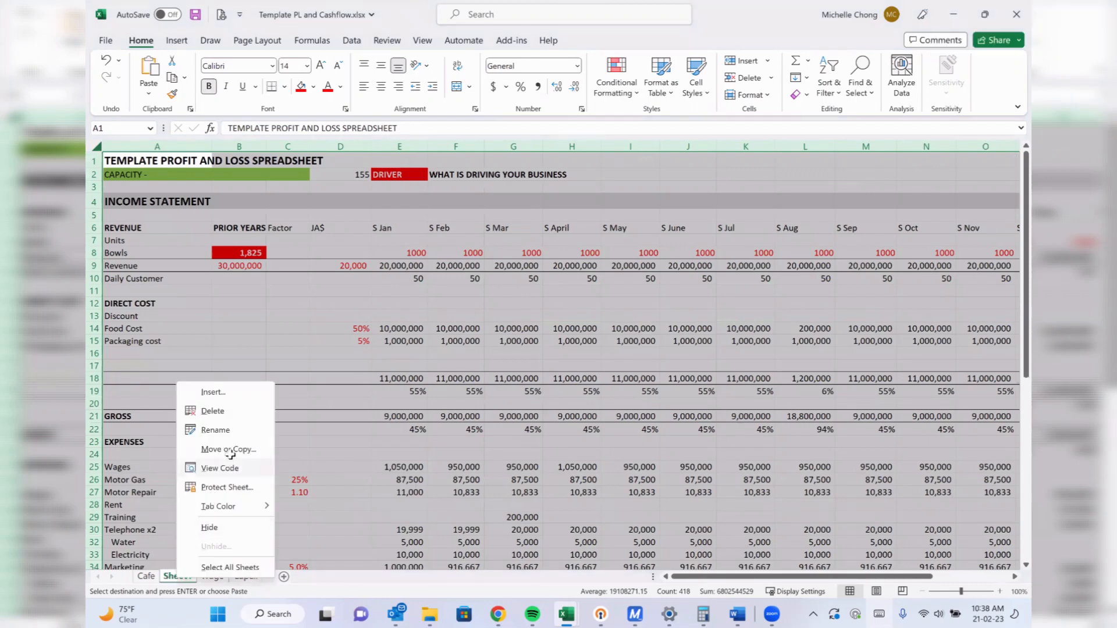
click(230, 432)
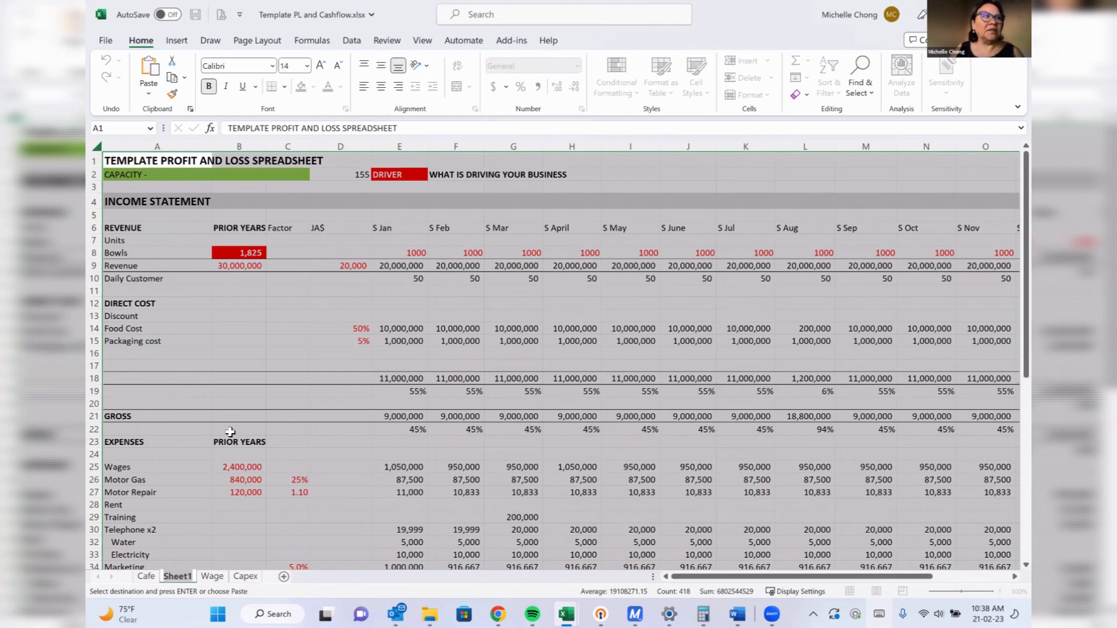
text(Hostel)
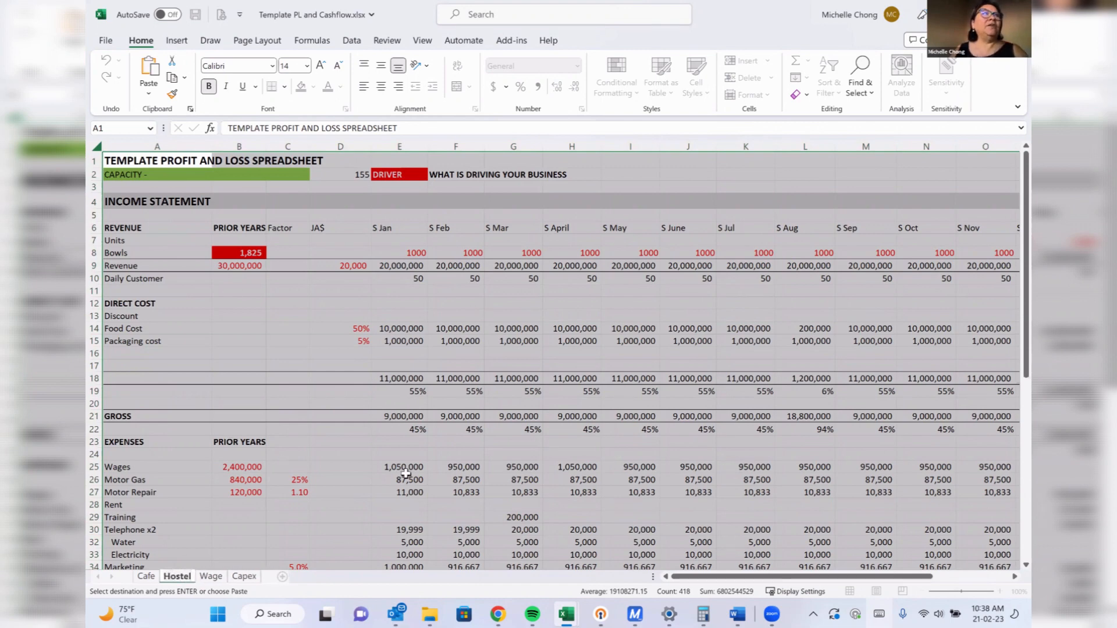
click(406, 471)
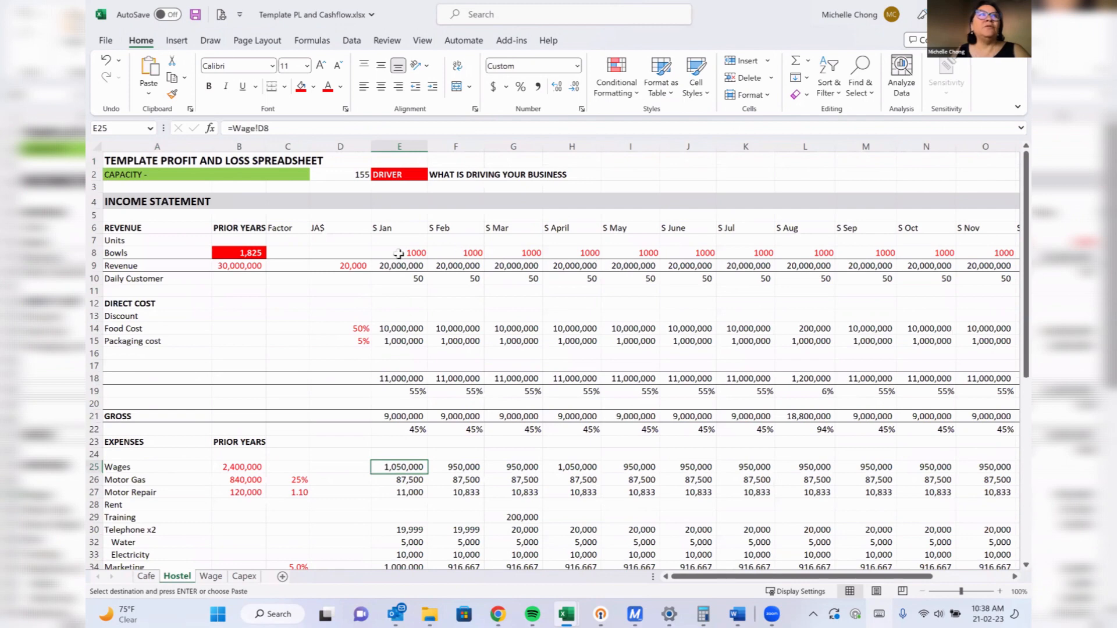
Replace the Bowls label in A8 of the Hostel sheet with Rooms.
click(150, 256)
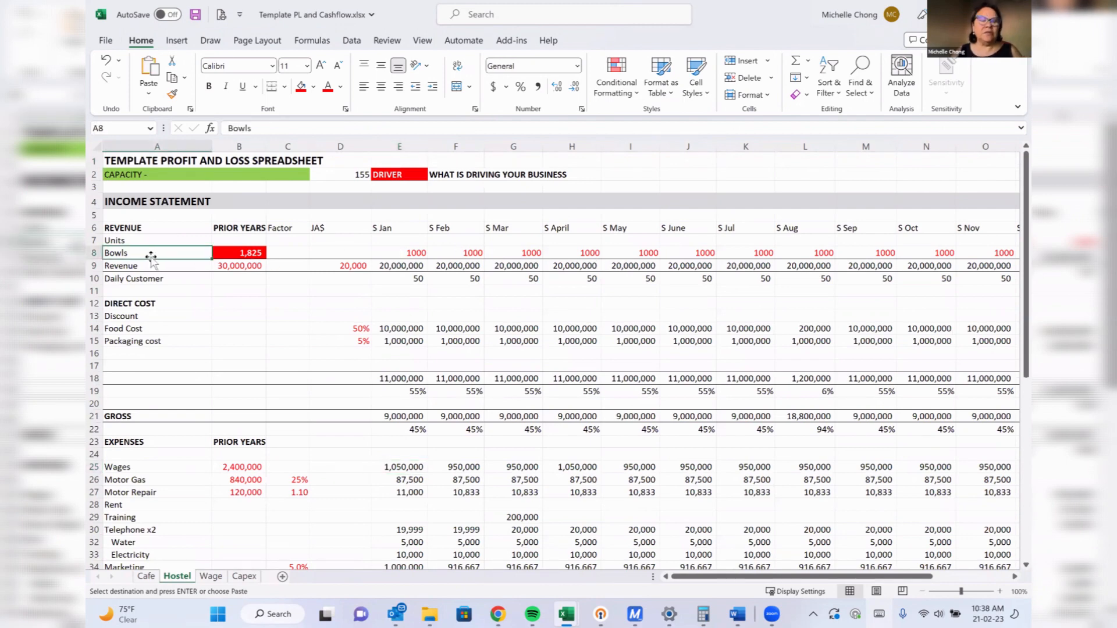
text(Rooms)
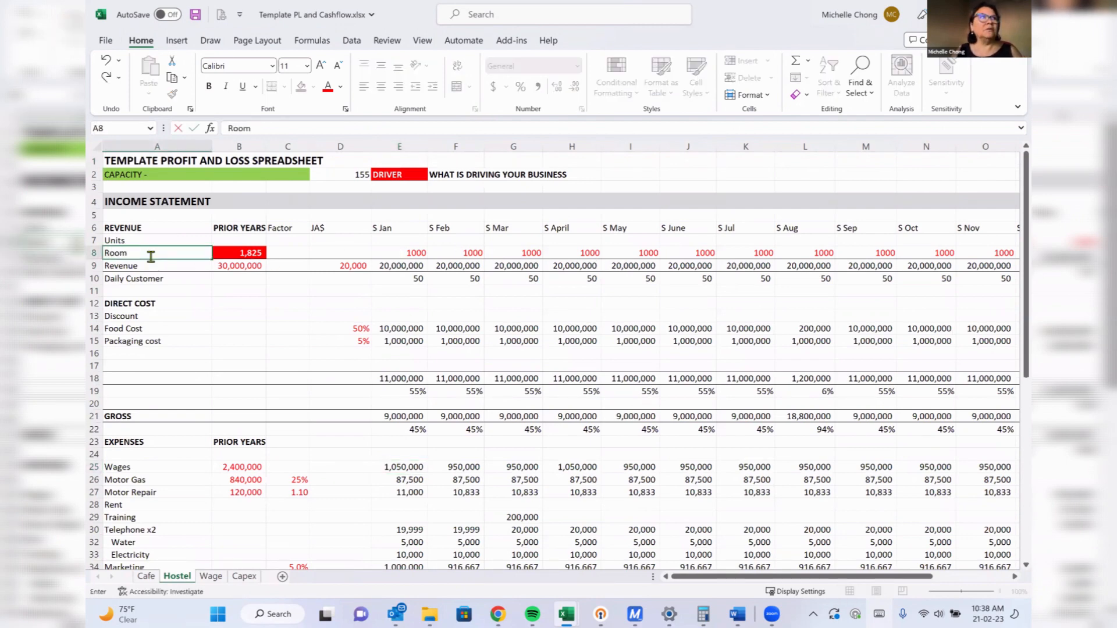
key(Return)
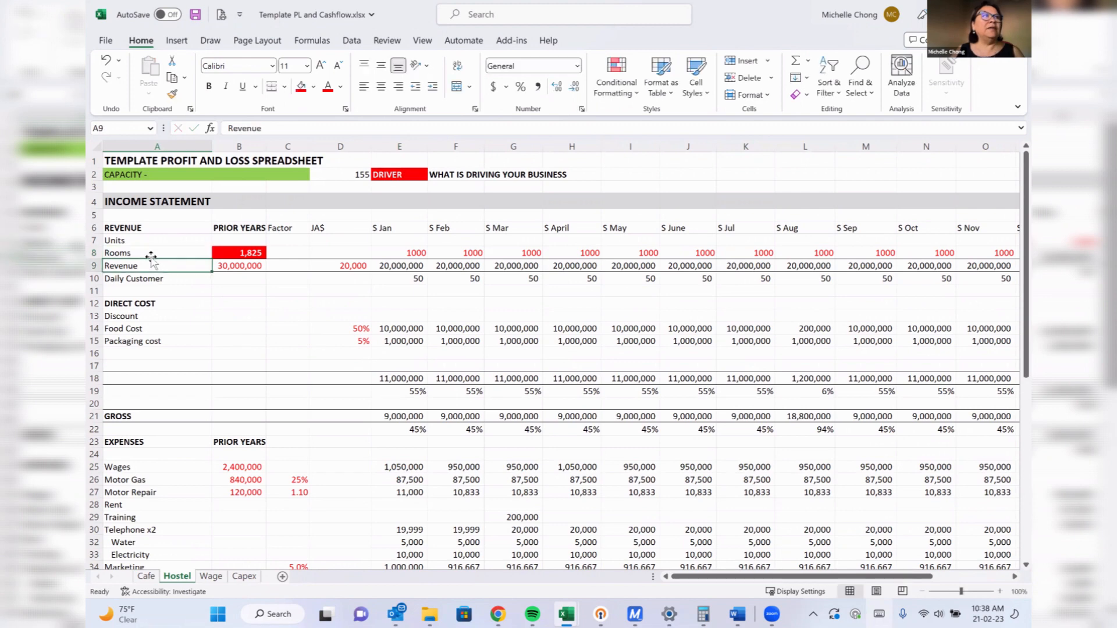
Relabel the Food Cost row in A14 as Hostel Cost and set its rate in D14 to 10%.
click(118, 324)
text(Hostel)
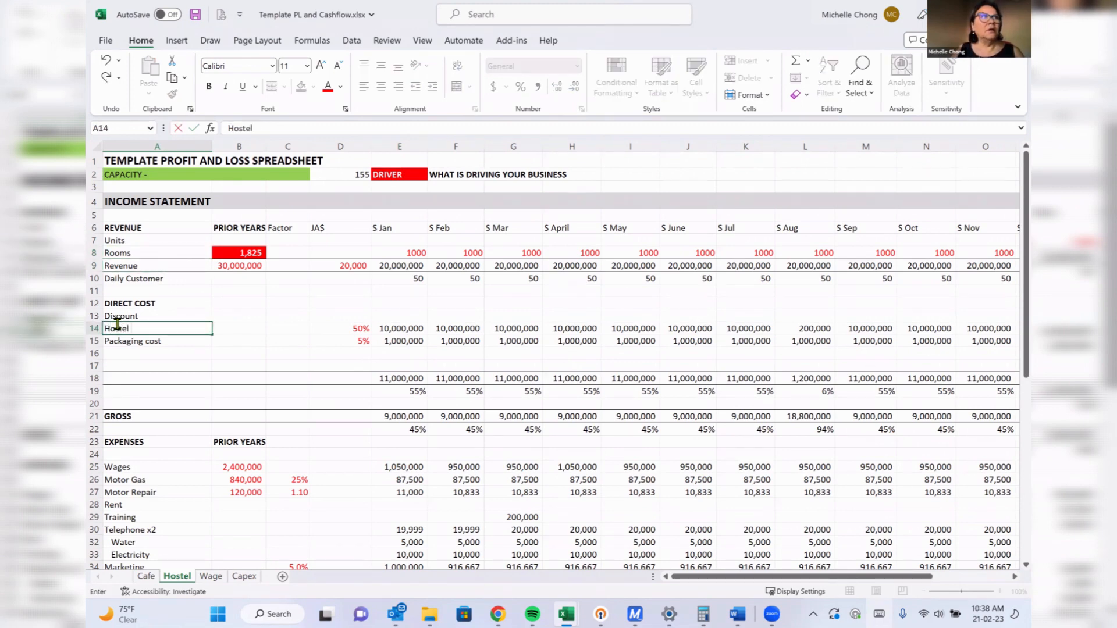
text( Cost)
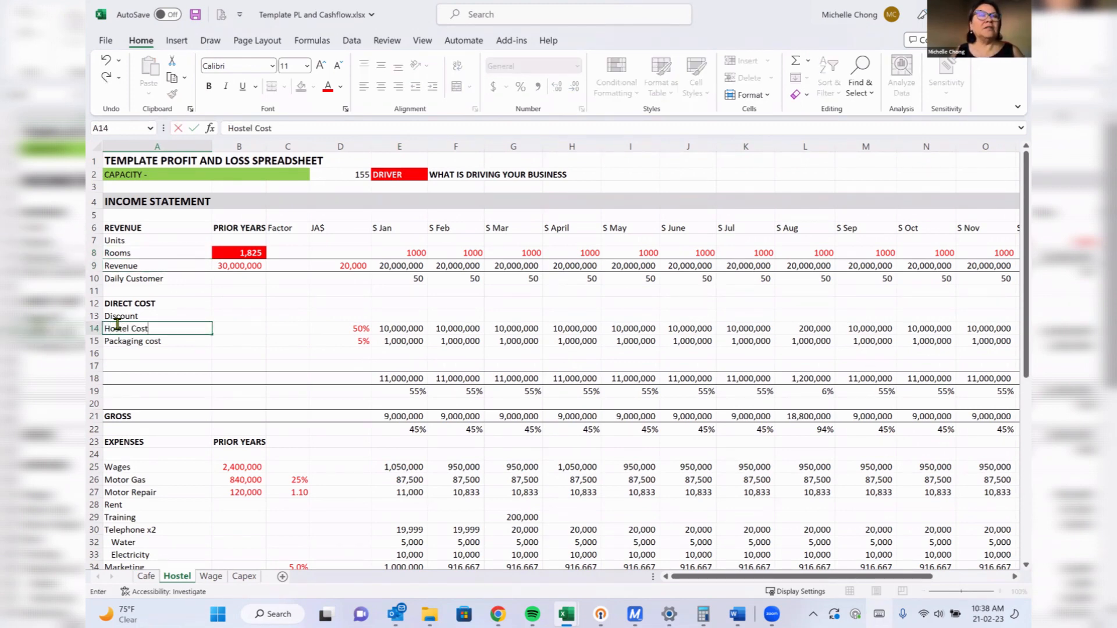
click(362, 330)
text(10)
key(Return)
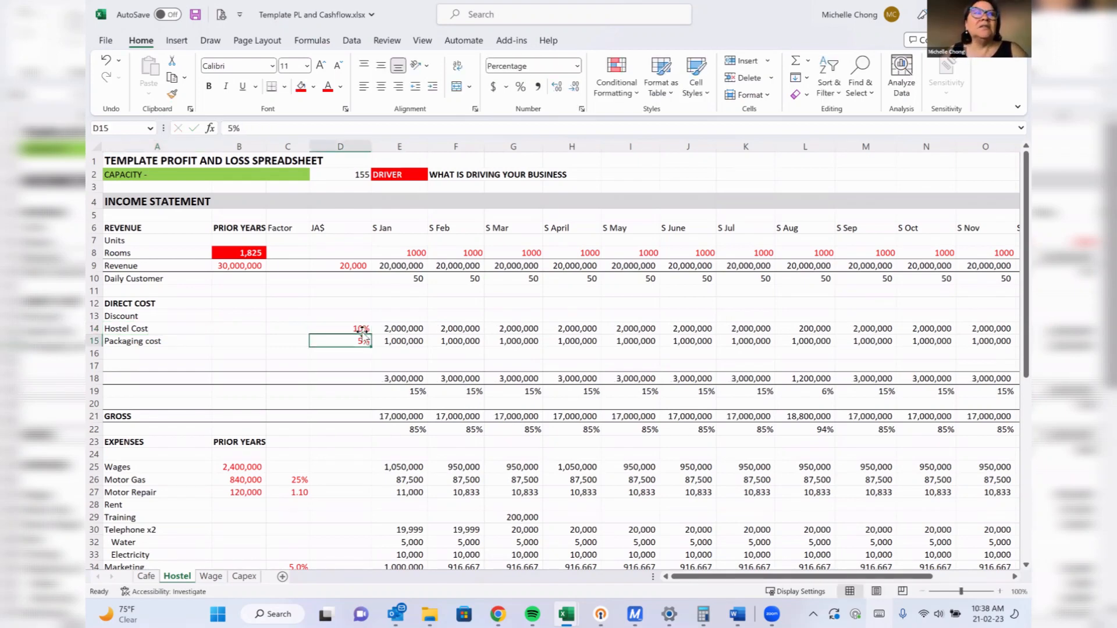
click(363, 331)
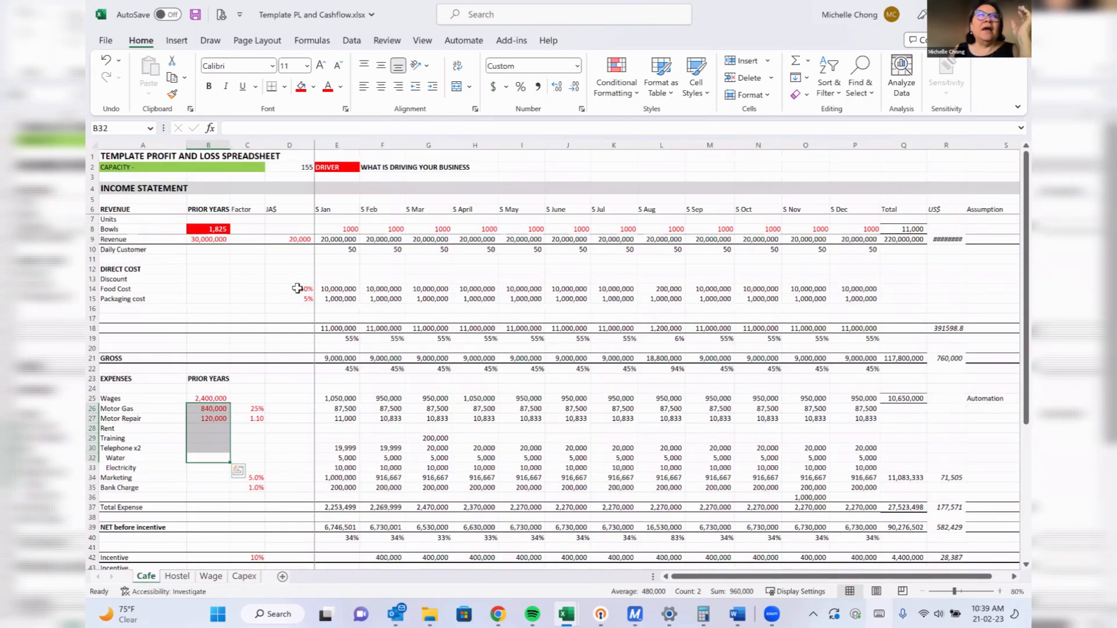
click(293, 288)
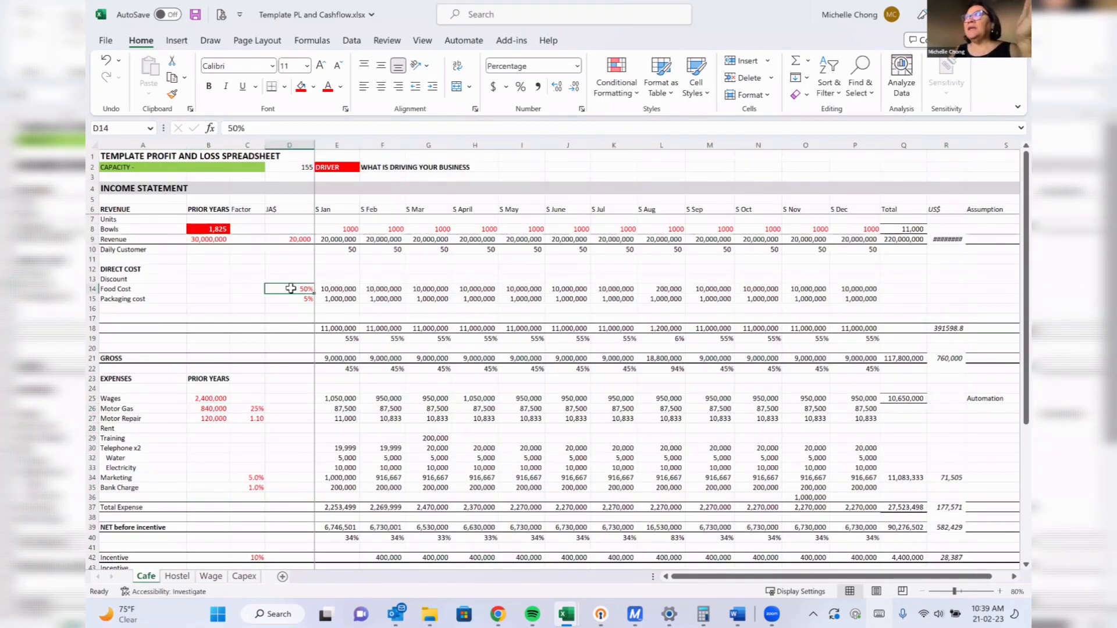
click(208, 289)
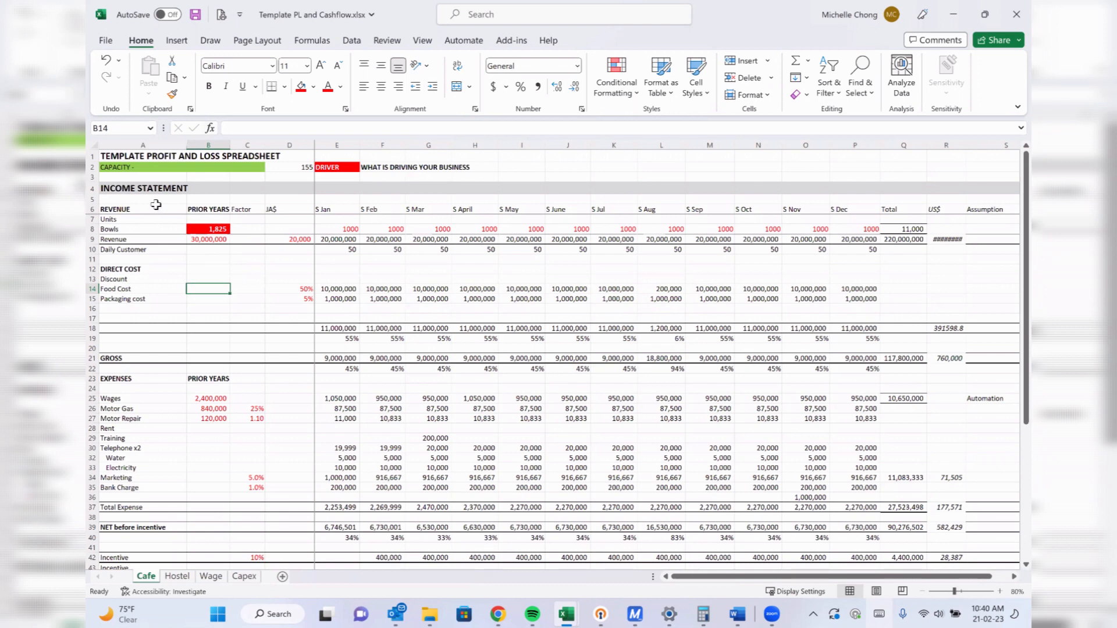
drag(117, 209, 111, 239)
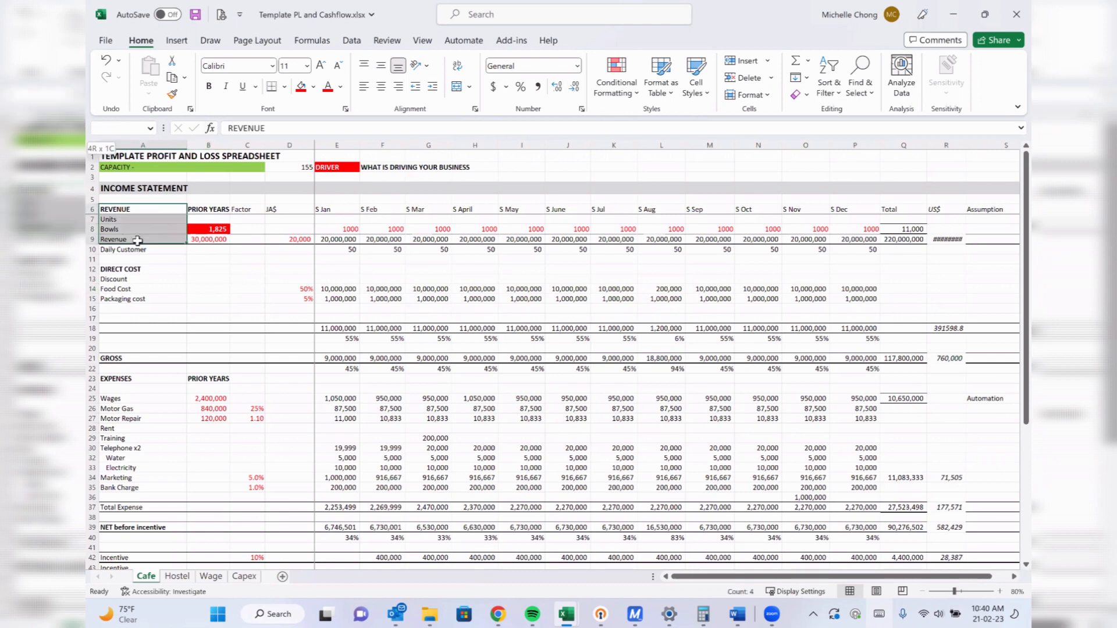
Insert two blank rows between Bowls and Revenue on the Cafe sheet.
click(94, 229)
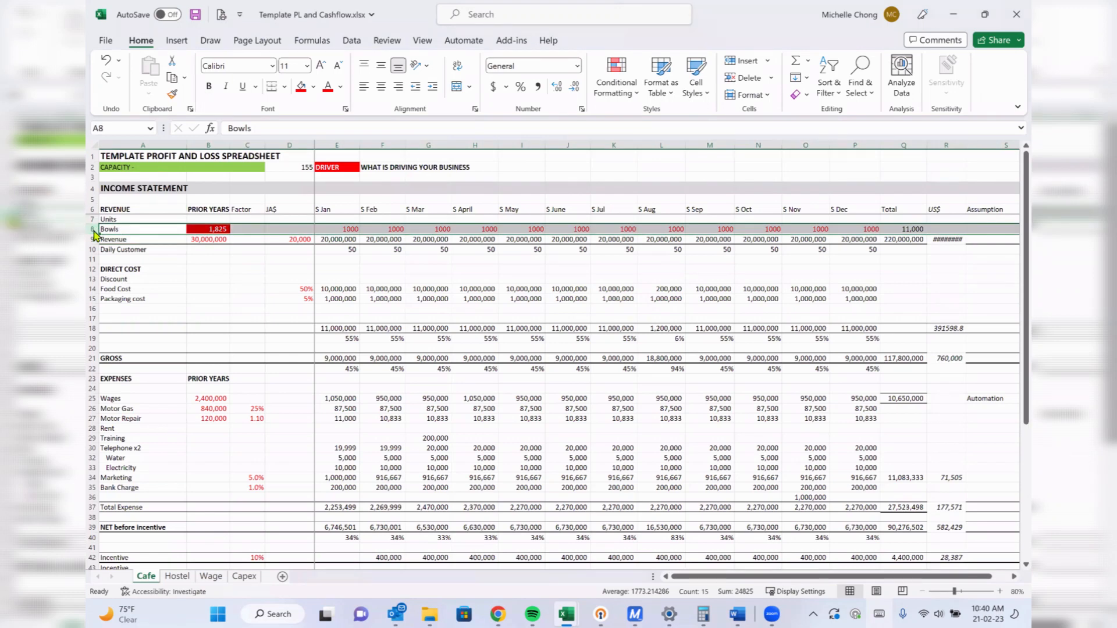
right_click(95, 229)
key(Escape)
click(93, 239)
right_click(92, 243)
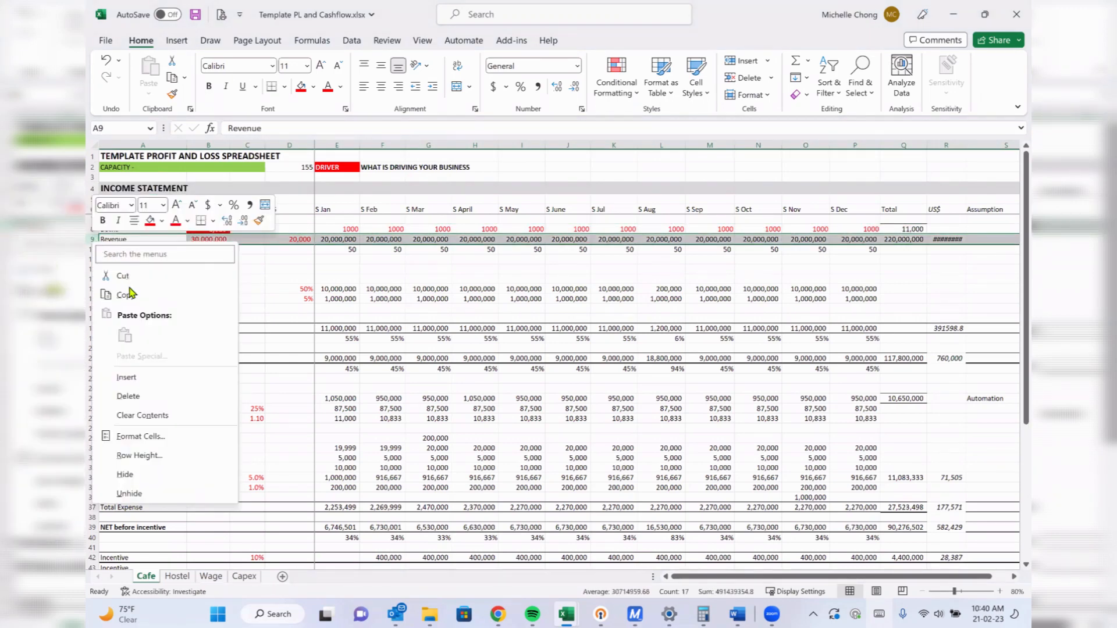
click(125, 372)
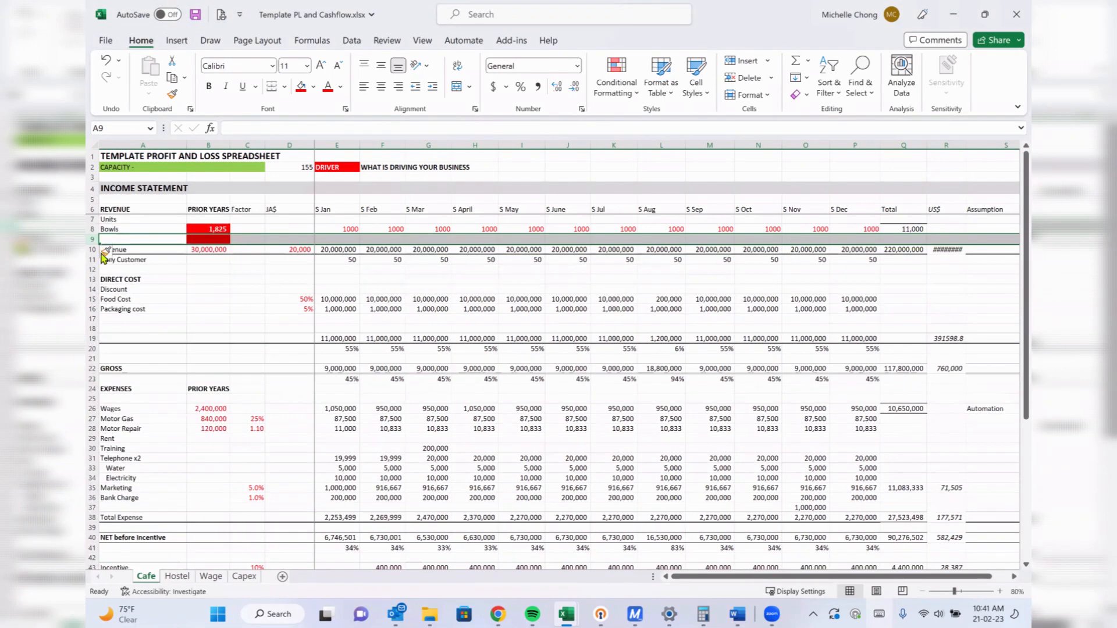
right_click(93, 239)
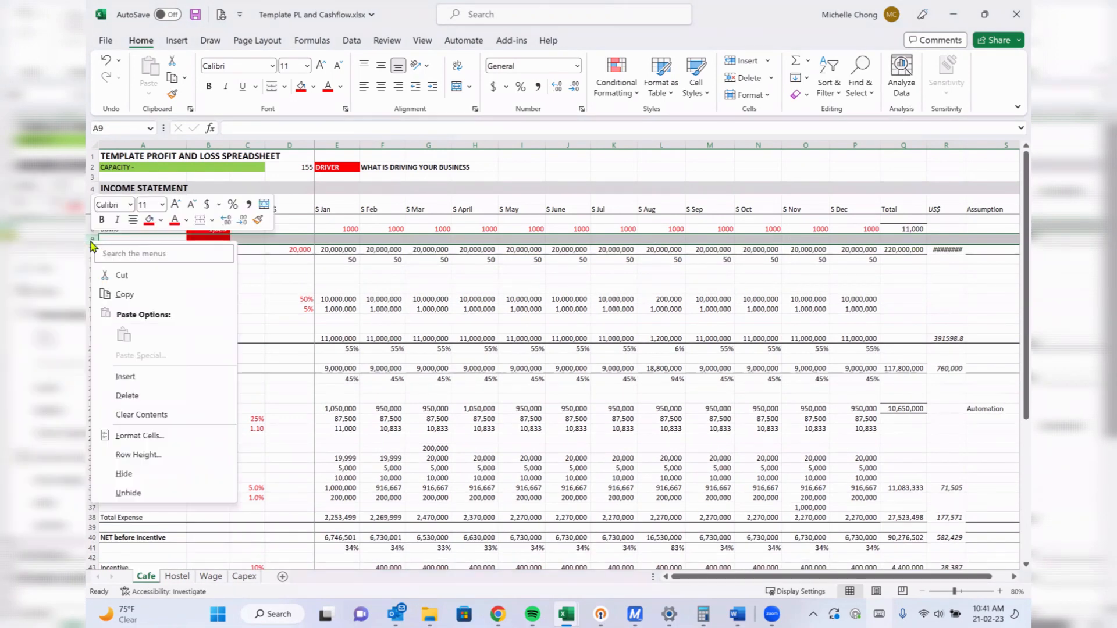
click(125, 376)
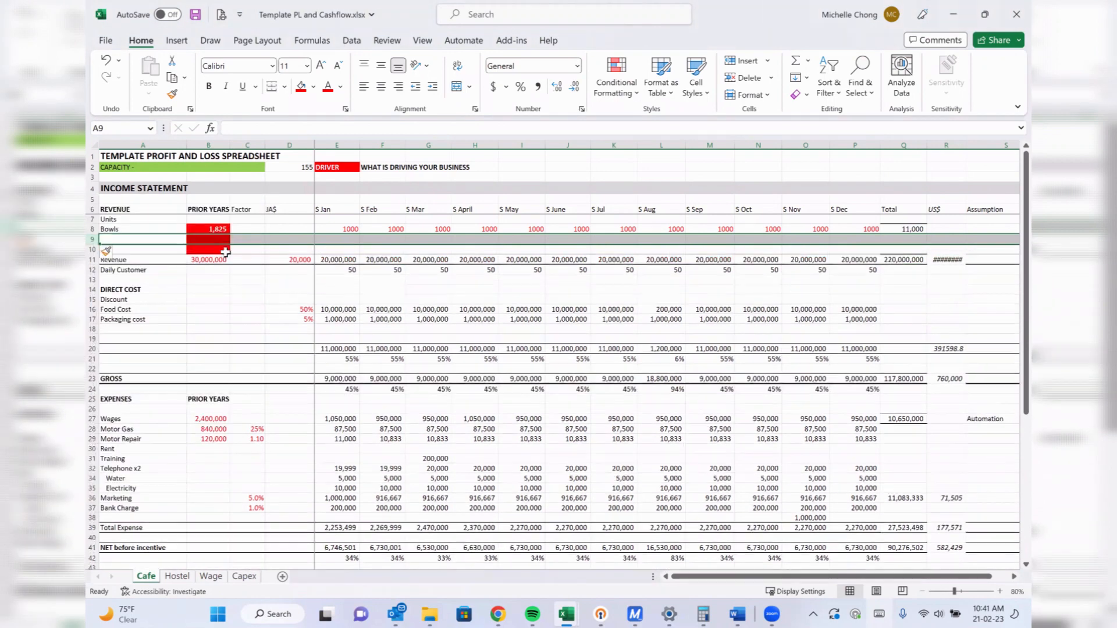
Remove the red fill from the prior-years cells B8:B10.
drag(214, 230, 215, 249)
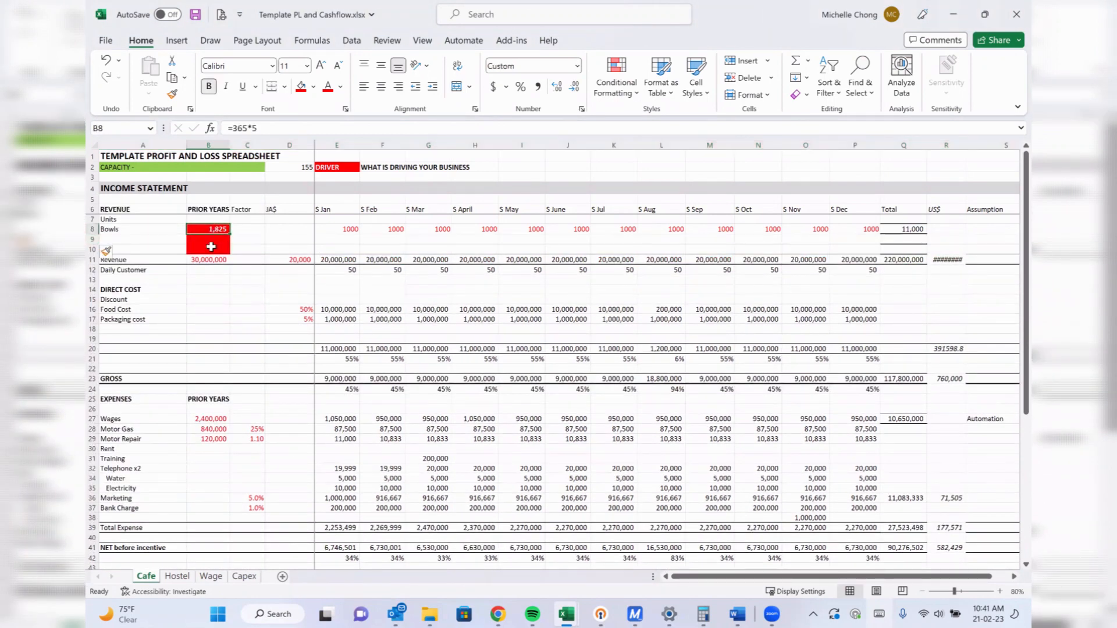
click(313, 88)
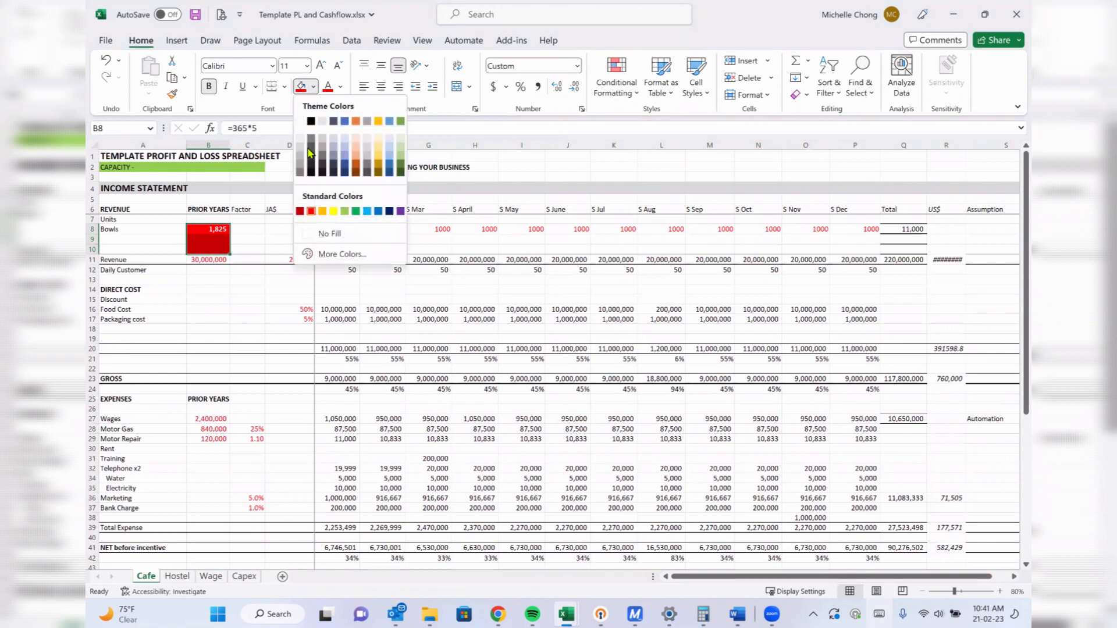
click(326, 234)
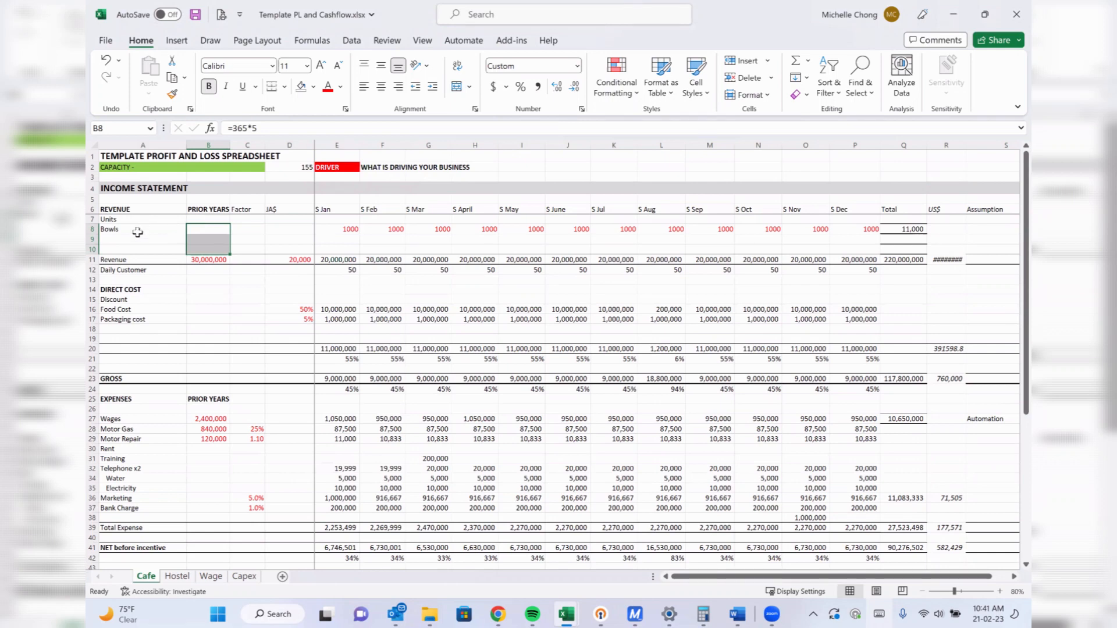
Replace the Bowls label in A8 with Small and enter Large in A9.
key(Left)
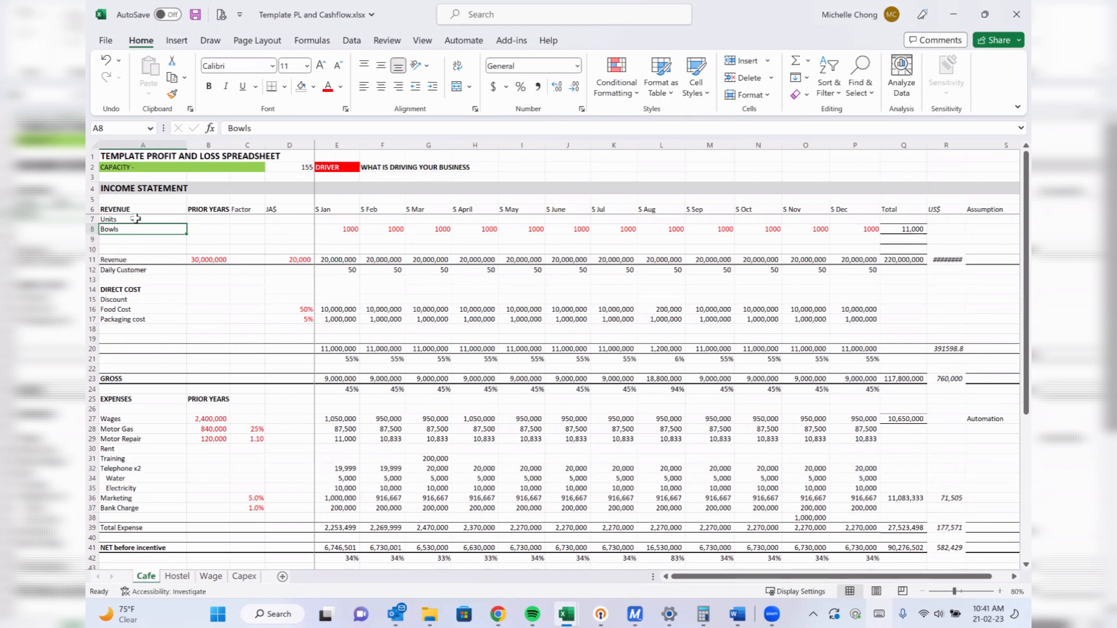
text(Small)
key(Return)
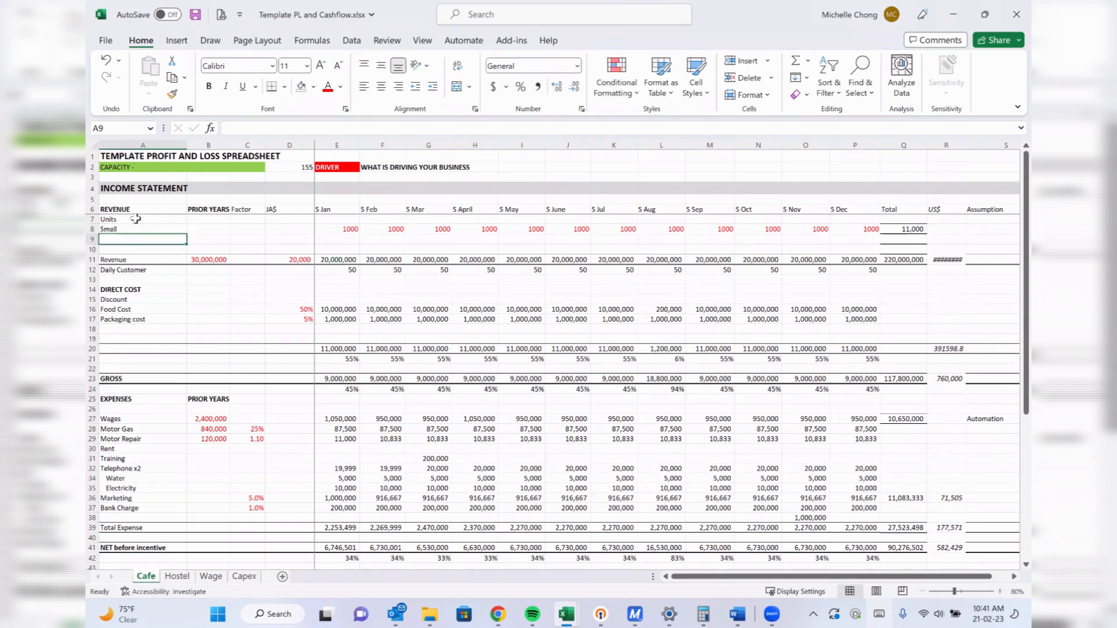
text(Large)
key(Return)
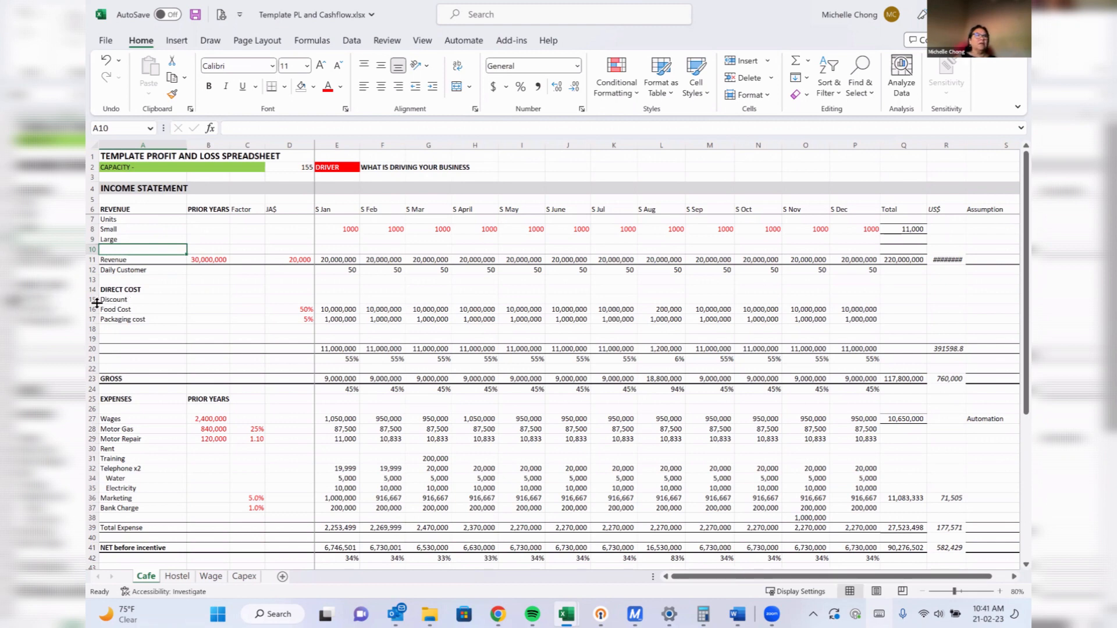
Number the two unit labels so that A8 reads 1 Small and A9 reads 2 Large.
click(118, 227)
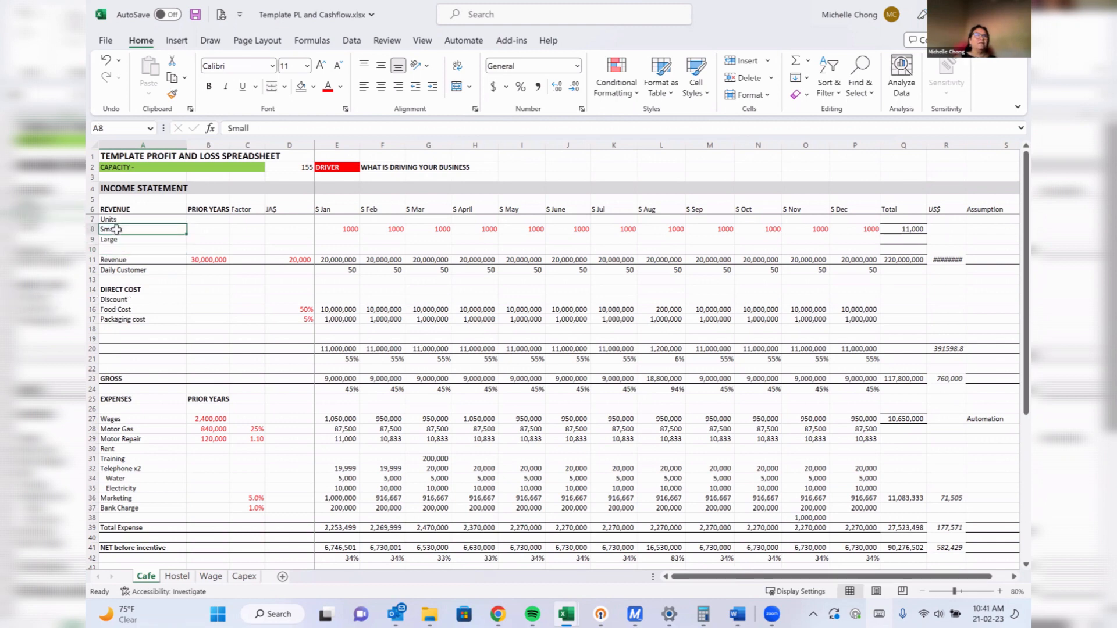
click(227, 128)
text(1)
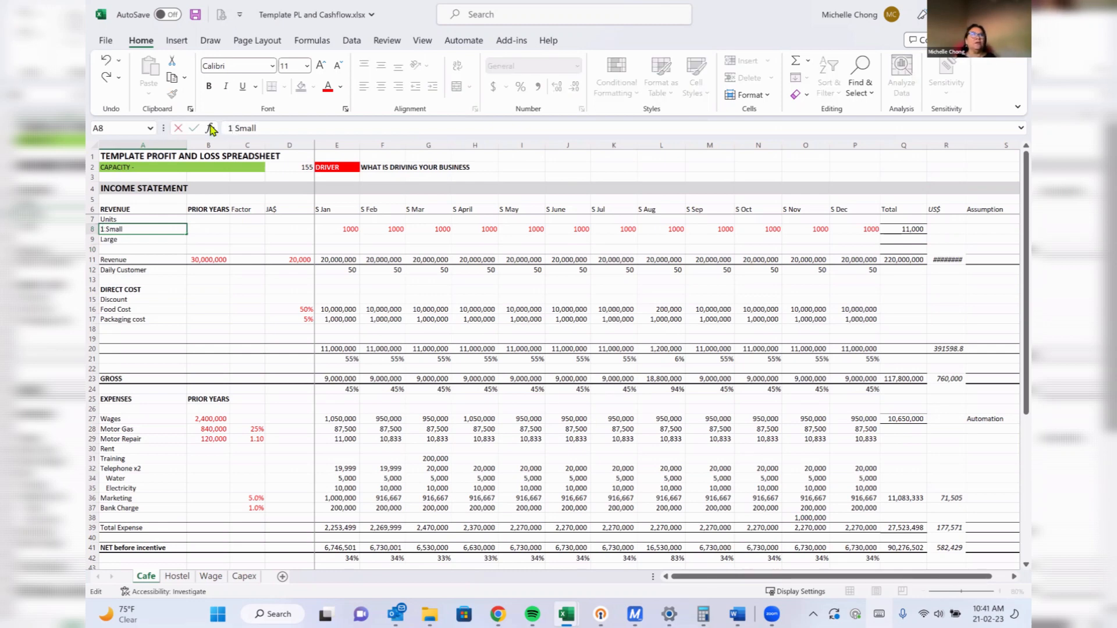
key(Return)
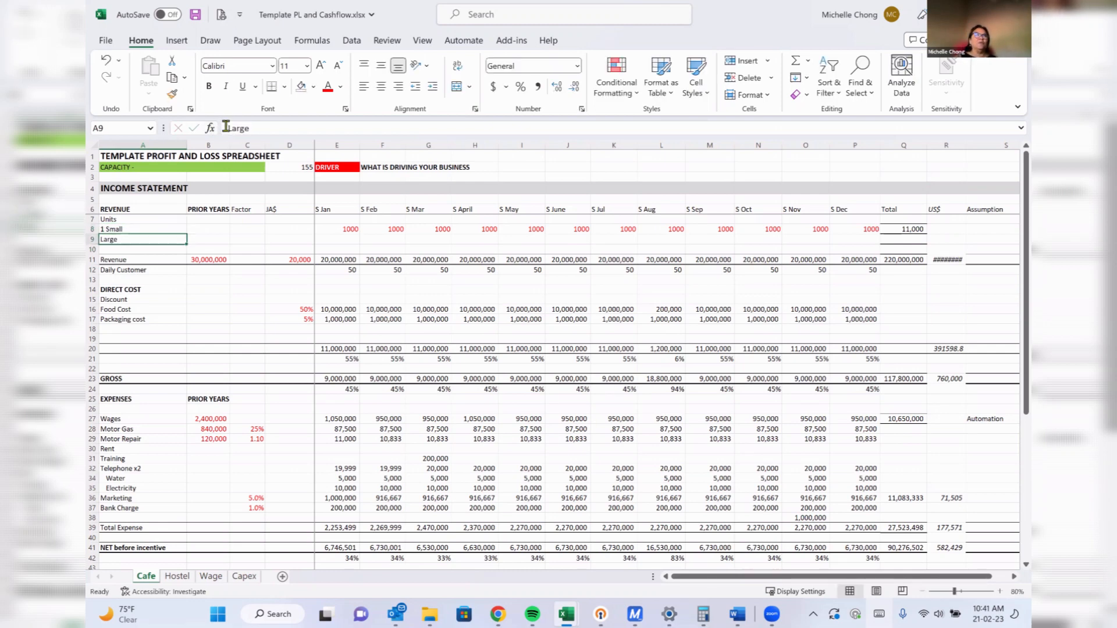
click(225, 127)
text(2)
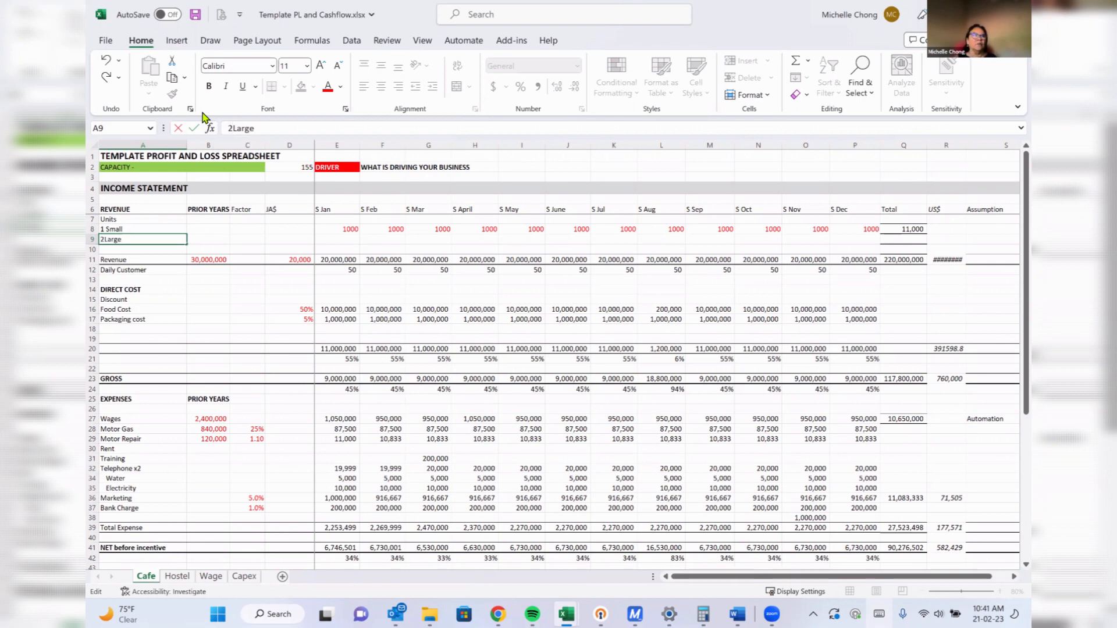
key(Return)
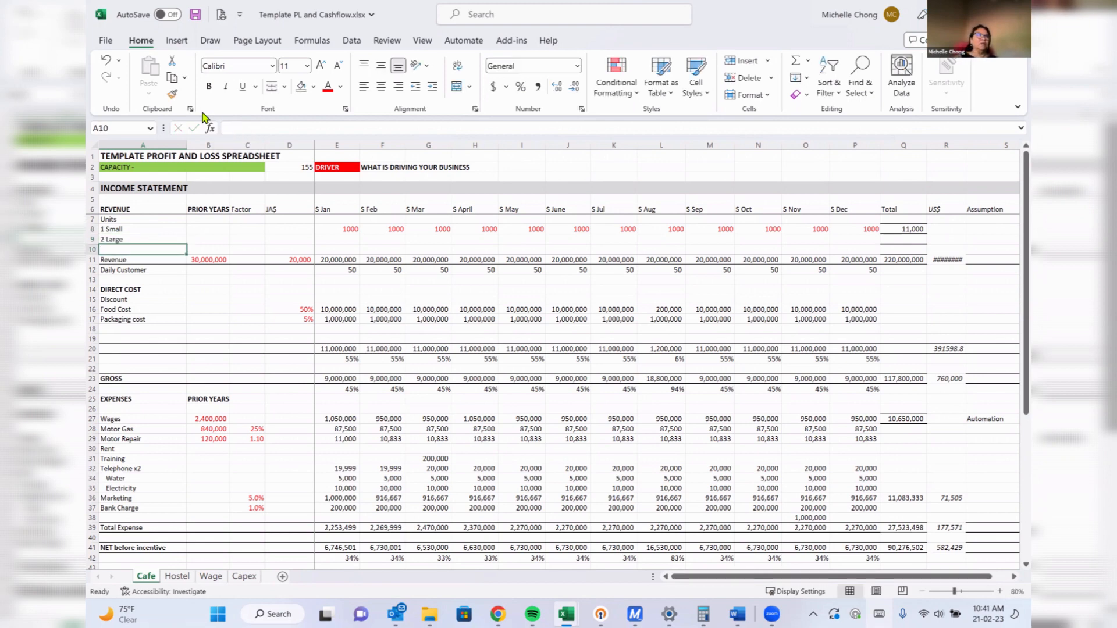
Insert two blank rows above Food Cost in the direct cost section.
click(90, 310)
drag(91, 310, 93, 320)
right_click(120, 321)
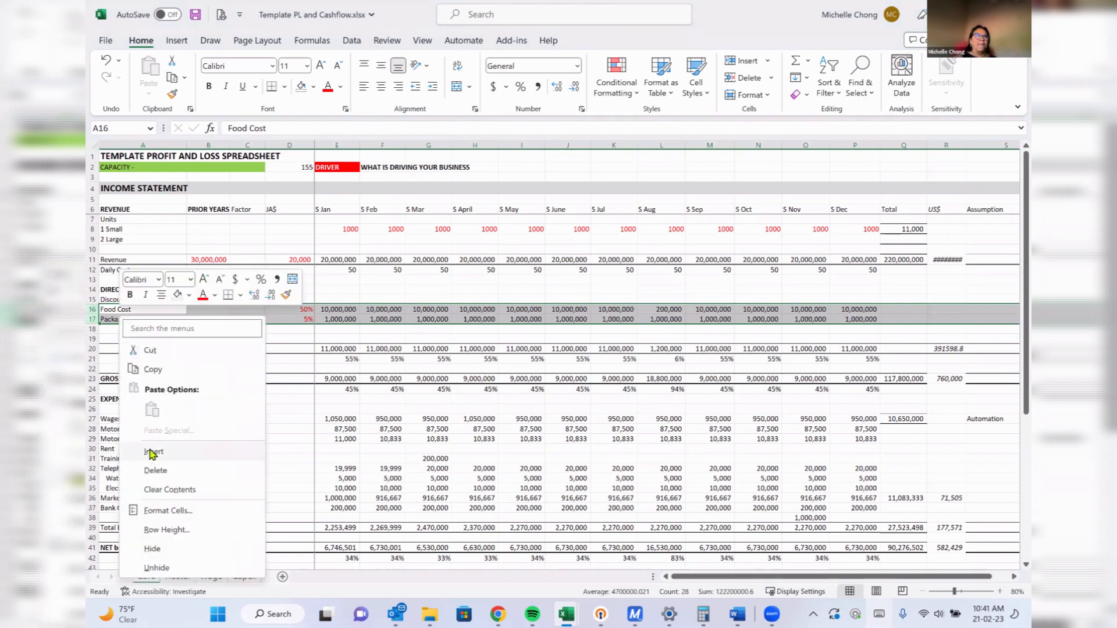
click(153, 451)
Copy the 1 Small and 2 Large labels from A8:A9 into A16:A17 under Direct Cost.
drag(118, 229, 119, 240)
key(ctrl+c)
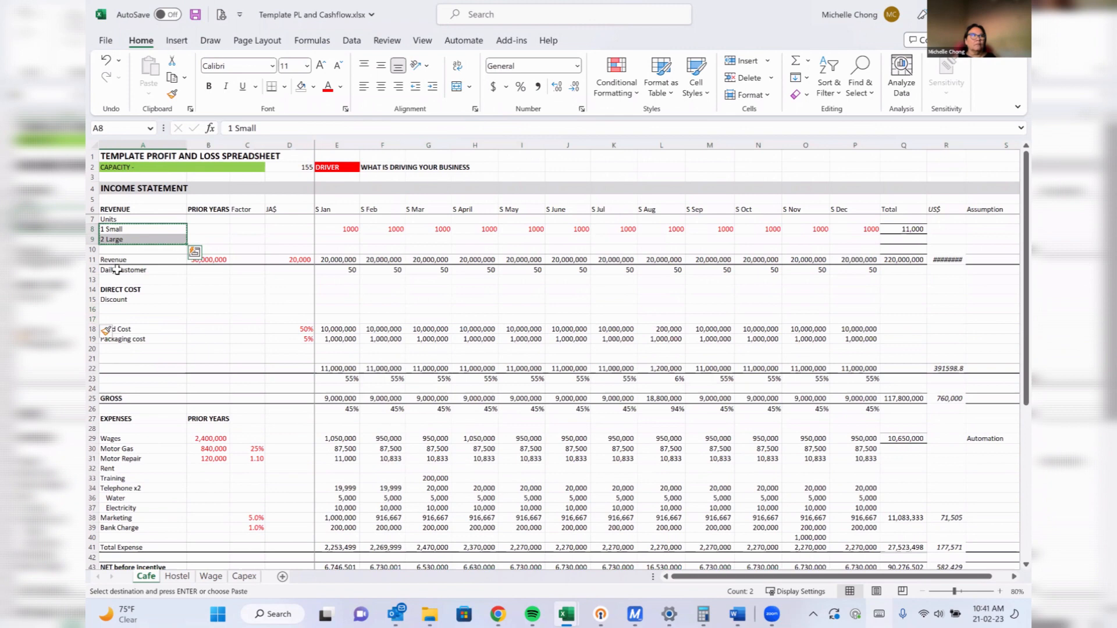
click(123, 309)
key(ctrl+v)
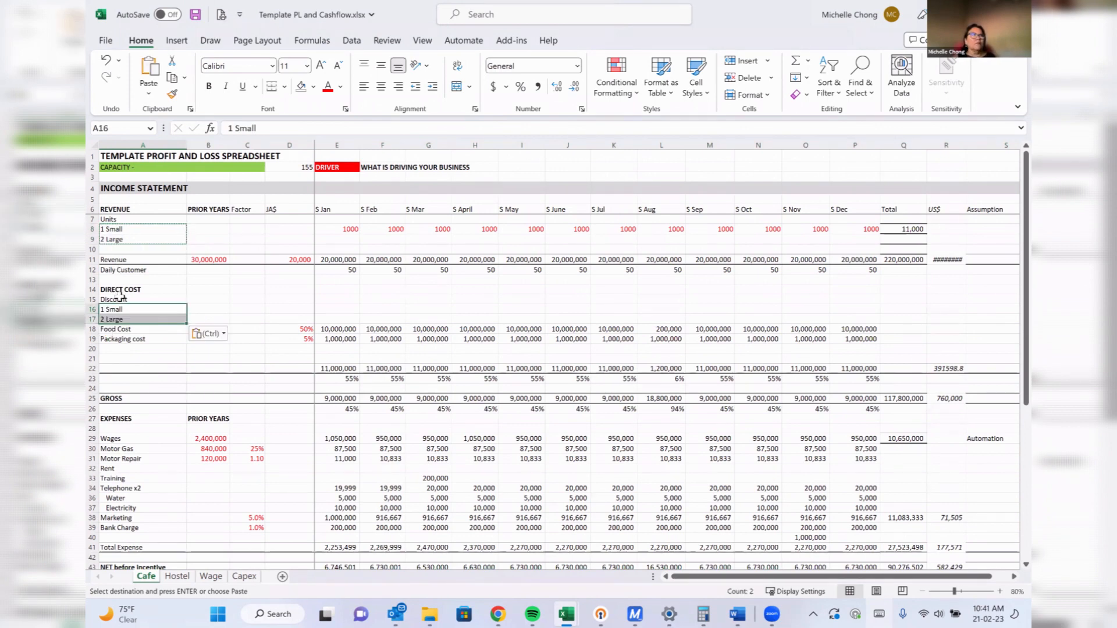
Enter 60 in D16 for 1 Small and 40 in D17 for 2 Large under Direct Cost.
click(295, 310)
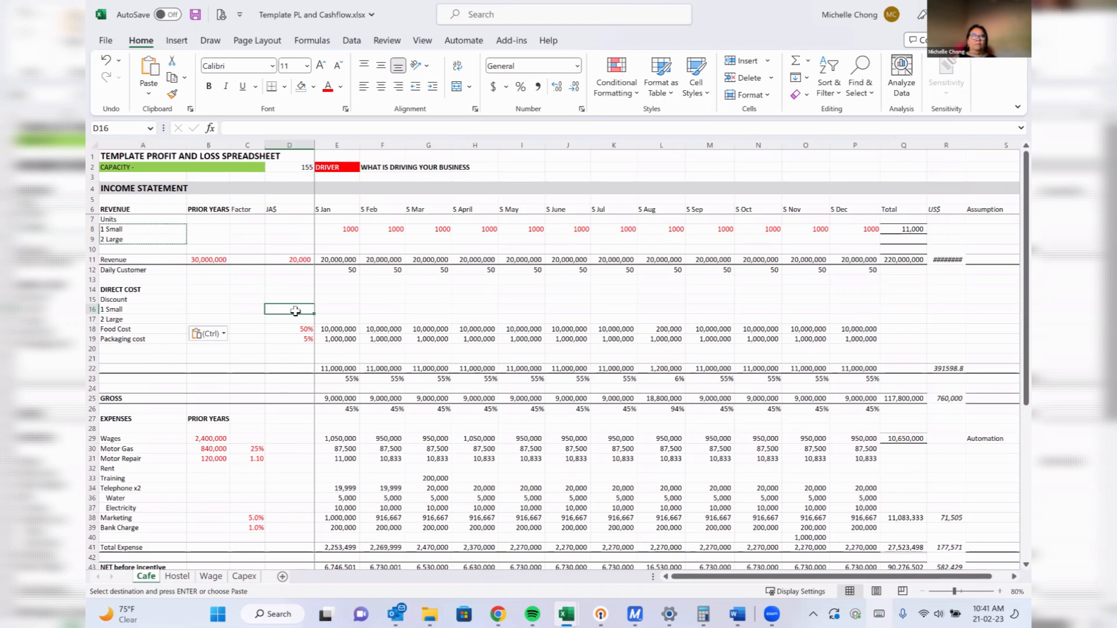
text(60)
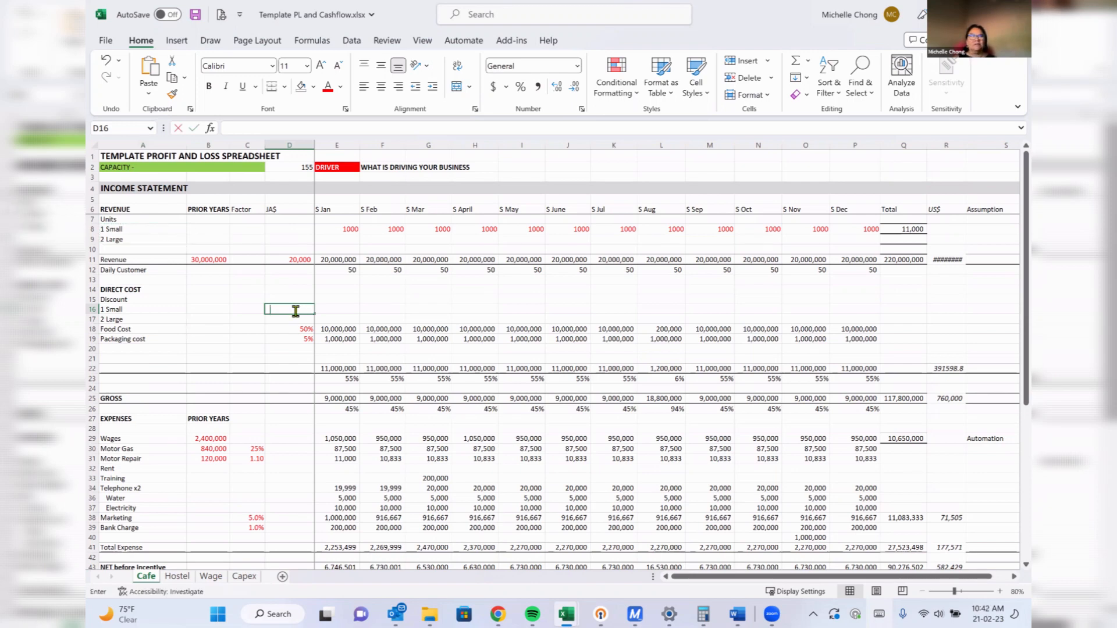
key(Return)
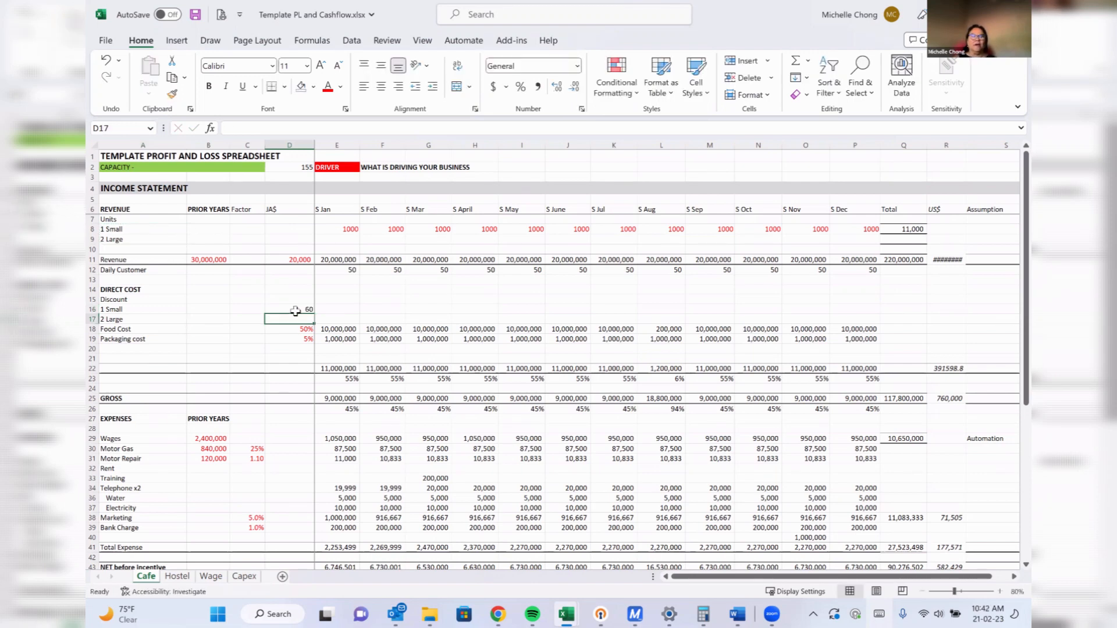
text(40)
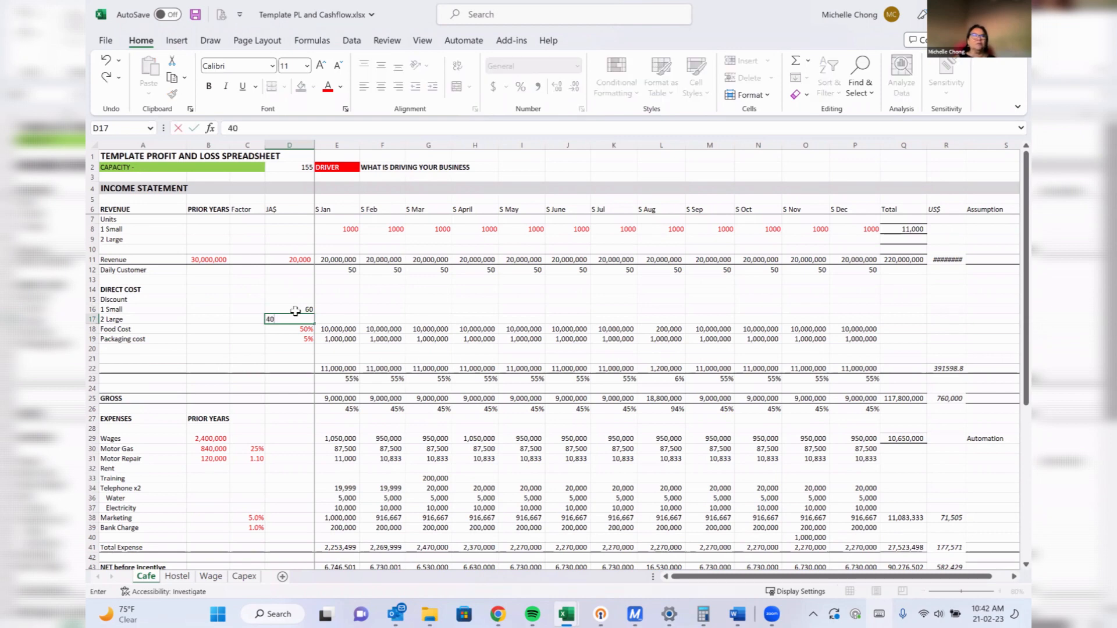
key(Return)
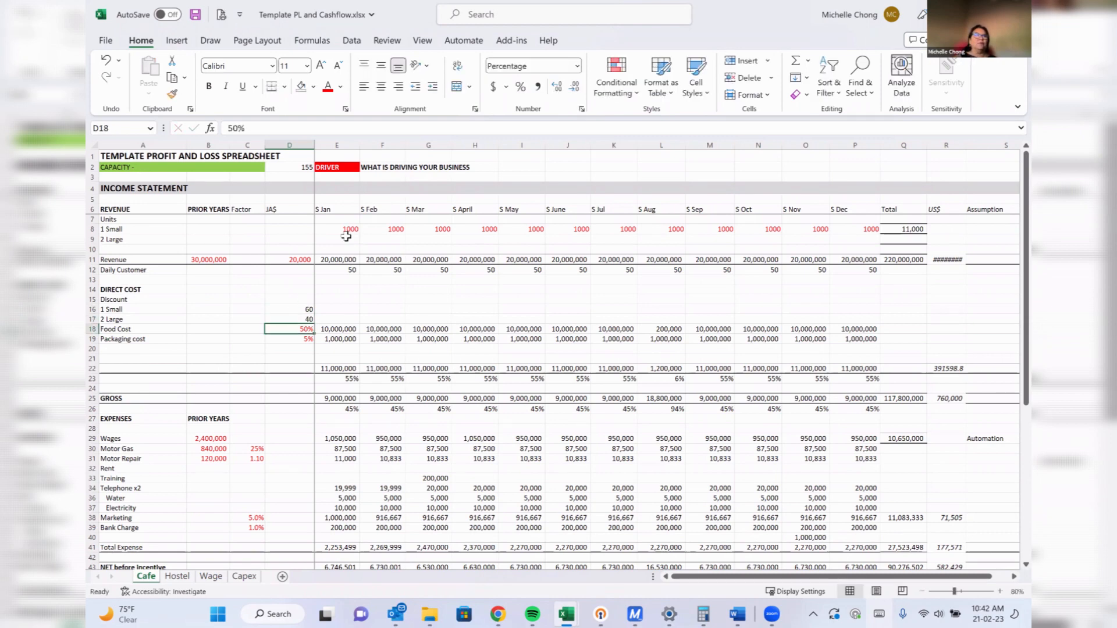
Copy the entire 1 Small and 2 Large unit rows 8:9 and paste them into rows 10:11 of the revenue section.
drag(100, 229, 100, 239)
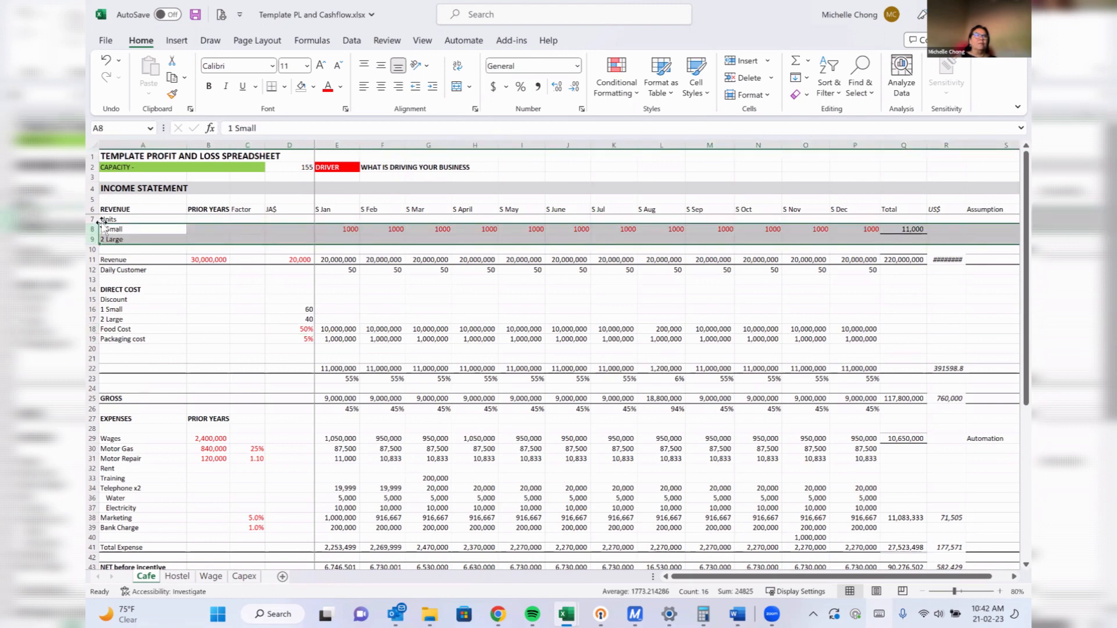
drag(93, 228, 94, 239)
right_click(95, 232)
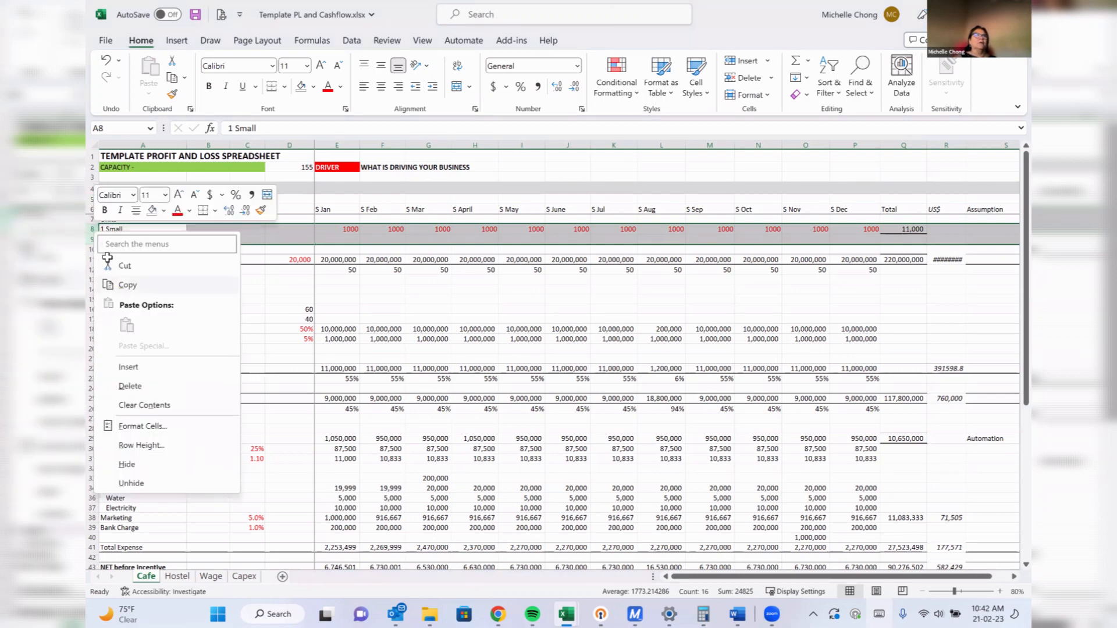
click(125, 285)
click(93, 219)
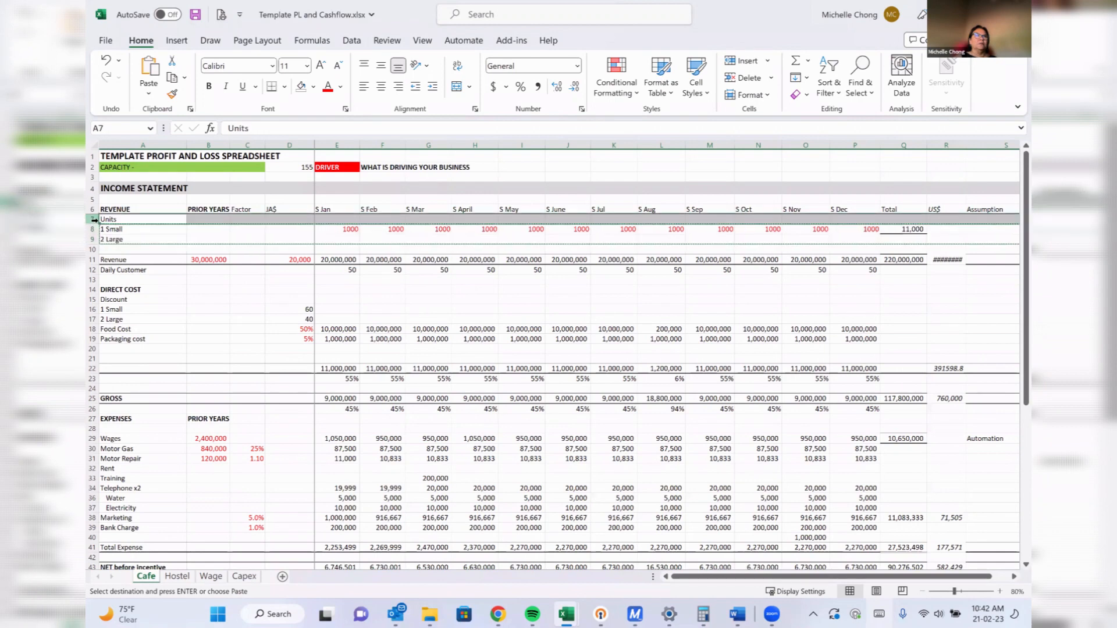
right_click(95, 222)
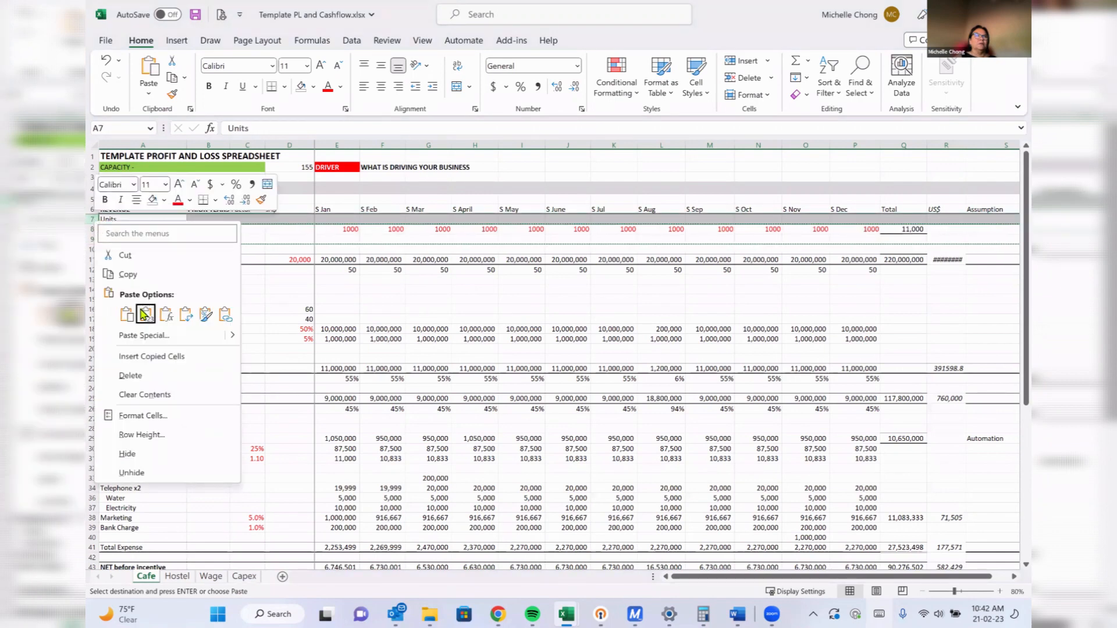
key(Escape)
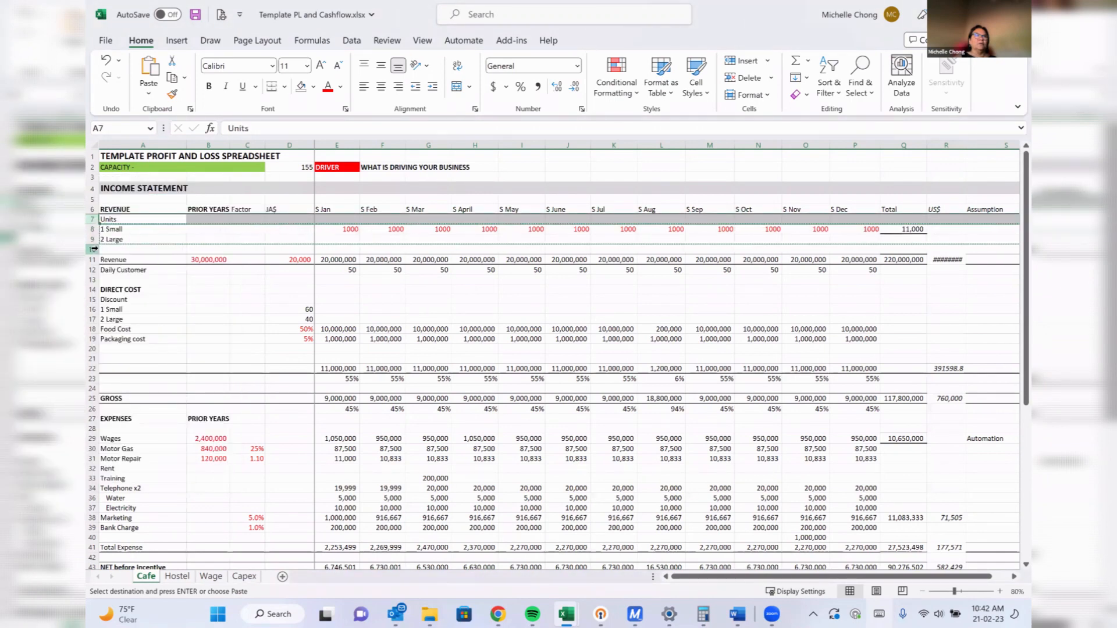
click(94, 249)
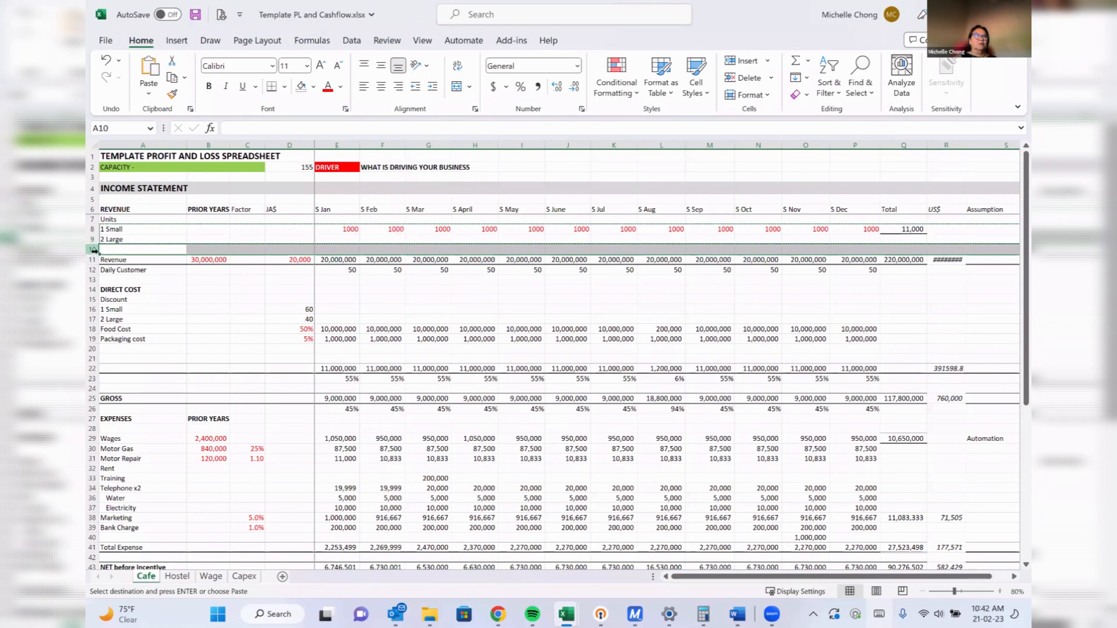
right_click(95, 252)
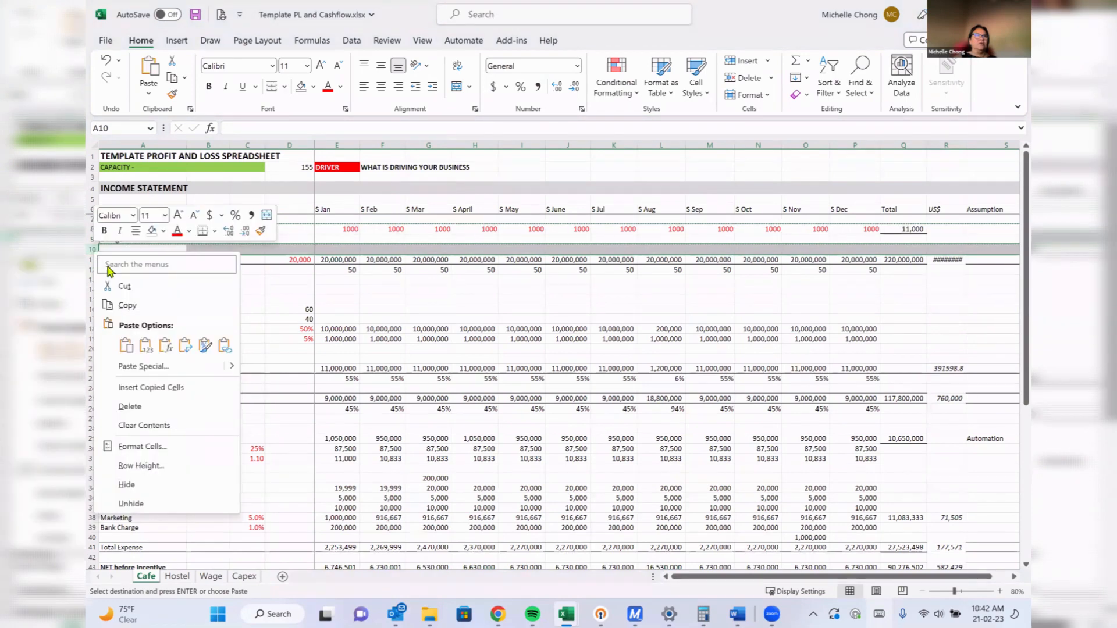
click(126, 345)
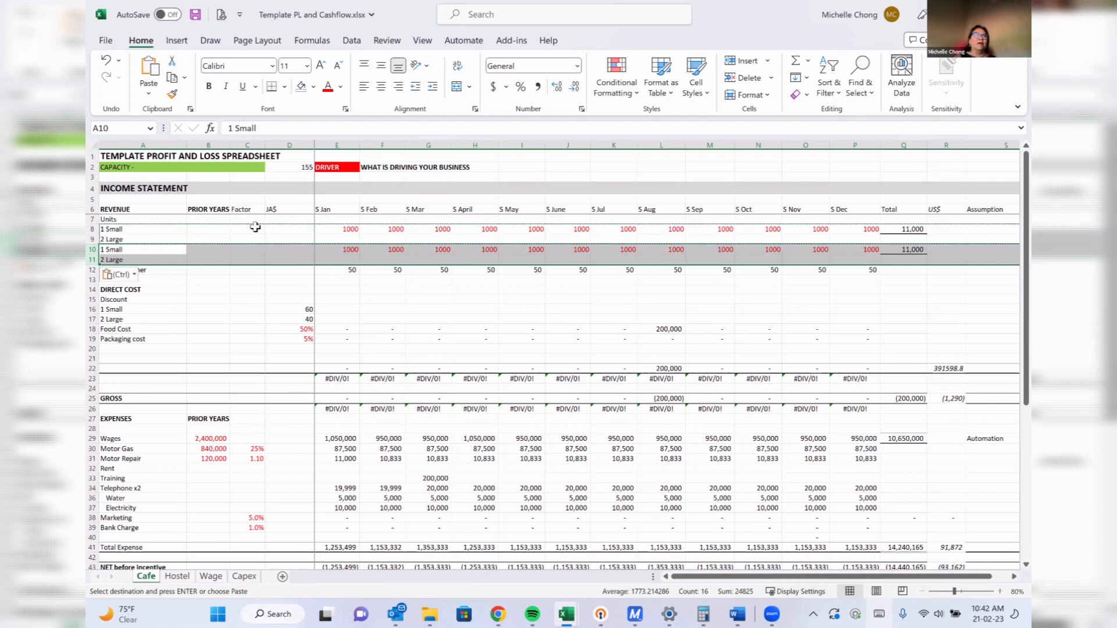
Insert a blank row at row 10 to separate the unit rows from the copied 1 Small and 2 Large rows.
click(351, 228)
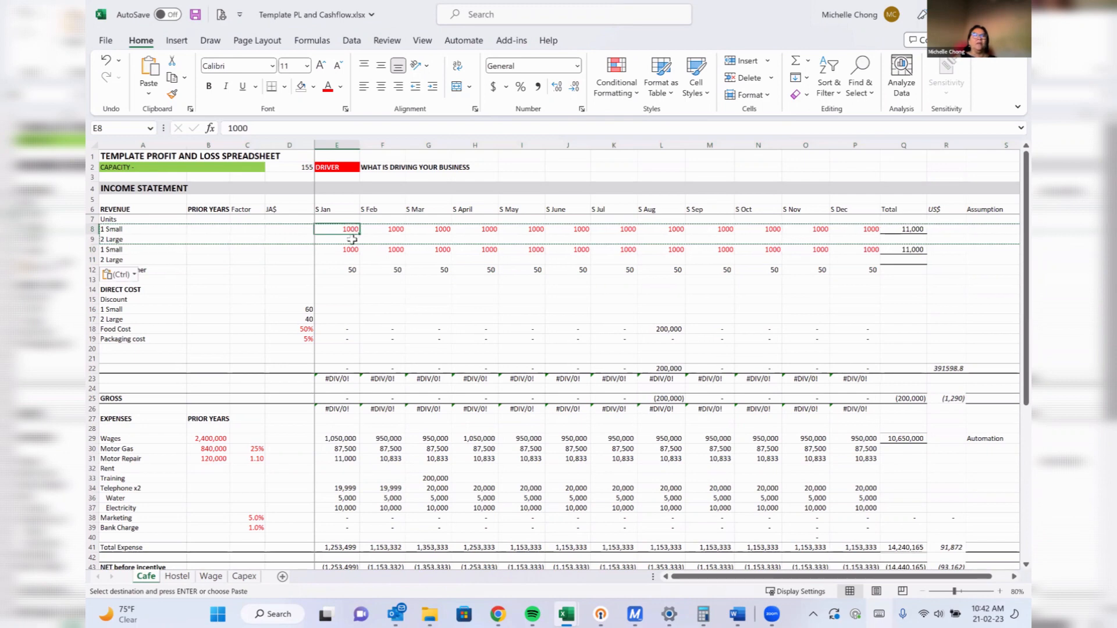
click(352, 239)
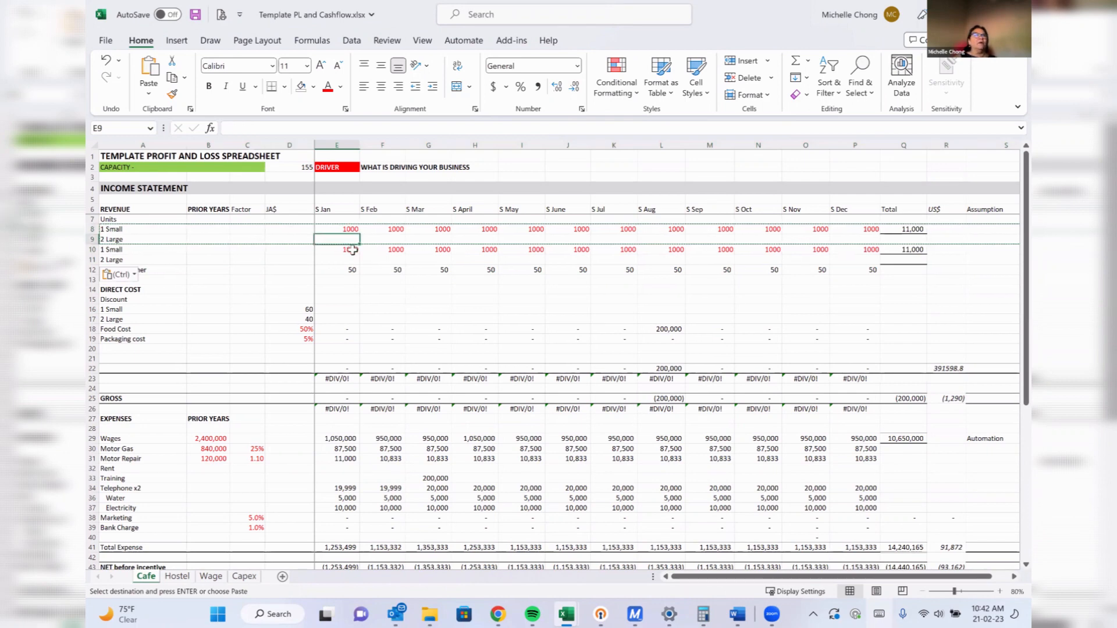
click(93, 249)
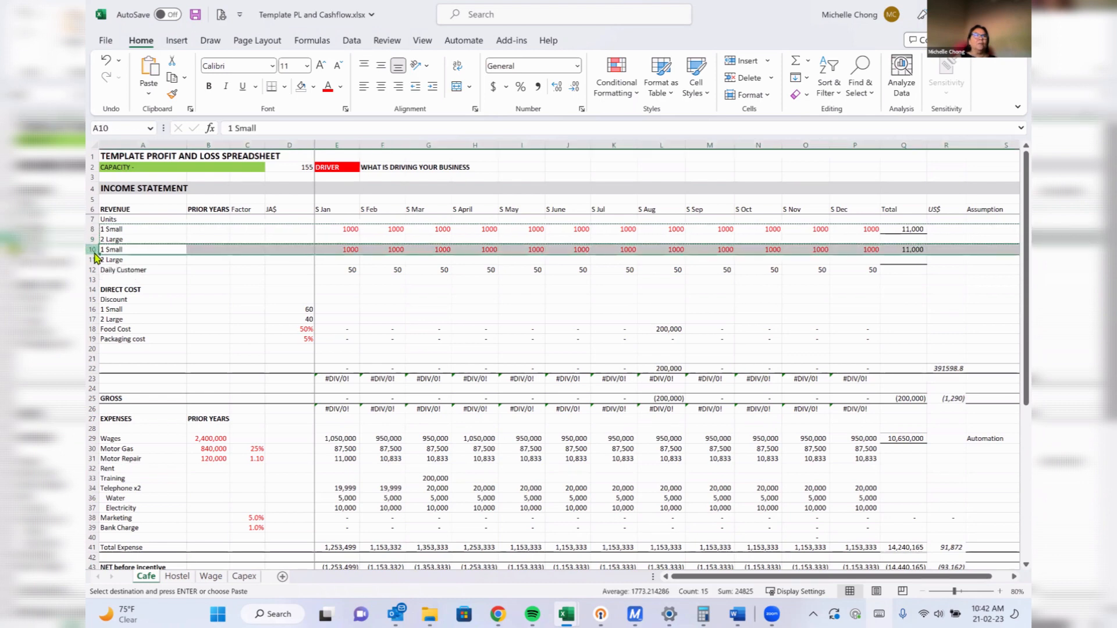
right_click(94, 250)
click(129, 386)
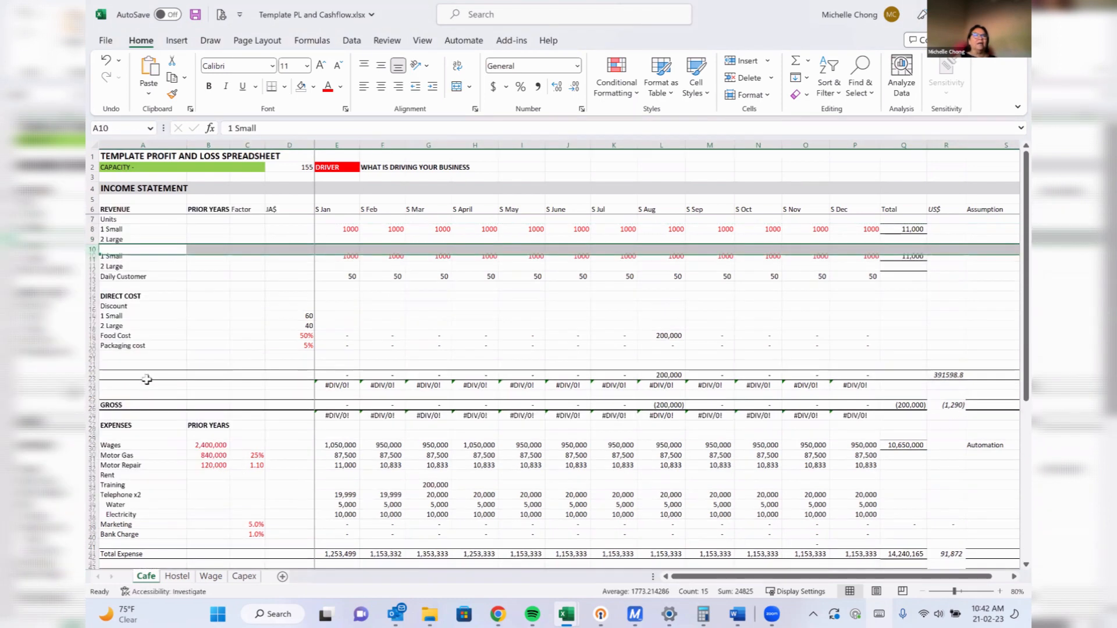
click(351, 260)
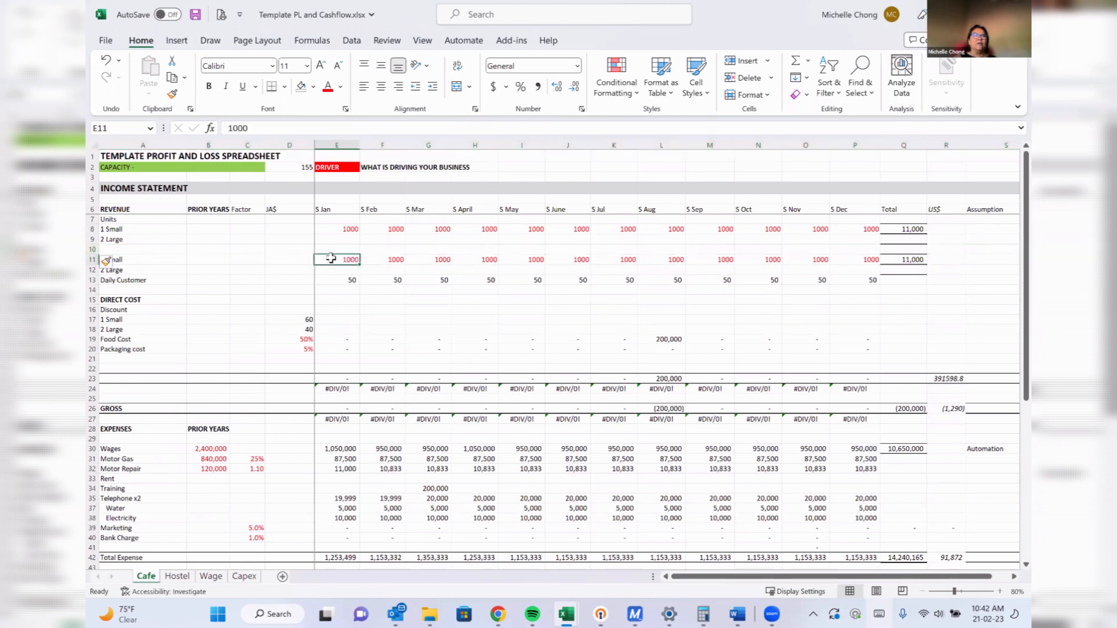
click(351, 229)
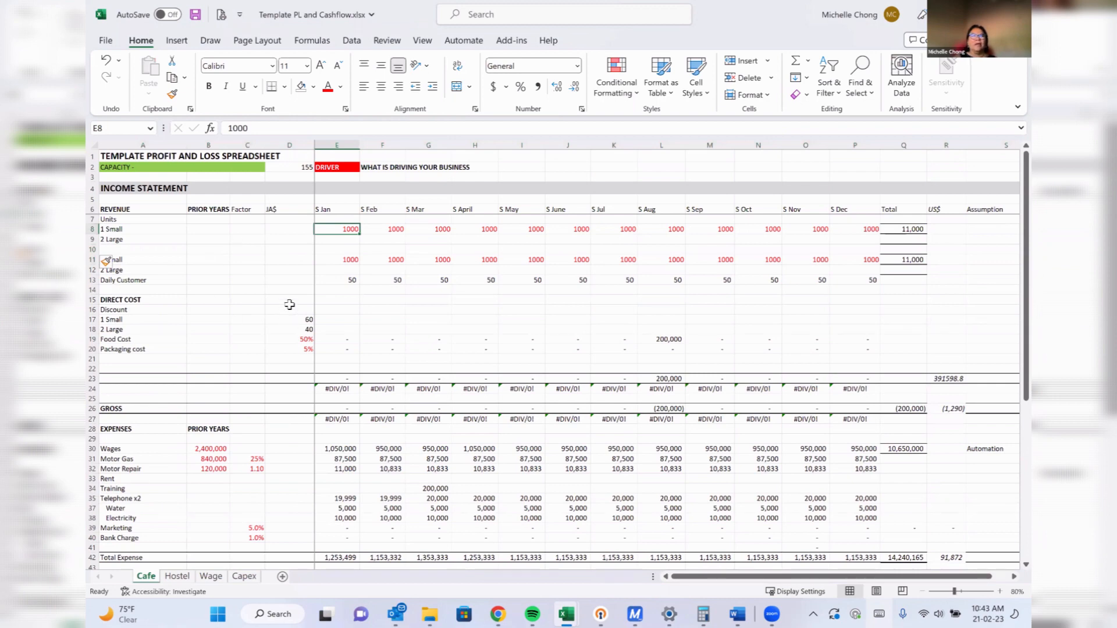
click(177, 271)
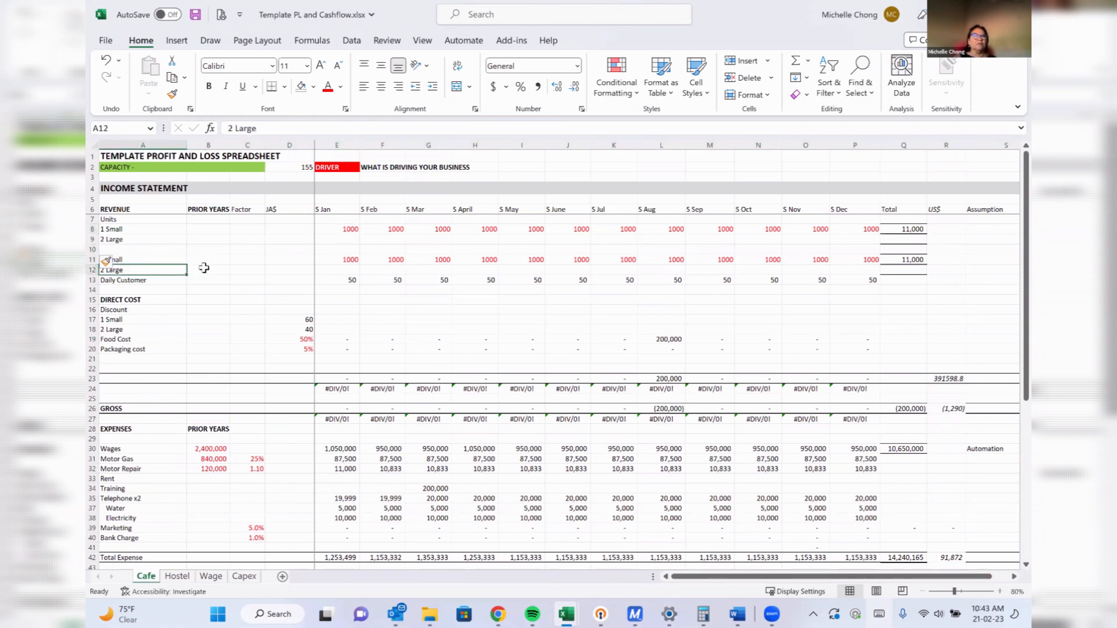